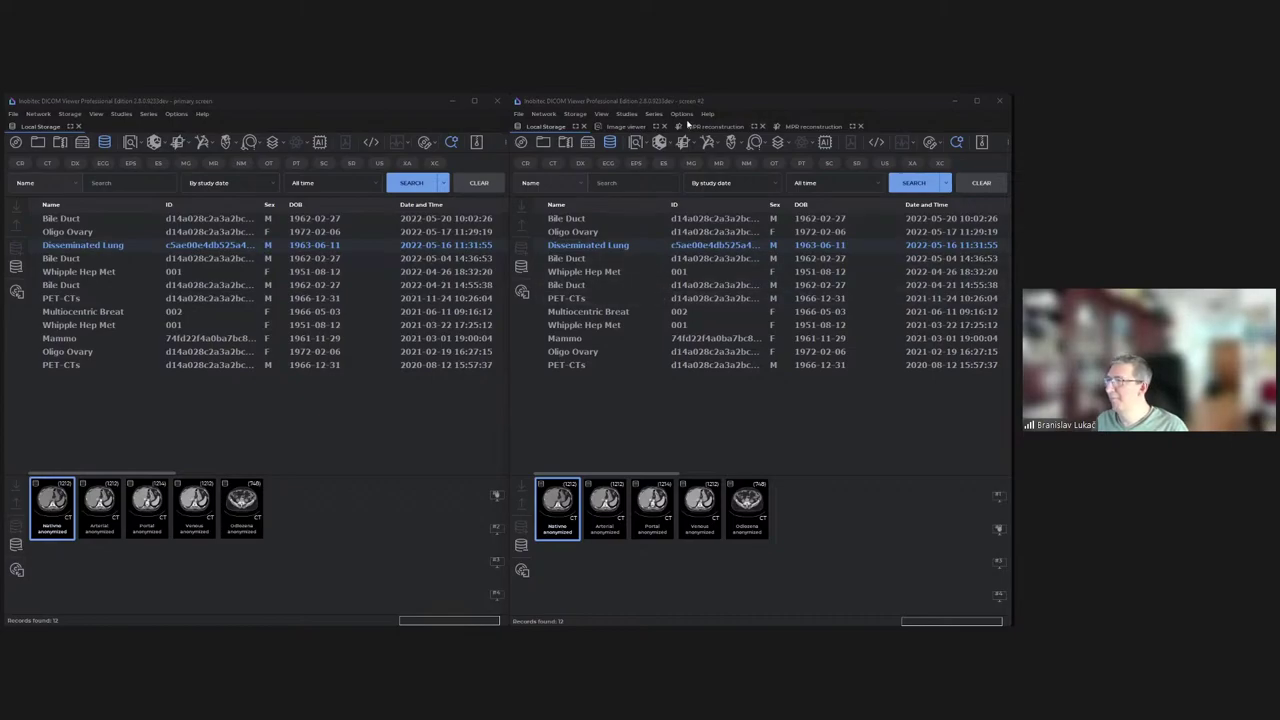
Show the Disseminated Lung Venous CT series as images in the second viewer window.
left_click(723, 102)
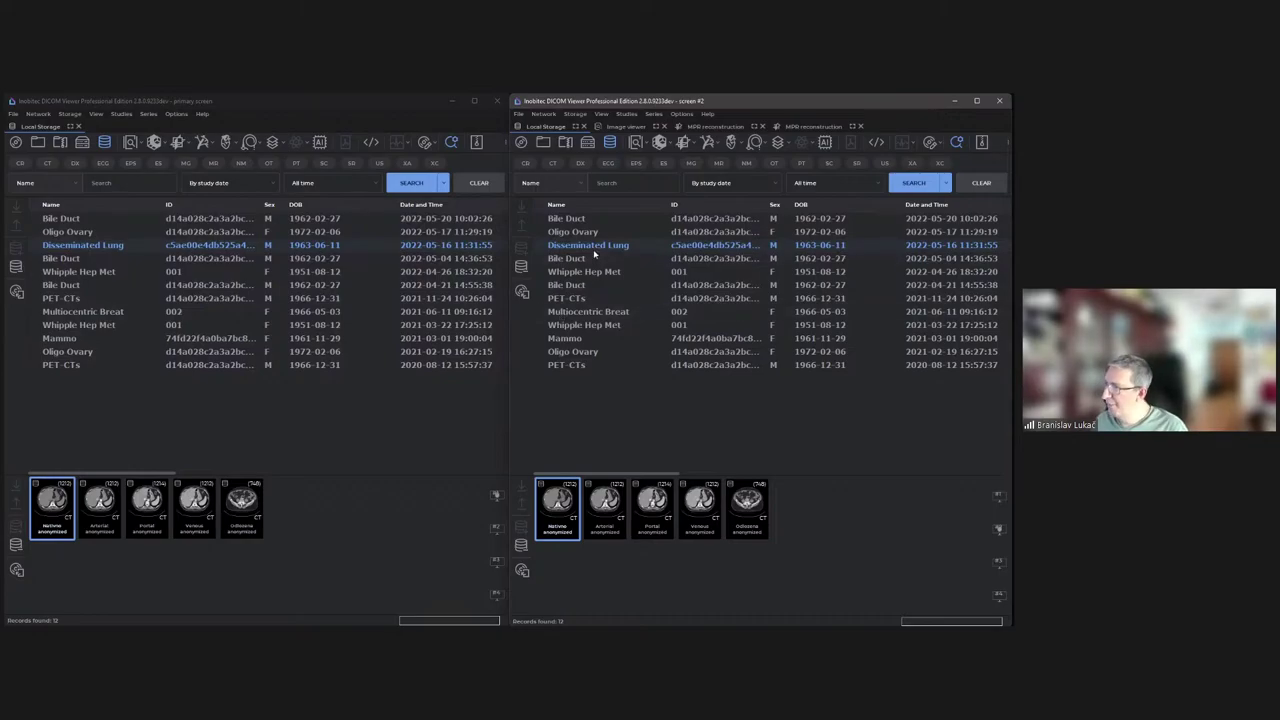
left_click(634, 142)
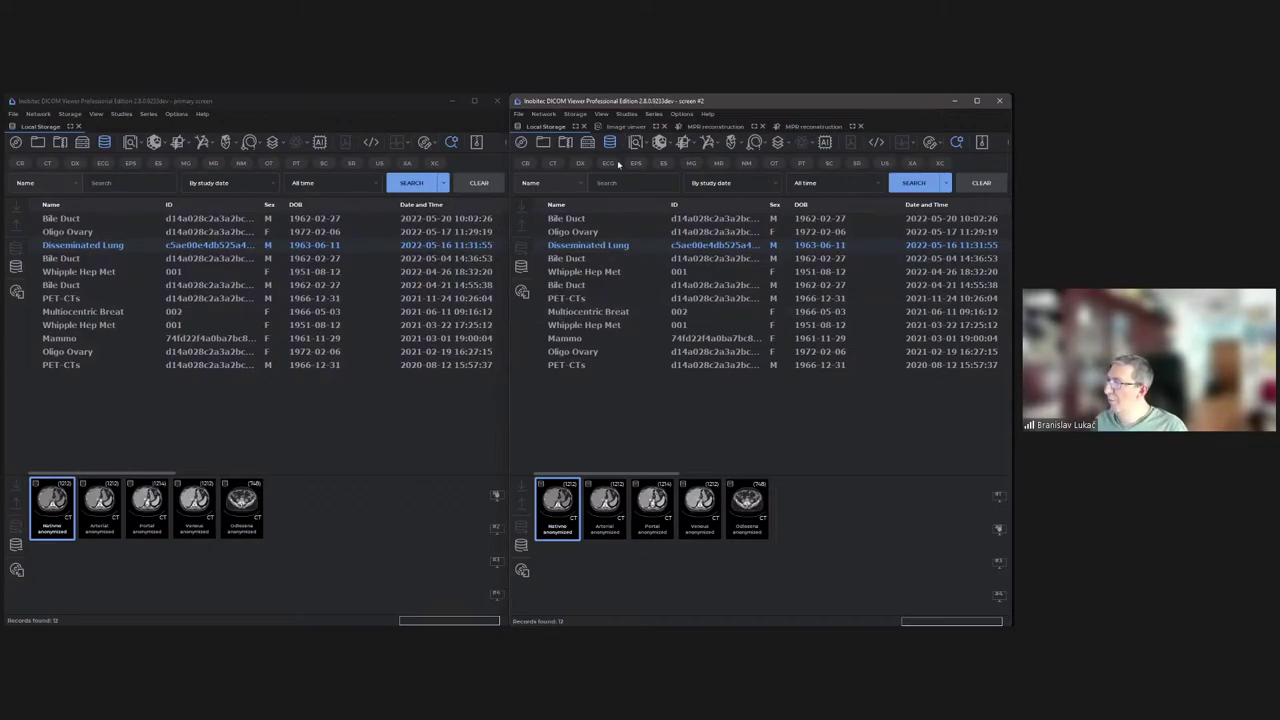
scroll(718, 432, "down", 4)
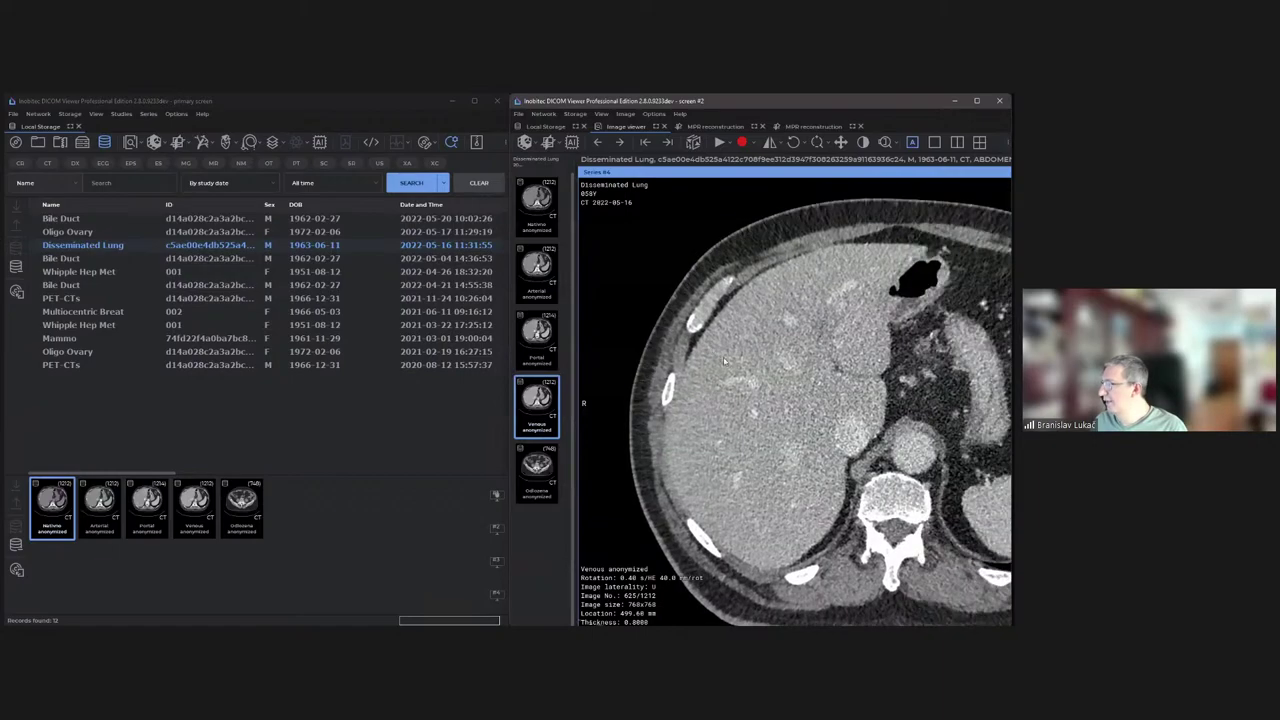
Scroll the venous slices up toward the neck and back down to the abdomen.
scroll(580, 606, "up", 10)
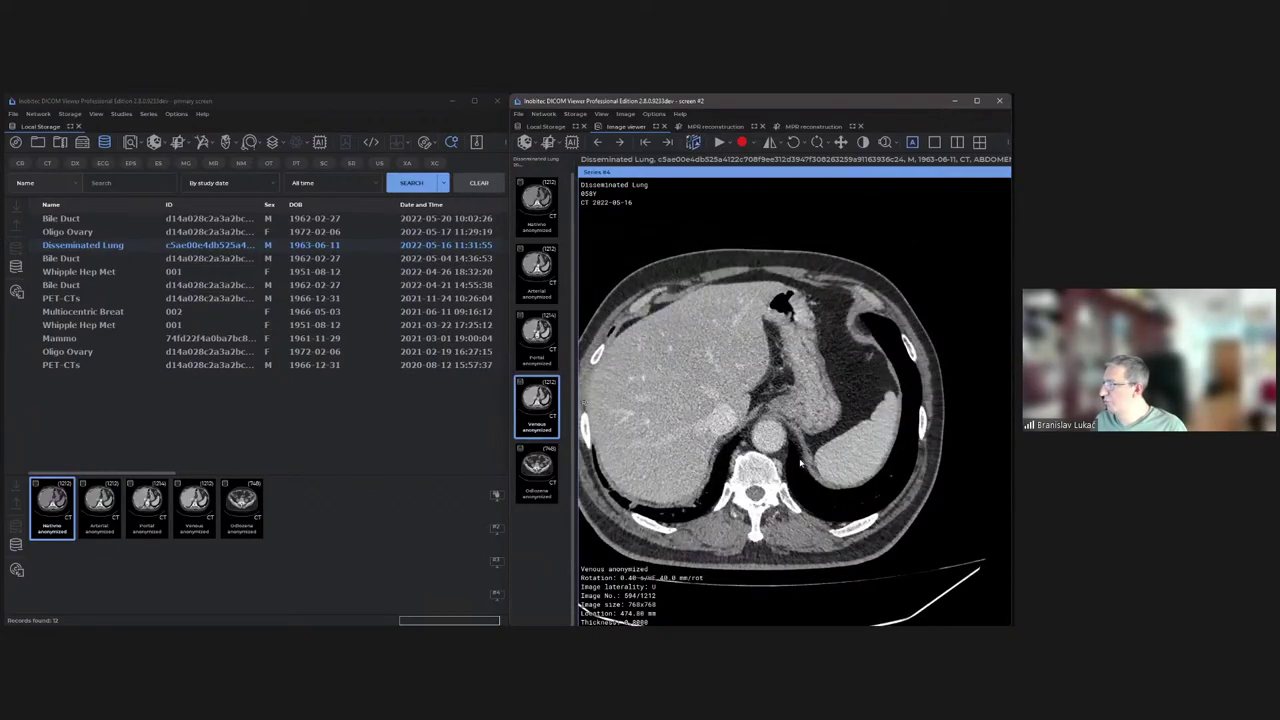
scroll(778, 345, "up", 12)
scroll(778, 345, "up", 11)
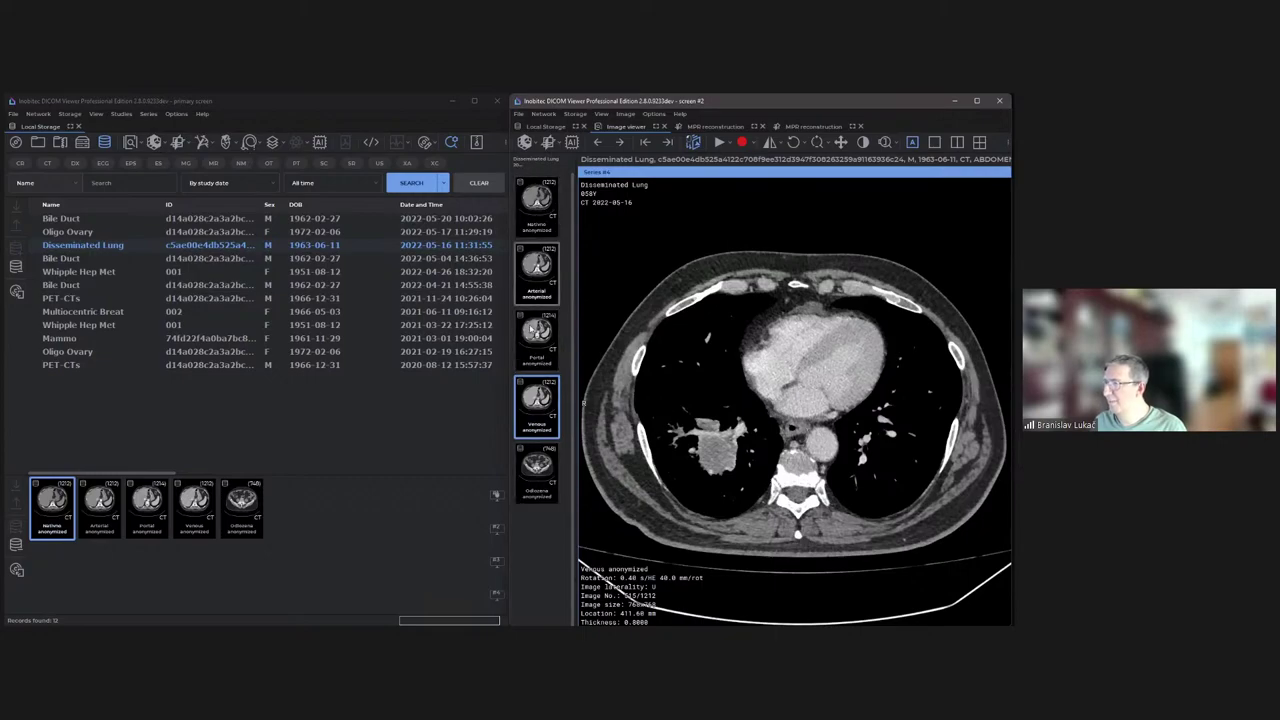
scroll(794, 388, "up", 20)
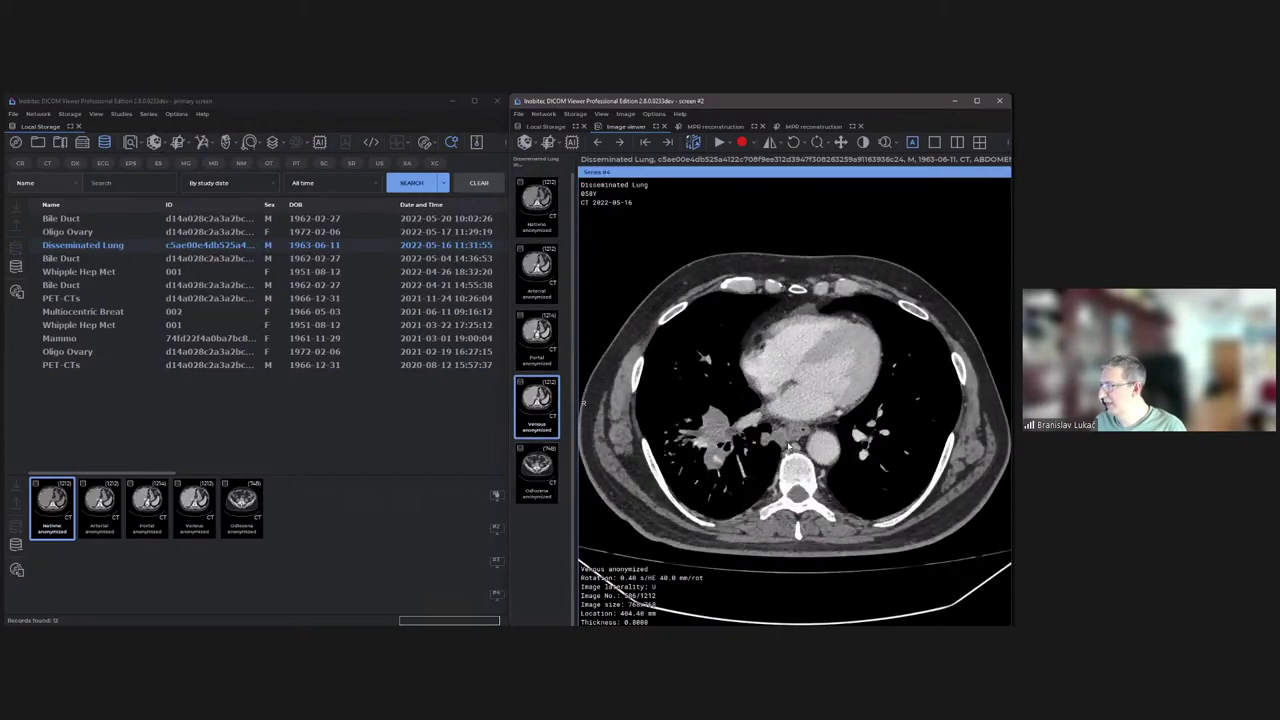
scroll(794, 358, "up", 12)
scroll(787, 288, "up", 7)
scroll(787, 258, "down", 20)
scroll(794, 284, "down", 13)
scroll(788, 356, "down", 11)
scroll(792, 352, "down", 12)
scroll(797, 318, "down", 10)
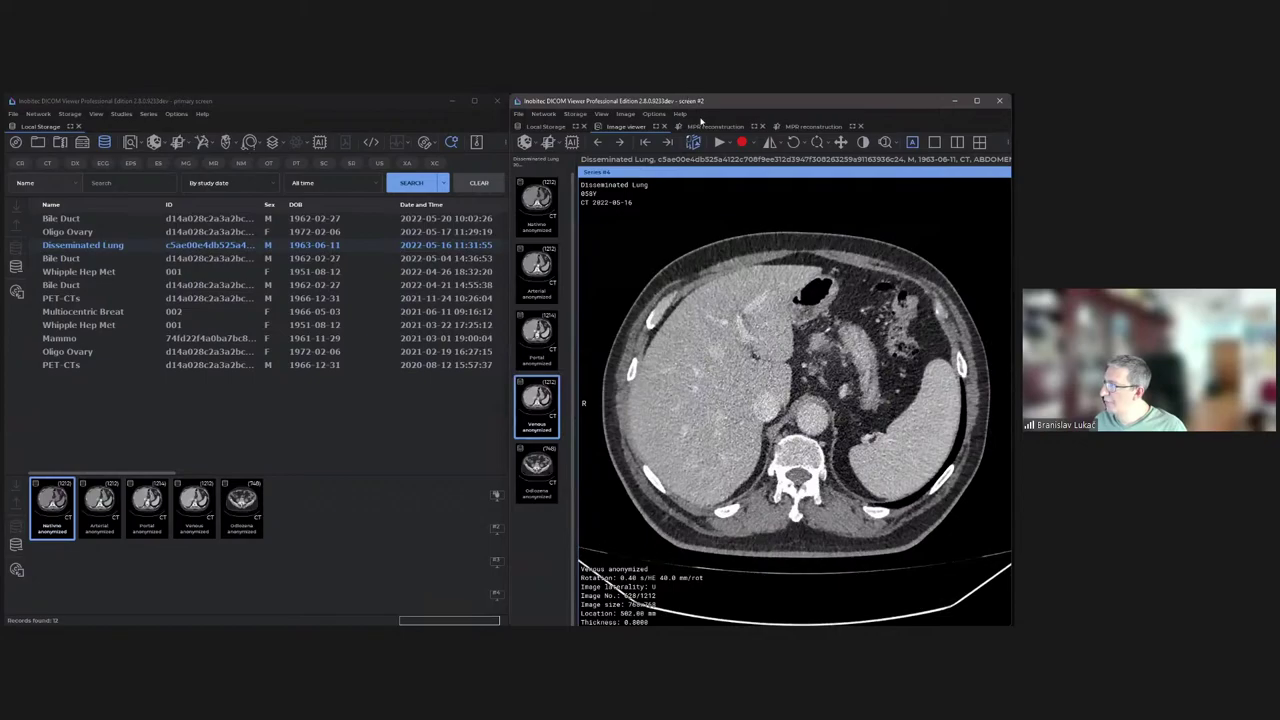
Open the lung-window MPR and place the crosshair on a lung point to update all planes.
left_click(708, 126)
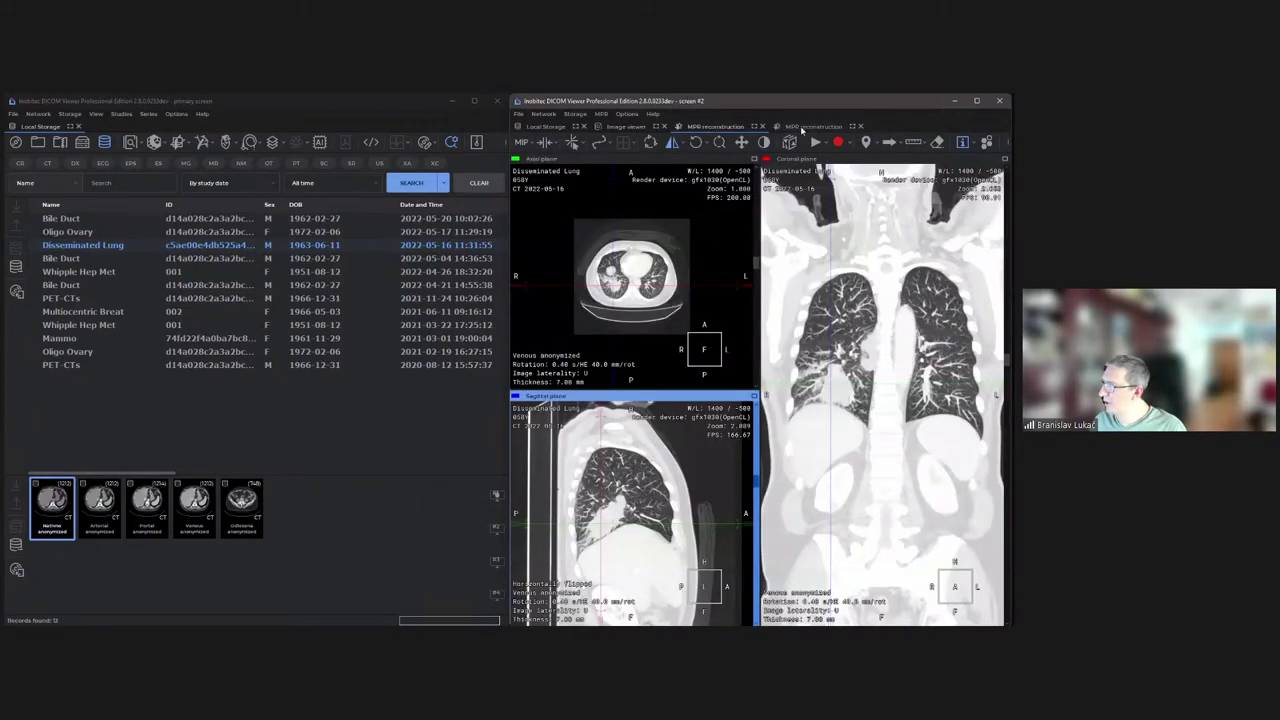
left_click(805, 126)
left_click(717, 127)
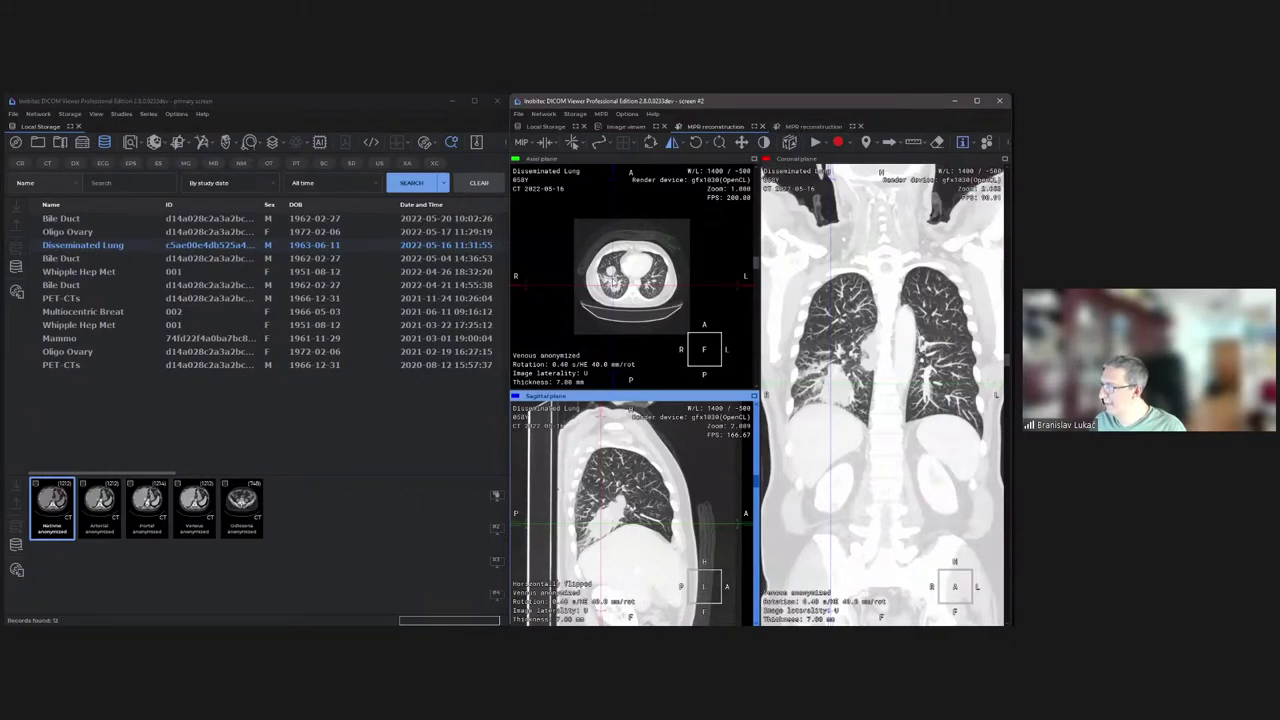
scroll(871, 392, "up", 5)
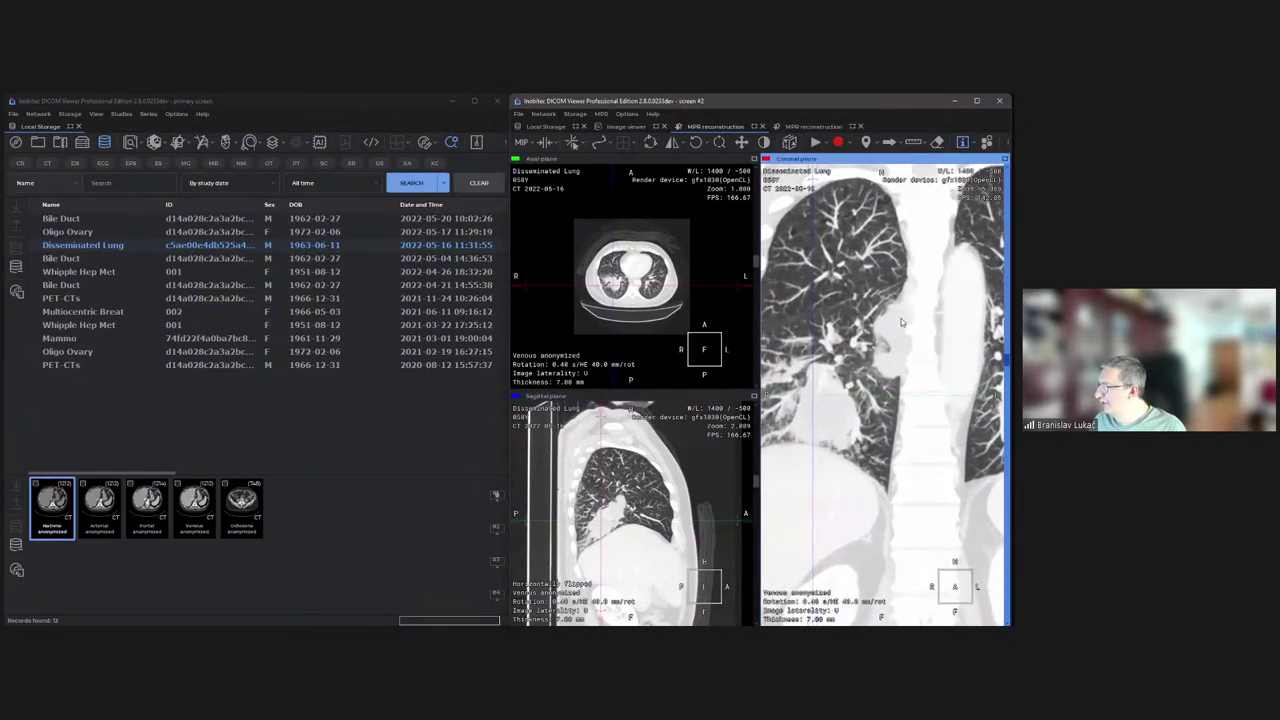
left_click(872, 415)
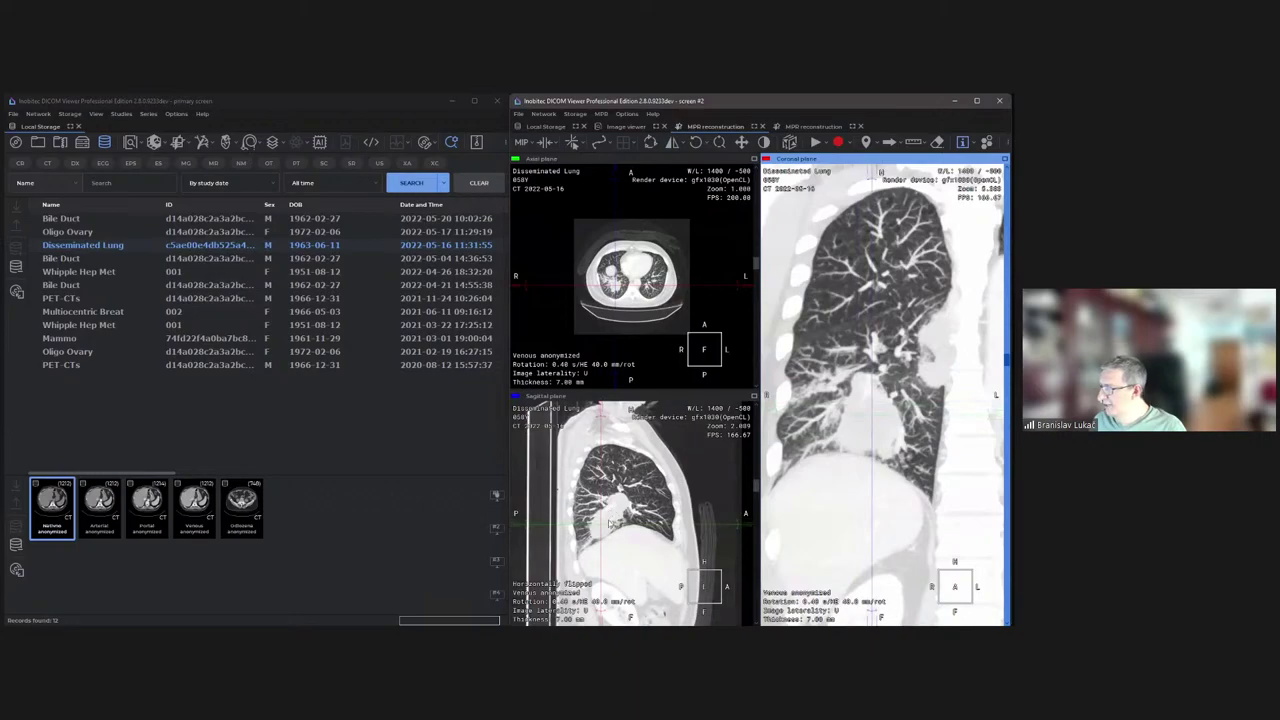
left_click(604, 535)
scroll(604, 535, "down", 1)
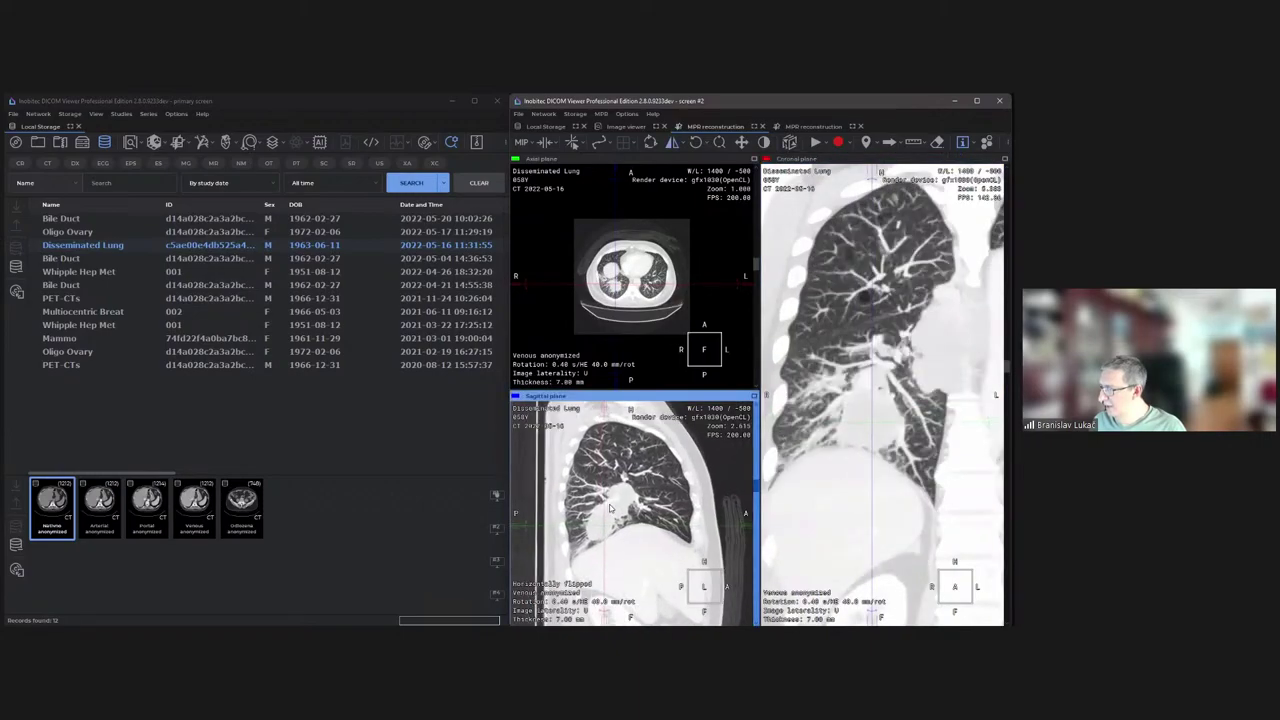
Maximize the viewer to fill the screen and zoom the MPR panes.
double_click(652, 100)
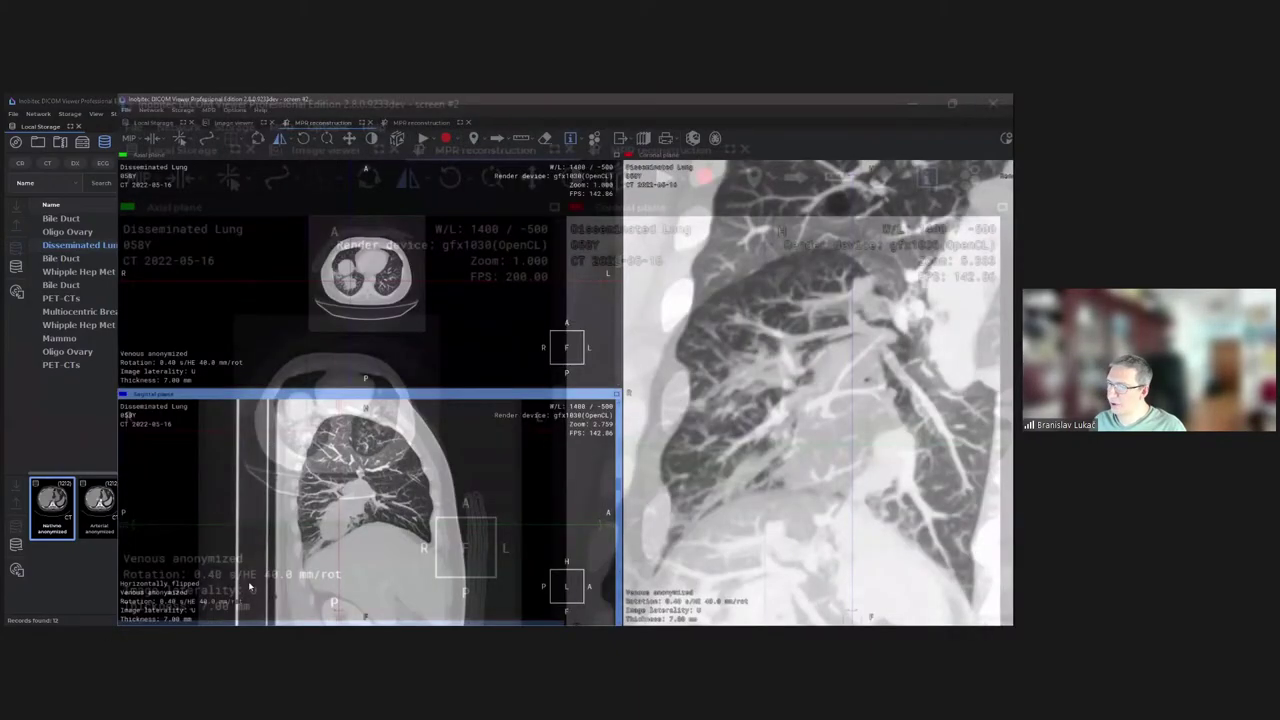
scroll(245, 522, "up", 7)
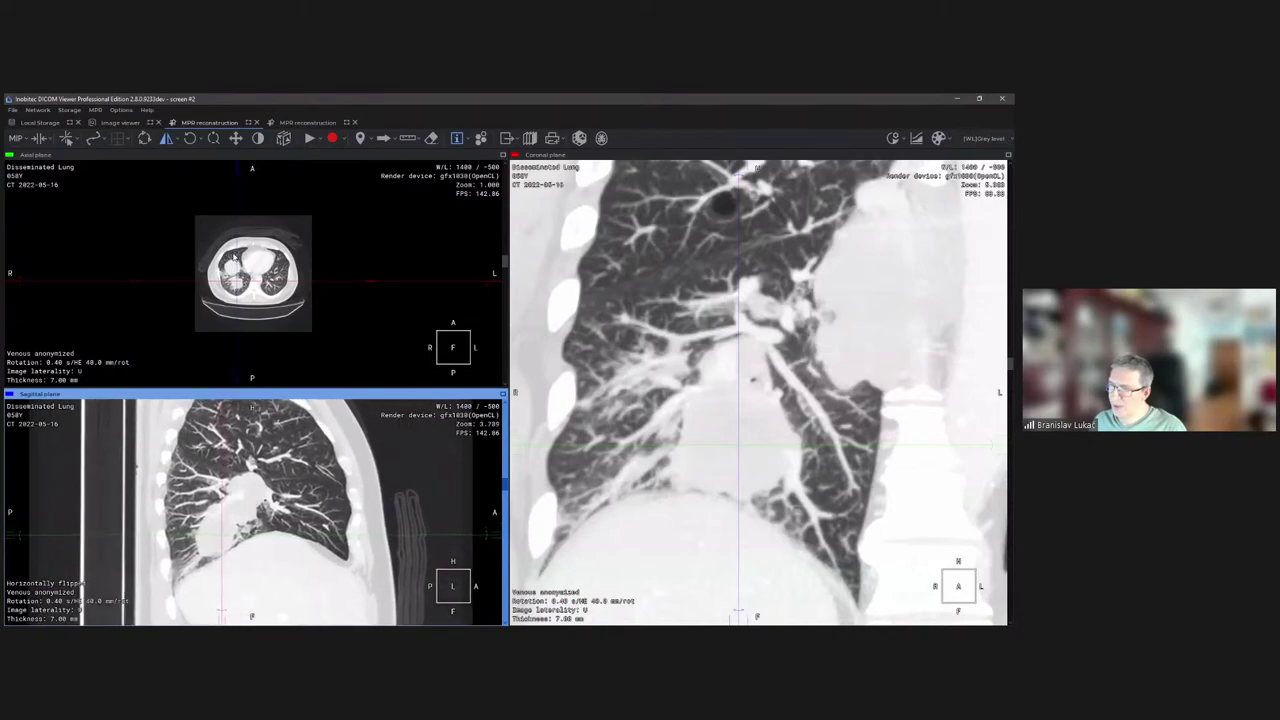
scroll(236, 273, "up", 10)
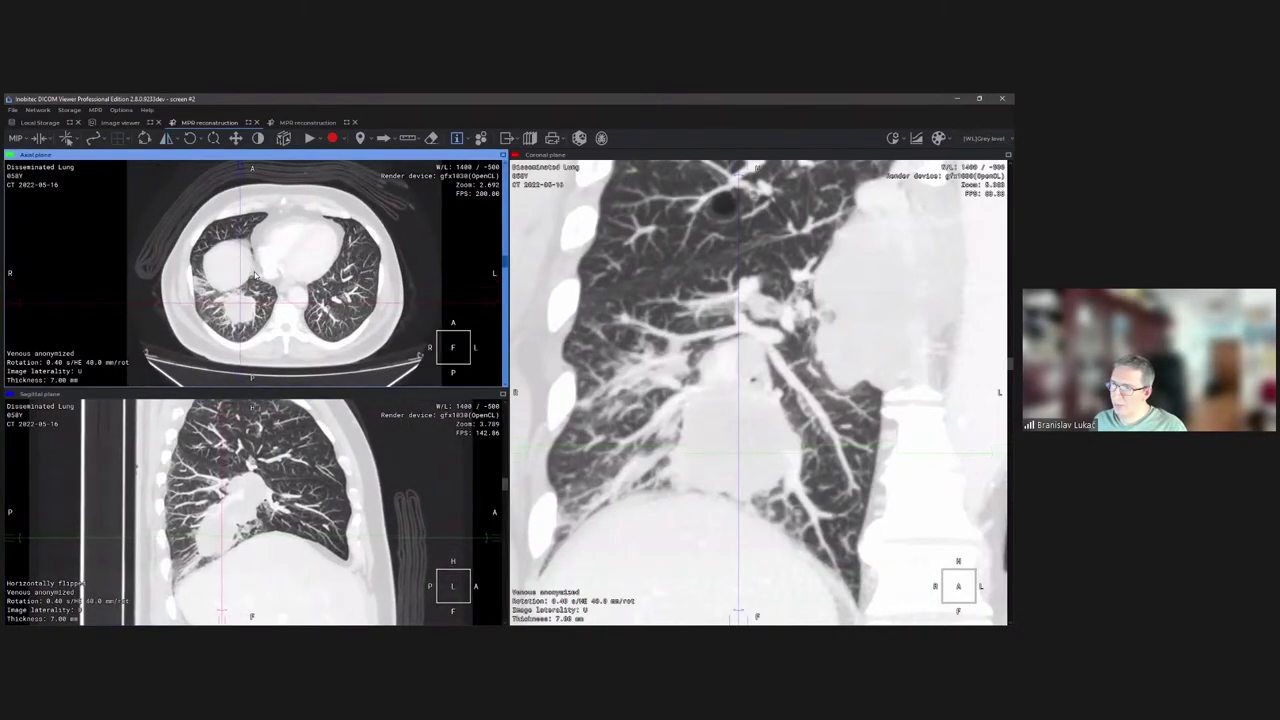
scroll(255, 276, "up", 10)
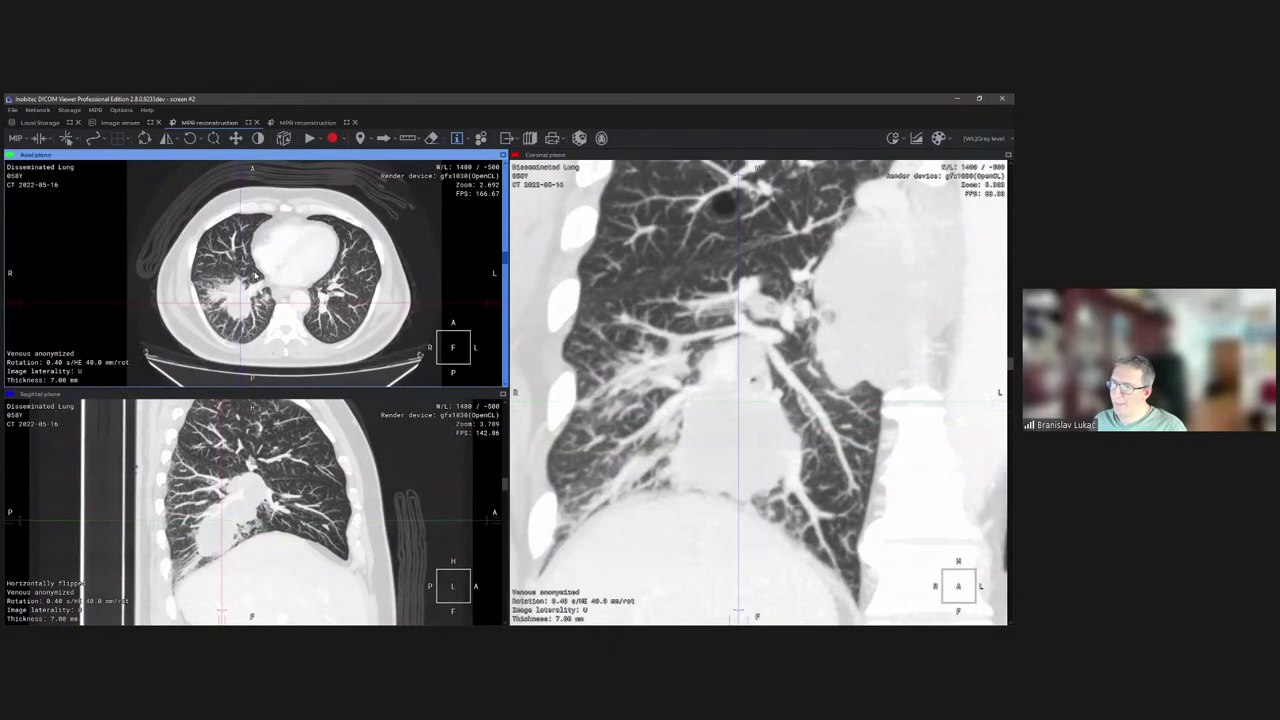
scroll(224, 206, "up", 8)
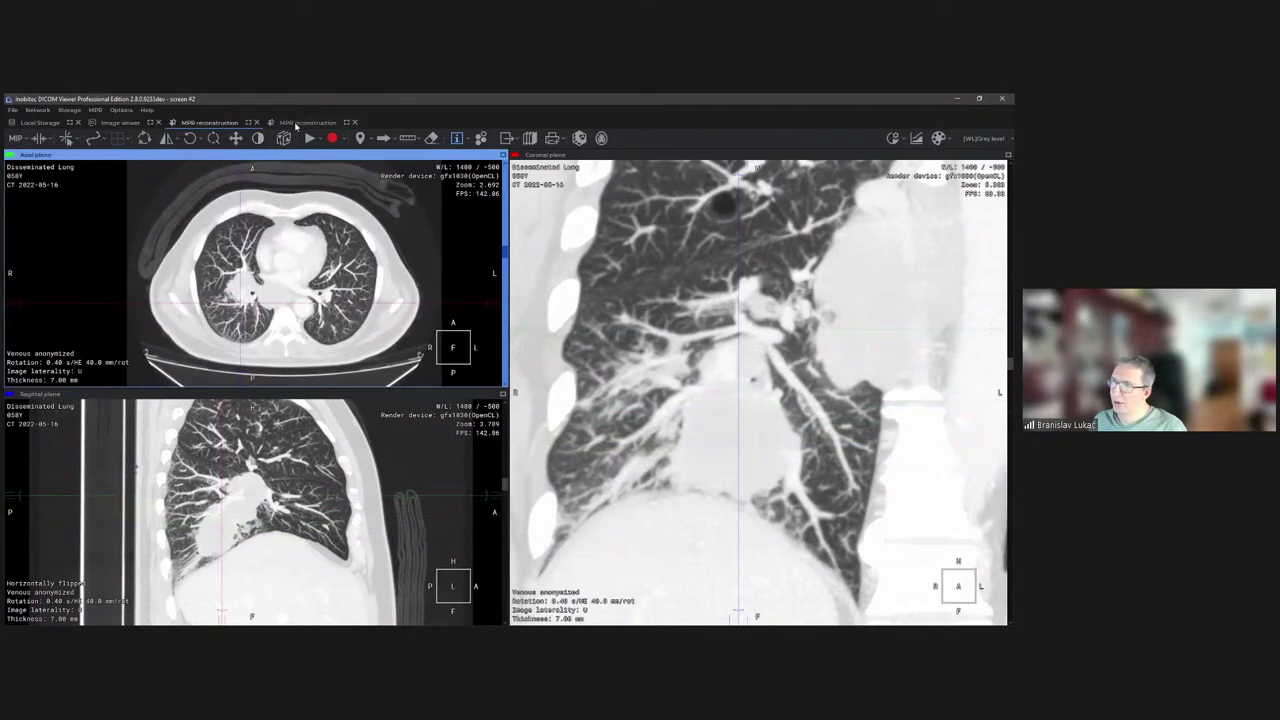
Switch to the soft-tissue MPR and bring the coronal view to the head and neck.
left_click(296, 122)
scroll(762, 348, "up", 5)
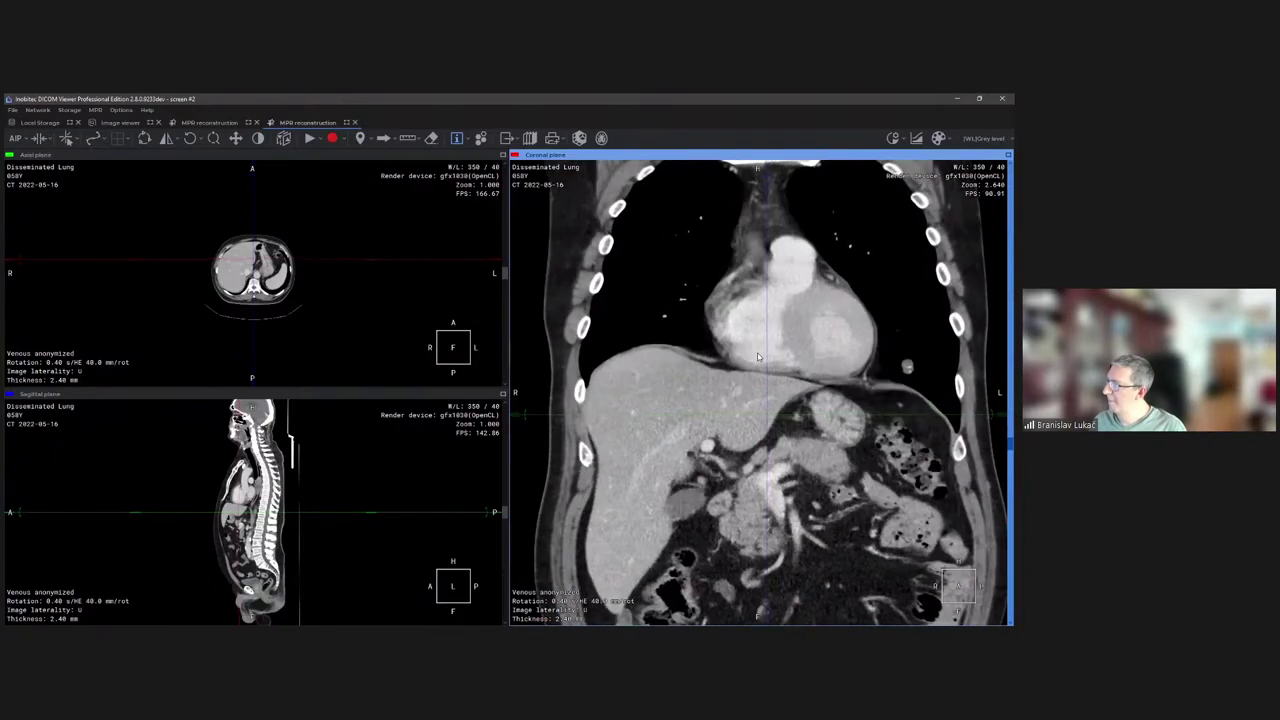
scroll(761, 345, "down", 6)
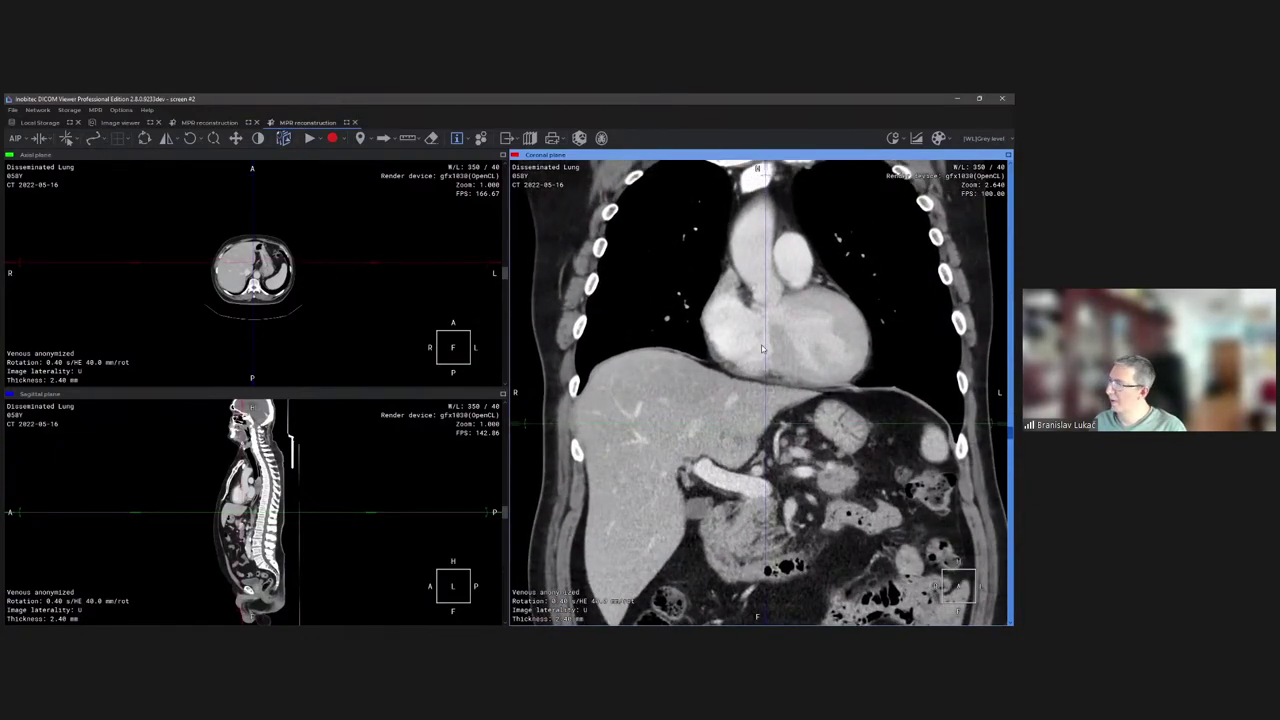
scroll(785, 260, "down", 3)
scroll(785, 260, "down", 6)
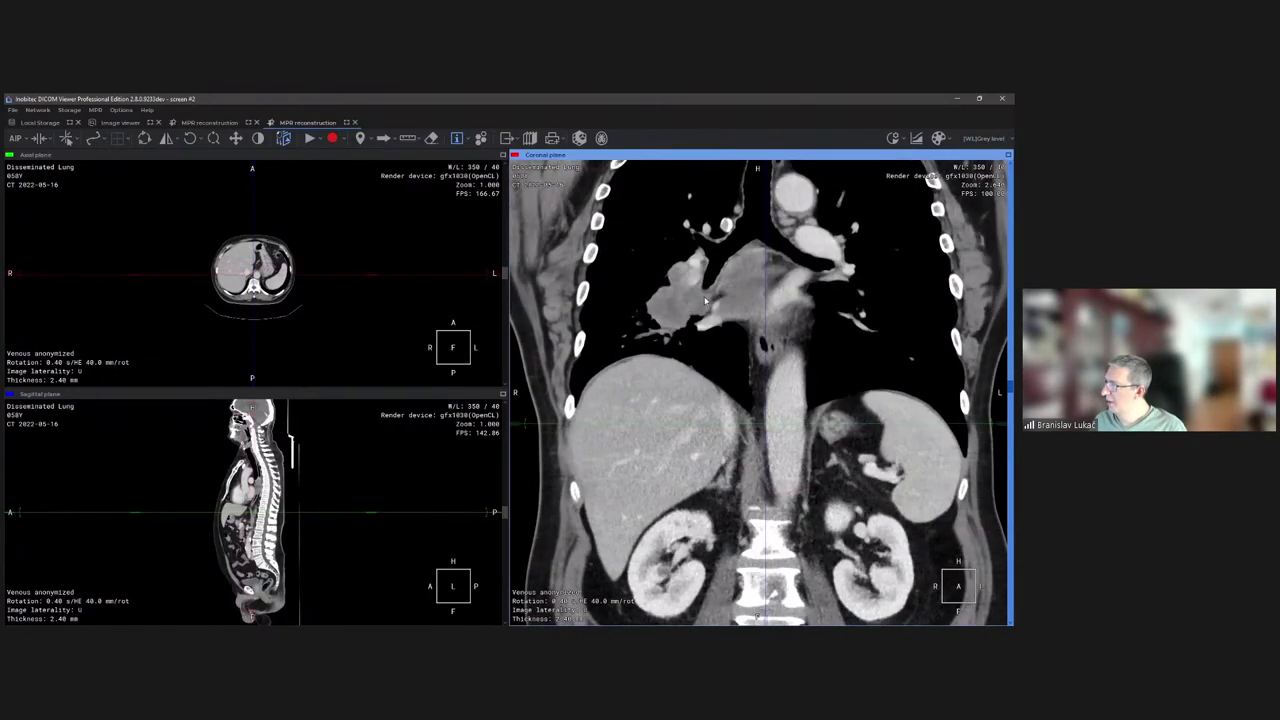
scroll(686, 270, "down", 4)
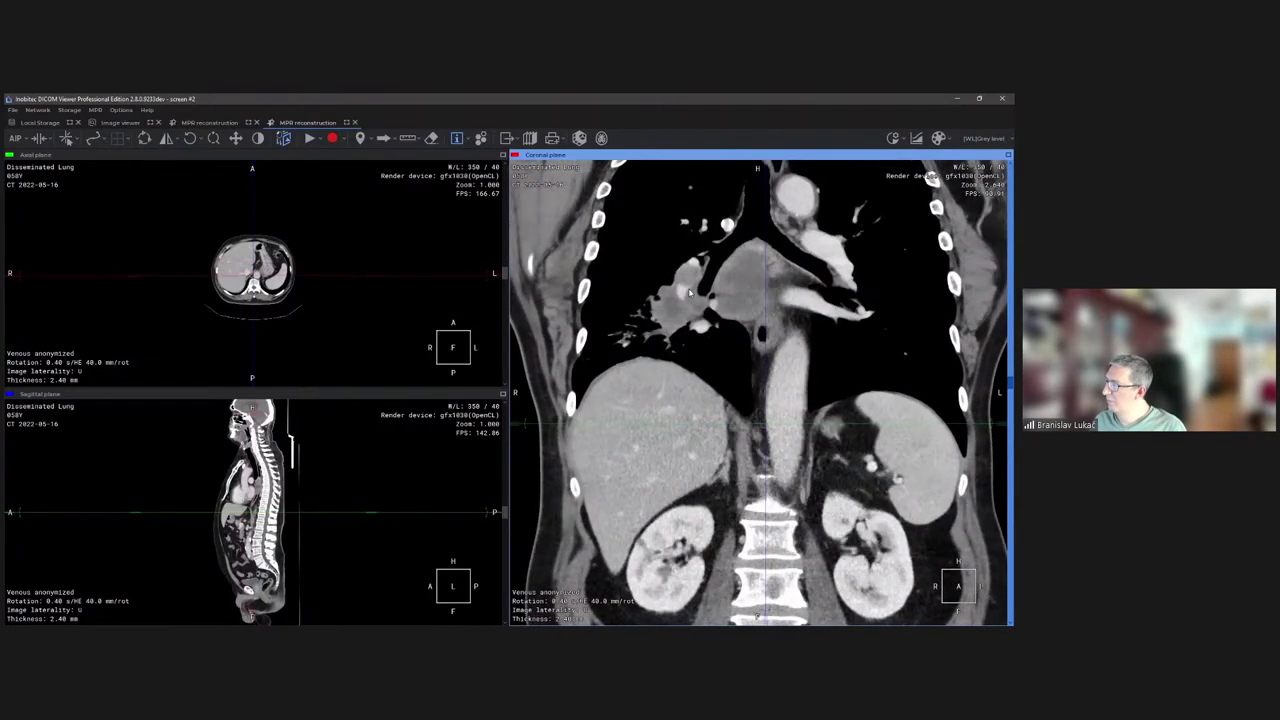
scroll(691, 292, "up", 5)
scroll(727, 288, "down", 5)
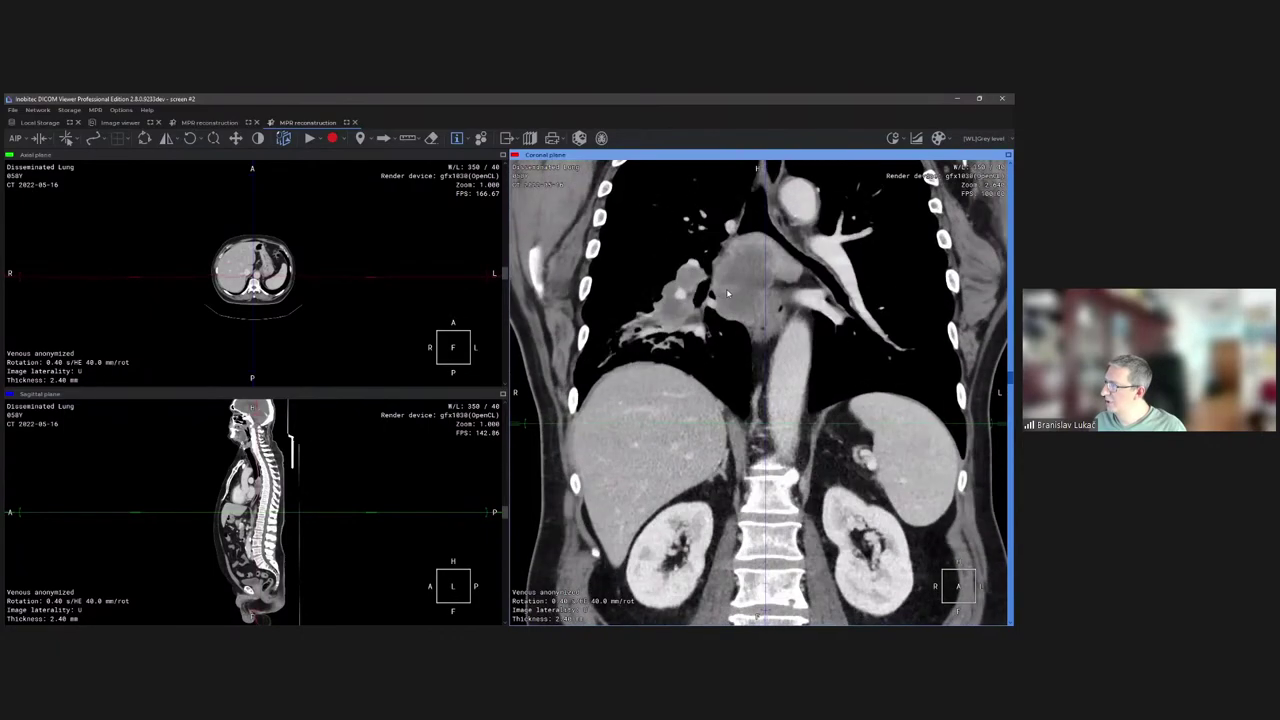
middle_click_drag(749, 262, 837, 338)
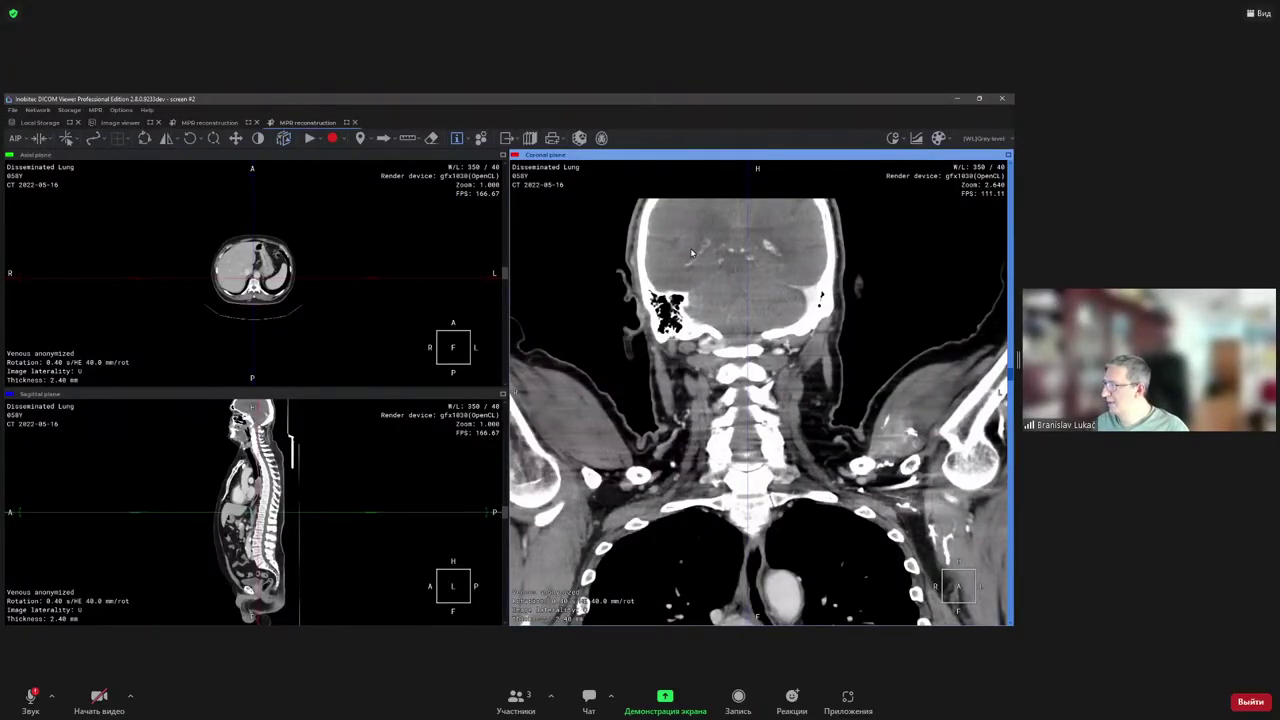
Set the crosshair at head level, then magnify and recentre the axial head section.
left_click(686, 250)
right_click_drag(241, 238, 240, 182)
middle_click_drag(238, 182, 308, 271)
right_click_drag(308, 271, 293, 255)
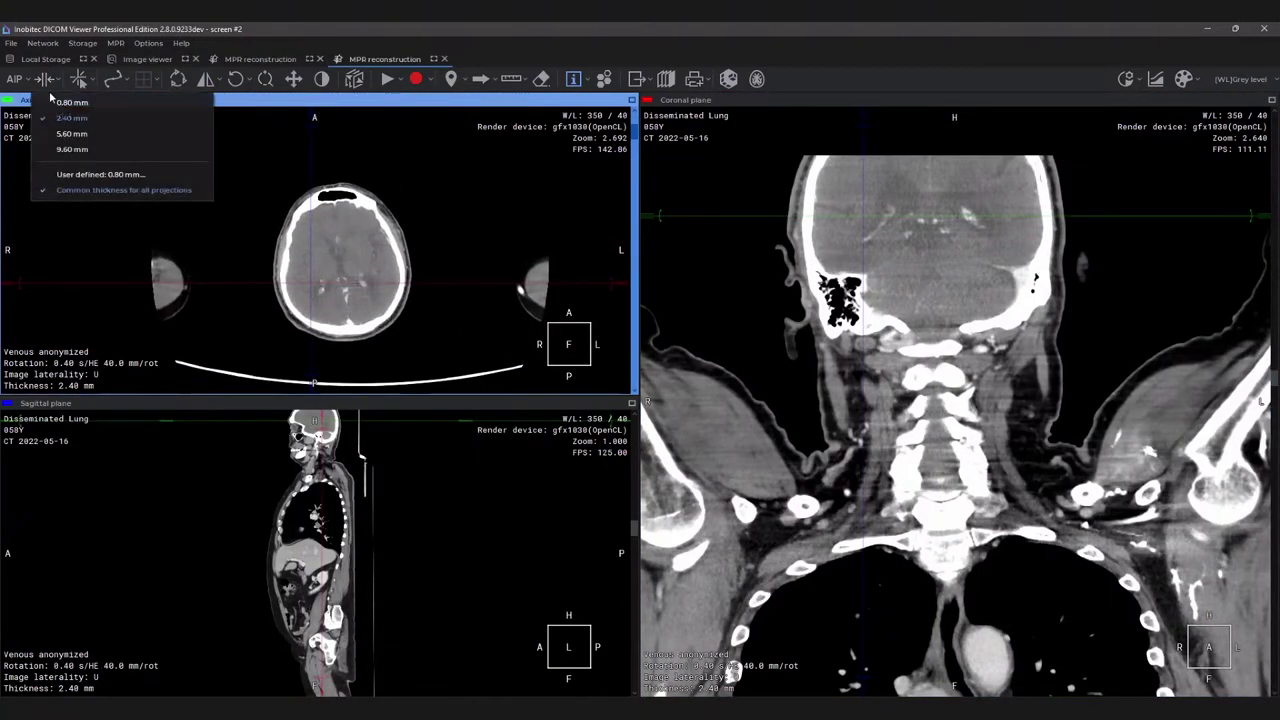
Set slice thickness to 5.60 mm and apply the 80/40 brain window to all views.
left_click(72, 133)
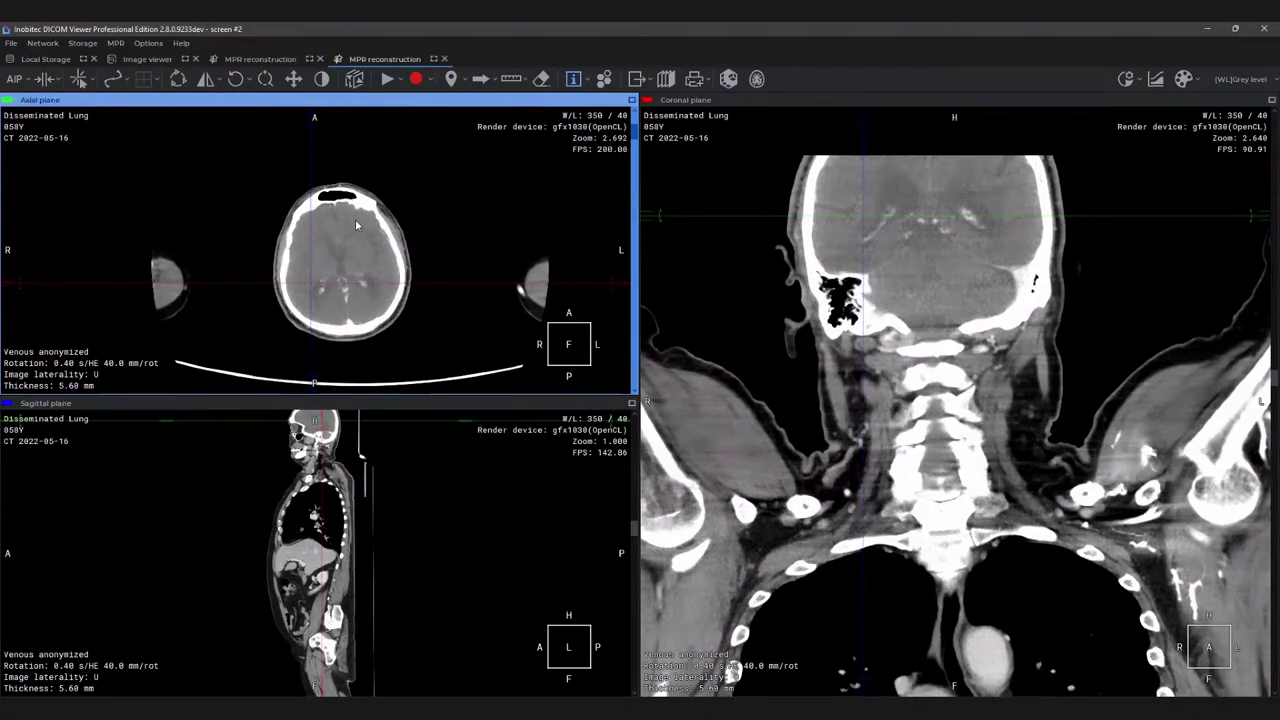
key("F3")
scroll(356, 226, "up", 10)
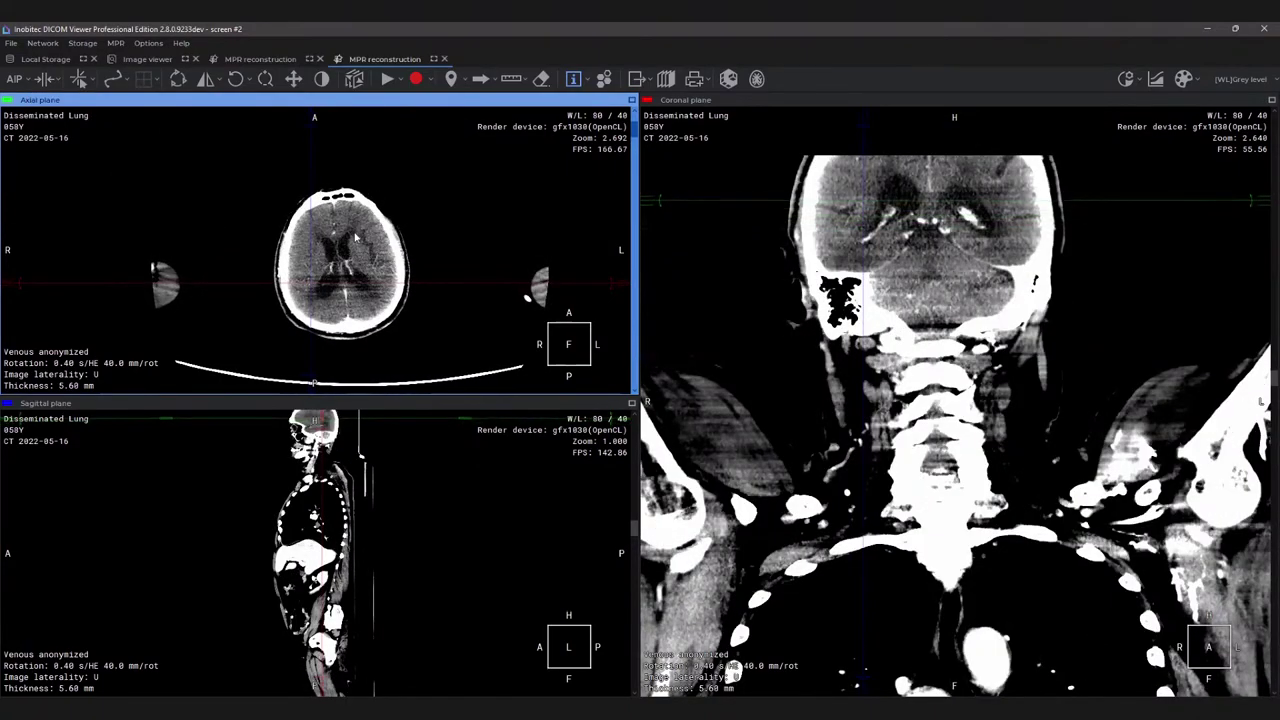
scroll(346, 257, "up", 3)
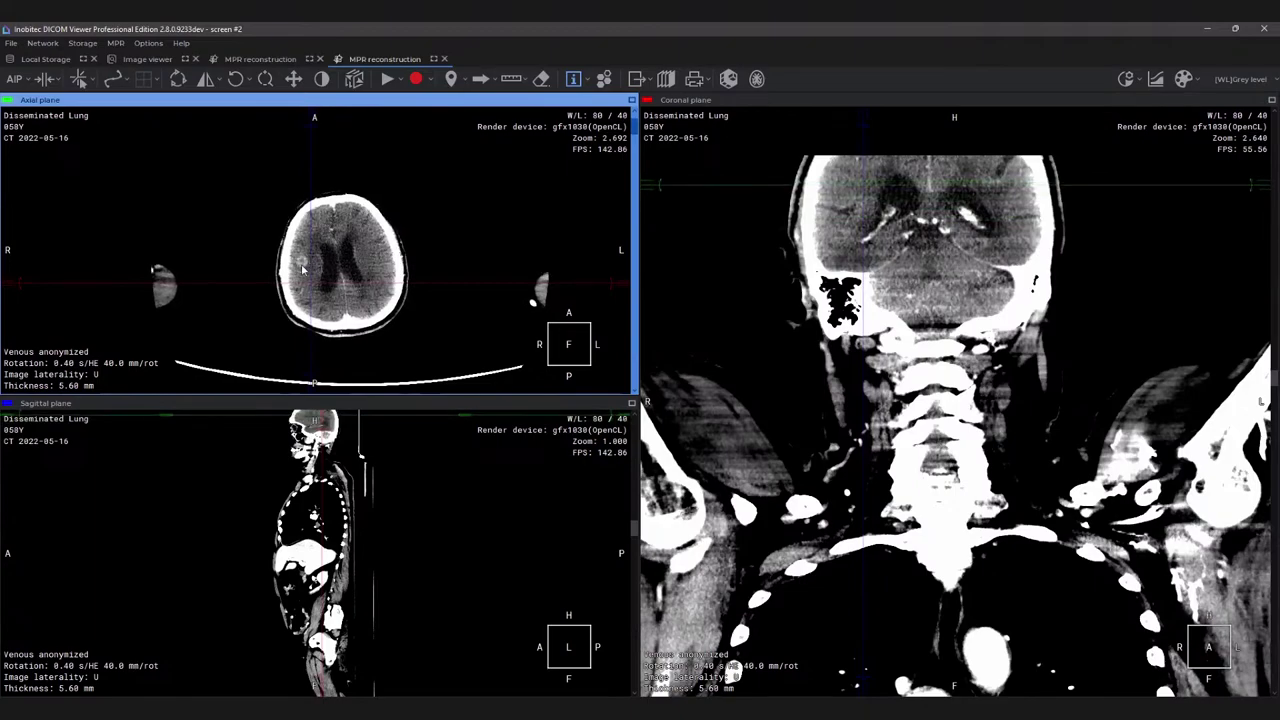
scroll(305, 258, "up", 5, "ctrl")
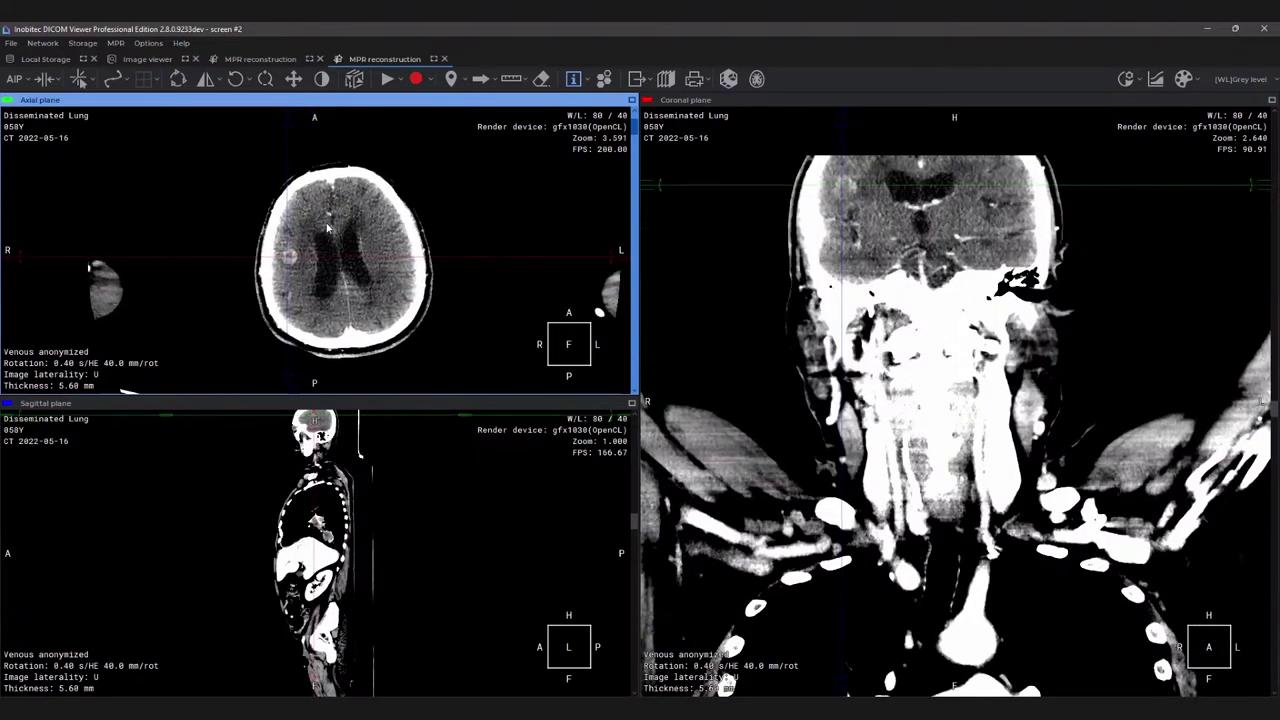
scroll(320, 247, "down", 8)
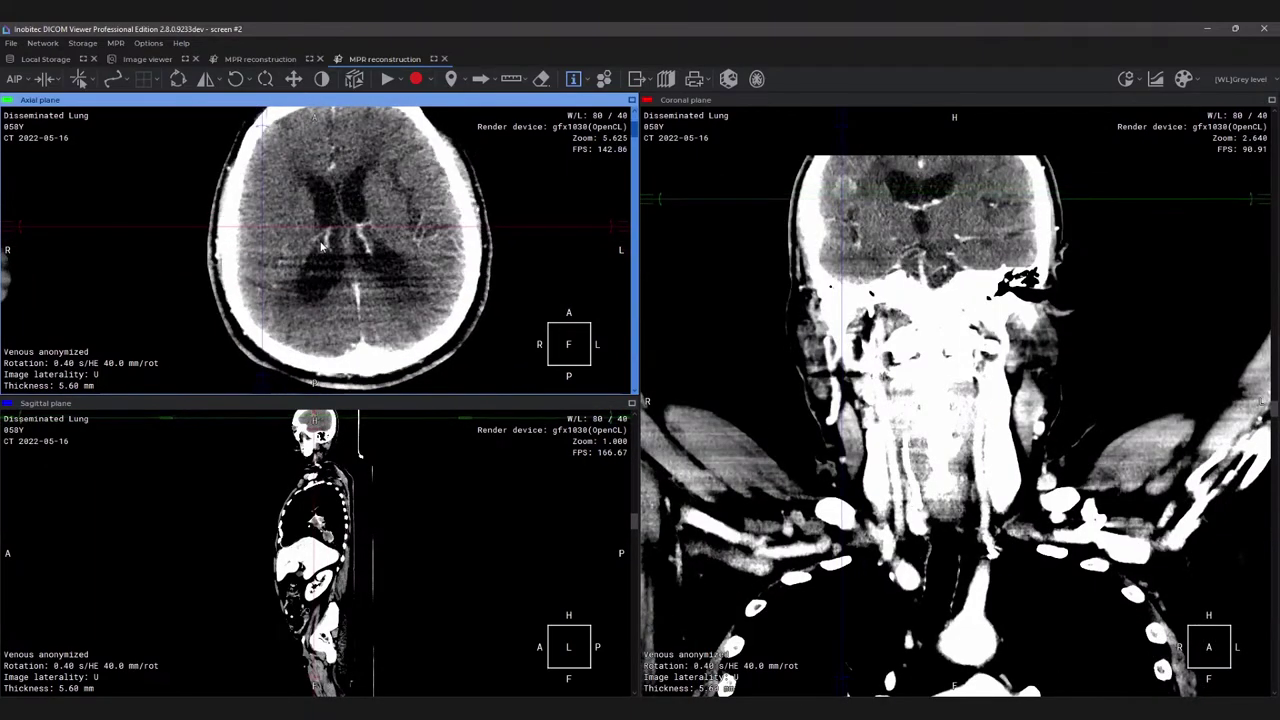
scroll(321, 239, "down", 8)
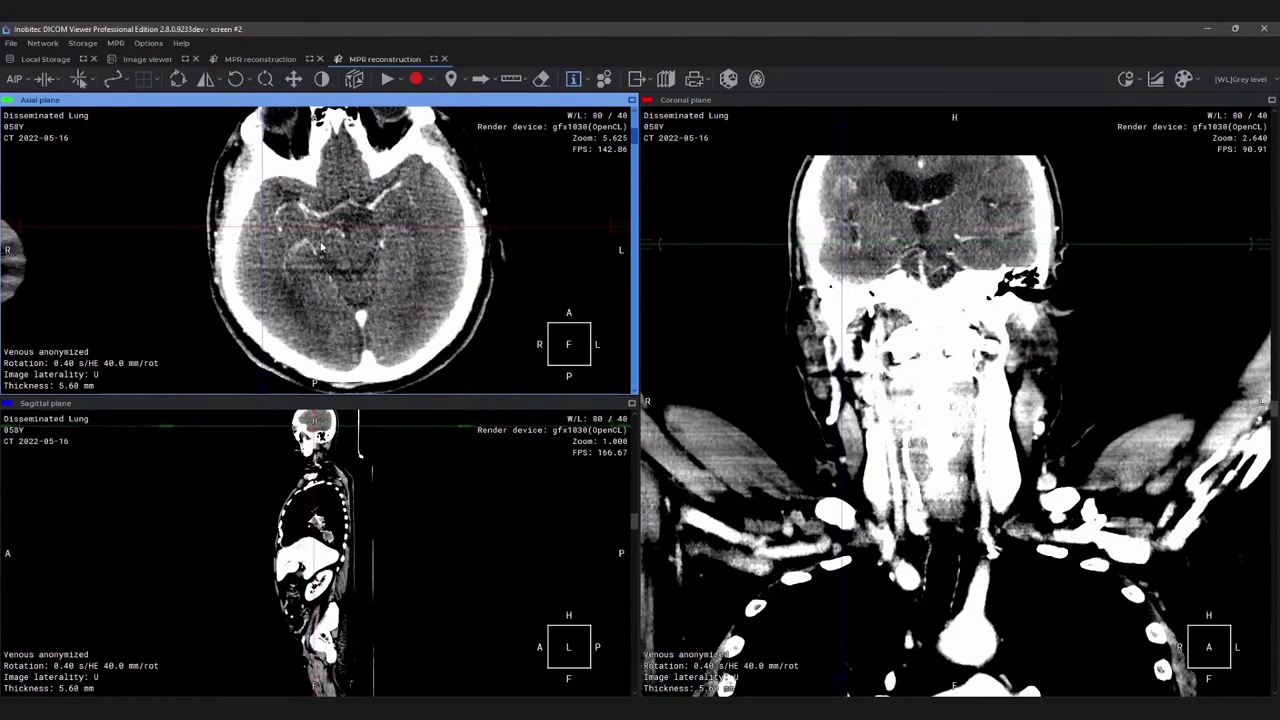
Apply the 400/40 window preset, page the axial view down, and frame chest and abdomen coronally.
key("2")
scroll(321, 239, "down", 10)
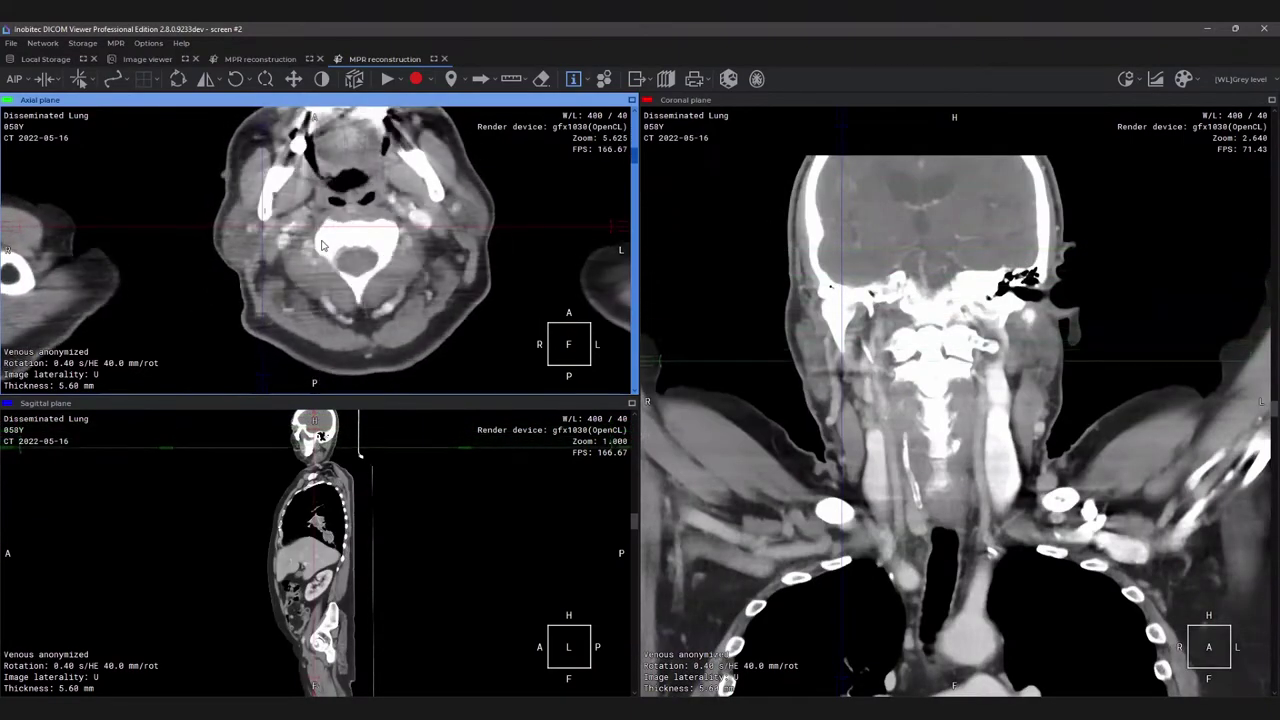
scroll(321, 244, "down", 10)
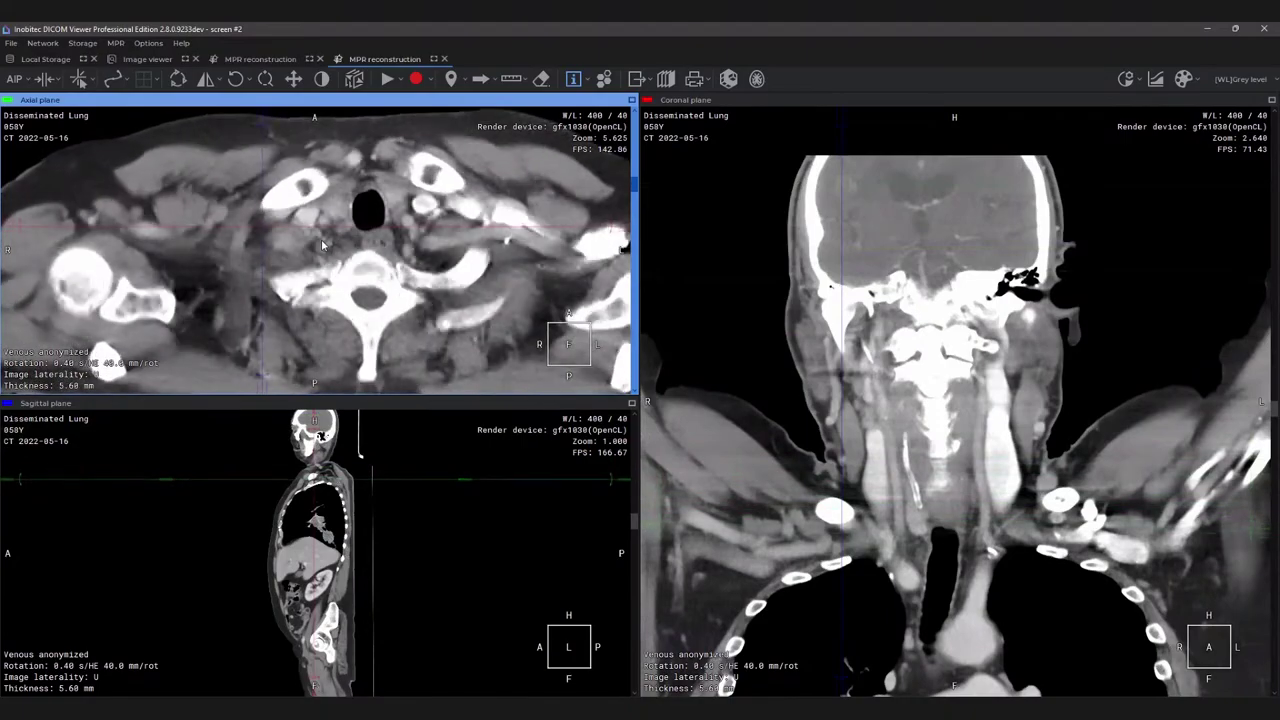
scroll(321, 241, "down", 10)
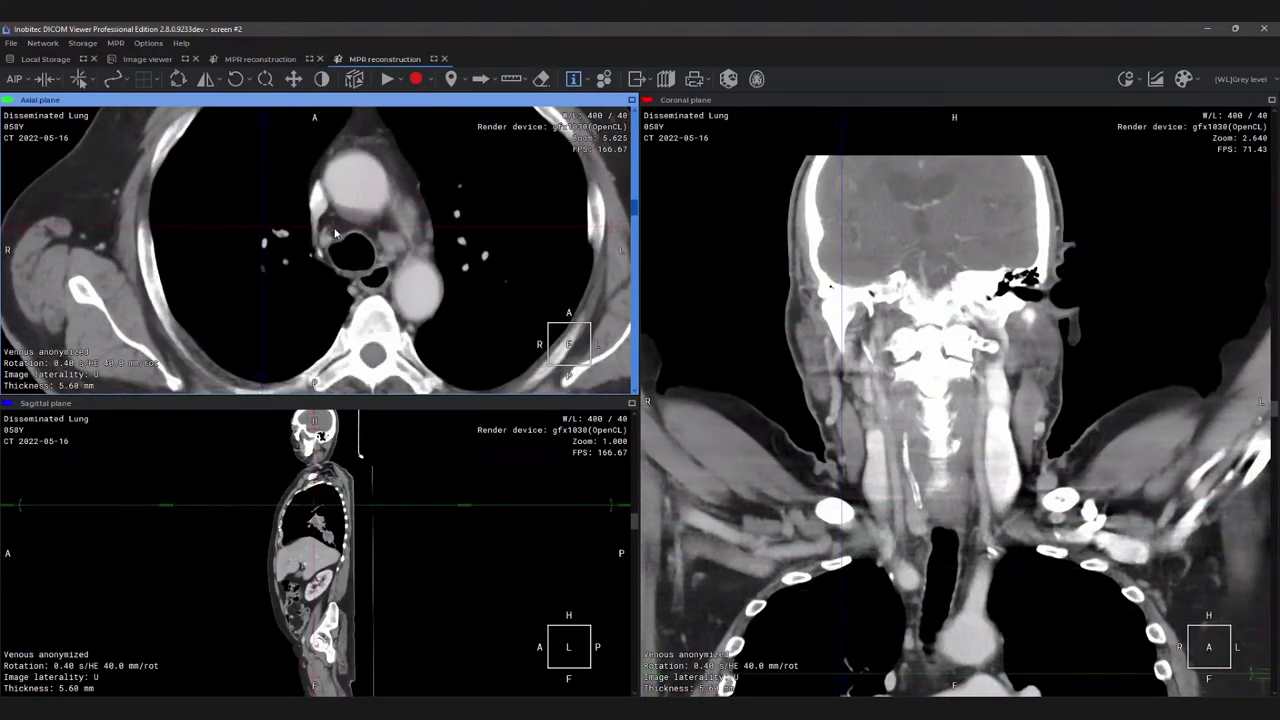
left_click_drag(1080, 520, 1022, 345)
scroll(1022, 345, "up", 10)
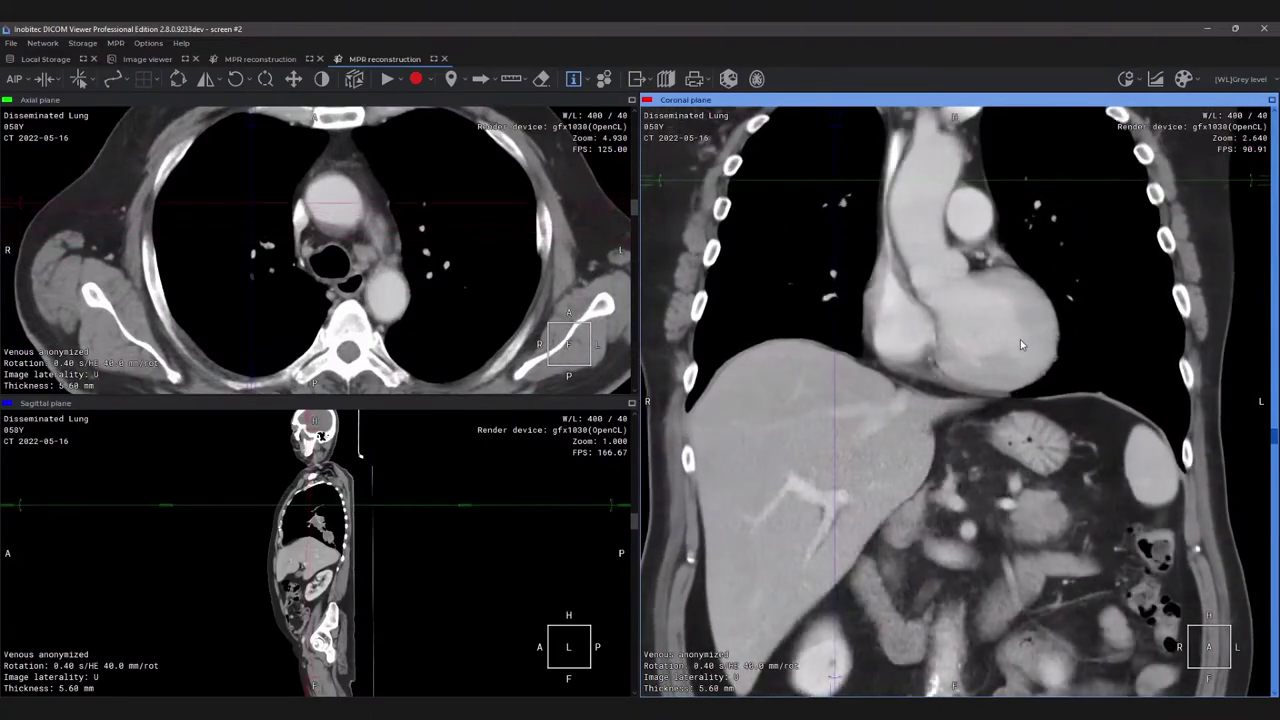
scroll(1020, 339, "up", 10)
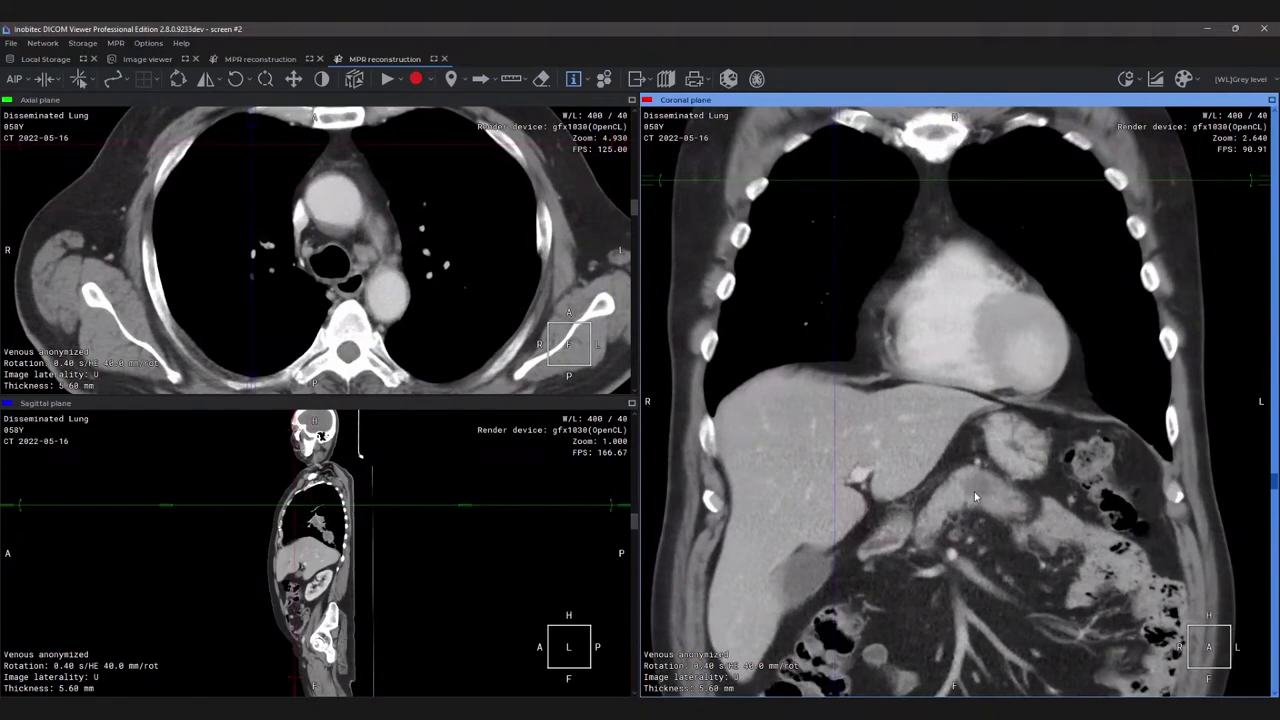
Move the crosshair to the upper abdomen and set window/level to 338/64.
left_click(974, 487)
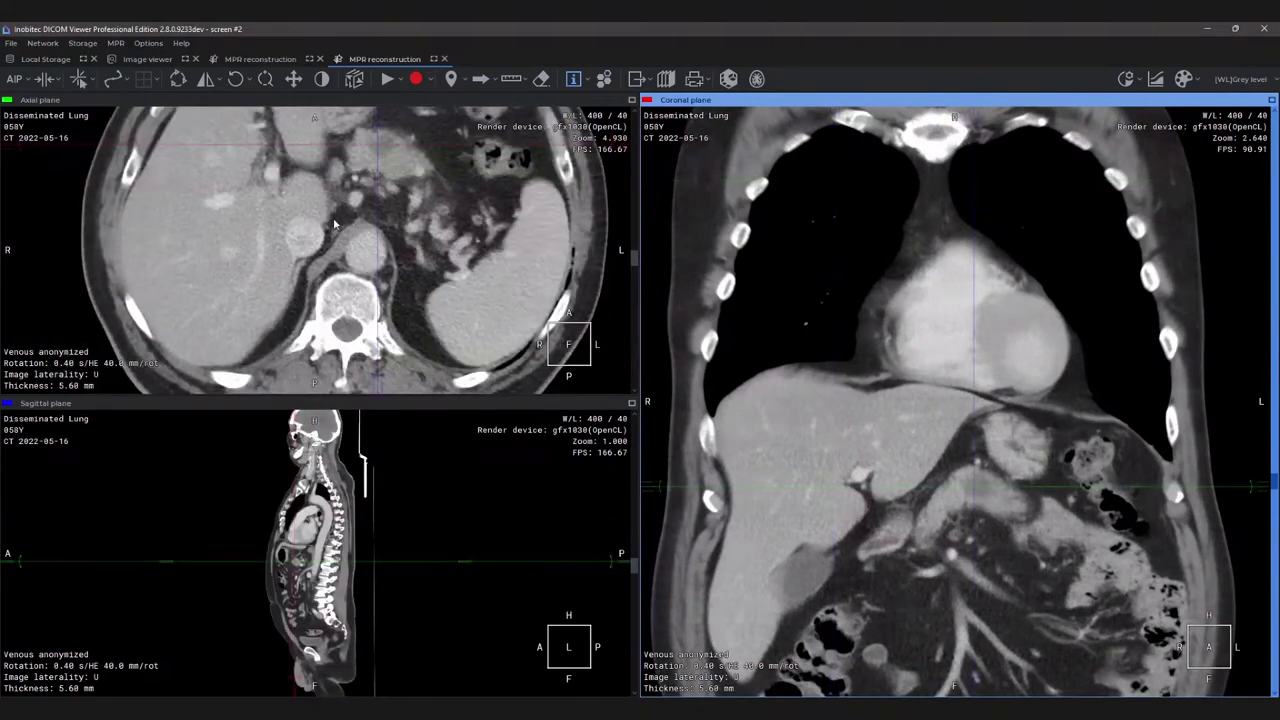
scroll(329, 254, "down", 5)
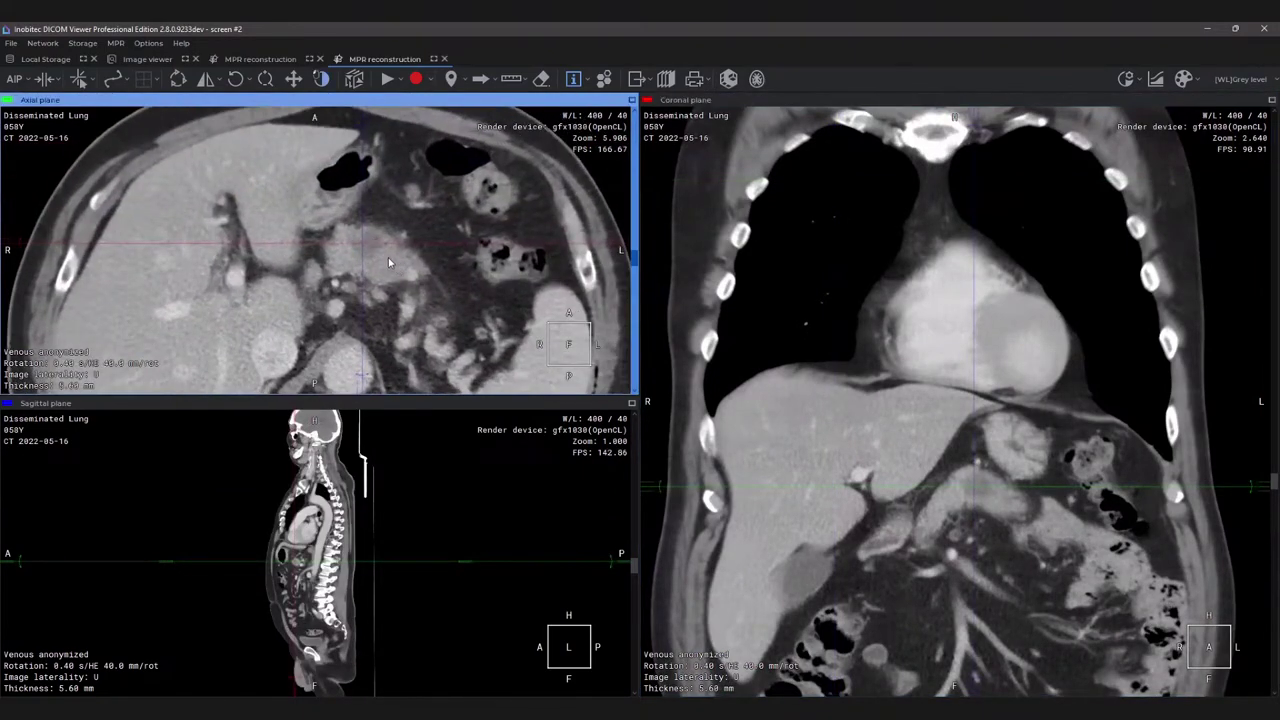
right_click_drag(338, 233, 335, 287)
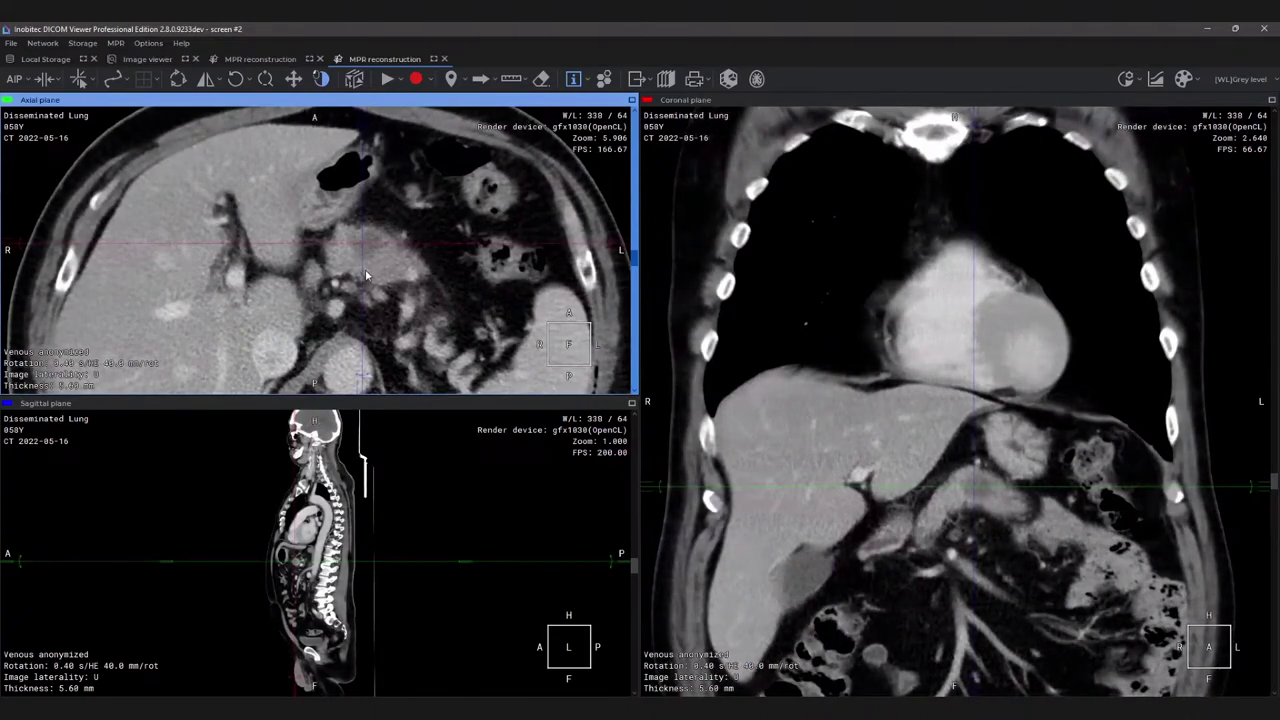
scroll(373, 247, "down", 4)
scroll(373, 247, "down", 8)
scroll(371, 253, "up", 3)
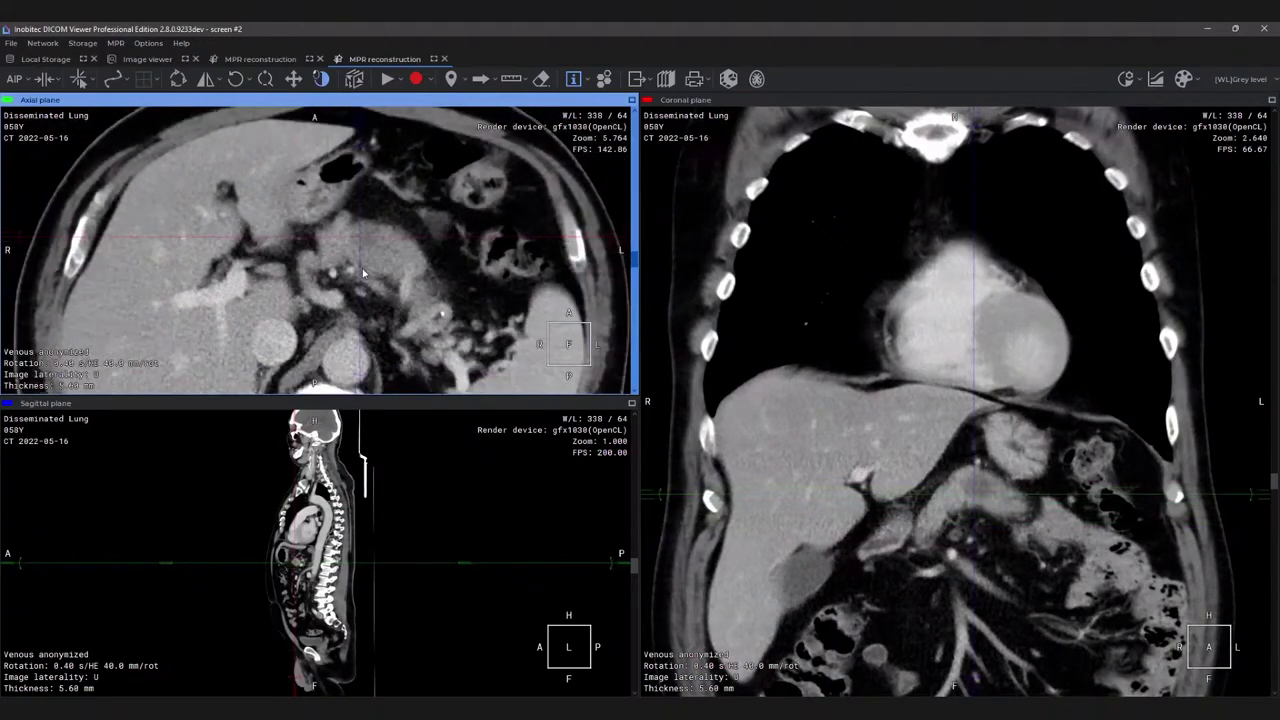
Start curved reconstruction in 'Involute curve in orthogonal planes' mode with a fourth pane.
left_click(113, 79)
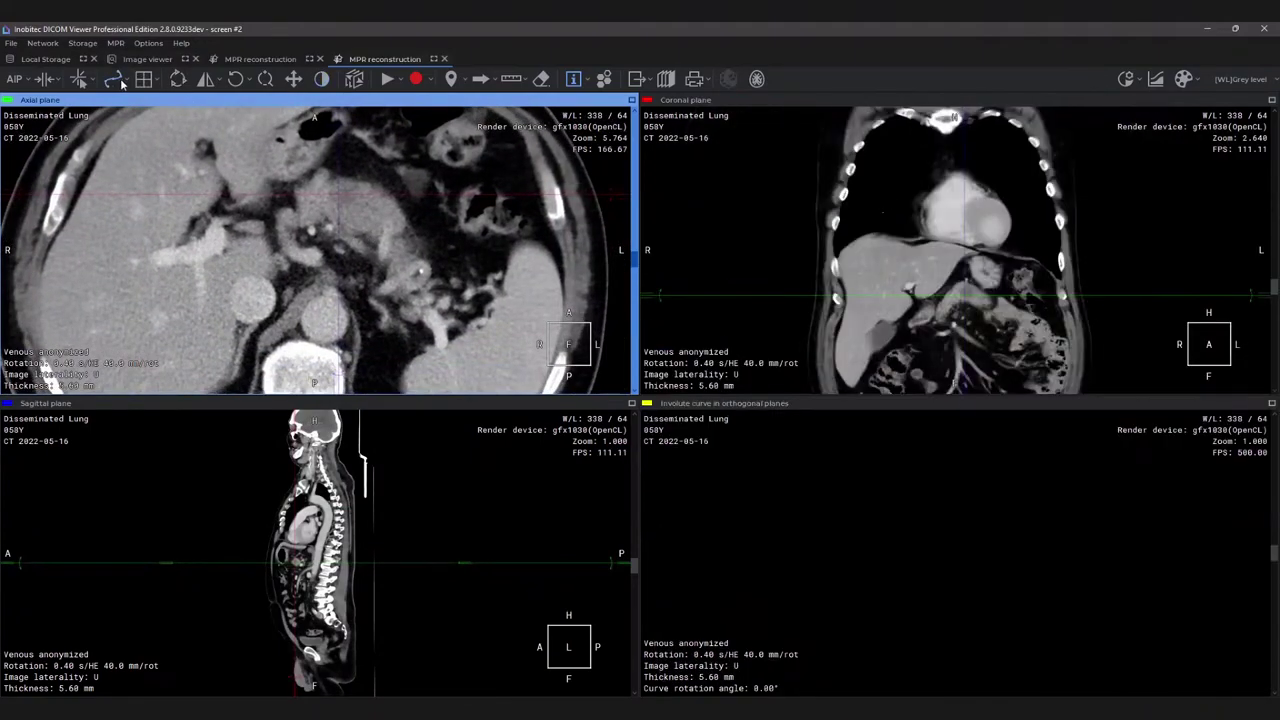
left_click(128, 81)
left_click(152, 117)
scroll(263, 174, "up", 5)
scroll(265, 181, "up", 8)
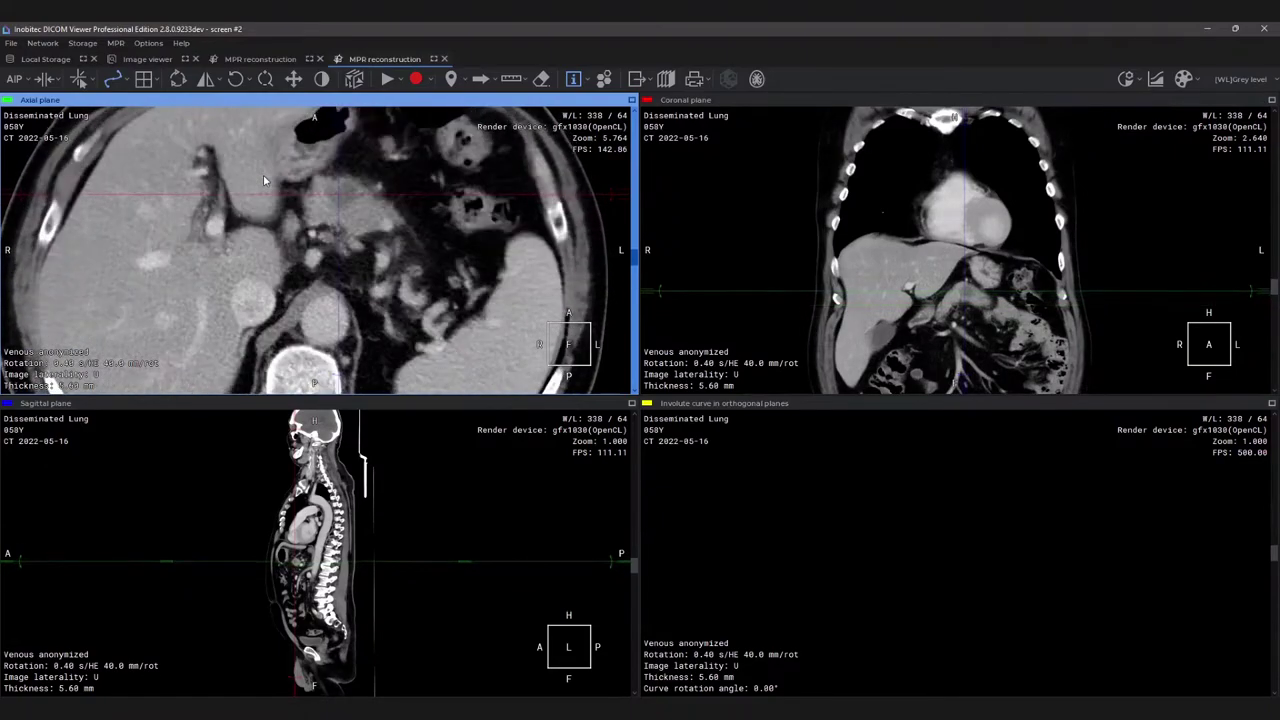
scroll(263, 174, "up", 4)
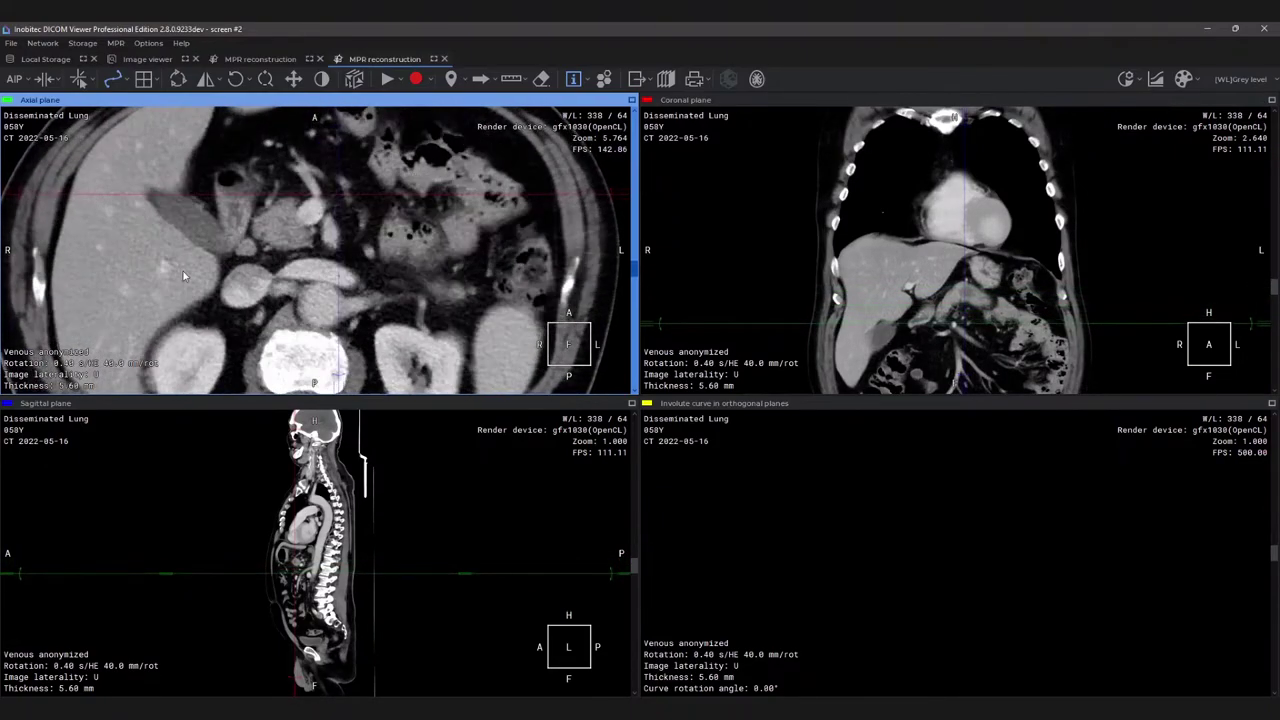
scroll(161, 290, "down", 2, "ctrl")
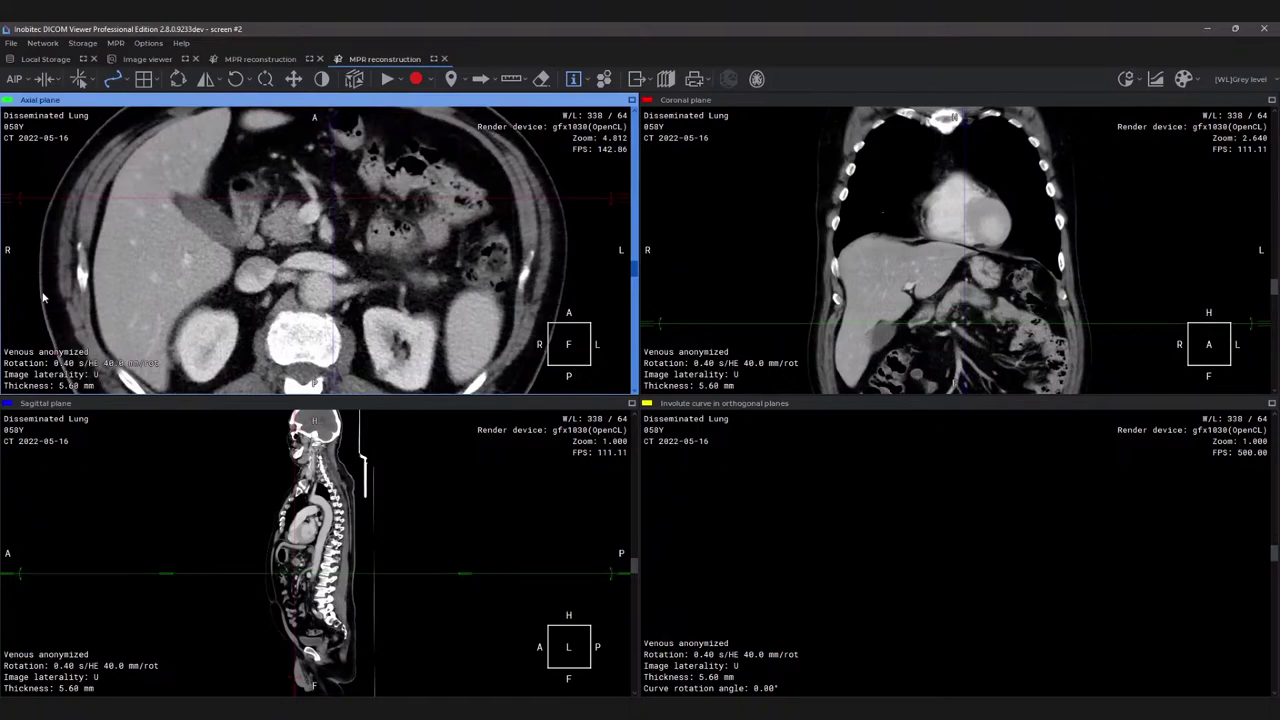
Trace a curve across the axial slices from the liver to the spleen.
left_click(38, 318)
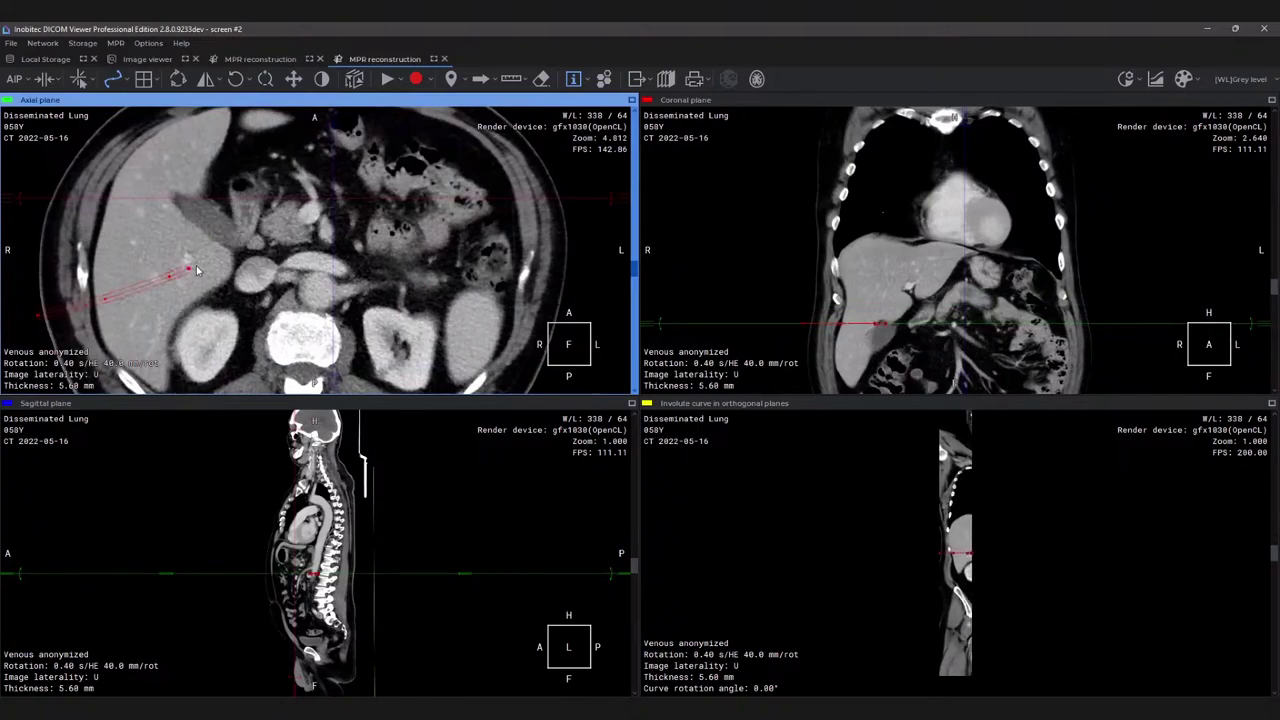
left_click(228, 257)
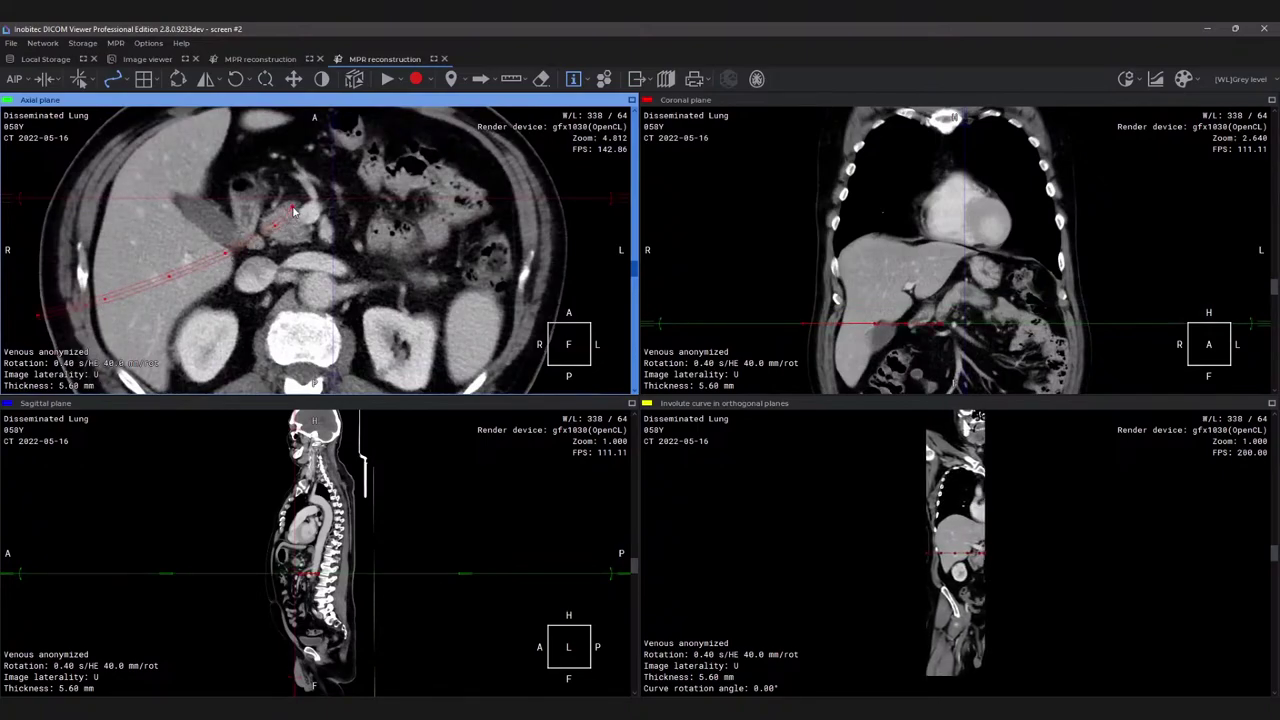
scroll(298, 204, "down", 5)
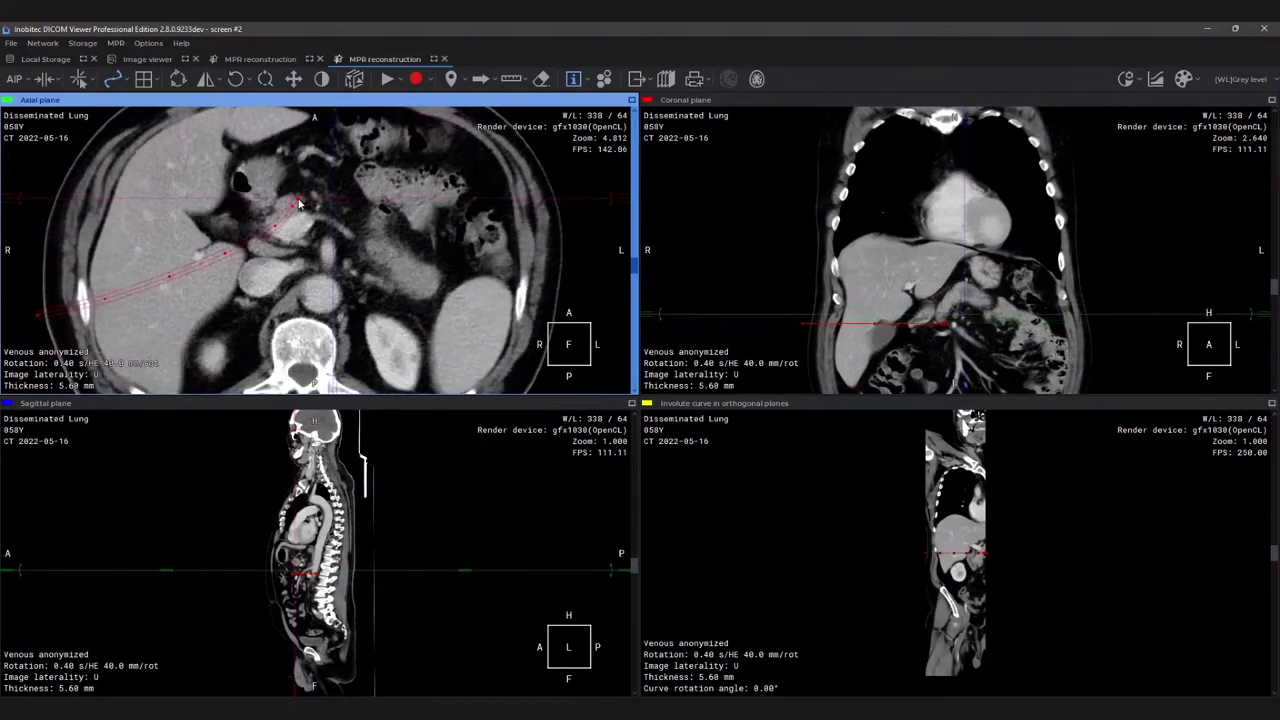
scroll(298, 204, "down", 3)
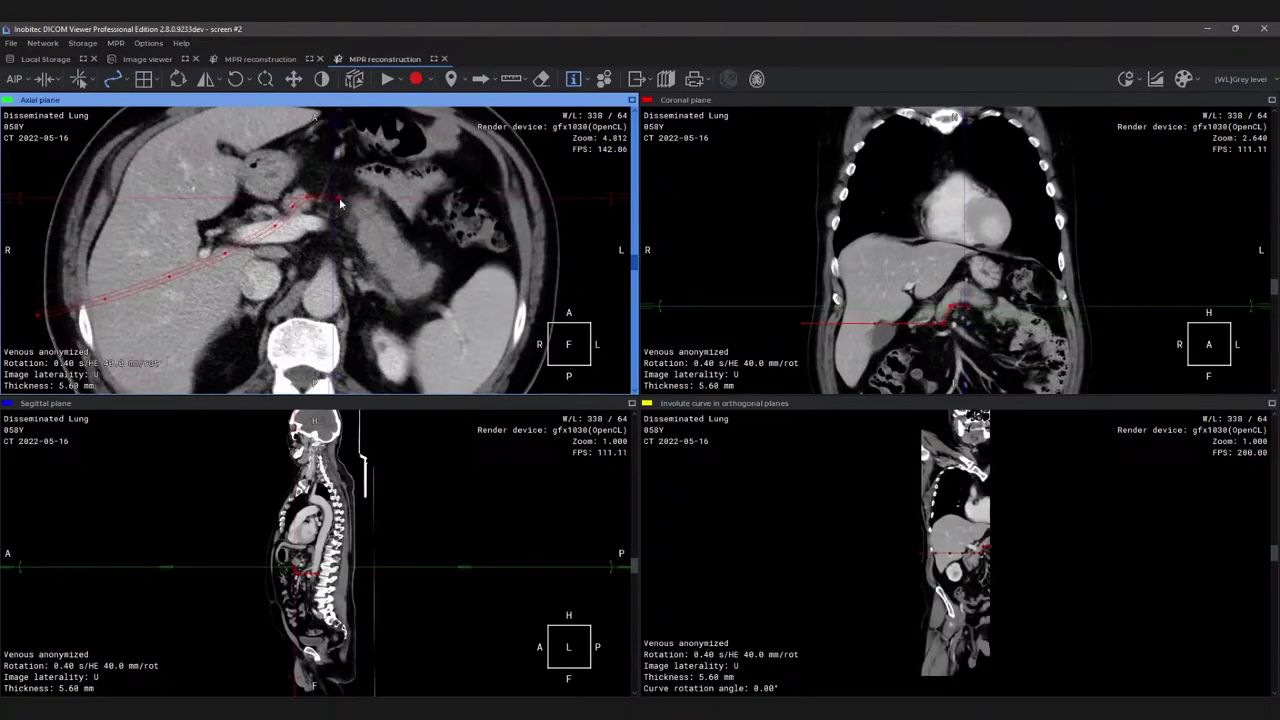
scroll(340, 204, "down", 4)
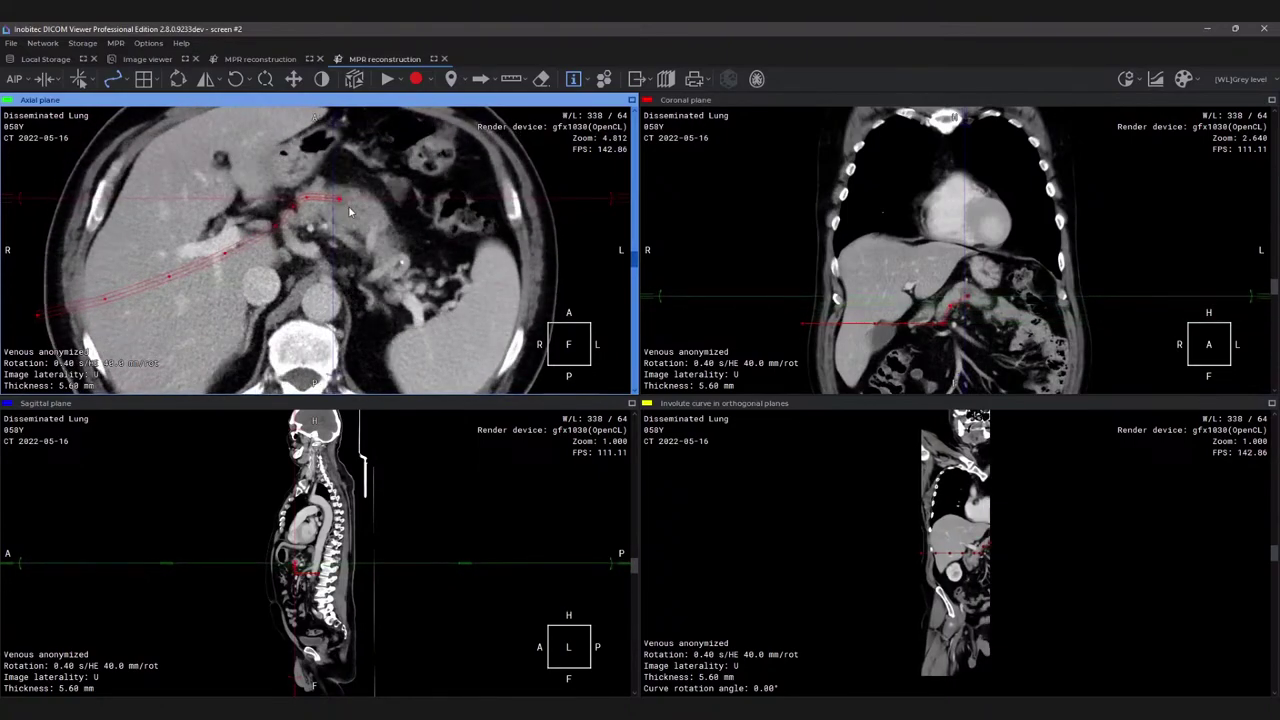
left_click(366, 231)
scroll(378, 240, "up", 3)
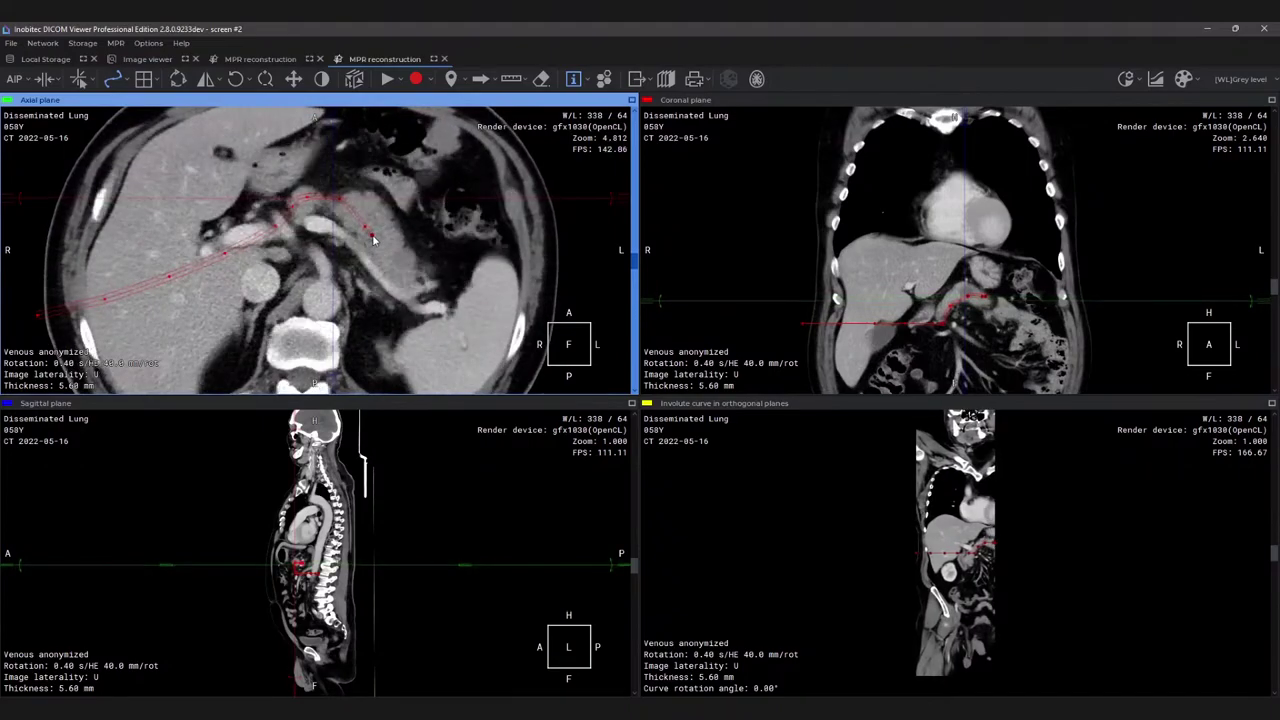
left_click(427, 297)
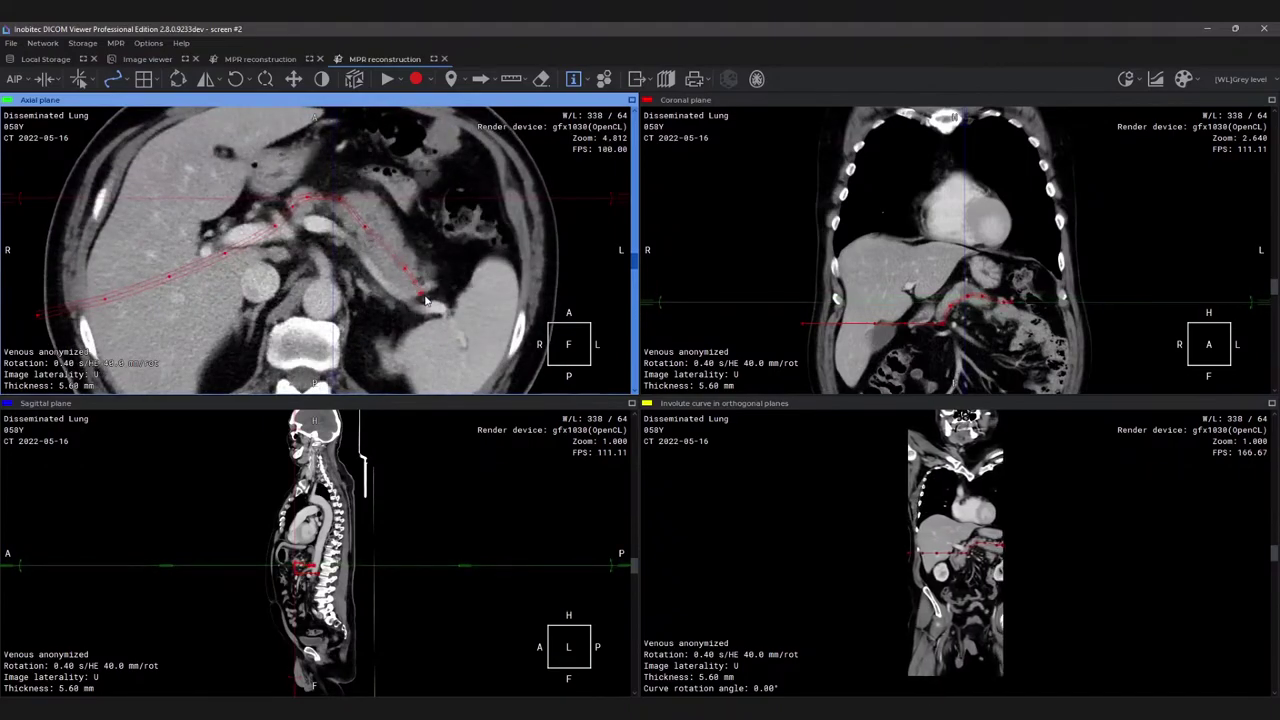
left_click(470, 327)
left_click(512, 352)
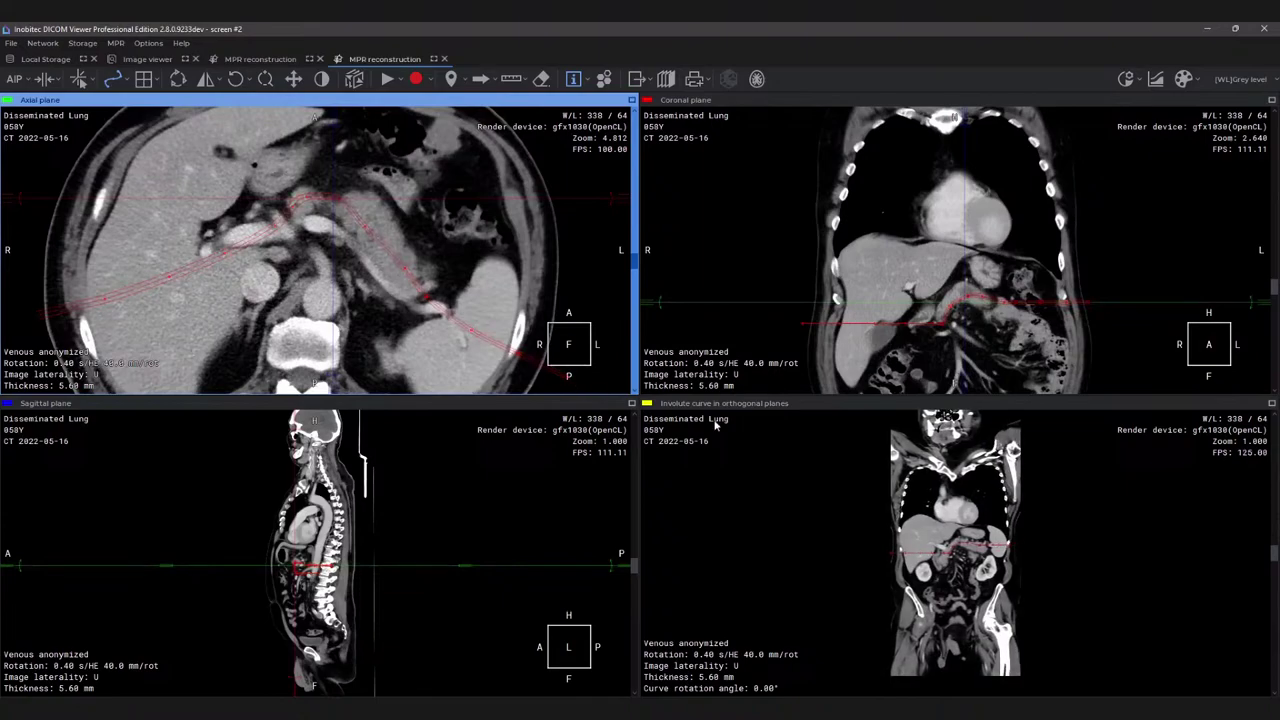
scroll(916, 548, "up", 10)
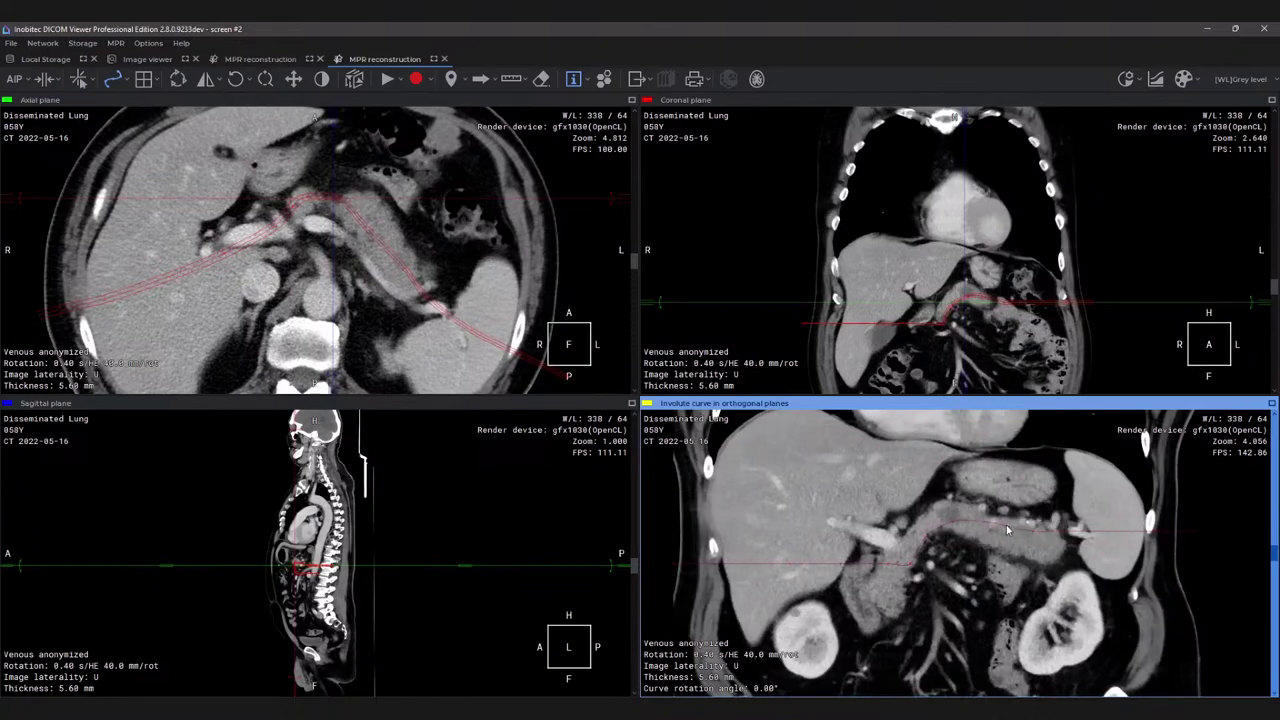
Rotate the involute slightly and set the curve to 'Do not display on the involute'.
scroll(1006, 525, "up", 2, "ctrl")
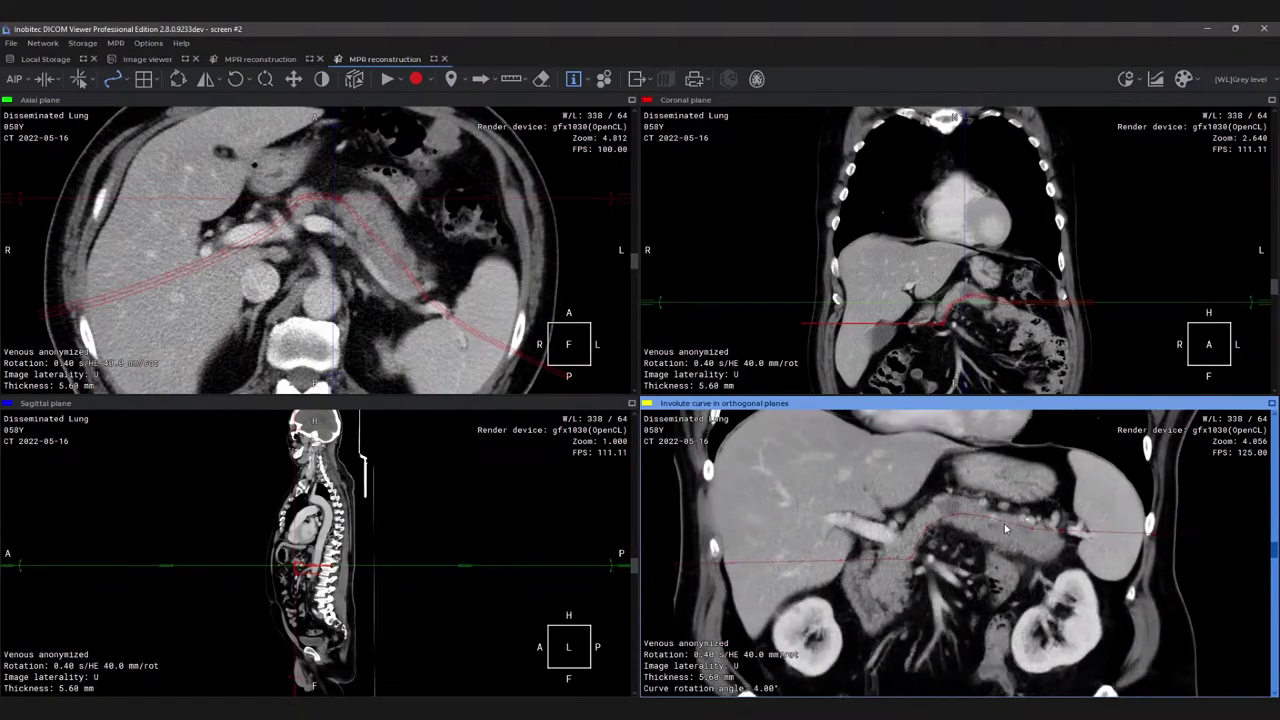
right_click(1008, 526)
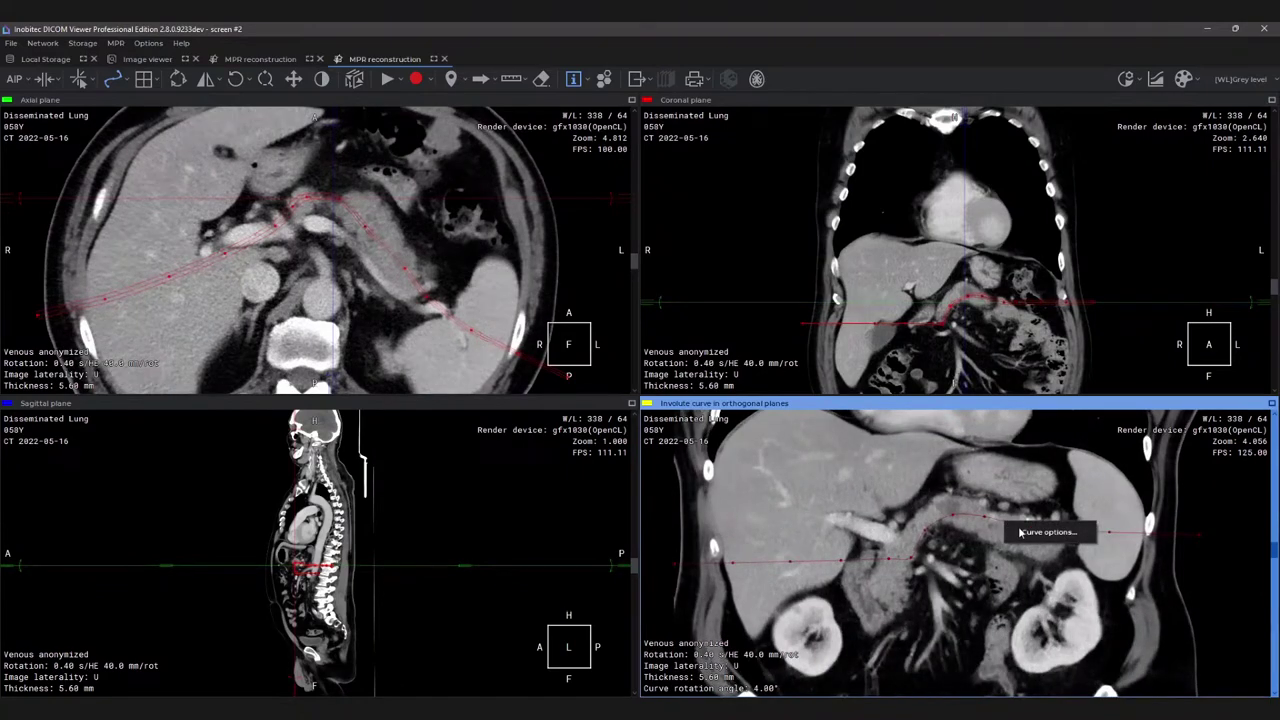
left_click(1040, 532)
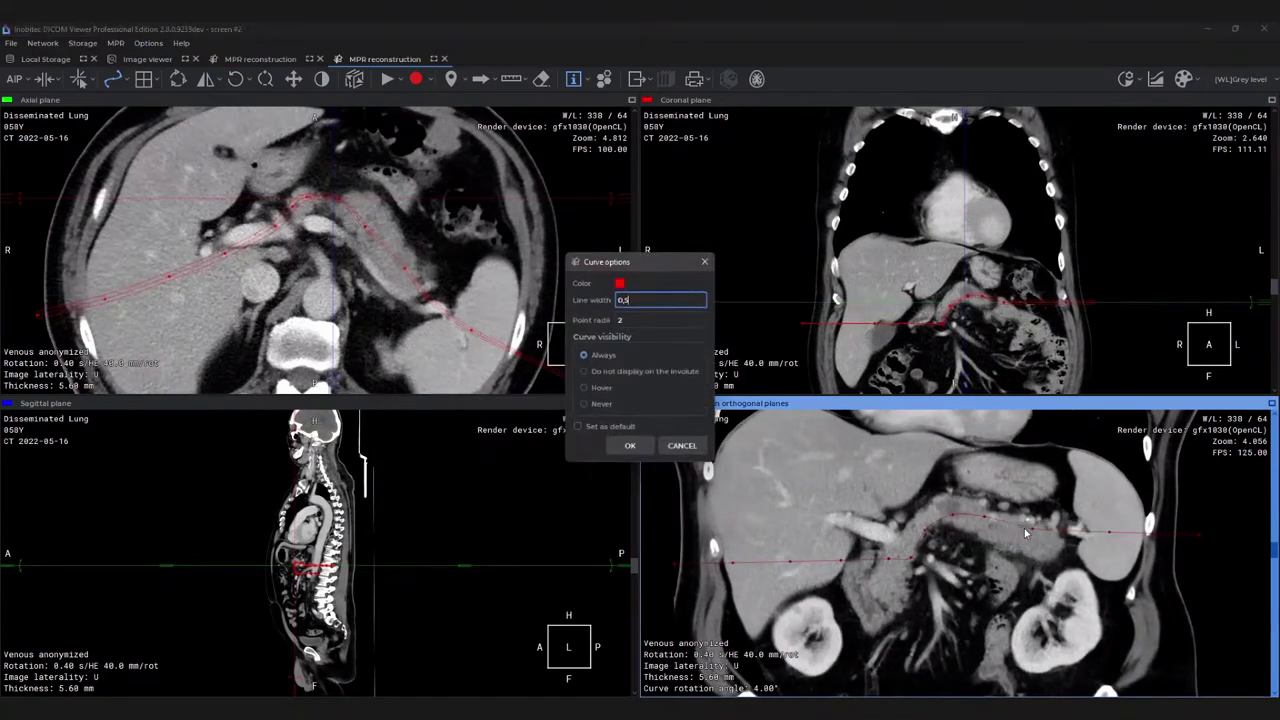
left_click(584, 371)
left_click(627, 445)
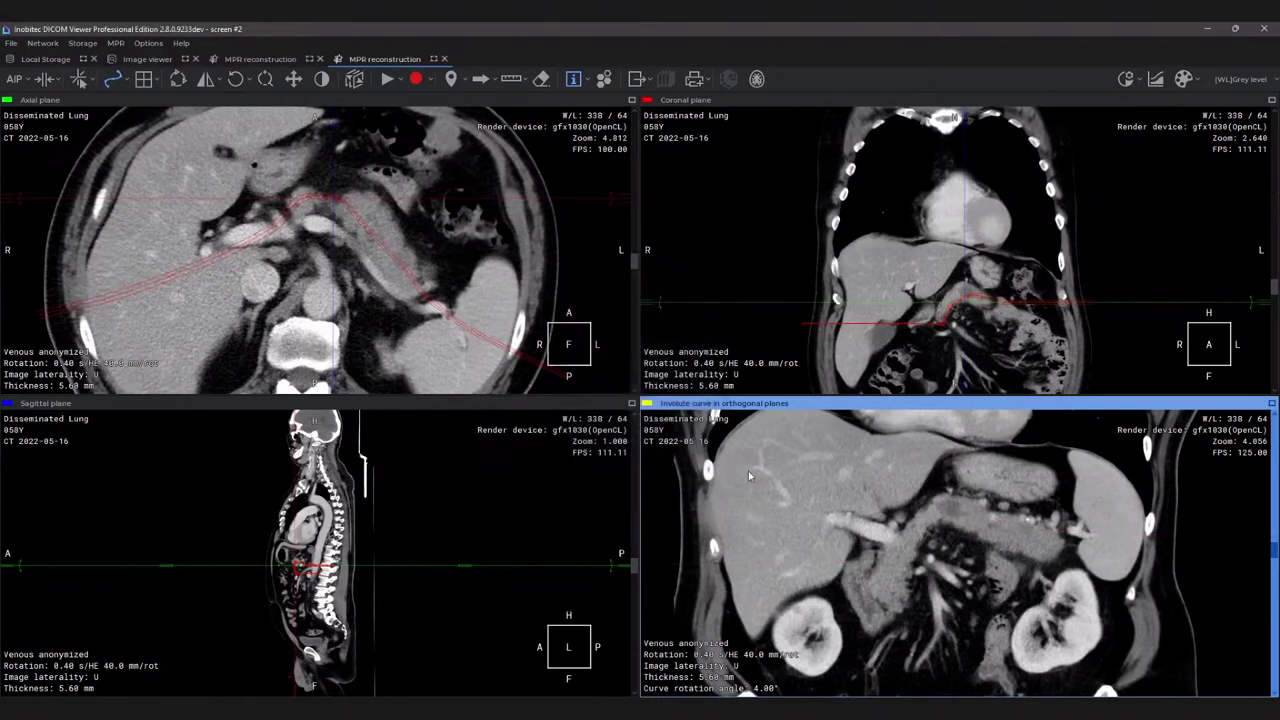
Zoom the involute pane and adjust its rotation to about 5° to frame the finding.
scroll(887, 513, "up", 2)
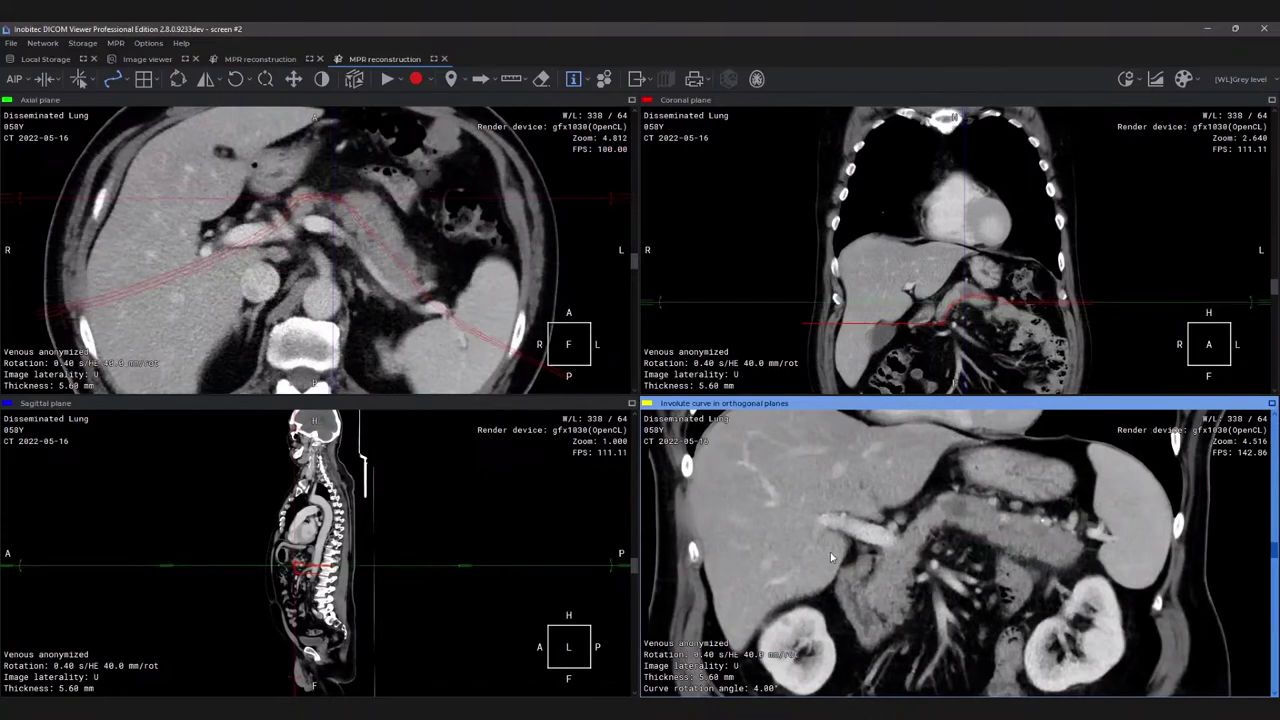
scroll(864, 547, "down", 1, "ctrl")
scroll(931, 553, "up", 2)
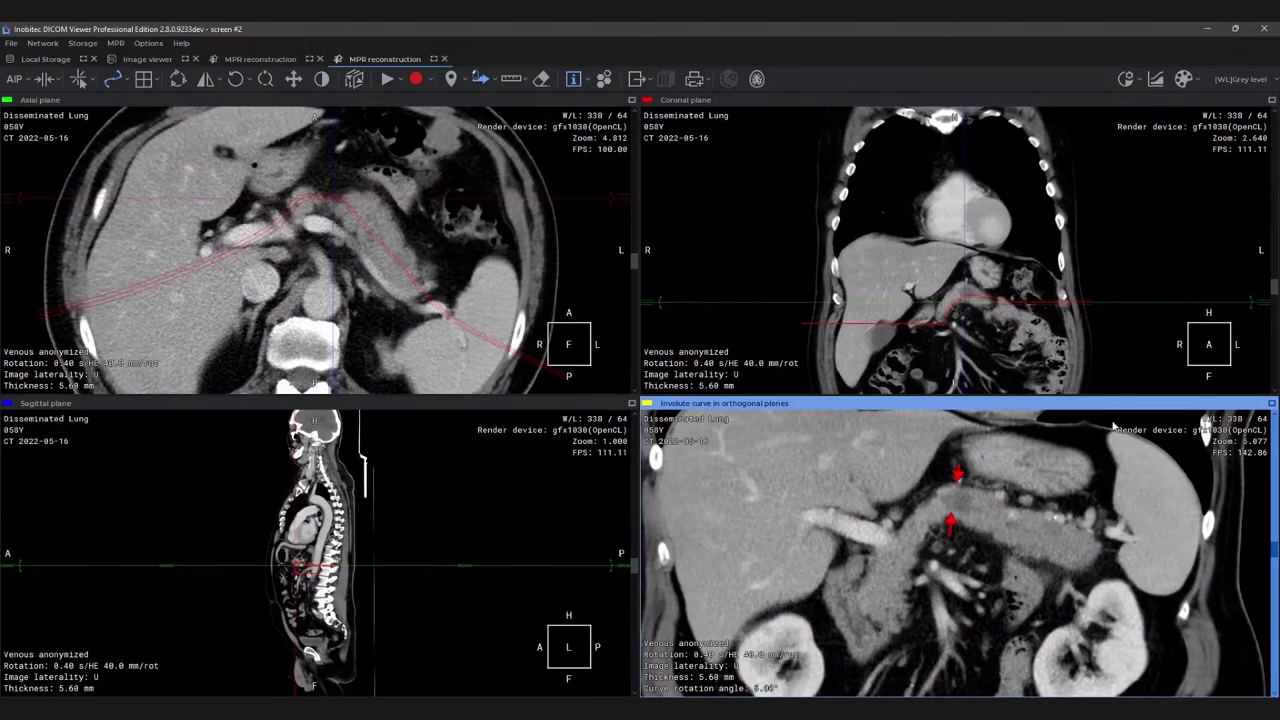
scroll(980, 290, "up", 5)
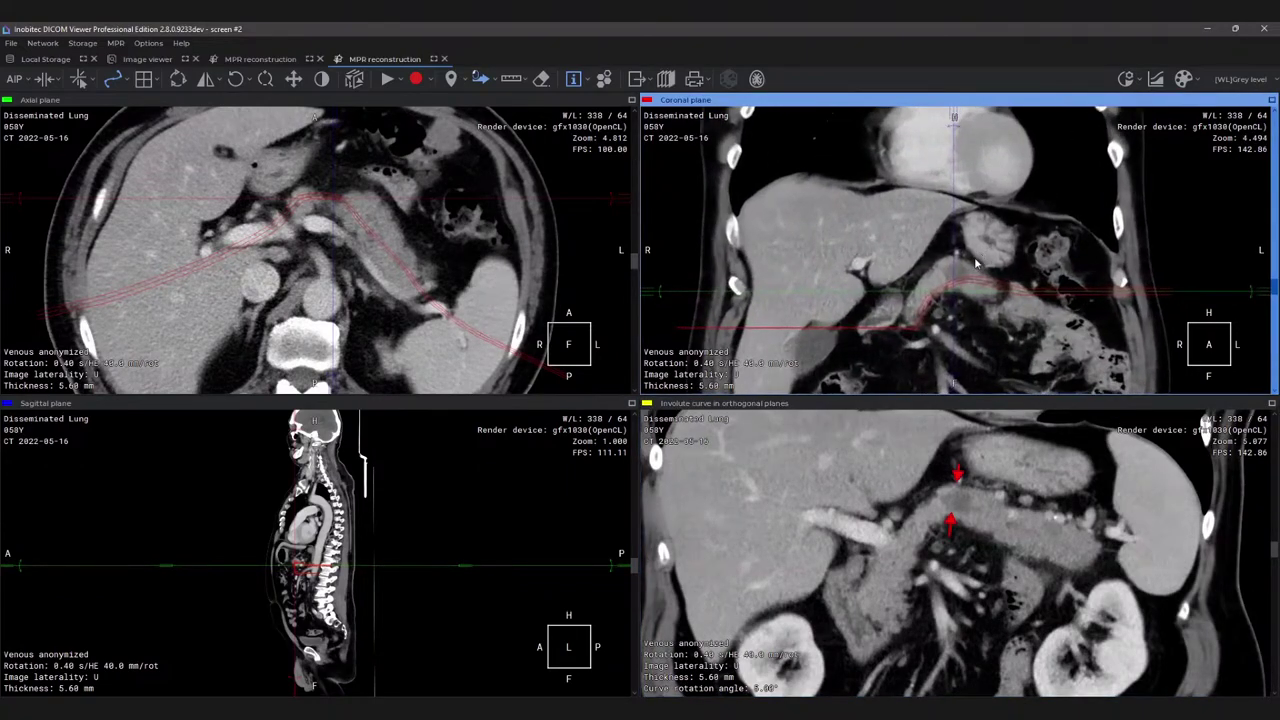
scroll(959, 275, "down", 2)
scroll(960, 286, "down", 3)
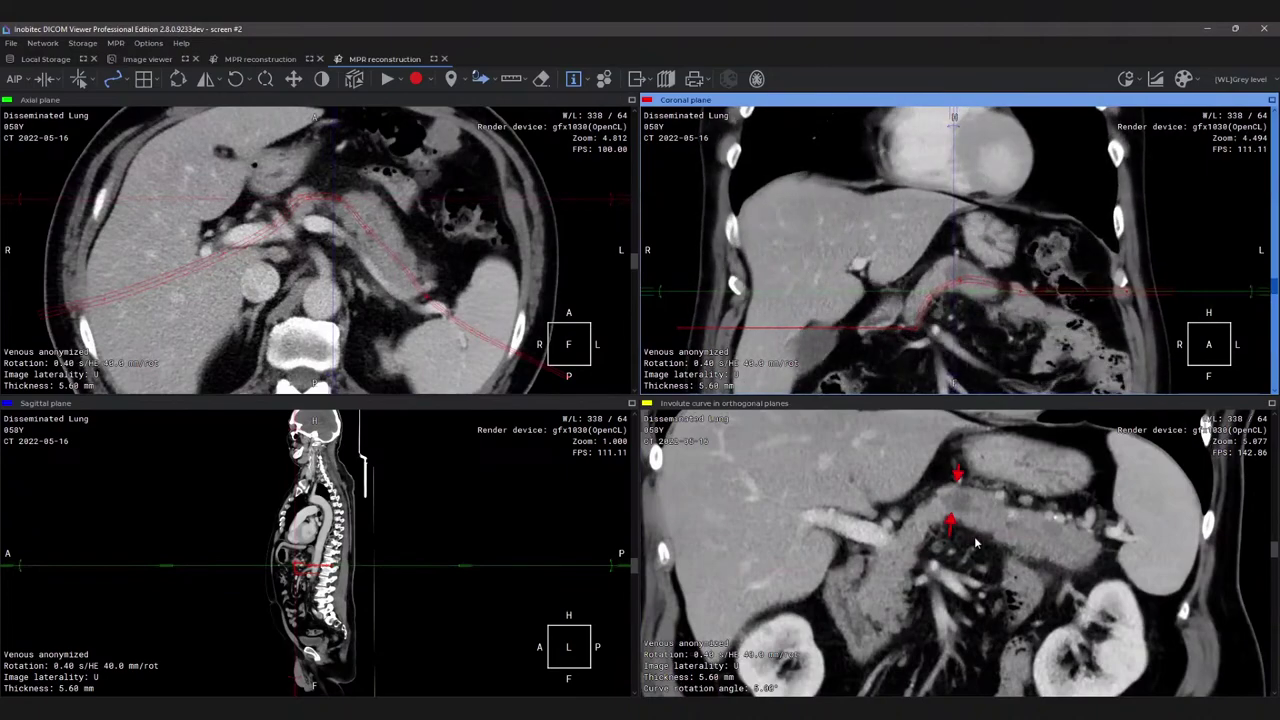
scroll(977, 546, "up", 4)
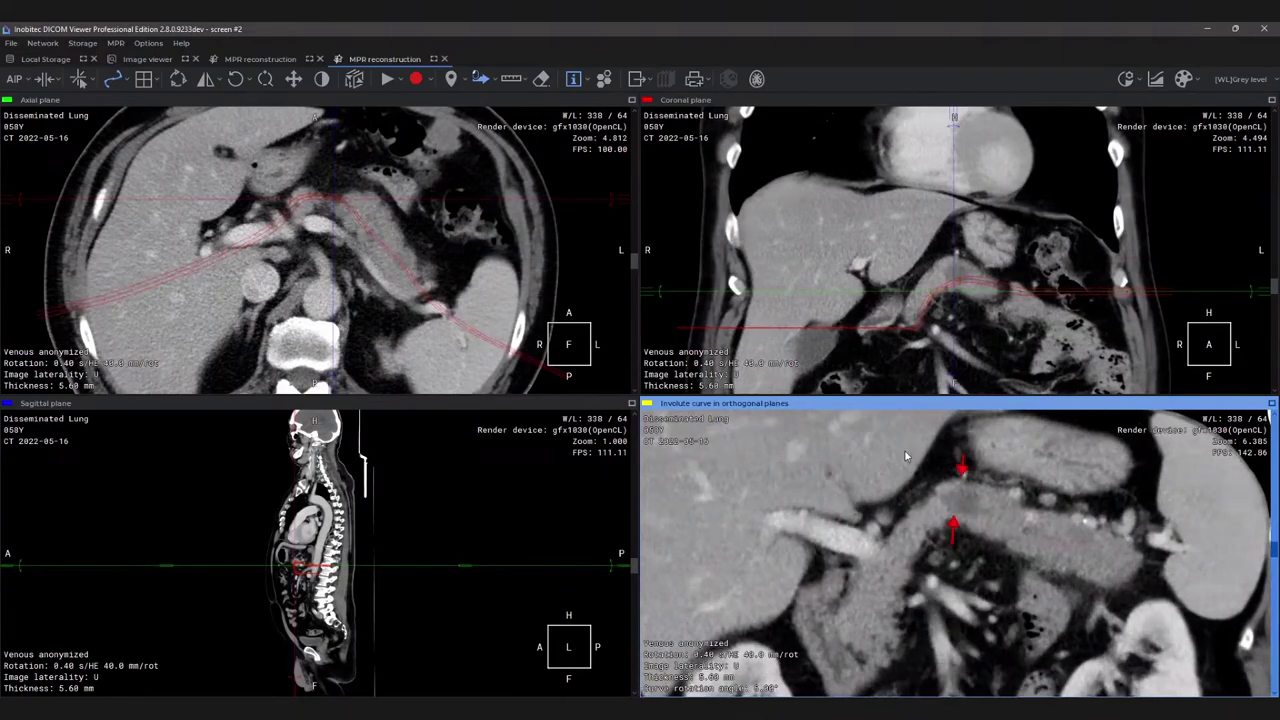
Turn off Curve MPR and zoom and centre the axial and coronal panes on the left-abdominal lesion.
left_click(113, 80)
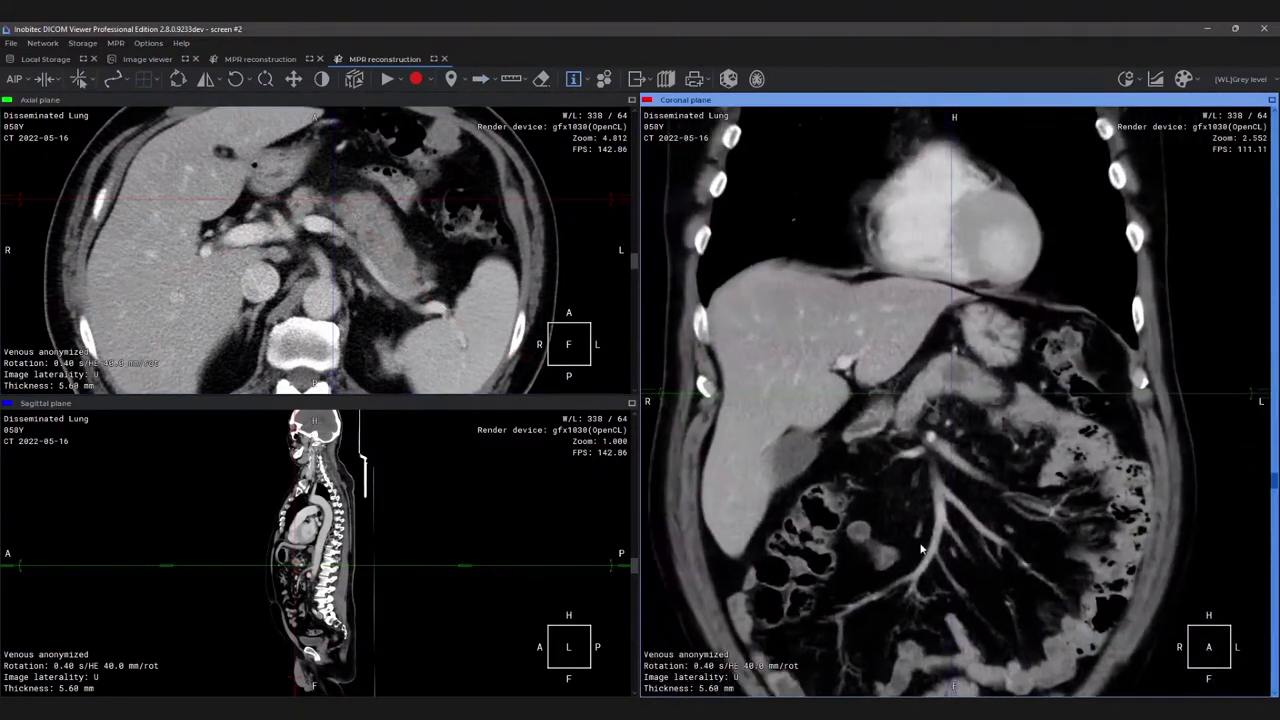
scroll(921, 548, "down", 10)
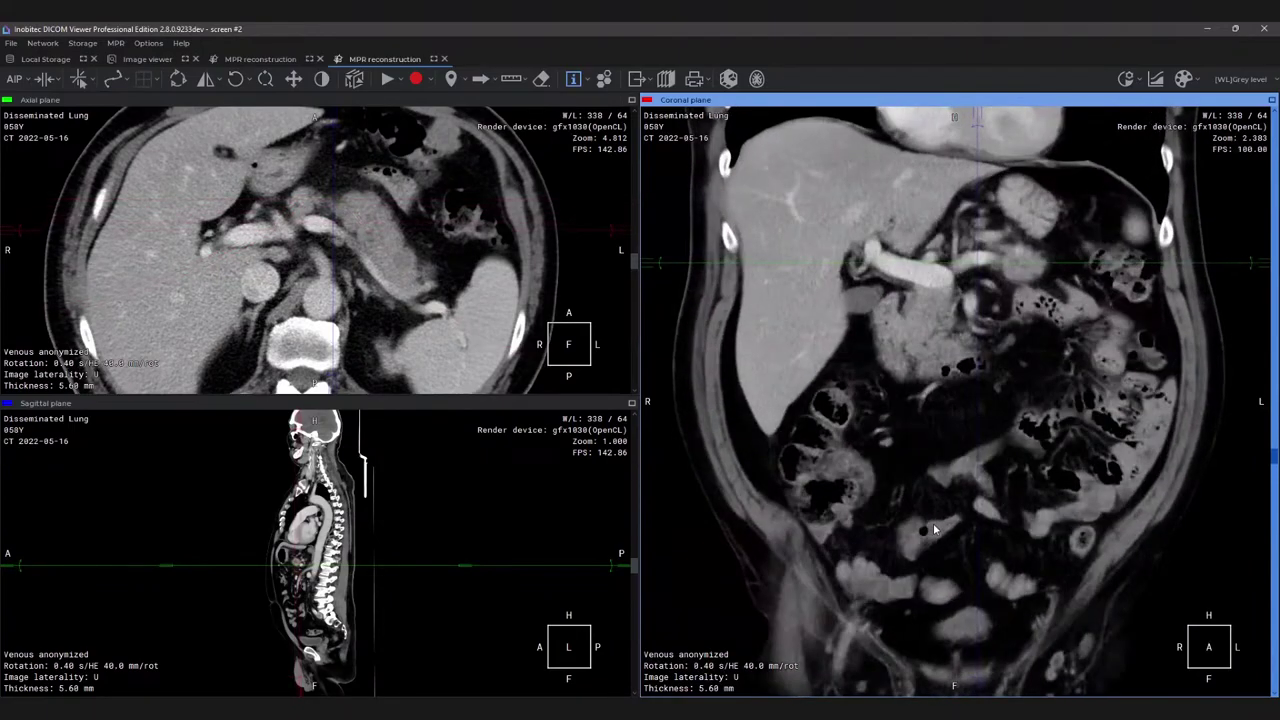
scroll(933, 528, "down", 10)
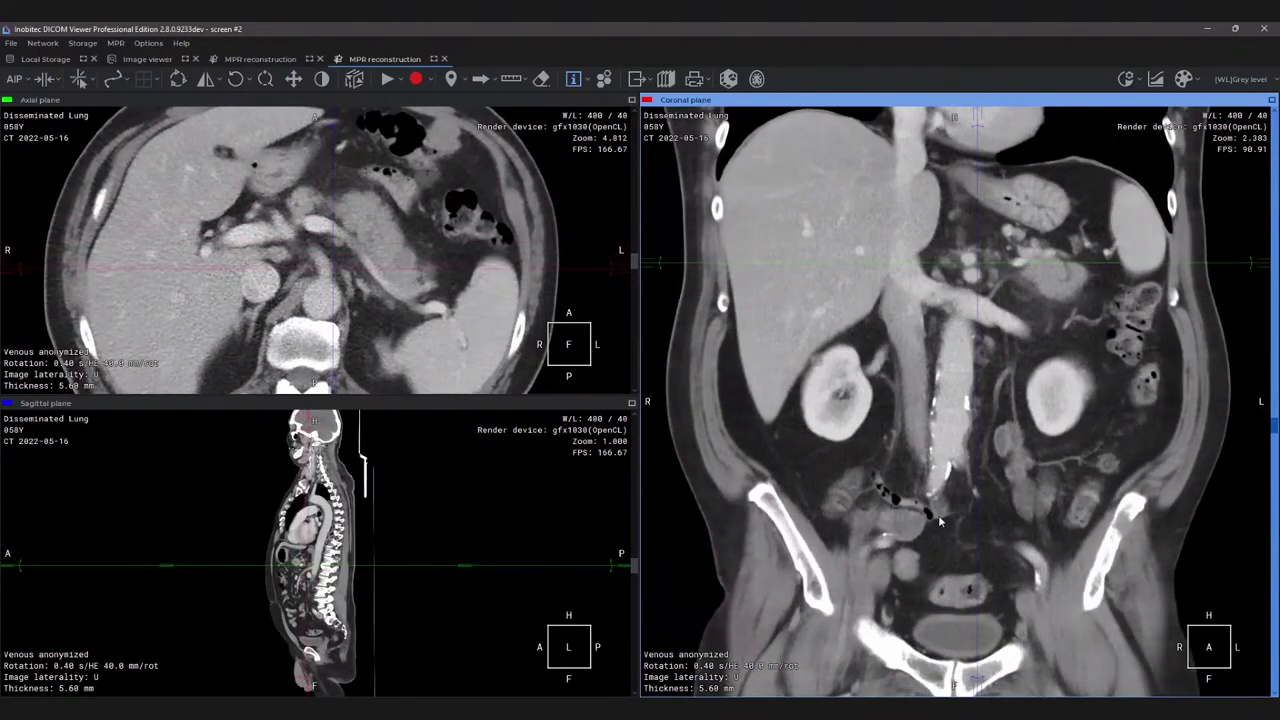
scroll(940, 520, "down", 5)
middle_click_drag(414, 196, 438, 276)
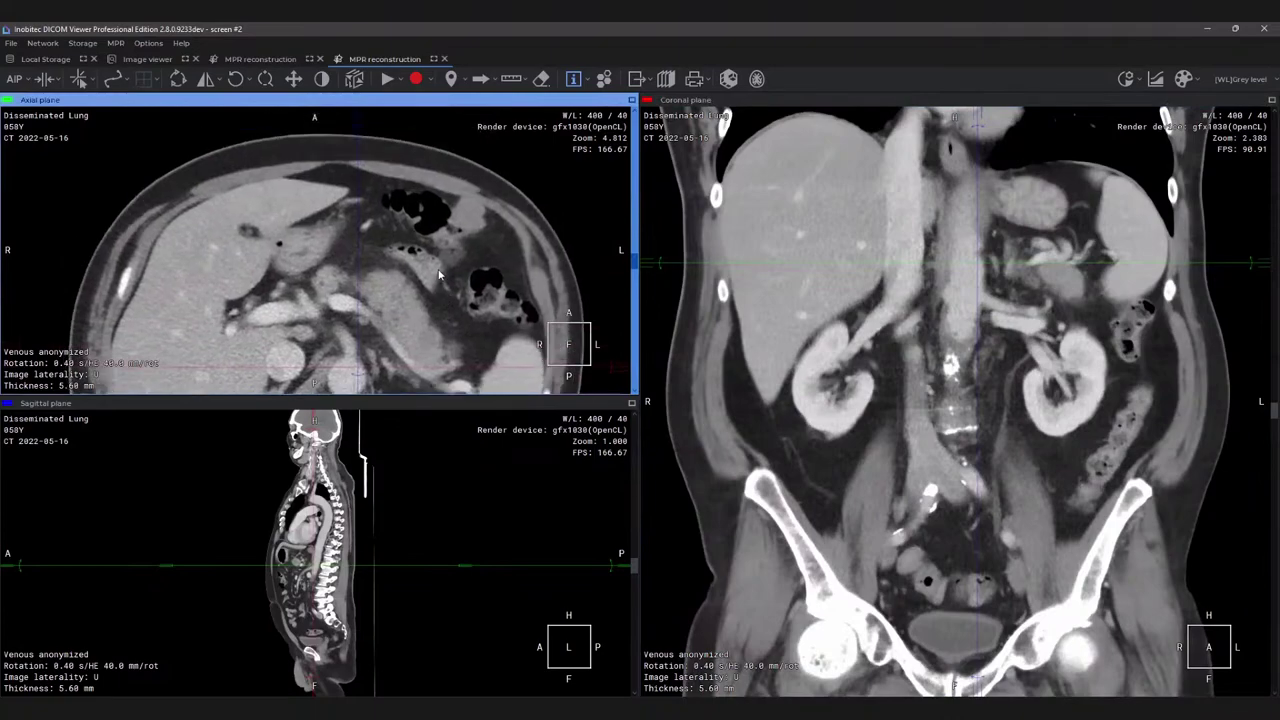
left_click(463, 226)
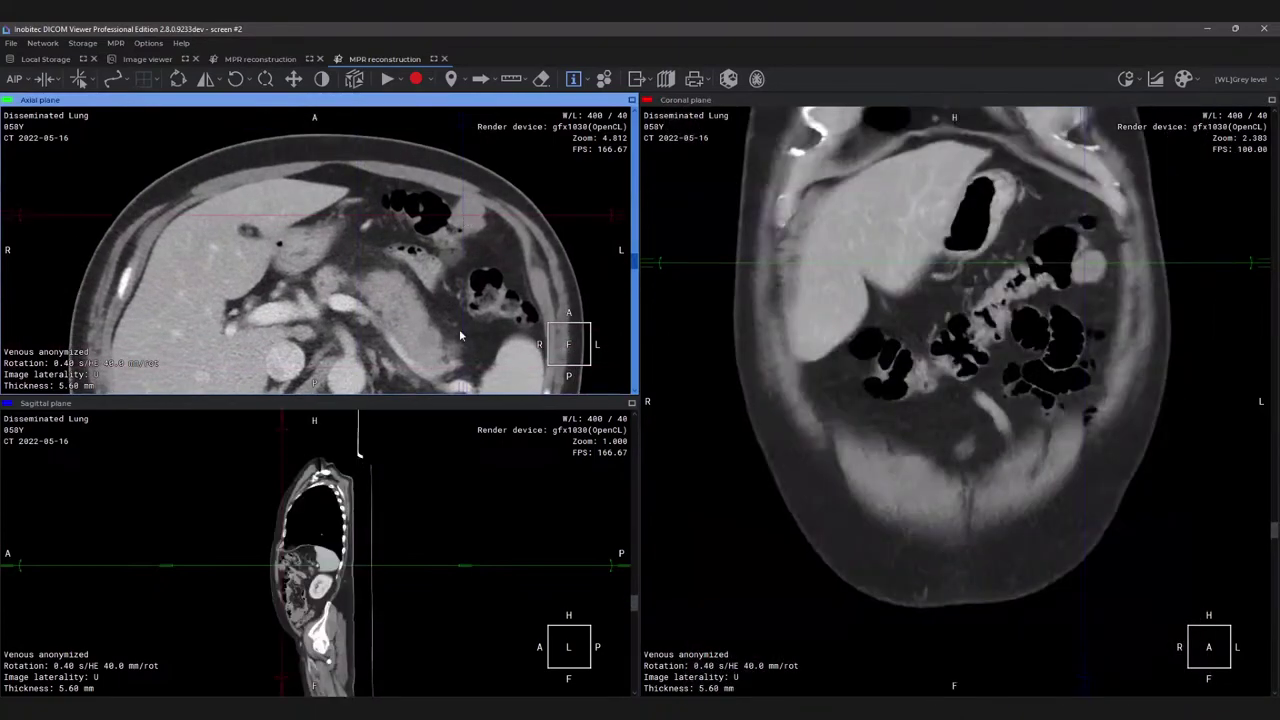
right_click_drag(459, 329, 478, 268)
middle_click_drag(478, 268, 468, 290)
right_click_drag(1119, 283, 1091, 263)
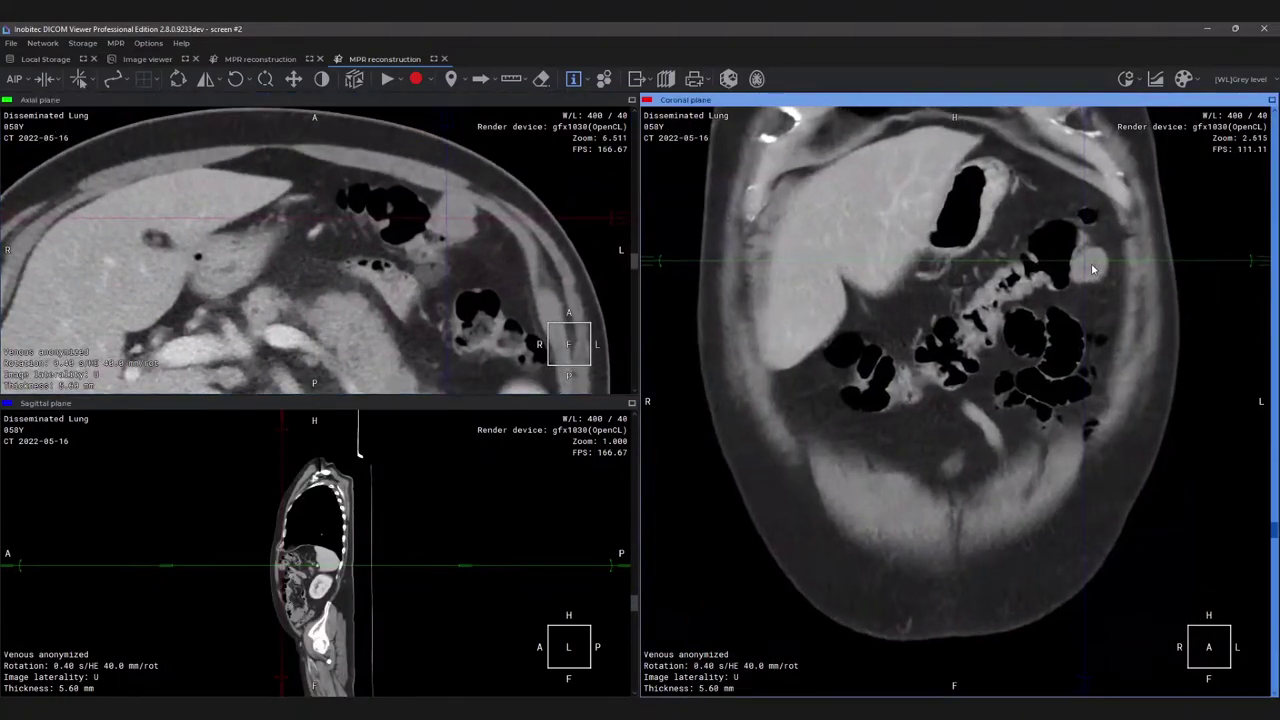
middle_click_drag(1091, 263, 1080, 295)
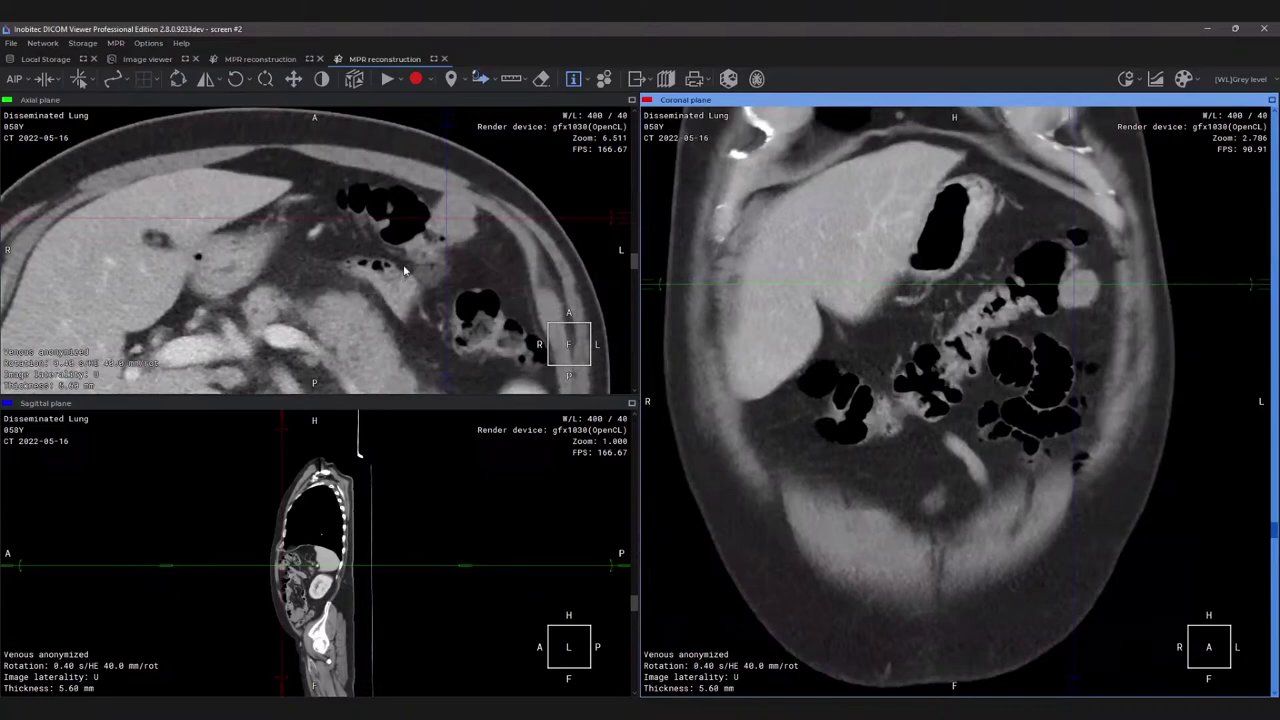
Mark the lesion with red arrows in the axial, sagittal and coronal planes.
left_click_drag(440, 230, 422, 259)
left_click_drag(468, 196, 483, 183)
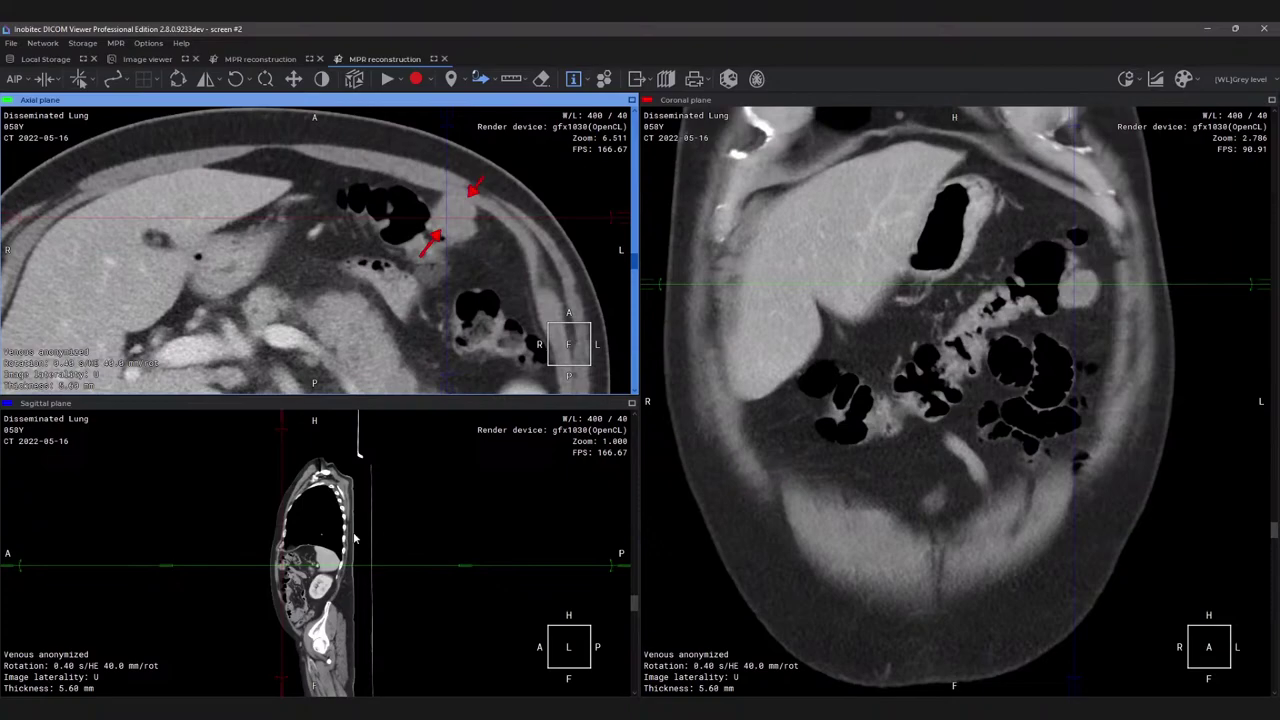
right_click_drag(292, 638, 315, 535)
mouse_move(240, 531)
left_mouse_down()
mouse_move(213, 548)
mouse_move(285, 490)
left_mouse_up()
left_click_drag(1078, 315, 1077, 321)
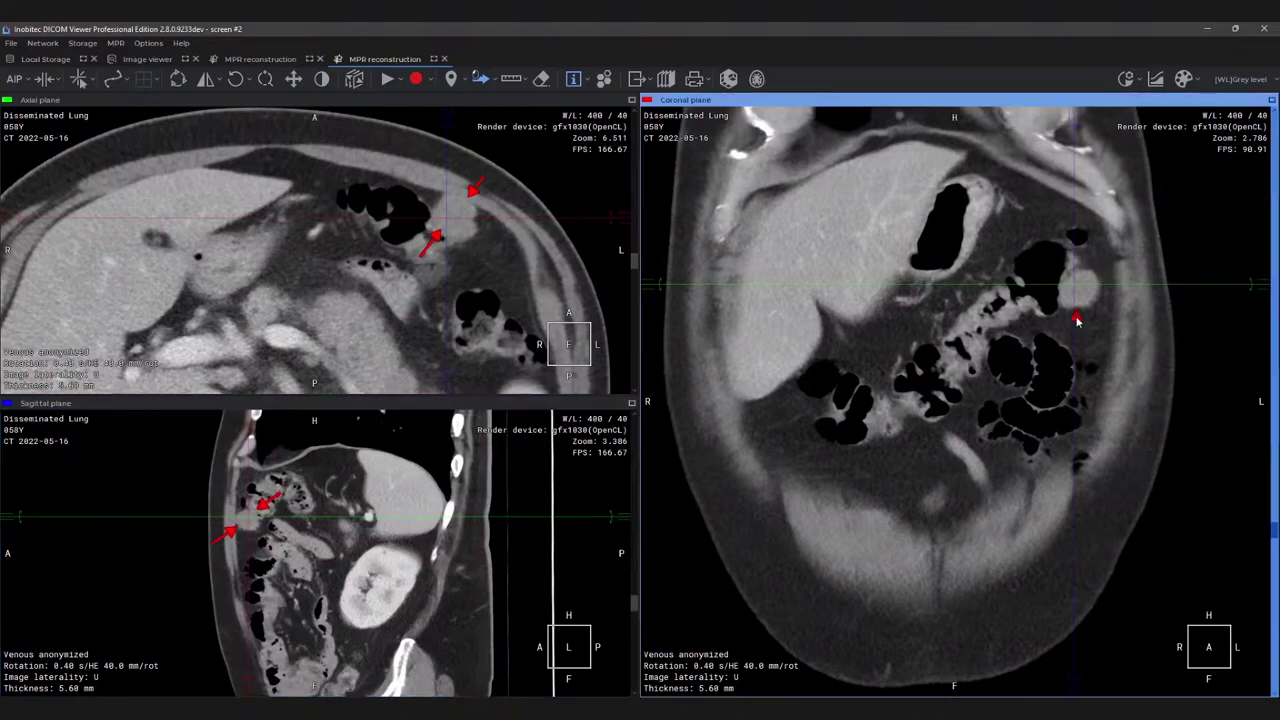
left_click_drag(1083, 269, 1088, 250)
Step the axial plane caudally to the pelvic slice through bladder and hip joints.
scroll(333, 227, "down", 10)
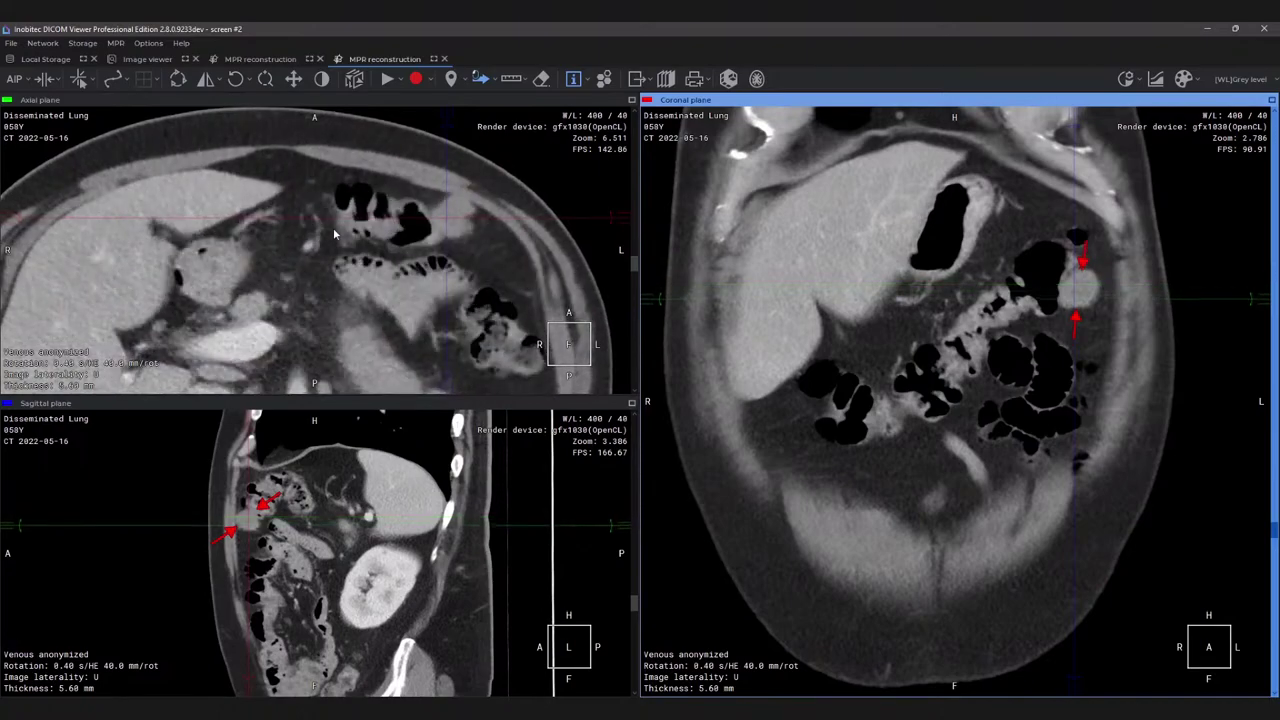
scroll(371, 200, "down", 10)
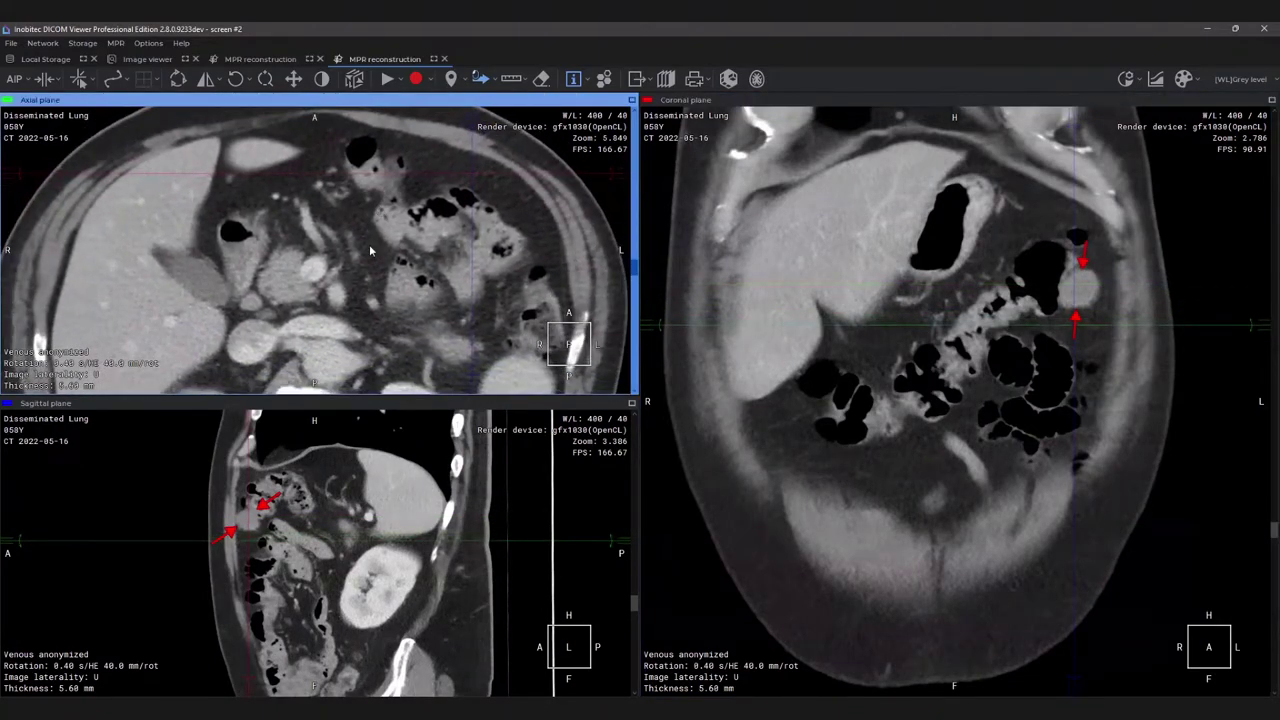
scroll(367, 203, "down", 15)
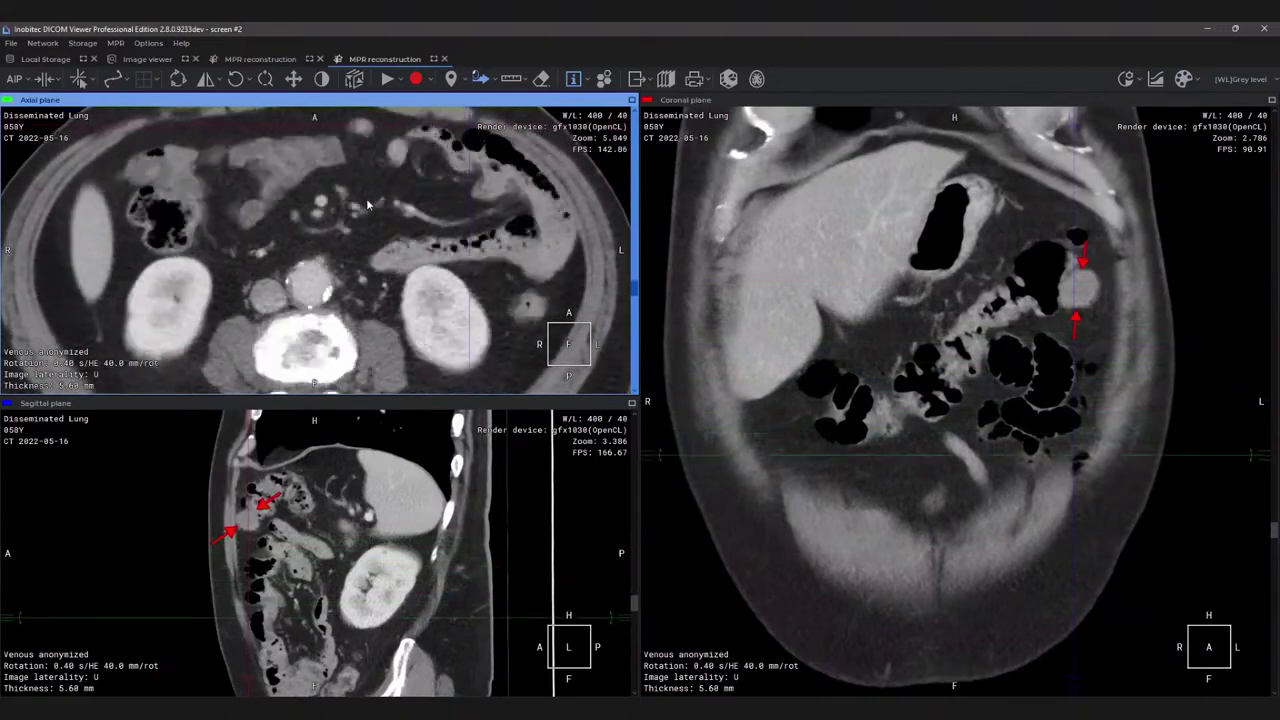
scroll(370, 203, "down", 10)
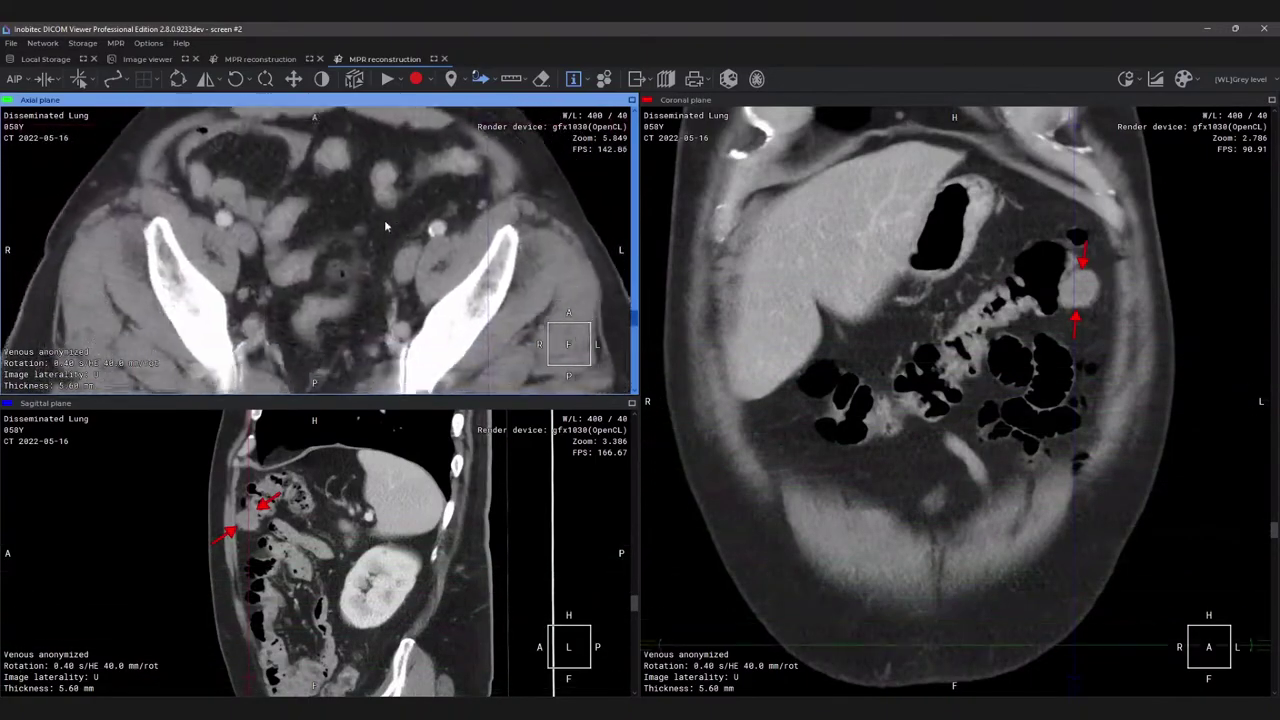
scroll(383, 201, "down", 10)
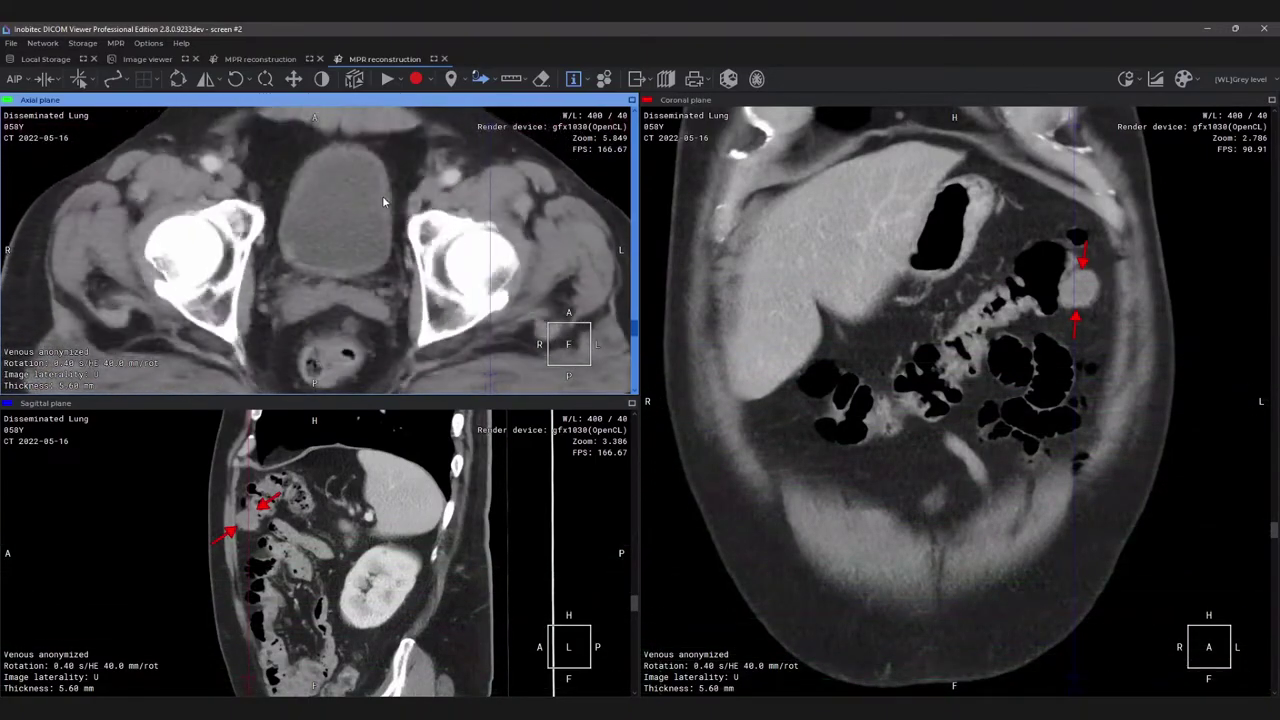
scroll(383, 203, "up", 10)
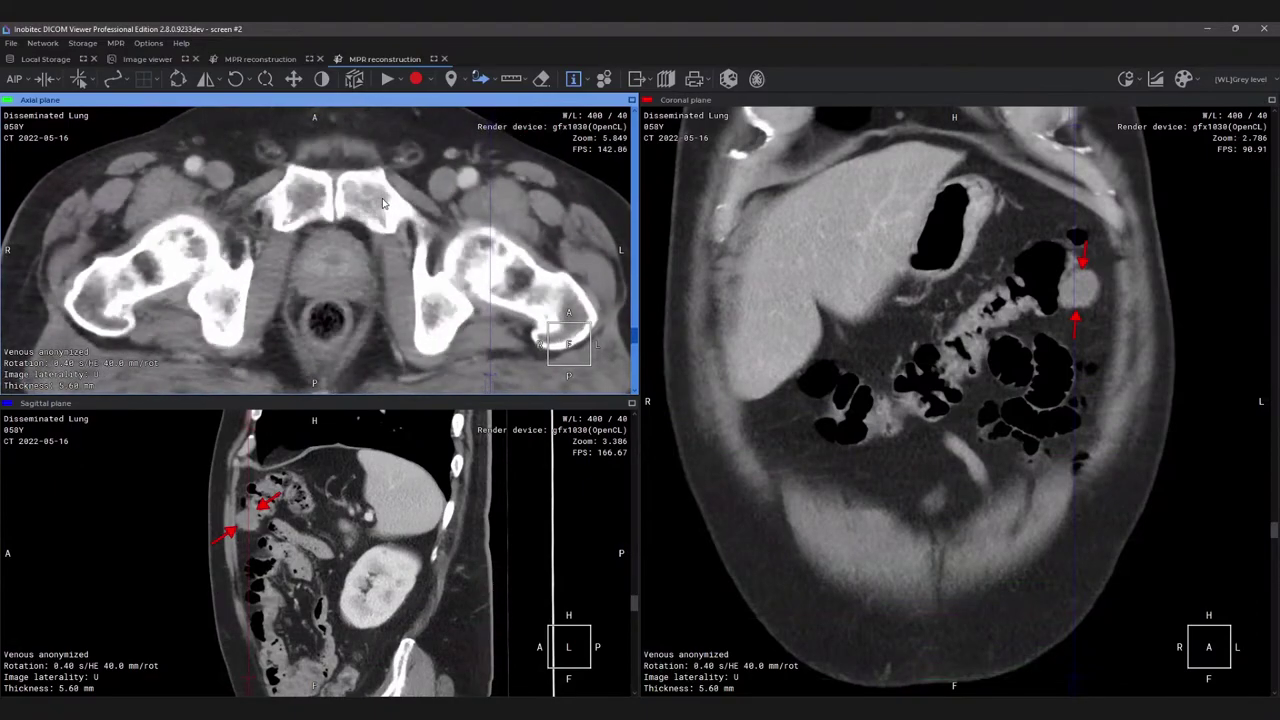
scroll(381, 205, "down", 5)
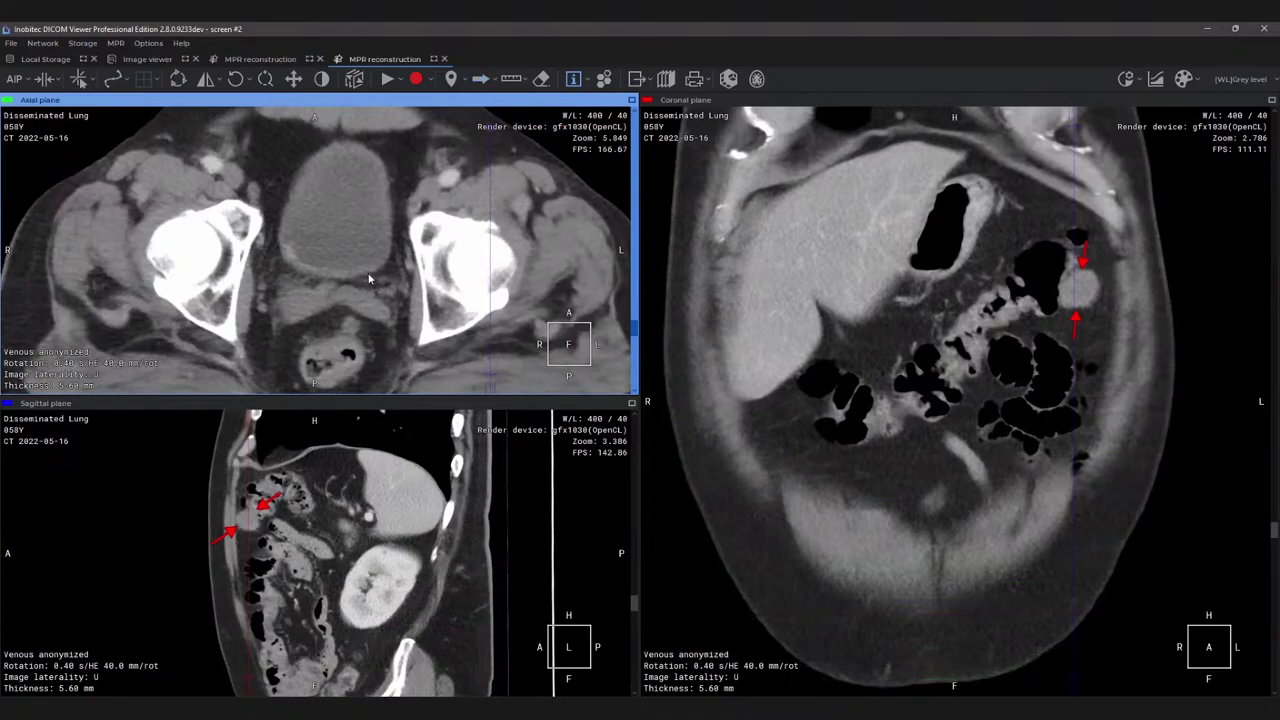
Centre the planes on the nodule beside the rectum, zoom the axial slice, and arrow it.
left_click(352, 330)
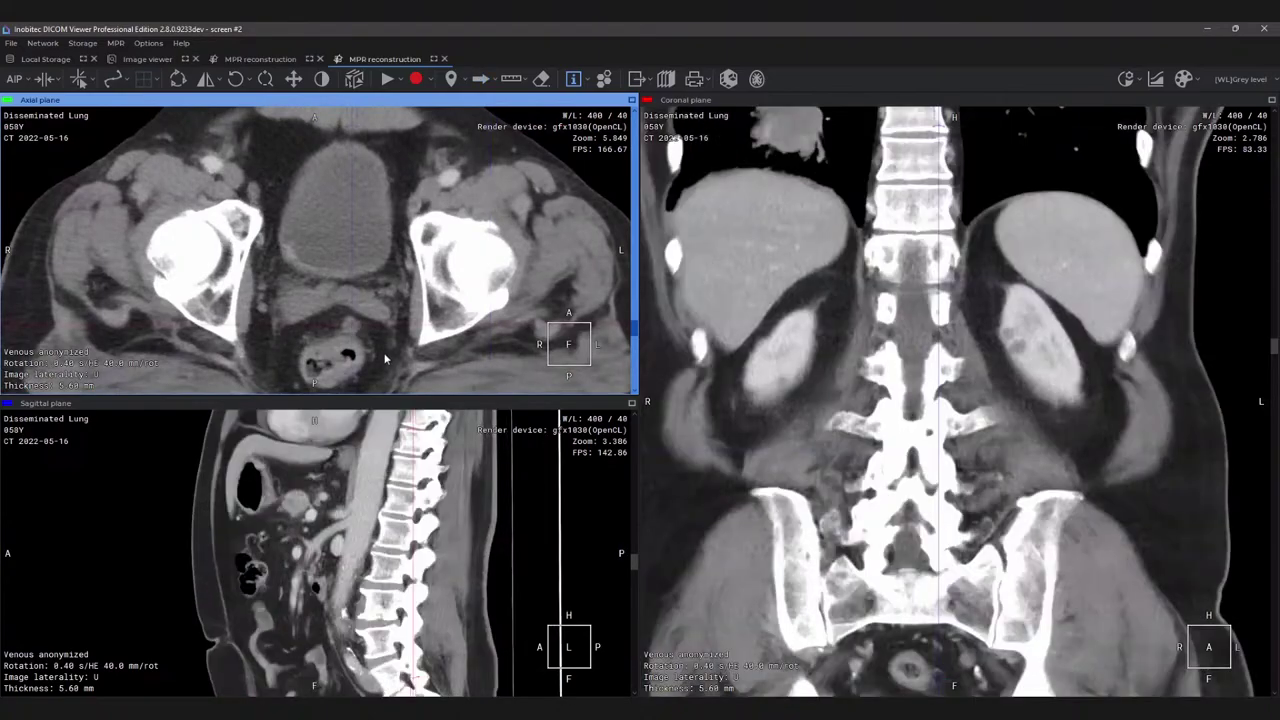
right_click_drag(385, 321, 397, 224)
scroll(390, 230, "down", 4)
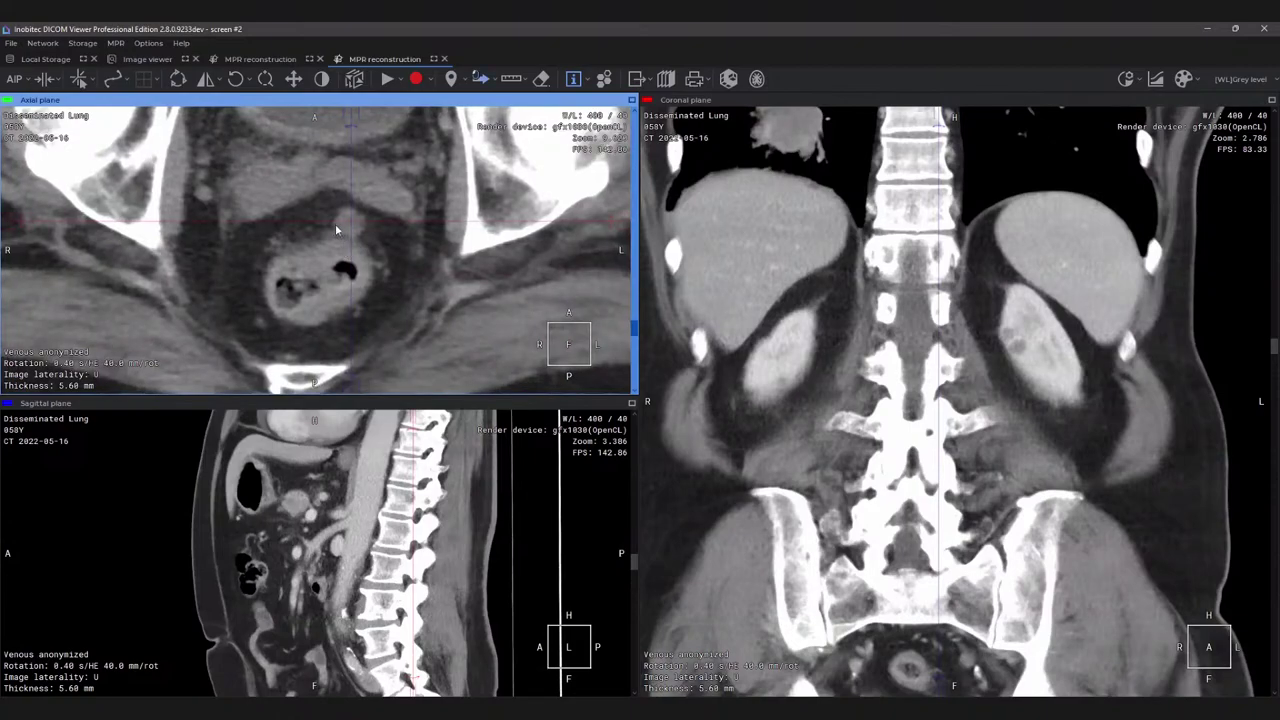
left_click(328, 216)
Move the axial pane below sagittal and mark the pelvic nodule with an arrow in the coronal plane.
left_click_drag(397, 389, 381, 649)
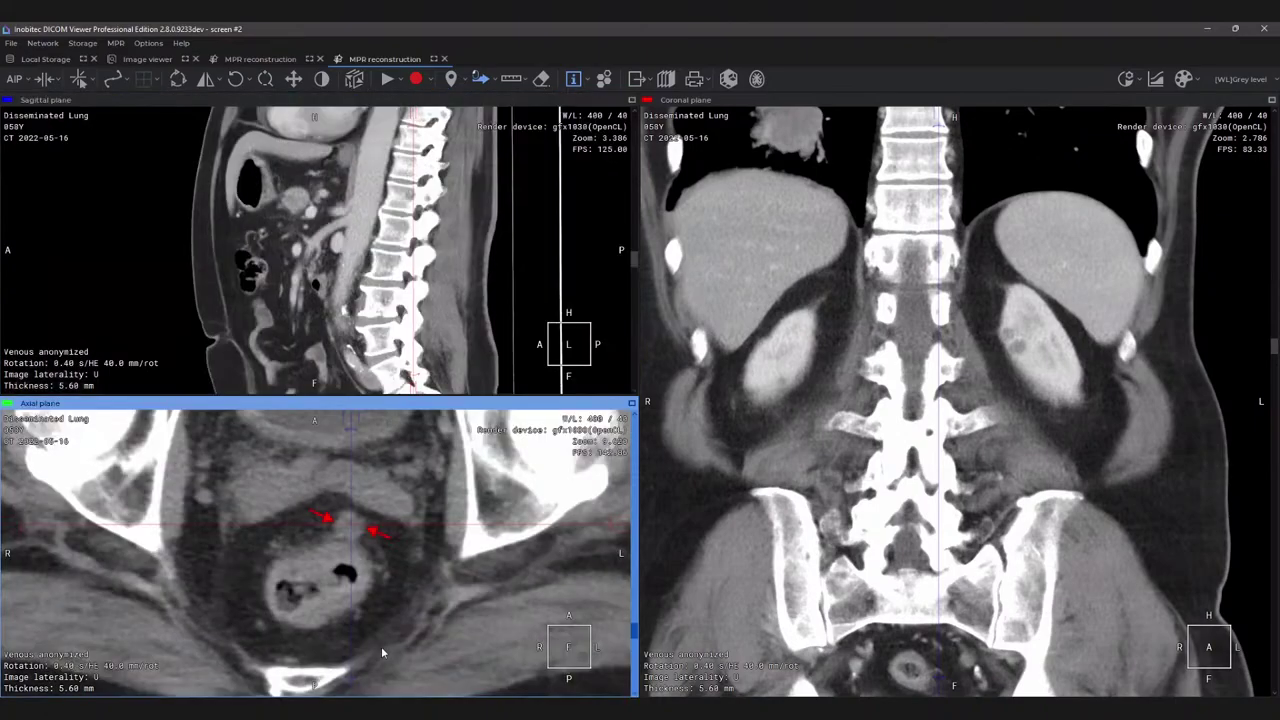
left_click(1033, 685)
scroll(1033, 685, "down", 10)
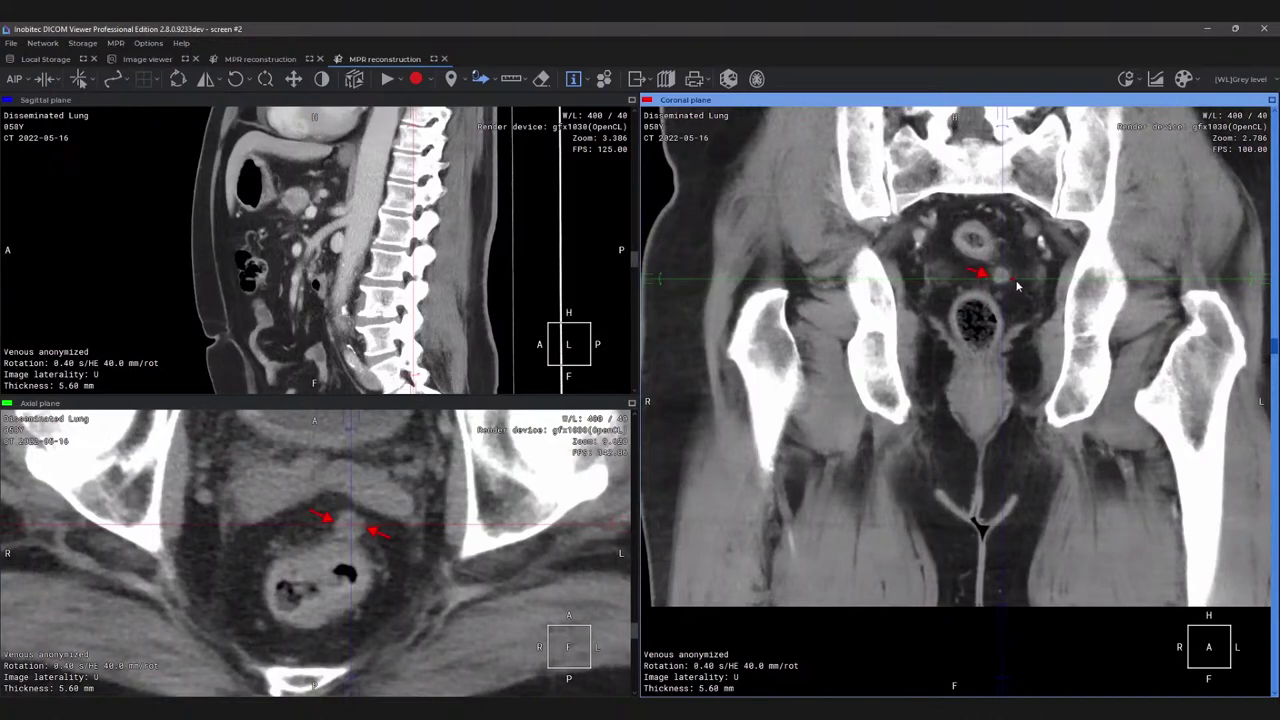
left_click_drag(1015, 280, 1030, 290)
middle_click_drag(1037, 290, 941, 587)
scroll(969, 352, "down", 1, "ctrl")
middle_click_drag(969, 352, 994, 472)
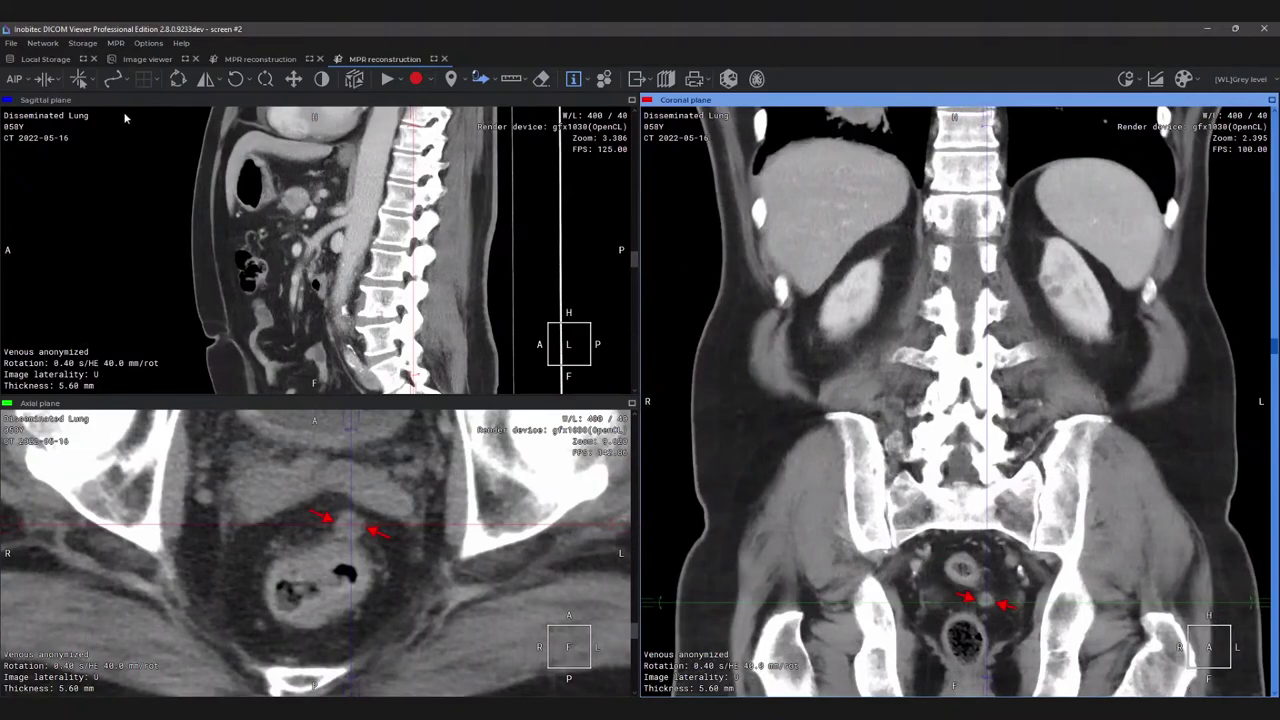
Switch back to the abdominal MPR tab and restore the second viewer window to half-screen.
left_click(150, 60)
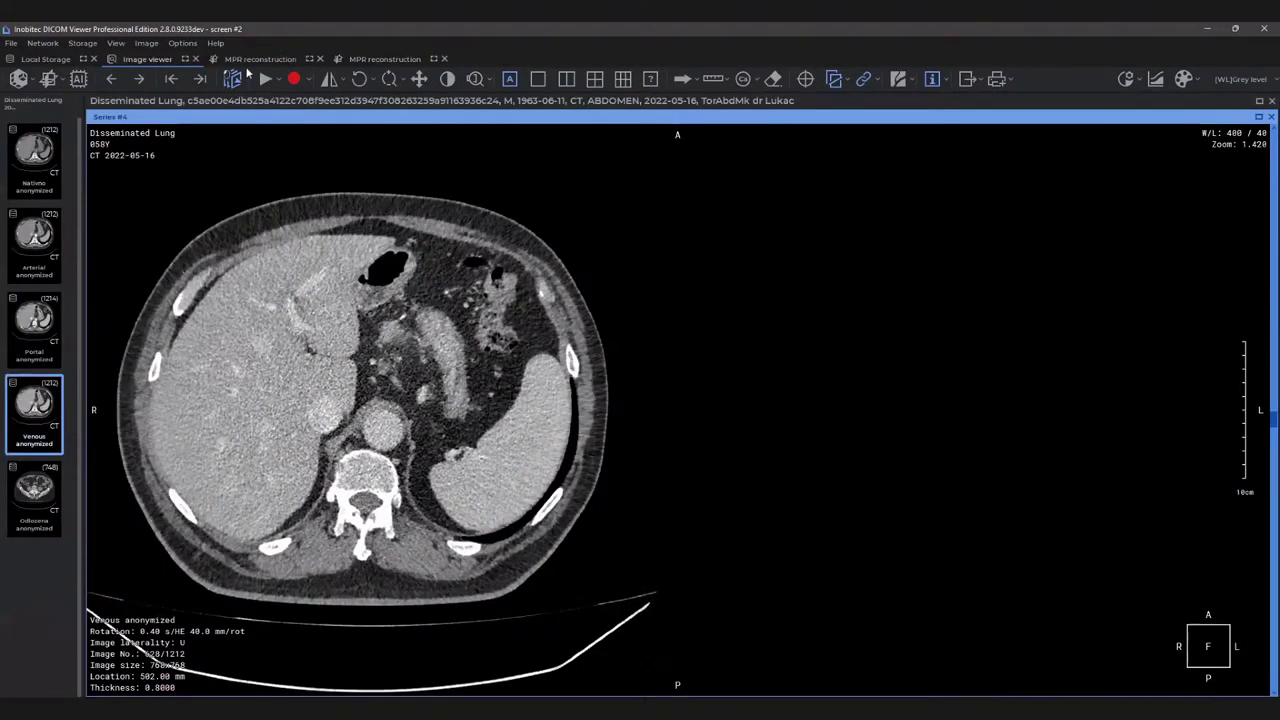
left_click(259, 60)
scroll(401, 209, "down", 15)
scroll(401, 209, "down", 8)
scroll(401, 213, "up", 10)
scroll(401, 218, "down", 3)
left_click(386, 59)
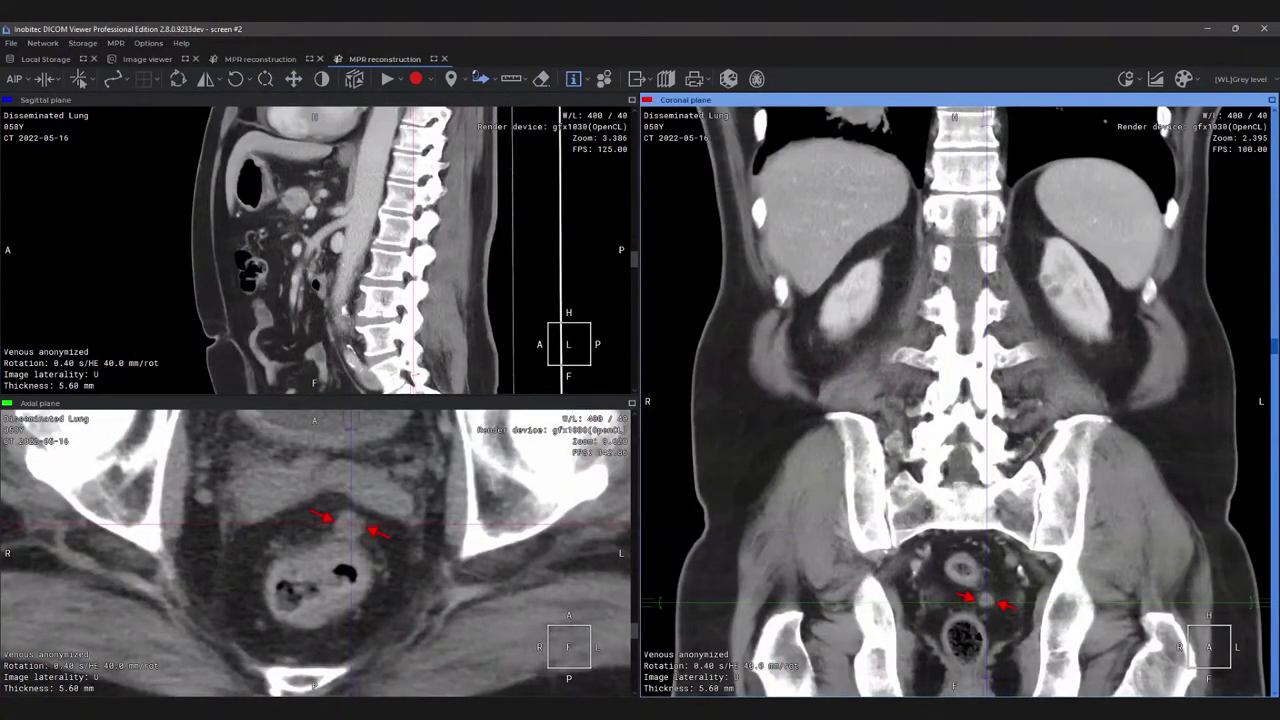
double_click(270, 31)
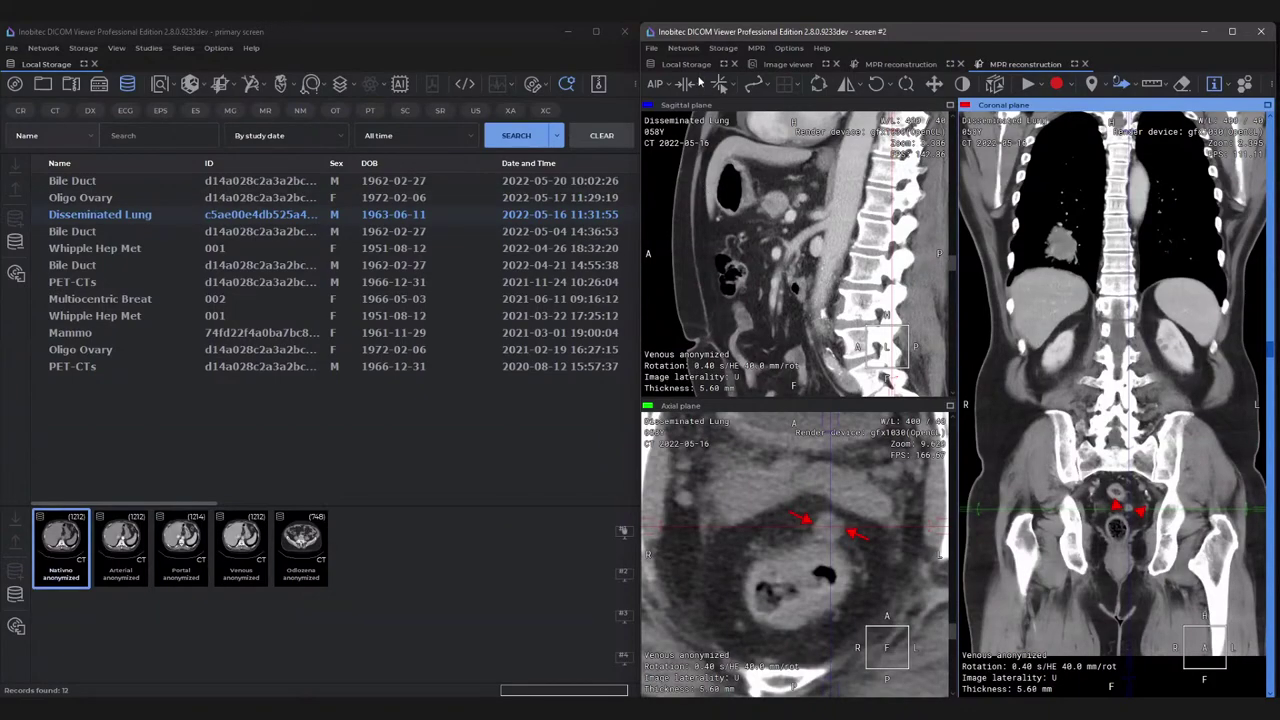
Show the Local Storage study list in screen #2, then activate the primary window.
left_click(694, 65)
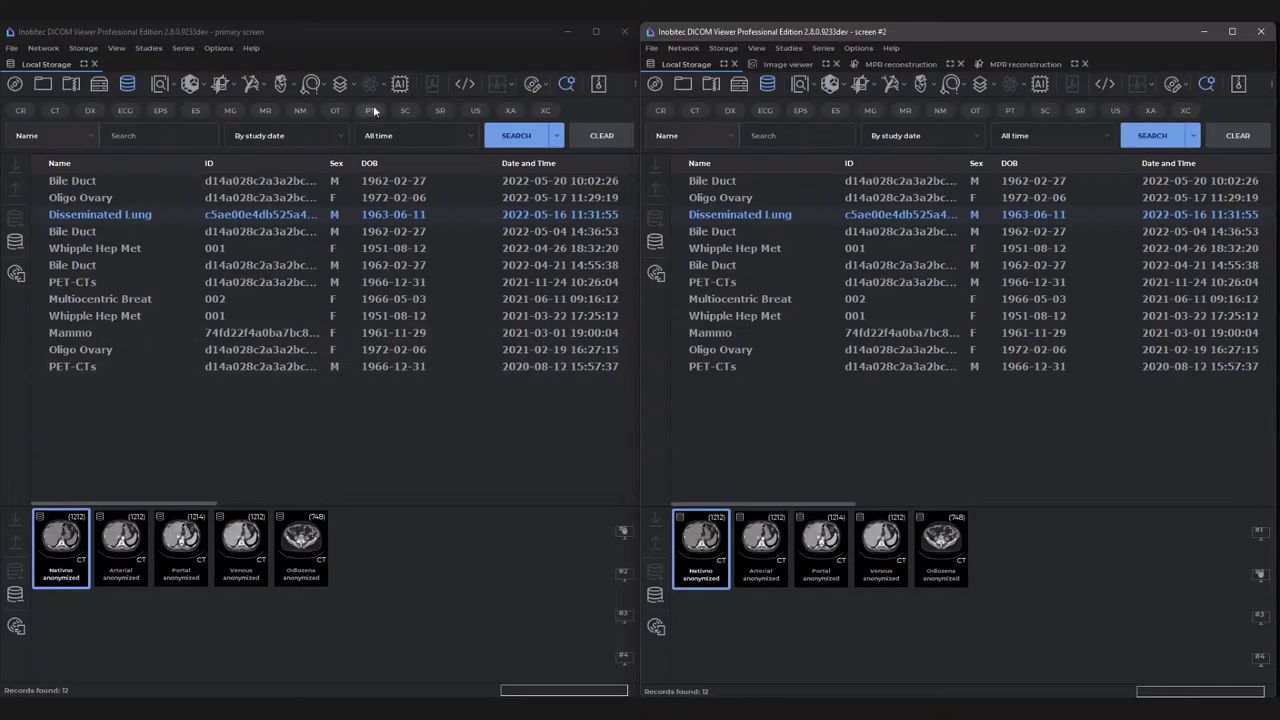
left_click(354, 48)
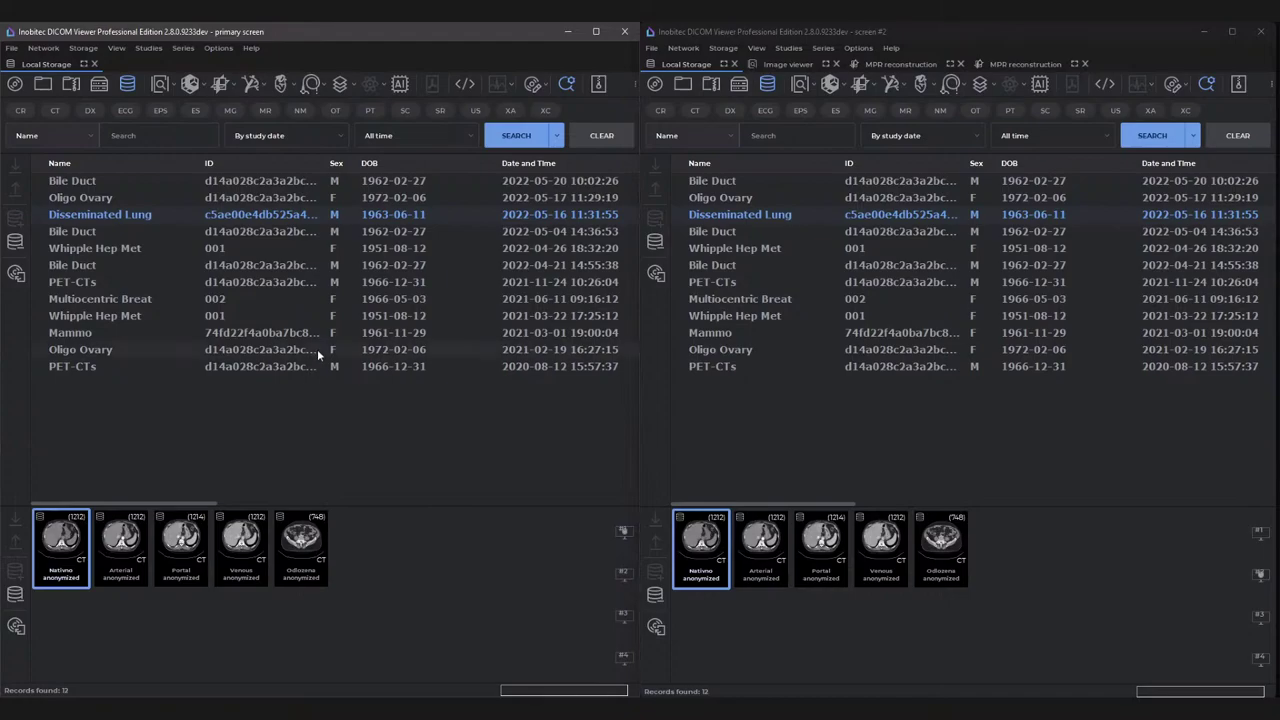
Open the fourth Oligo Ovary CT series in MPR on monitor 1 and begin the Venous series' MPR.
left_click(128, 350)
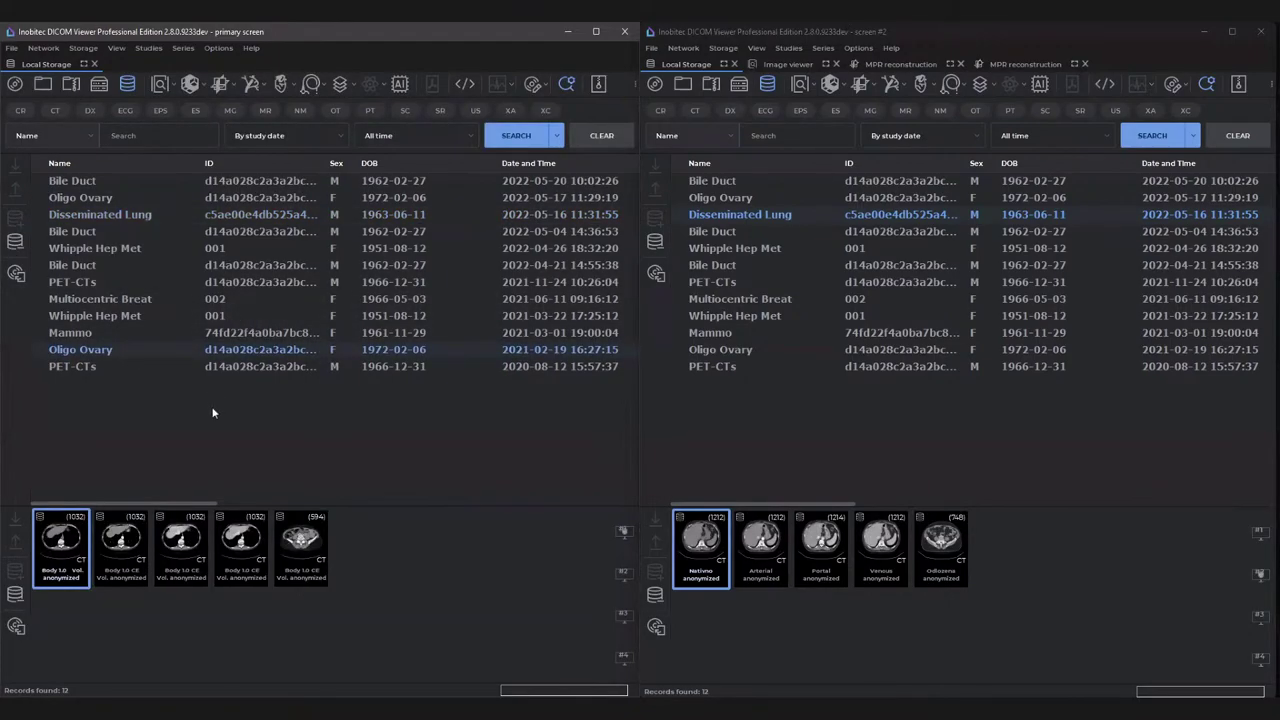
right_click(246, 551)
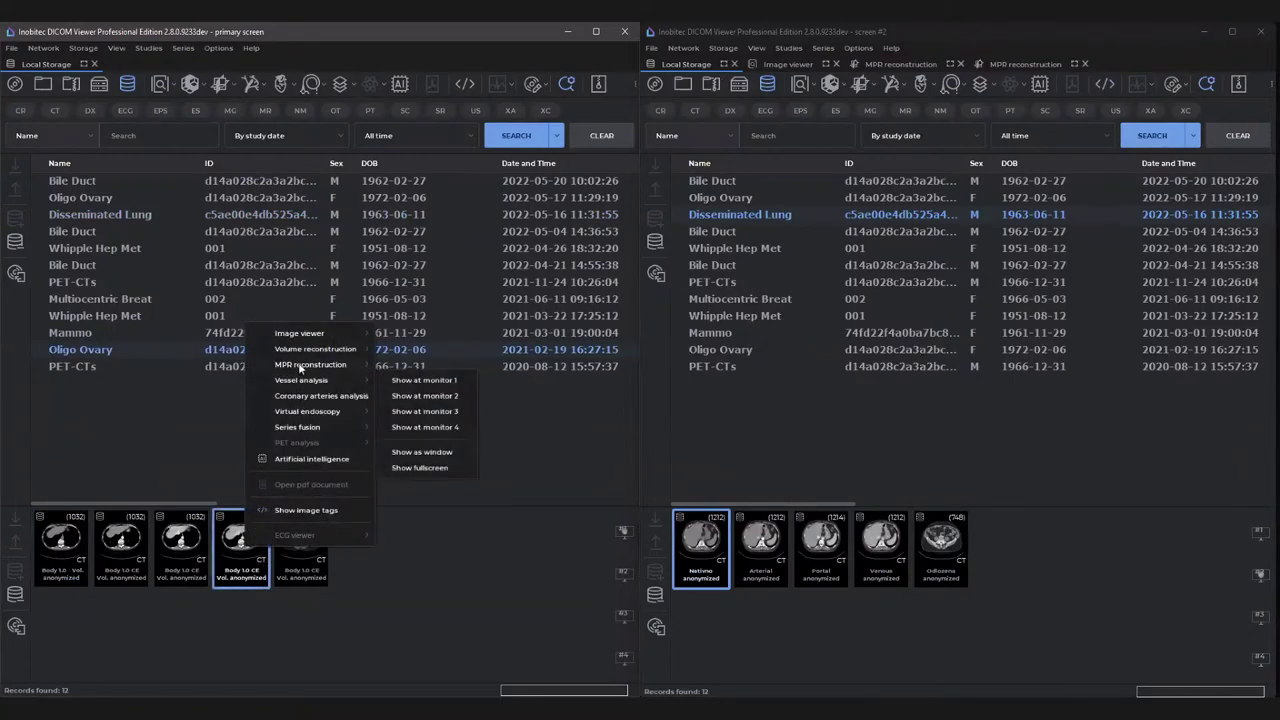
mouse_move(330, 364)
left_click(425, 365)
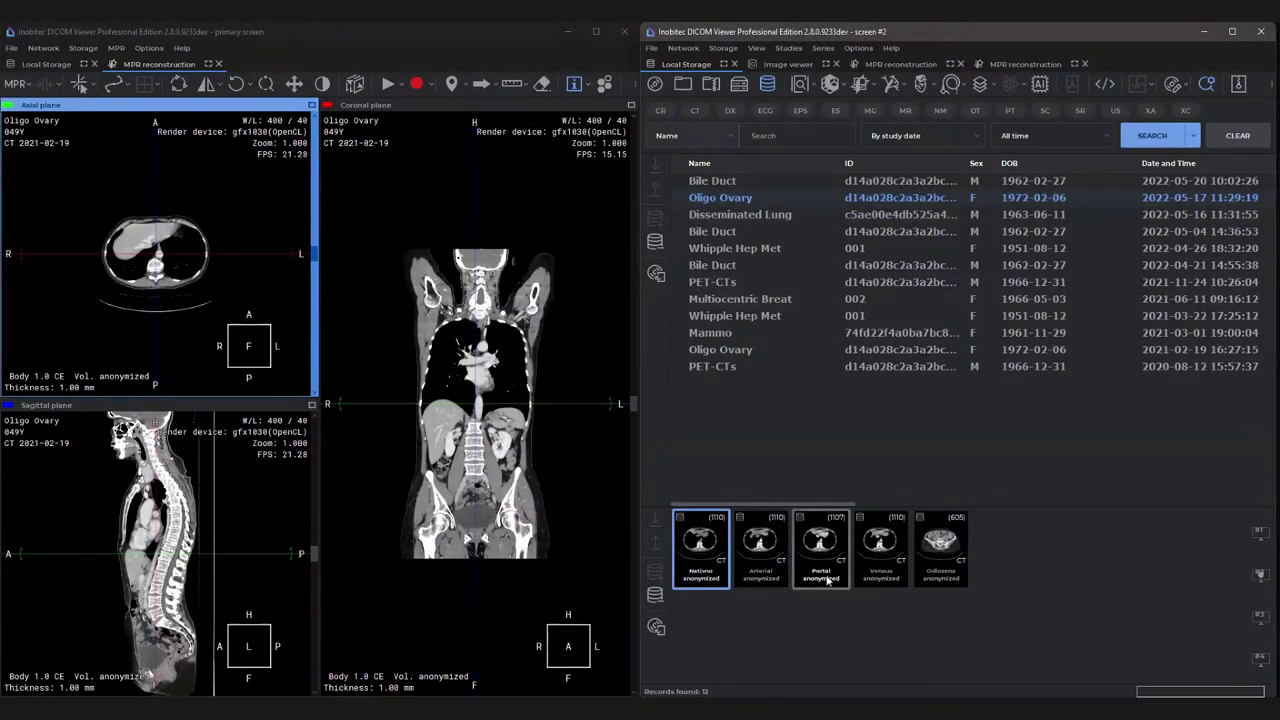
right_click(885, 557)
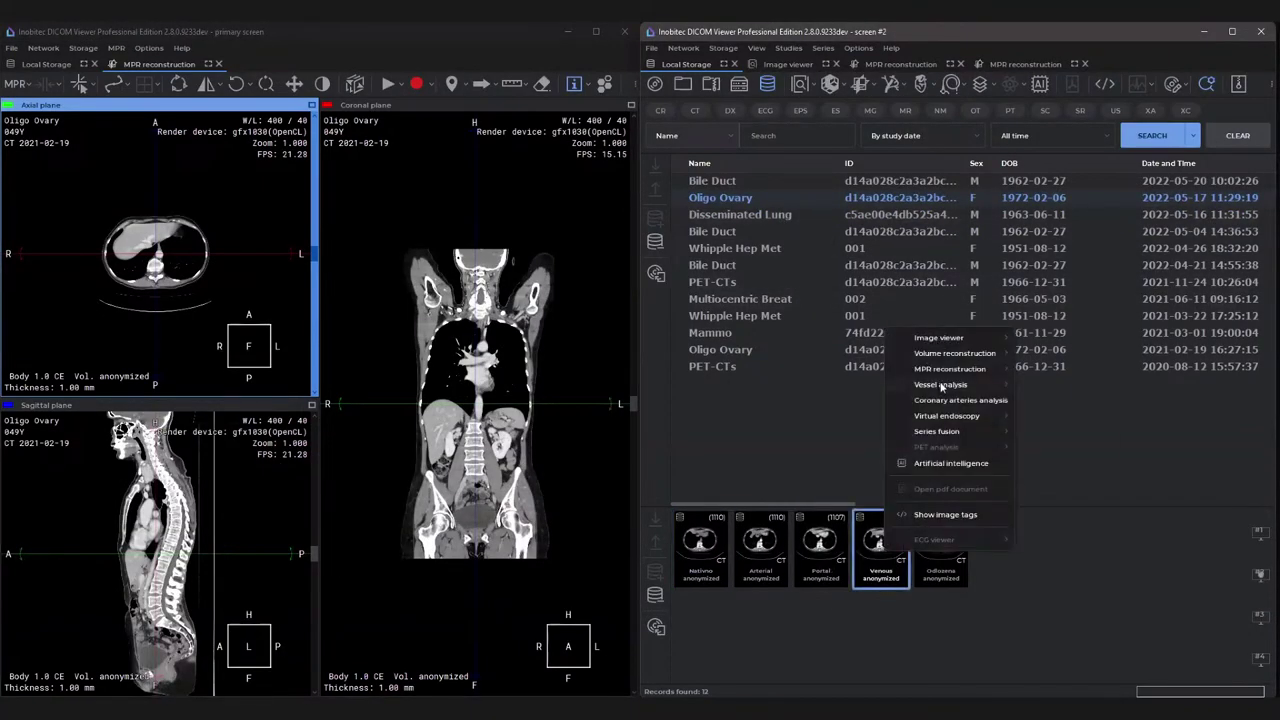
mouse_move(948, 372)
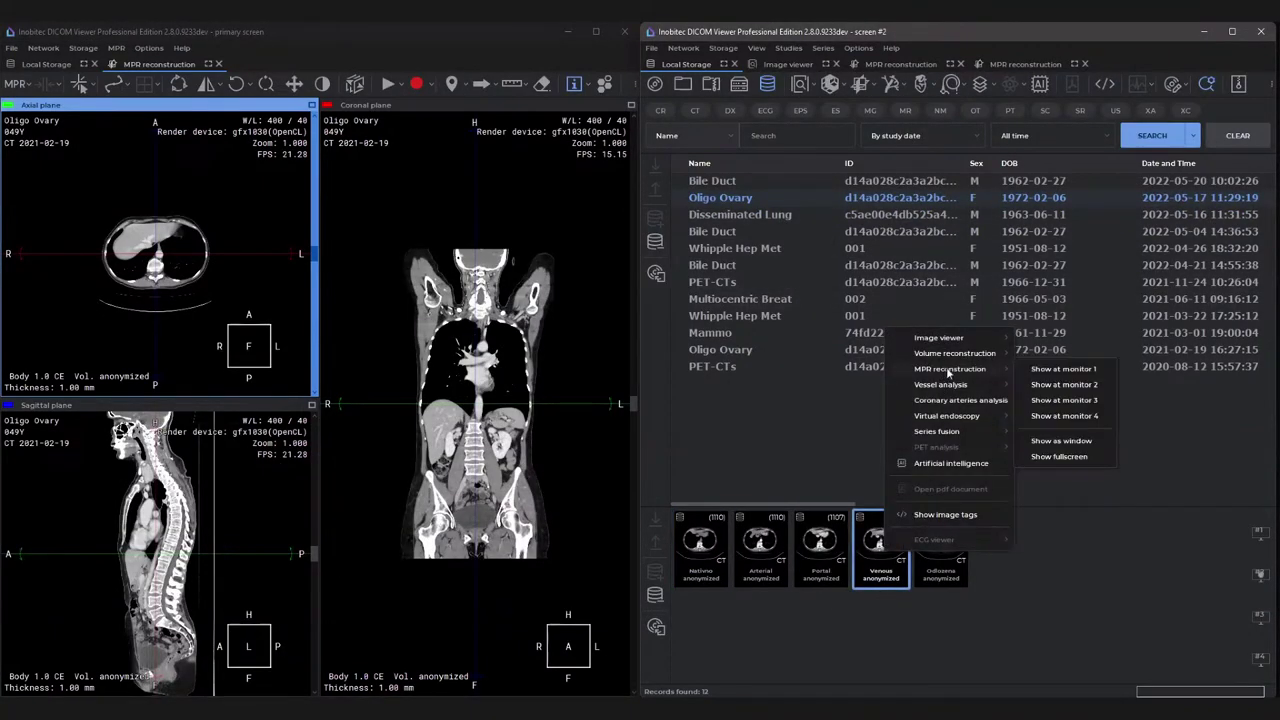
Show the Venous MPR on monitor 2 and zoom the first study's axial view onto the pancreas.
left_click(1066, 385)
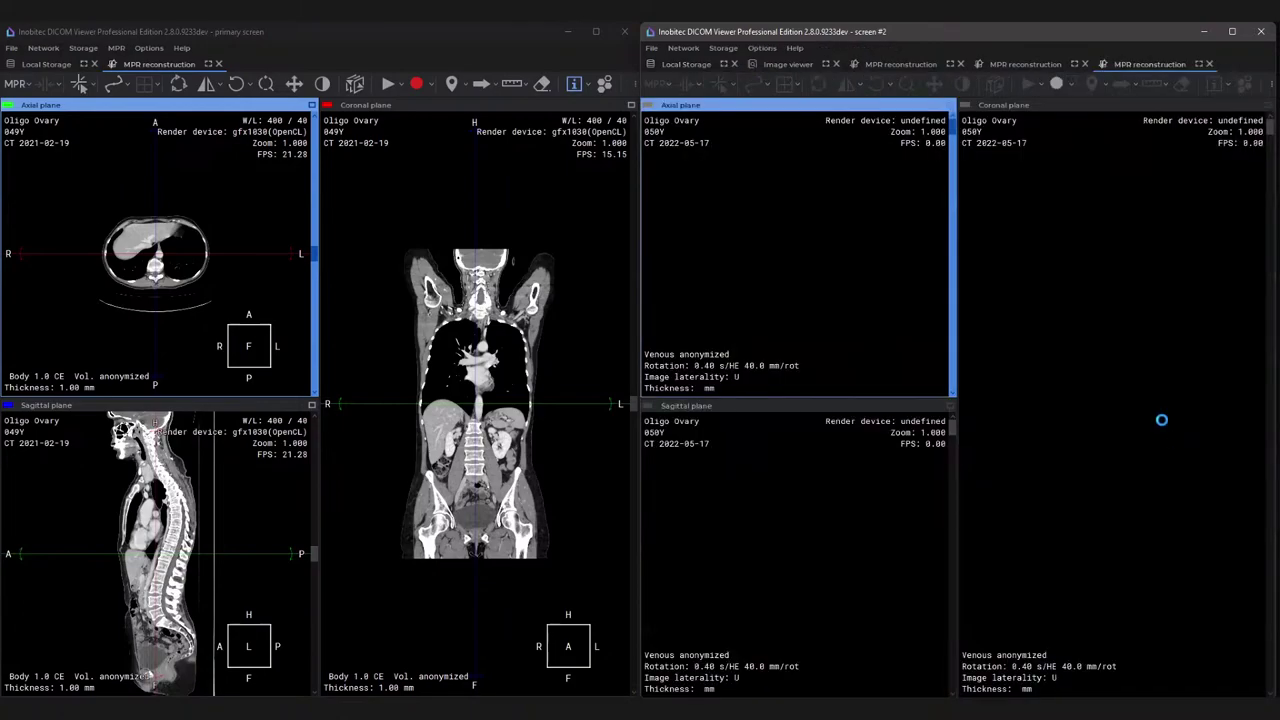
right_click_drag(167, 317, 201, 285)
scroll(201, 285, "down", 15)
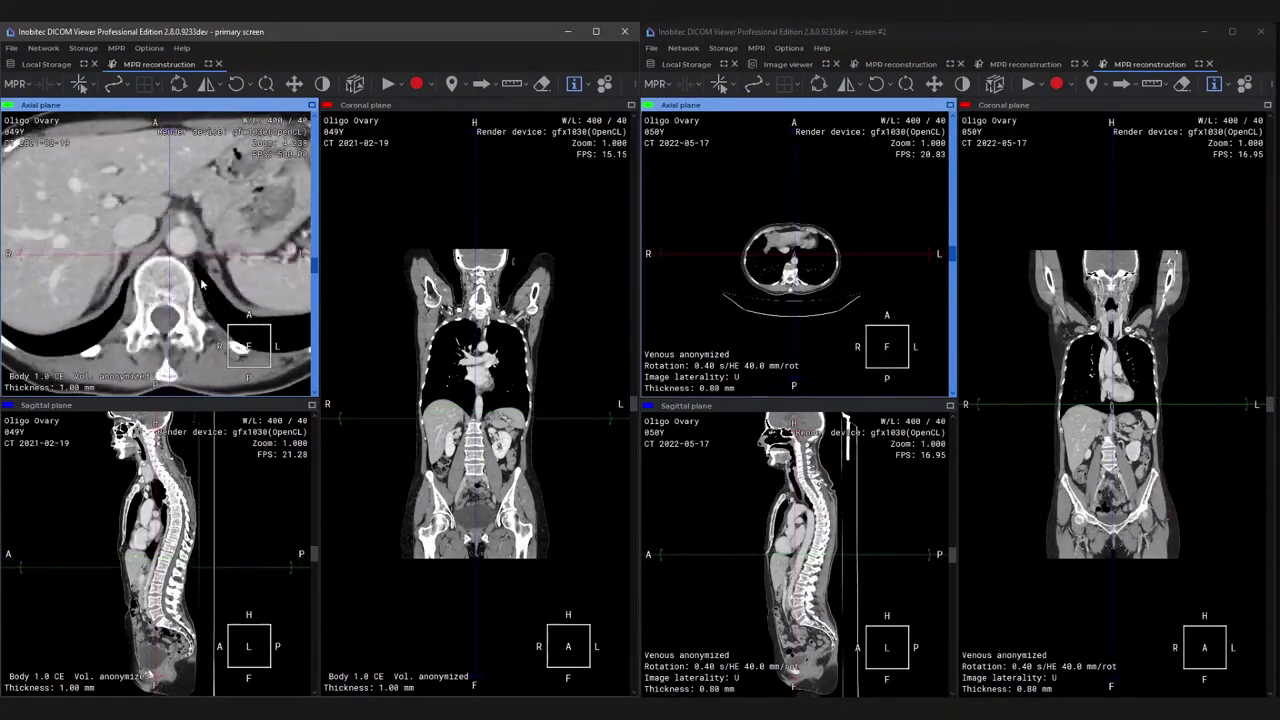
scroll(201, 285, "up", 8)
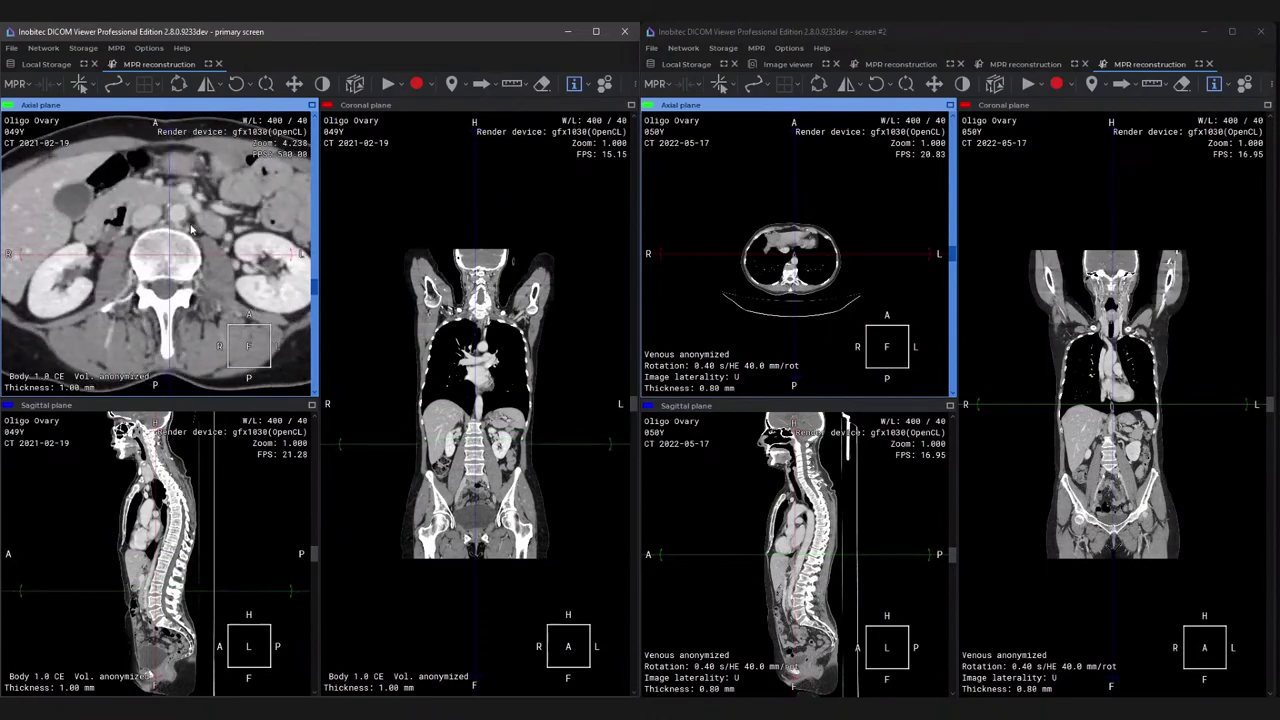
right_click_drag(201, 285, 182, 230)
scroll(182, 230, "down", 6)
scroll(185, 230, "down", 8)
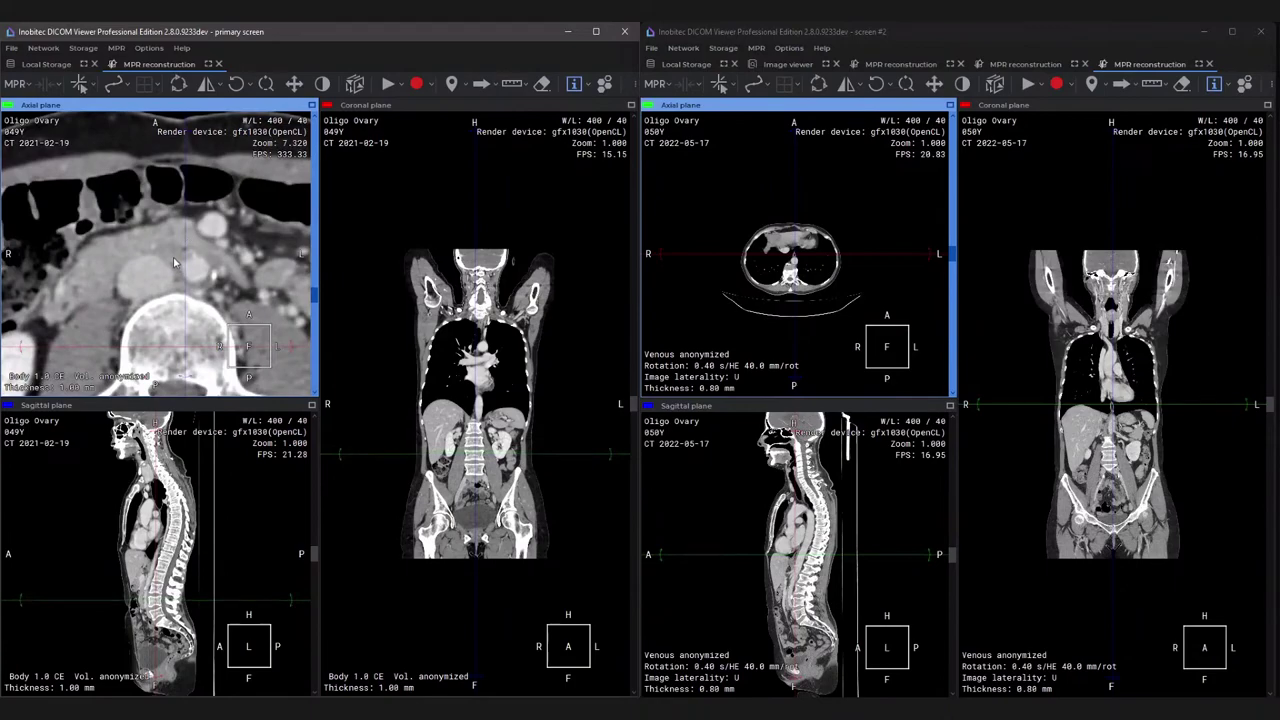
left_click(170, 260)
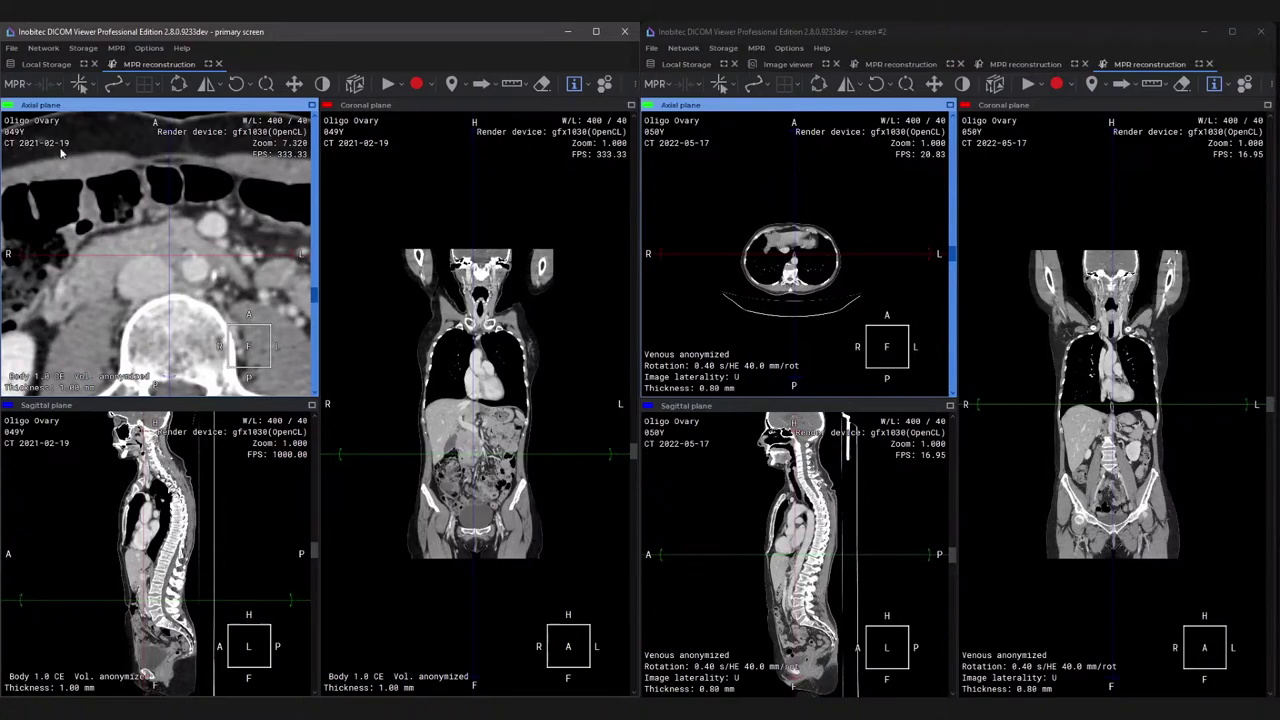
Zoom the first study's axial and coronal views and the second study's axial view.
right_click_drag(193, 270, 199, 232)
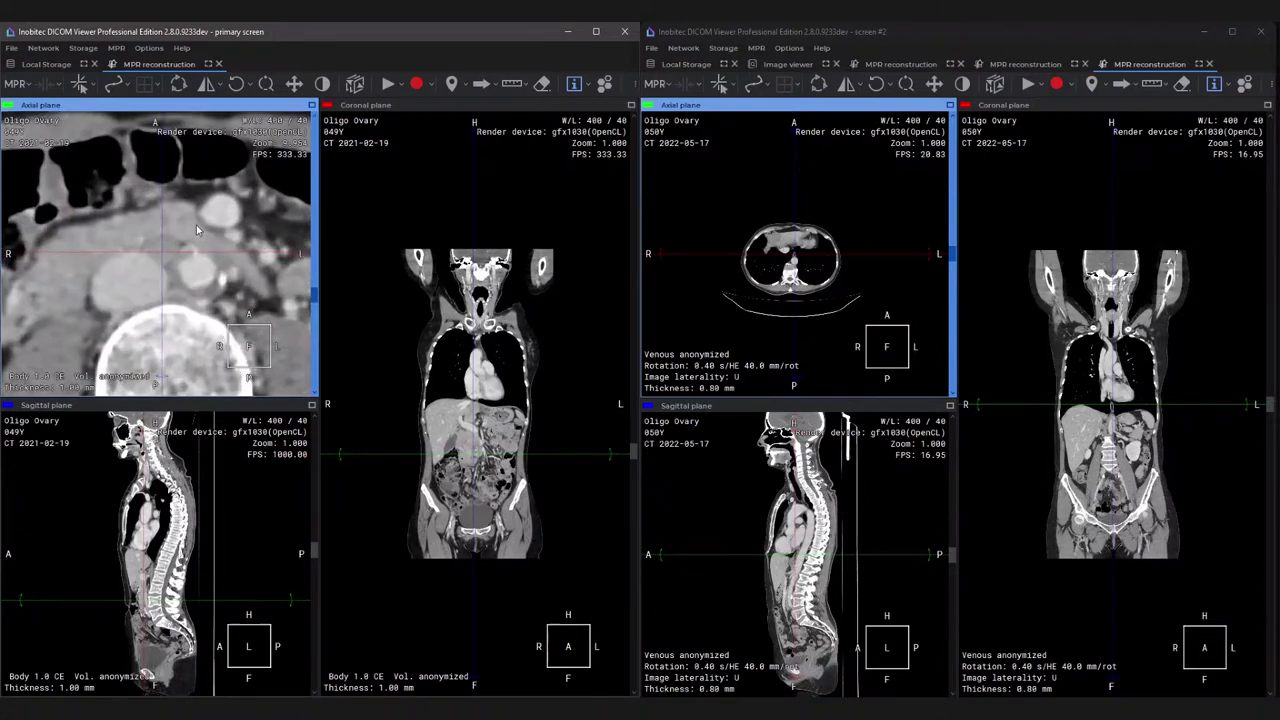
right_click_drag(489, 425, 486, 474)
scroll(828, 237, "down", 5)
right_click_drag(828, 237, 718, 97)
Set the second study's MPR to AIP rendering with 2.40 mm slab thickness.
left_click(656, 84)
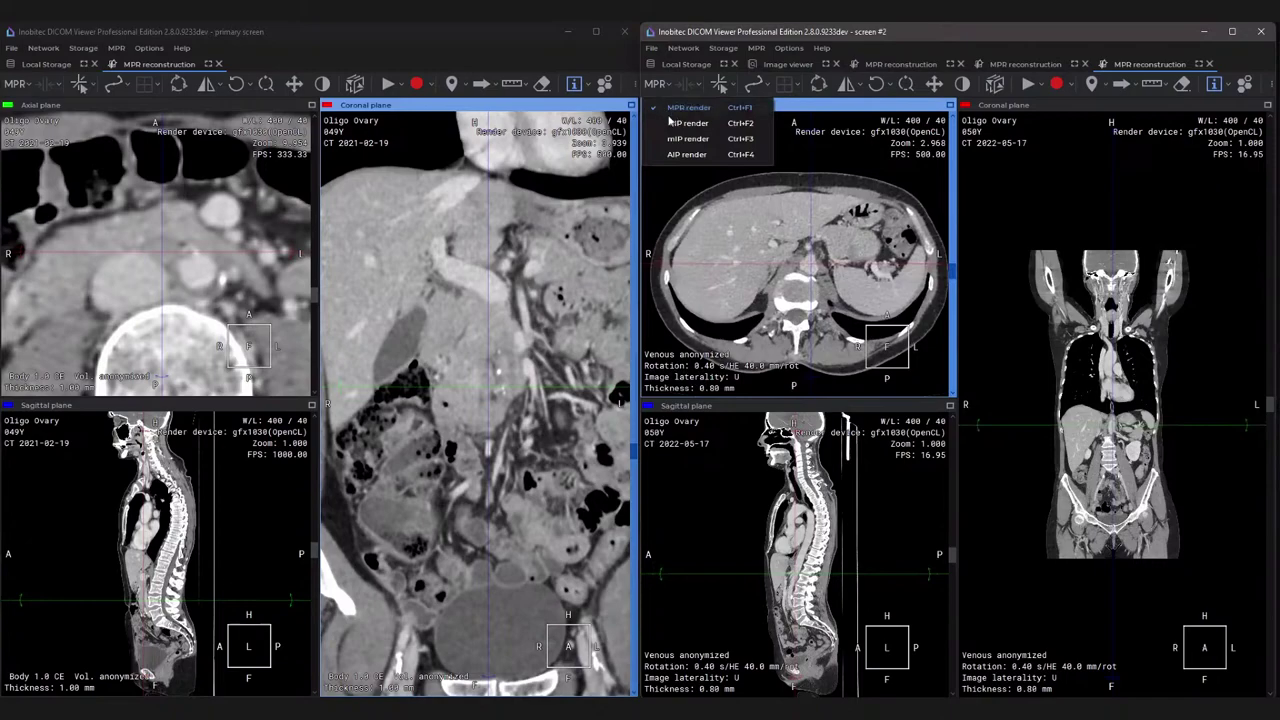
left_click(685, 154)
left_click(684, 84)
left_click(713, 133)
left_click(690, 84)
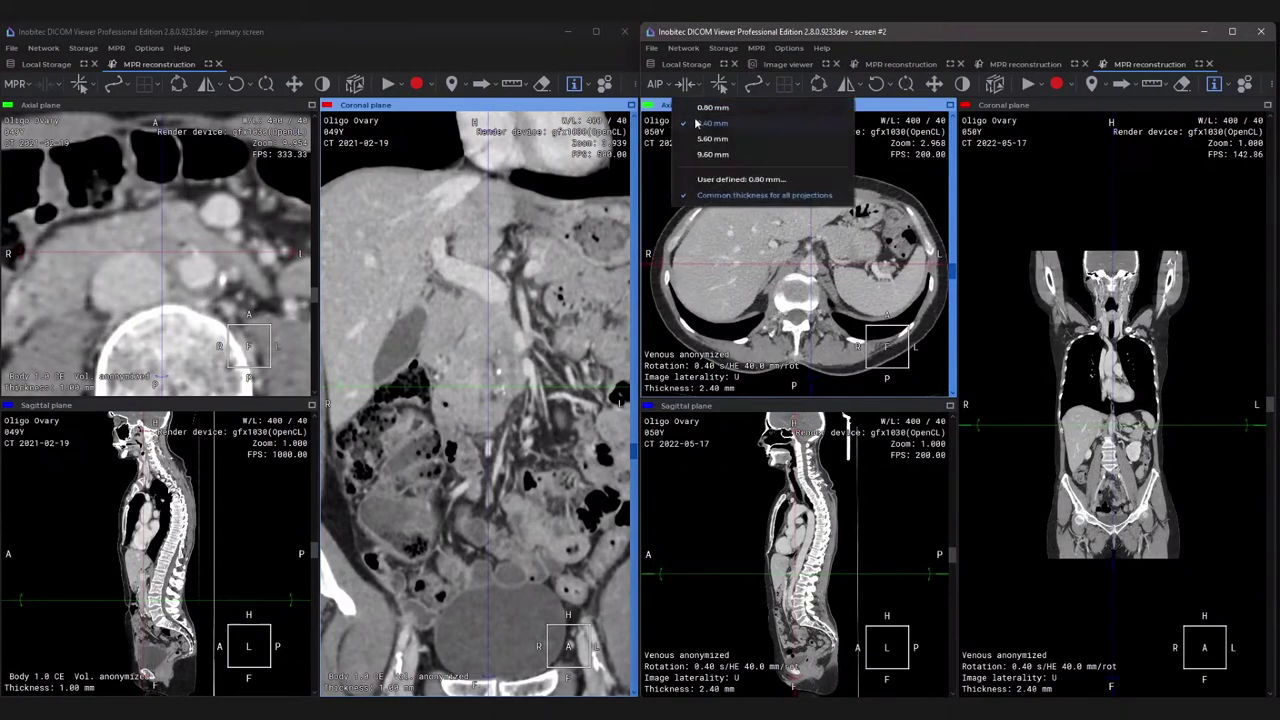
left_click(698, 124)
Zoom the axial views of both studies onto the pancreatic region.
right_click_drag(820, 226, 815, 193)
scroll(815, 188, "down", 10)
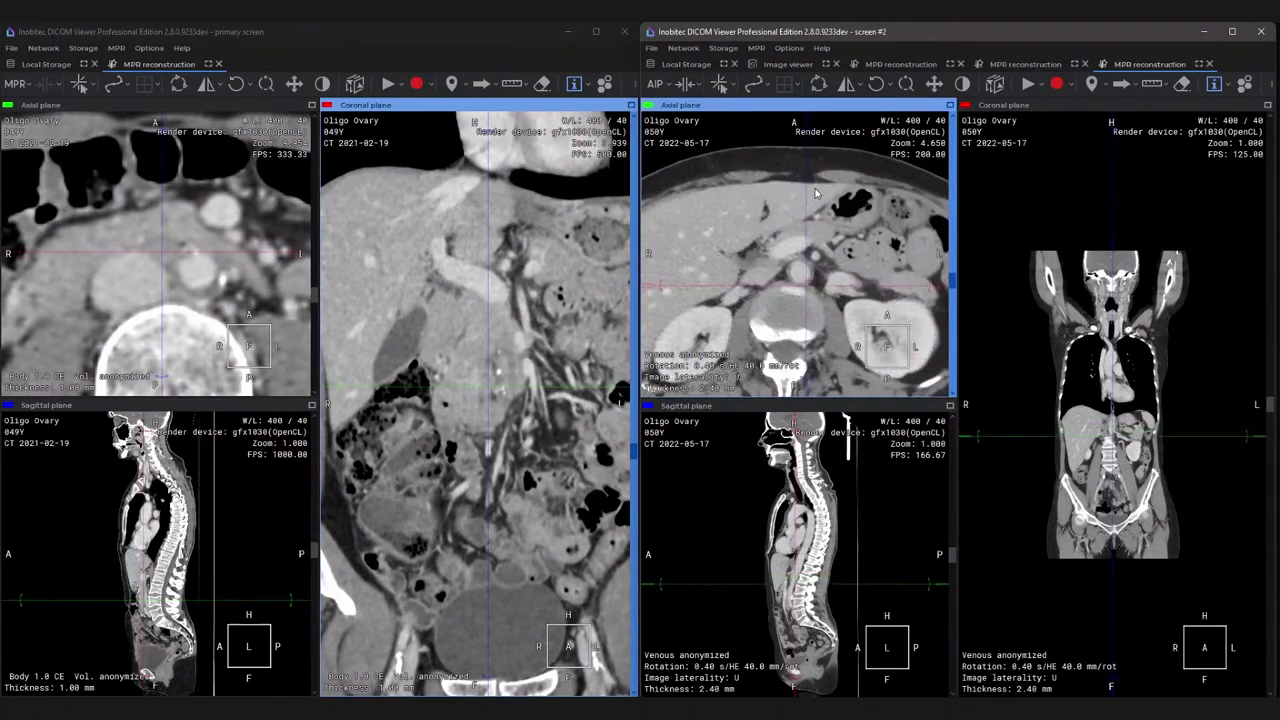
scroll(815, 193, "down", 10)
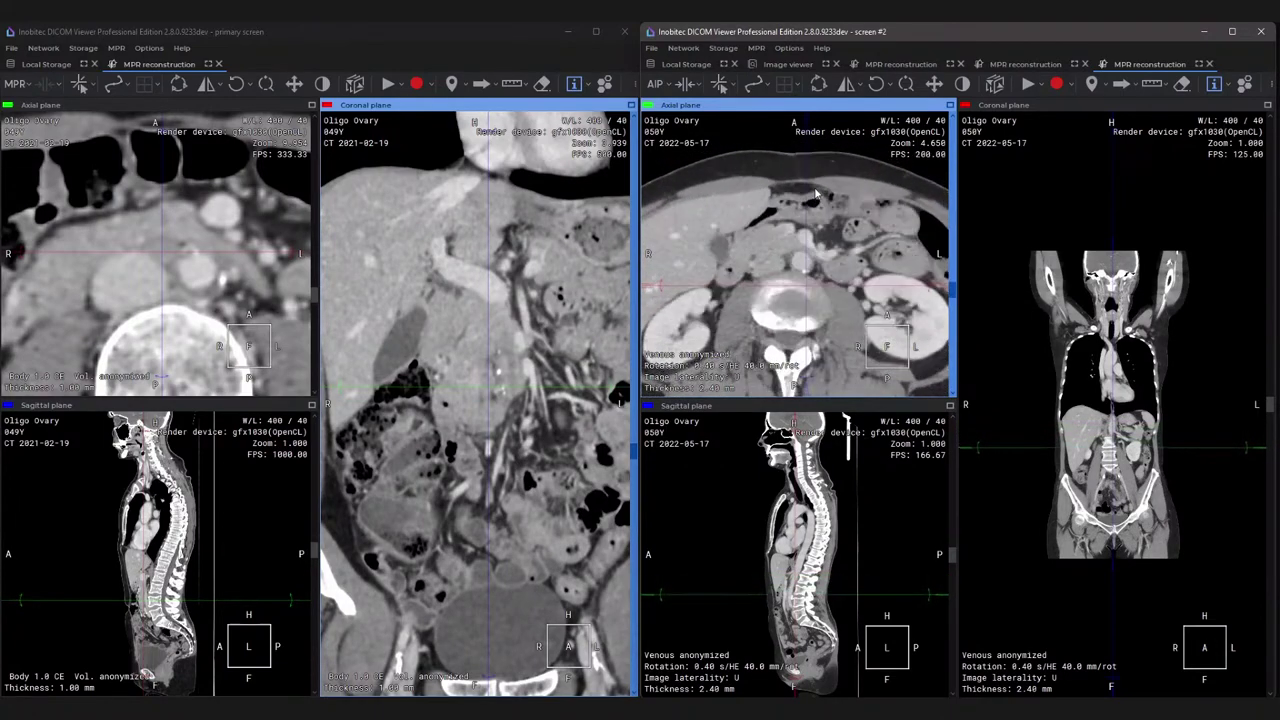
scroll(815, 193, "down", 10)
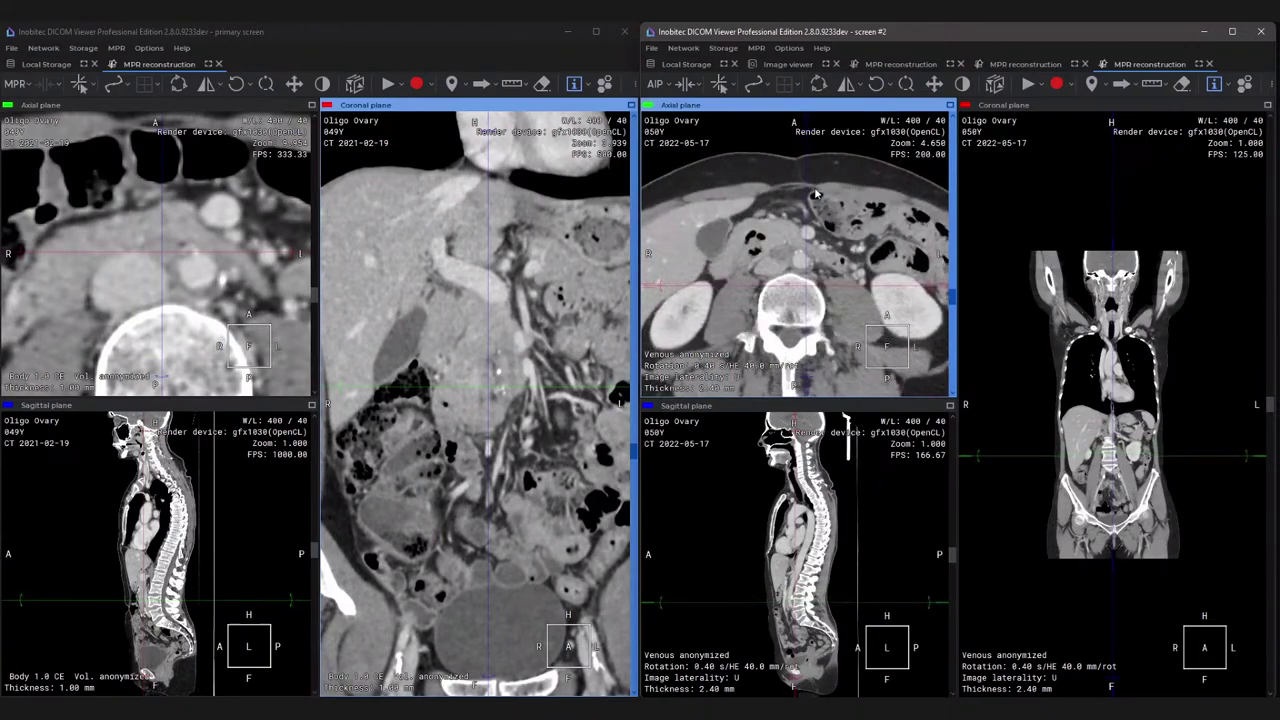
scroll(815, 193, "down", 5)
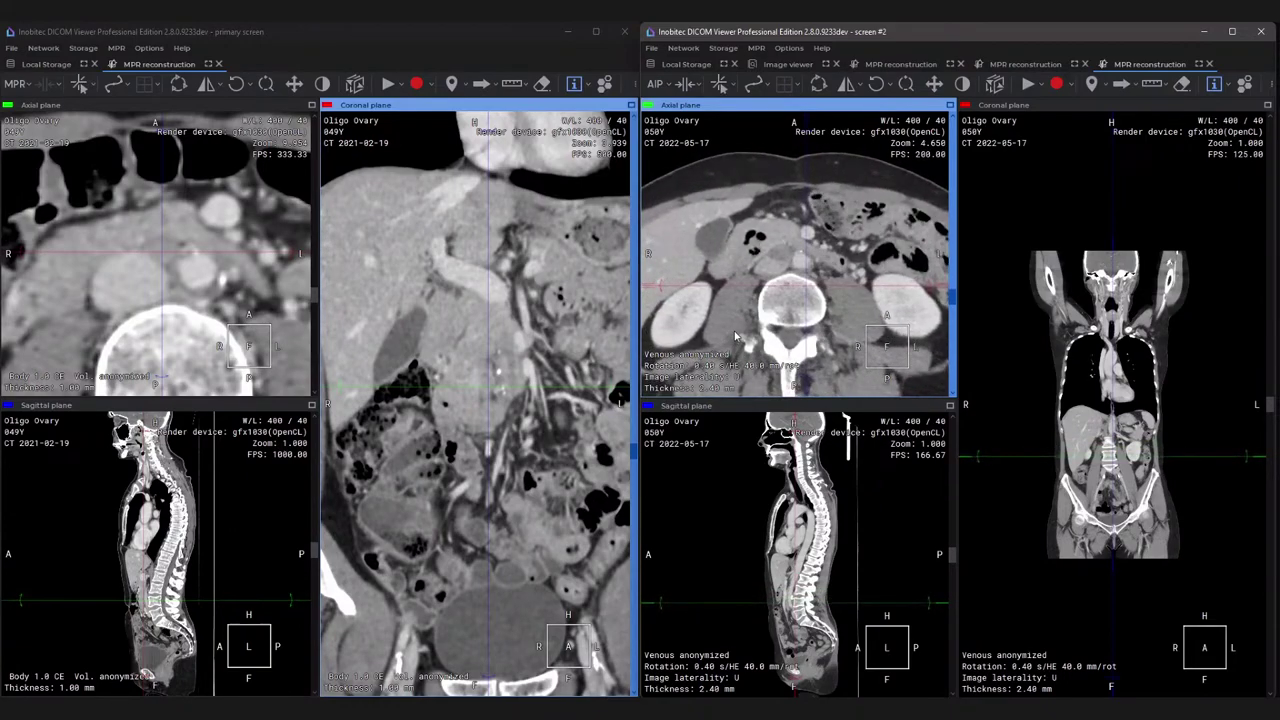
scroll(747, 264, "up", 3, "ctrl")
scroll(747, 264, "up", 3, "ctrl")
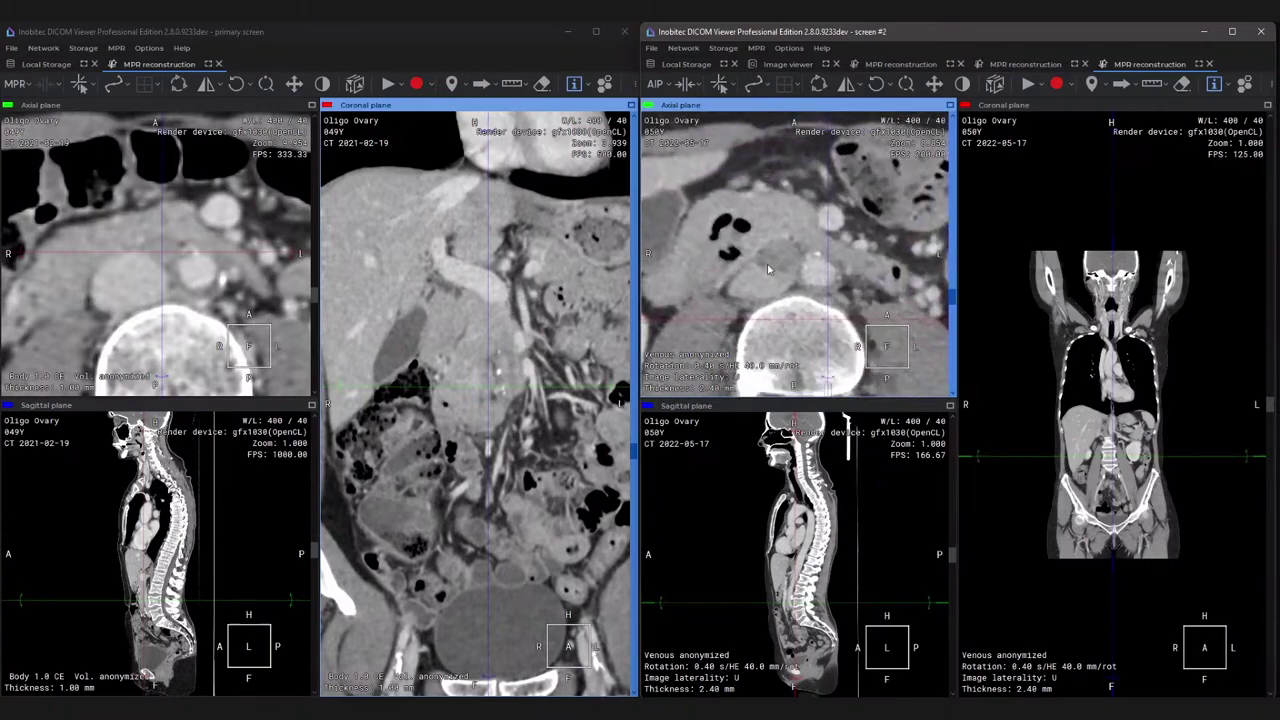
left_click(212, 298)
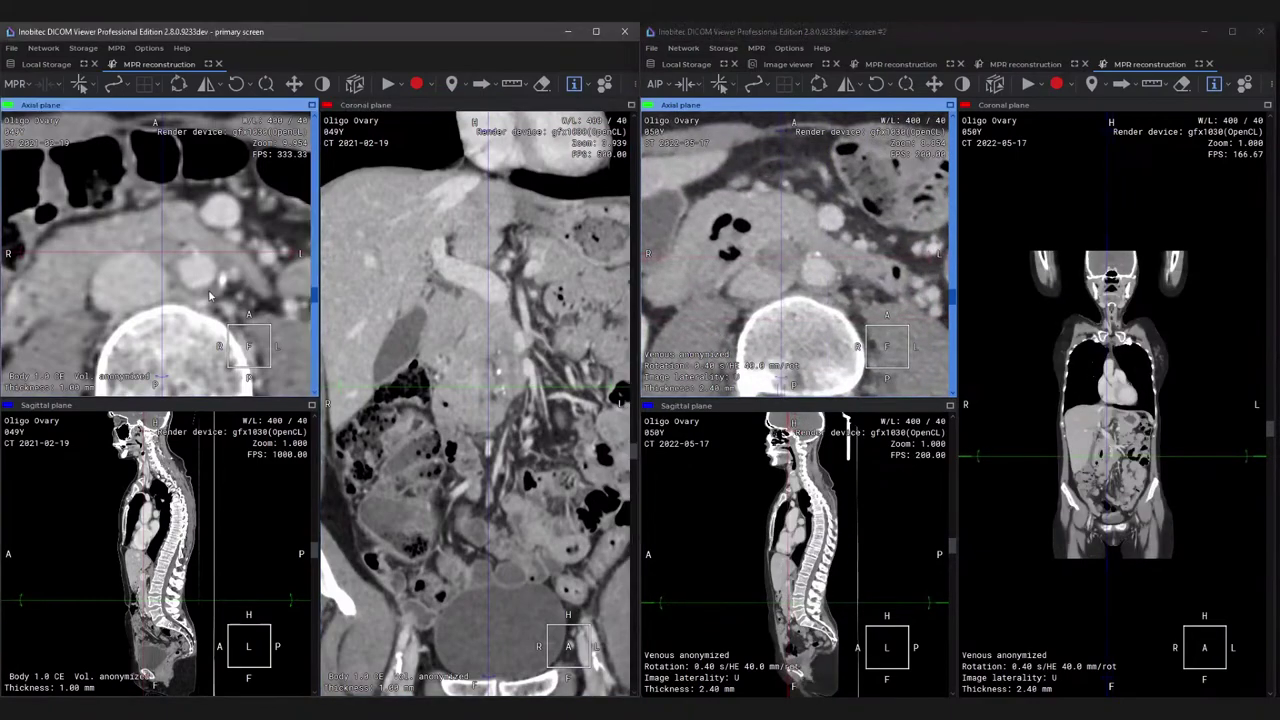
scroll(213, 282, "up", 1, "ctrl")
Zoom the coronal and sagittal views of both studies onto the upper abdomen.
left_click(558, 383)
scroll(558, 383, "up", 3, "ctrl")
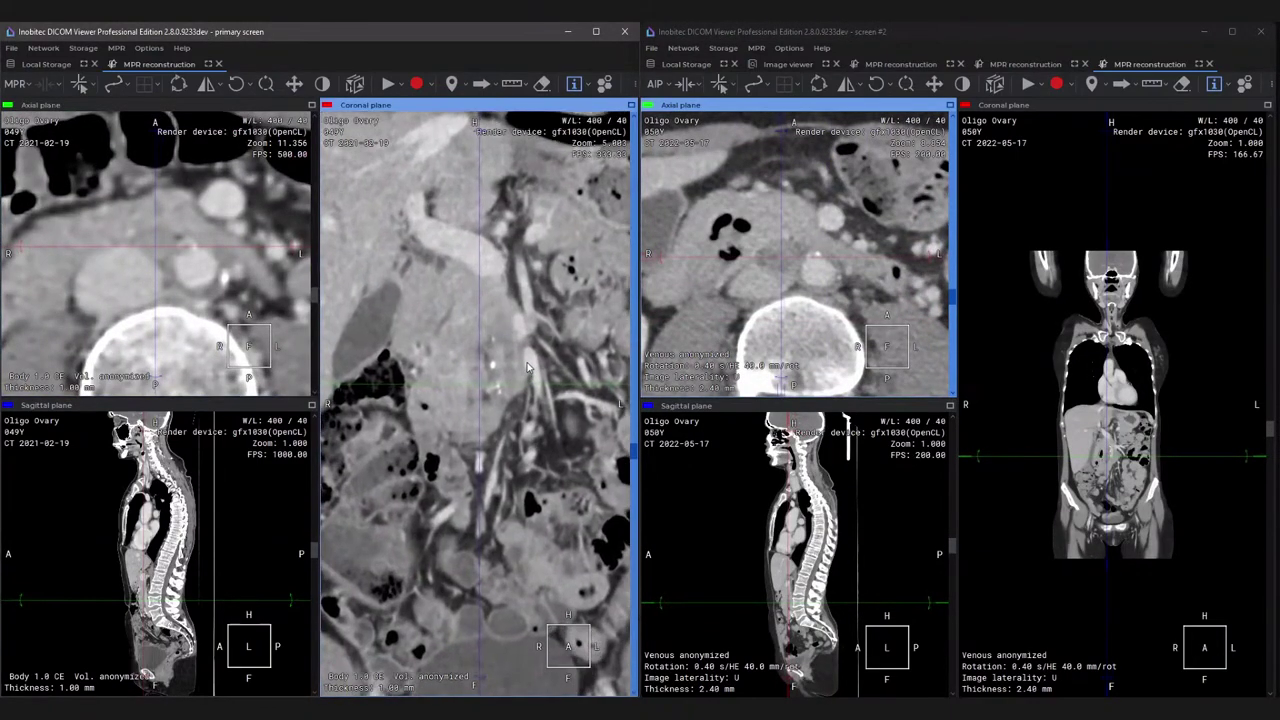
left_click(1121, 491)
scroll(1121, 491, "up", 5, "ctrl")
scroll(1133, 375, "up", 3, "ctrl")
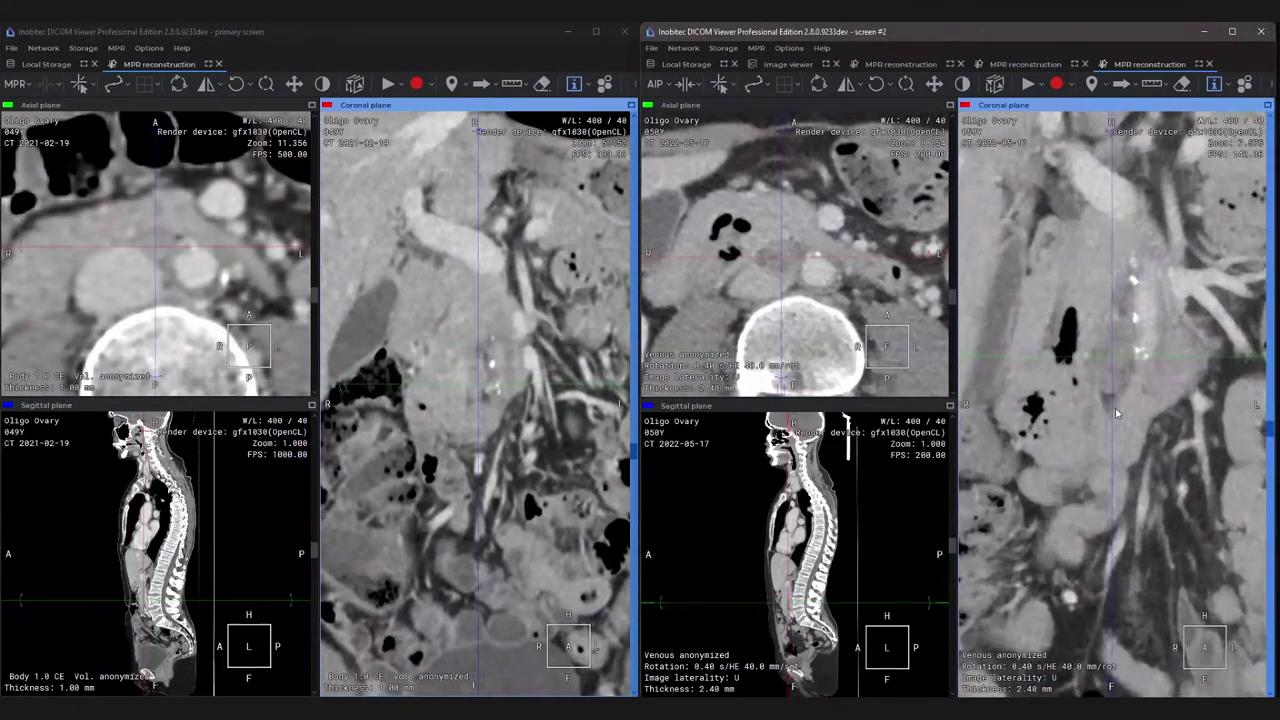
scroll(1150, 485, "down", 10)
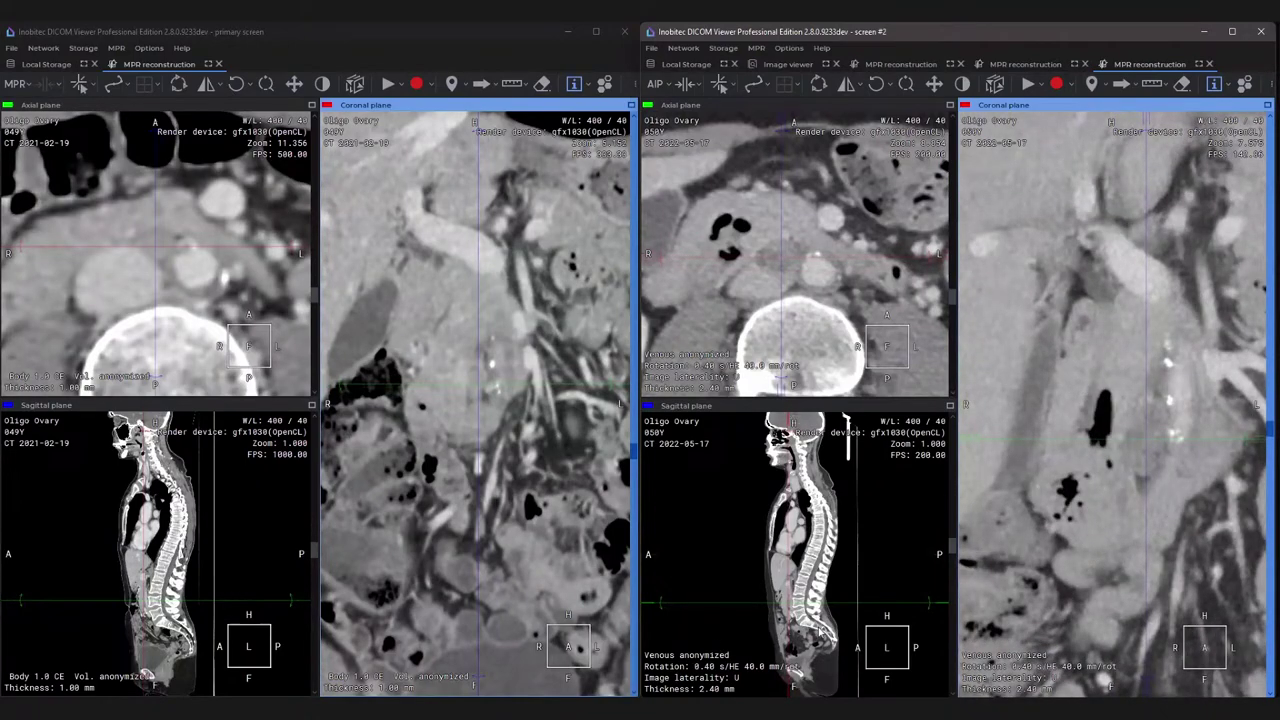
left_click(819, 628)
scroll(819, 628, "up", 5, "ctrl")
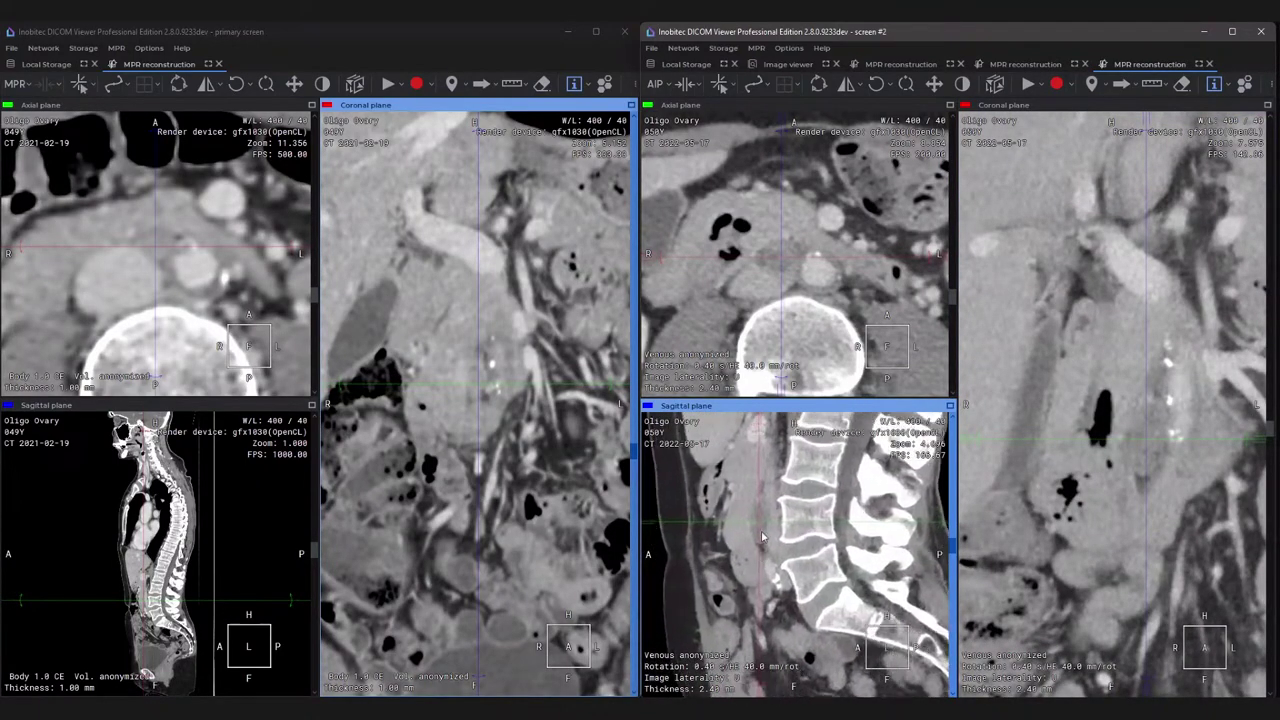
scroll(763, 530, "up", 5, "ctrl")
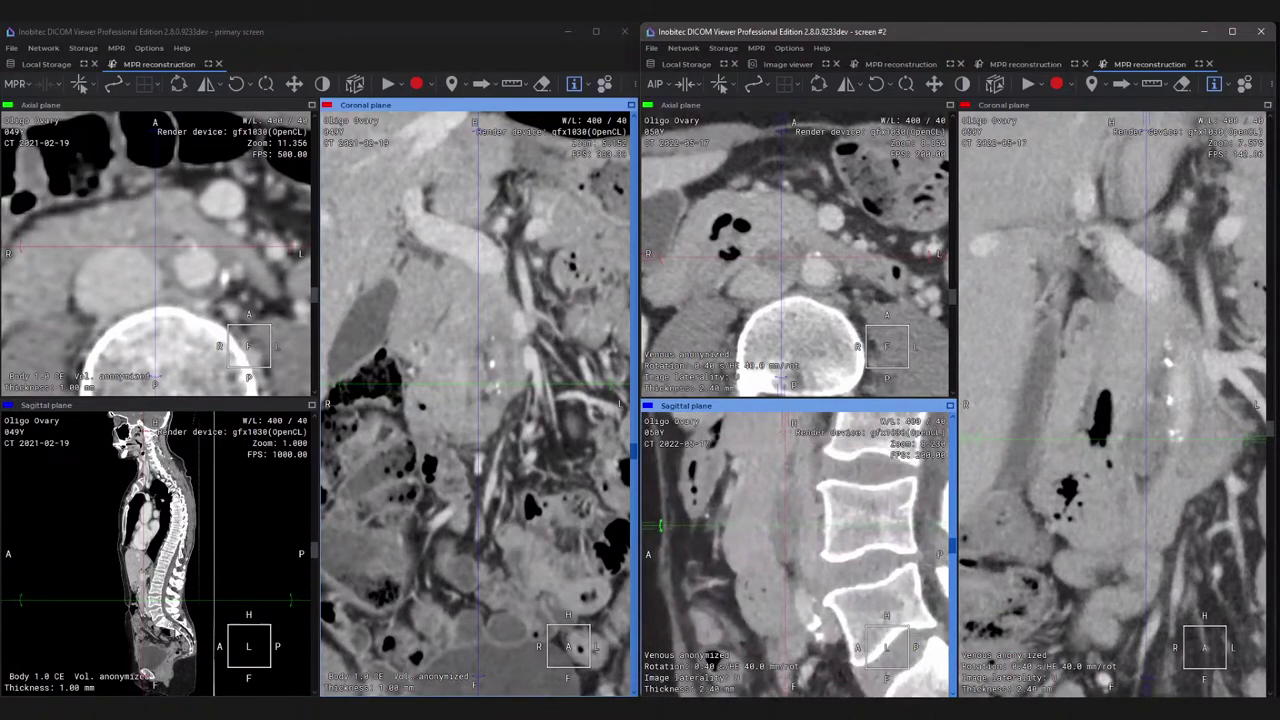
left_click(172, 628)
scroll(172, 628, "up", 5, "ctrl")
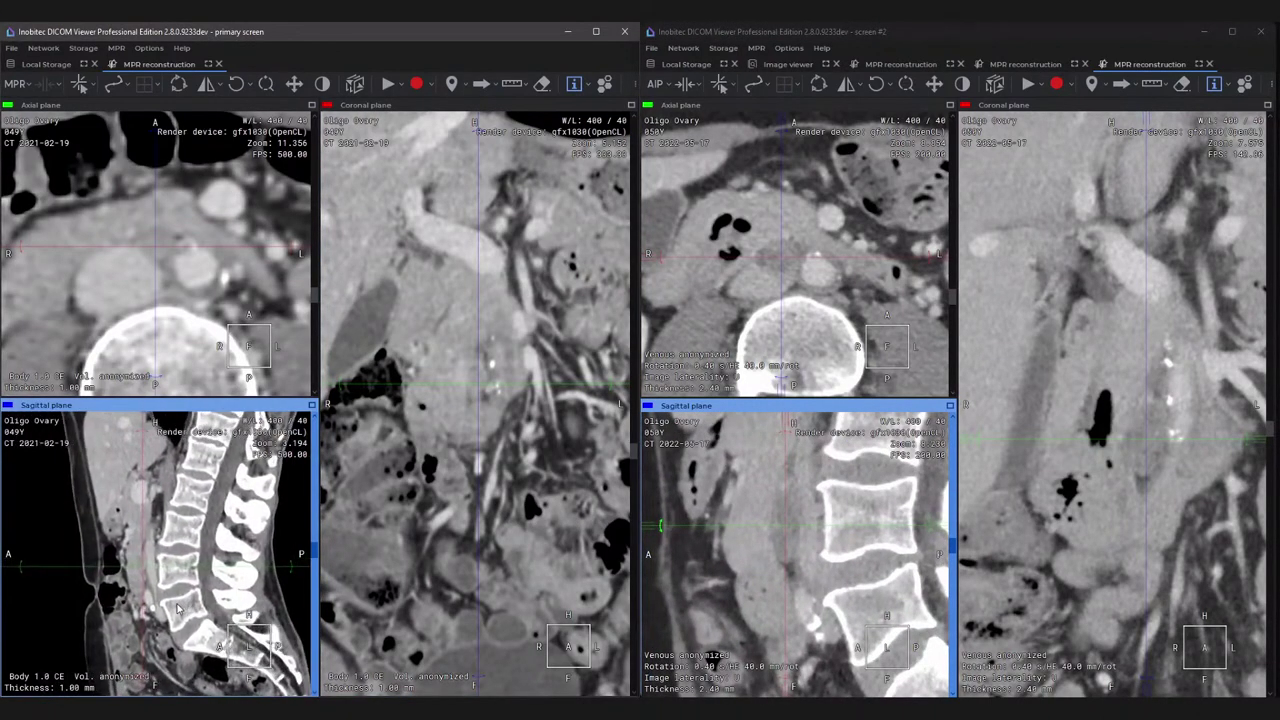
scroll(178, 607, "up", 4, "ctrl")
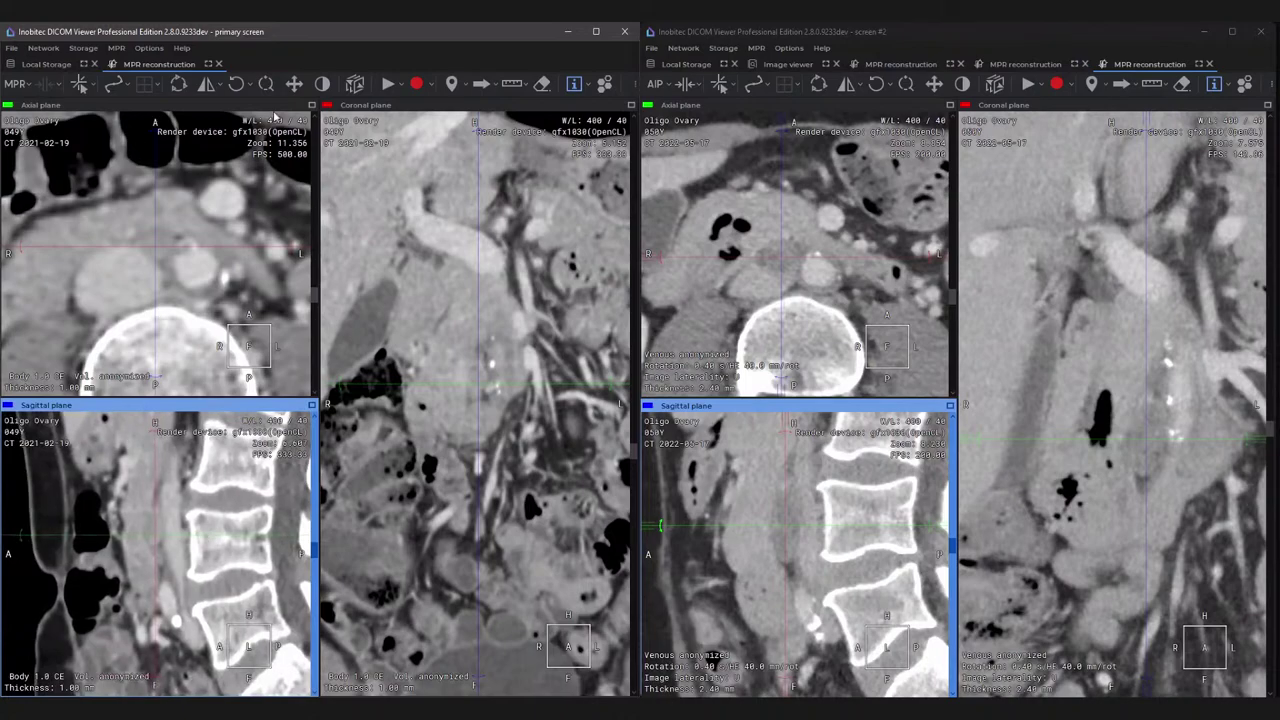
Place two red arrows each in the first study's axial and coronal views.
left_click(481, 84)
left_click(148, 216)
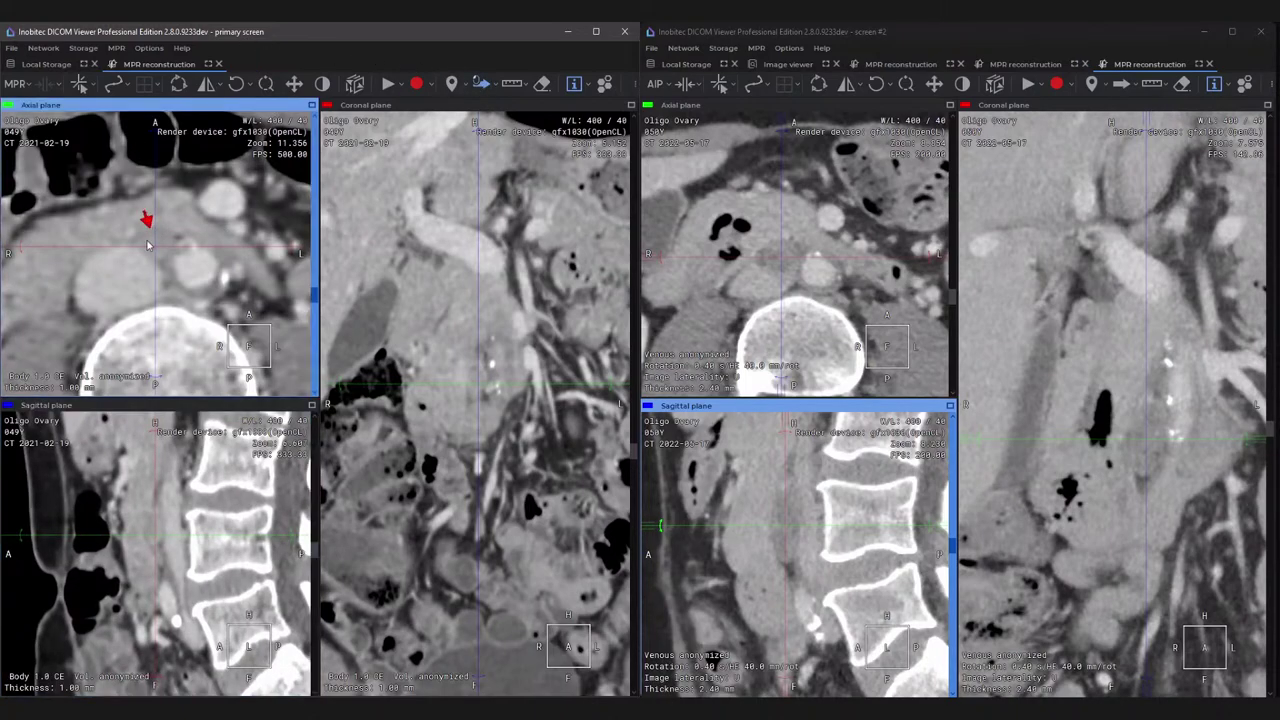
left_click(163, 265)
scroll(548, 385, "down", 2)
scroll(548, 385, "down", 2)
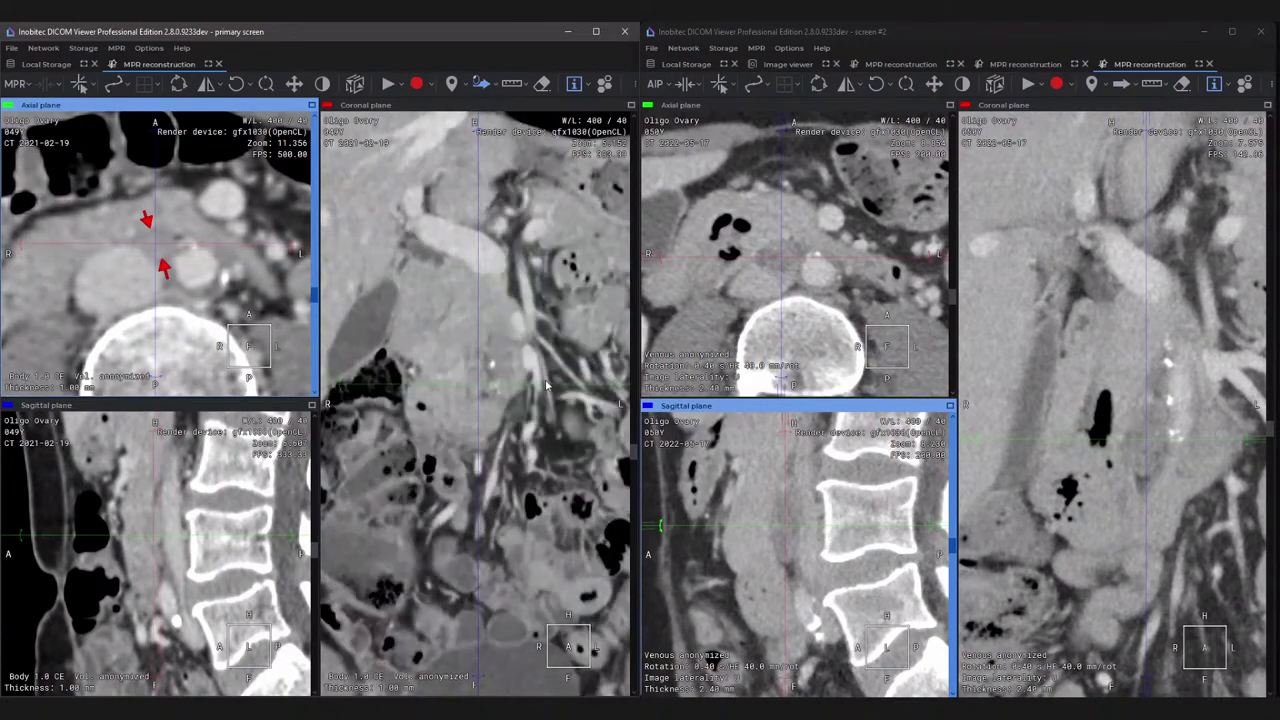
left_click(464, 384)
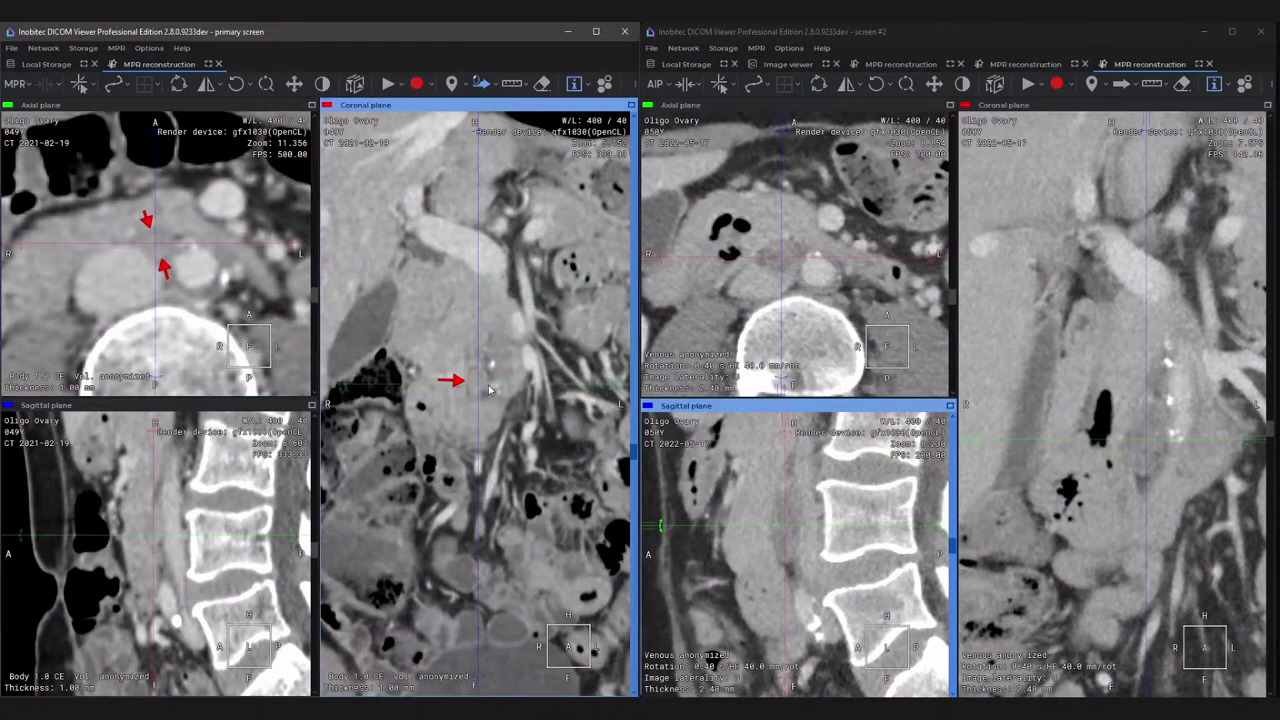
left_click_drag(489, 390, 517, 396)
Add two arrows each to the second study's axial and coronal views, adjusting zoom.
left_click(752, 266)
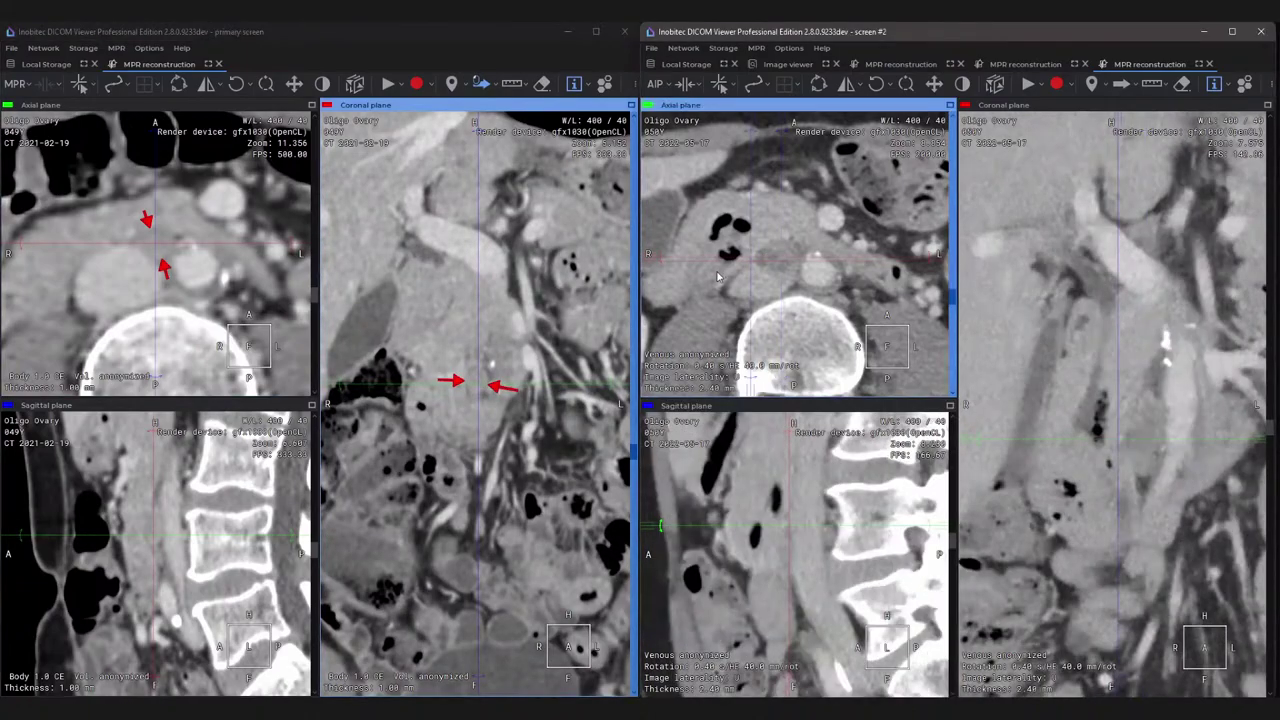
left_click(769, 260)
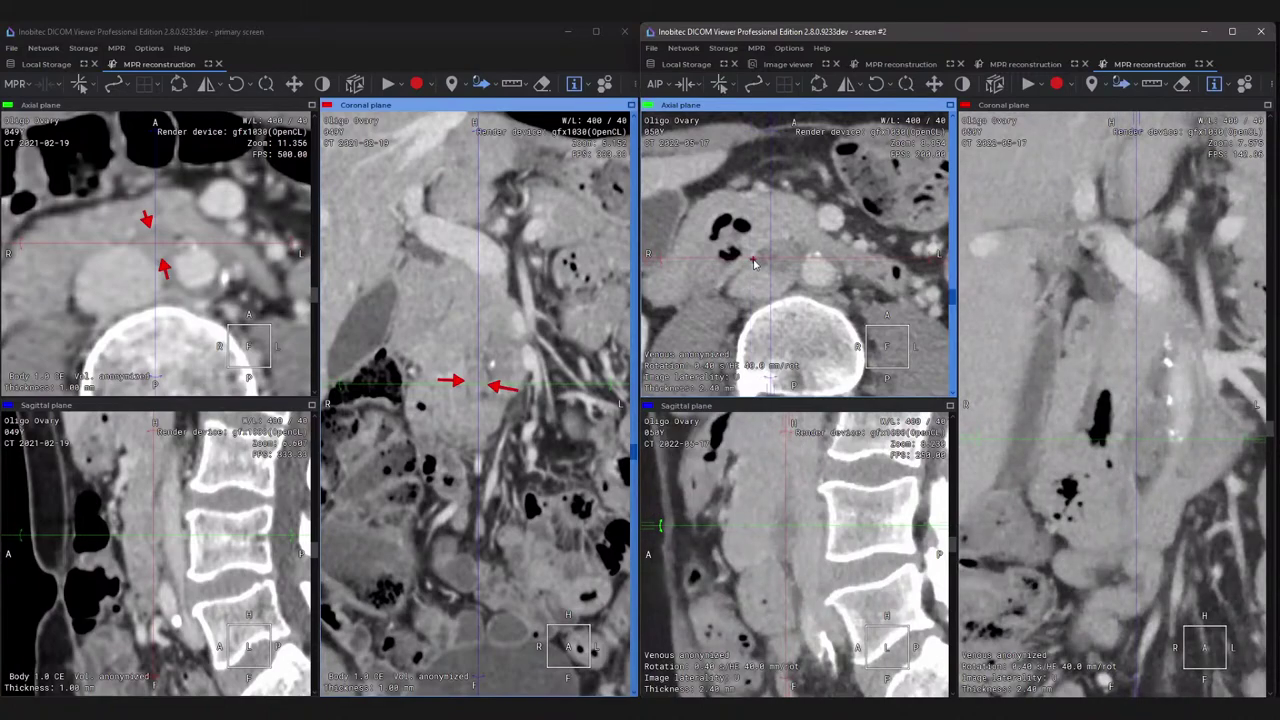
left_click(754, 262)
left_click_drag(804, 247, 832, 236)
right_click_drag(790, 283, 798, 194)
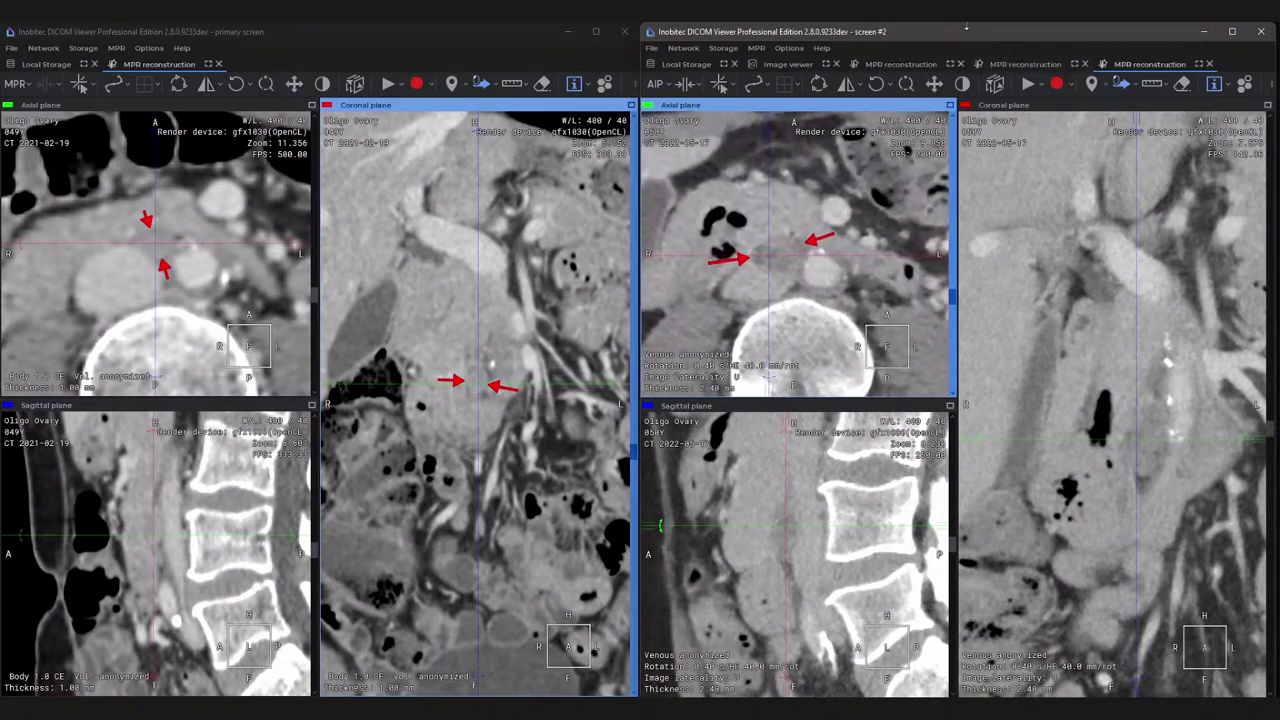
right_click_drag(743, 322, 753, 303)
right_click_drag(1085, 351, 1097, 461)
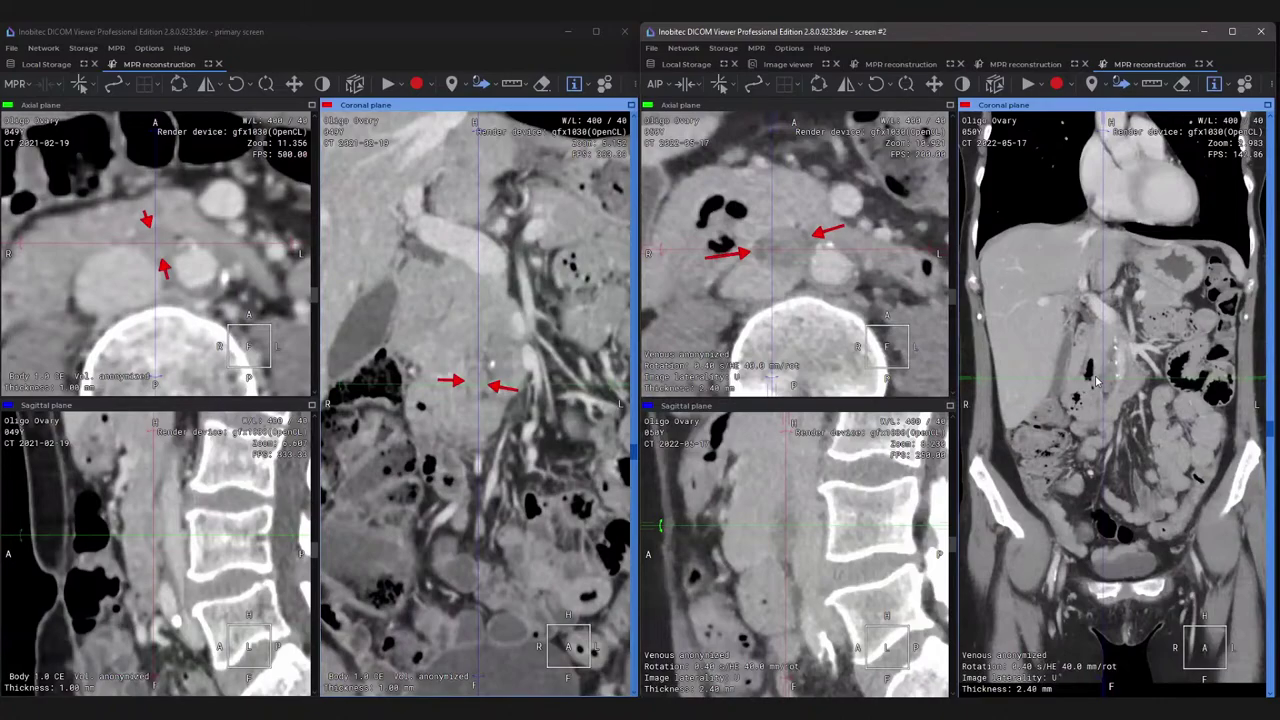
mouse_move(1097, 380)
left_mouse_down()
mouse_move(1075, 369)
mouse_move(1142, 379)
left_mouse_up()
right_click_drag(820, 265, 818, 225)
Re-zoom and pan both coronal views and the first axial view around the arrows.
right_click_drag(203, 285, 203, 248)
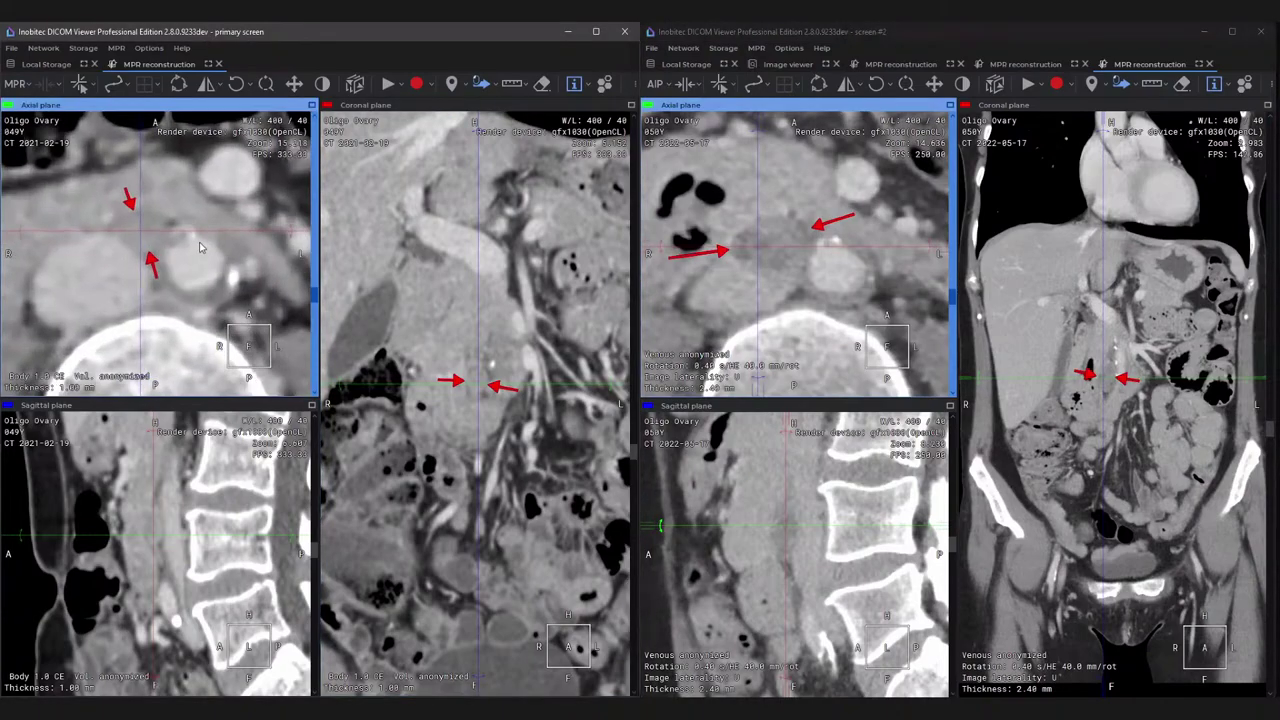
right_click_drag(472, 240, 489, 345)
middle_click_drag(489, 345, 488, 470)
right_click_drag(519, 364, 520, 369)
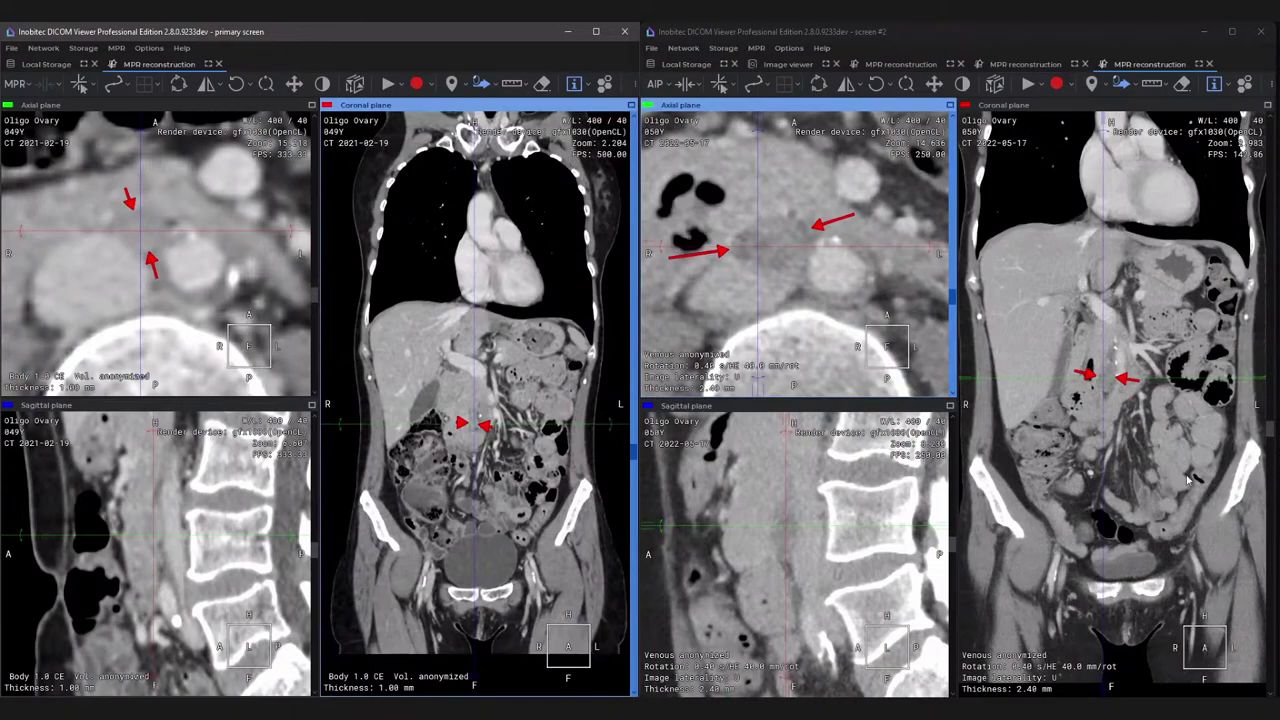
middle_click_drag(1135, 427, 1138, 472)
right_click_drag(490, 488, 480, 445)
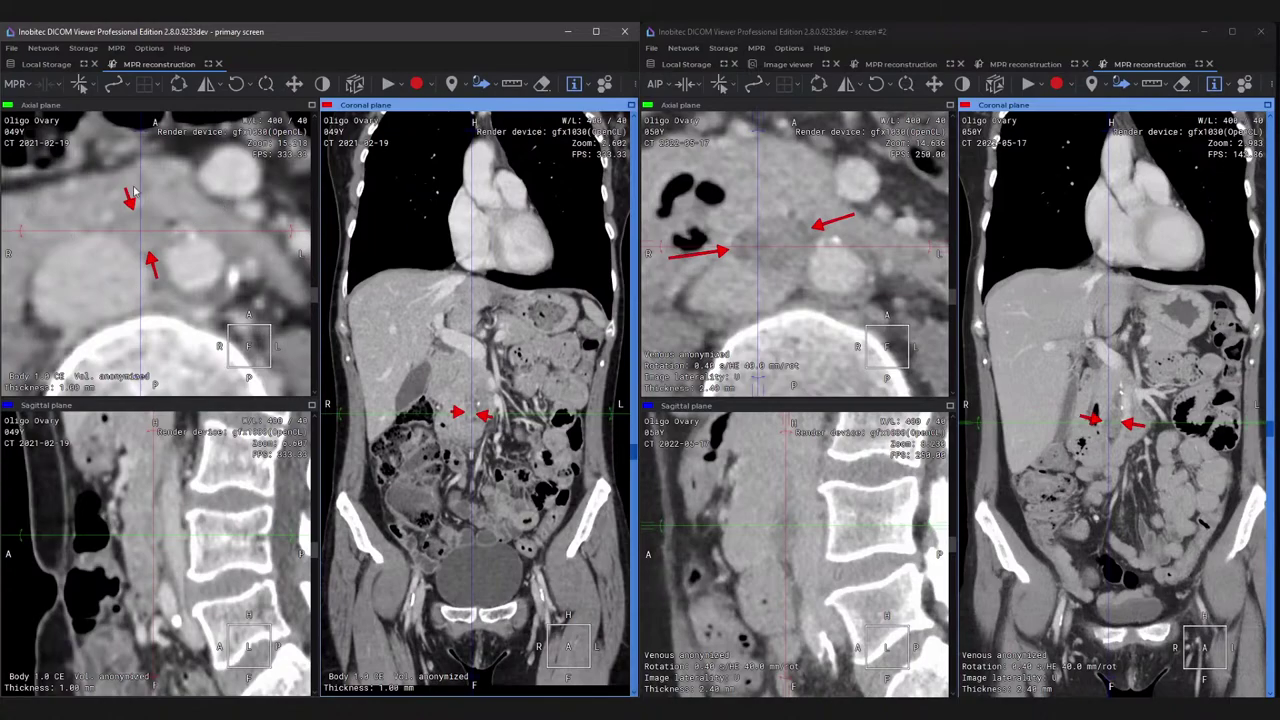
Open Options > Settings and scroll through the Hotkeys action/key sequence list.
left_click(152, 49)
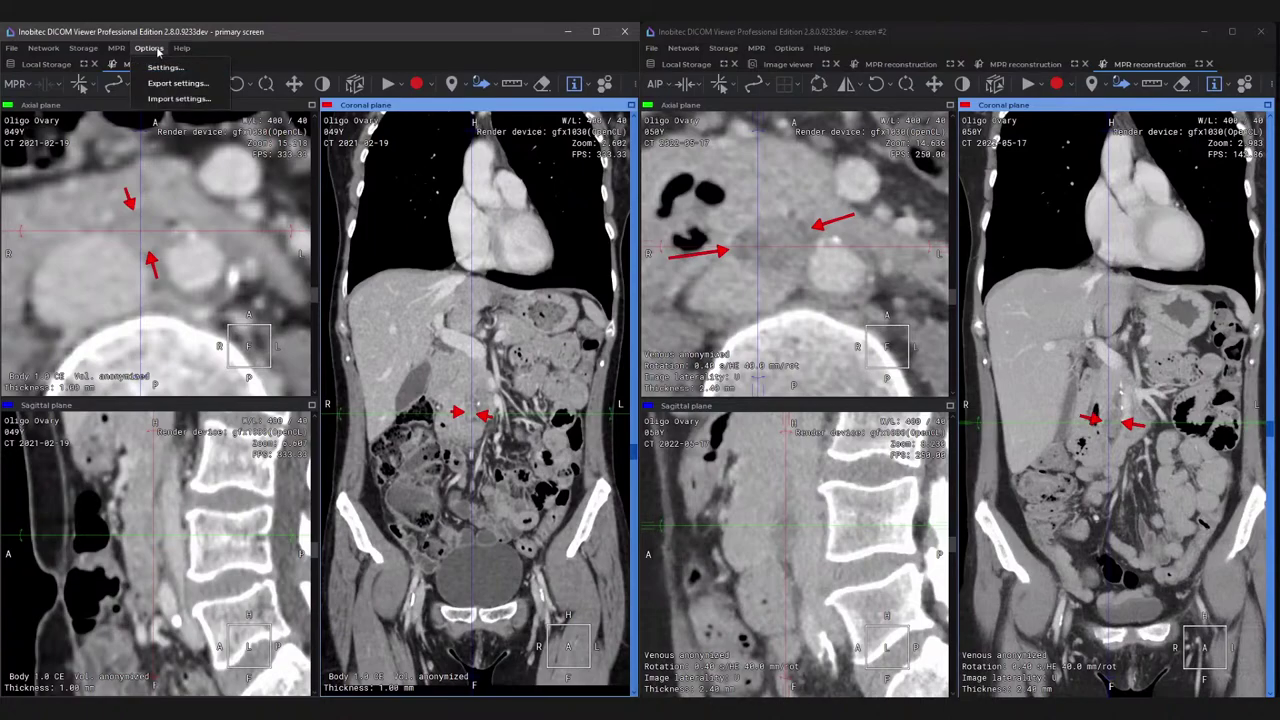
left_click(166, 68)
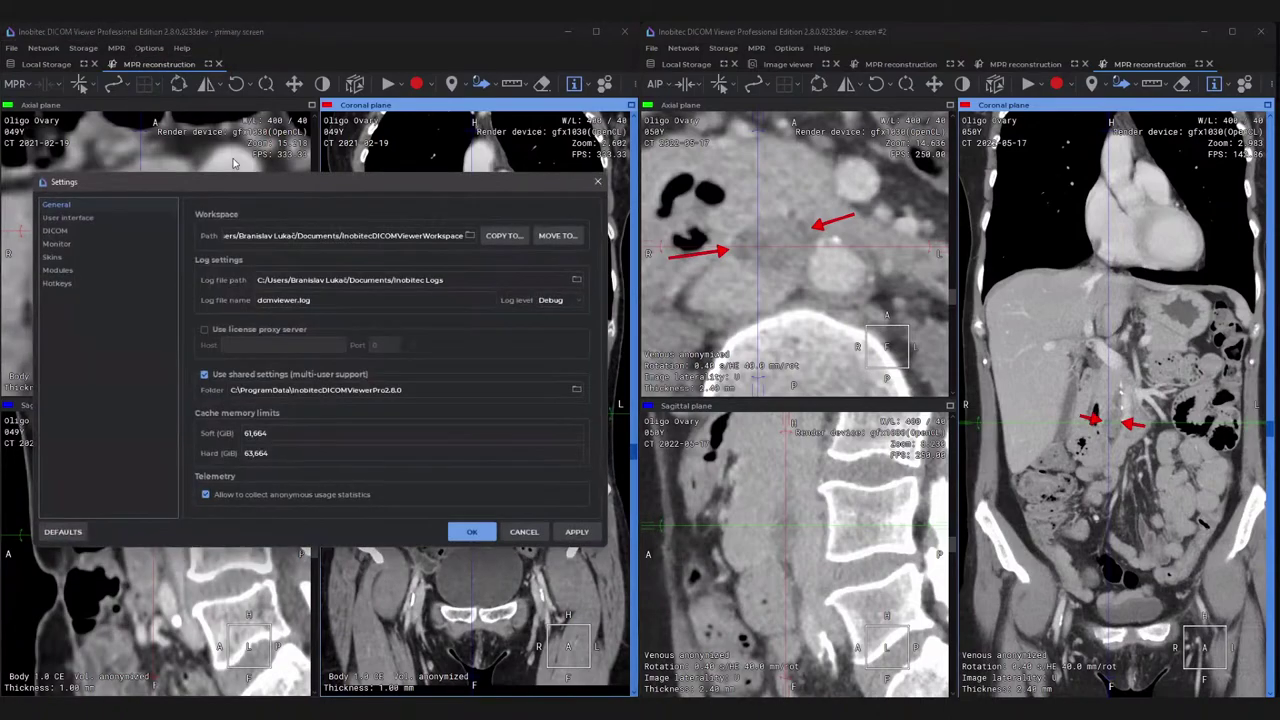
left_click(57, 284)
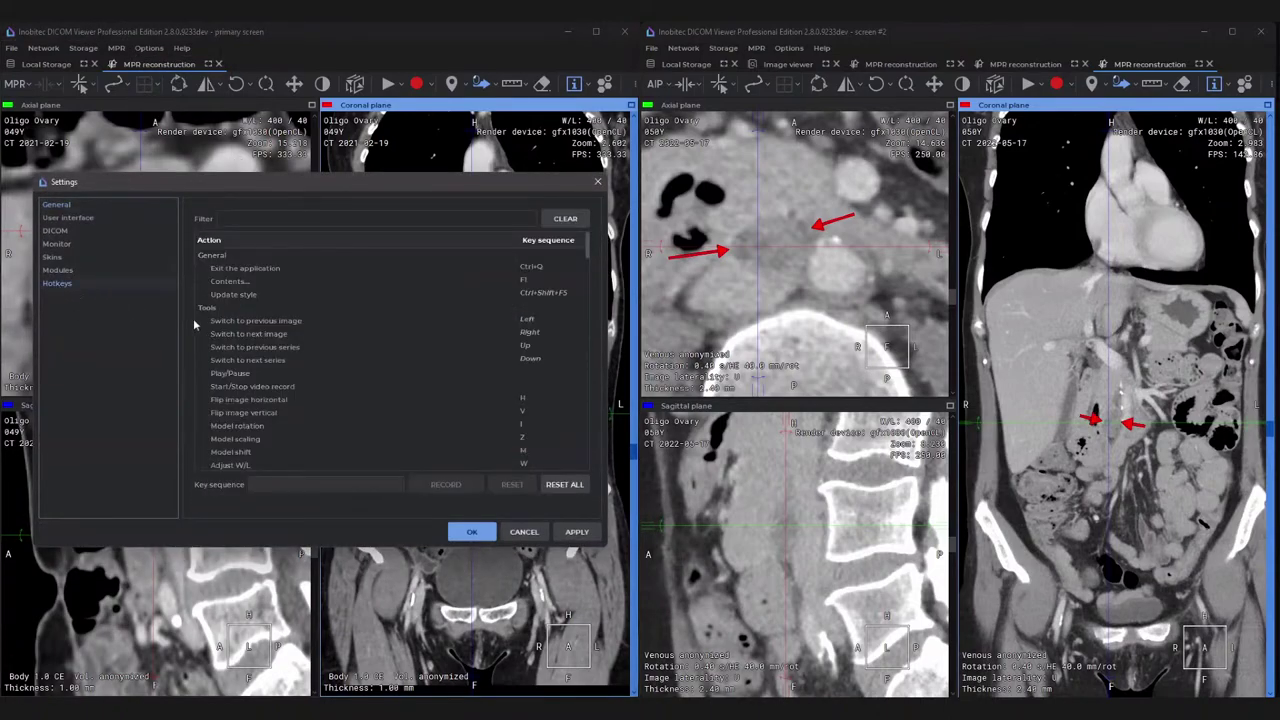
scroll(259, 288, "down", 10)
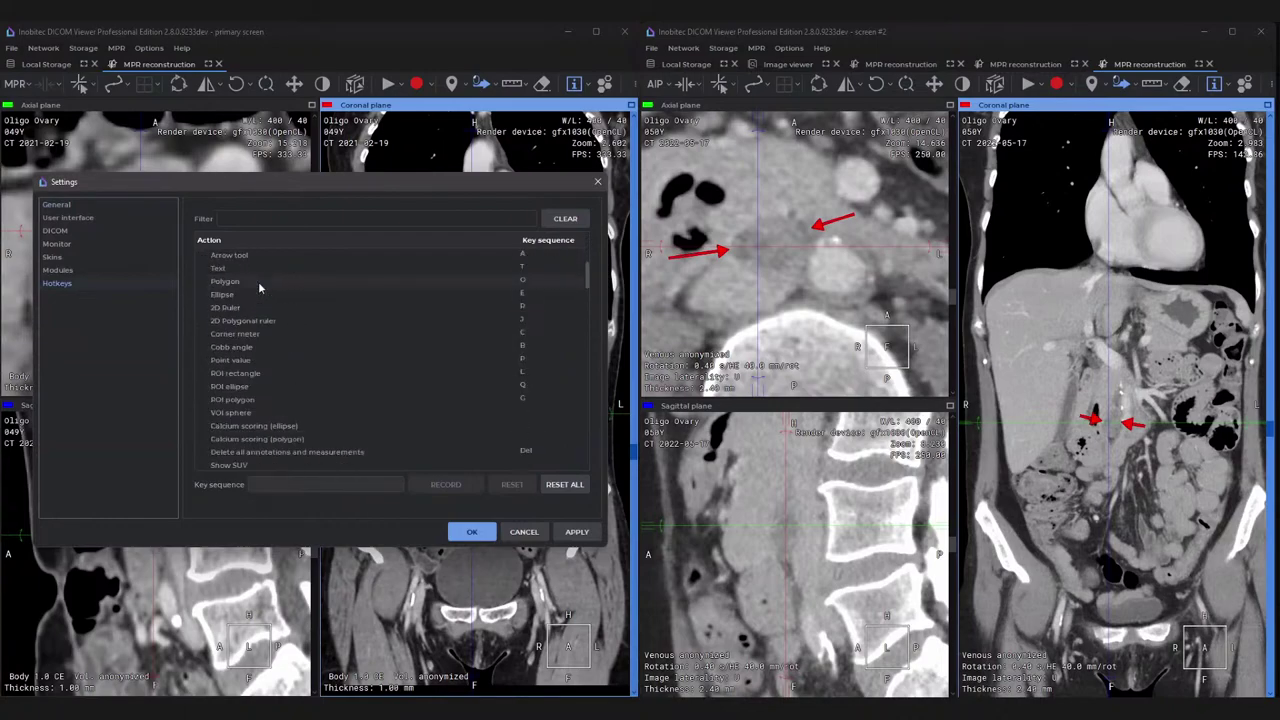
scroll(259, 287, "down", 10)
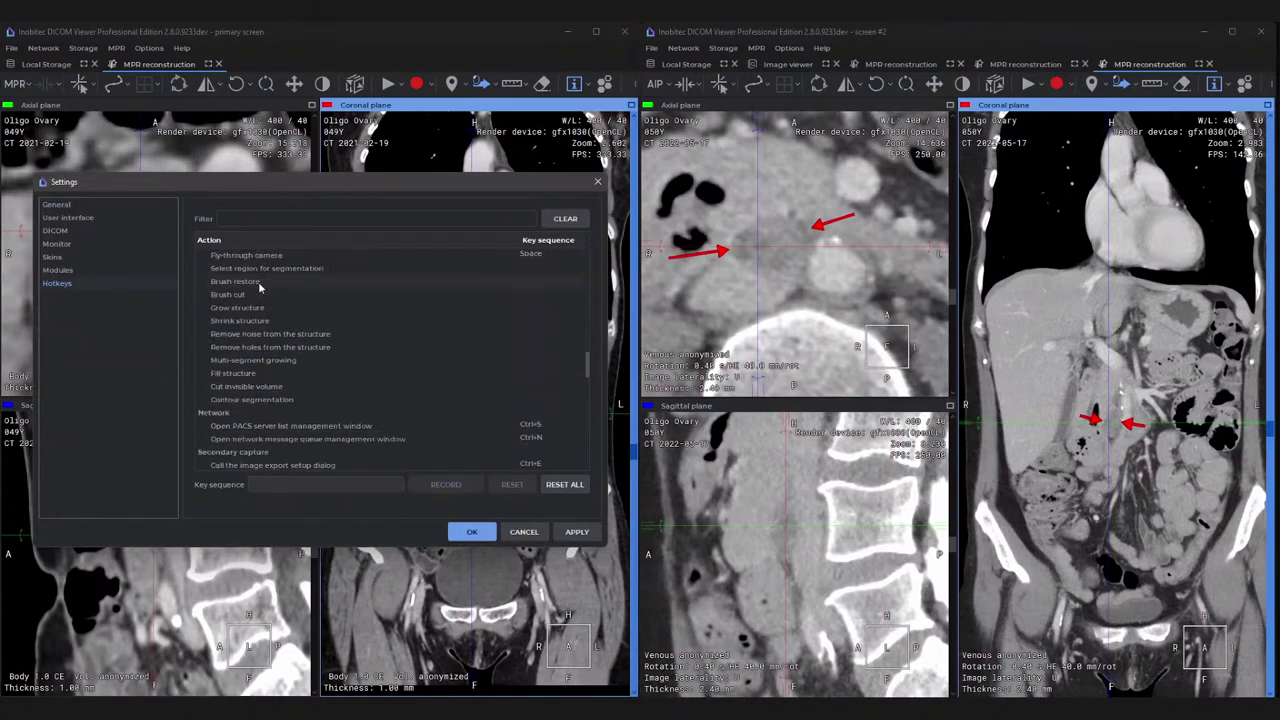
scroll(259, 288, "up", 10)
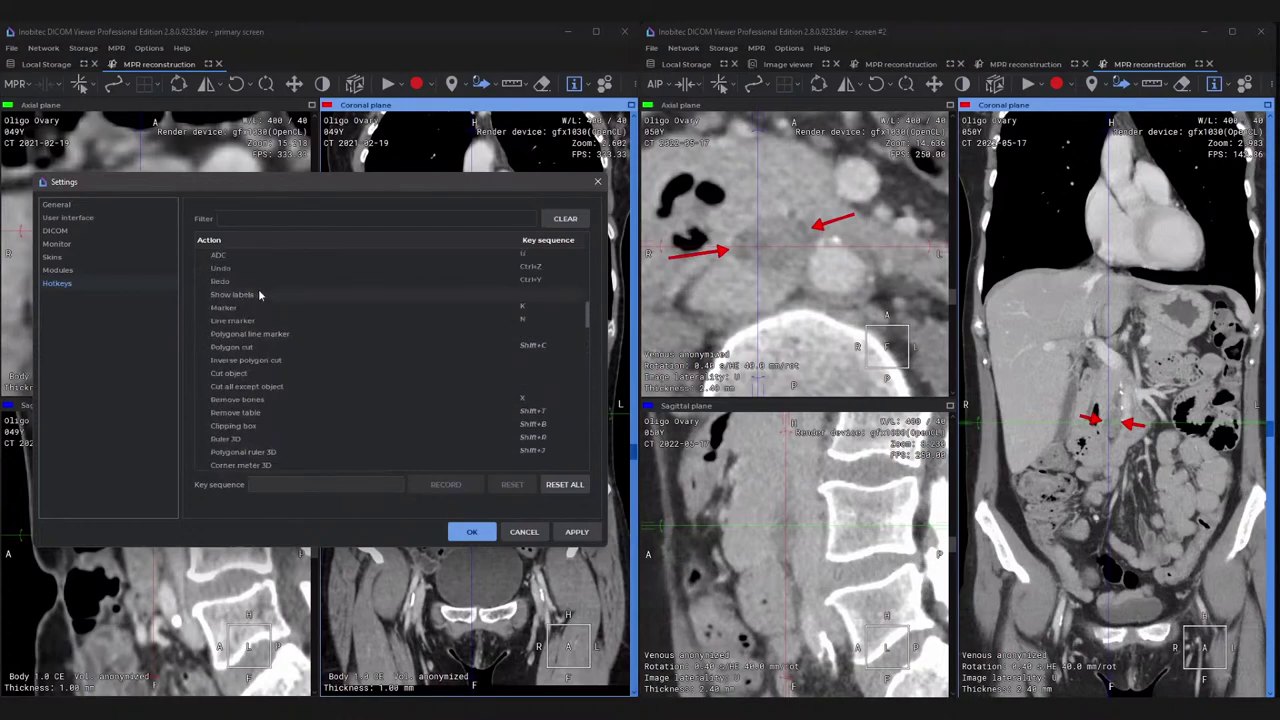
scroll(280, 320, "up", 10)
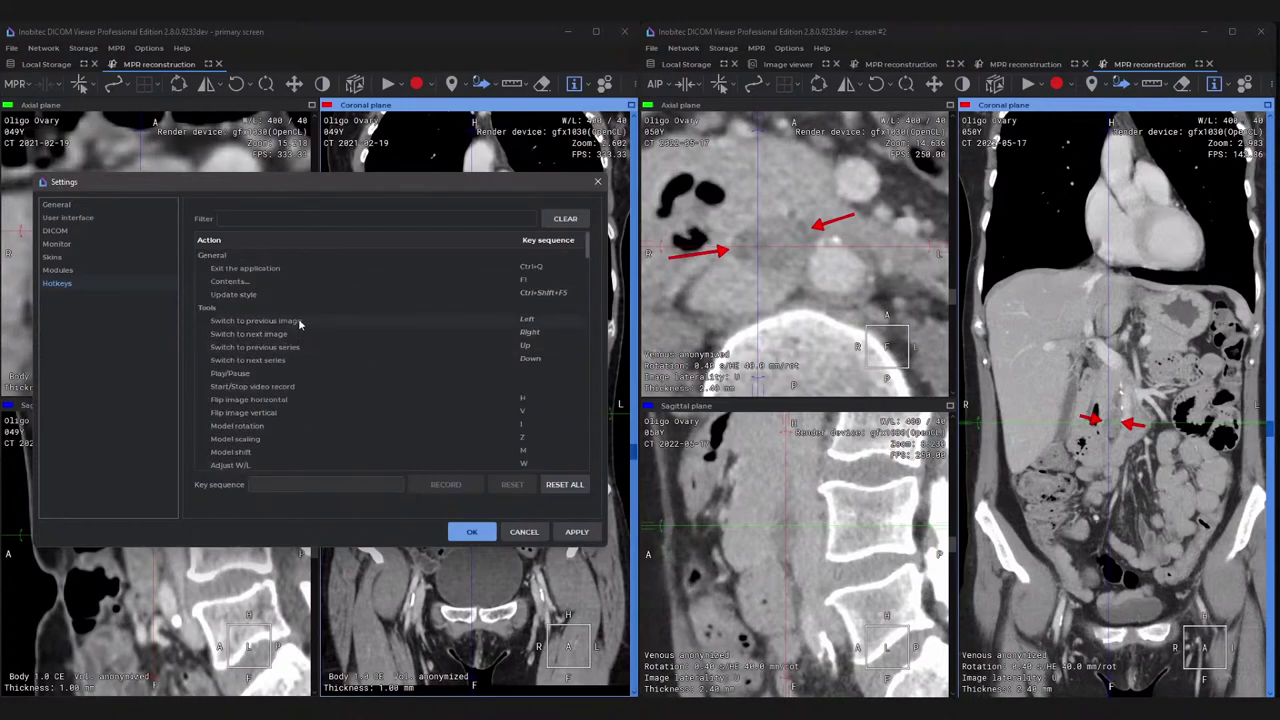
scroll(298, 318, "down", 10)
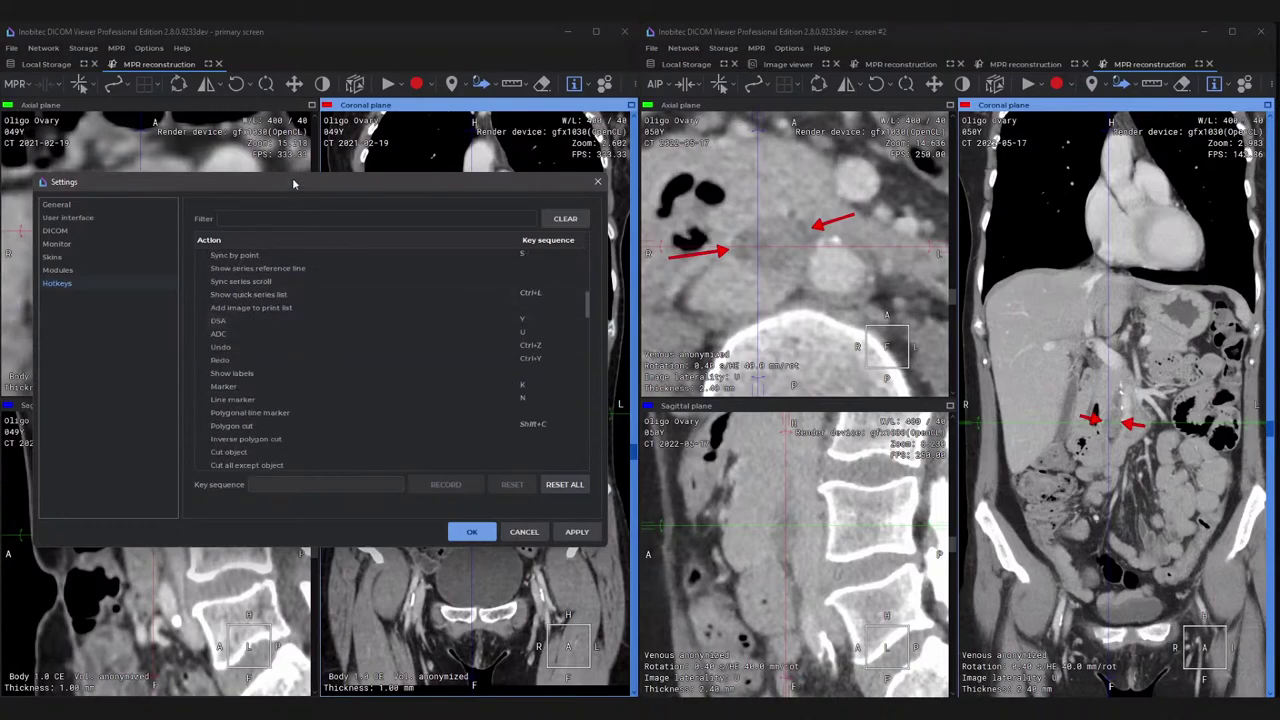
scroll(278, 414, "down", 10)
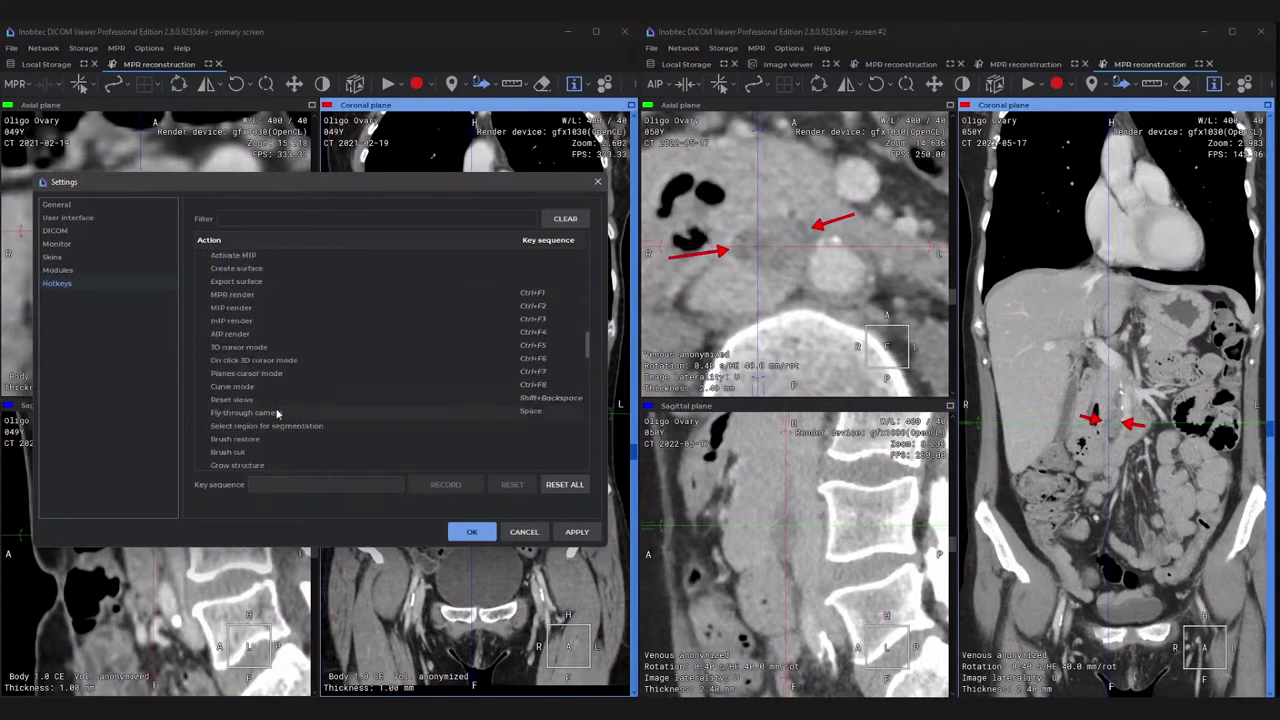
scroll(278, 414, "up", 10)
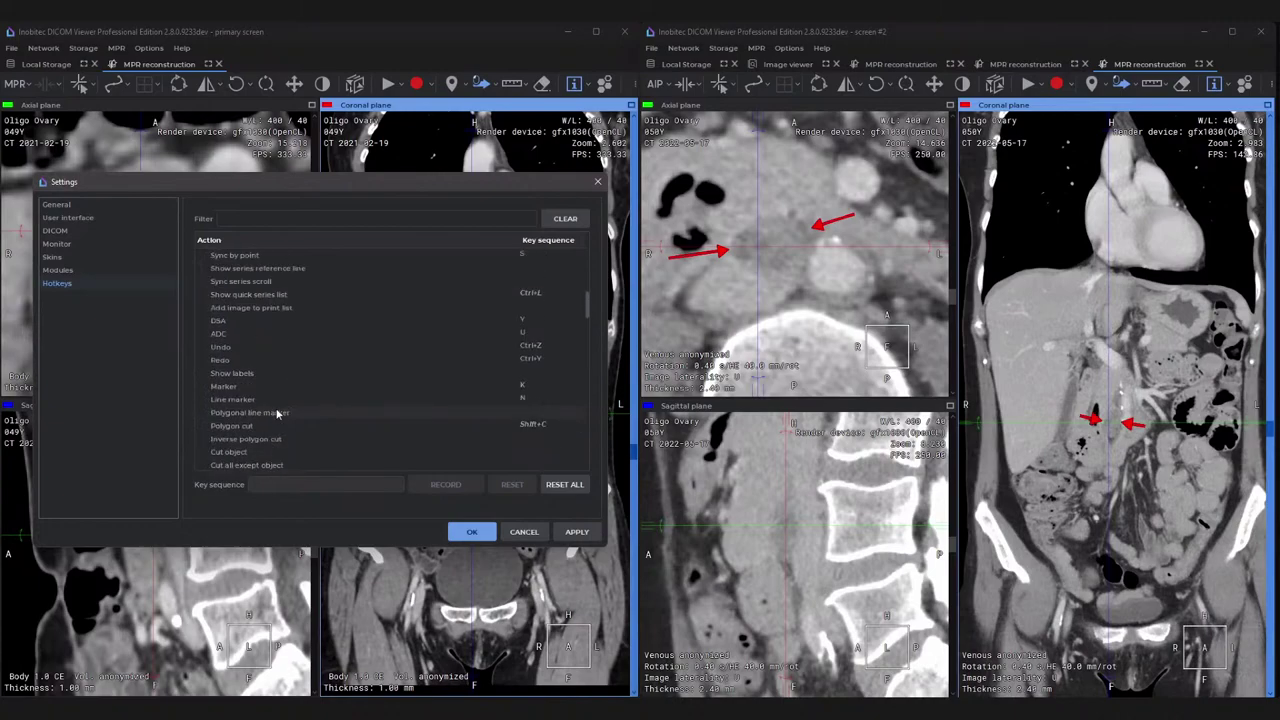
scroll(278, 414, "down", 4)
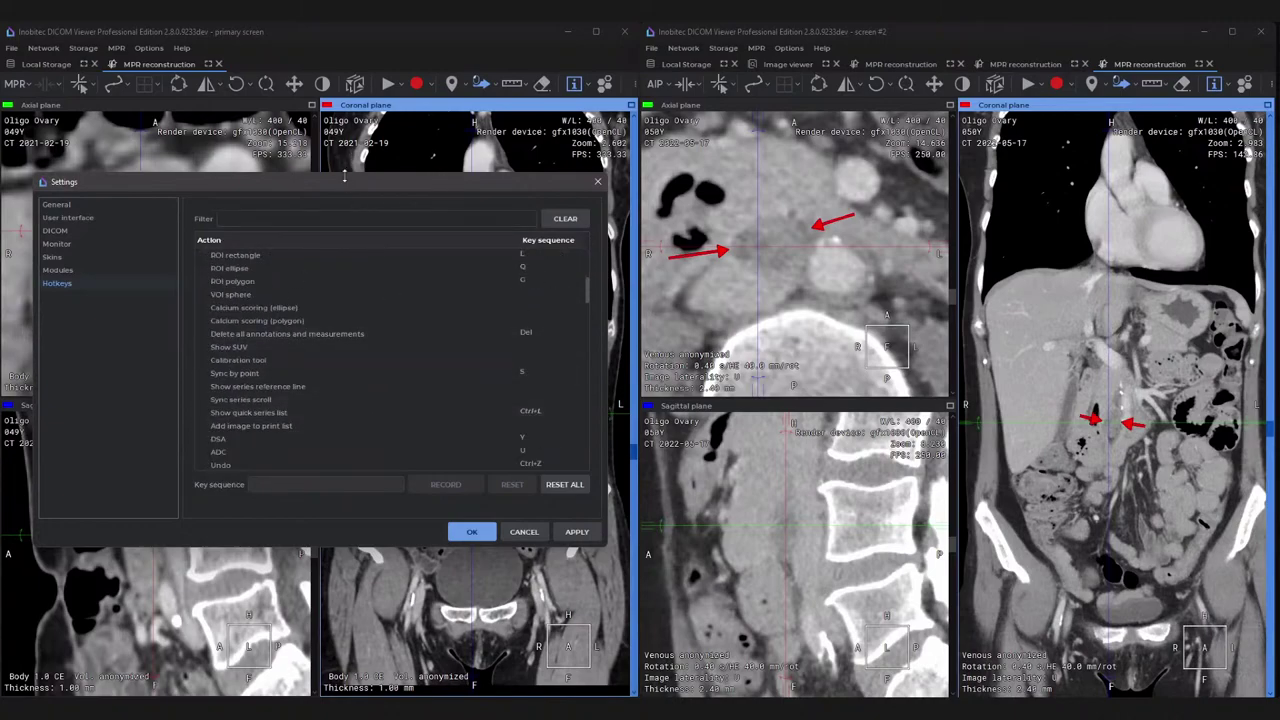
Dismiss the Settings dialog with Cancel.
left_click(524, 532)
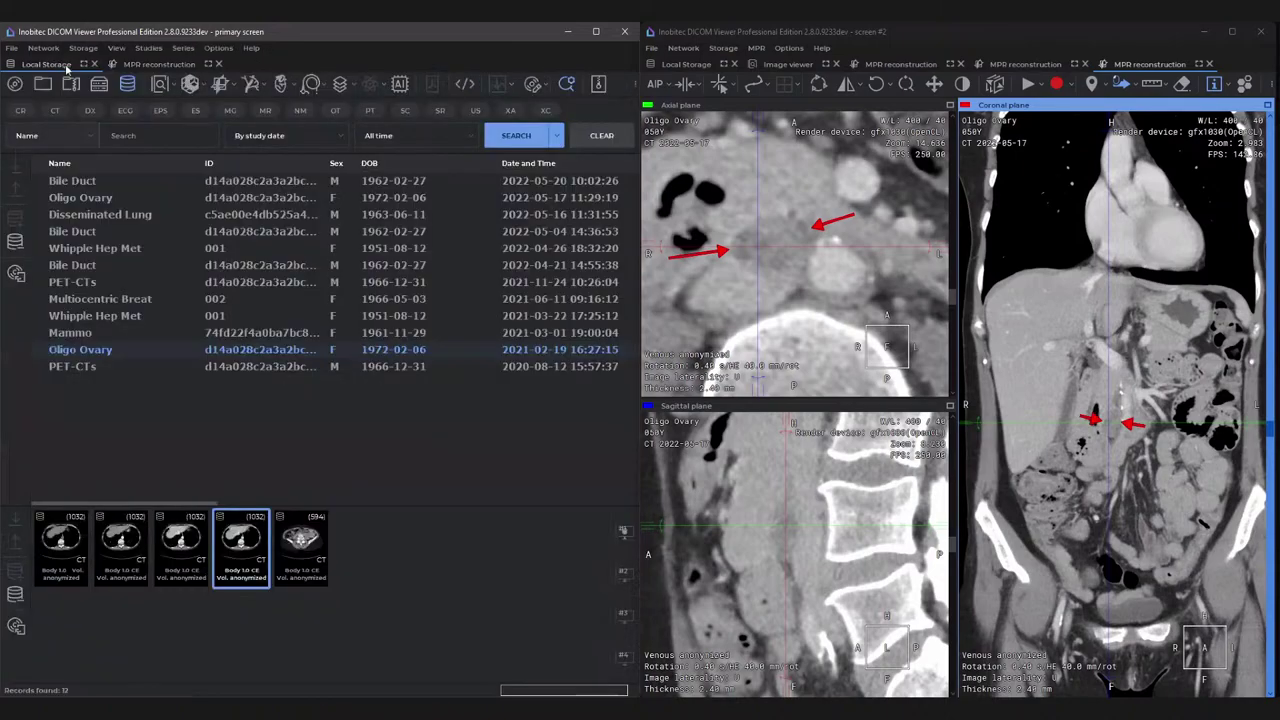
Show Local Storage in both windows and open Multicentric Breat's Venous series in MPR on monitor 2.
left_click(60, 64)
left_click(686, 64)
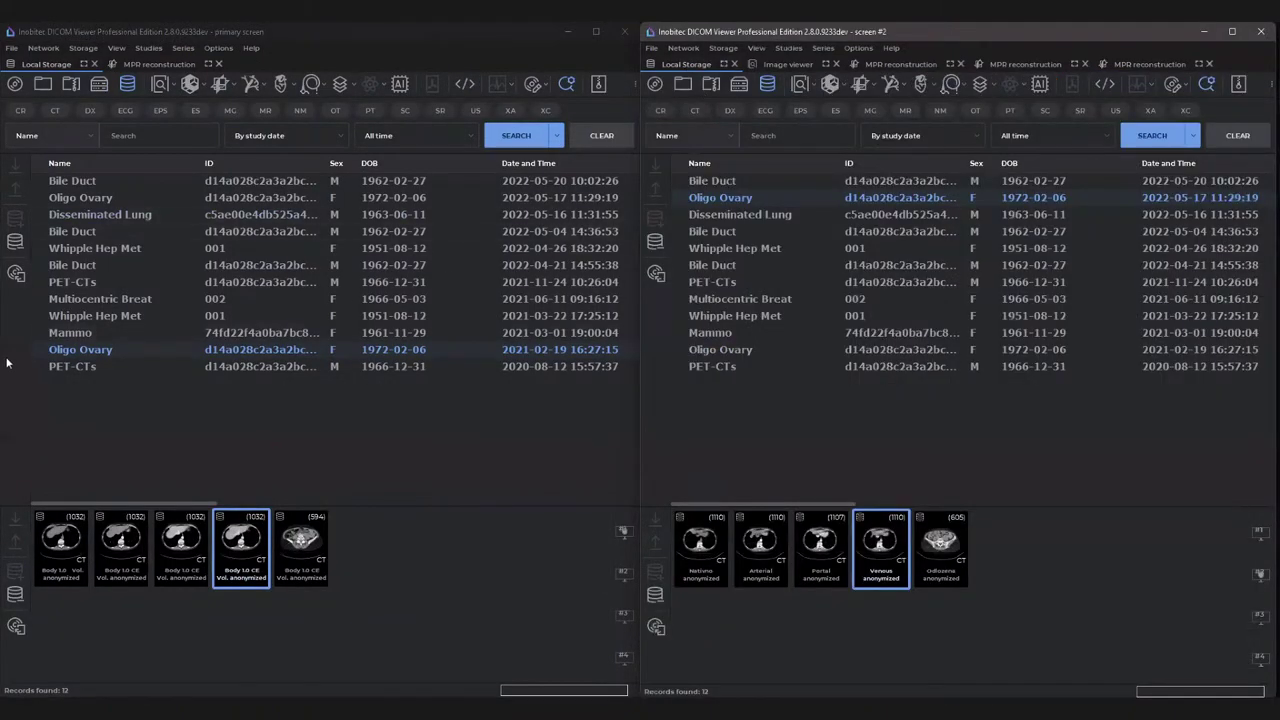
left_click(100, 298)
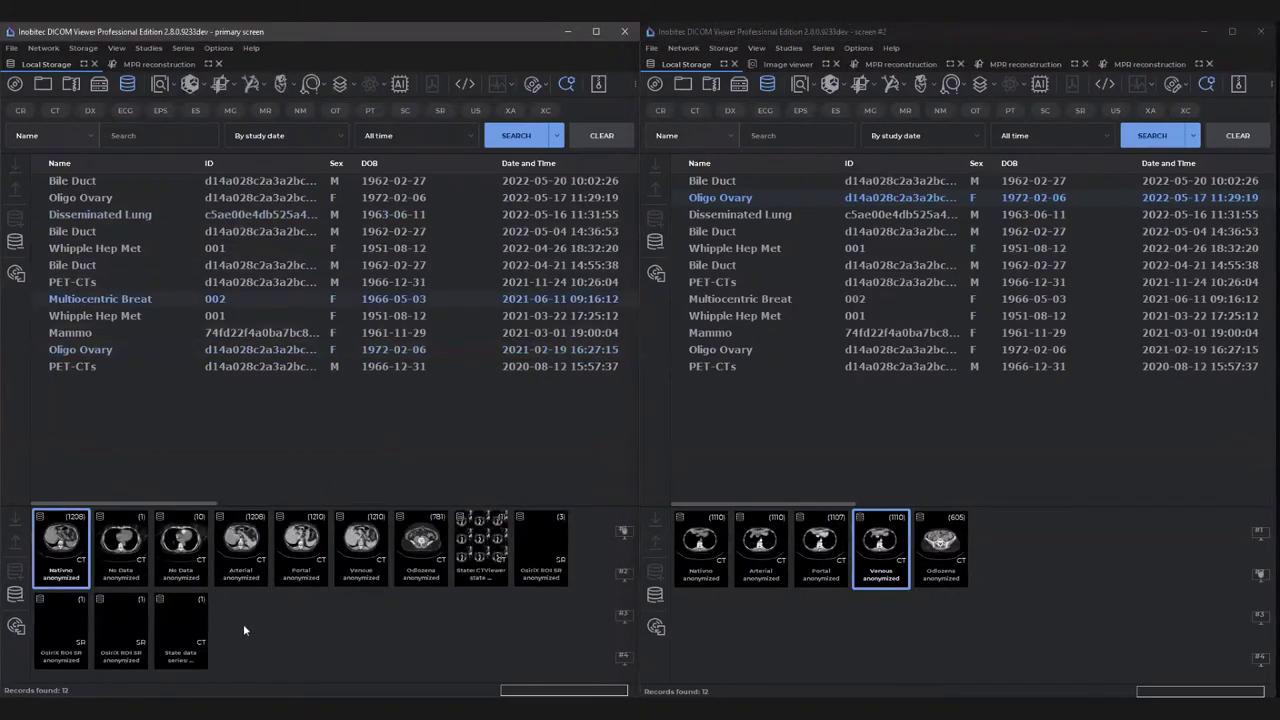
right_click(362, 550)
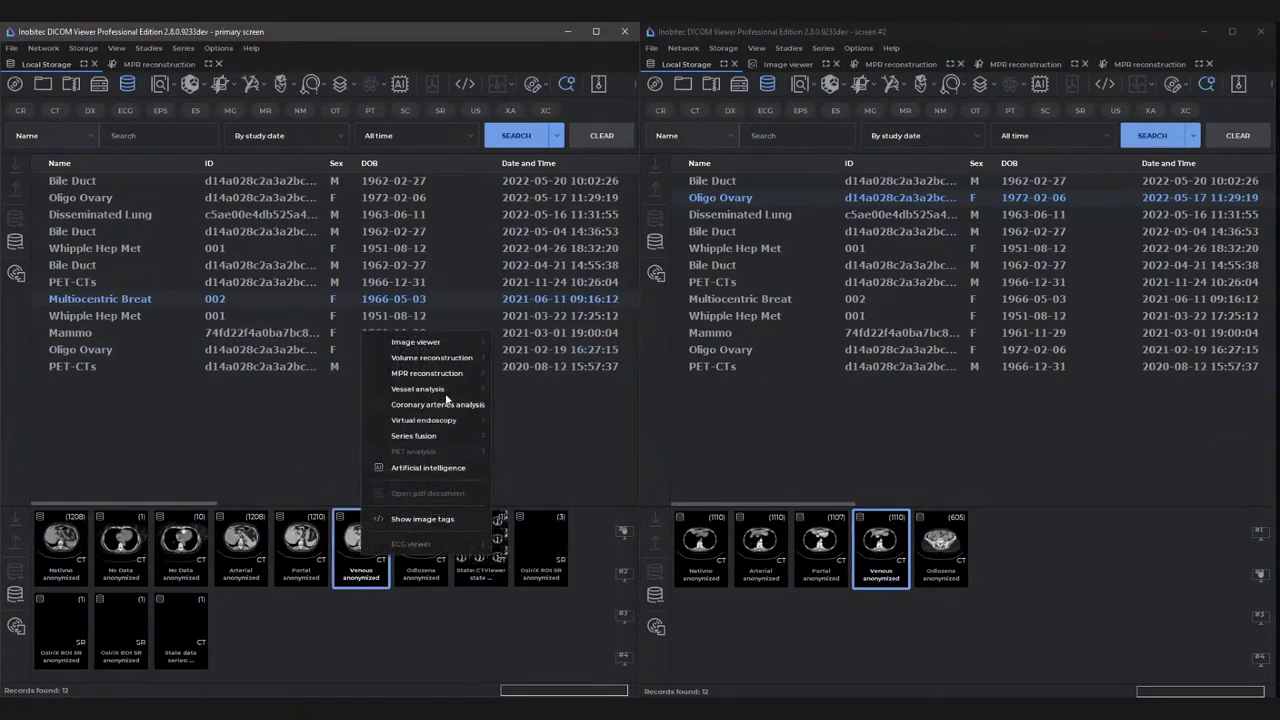
mouse_move(451, 375)
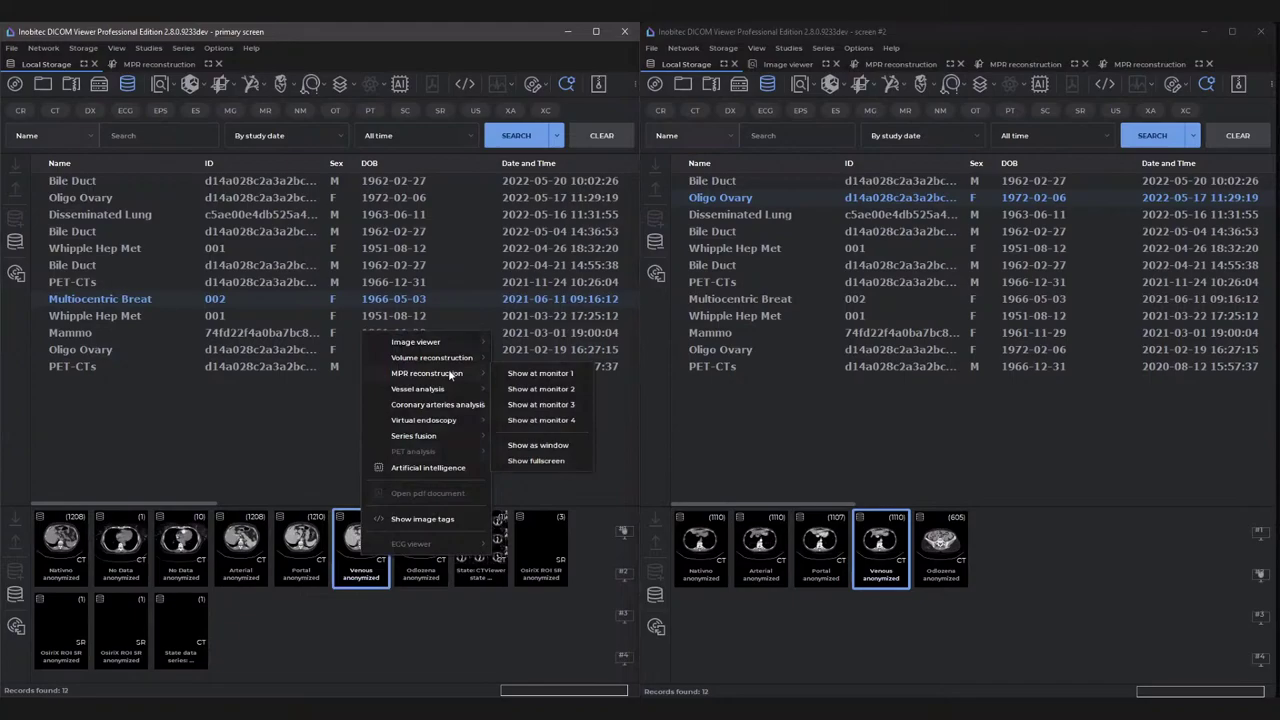
left_click(540, 388)
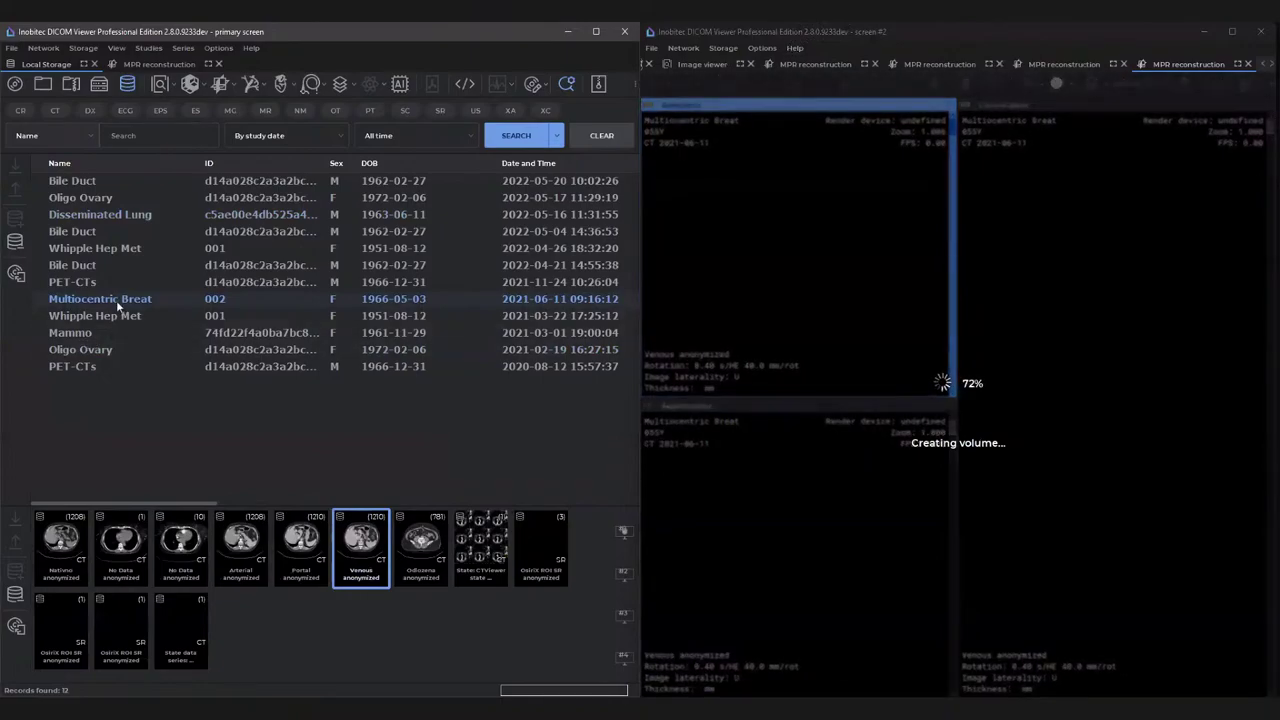
Open the same Venous series in MPR on monitor 1.
right_click(367, 556)
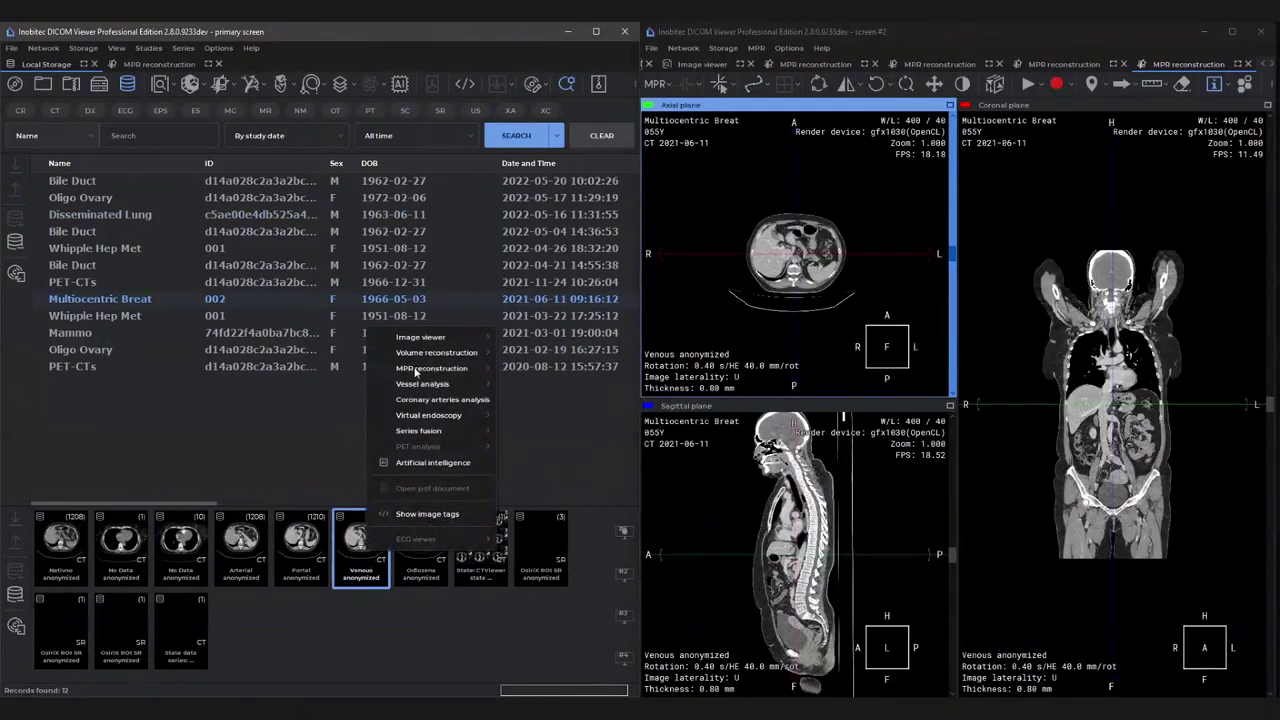
mouse_move(418, 370)
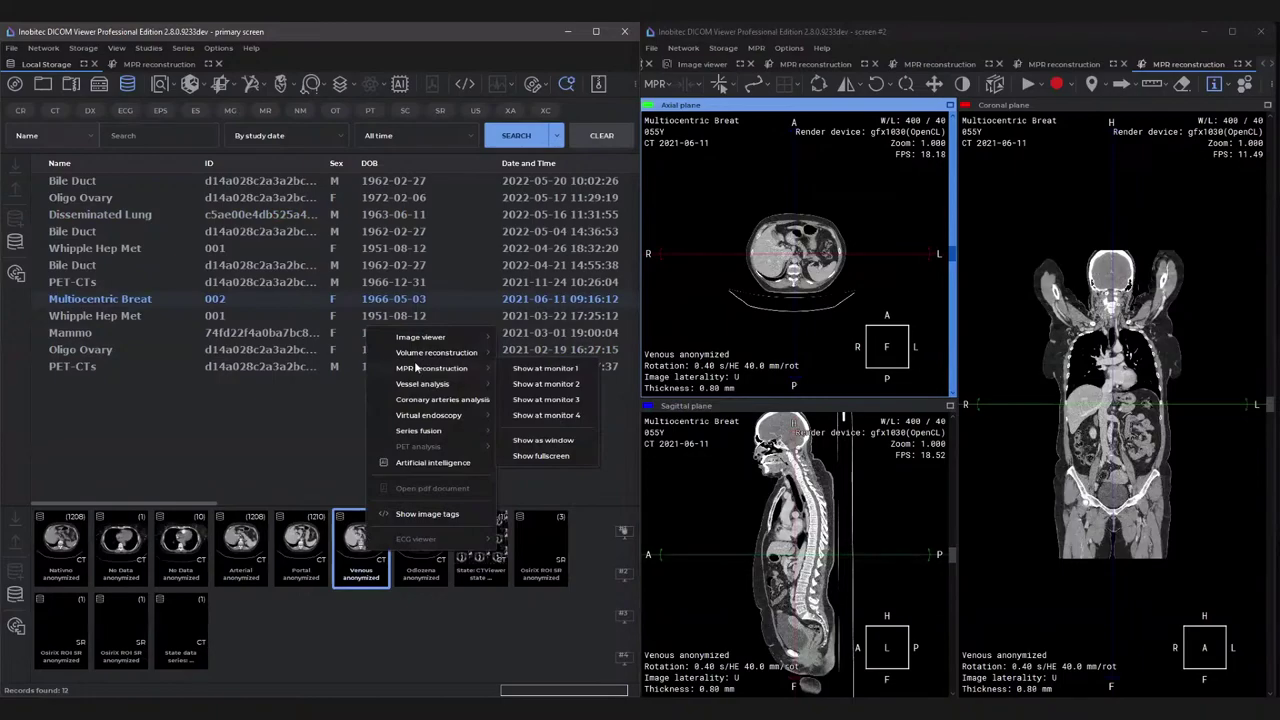
left_click(526, 374)
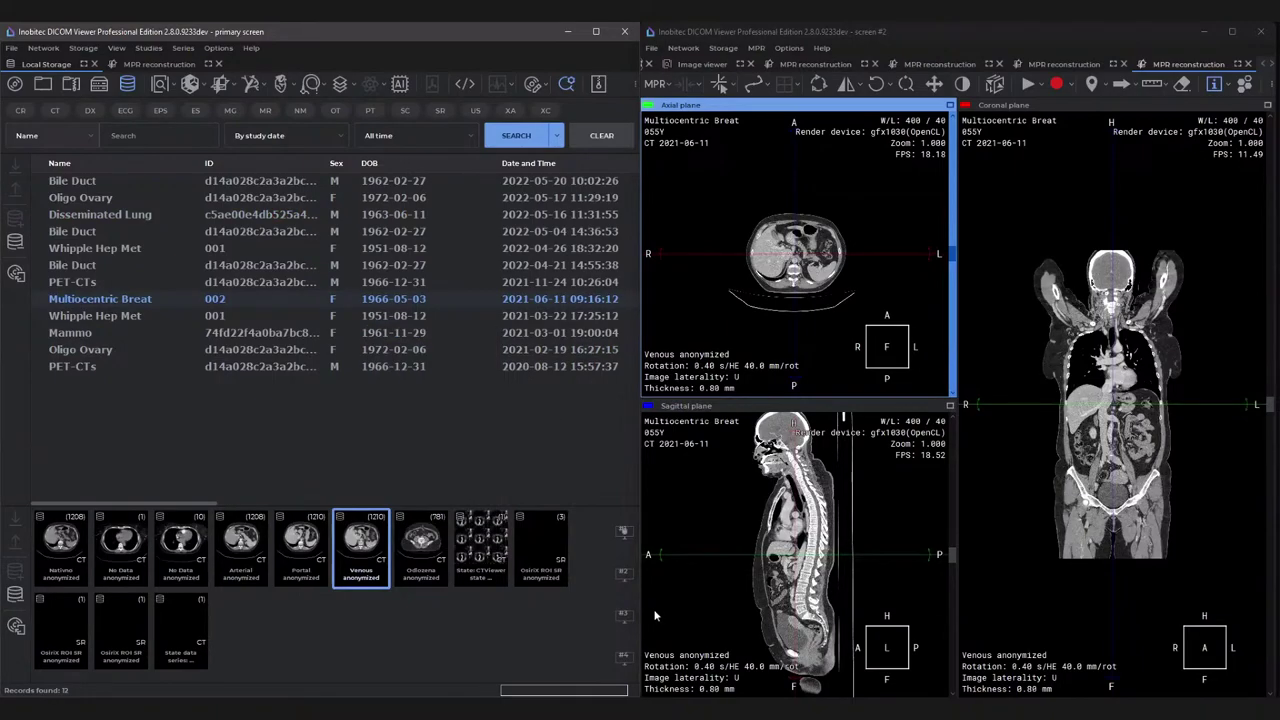
Zoom the axial view onto the breast and reposition the coronal and sagittal planes.
scroll(206, 280, "down", 3)
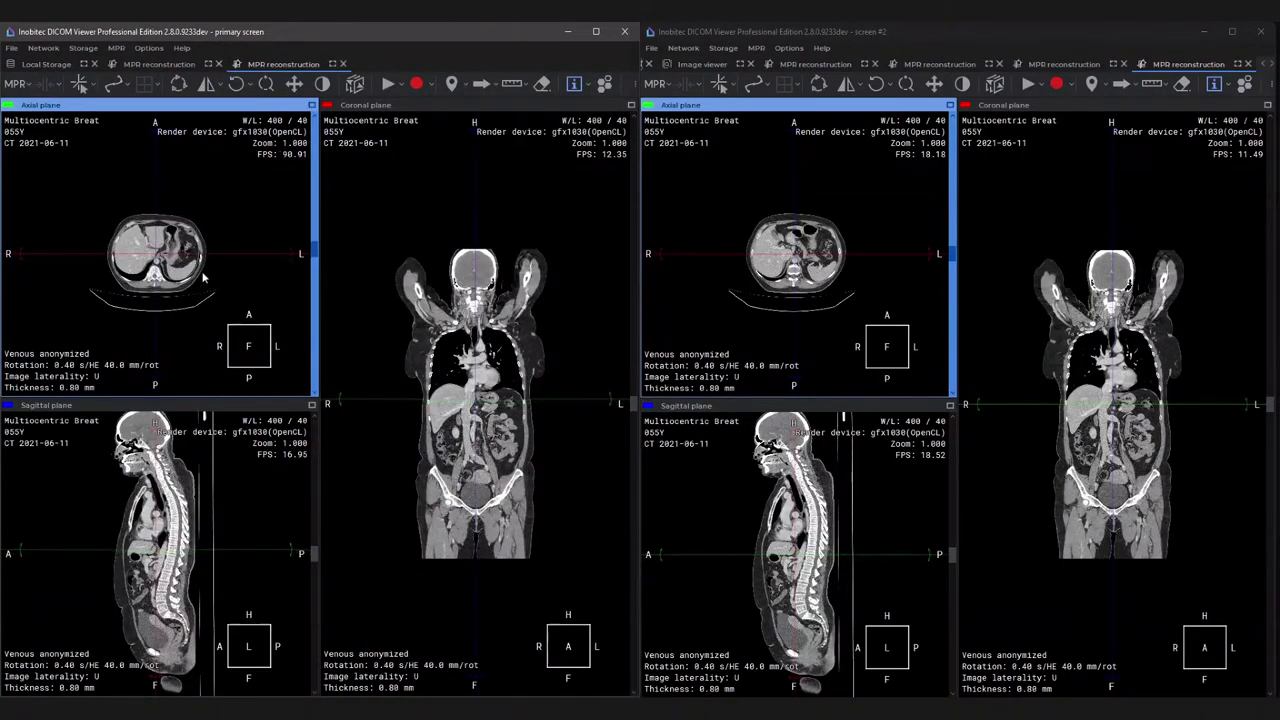
scroll(203, 278, "up", 5, "ctrl")
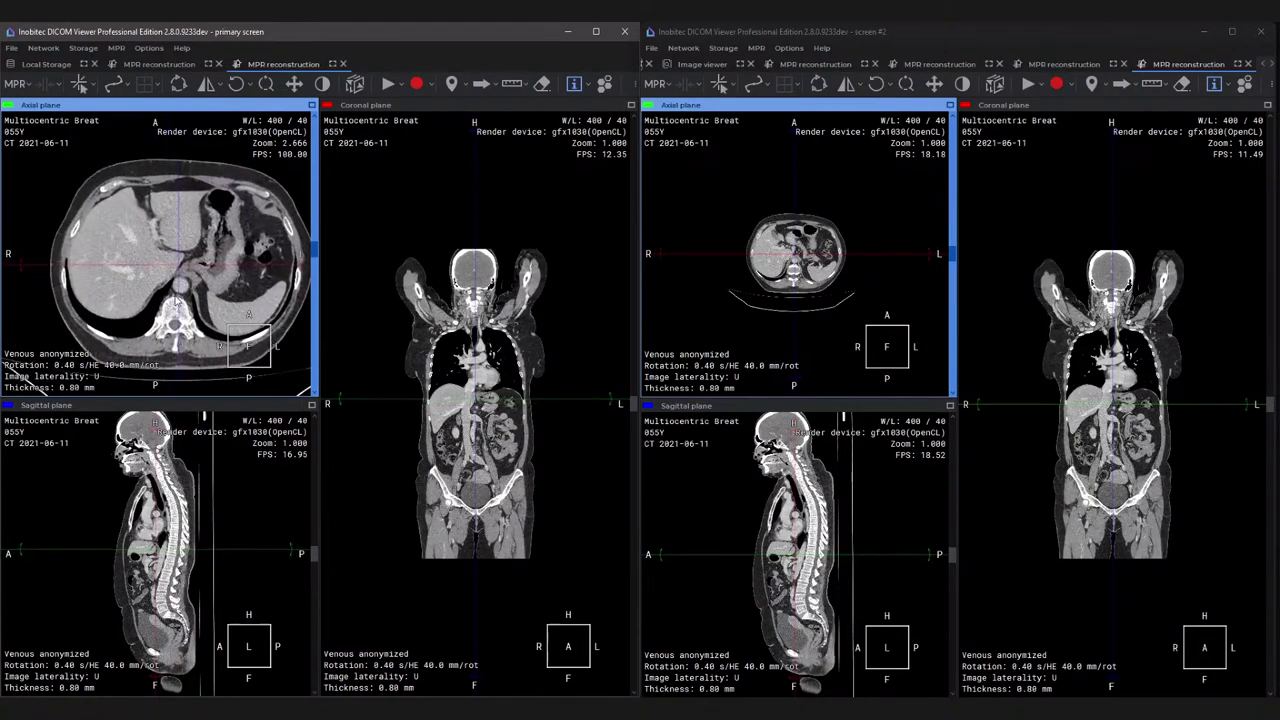
scroll(177, 300, "up", 10)
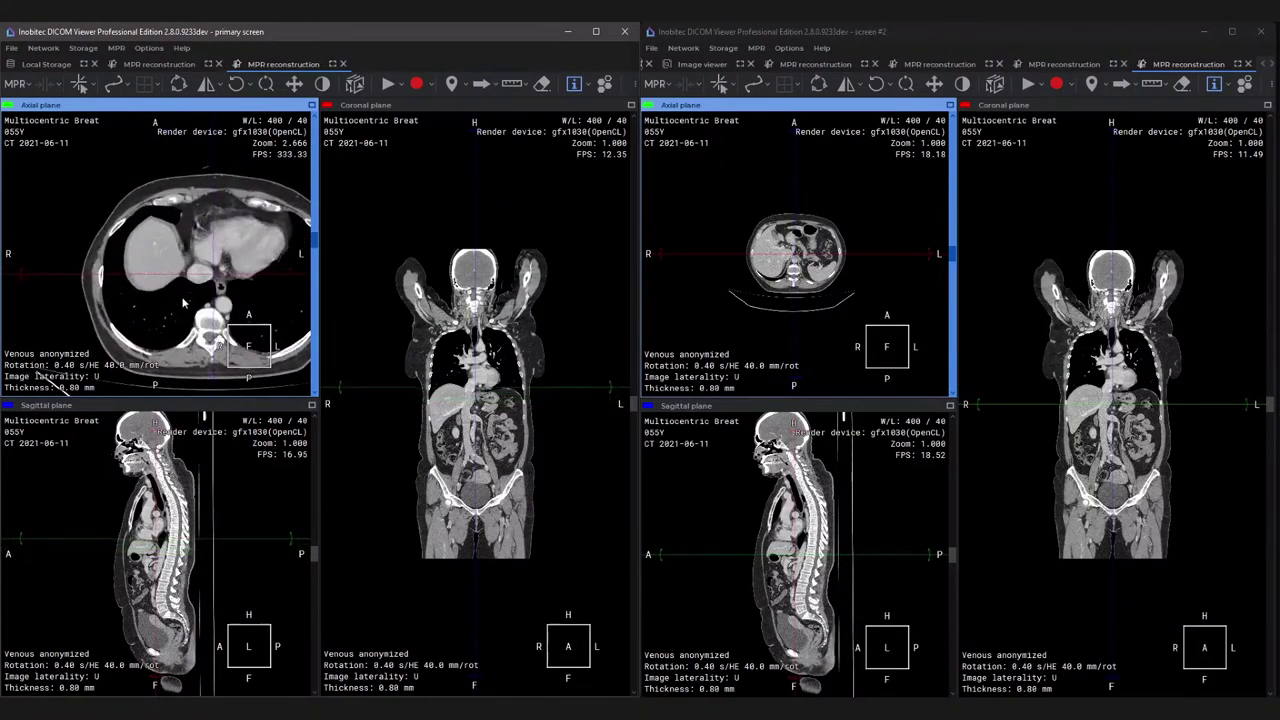
scroll(183, 302, "up", 10)
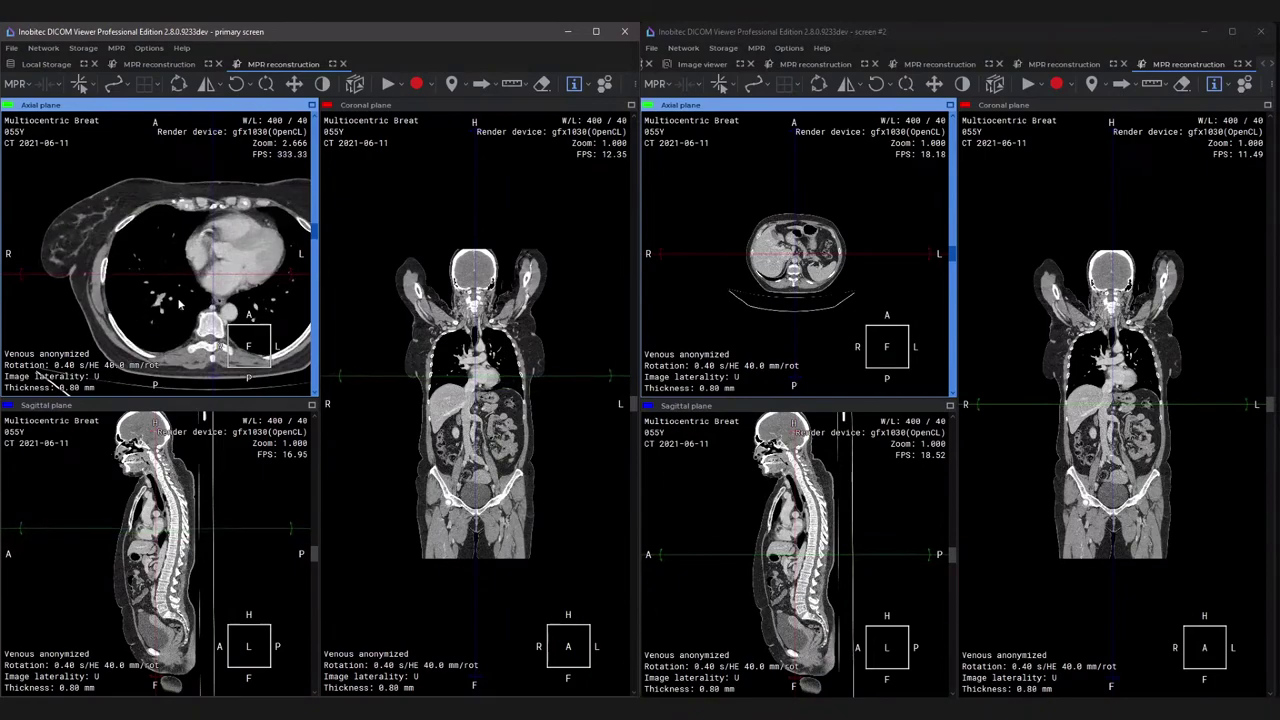
scroll(180, 305, "up", 10)
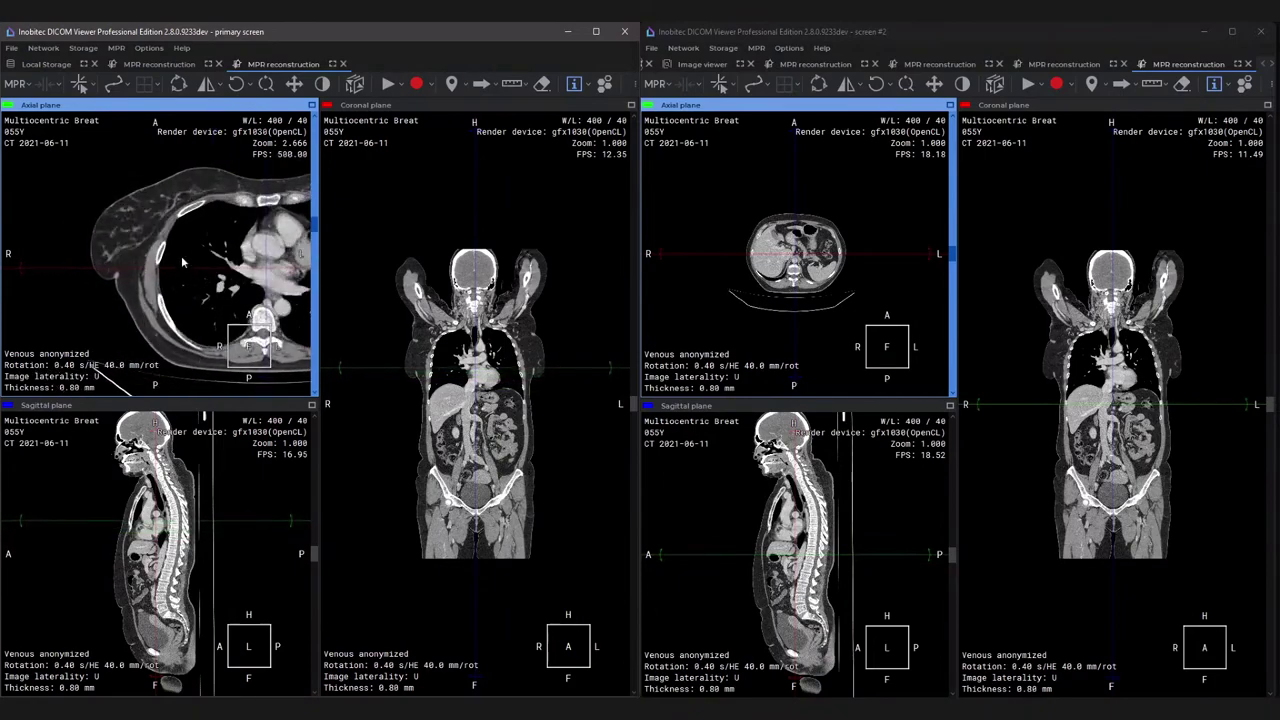
scroll(182, 262, "up", 10)
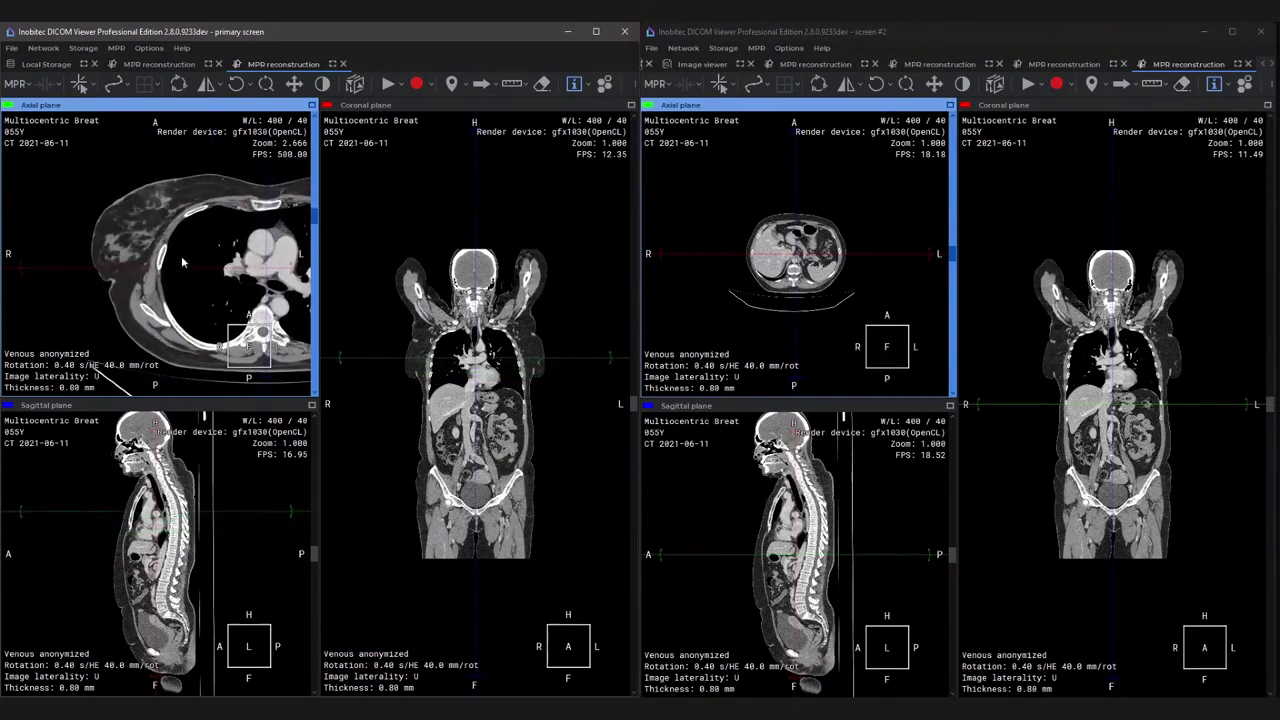
scroll(180, 258, "up", 2)
left_click(145, 238)
left_click(290, 226)
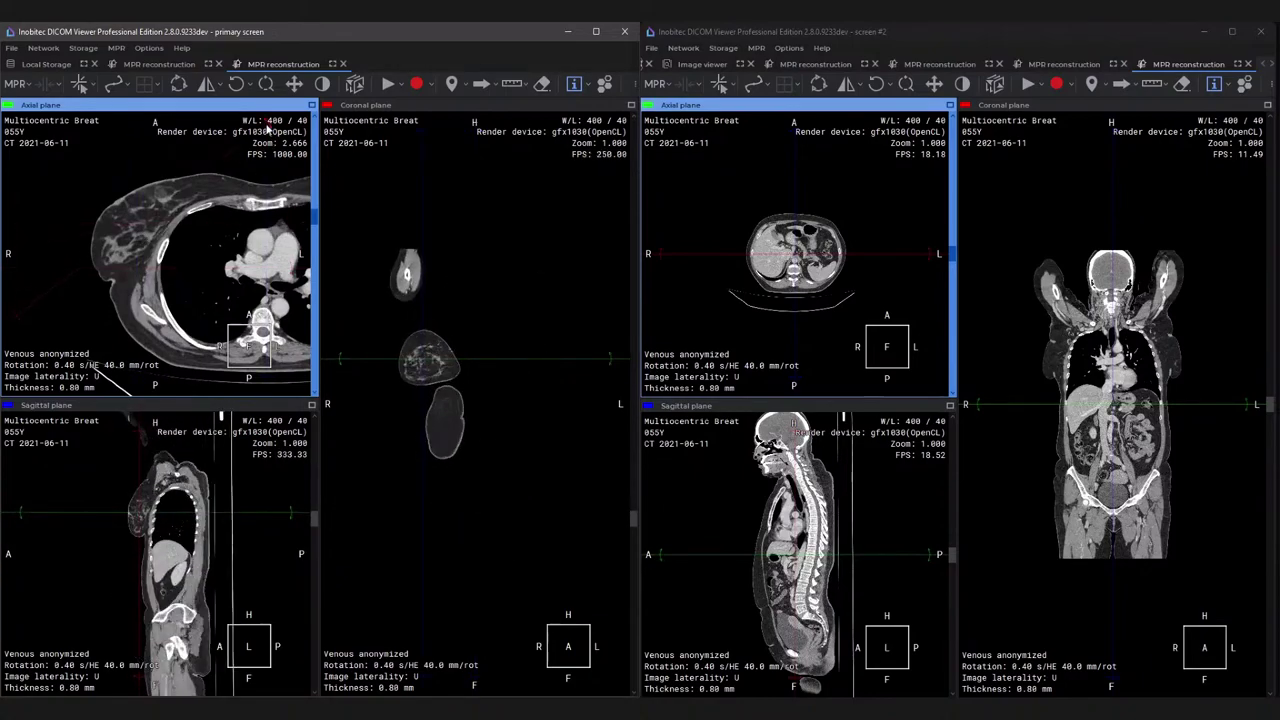
Activate the sagittal plane and adjust its magnification on the breast.
left_click(141, 436)
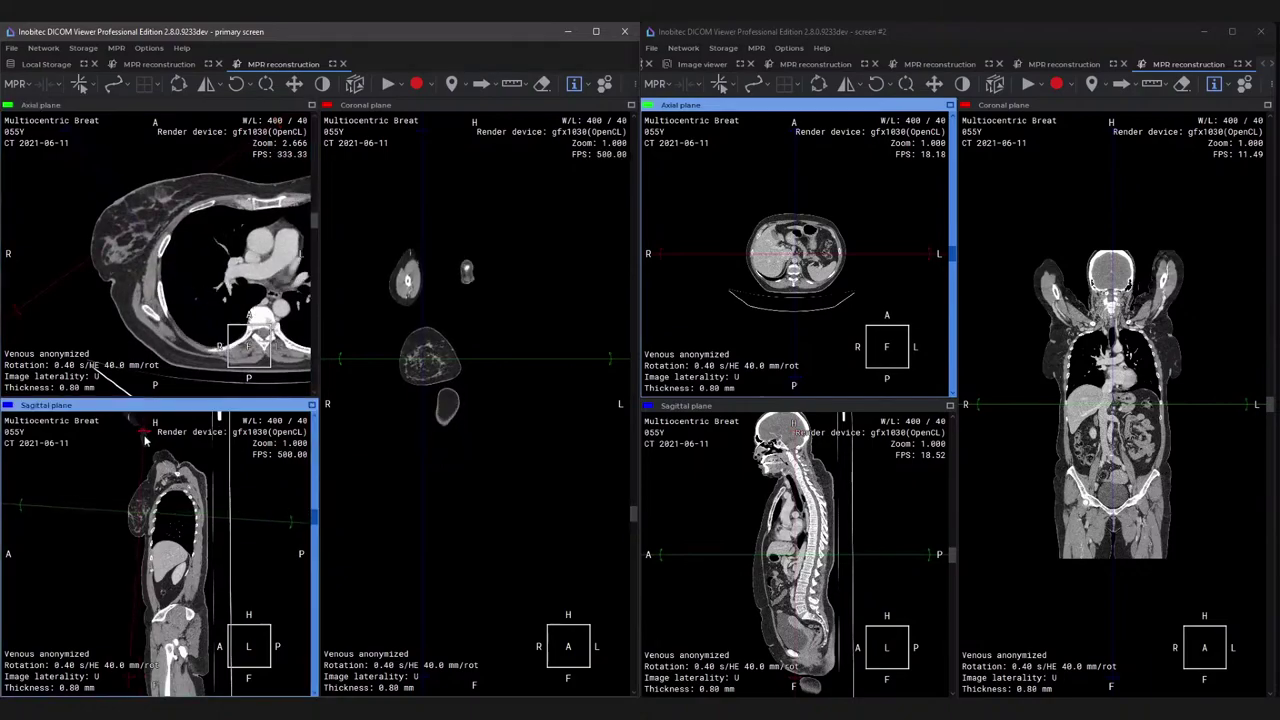
scroll(176, 470, "up", 2)
scroll(176, 470, "up", 5)
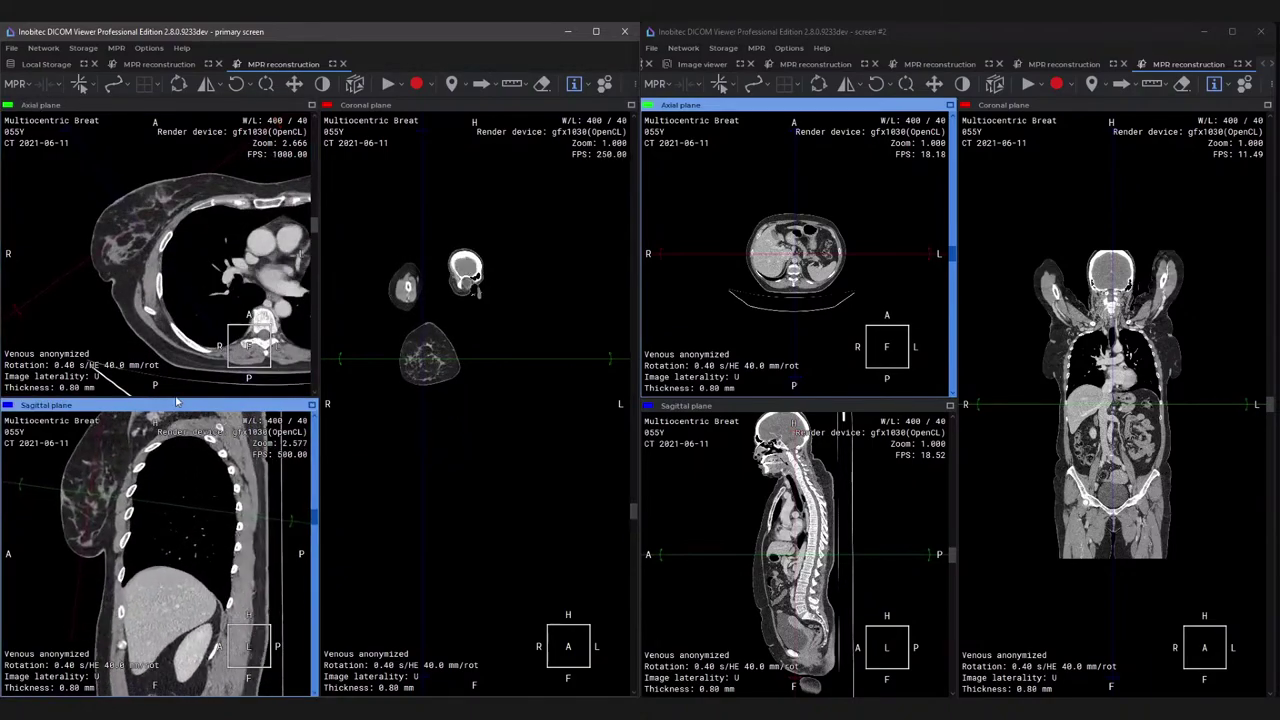
scroll(174, 546, "up", 1)
scroll(158, 570, "down", 8)
scroll(158, 570, "down", 8)
scroll(158, 570, "down", 8)
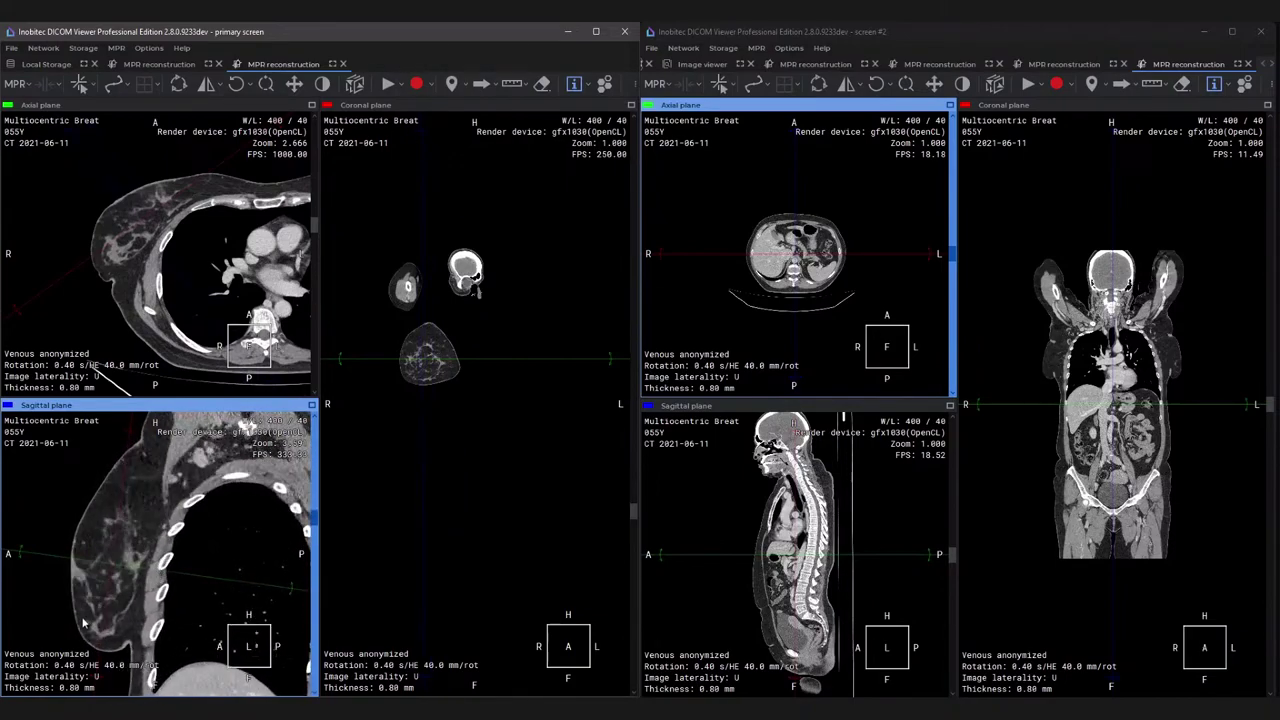
scroll(305, 333, "down", 2)
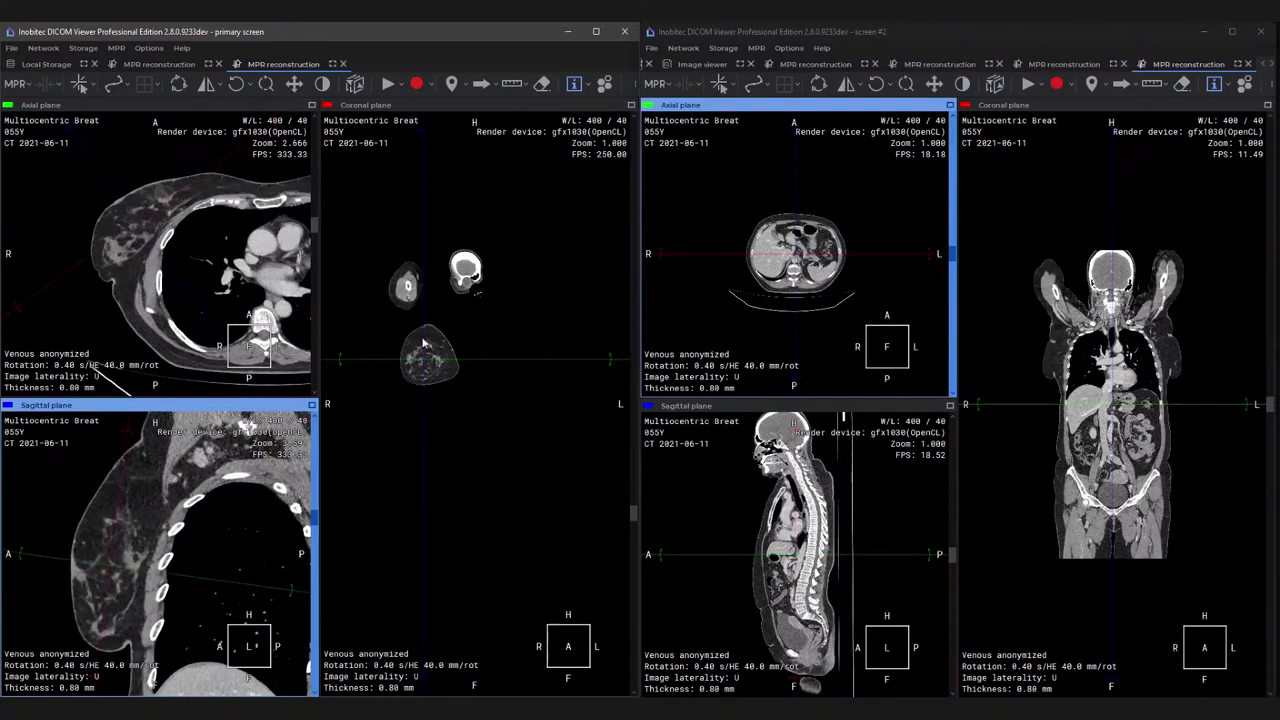
scroll(414, 342, "up", 8, "ctrl")
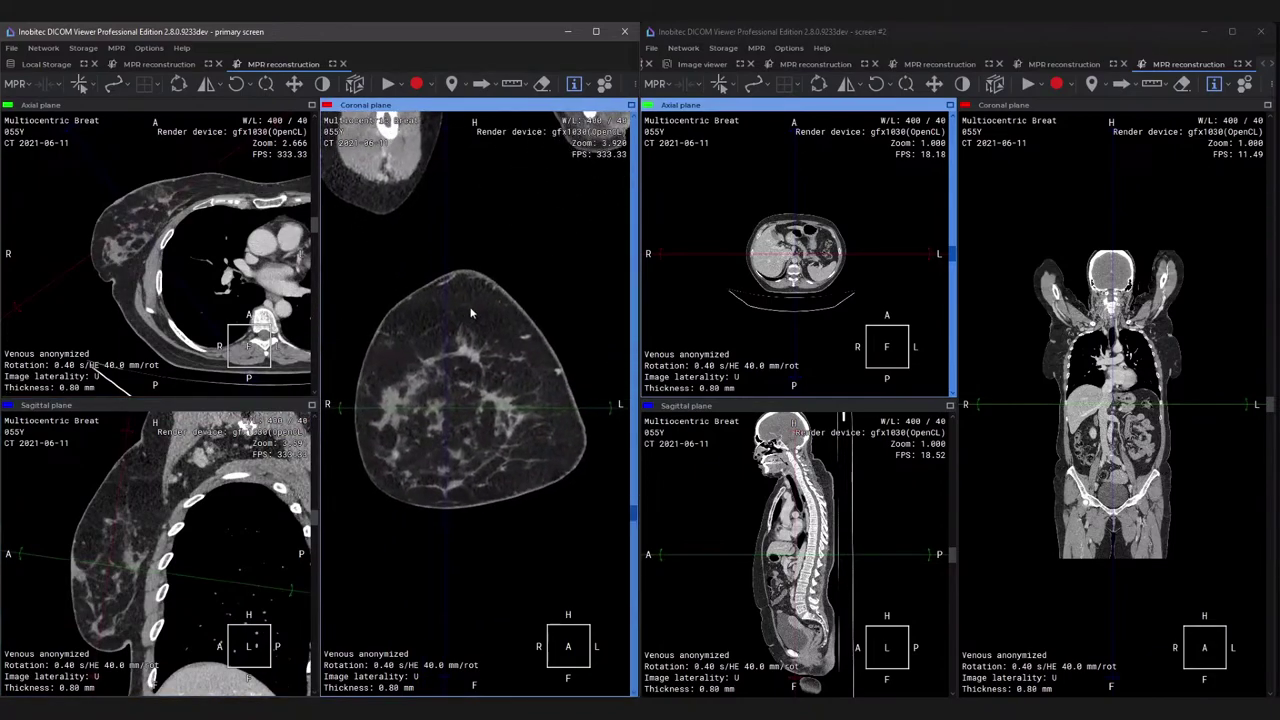
Render the primary screen's views as maximum intensity projection with a 12 mm slab thickness.
left_click(16, 83)
left_click(30, 123)
left_click(44, 84)
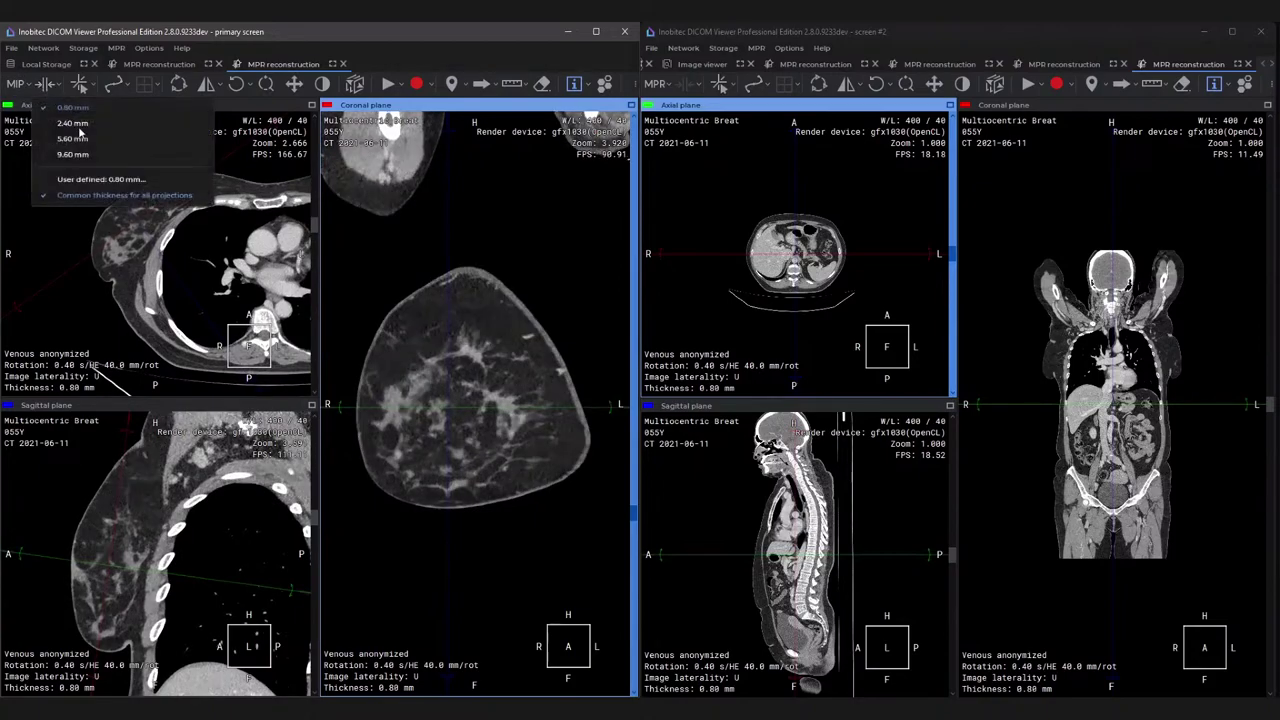
left_click(116, 179)
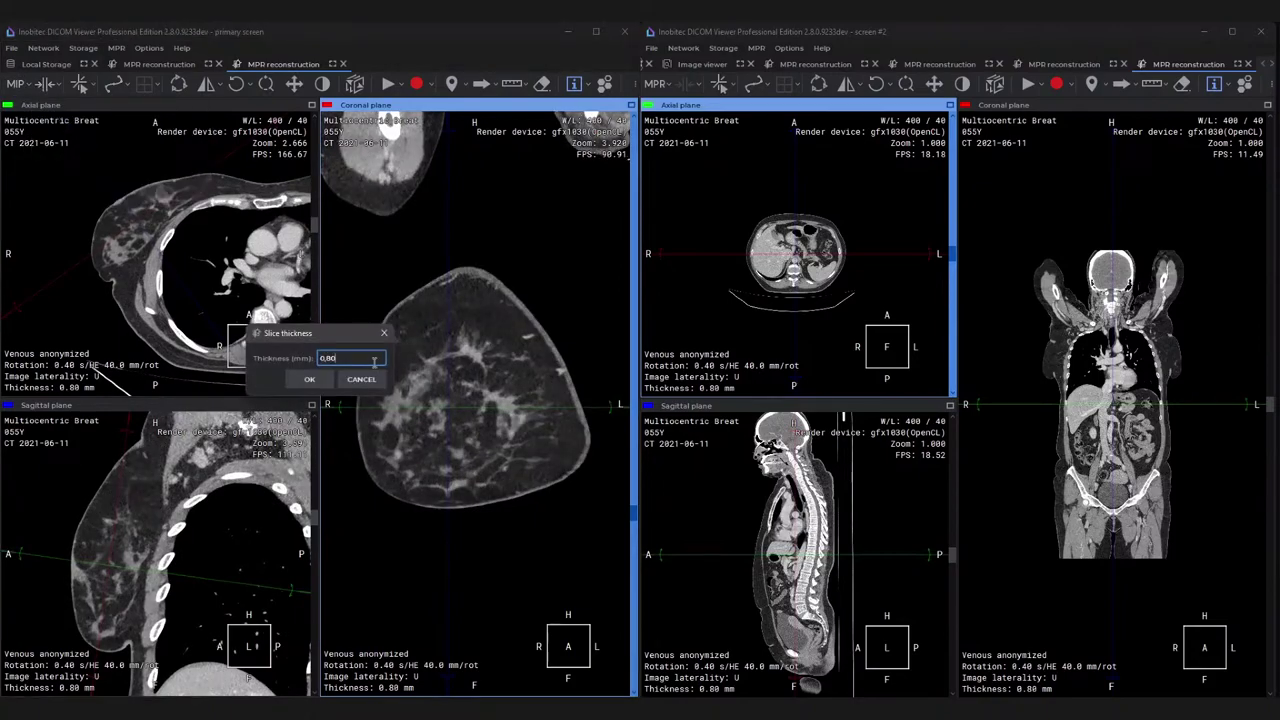
key("ctrl+a")
type("12")
key("Return")
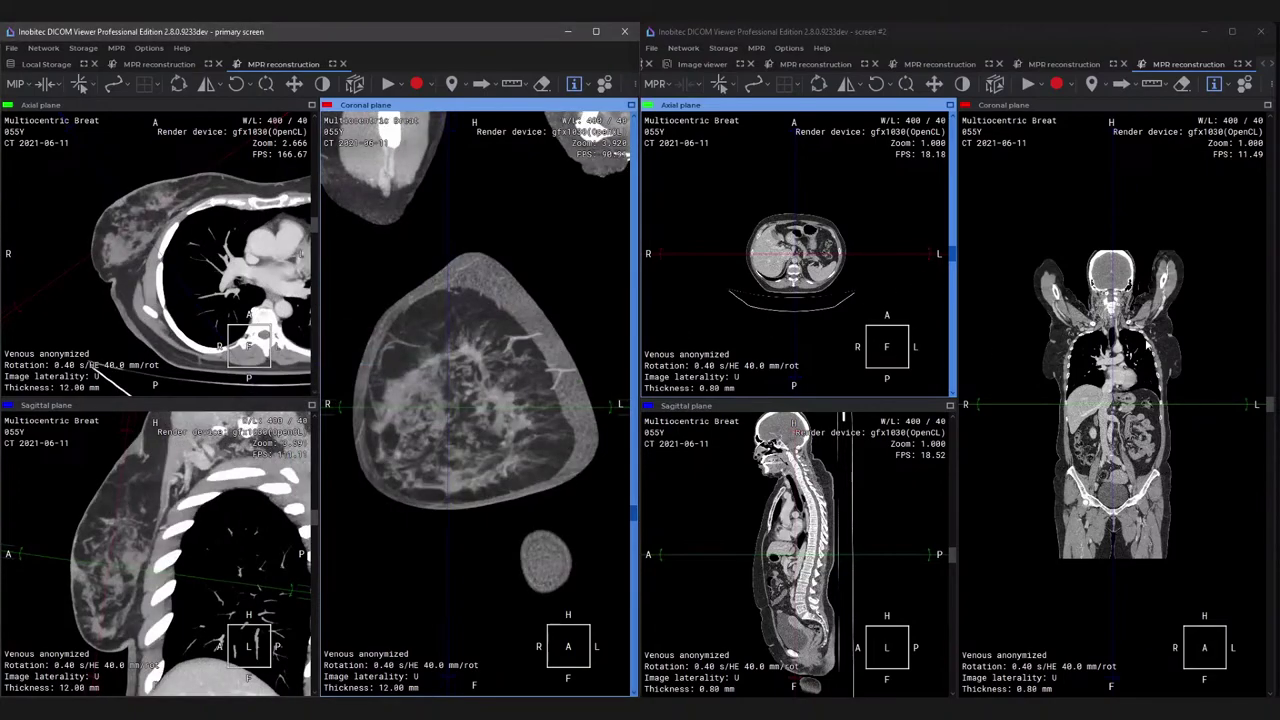
Tilt the second screen's crosshair into oblique planes and zoom its coronal view onto the breast.
left_click(1168, 354)
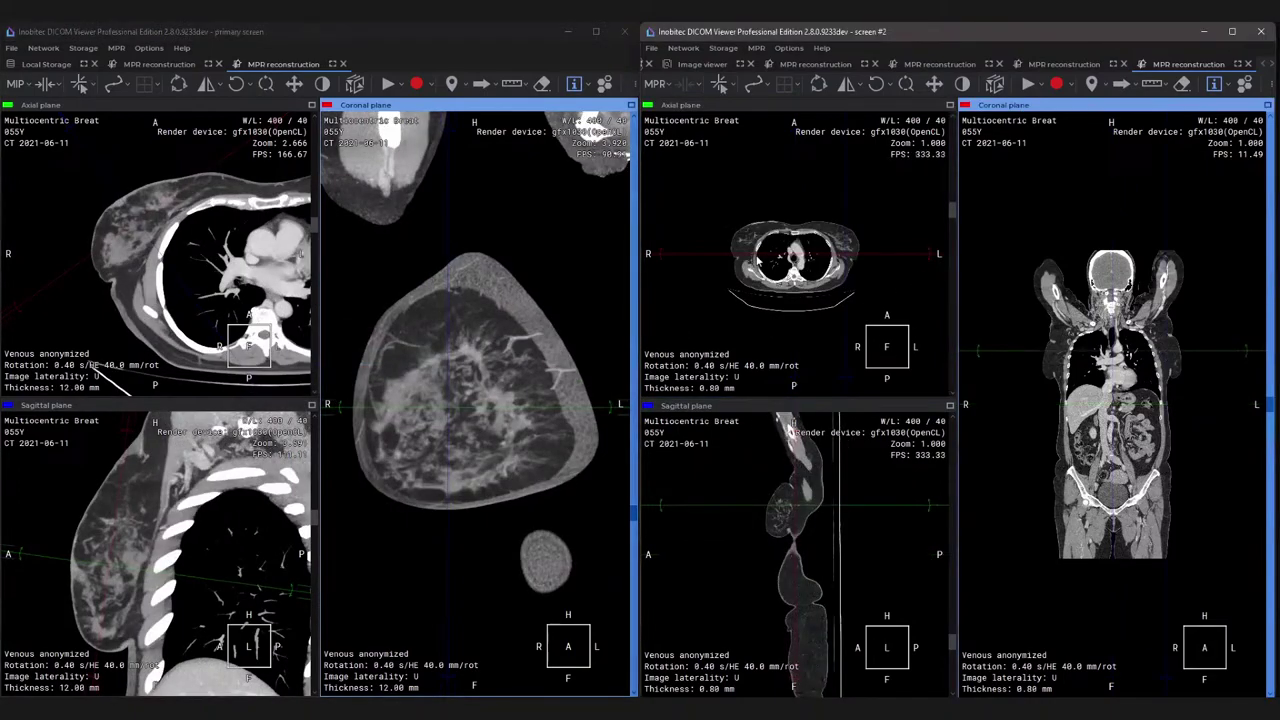
left_click(848, 245)
left_click_drag(928, 243, 912, 298)
left_click(776, 593)
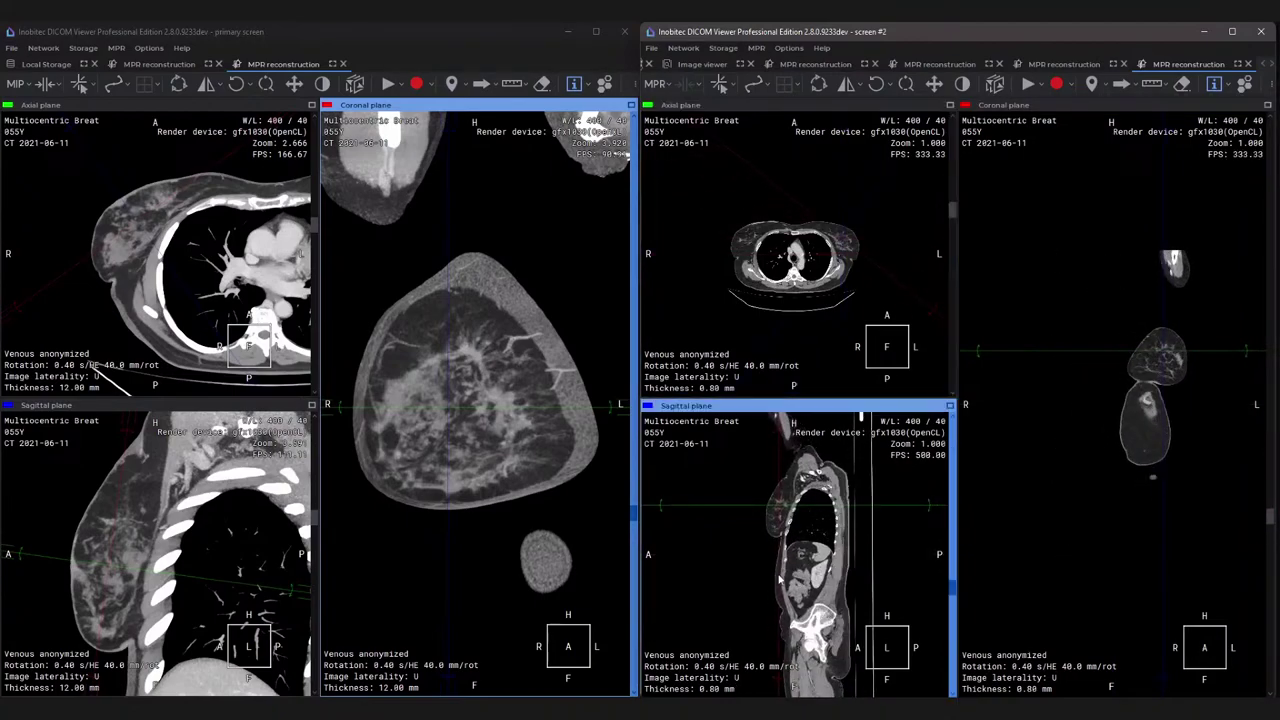
scroll(757, 597, "up", 5)
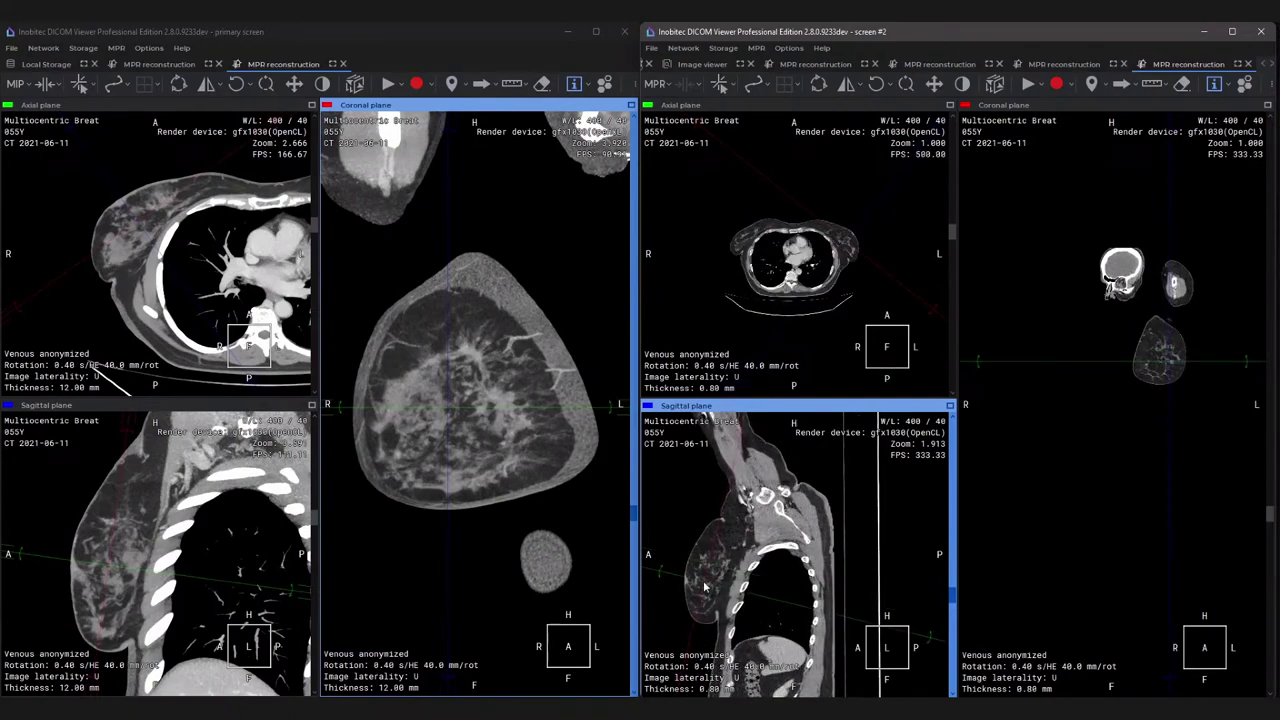
right_click_drag(1157, 351, 1192, 167)
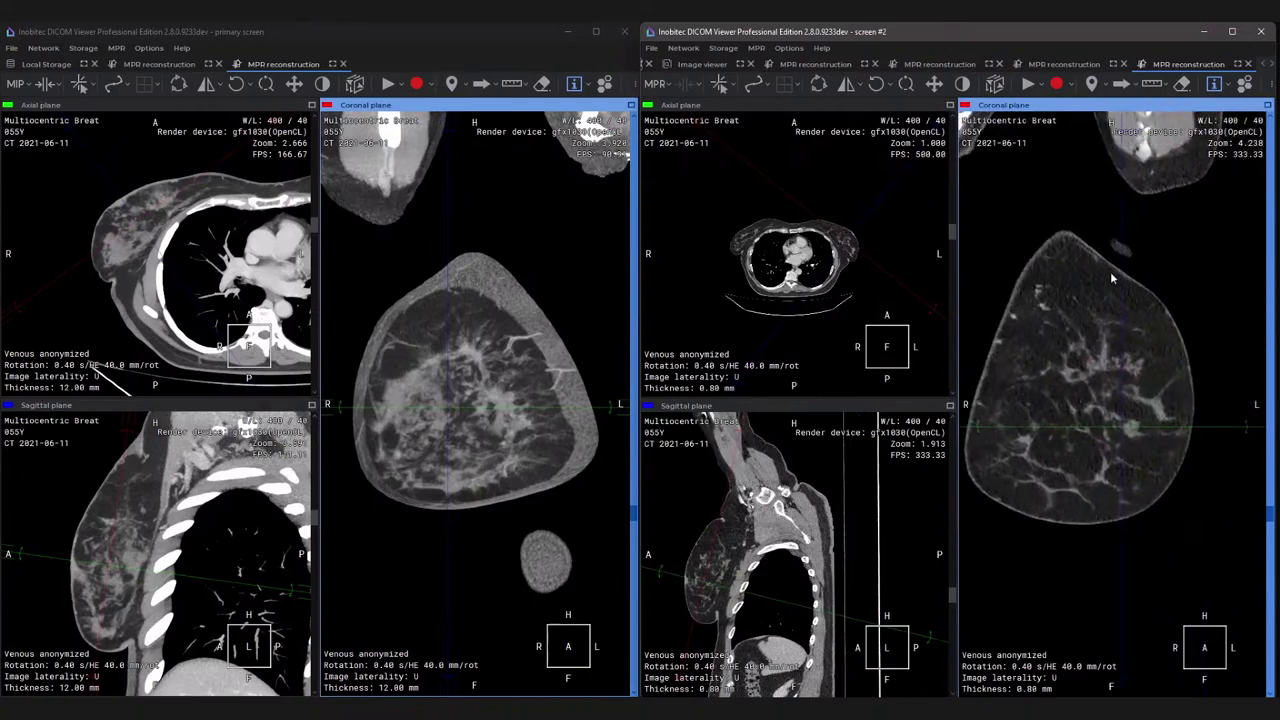
left_click(922, 320)
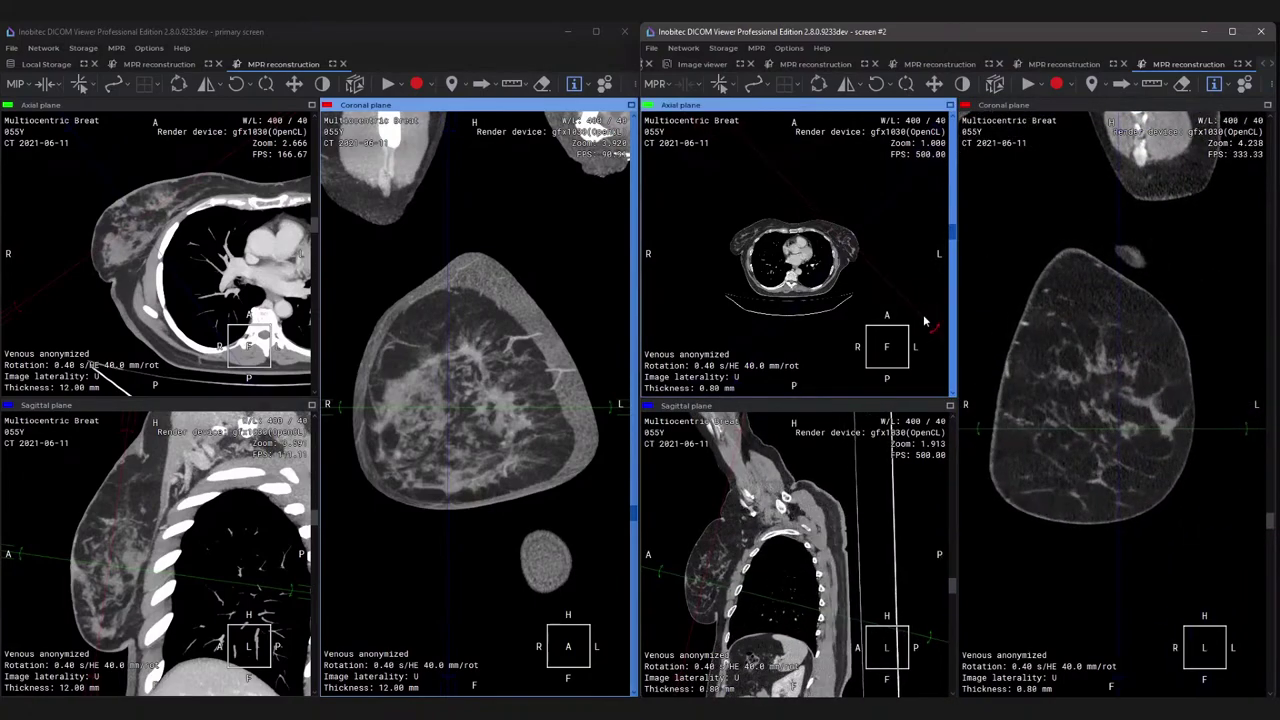
left_click(843, 243)
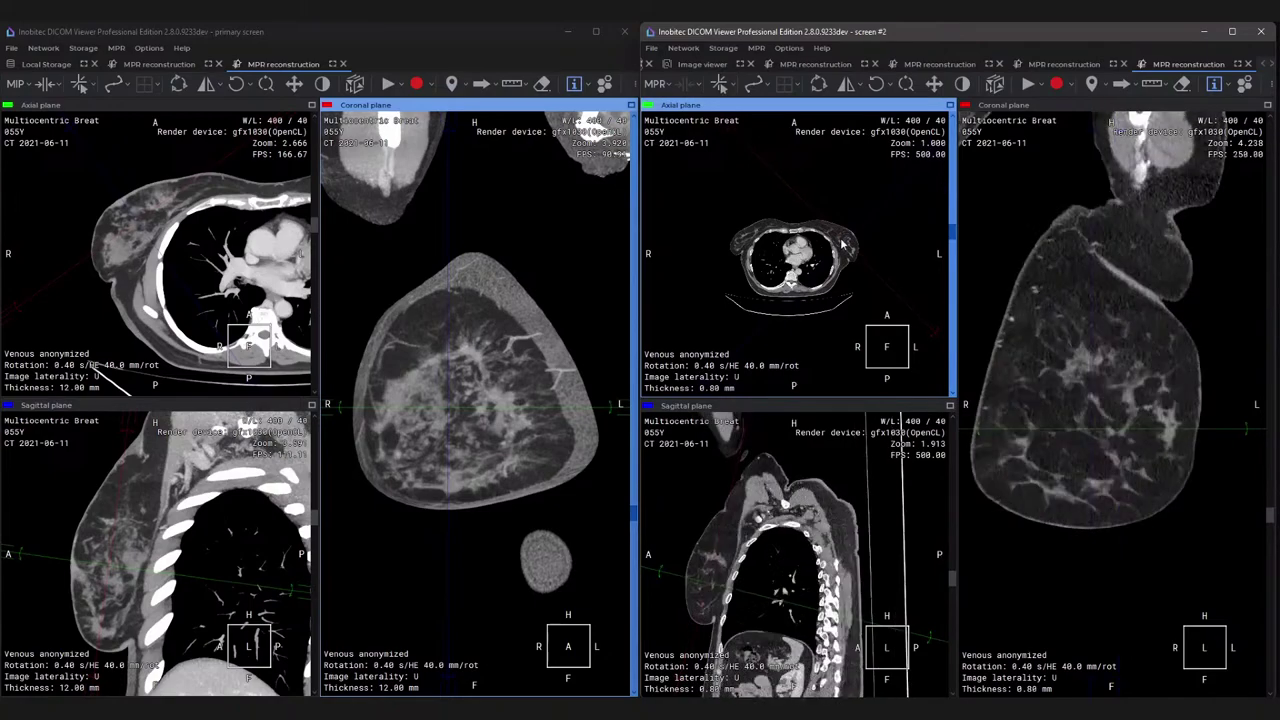
left_click(1008, 380)
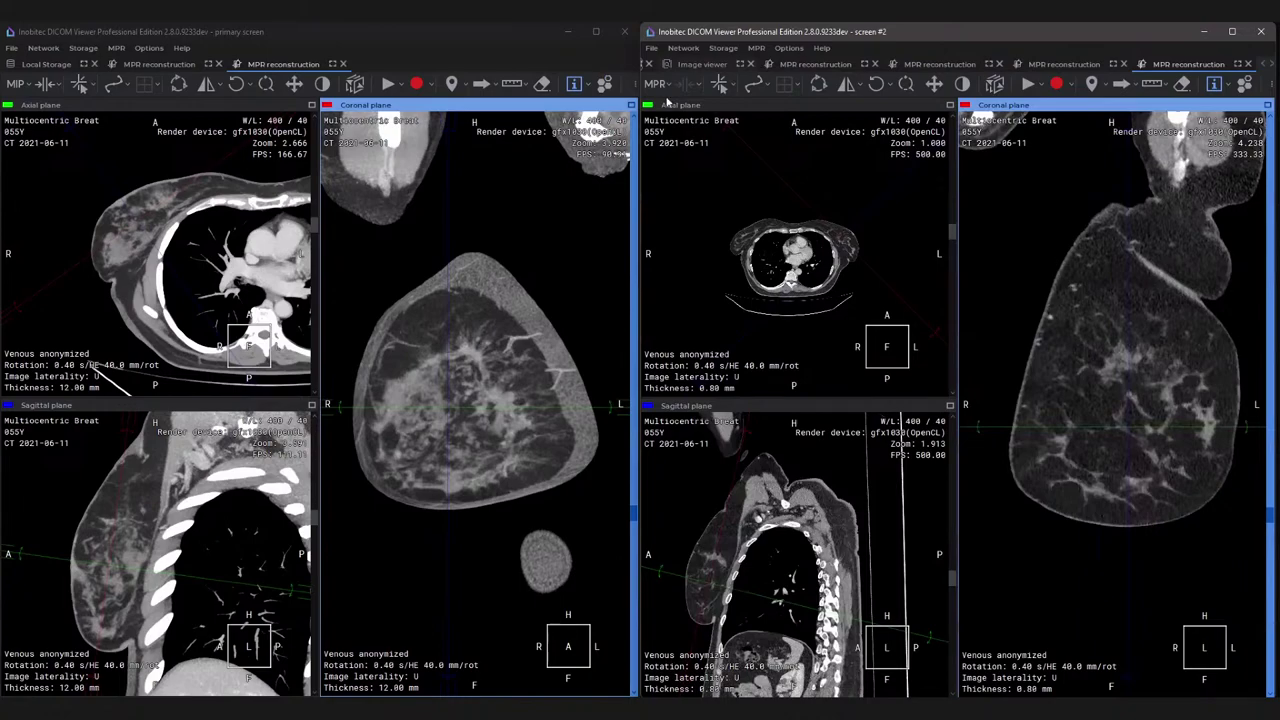
Set the second screen's MIP slab thickness to a user-defined 12 mm.
left_click(688, 84)
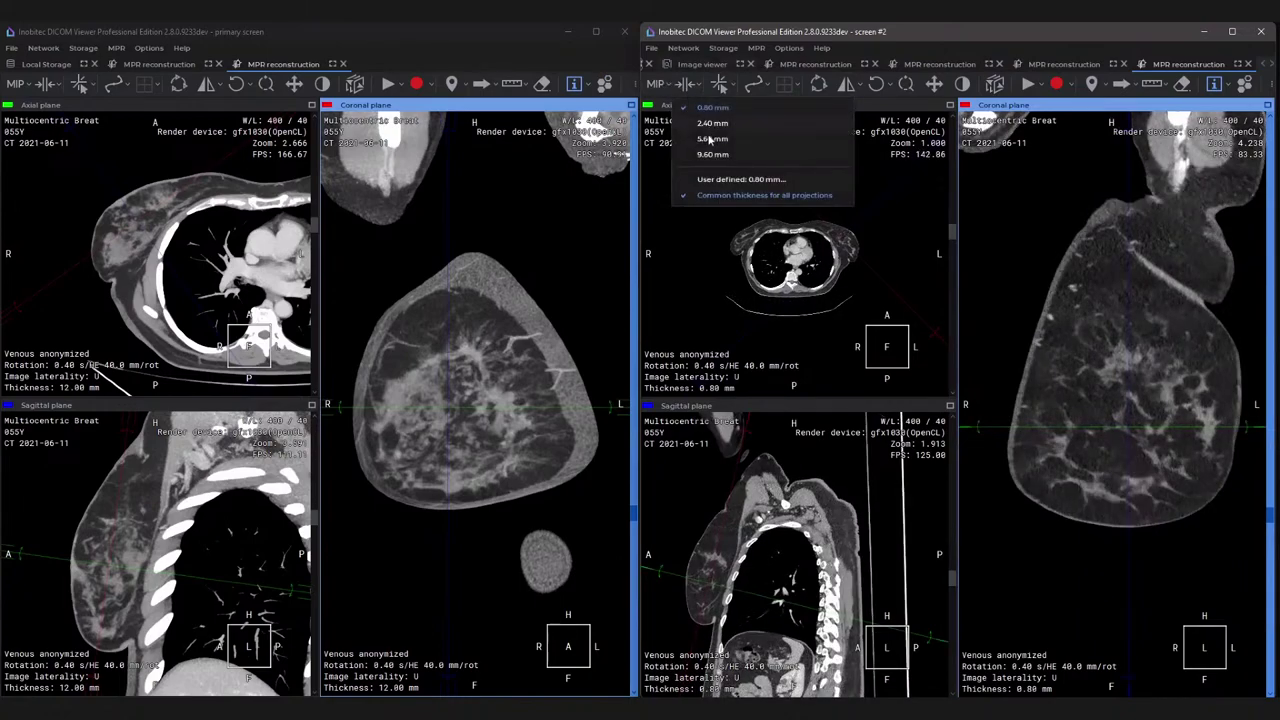
left_click(721, 179)
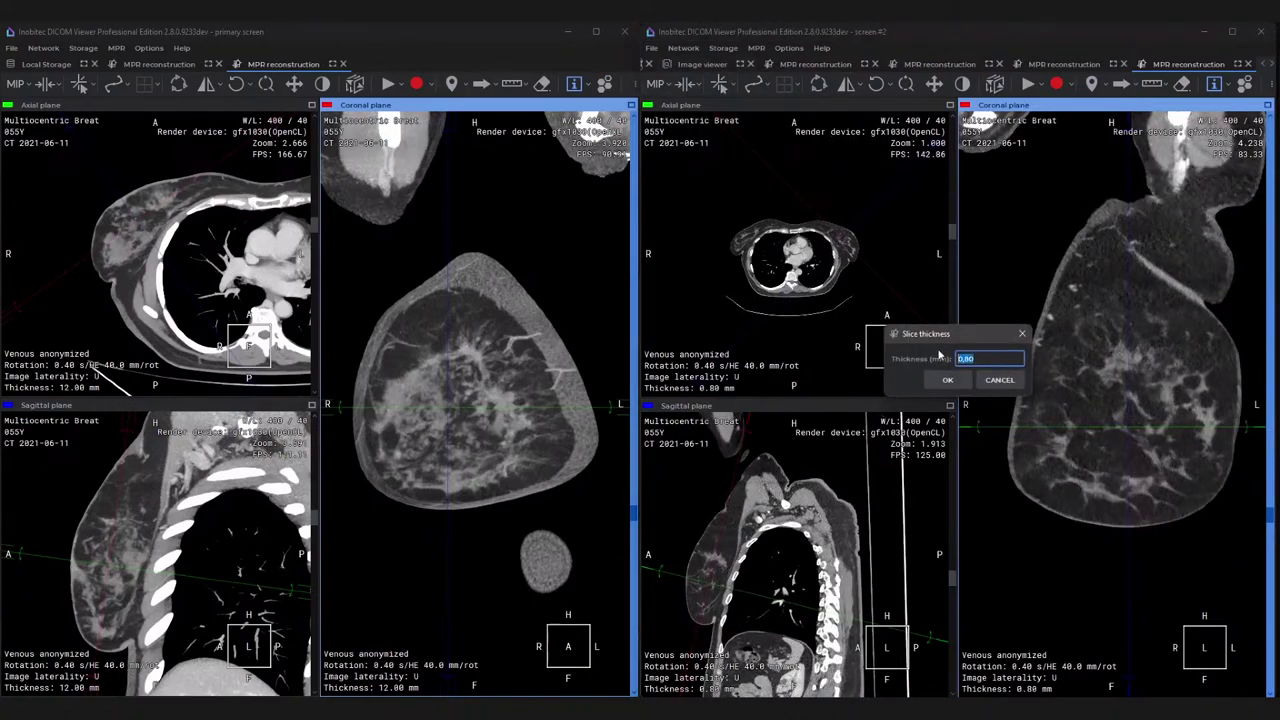
type("12")
key("Return")
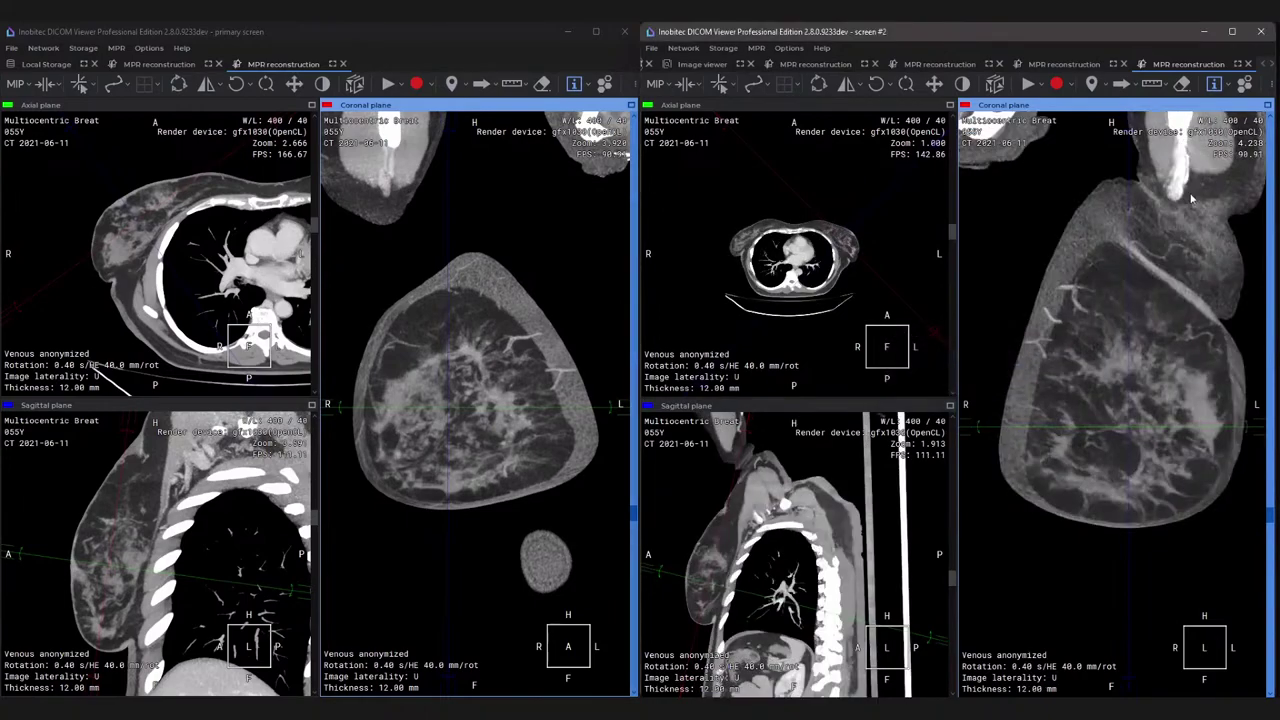
Maximize the coronal view on both screens and magnify the left breast image slightly.
double_click(1086, 127)
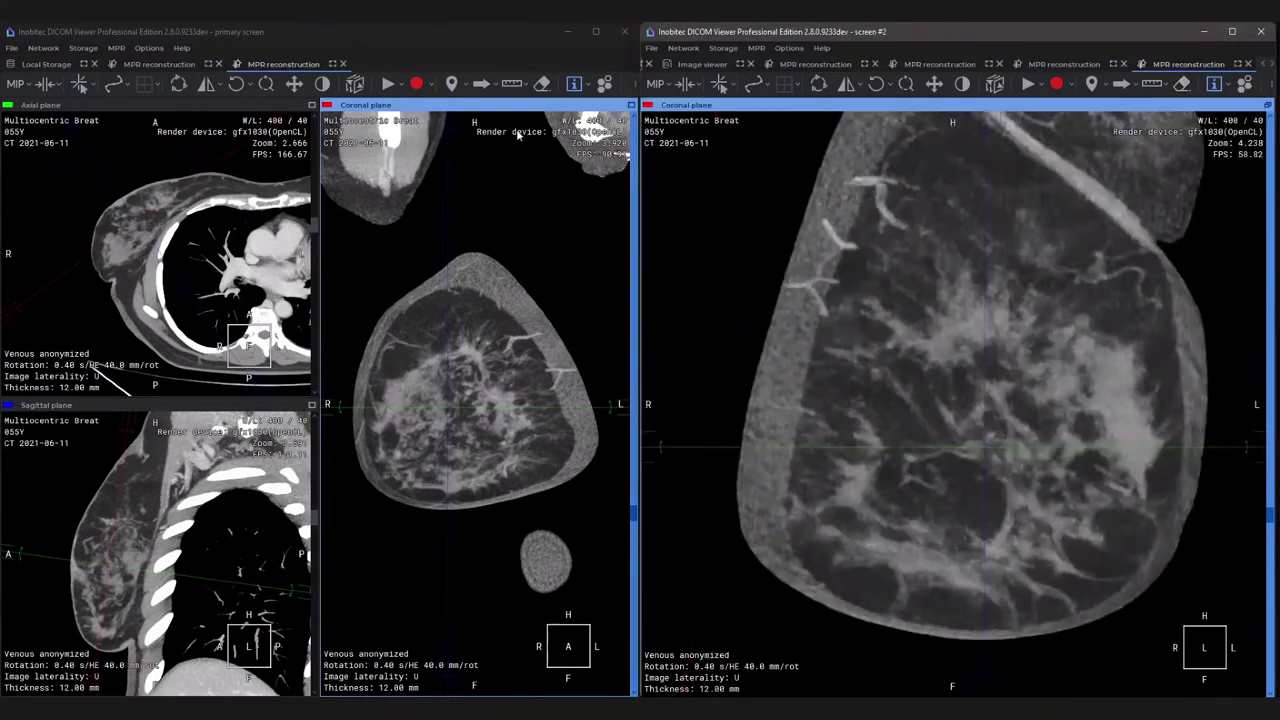
double_click(436, 121)
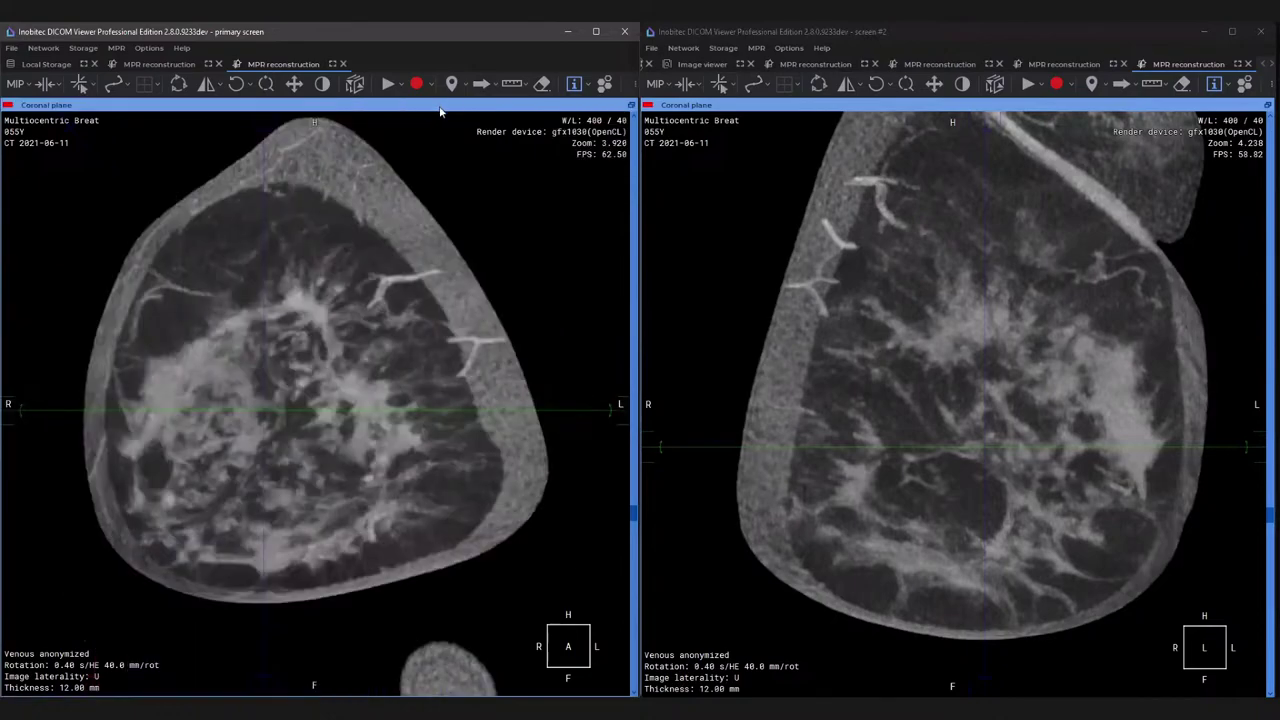
left_click_drag(383, 298, 415, 343)
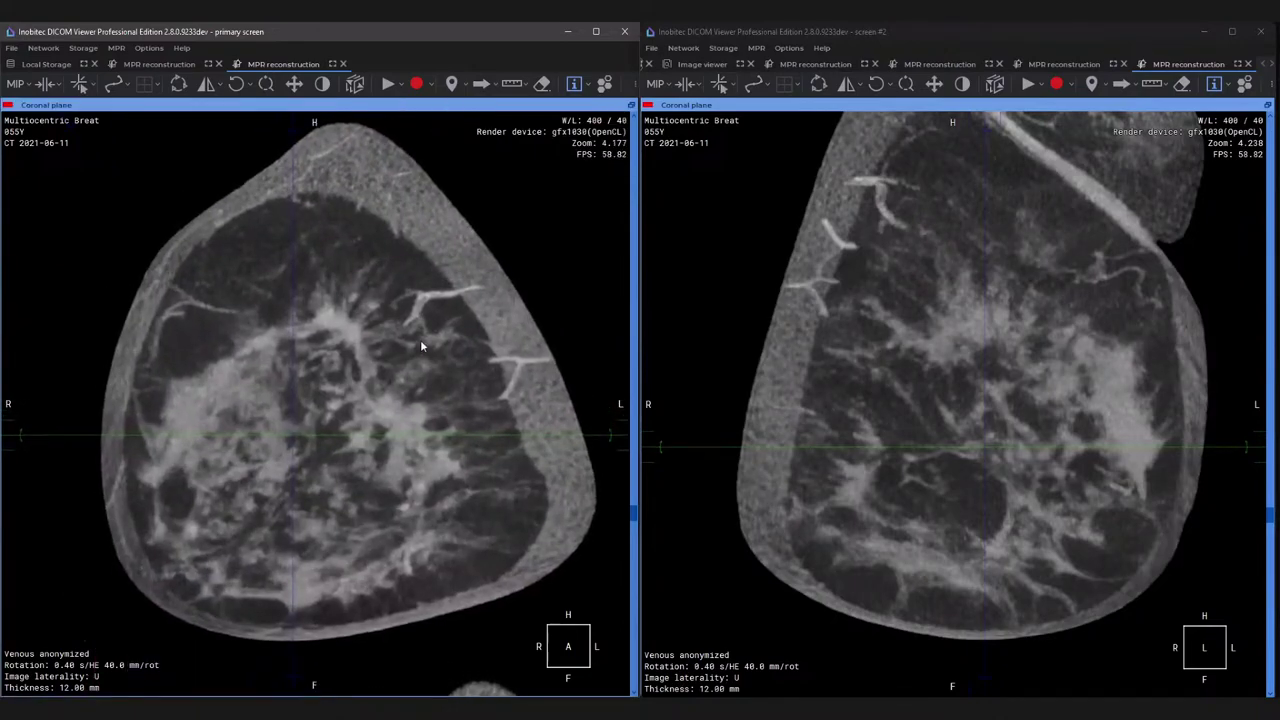
Annotate the bright spot in the lower left of the left breast image.
left_click(855, 108)
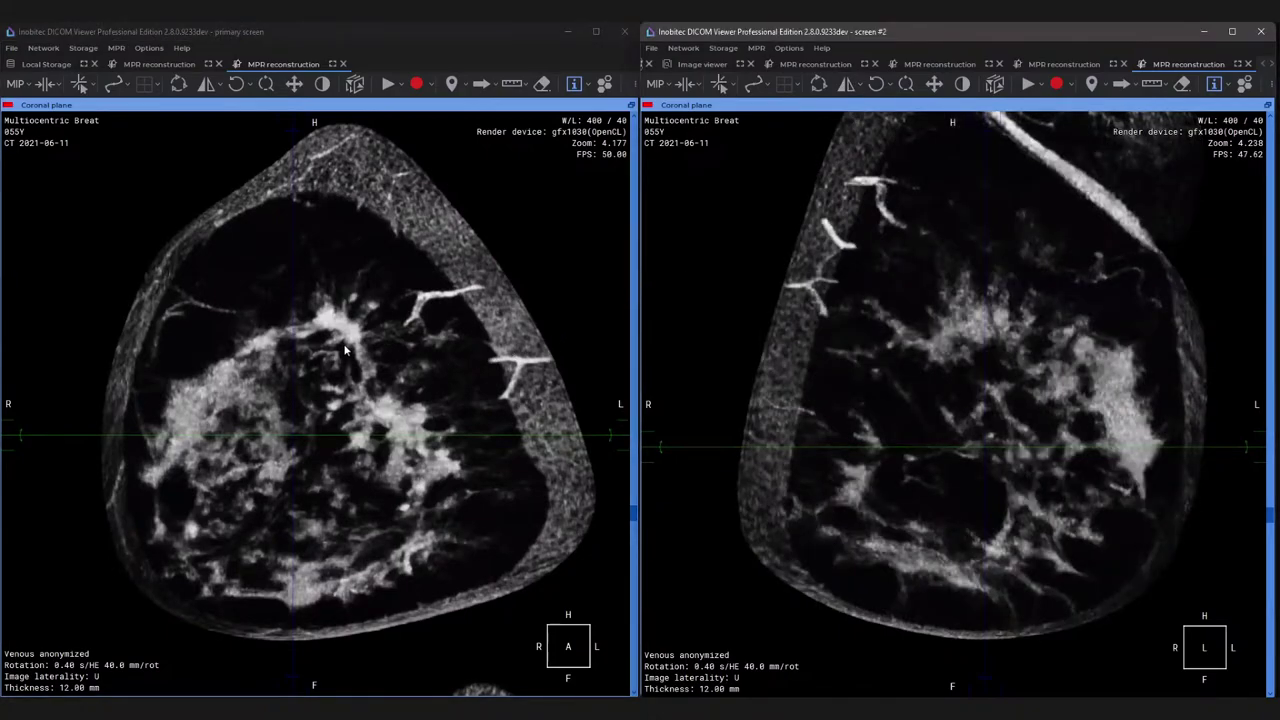
left_click(313, 428)
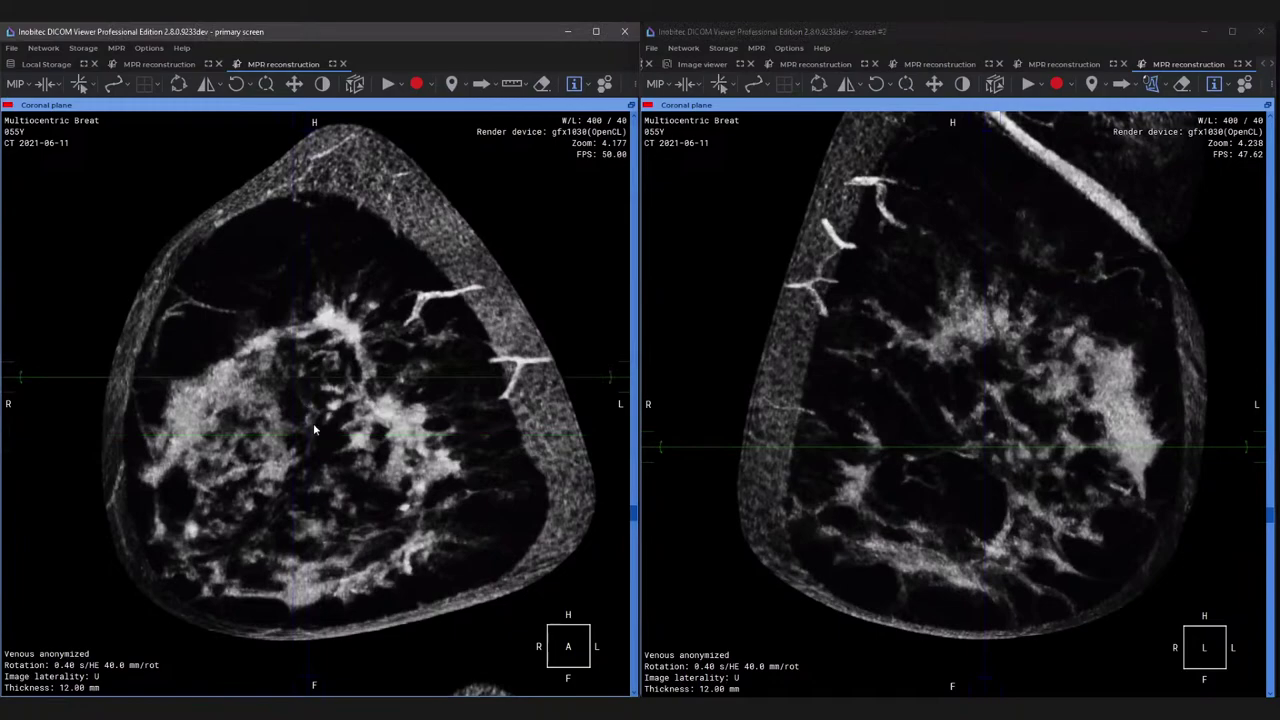
left_click_drag(320, 406, 311, 412)
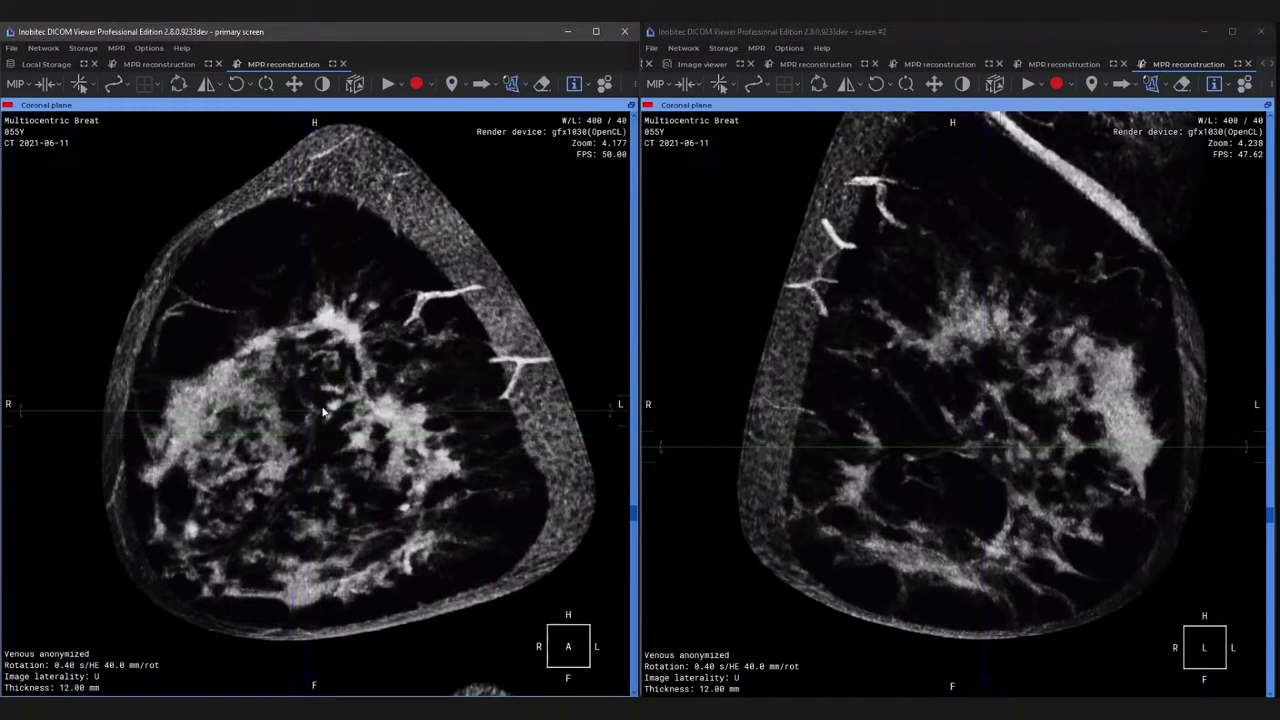
mouse_move(367, 479)
left_mouse_down()
mouse_move(450, 464)
mouse_move(456, 419)
mouse_move(394, 323)
mouse_move(310, 295)
left_mouse_up()
left_click_drag(218, 360, 268, 392)
Reposition the right breast image and apply the blue-and-red colour palette preset 2 to it.
scroll(204, 485, "down", 2)
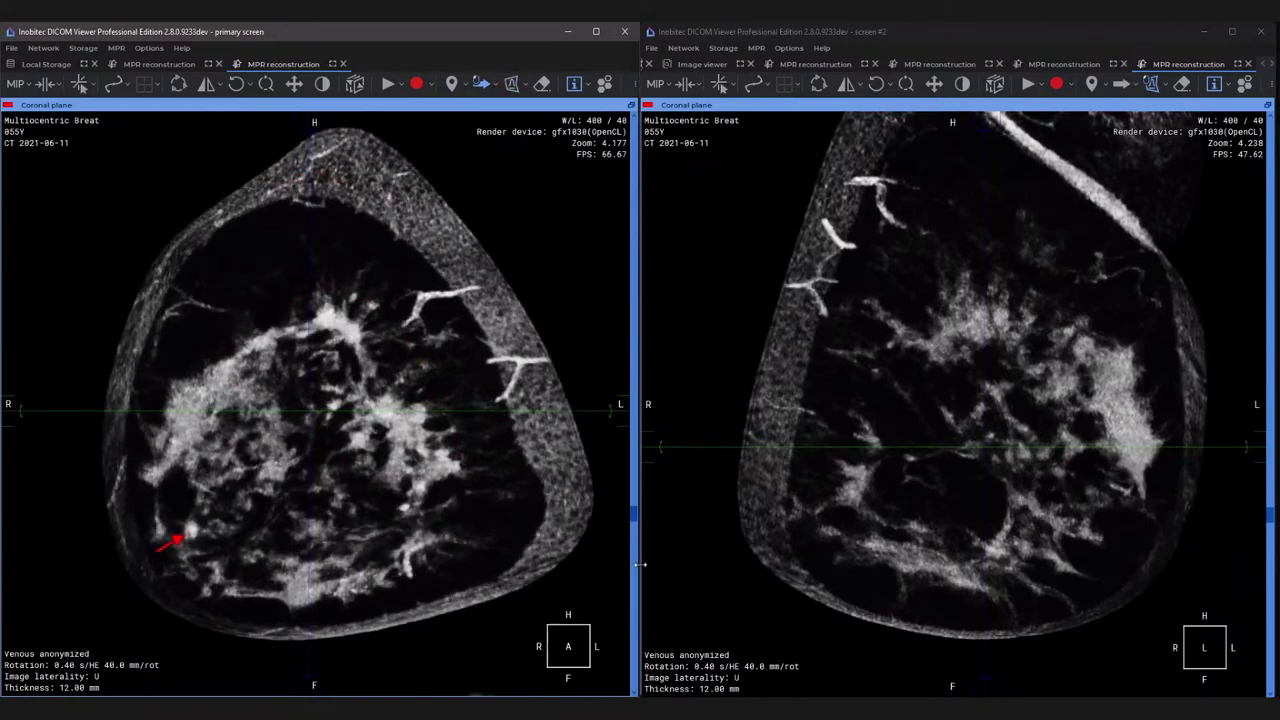
left_click_drag(752, 496, 995, 490)
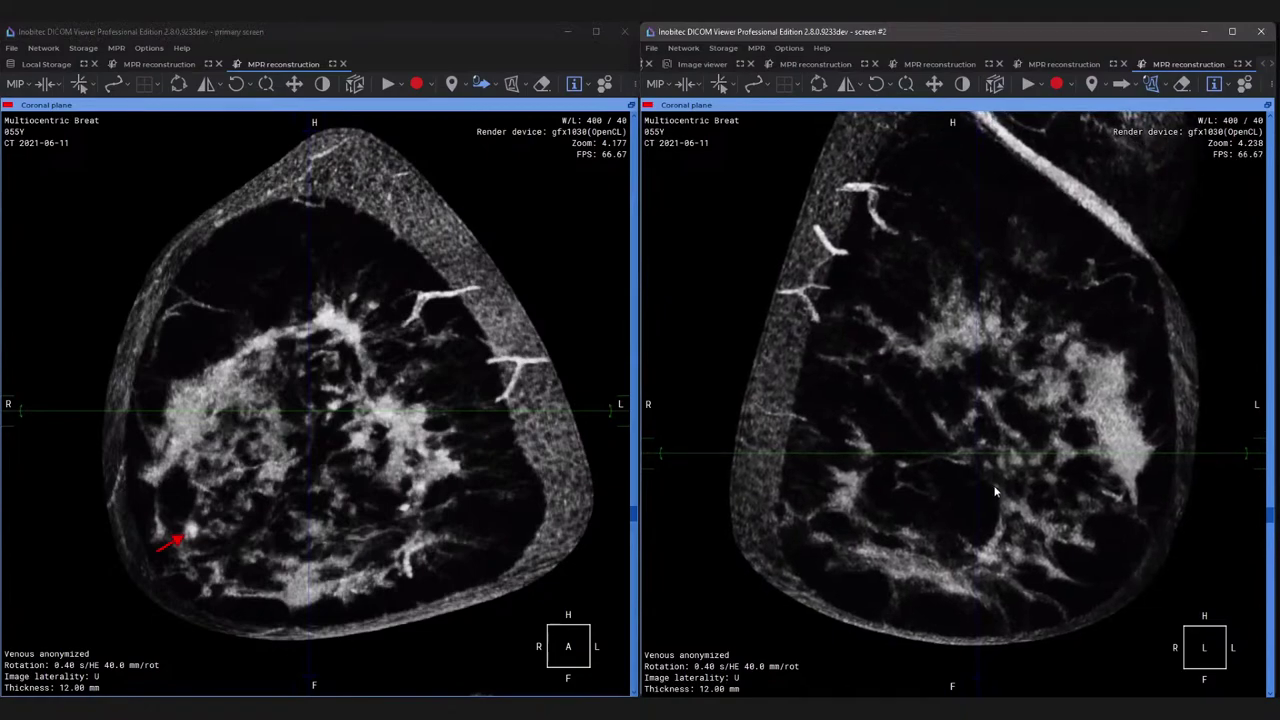
key("2")
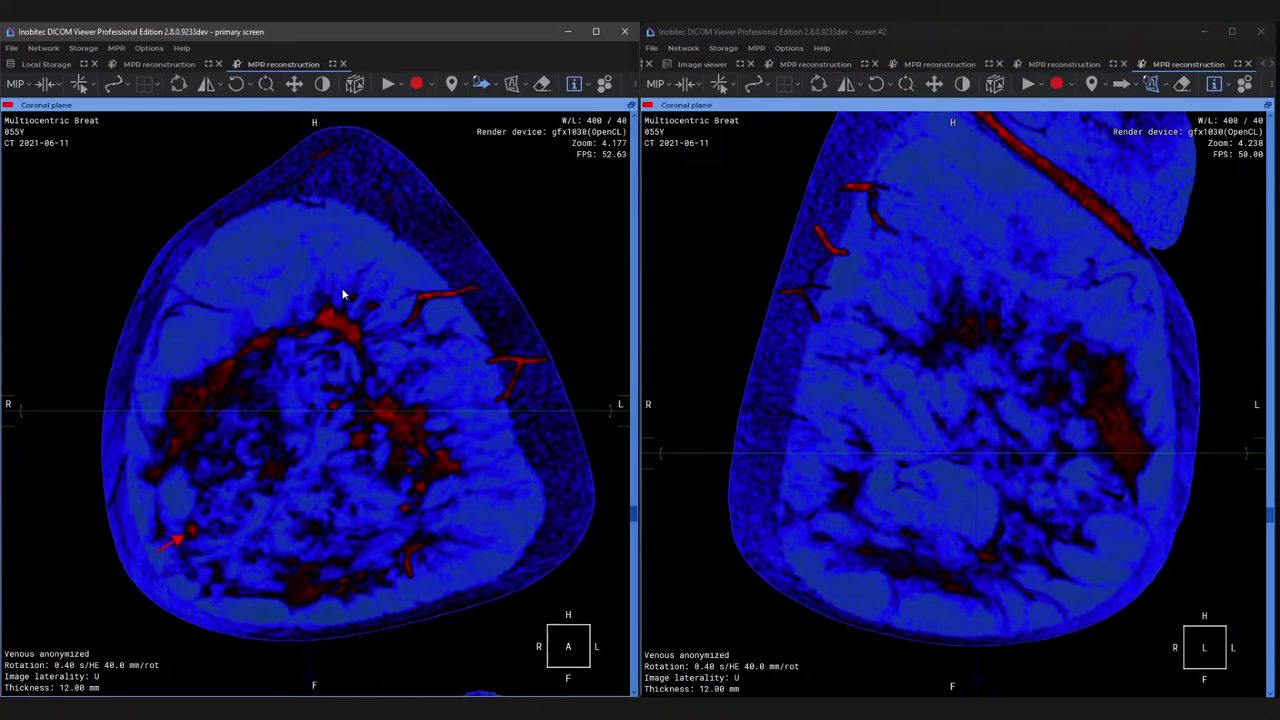
Draw three arrows at the upper, central and right-side red areas of the left breast view.
left_click_drag(357, 296, 375, 283)
left_click_drag(412, 404, 430, 379)
left_click_drag(455, 459, 476, 446)
Show the local study list in both windows and select the Whipple Hep Met study.
left_click(47, 64)
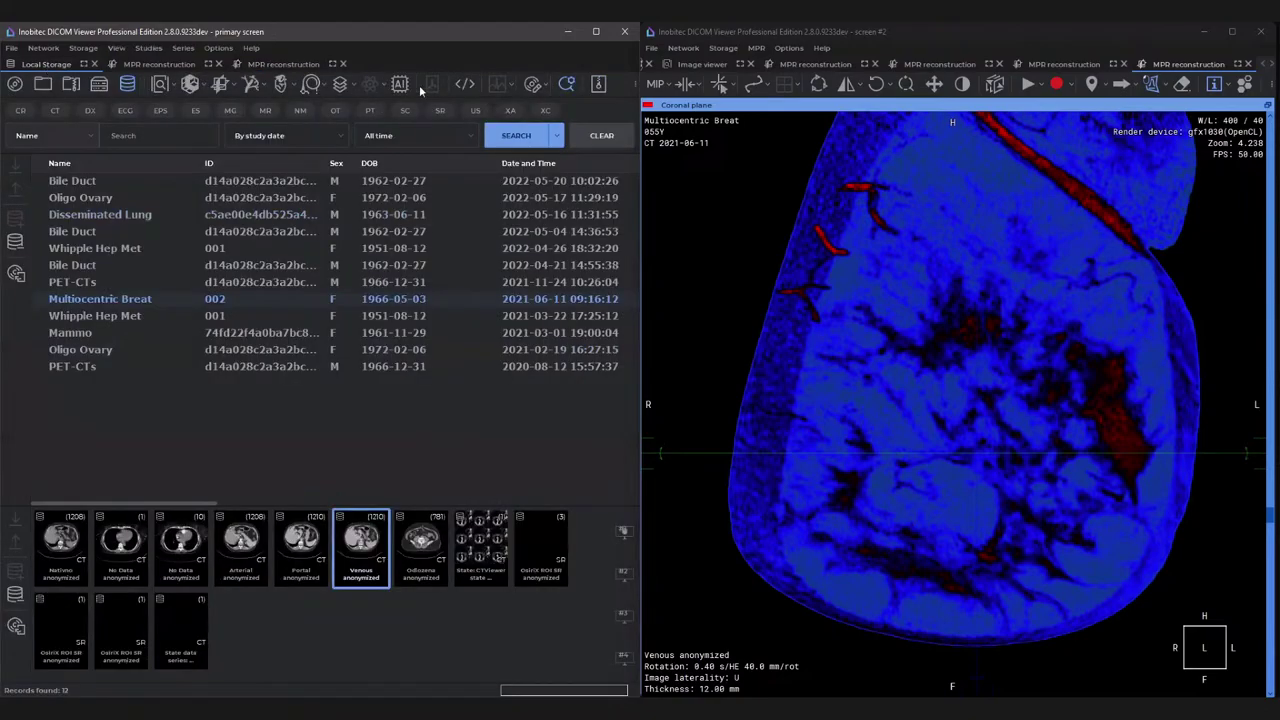
left_click(1265, 66)
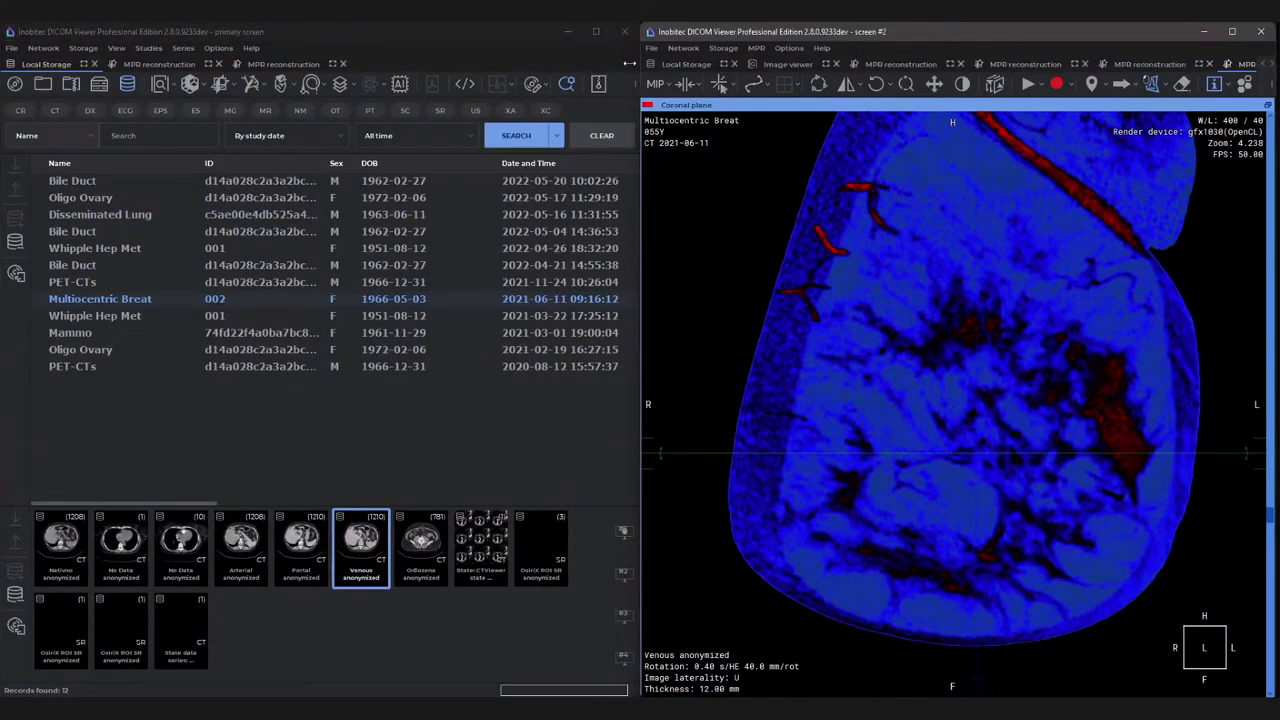
left_click(686, 64)
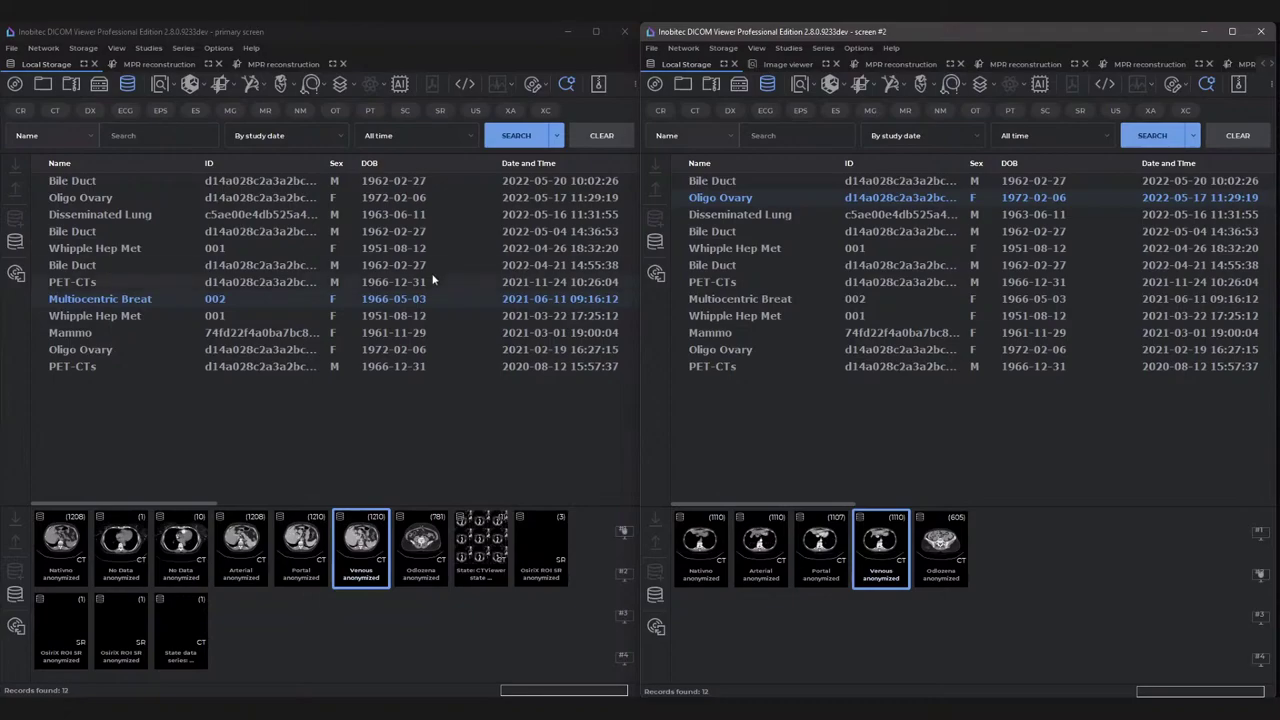
left_click(383, 33)
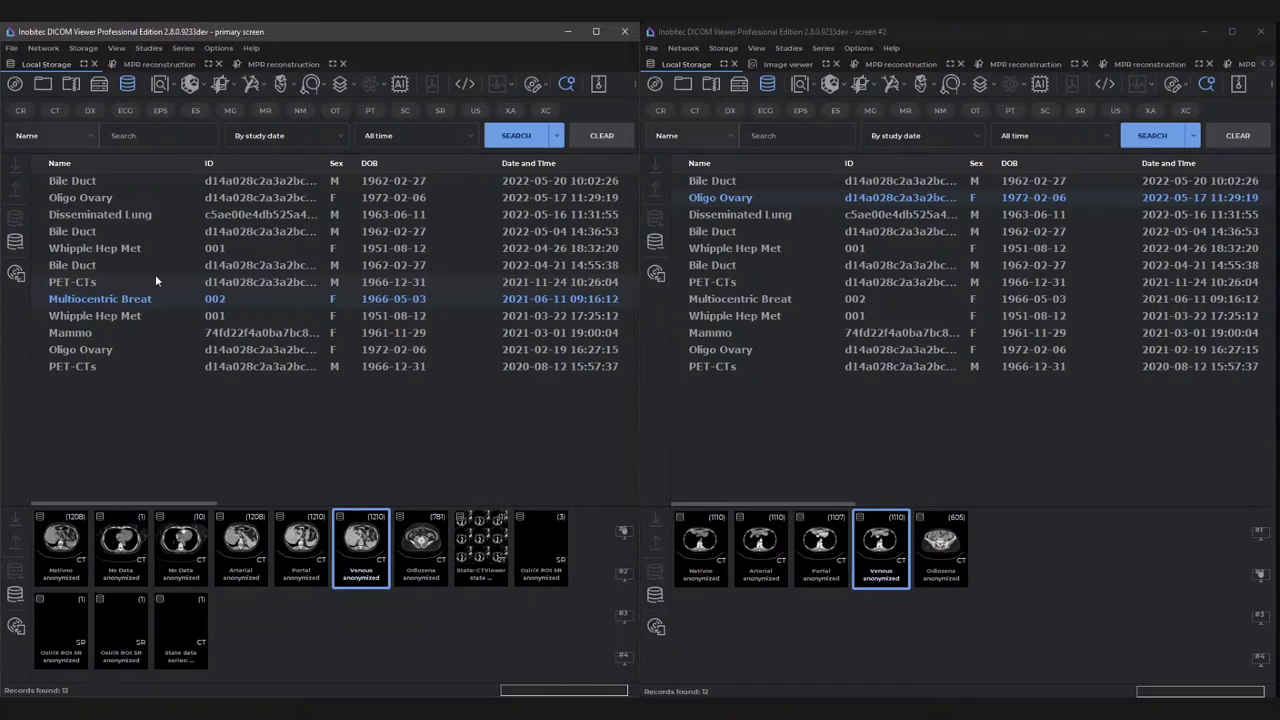
left_click(115, 316)
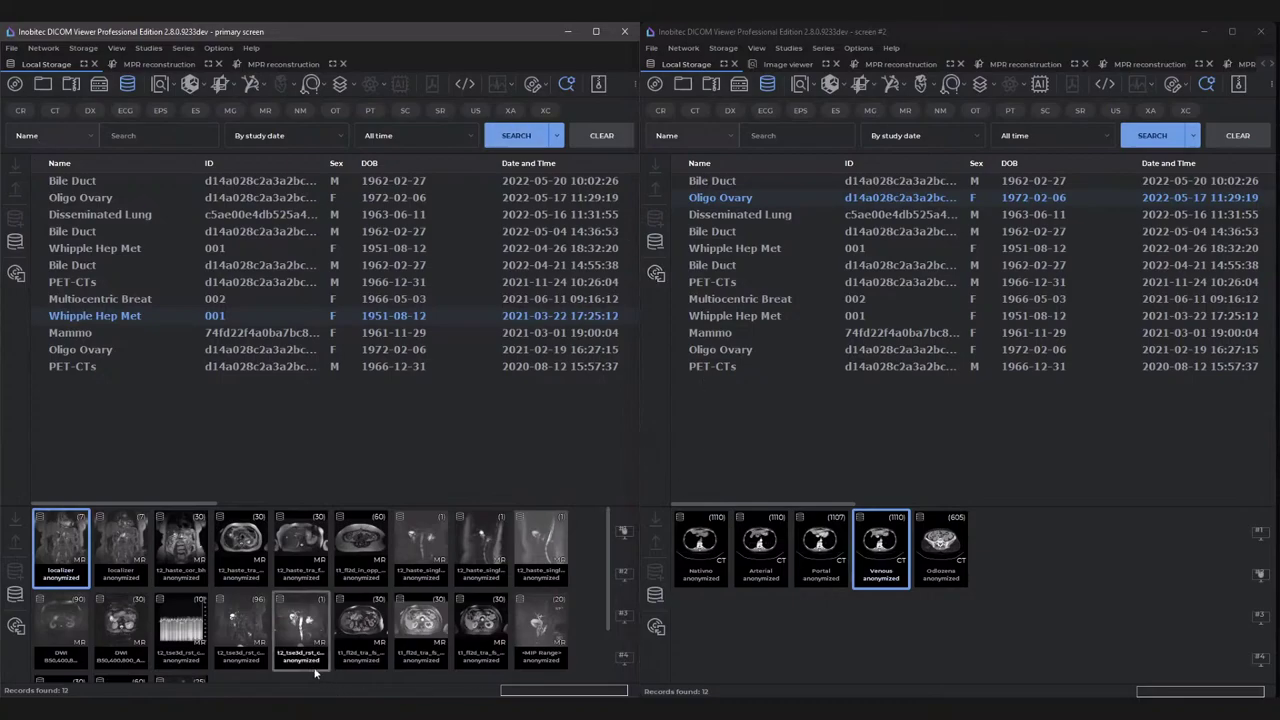
double_click(258, 537)
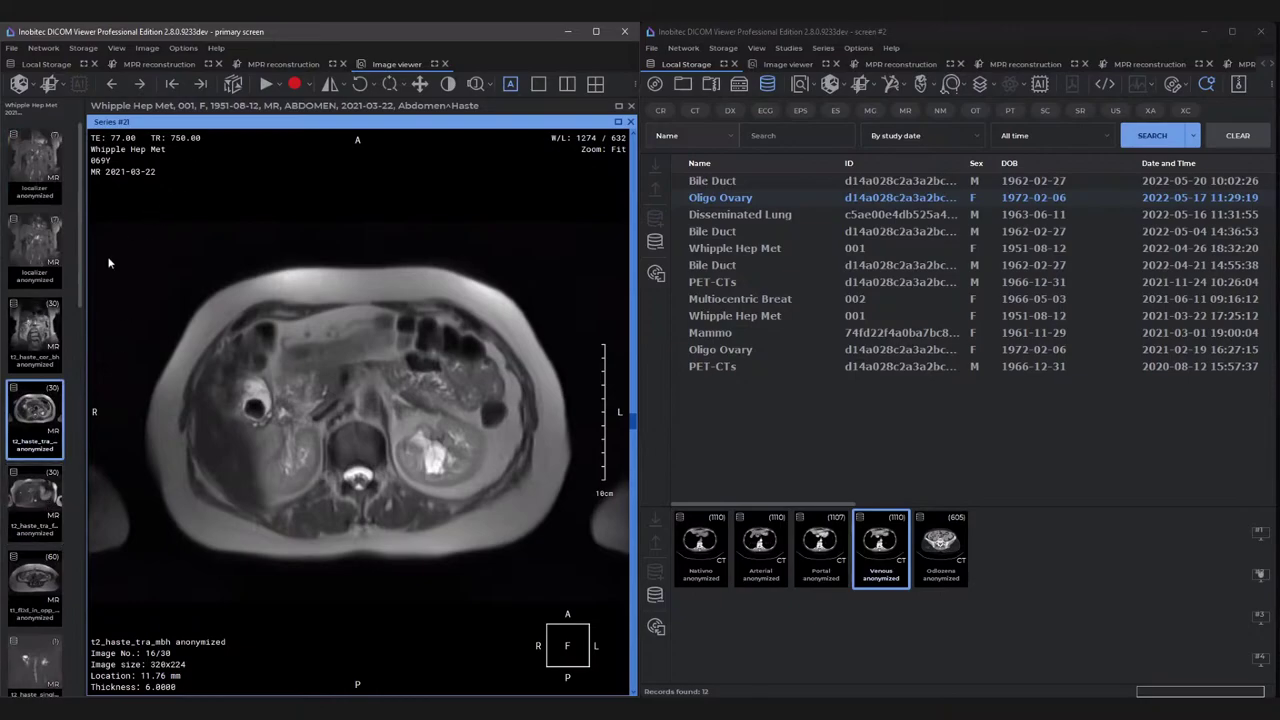
scroll(516, 359, "up", 7)
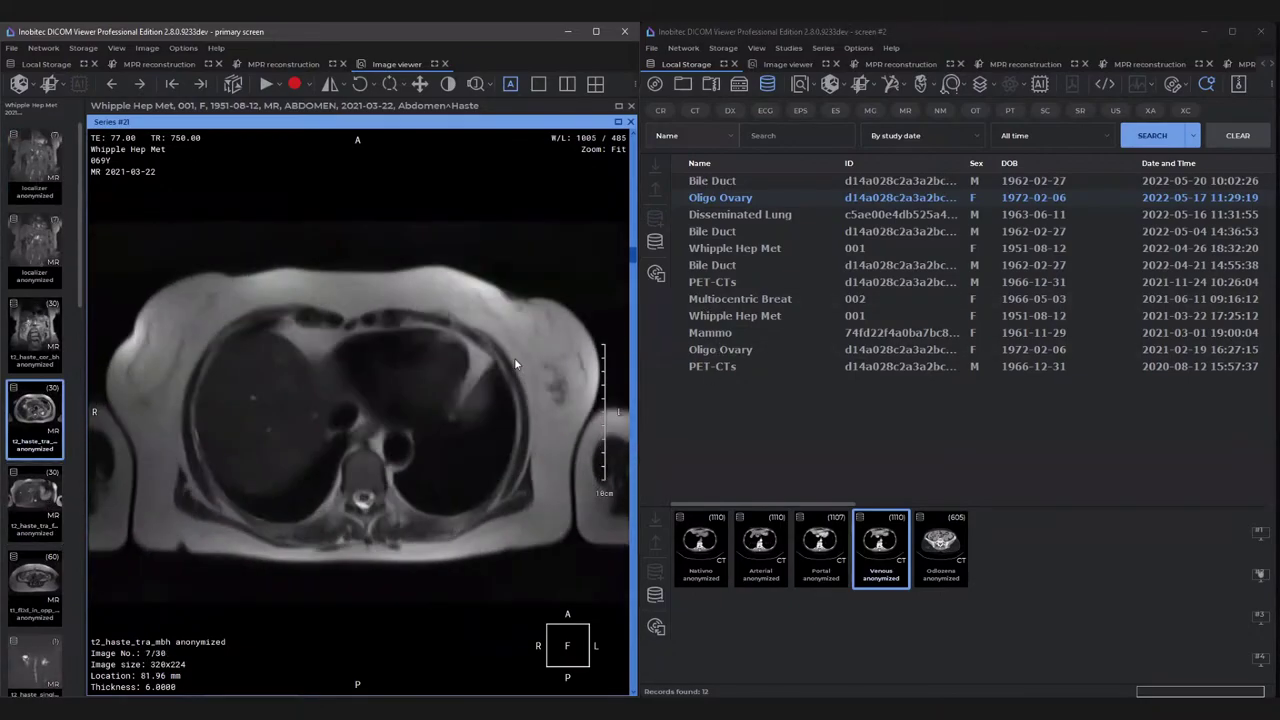
scroll(514, 357, "down", 2)
scroll(323, 477, "up", 3, "ctrl")
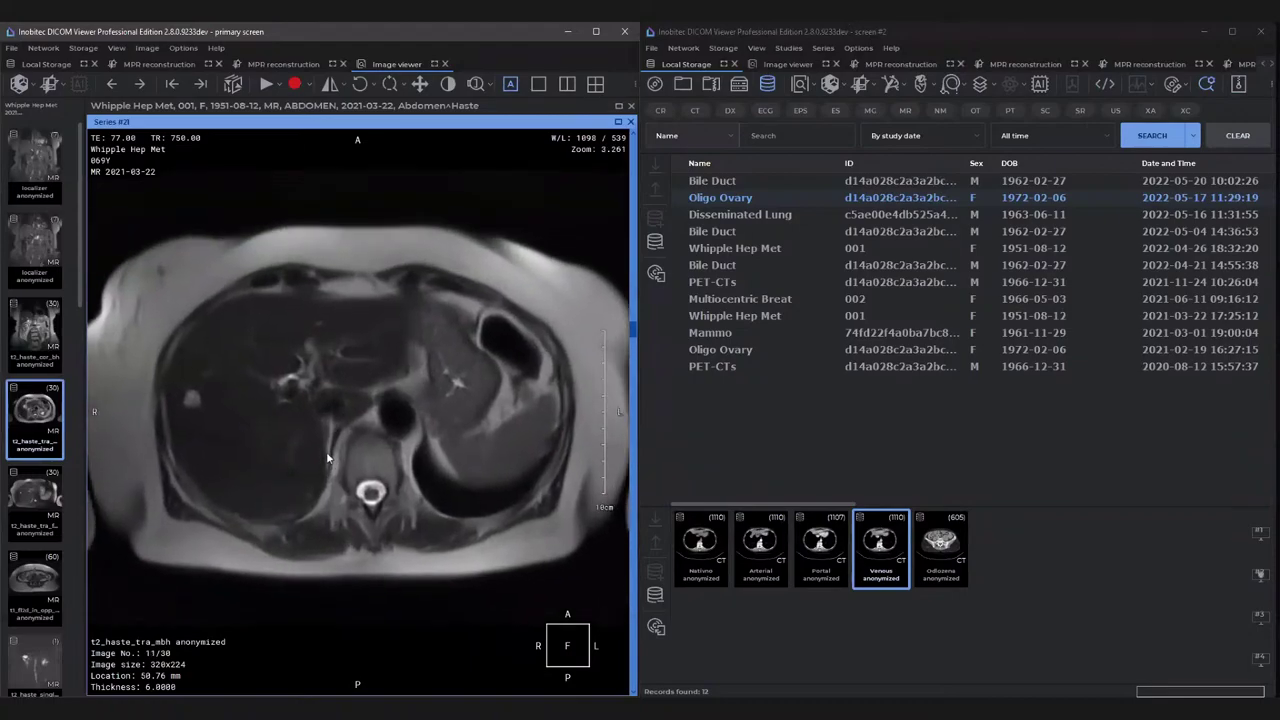
left_click_drag(326, 441, 337, 423)
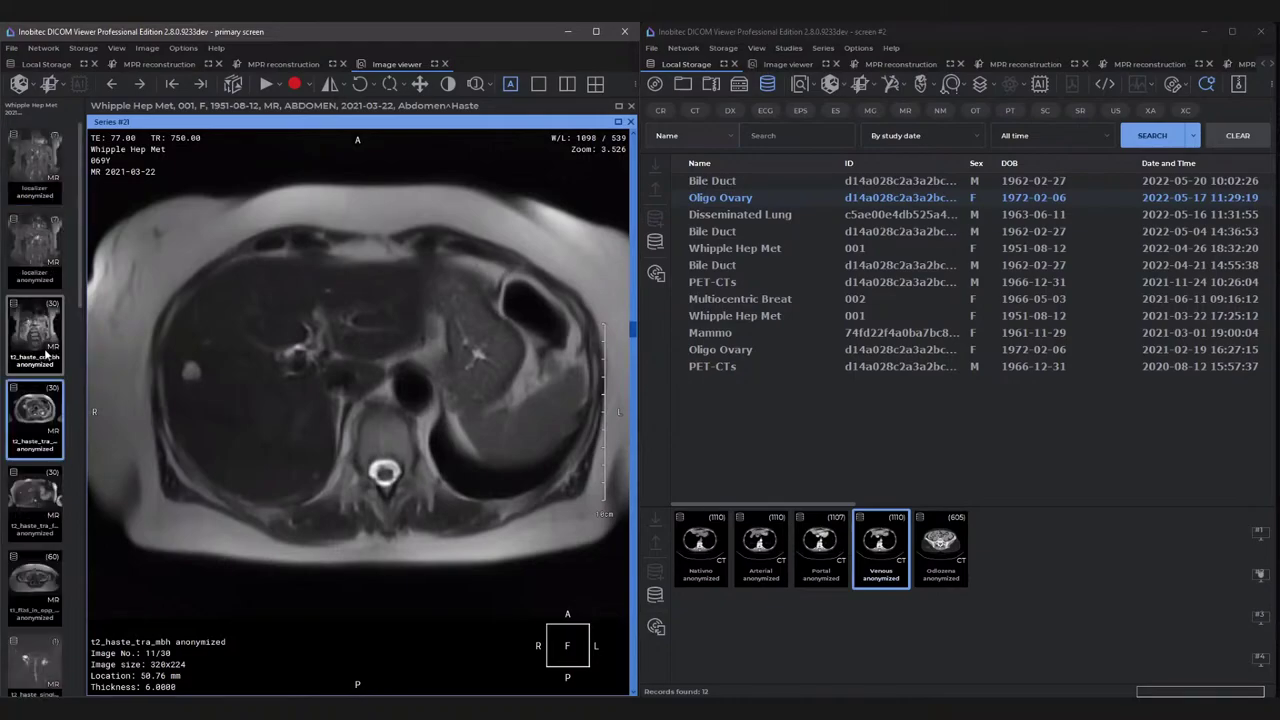
scroll(46, 354, "down", 3)
scroll(46, 354, "up", 2)
scroll(46, 354, "down", 3)
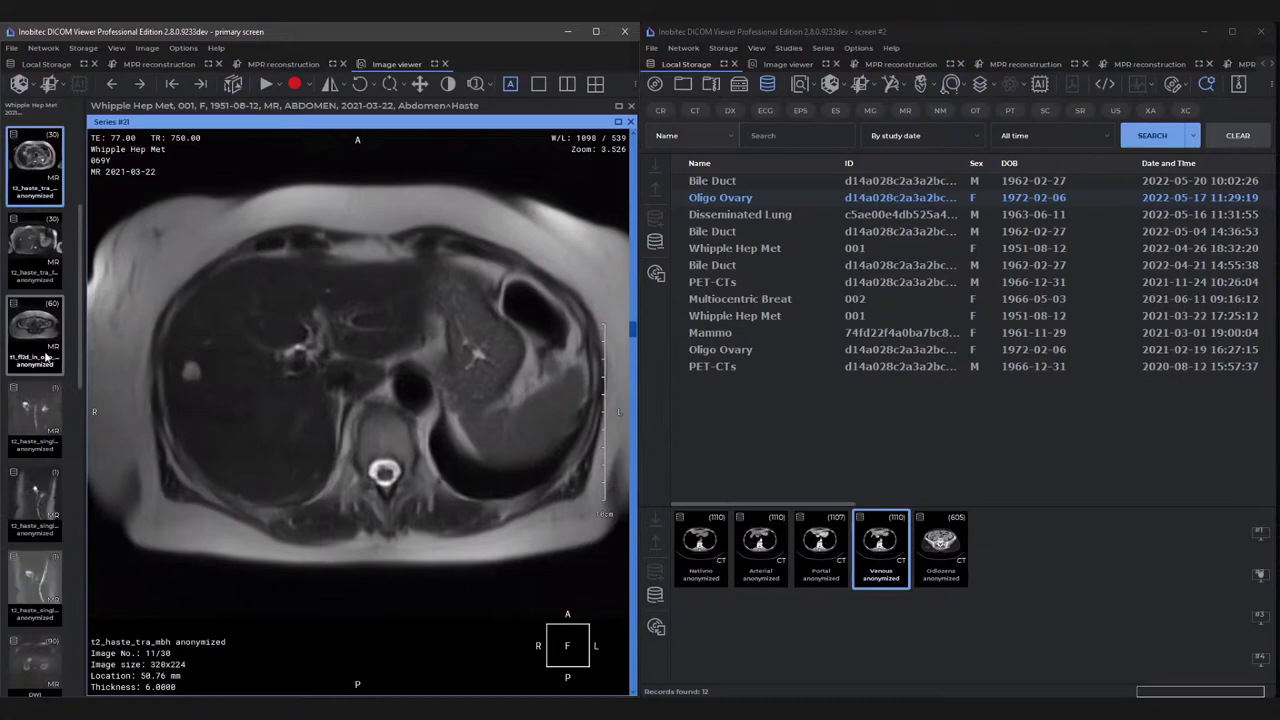
scroll(46, 354, "down", 6)
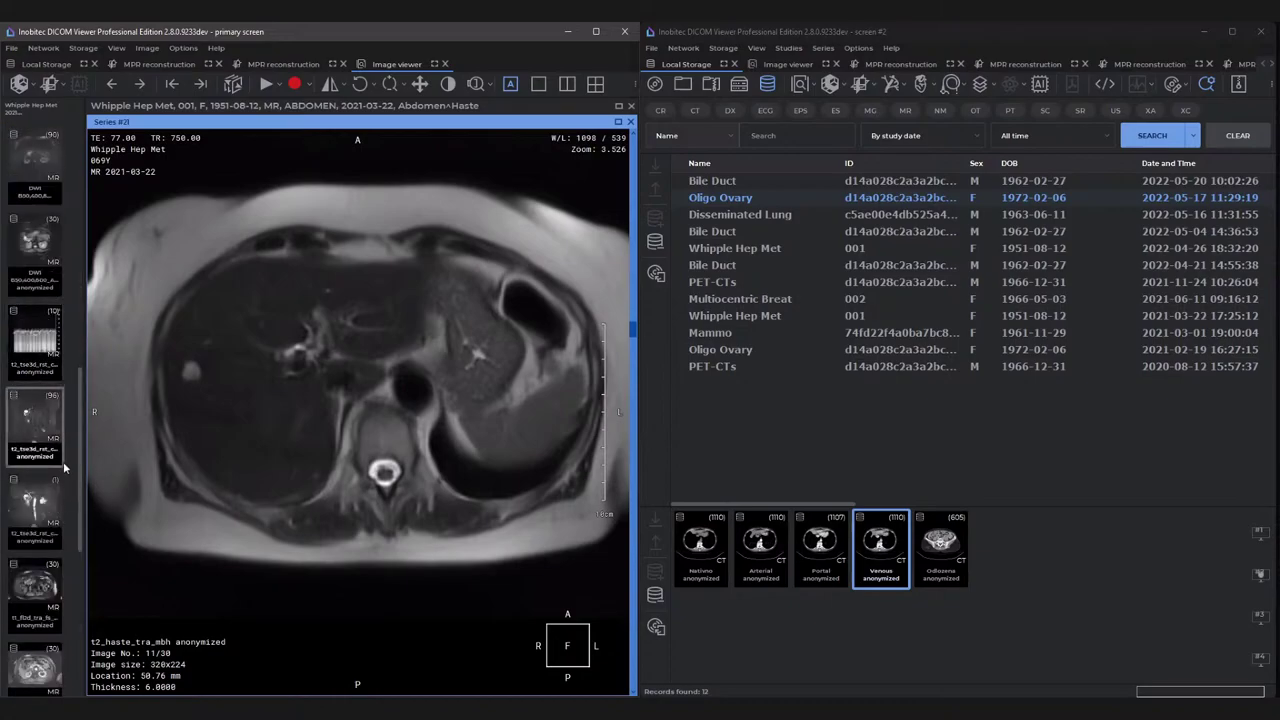
scroll(46, 432, "up", 6)
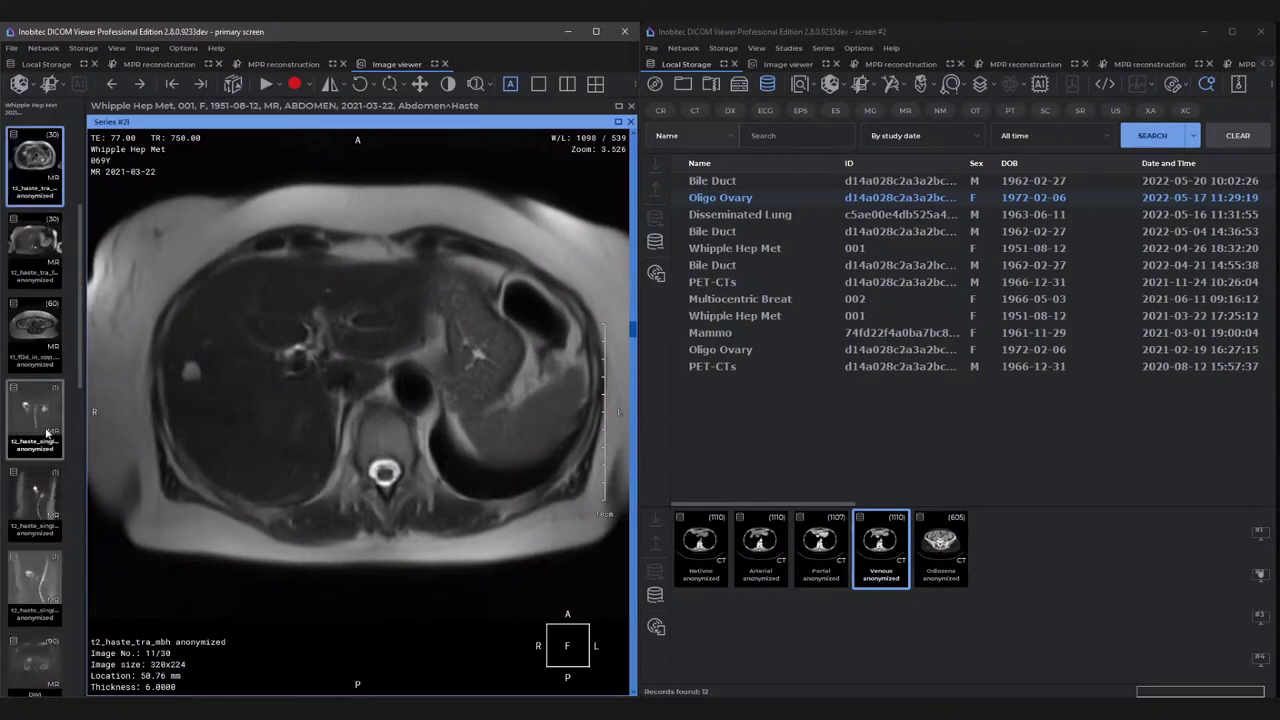
scroll(46, 432, "down", 10)
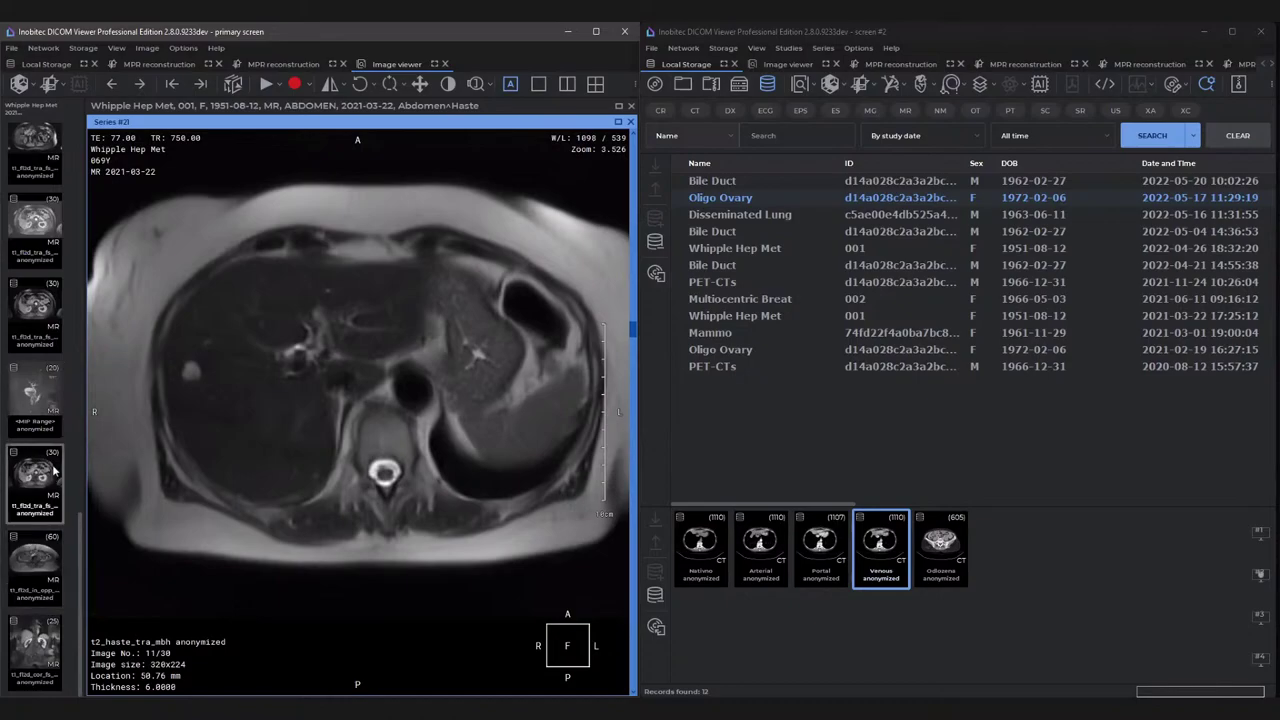
scroll(50, 450, "up", 8)
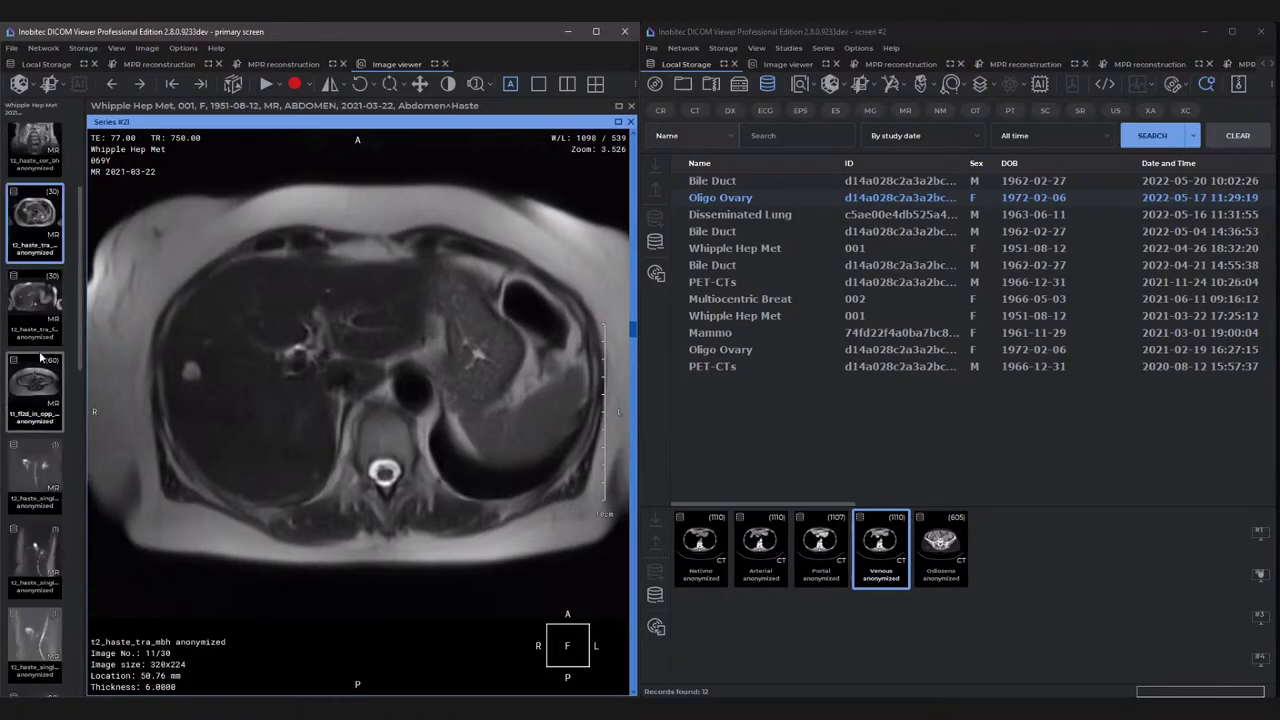
scroll(42, 362, "down", 3)
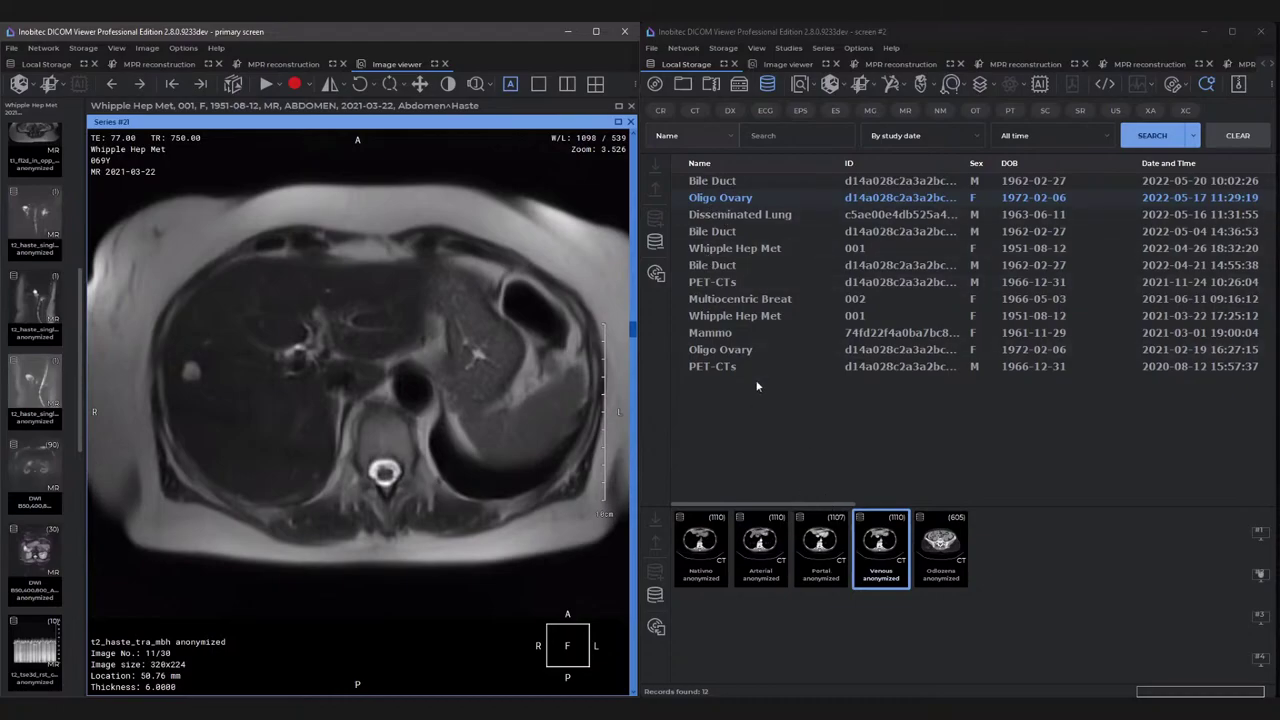
Open the Venous series of the 2022-04-26 Whipple Hep Met CT study as MPR on monitor 2.
left_click(750, 250)
right_click(872, 552)
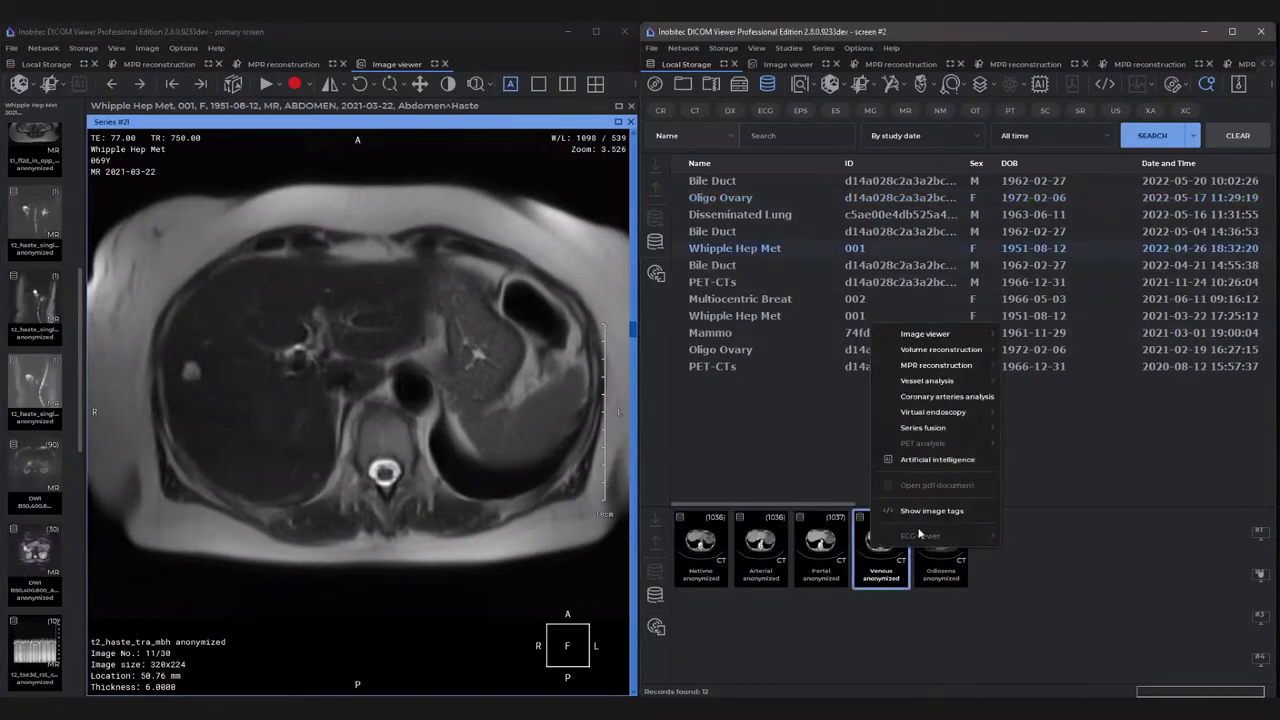
mouse_move(932, 370)
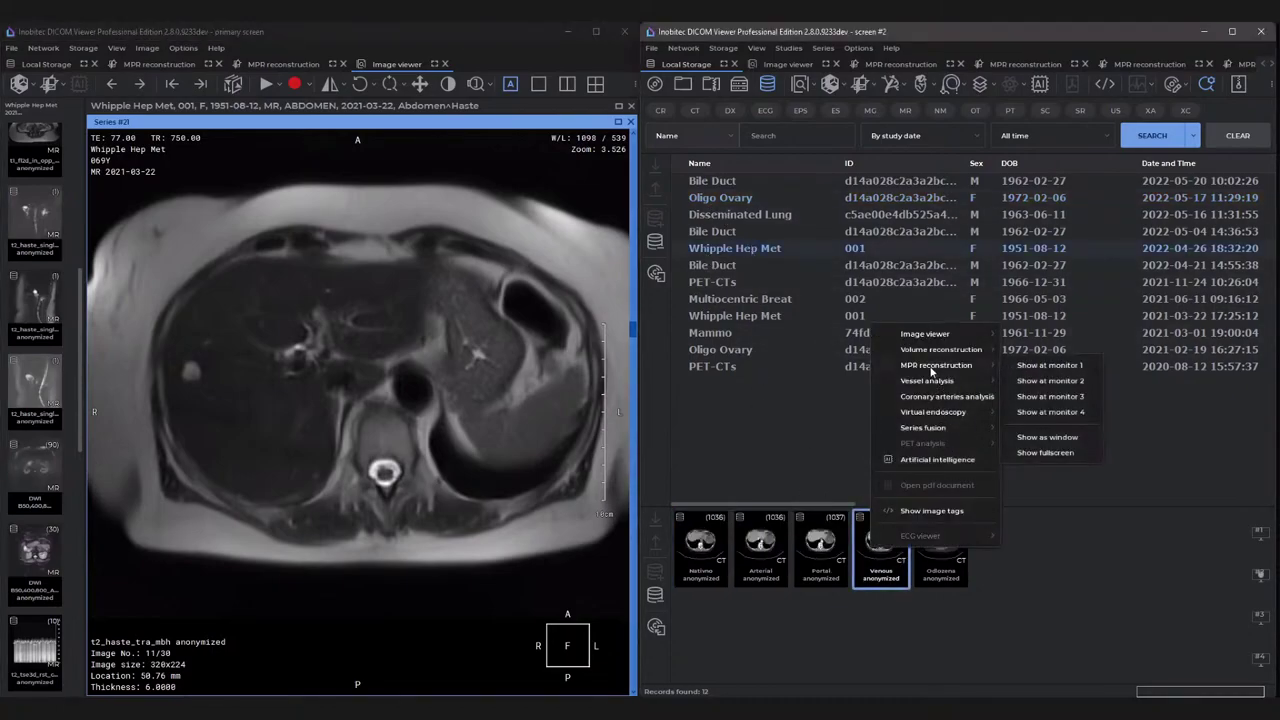
left_click(1054, 382)
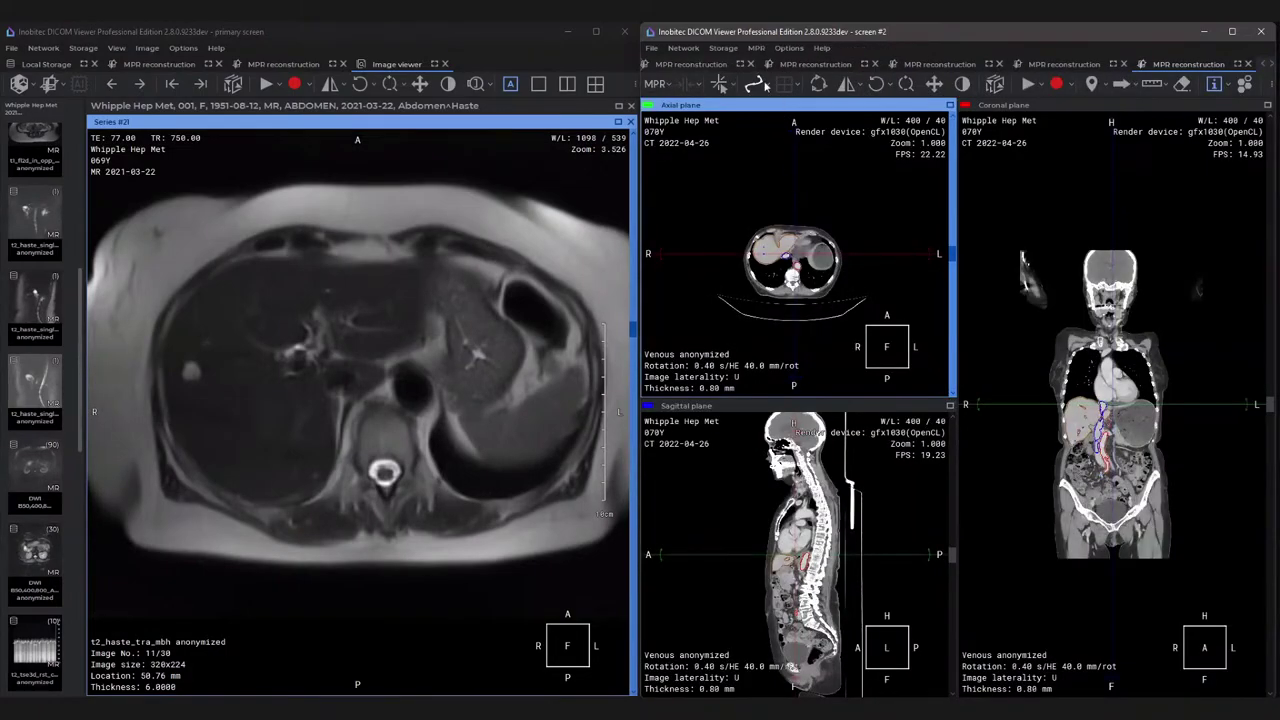
Maximize and zoom the axial CT plane, scrolling down to liver-level slices.
right_click_drag(798, 235, 779, 142)
double_click(779, 110)
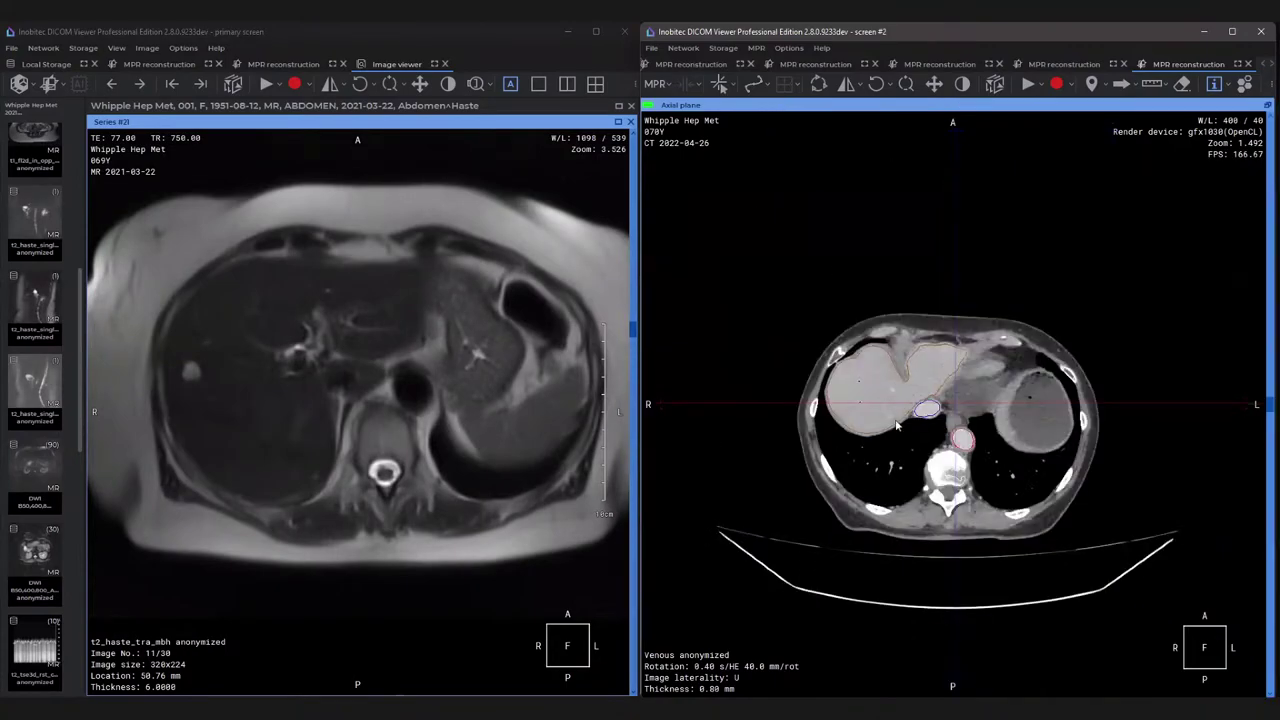
scroll(884, 392, "down", 5)
scroll(897, 425, "down", 2)
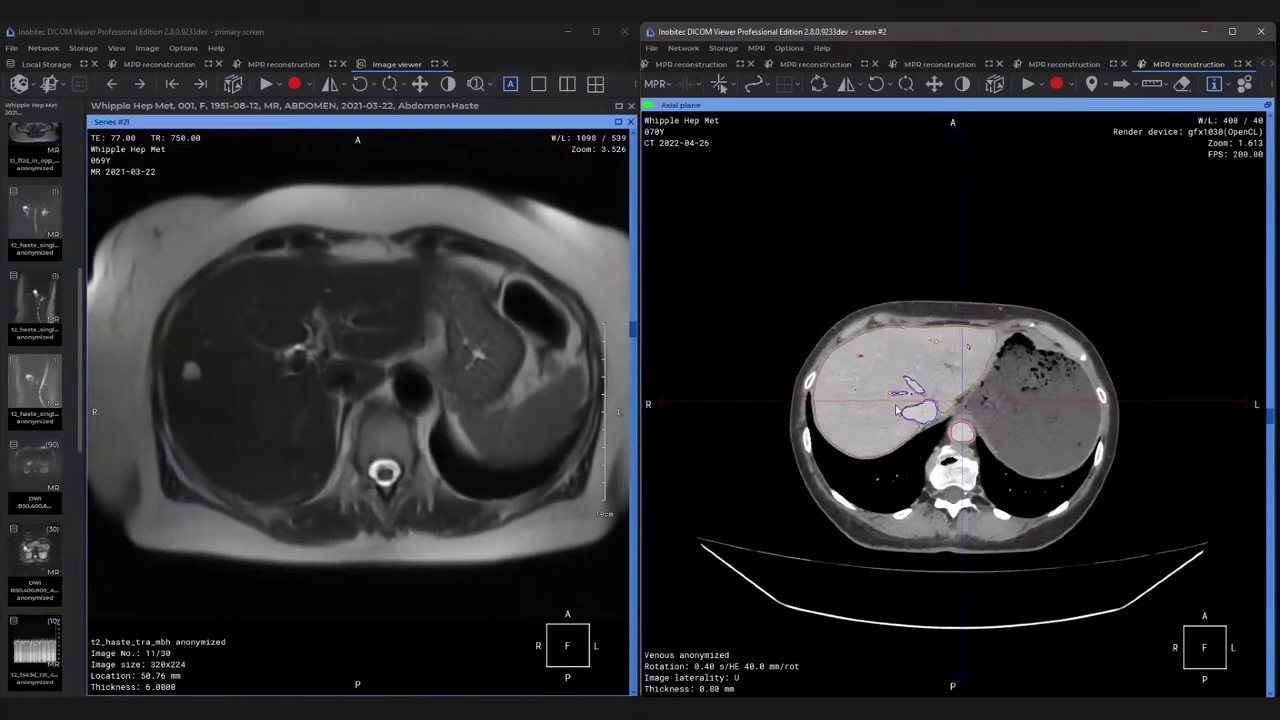
right_click_drag(897, 425, 902, 360)
scroll(902, 360, "down", 2)
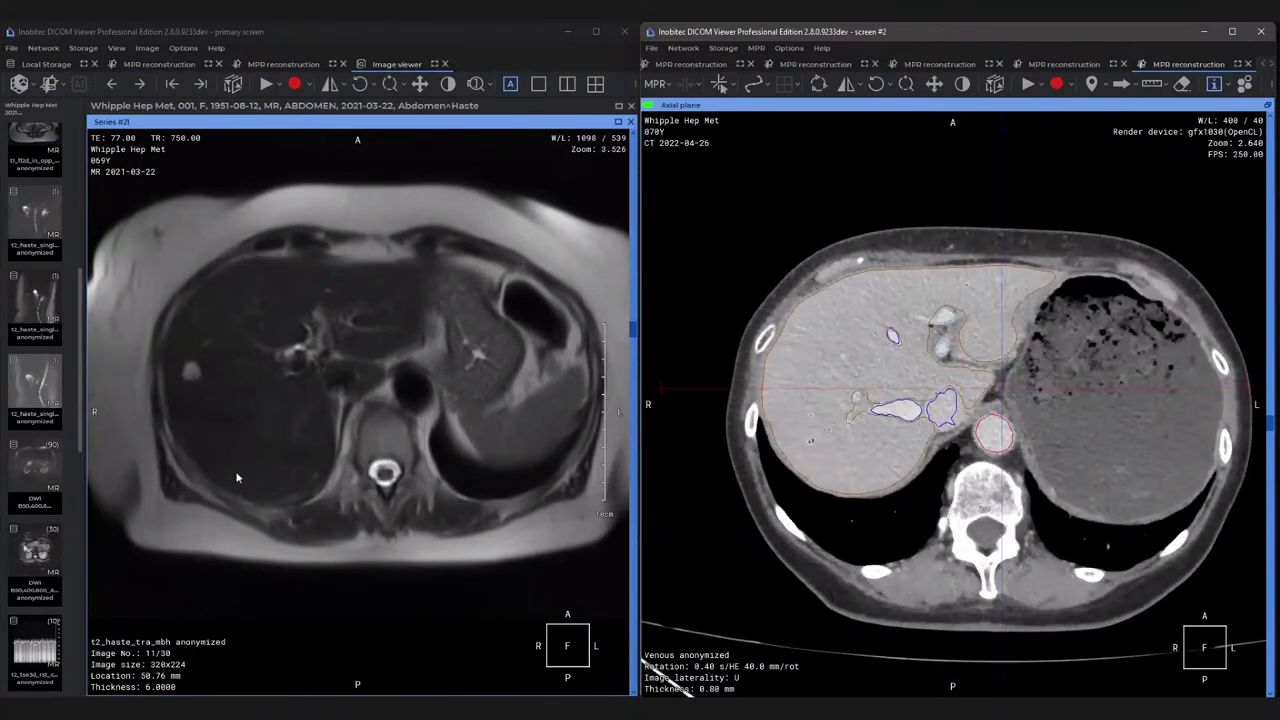
Enlarge and recentre the MR slice, scrolling through its slices to compare with the CT.
right_click_drag(237, 478, 213, 421)
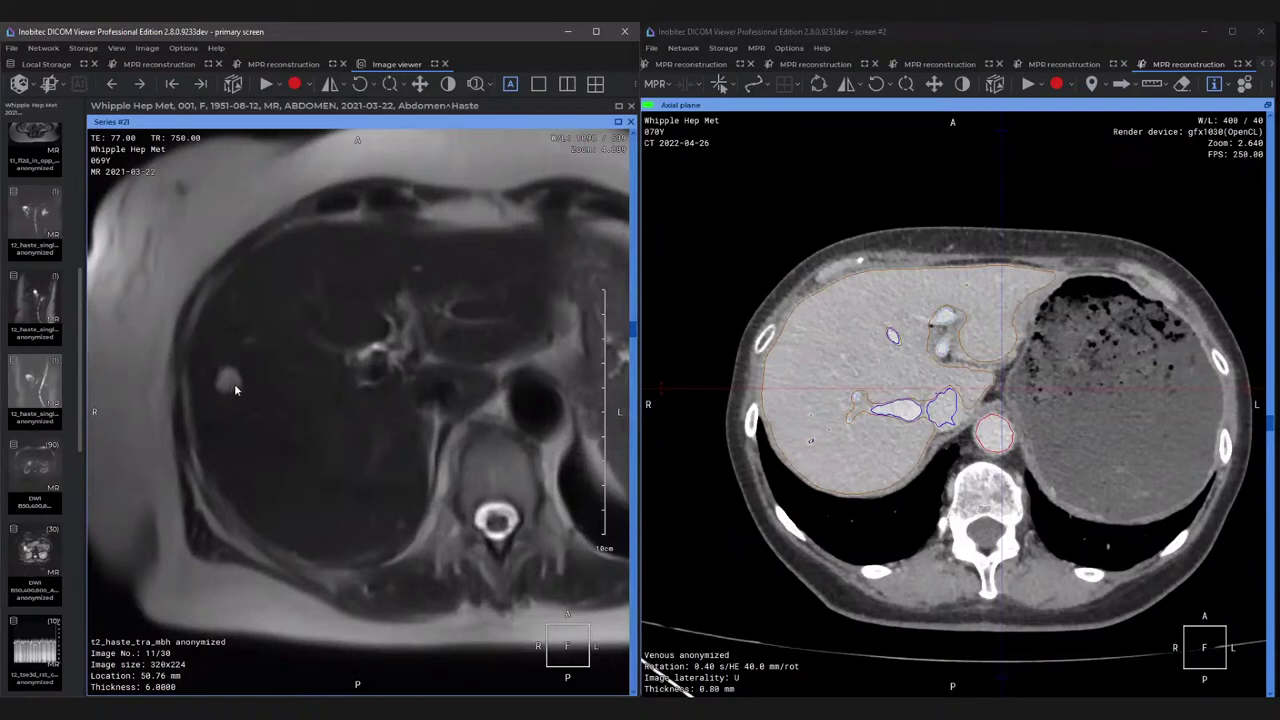
scroll(843, 385, "down", 6)
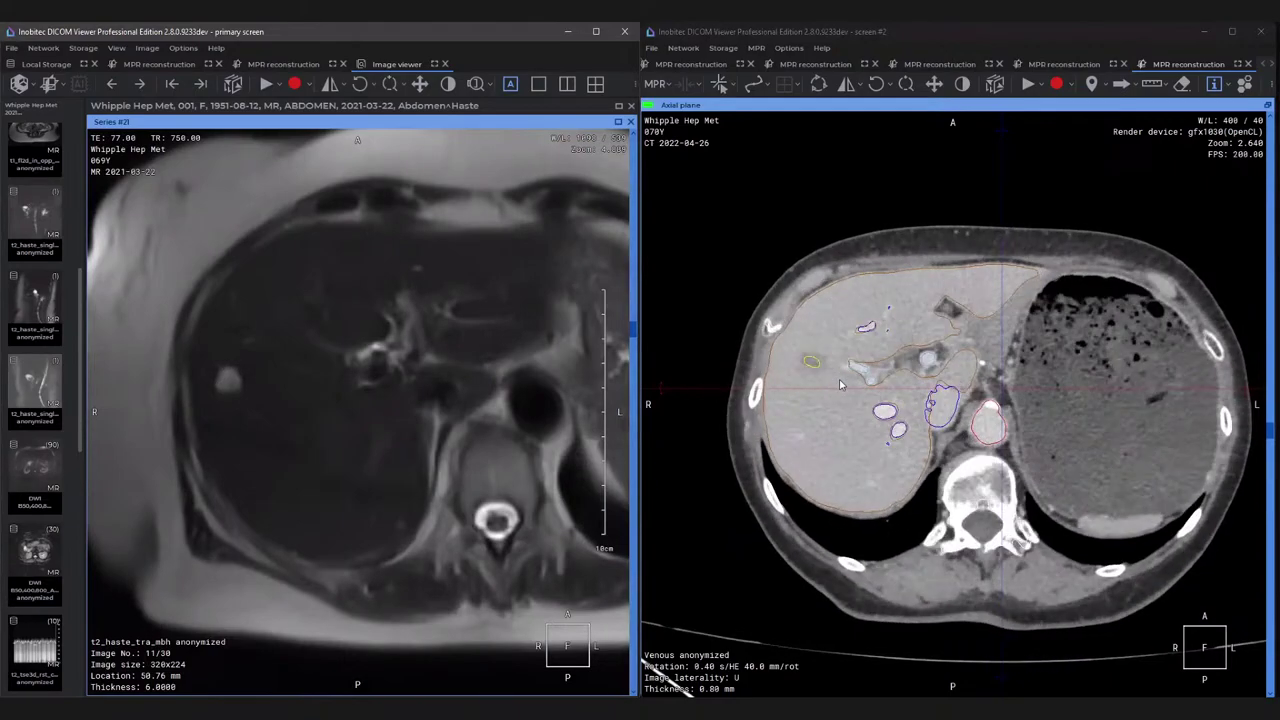
scroll(840, 385, "down", 8)
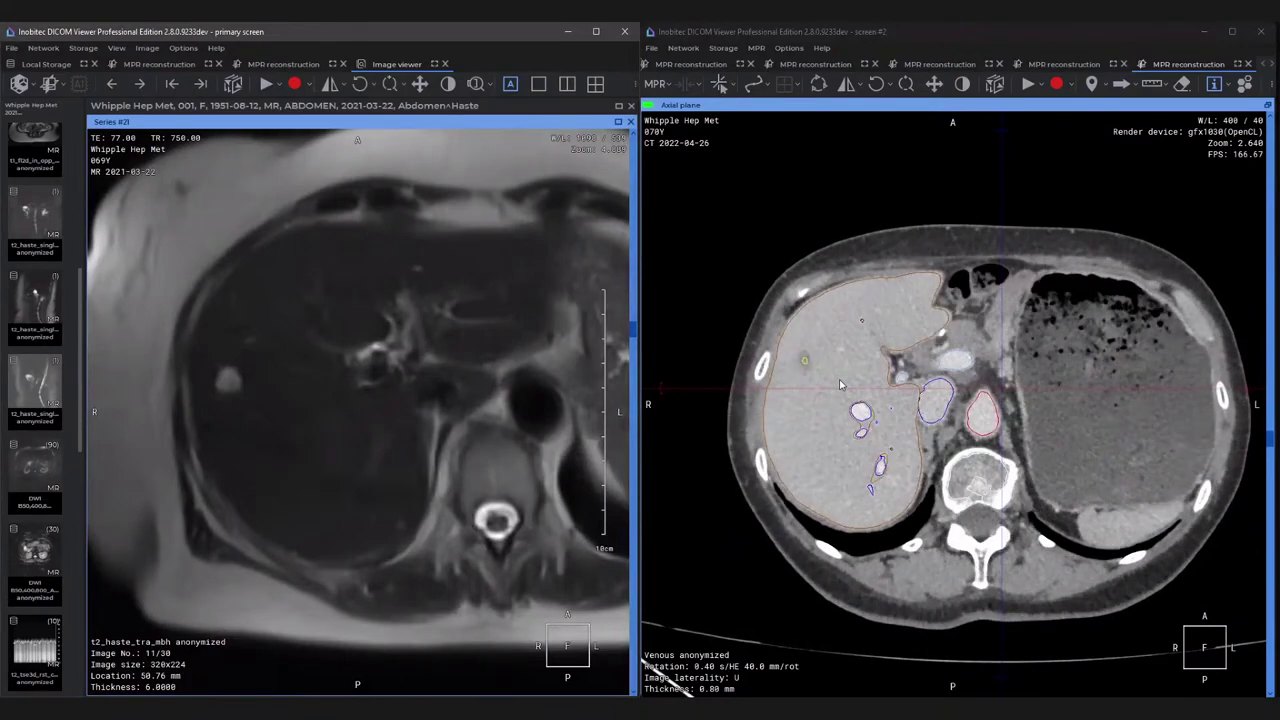
scroll(840, 385, "down", 1)
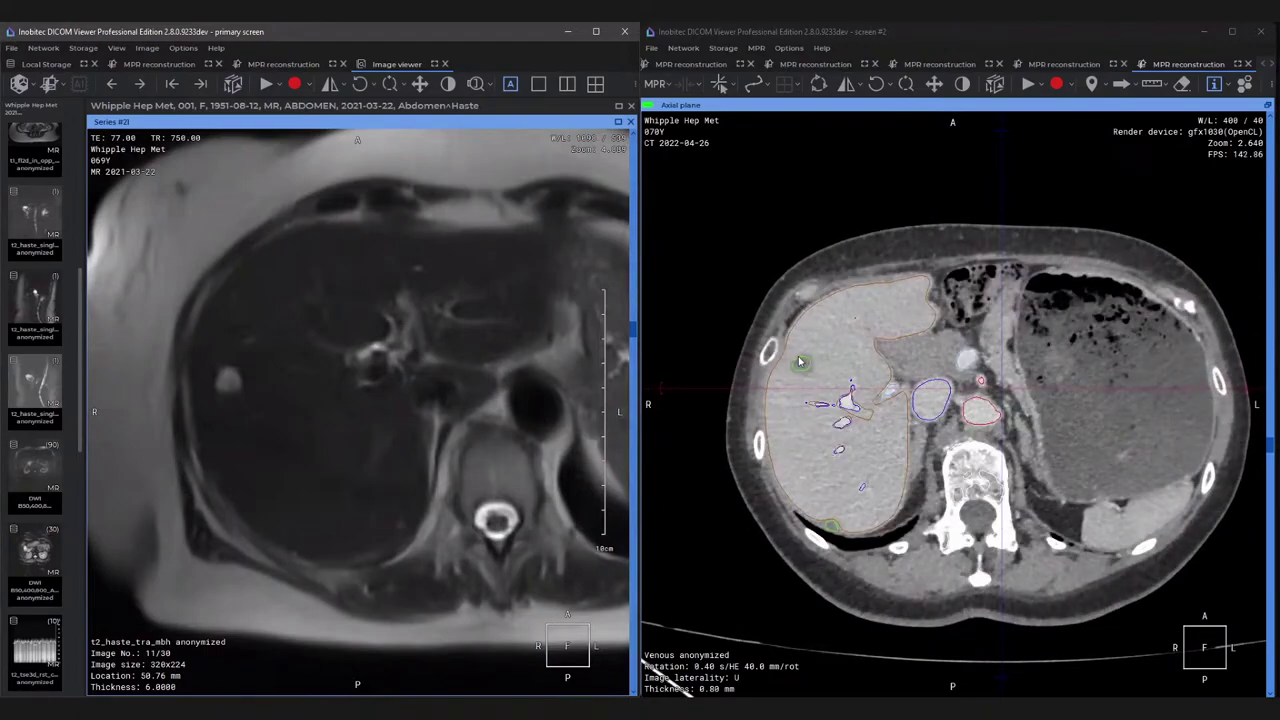
scroll(830, 381, "up", 3, "ctrl")
scroll(235, 490, "up", 3, "ctrl")
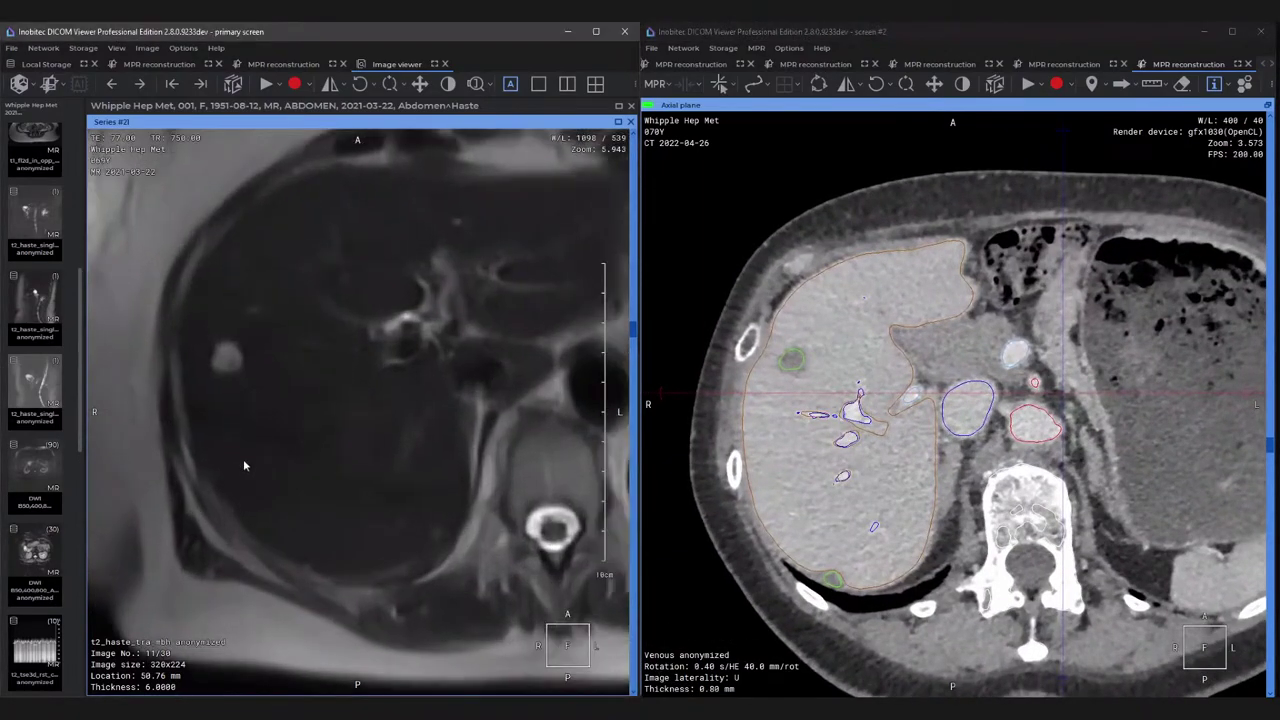
left_click_drag(245, 459, 249, 477)
scroll(249, 477, "up", 2)
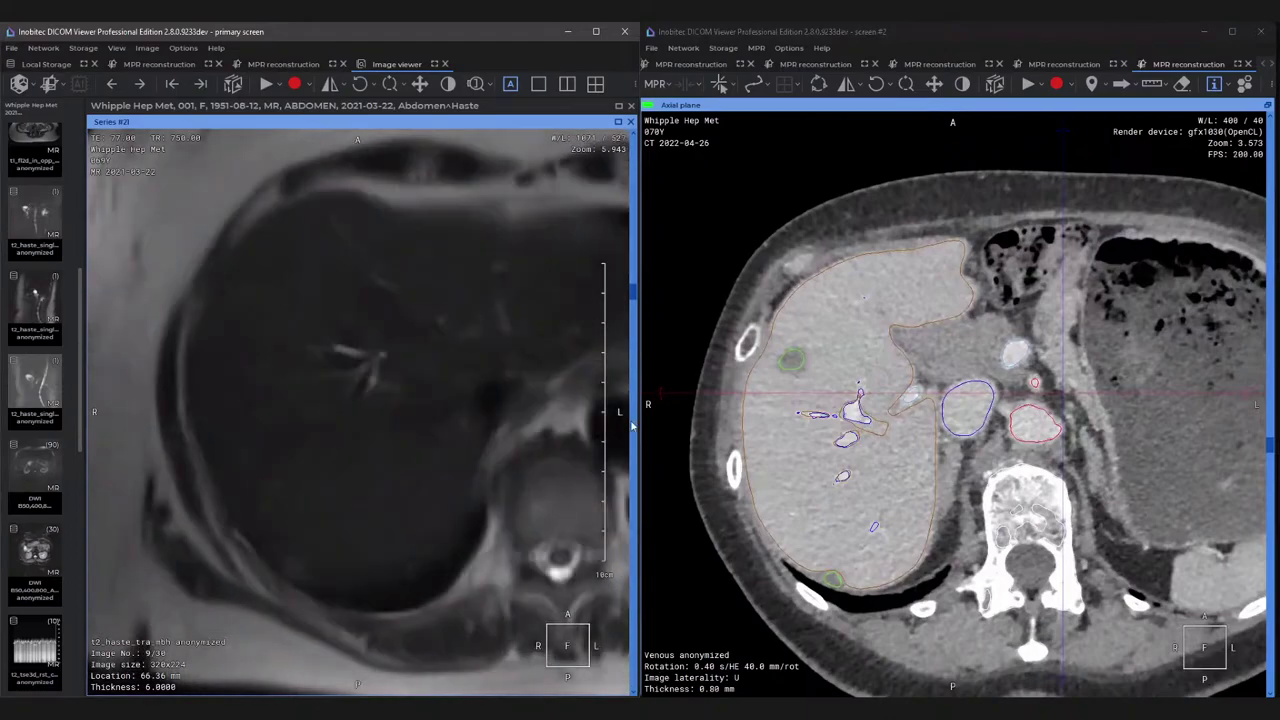
scroll(910, 415, "up", 1)
scroll(910, 415, "up", 5)
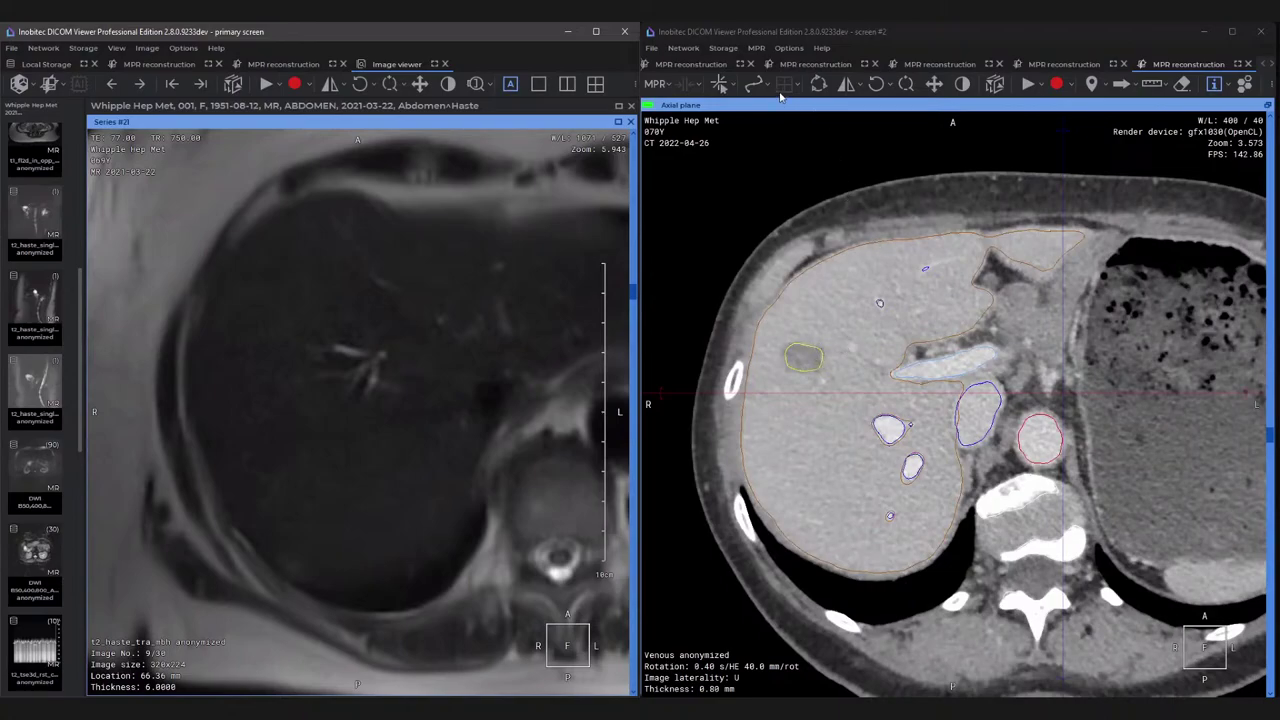
From the local study list, open the Portal series as MPR on monitor 2 and set its slices.
left_click(1264, 67)
left_click(1263, 65)
left_click(1263, 65)
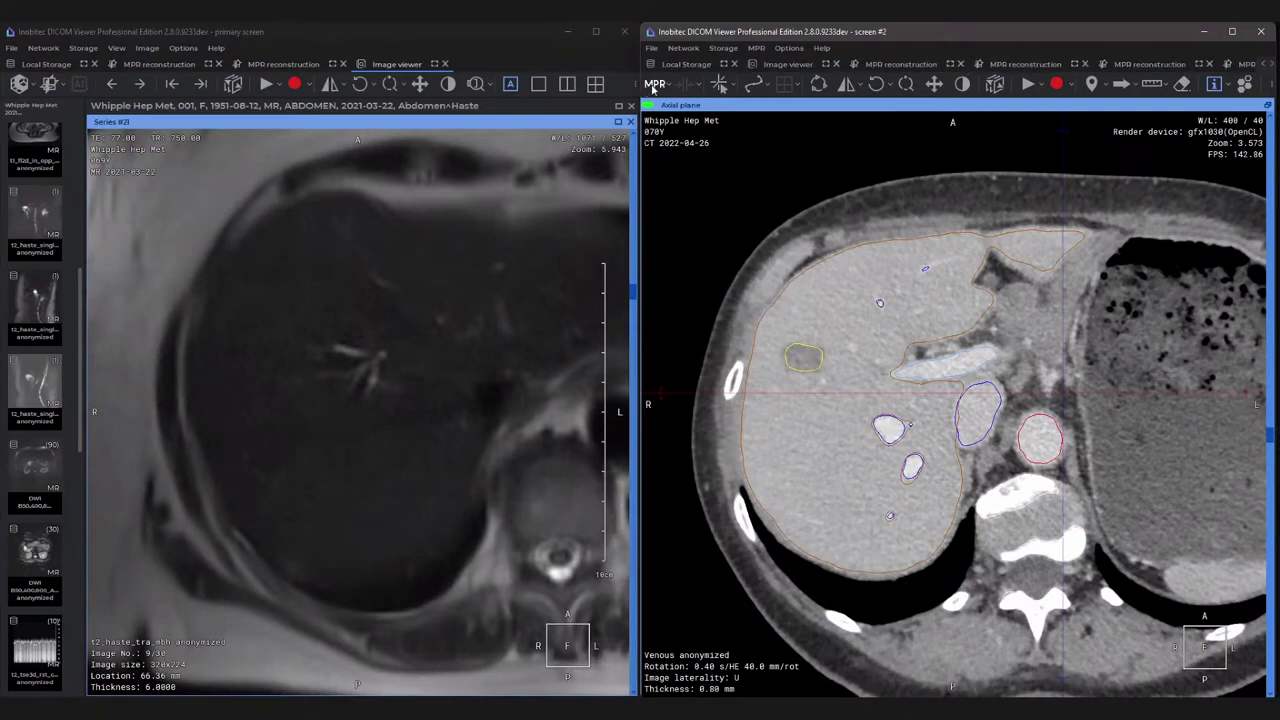
left_click(680, 64)
left_click(820, 545)
right_click(808, 544)
mouse_move(858, 360)
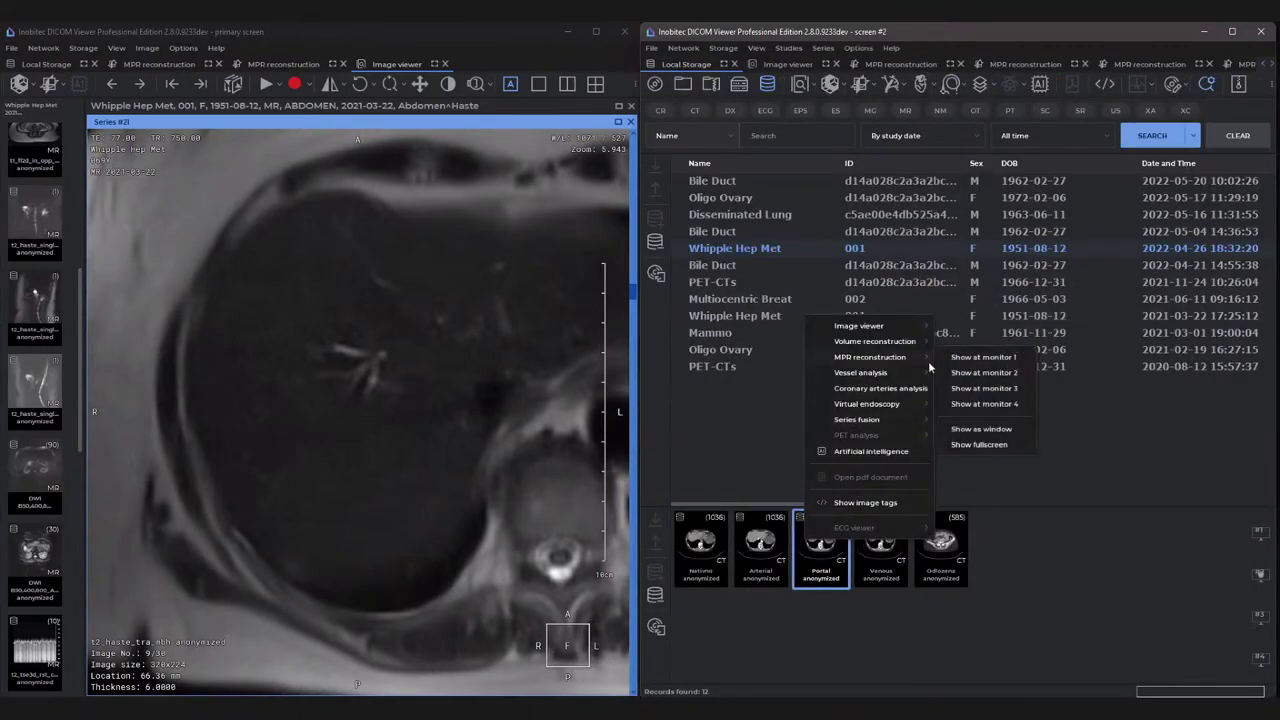
left_click(980, 372)
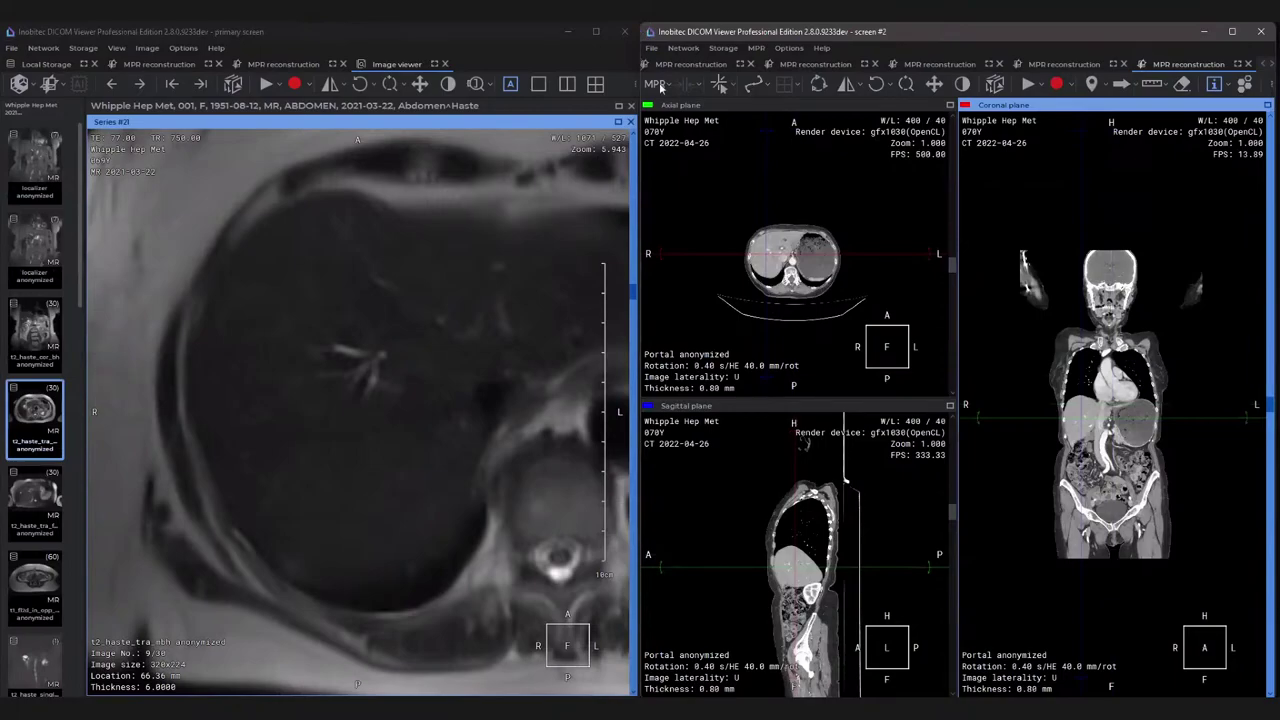
left_click(789, 262)
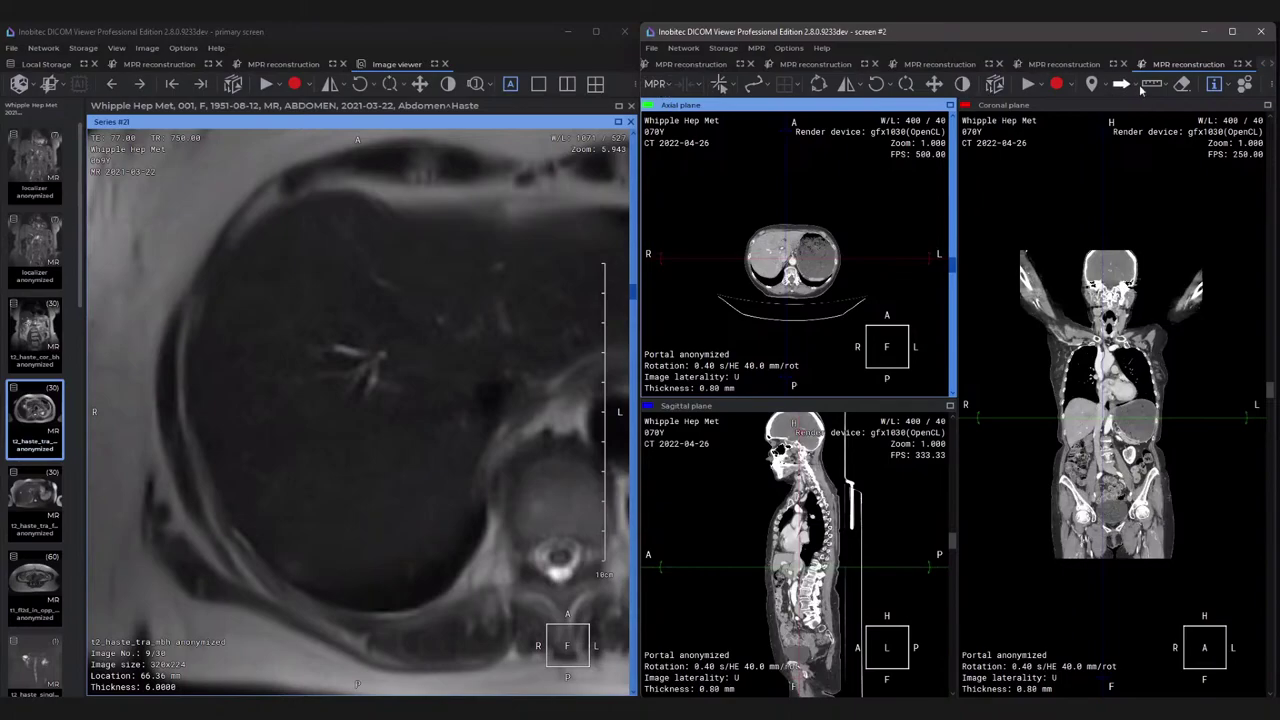
Zoom the coronal CT plane onto the liver and scroll through its slices.
right_click_drag(1093, 416, 1092, 456)
scroll(1093, 456, "down", 10)
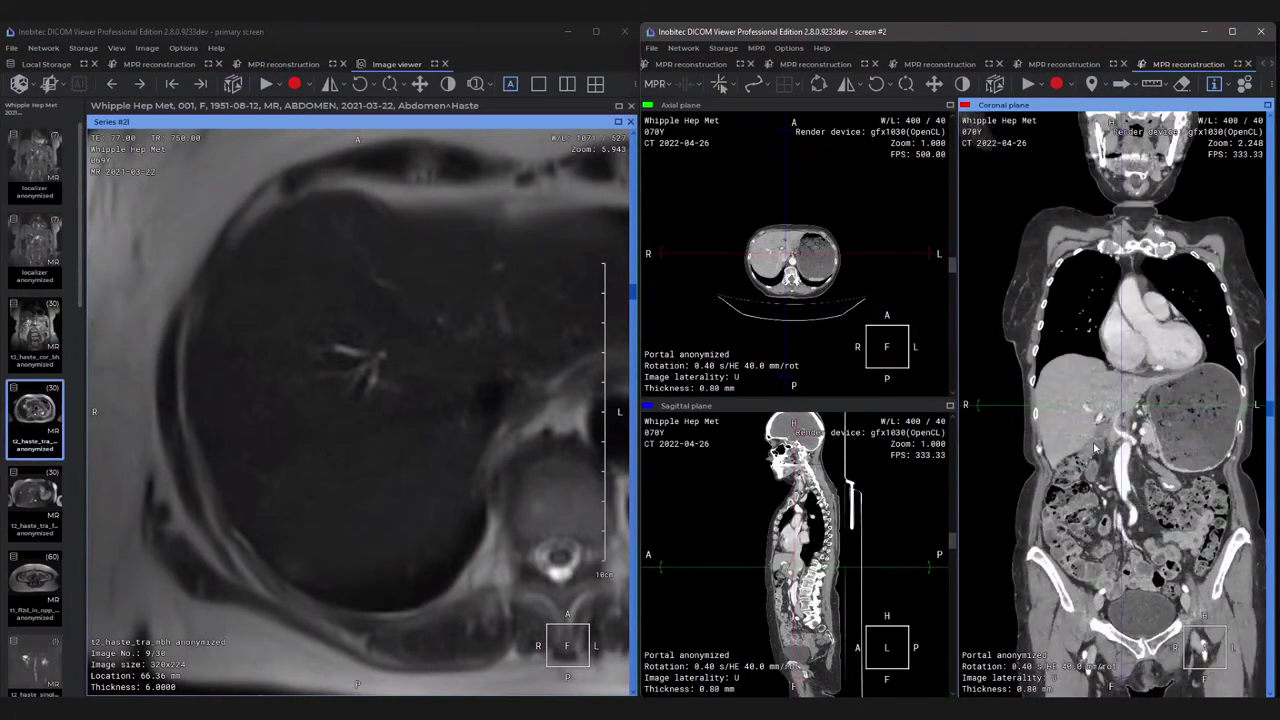
scroll(1094, 447, "down", 5)
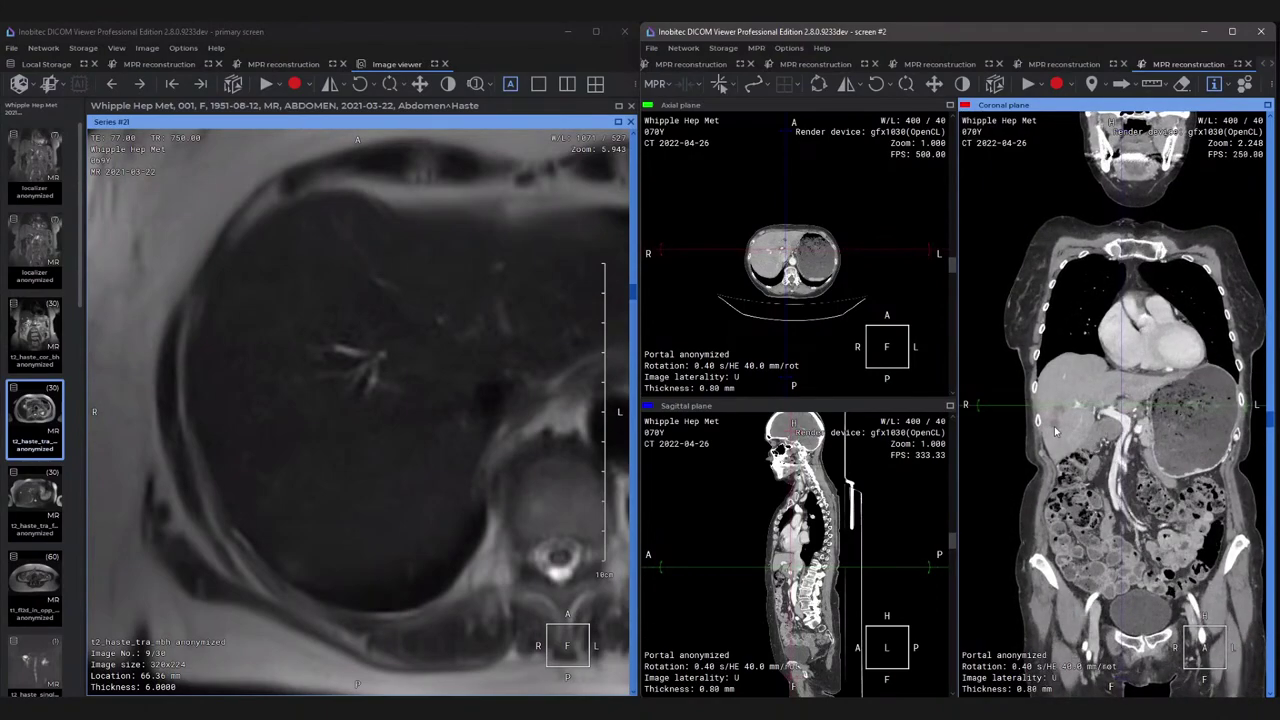
right_click_drag(1094, 447, 1102, 392)
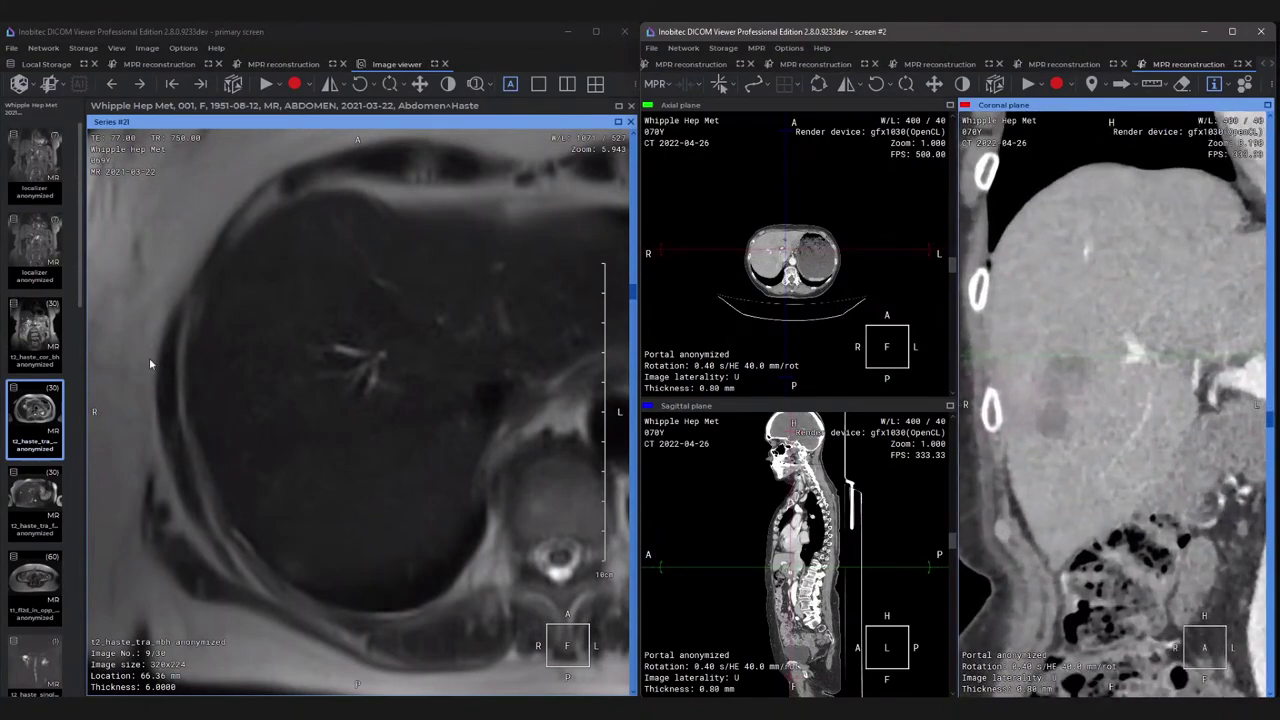
scroll(206, 376, "down", 3)
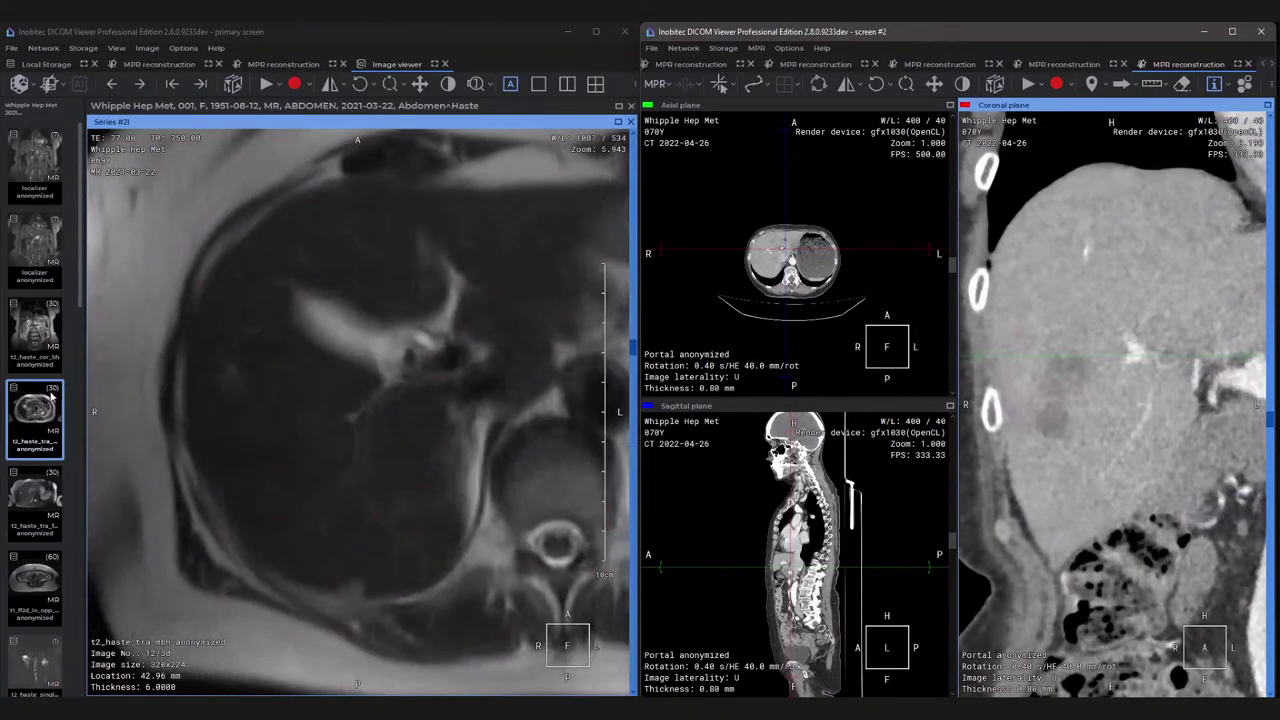
Open the t2_haste_cor_bh series, zoom and maximize its pane, and centre the liver lesion.
double_click(44, 343)
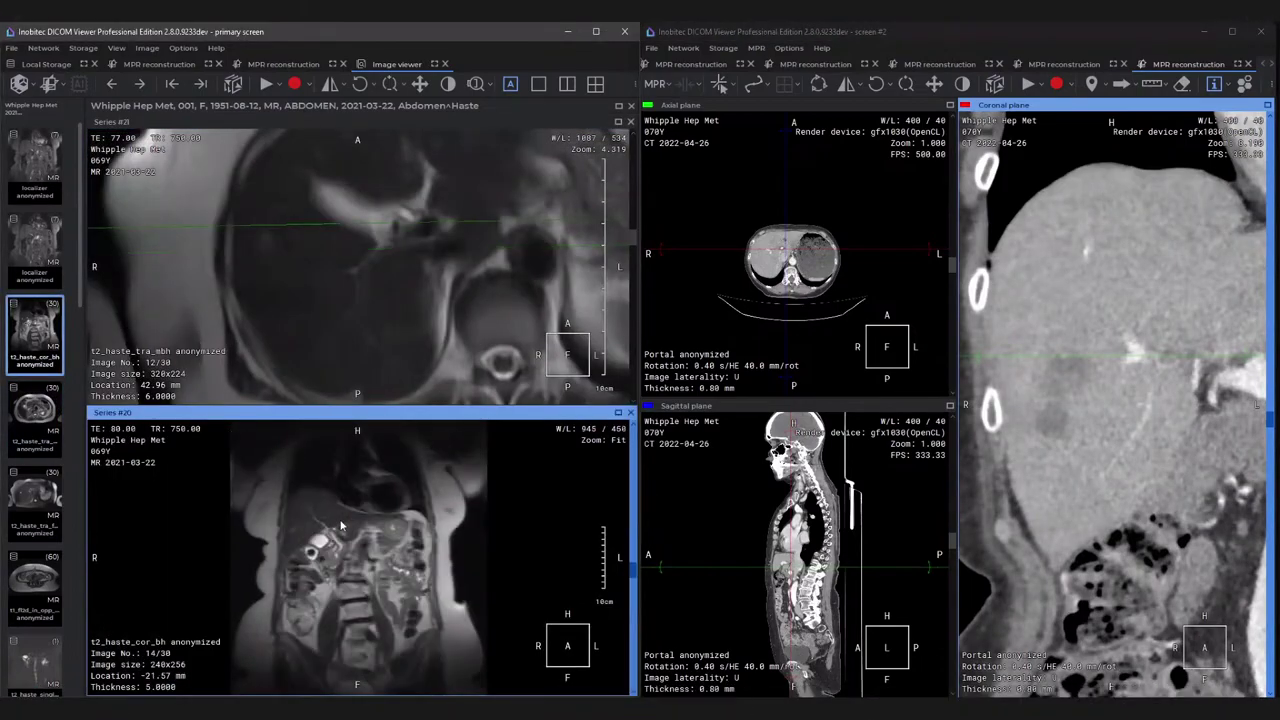
scroll(340, 525, "up", 1)
right_click_drag(340, 525, 333, 478)
middle_click_drag(333, 478, 325, 461)
double_click(322, 424)
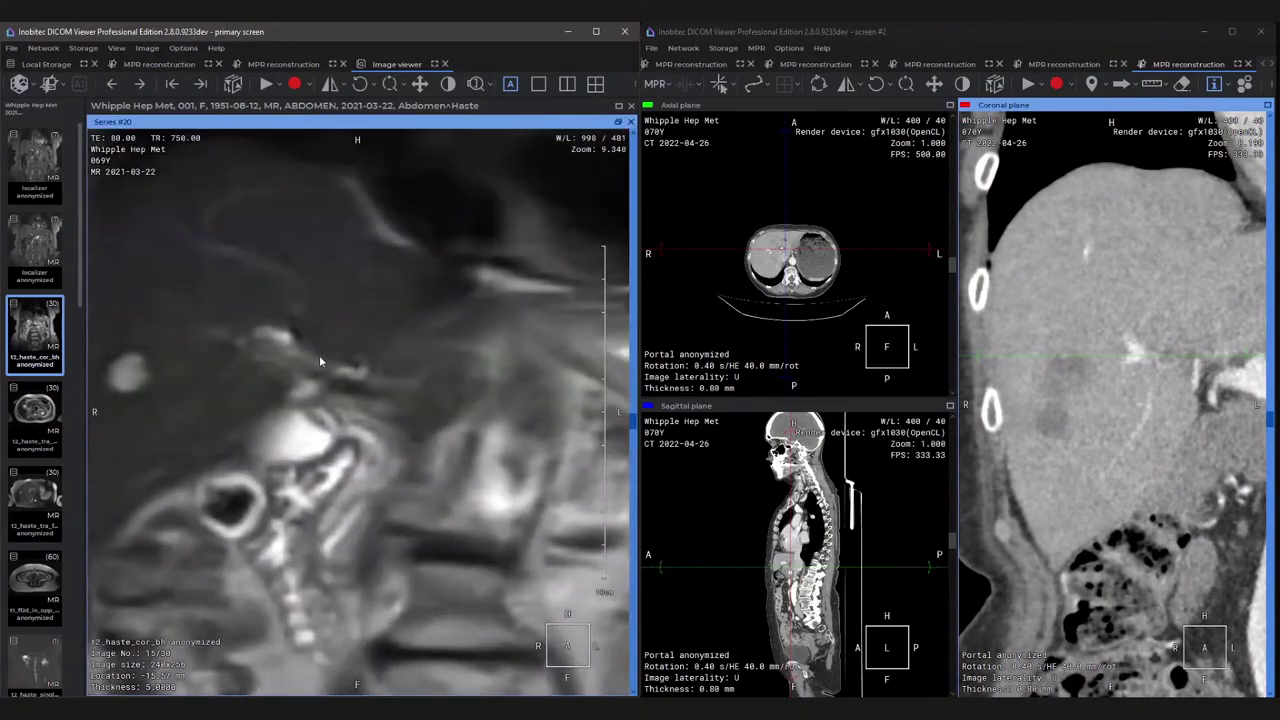
middle_click_drag(319, 355, 528, 406)
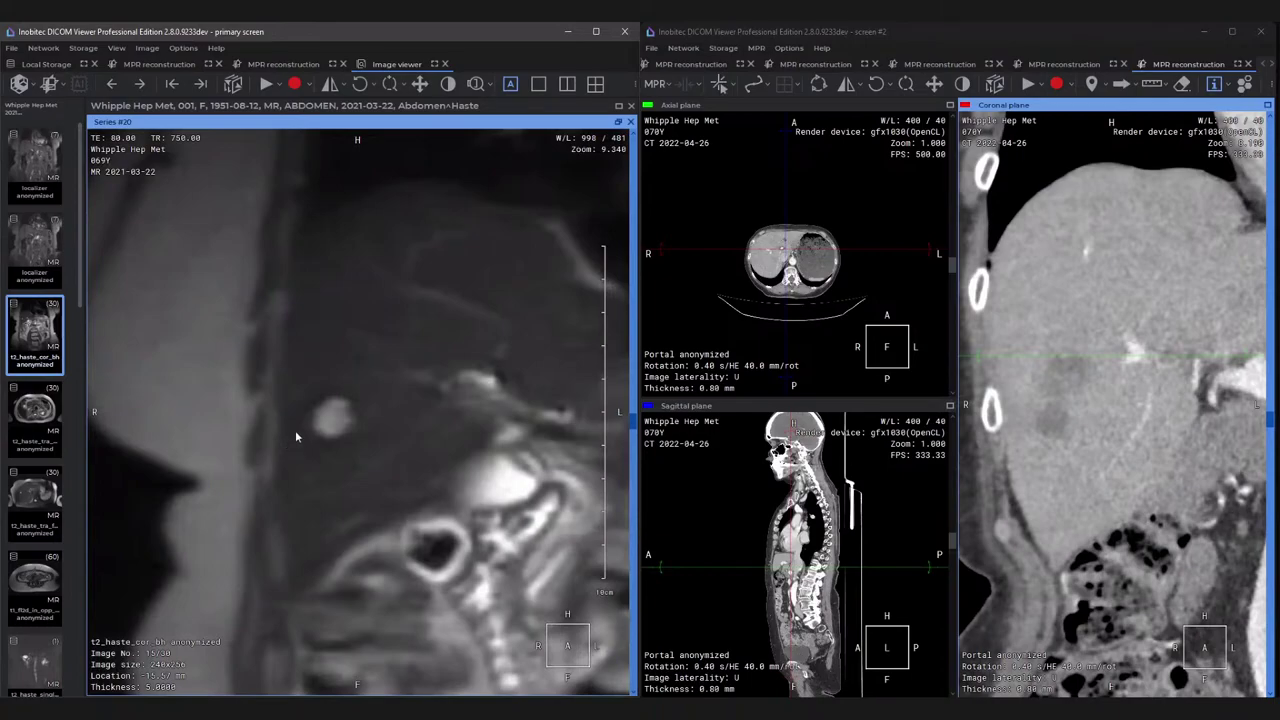
Arrow the liver lesion once on the coronal MR and three times on the coronal CT.
left_click(306, 421)
left_click(1034, 430)
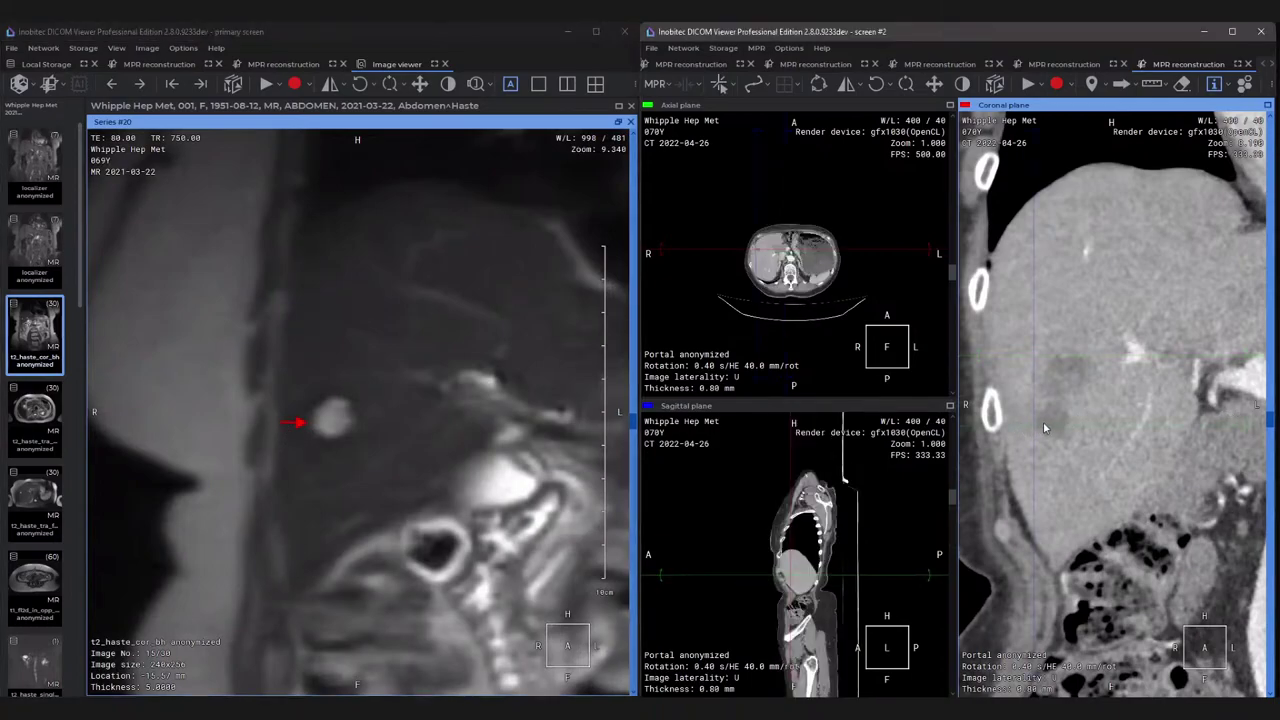
left_click_drag(1043, 423, 1020, 421)
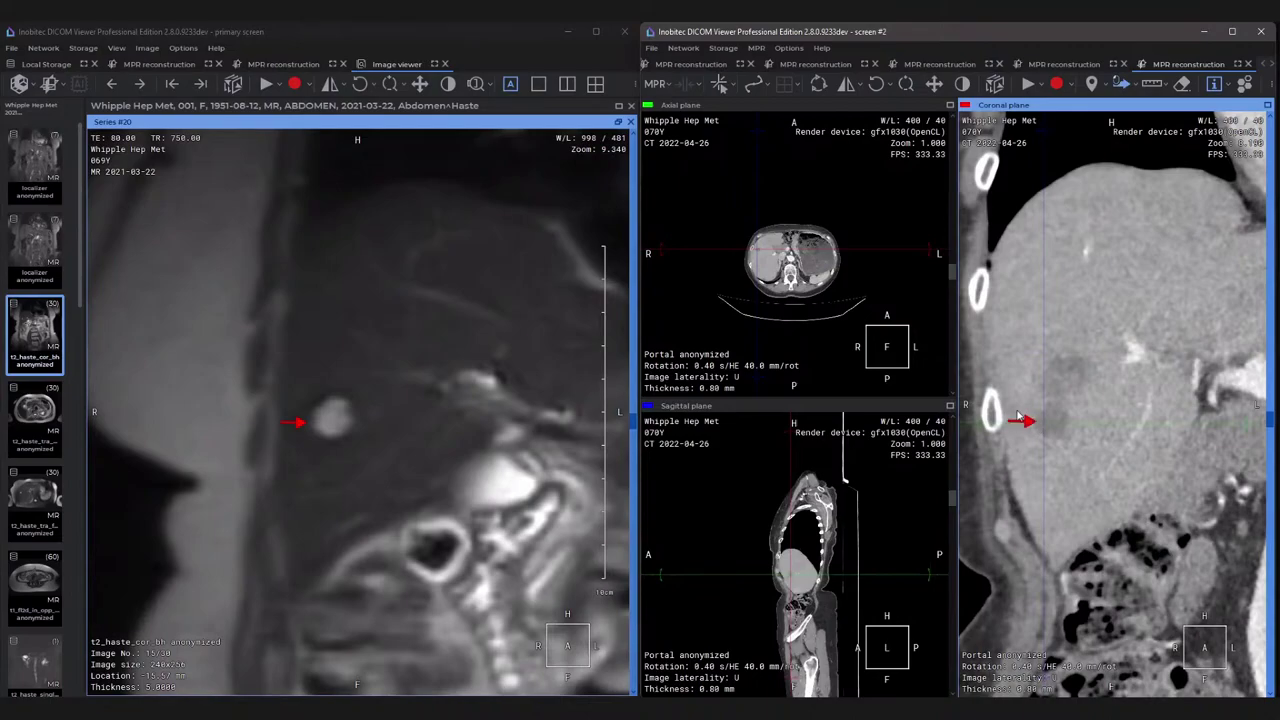
left_click_drag(1038, 373, 1008, 372)
left_click_drag(1086, 377, 1122, 379)
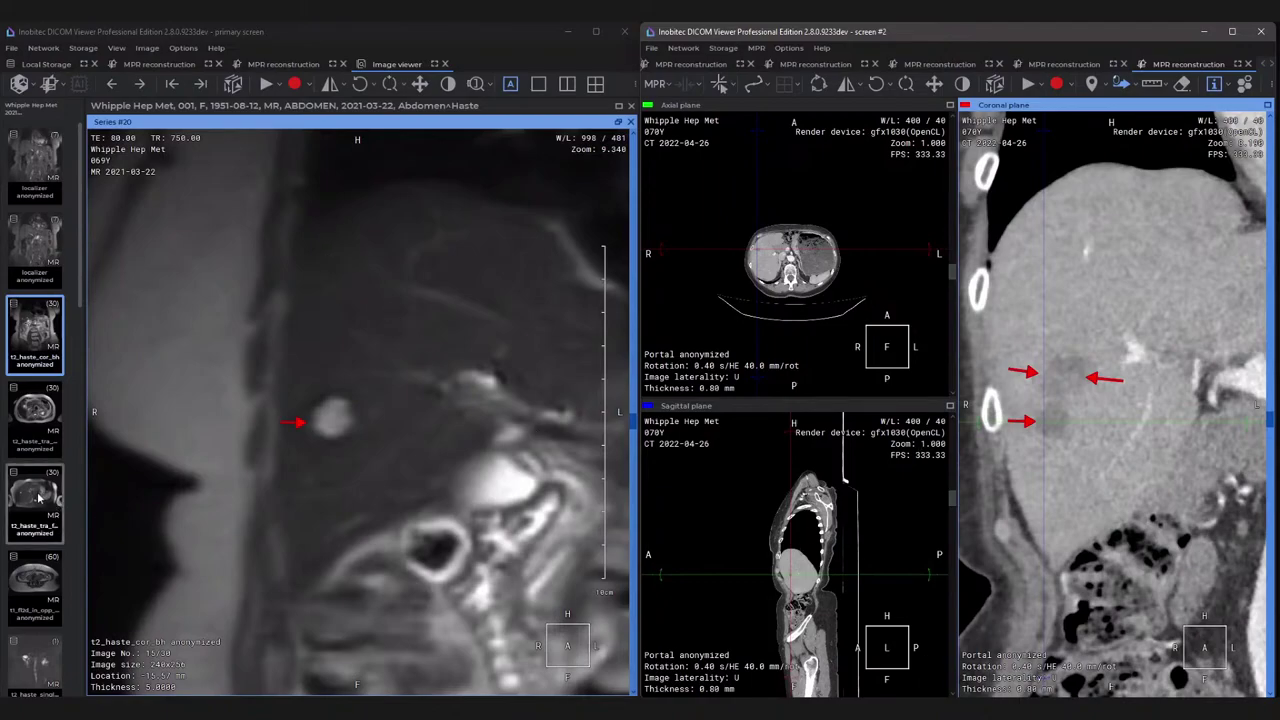
Add the t1_fl2d in/opposed-phase series as a new pane and scroll through its slices.
left_click_drag(32, 572, 367, 470)
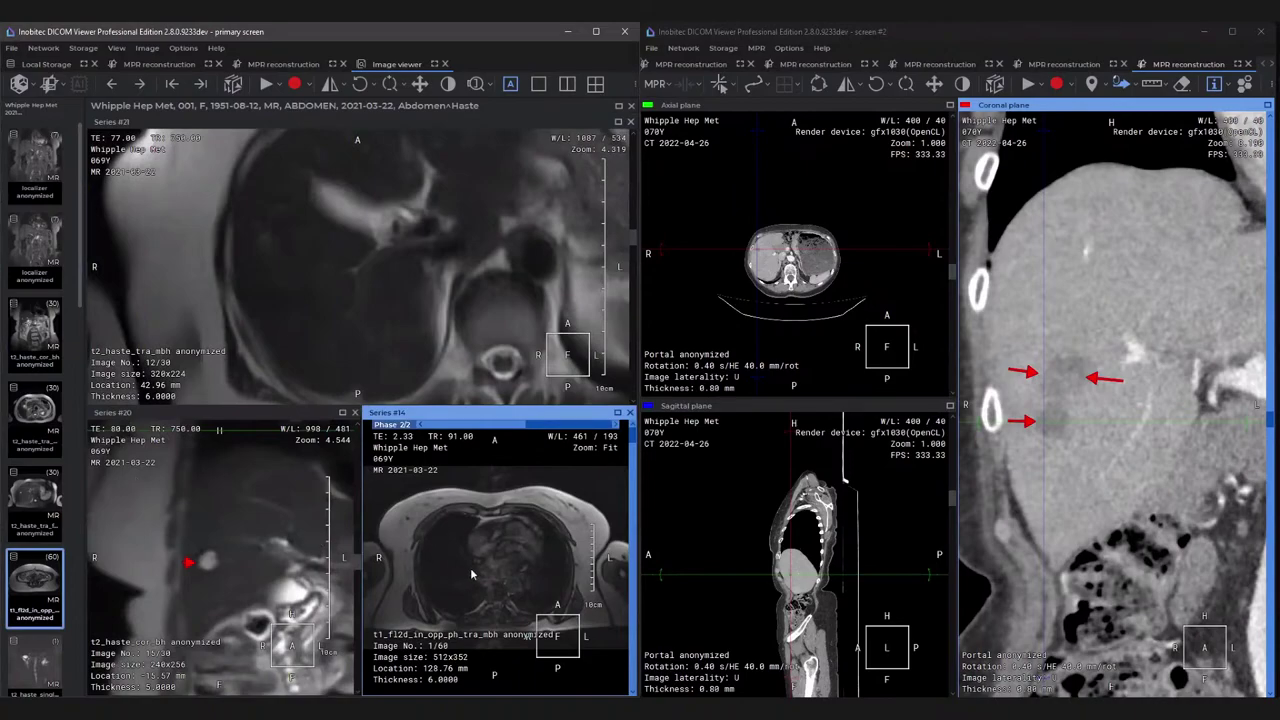
scroll(470, 567, "down", 16)
scroll(470, 570, "up", 9)
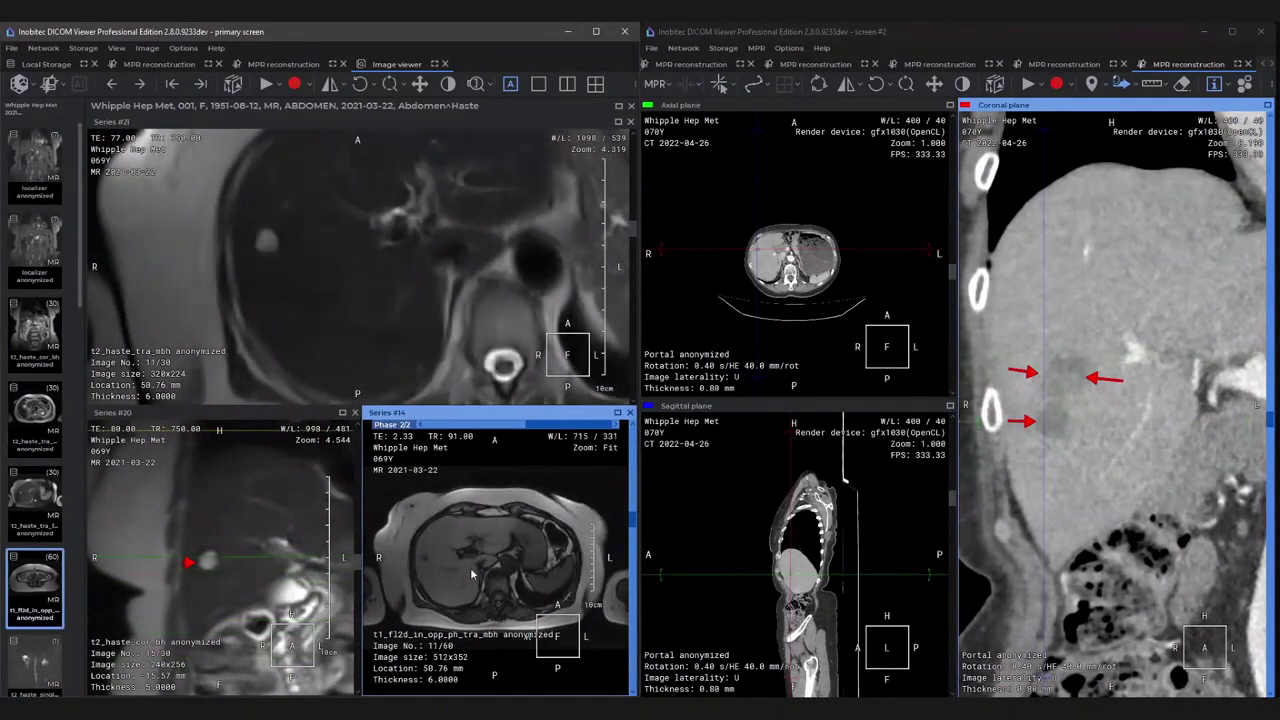
scroll(465, 525, "down", 2)
scroll(465, 525, "up", 2)
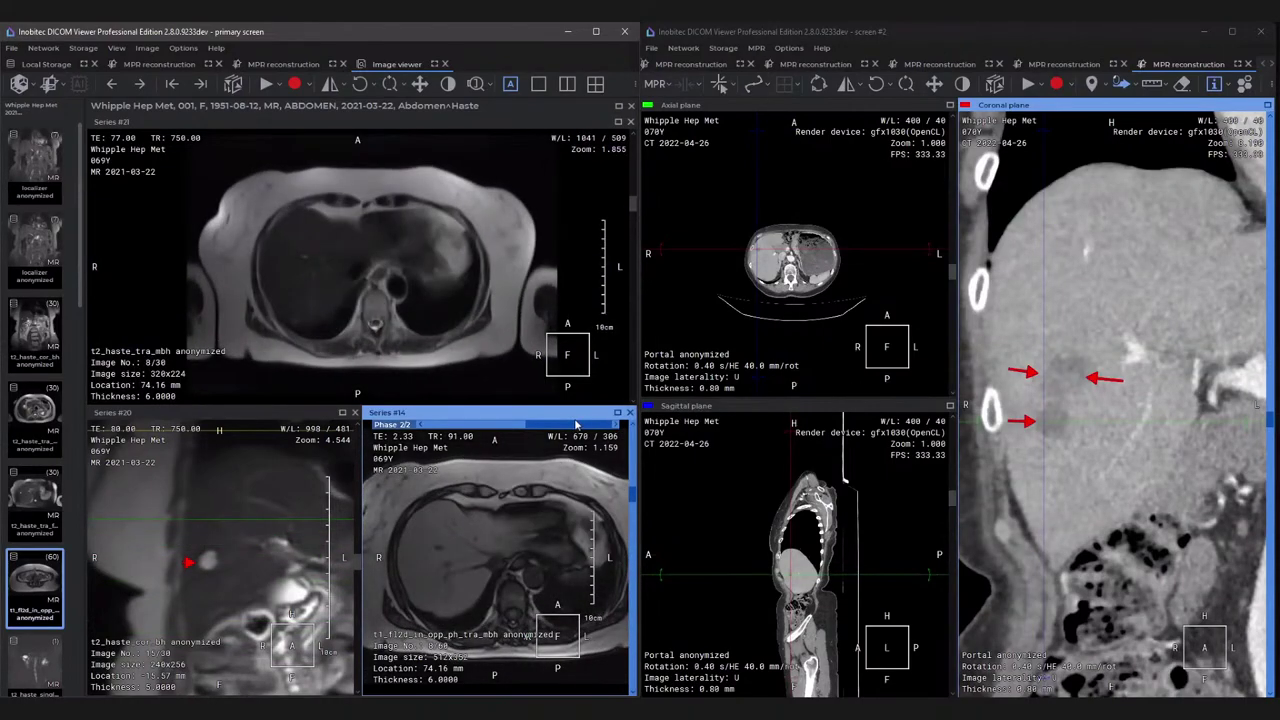
Maximize the t1 series briefly, restore the layout, then maximize the coronal T2 series.
double_click(493, 412)
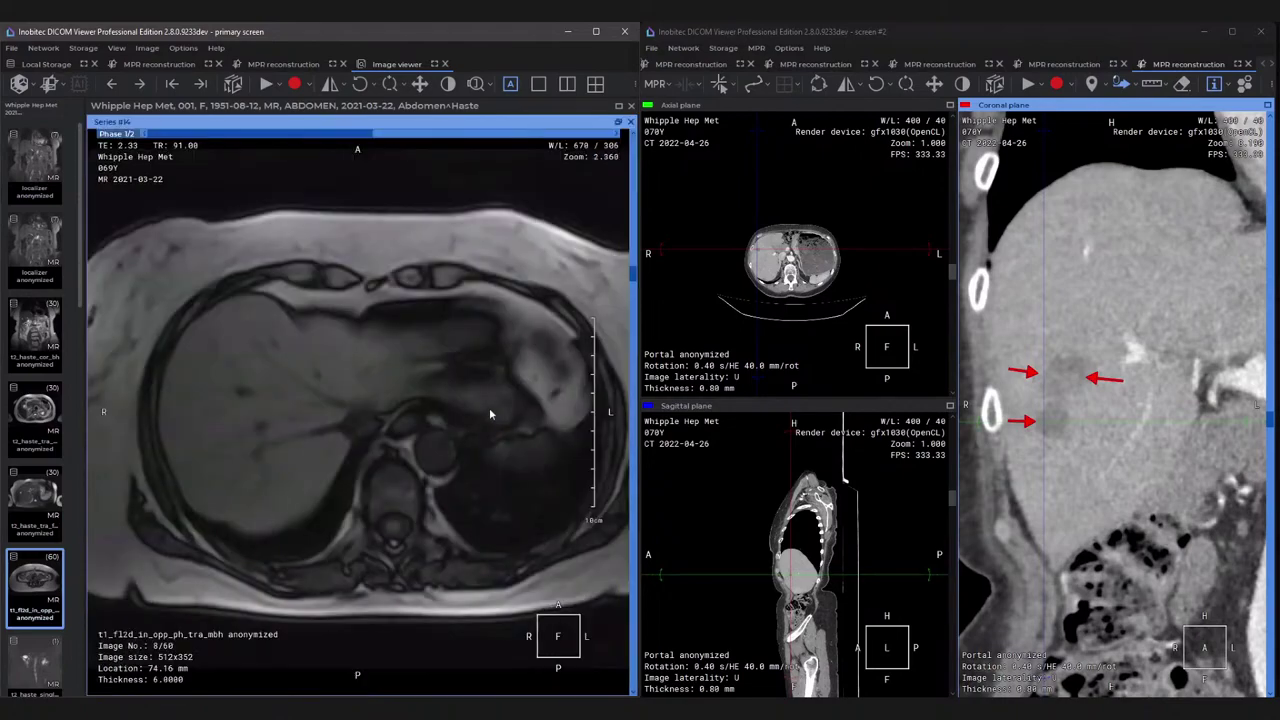
double_click(234, 126)
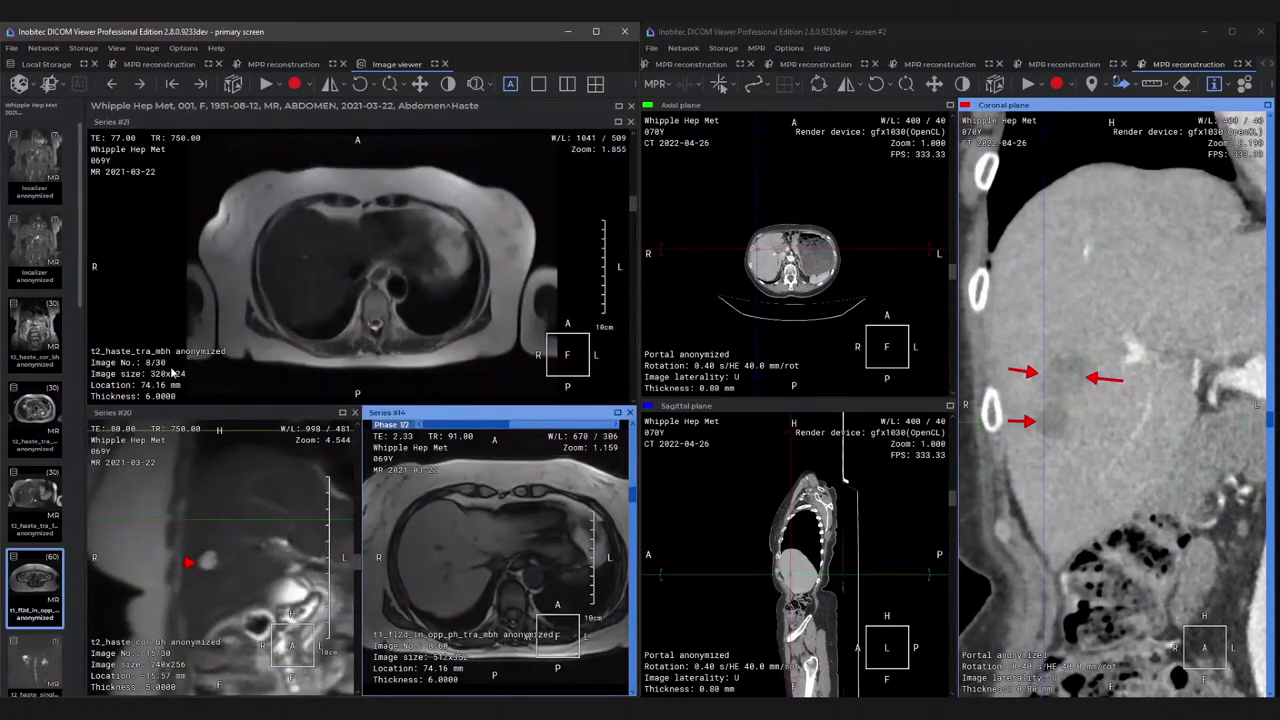
double_click(210, 422)
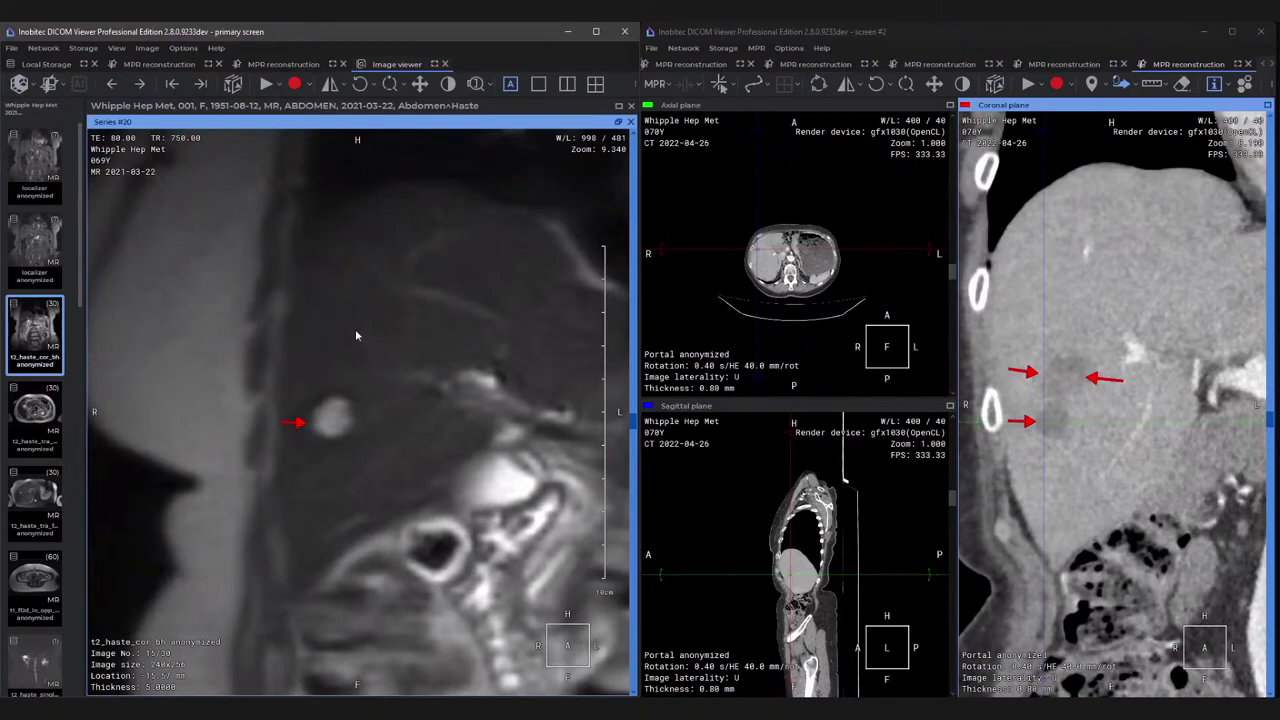
Show Local Storage in both windows and select the Mammo study to list its L/R CC and MLO series.
left_click(40, 64)
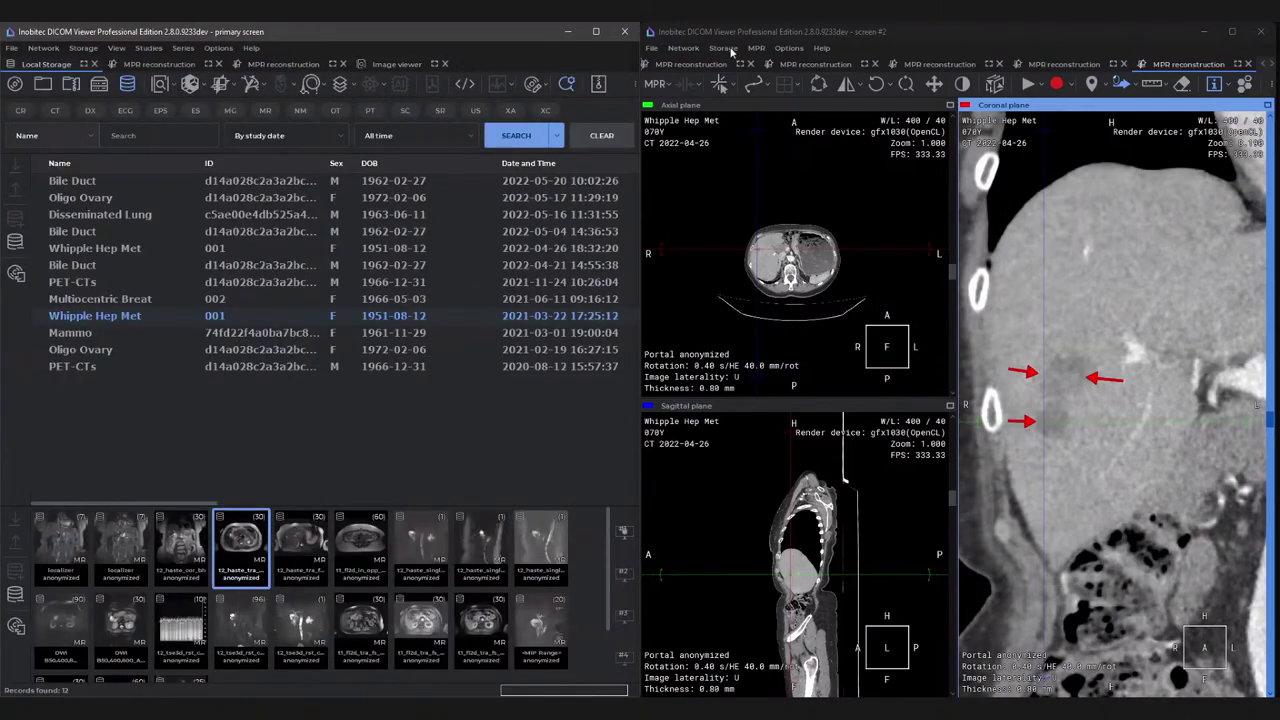
left_click(1272, 66)
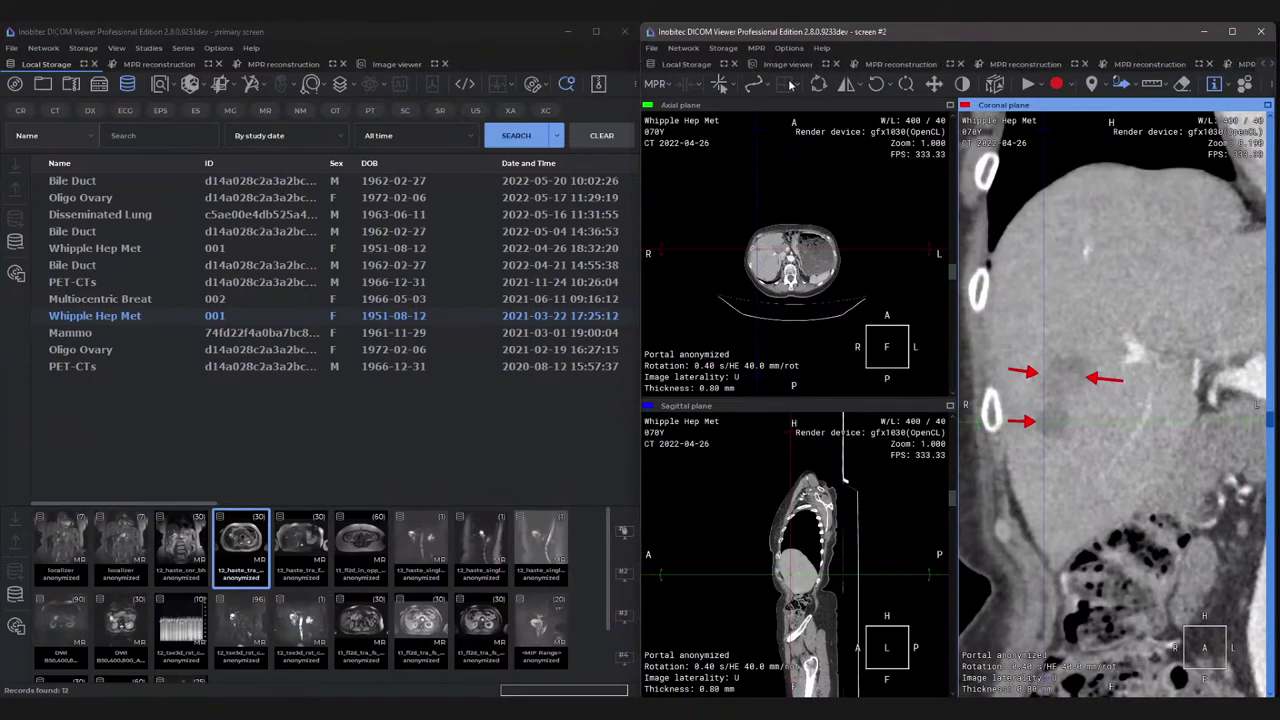
left_click(692, 65)
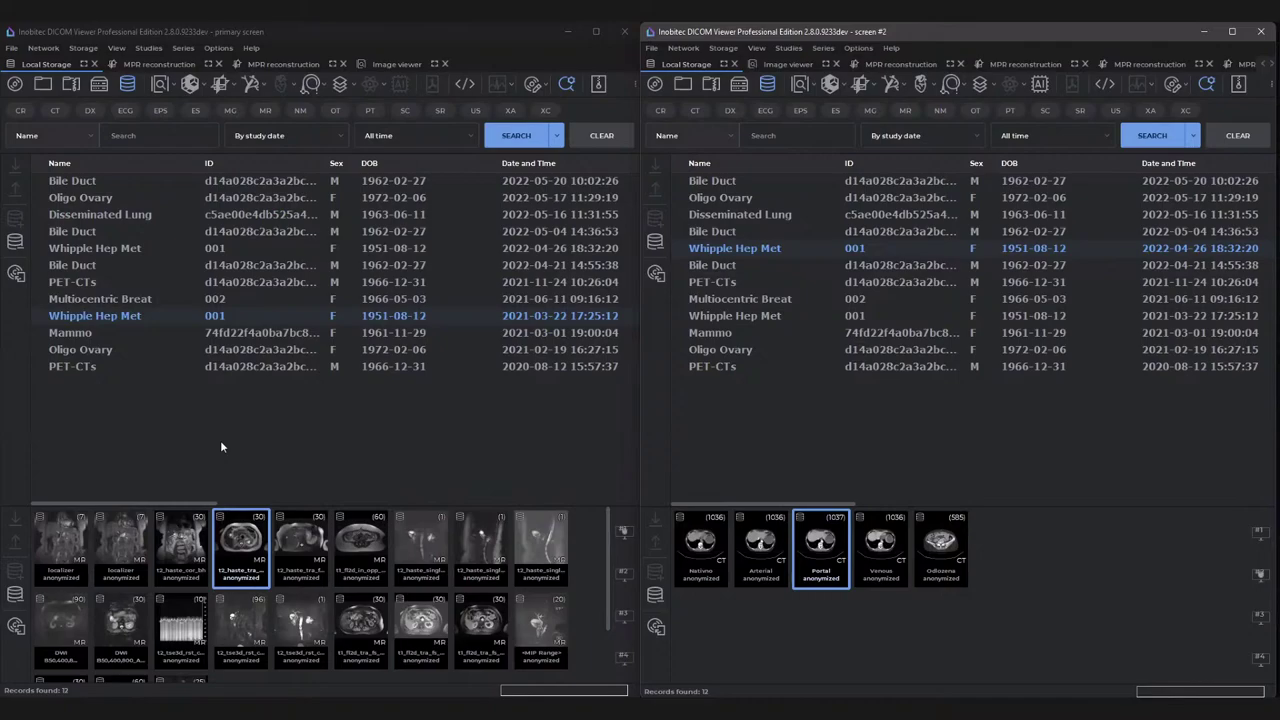
left_click(371, 32)
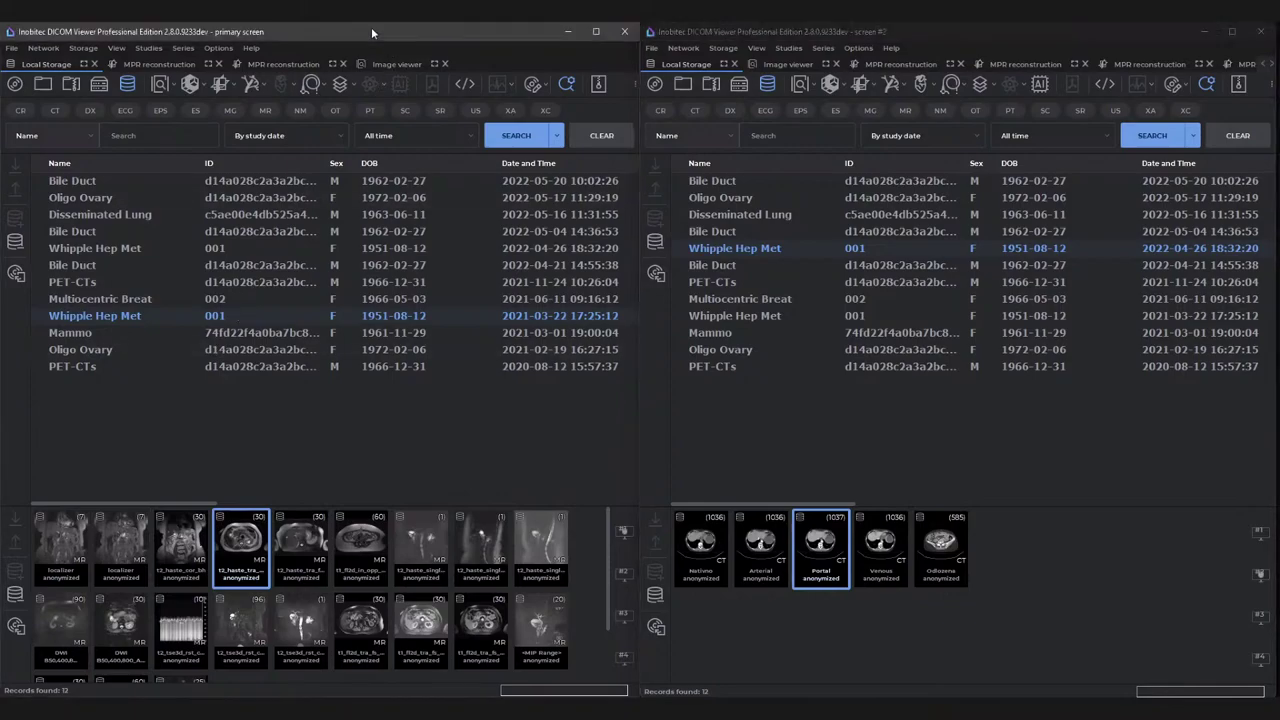
left_click(1090, 33)
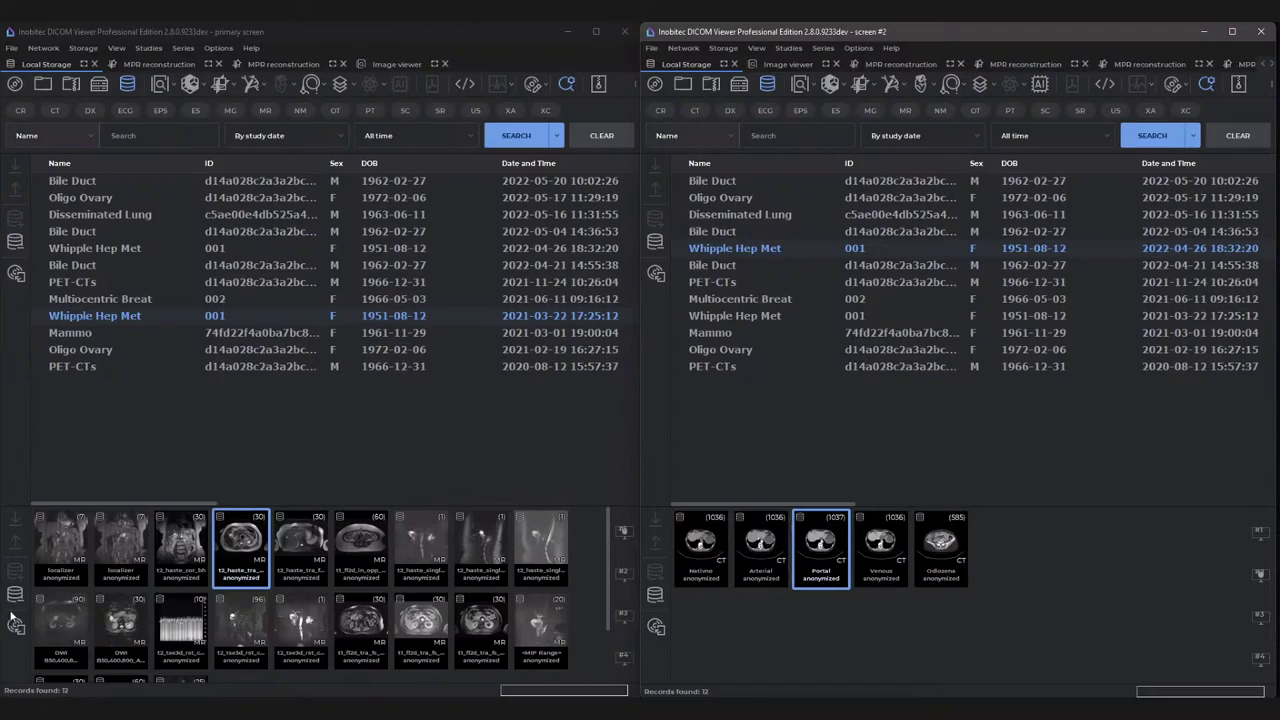
left_click(86, 334)
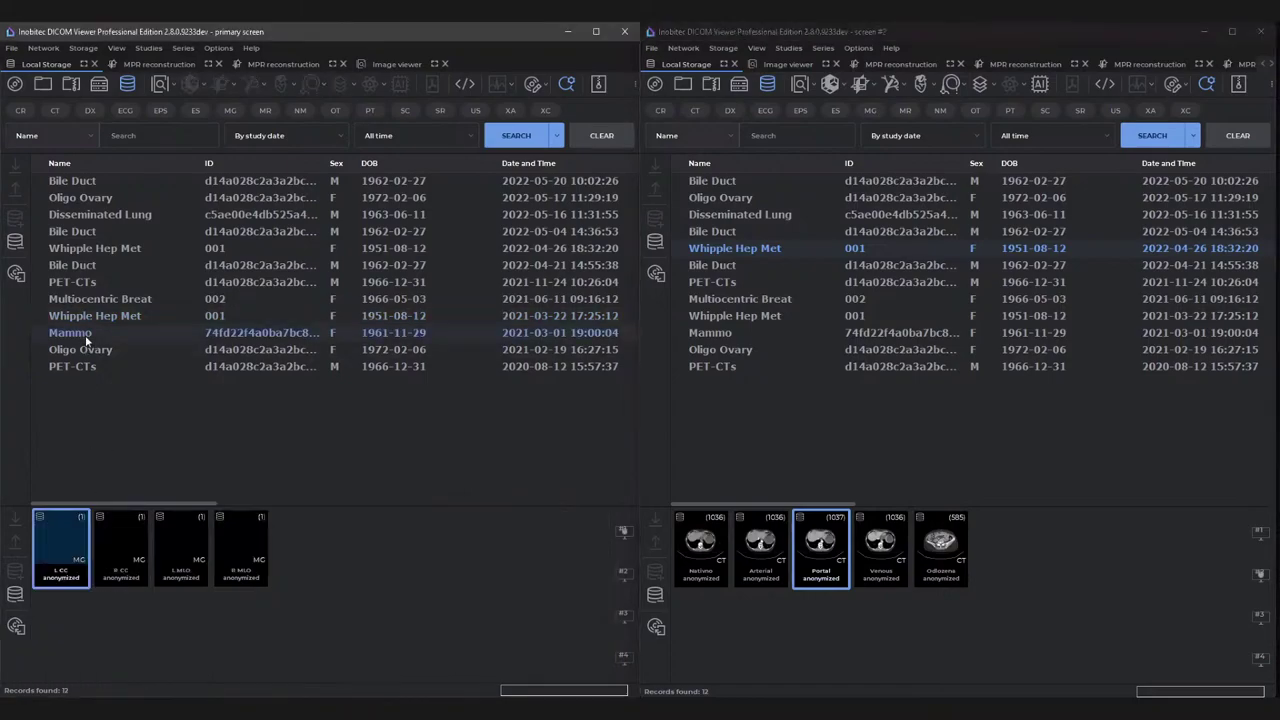
left_click(728, 330)
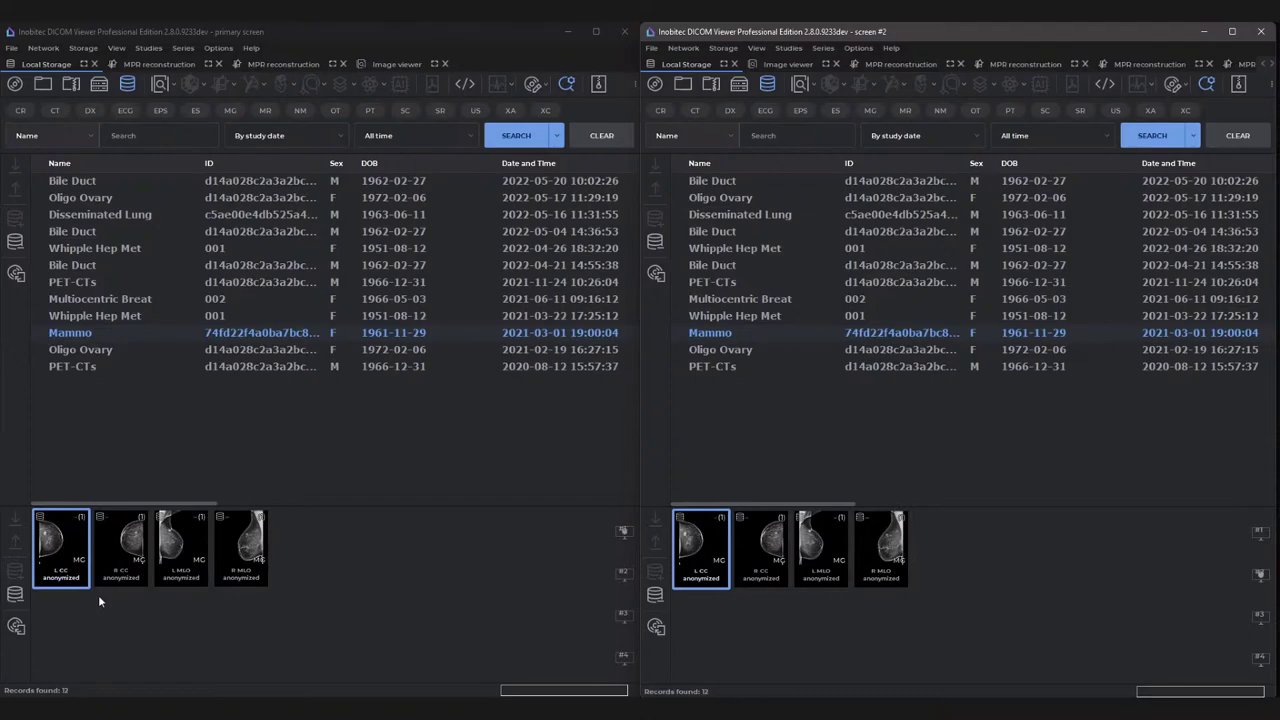
Open R CC with L CC beside it on the primary screen, and R MLO with L MLO on screen two.
double_click(120, 548)
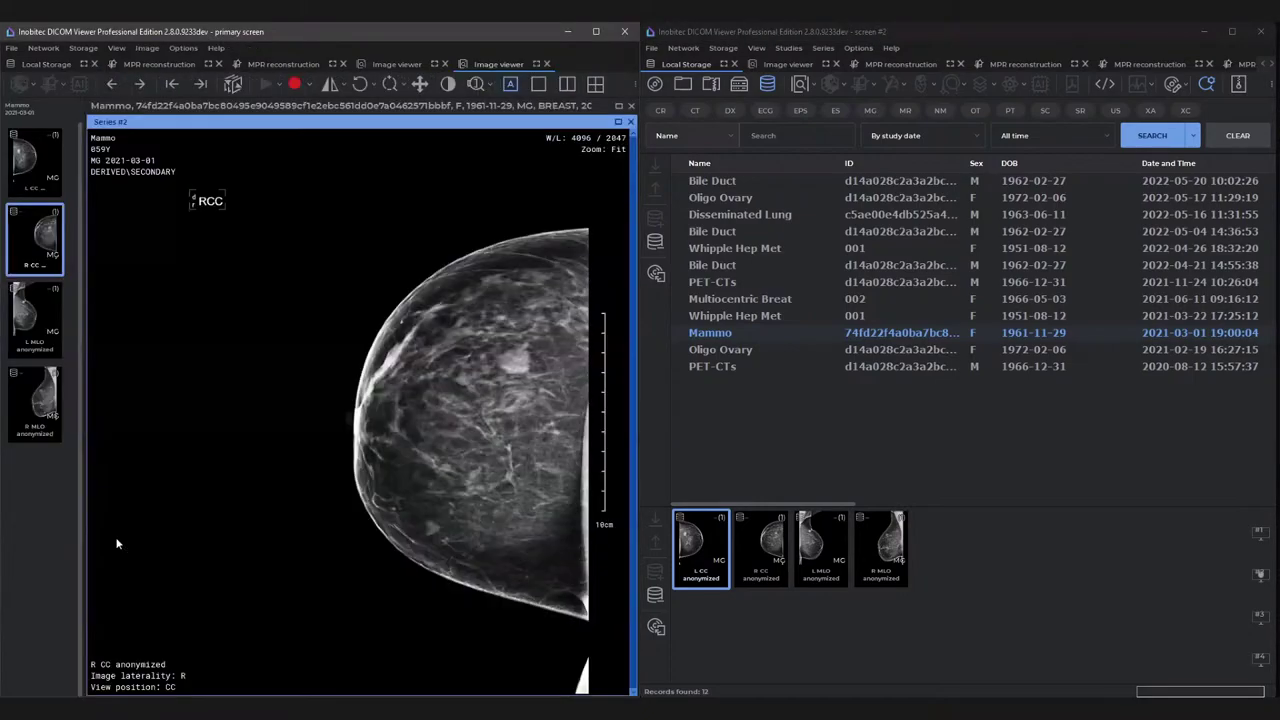
left_click_drag(35, 160, 423, 323)
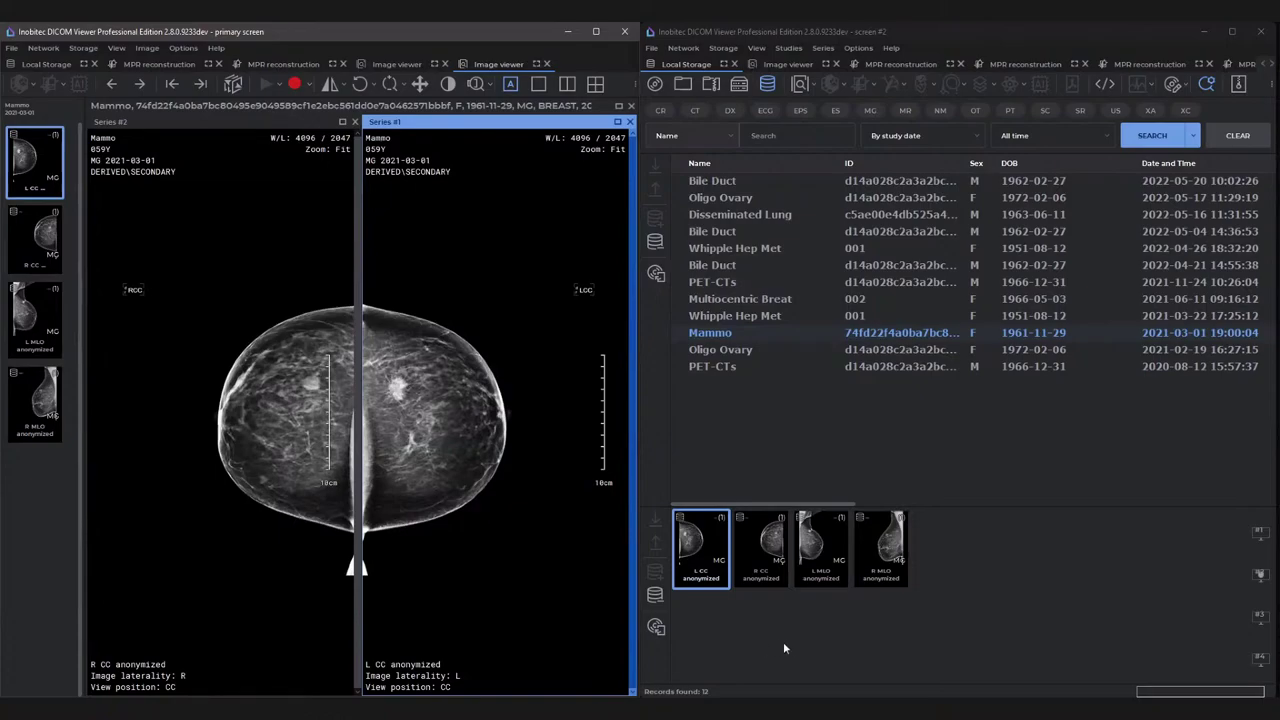
left_click(883, 545)
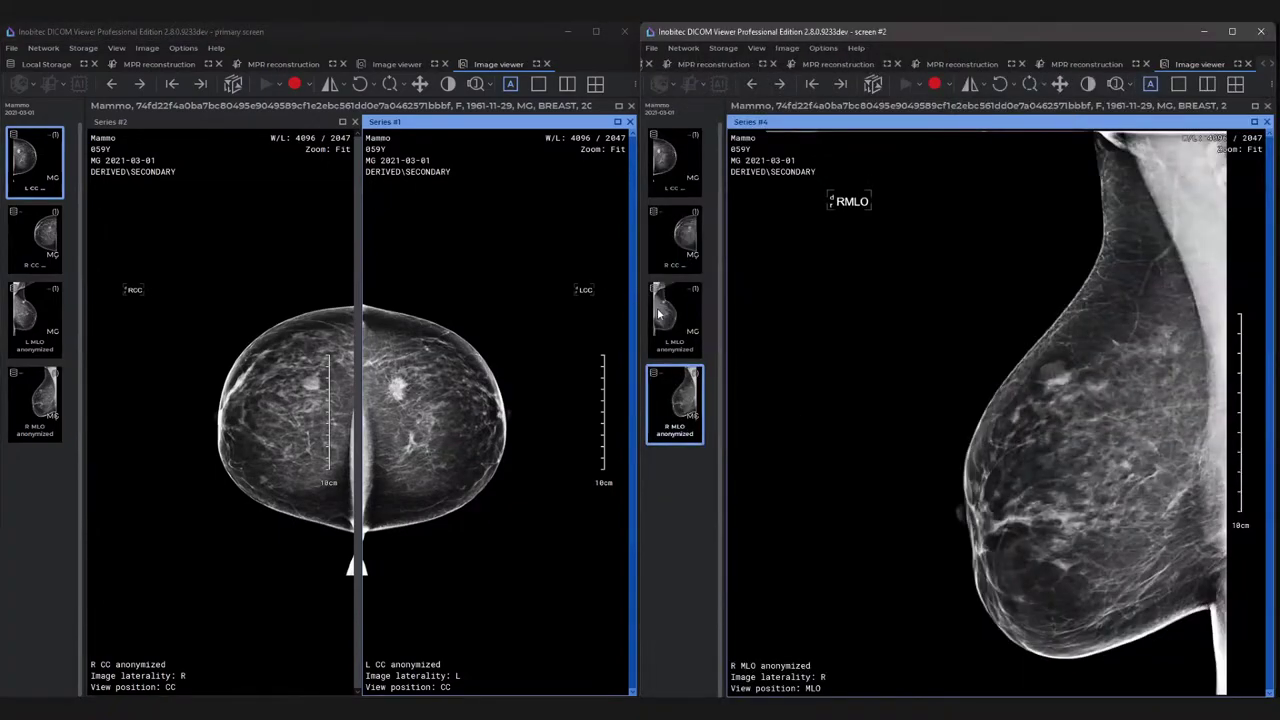
left_click(675, 322)
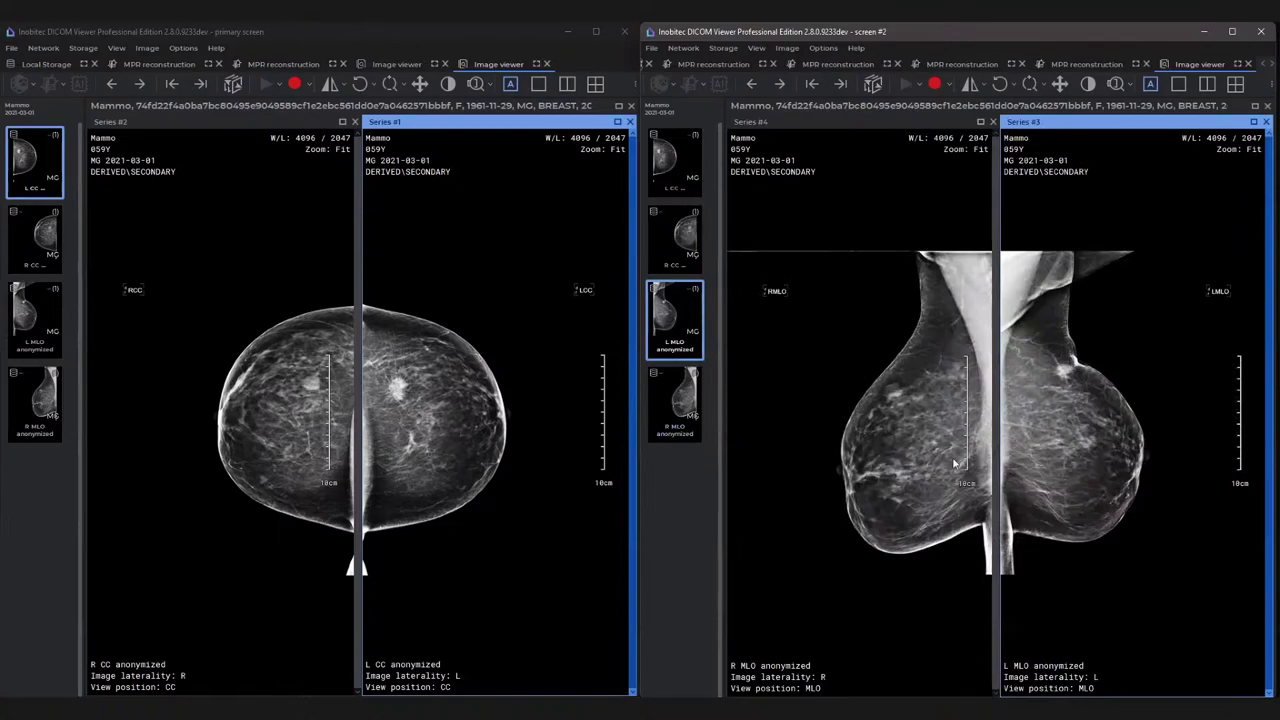
Zoom and shift the R MLO and L MLO images to fill their panes.
left_click_drag(956, 464, 926, 372)
left_click_drag(1020, 449, 1017, 414)
middle_click_drag(1017, 414, 1038, 441)
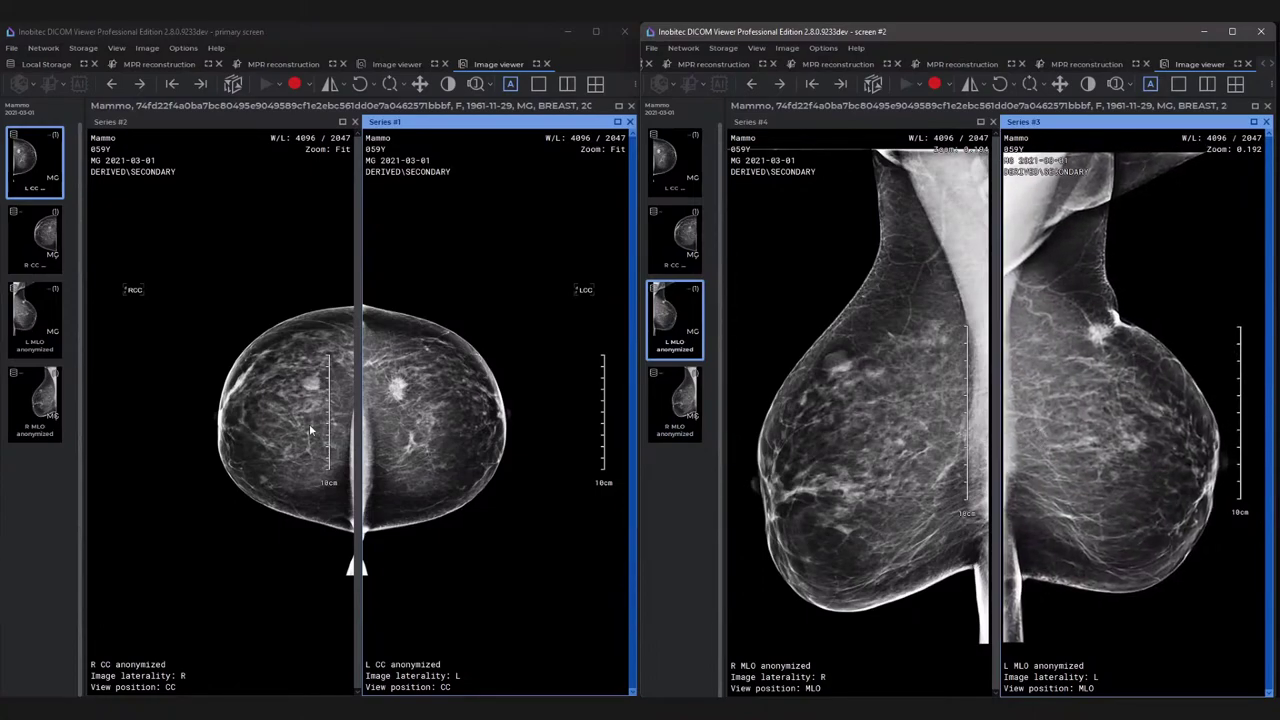
Zoom and pan the R CC and L CC images so both fill their panes evenly.
left_click_drag(309, 423, 300, 380)
middle_click_drag(300, 380, 272, 388)
left_click(398, 418)
left_click_drag(399, 416, 424, 374)
left_click_drag(320, 426, 318, 410)
middle_click_drag(303, 443, 296, 410)
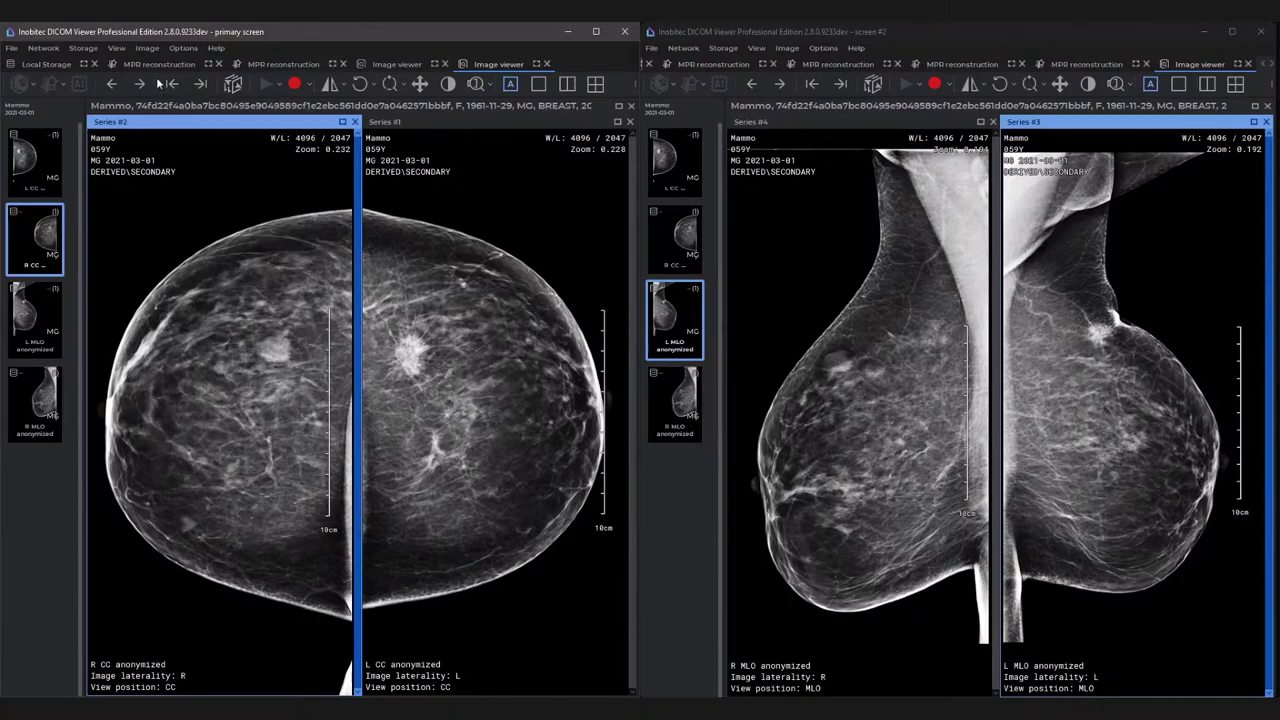
Review the CT reconstruction, breast MIP and MRI viewer tabs on the left screen.
left_click(157, 65)
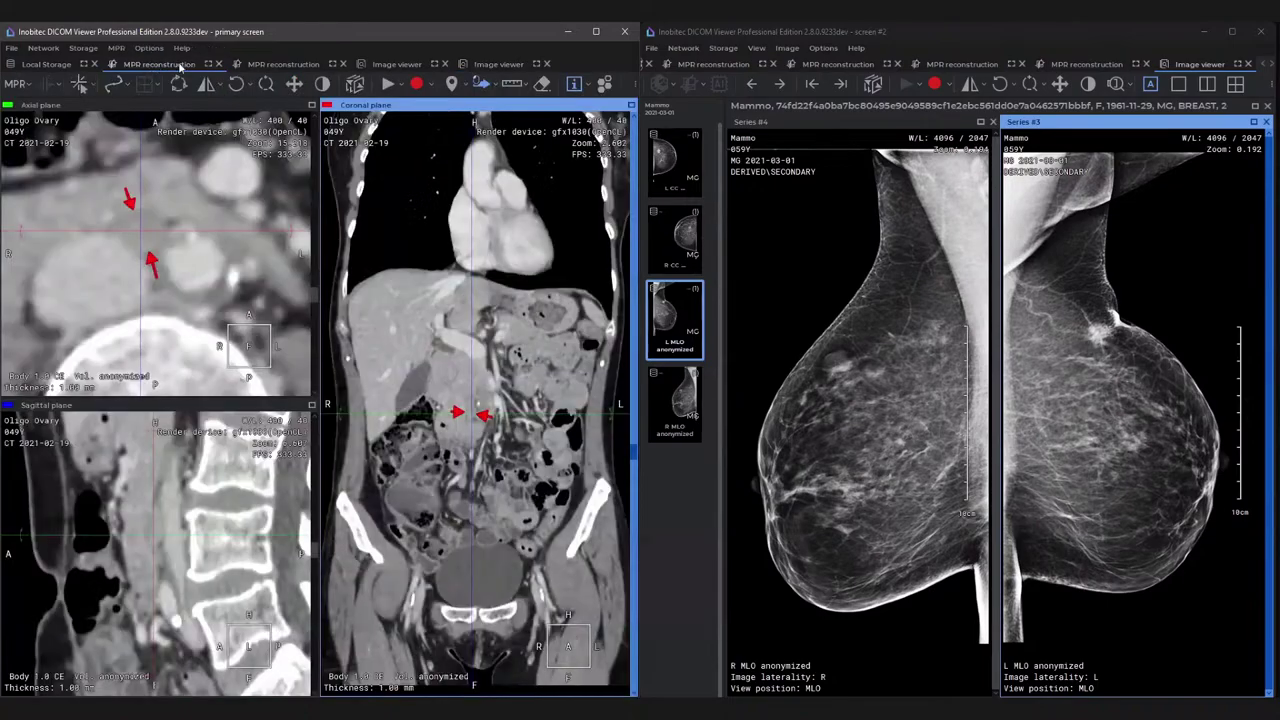
left_click(282, 64)
left_click(387, 68)
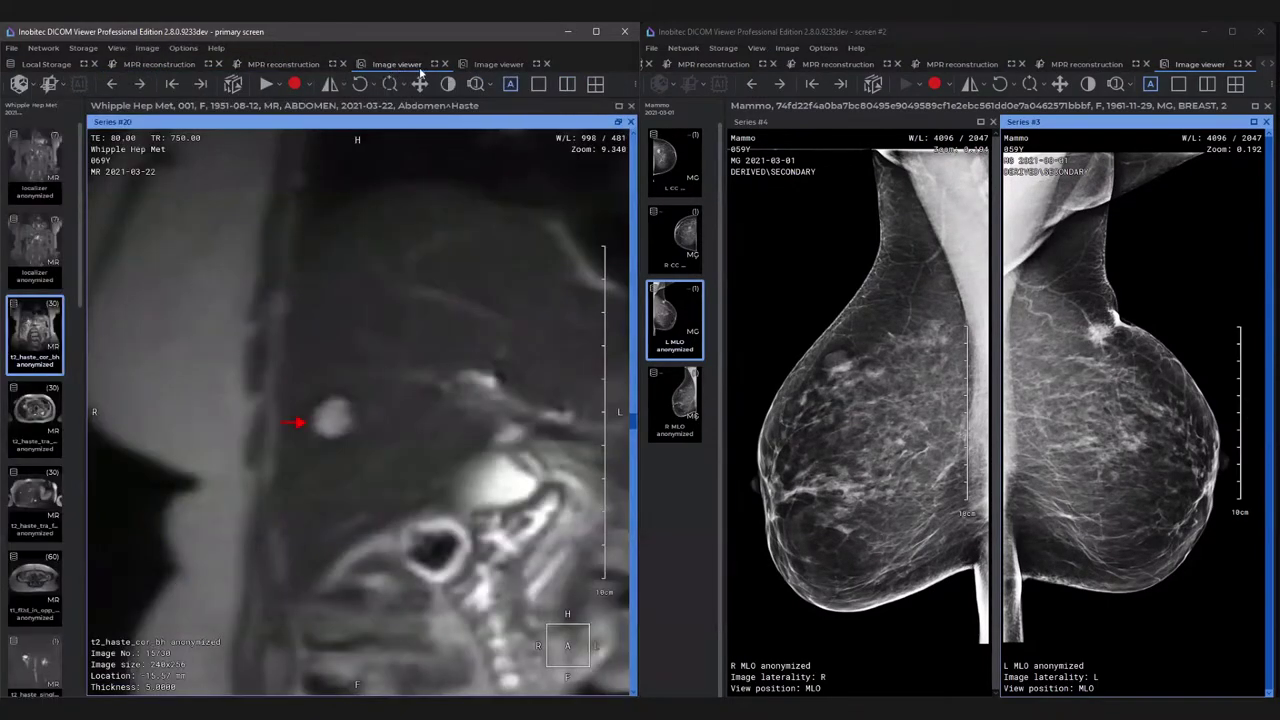
left_click(291, 67)
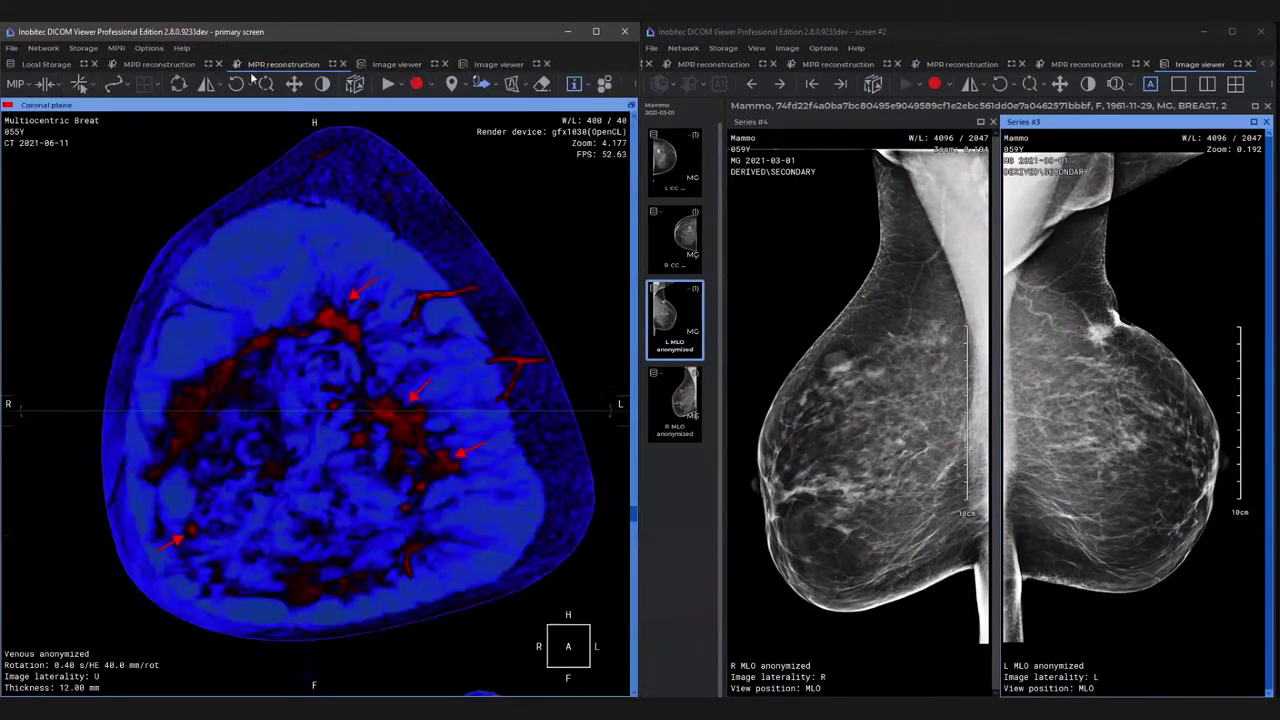
left_click(159, 66)
Cycle screen two through the breast MIP and portal CT views, ending on the MLO mammograms.
left_click(864, 66)
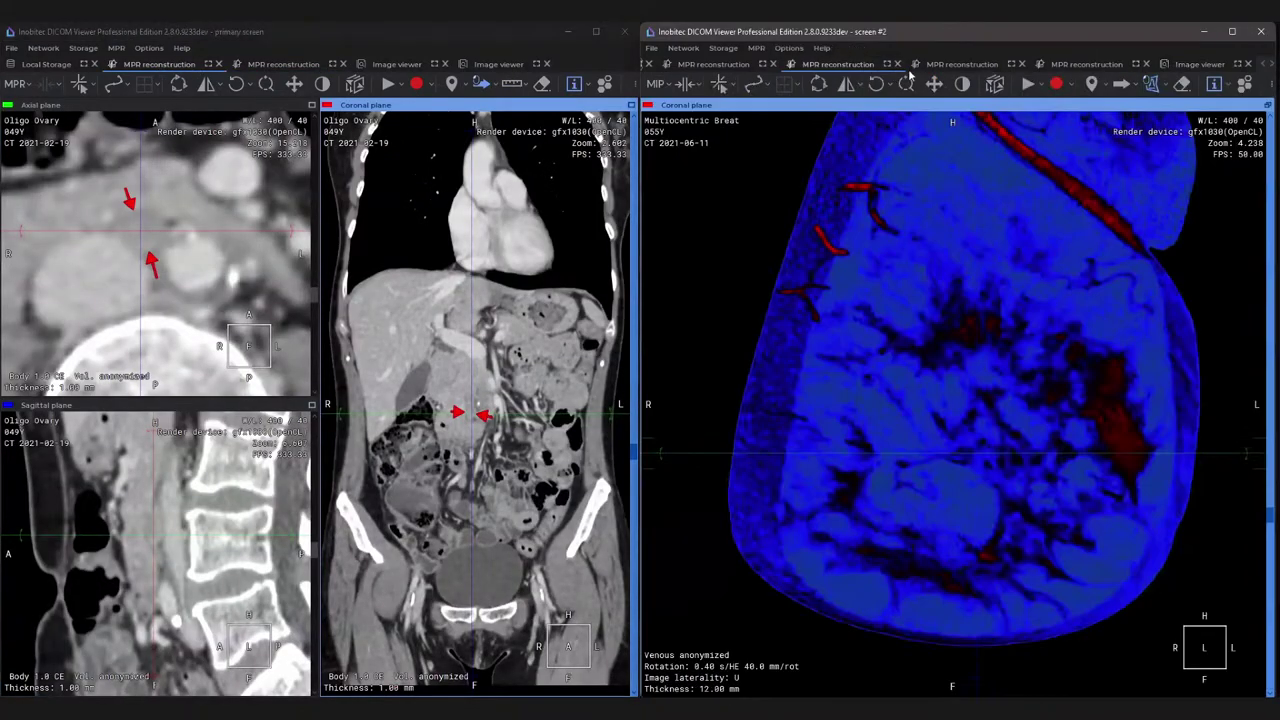
left_click(968, 66)
left_click(1066, 64)
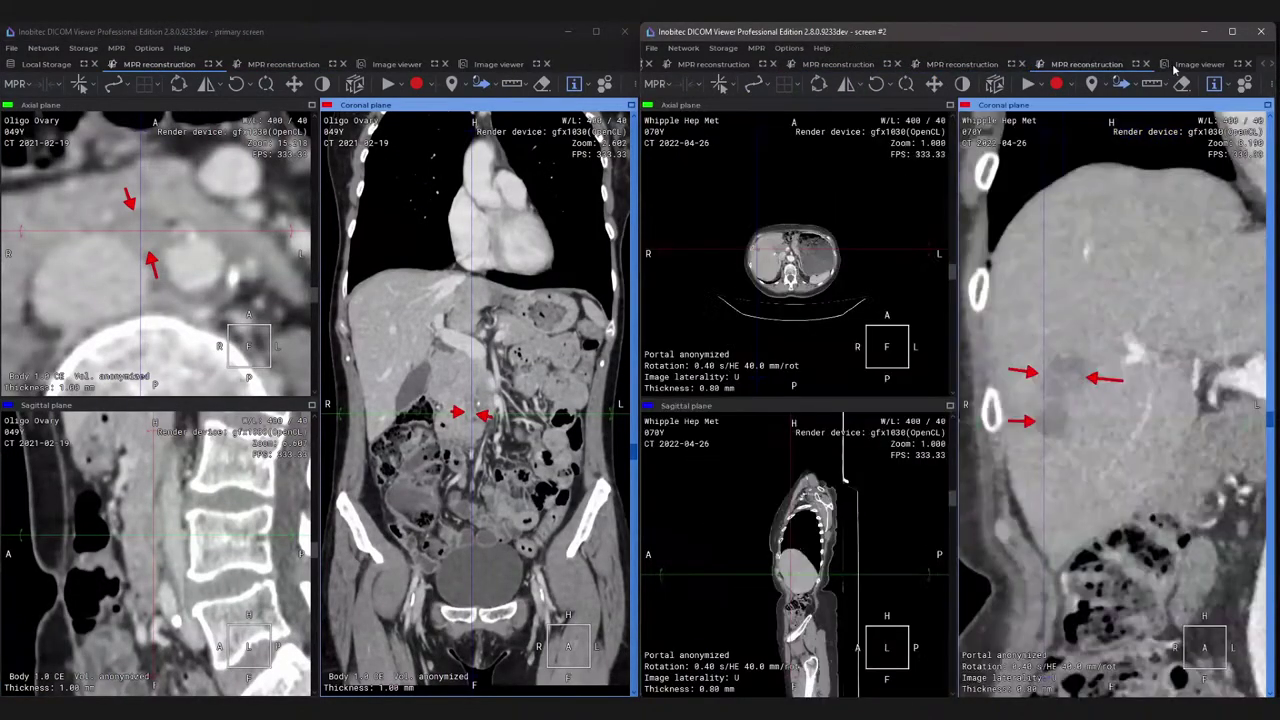
left_click(1197, 64)
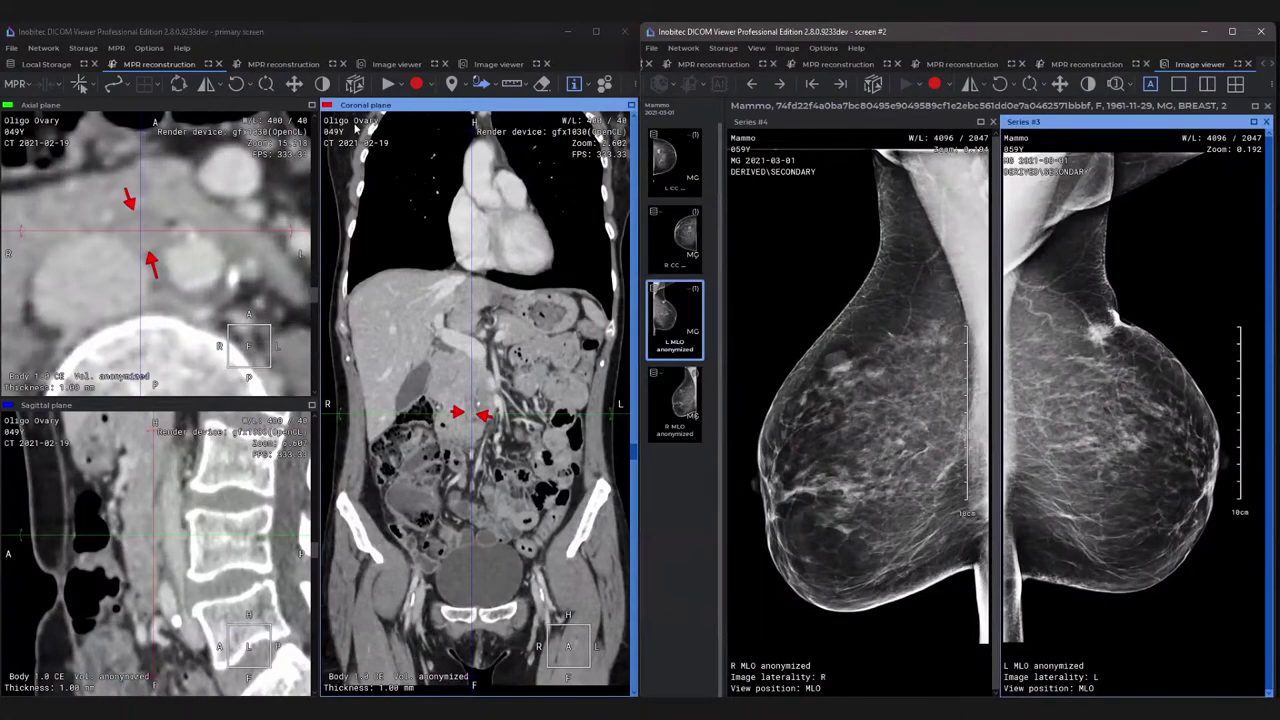
Return the left screen to the CC mammograms, then bring up its local study list.
left_click(498, 64)
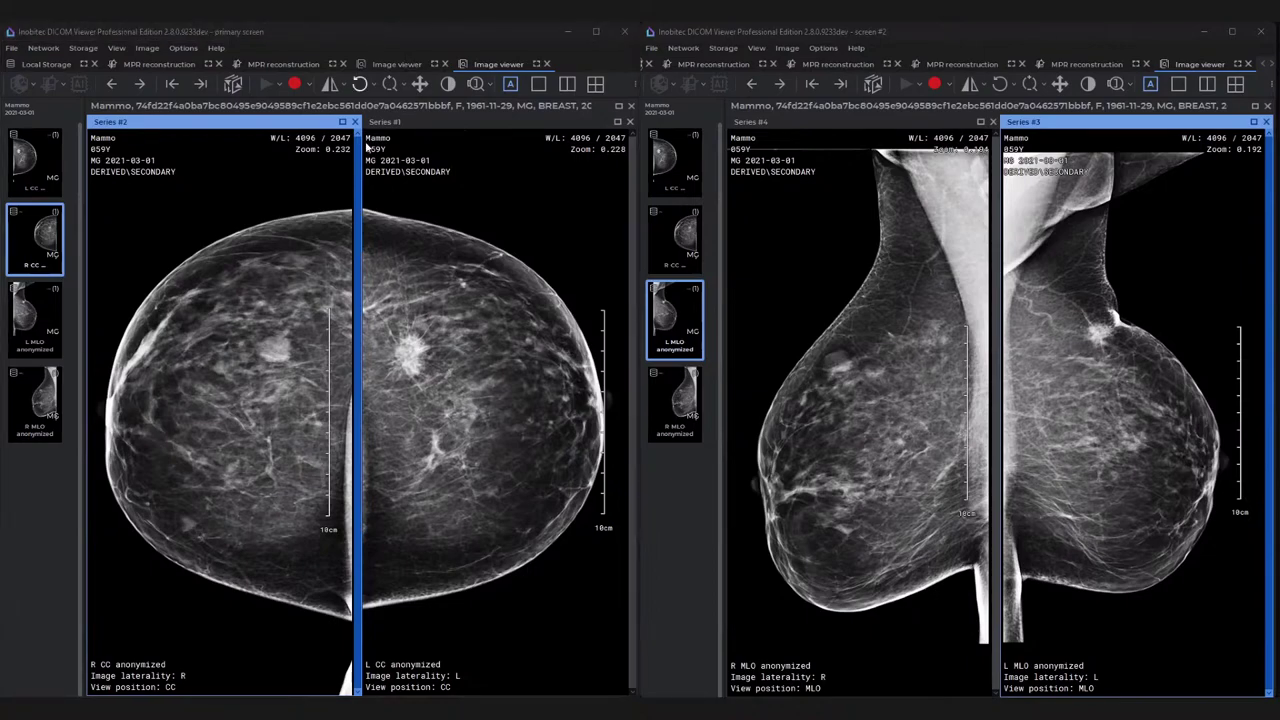
left_click(419, 346)
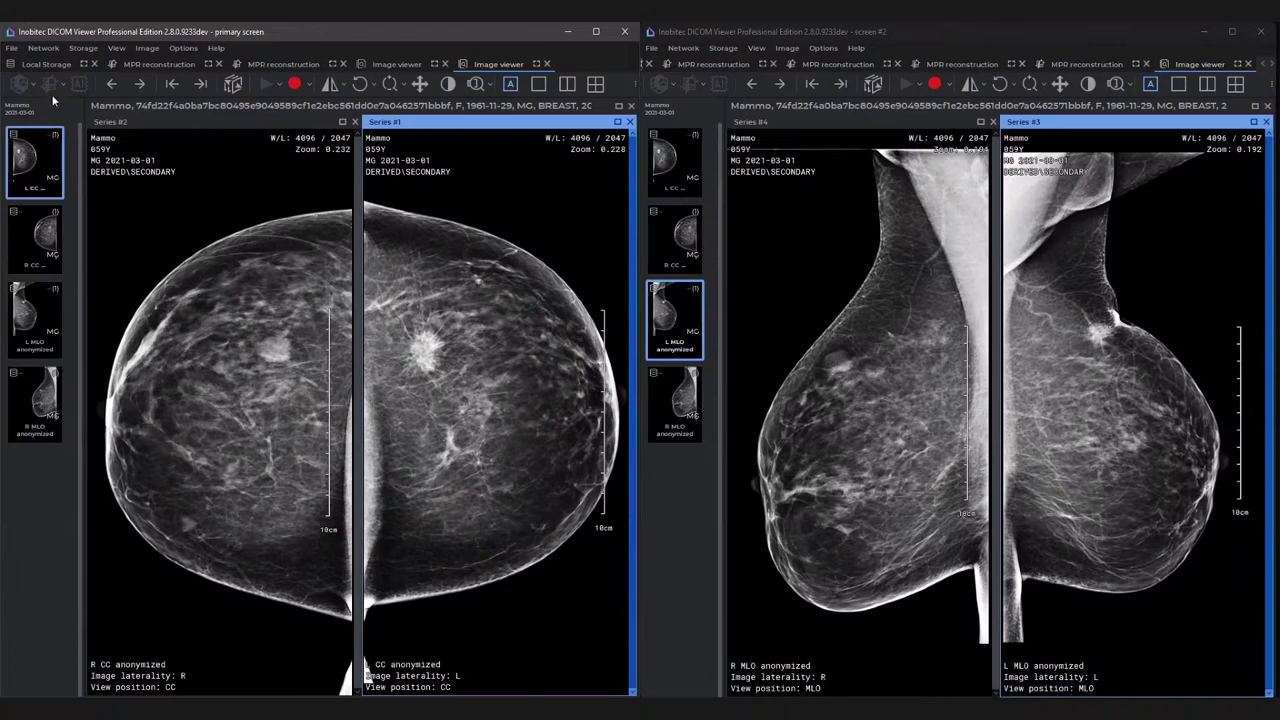
left_click(46, 64)
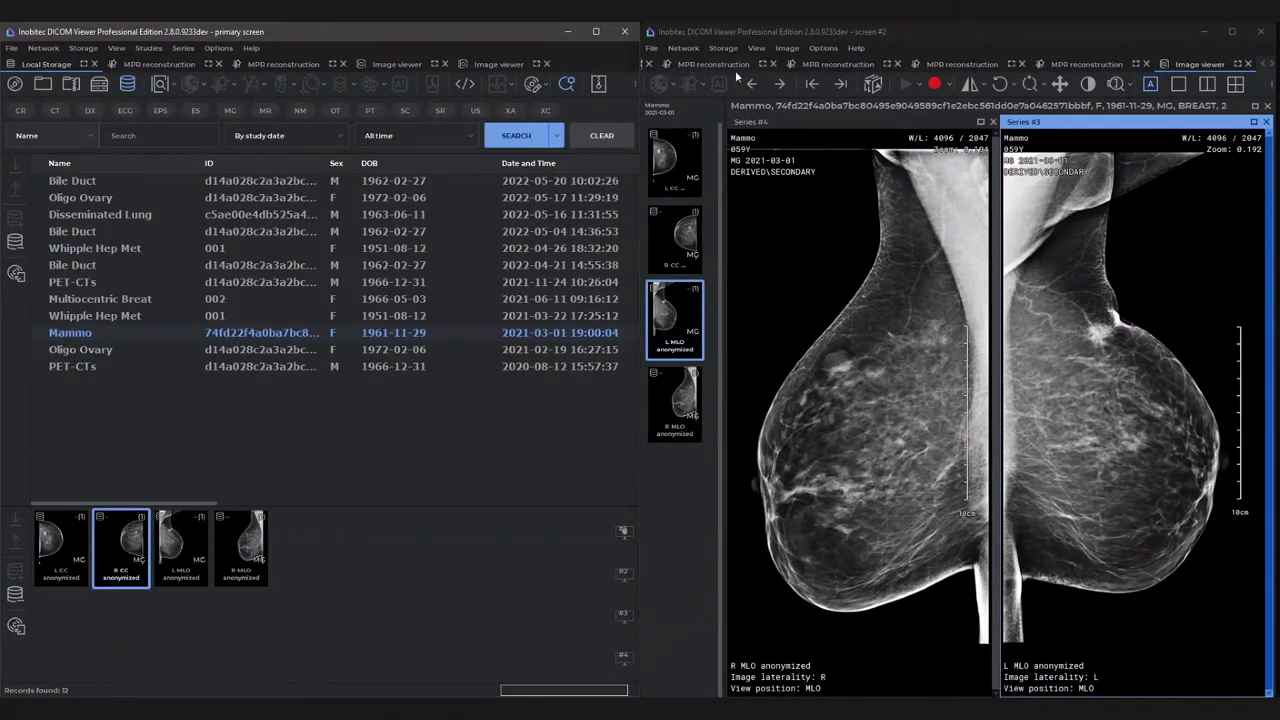
Switch the screen-two window from the mammogram viewer to the local study list showing the Mammo series.
left_click(1267, 64)
left_click(1262, 64)
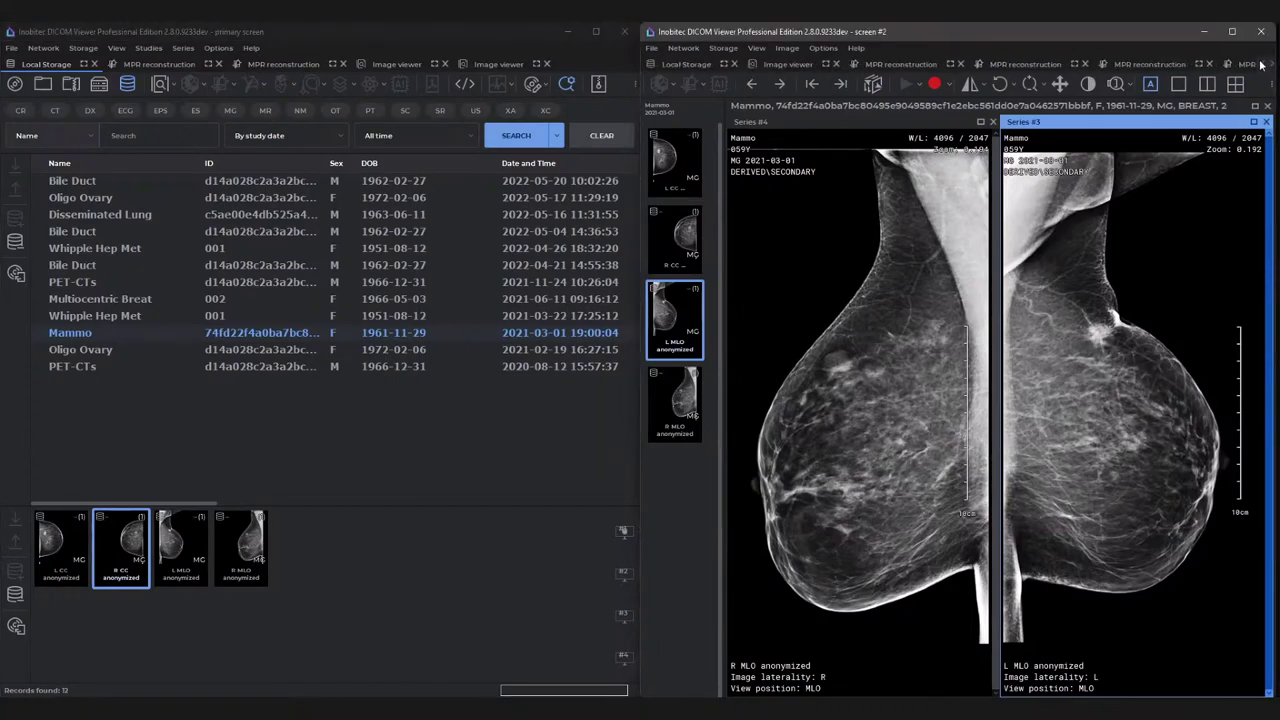
left_click(680, 64)
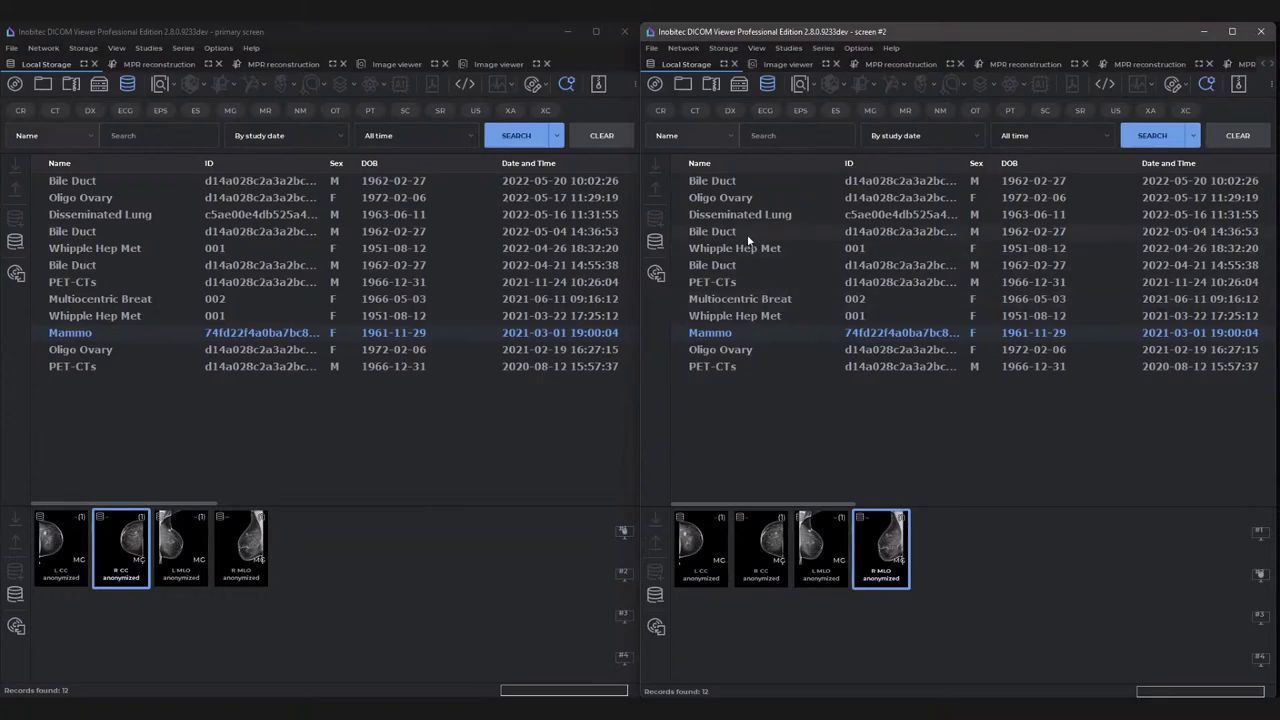
Select the 2021-11-24 PET-CTs study rows in both windows, then focus the screen-two window.
left_click(737, 183)
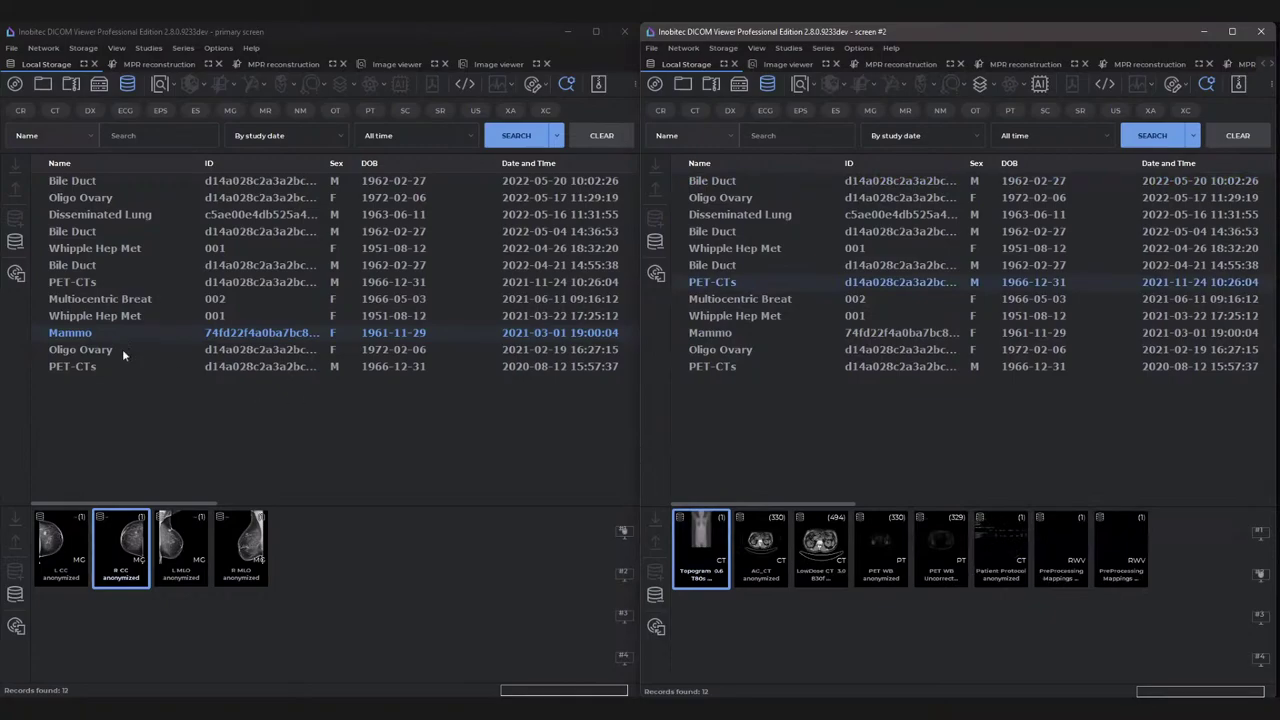
left_click(105, 284)
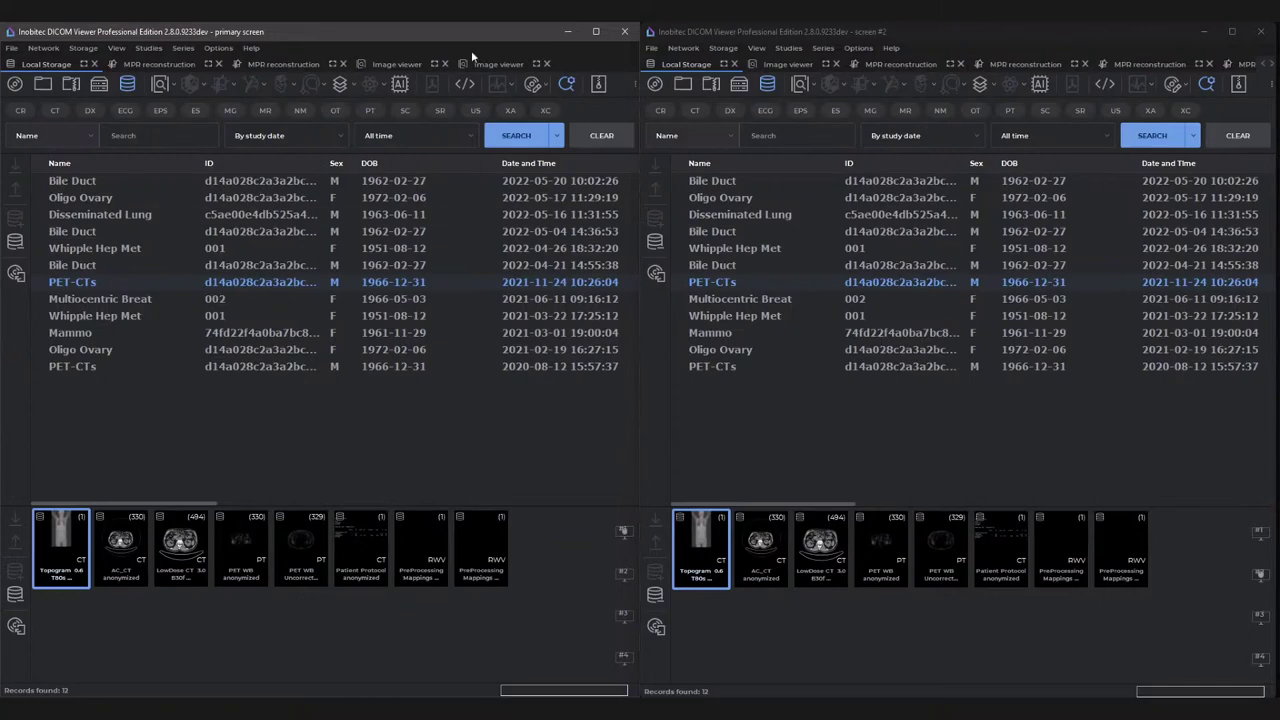
left_click(949, 37)
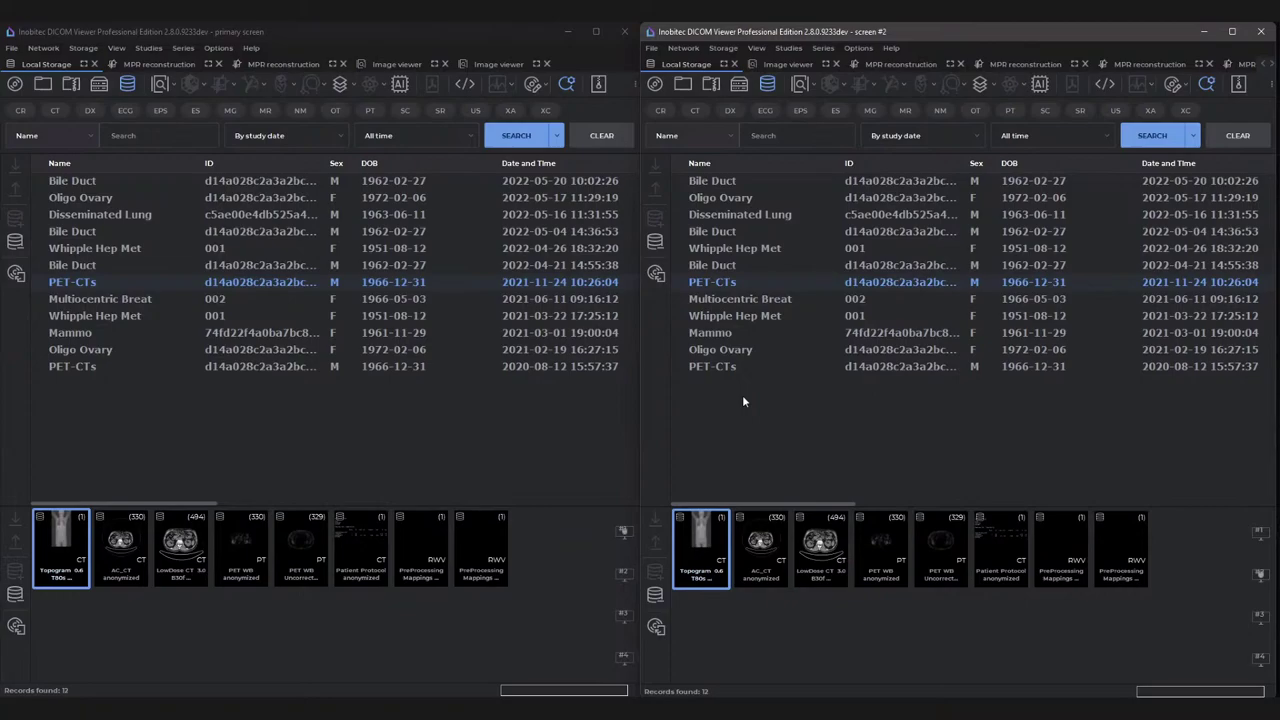
Open the AC_CT series in Series fusion on monitor 2.
left_click(752, 577)
right_click(757, 572)
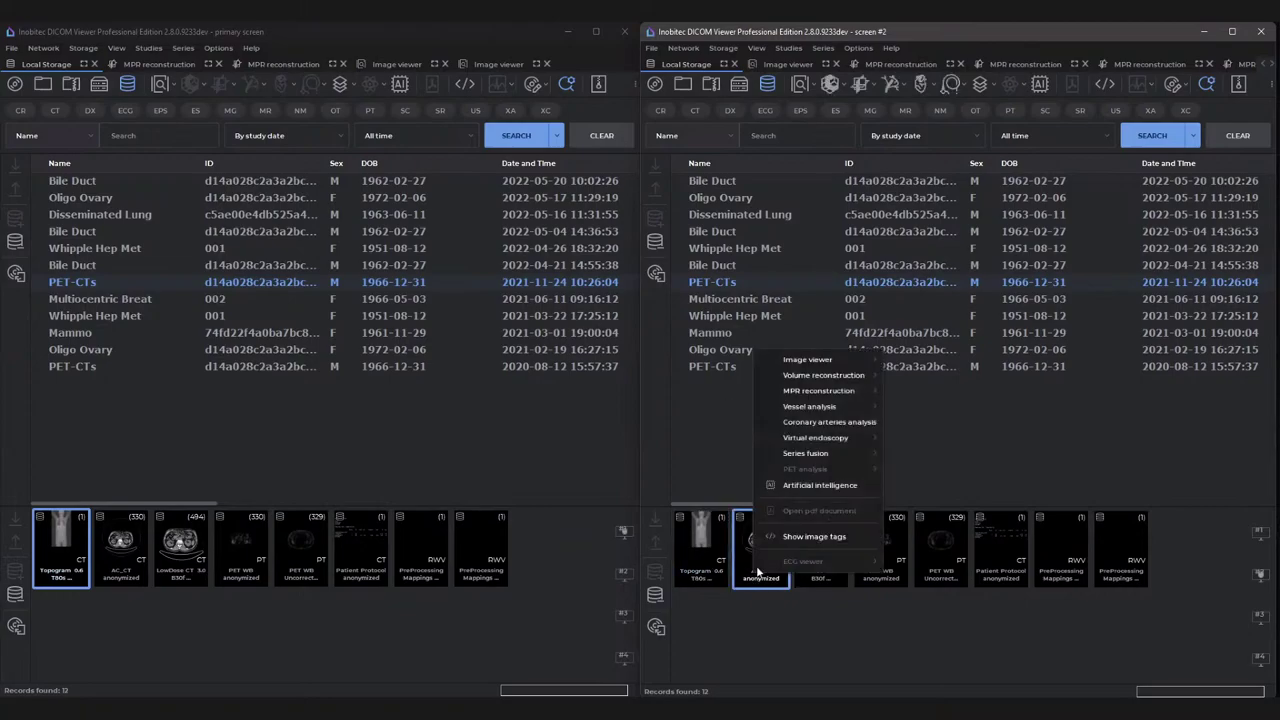
mouse_move(818, 450)
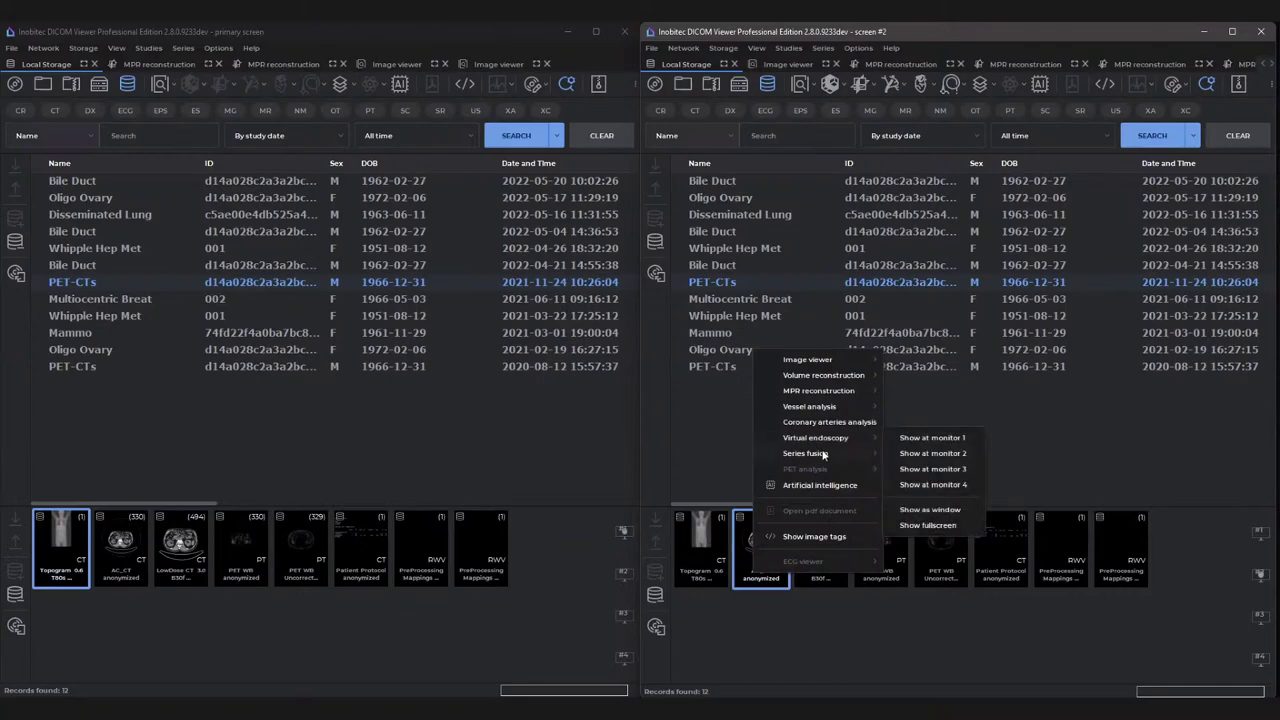
left_click(931, 468)
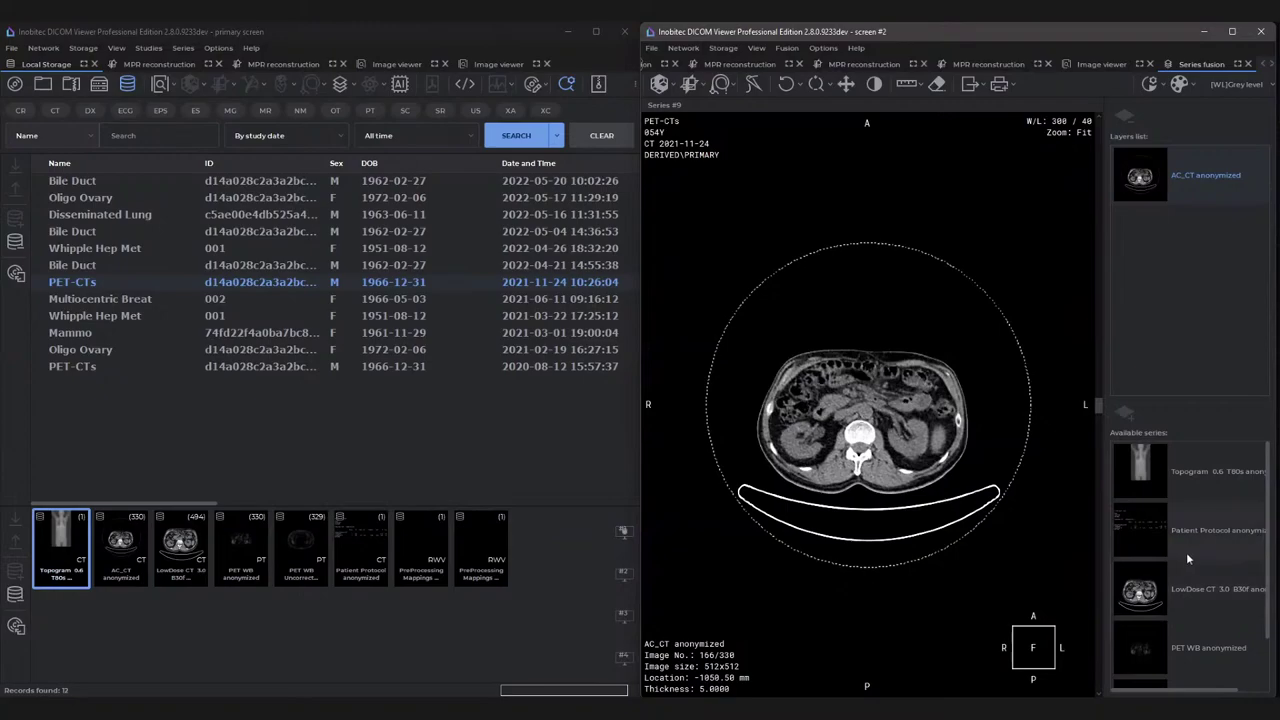
Add LowDose CT 3.0 B30f as a second fusion layer under AC_CT, then scroll the tab bar left.
left_click(1190, 584)
left_click(1126, 410)
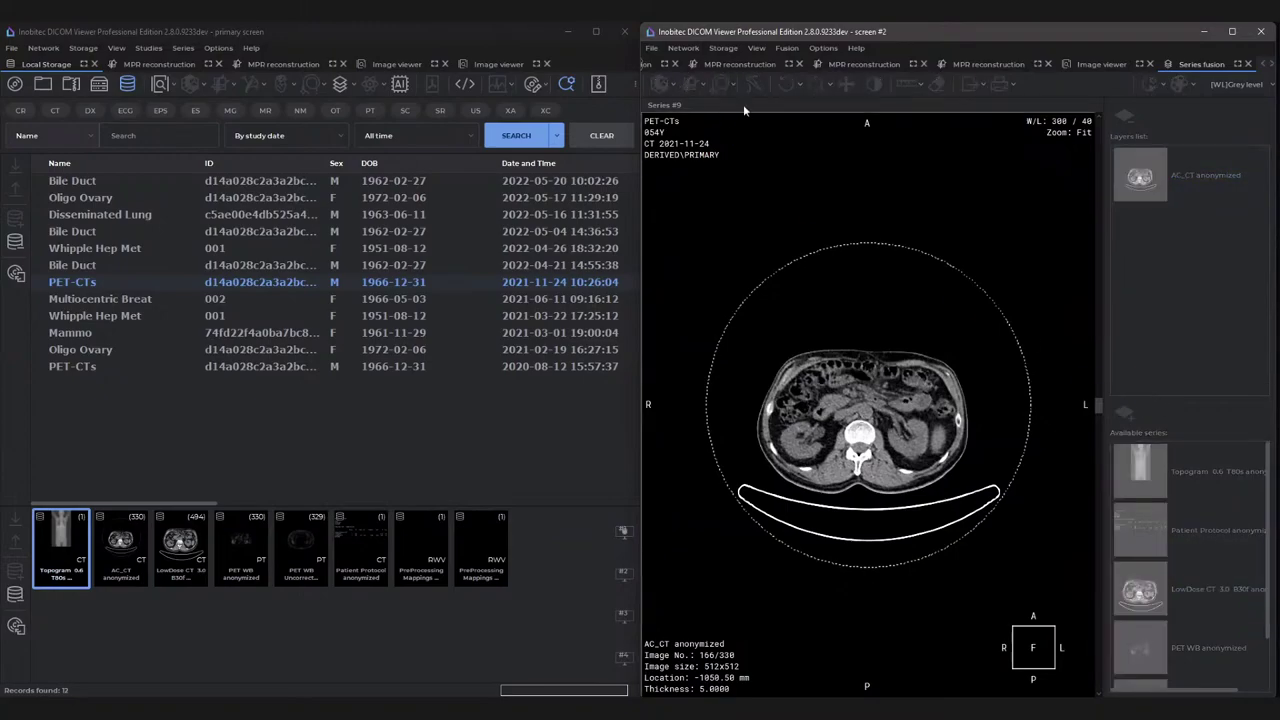
left_click(1263, 66)
left_click(1263, 66)
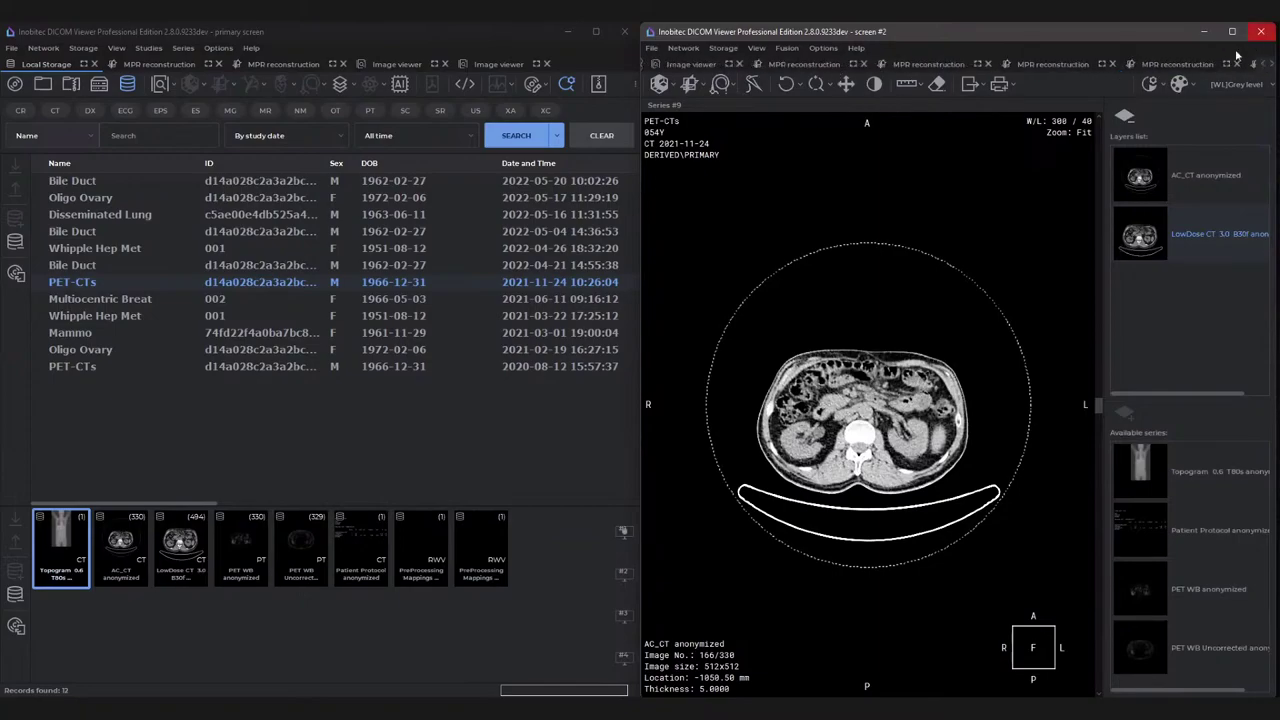
left_click(1263, 66)
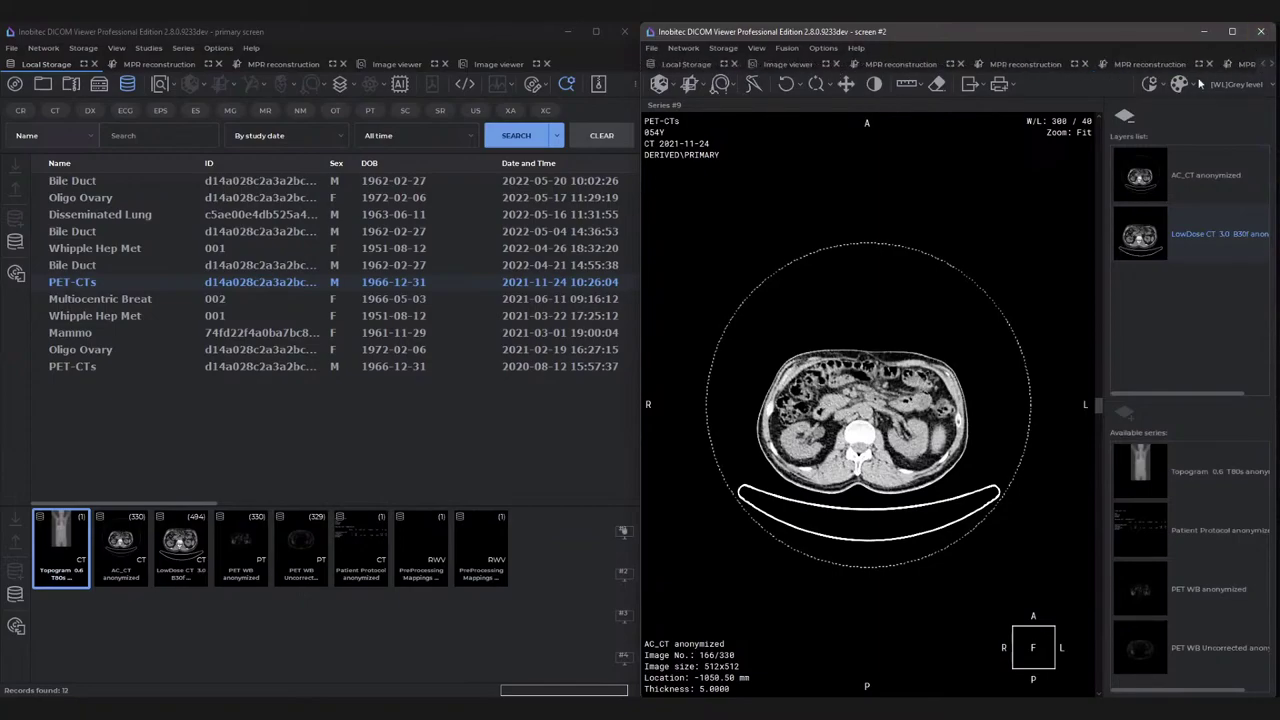
Locate Fusion AC_CT in the 2021 PET-CTs study on screen two, then open the 2020-08-12 PET-CTs study.
left_click(658, 66)
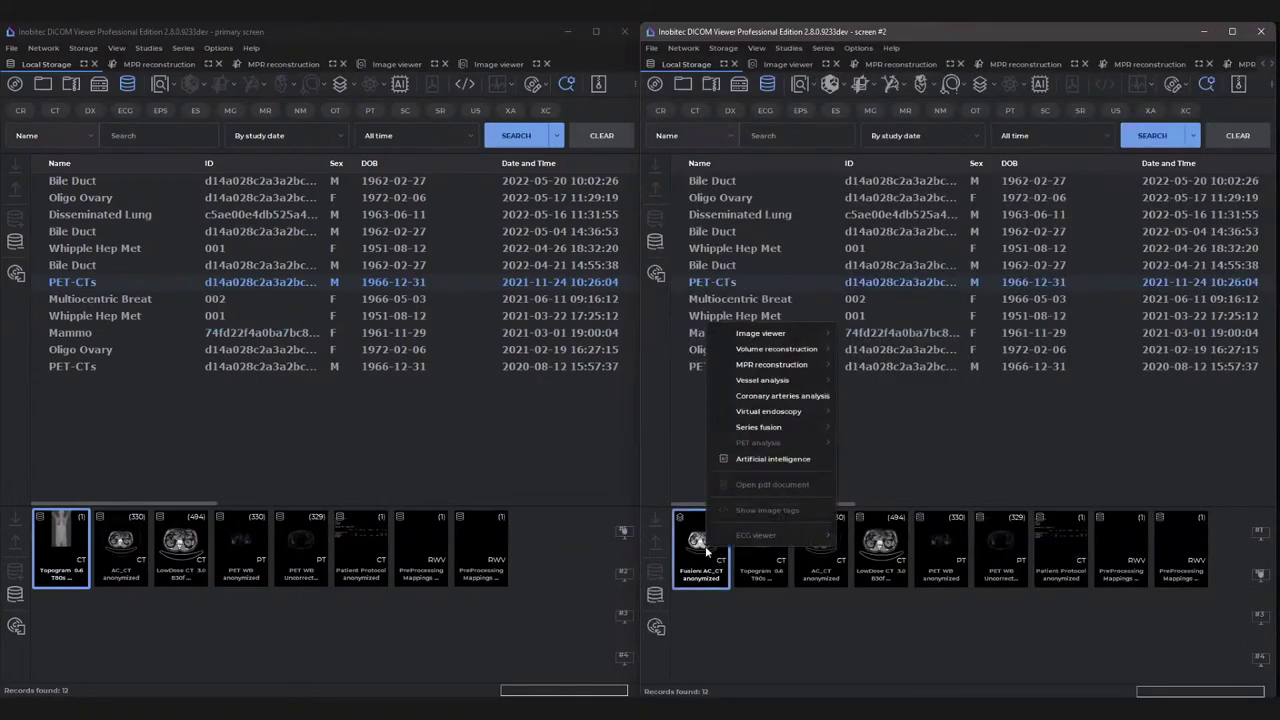
left_click(845, 480)
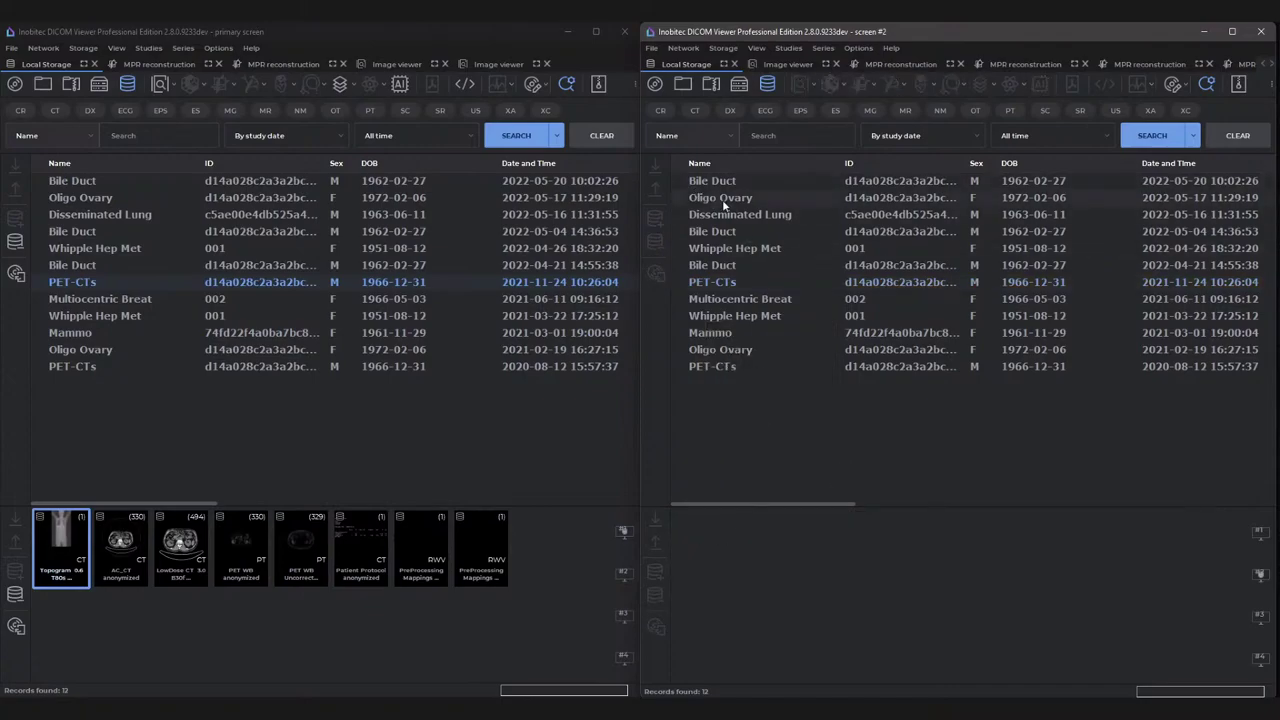
left_click(726, 281)
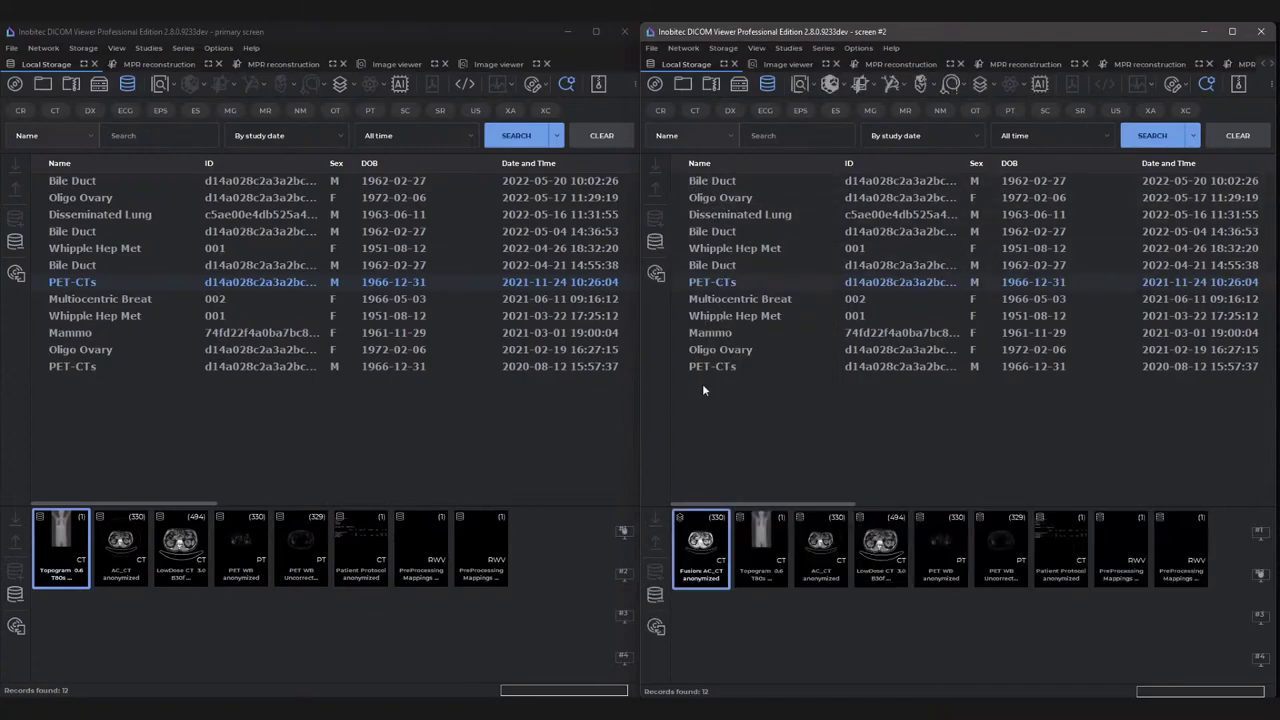
right_click(697, 542)
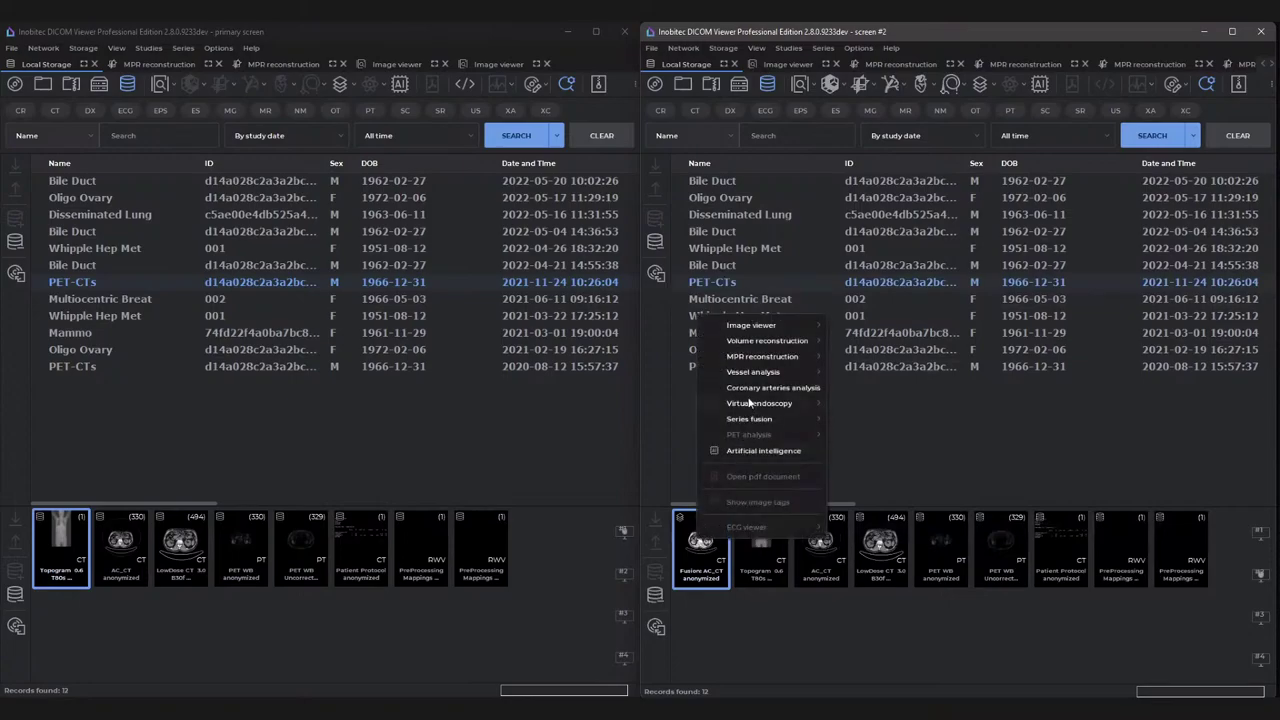
left_click(777, 455)
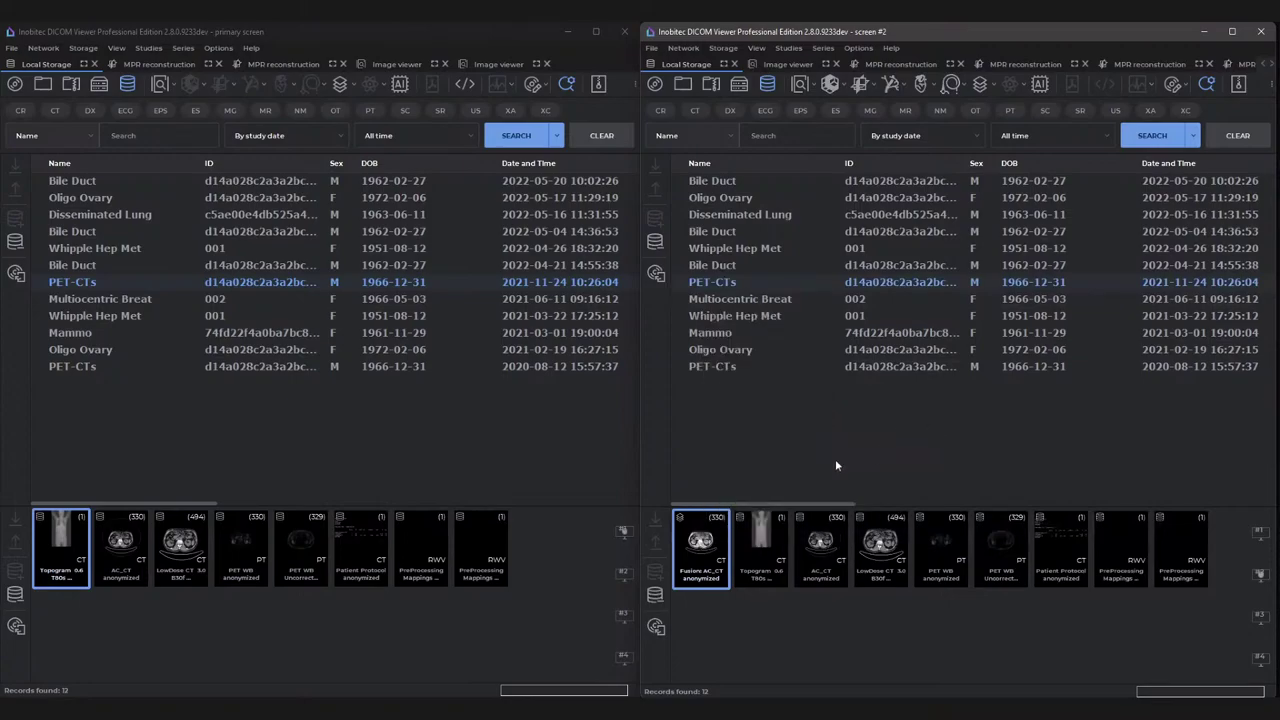
left_click(78, 368)
Fuse PET WB anonymized onto the 2020 AC_CT series on monitor 1, then return to the study list.
right_click(115, 557)
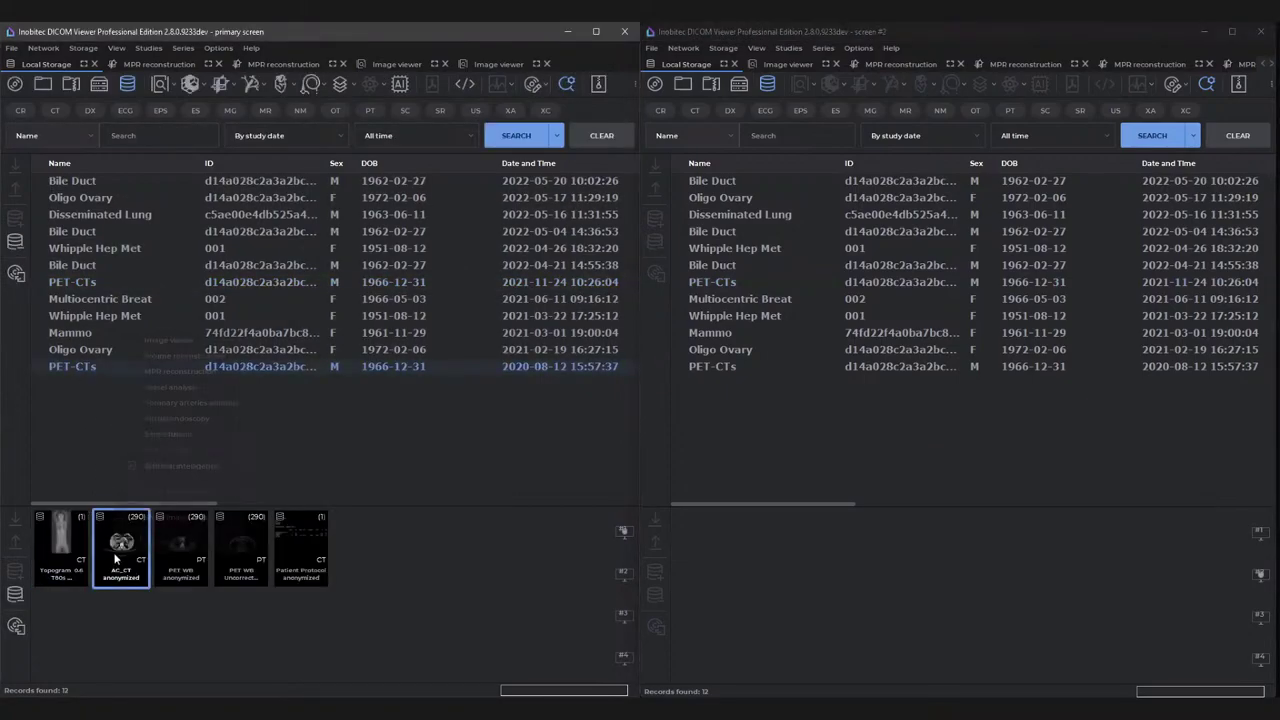
mouse_move(173, 438)
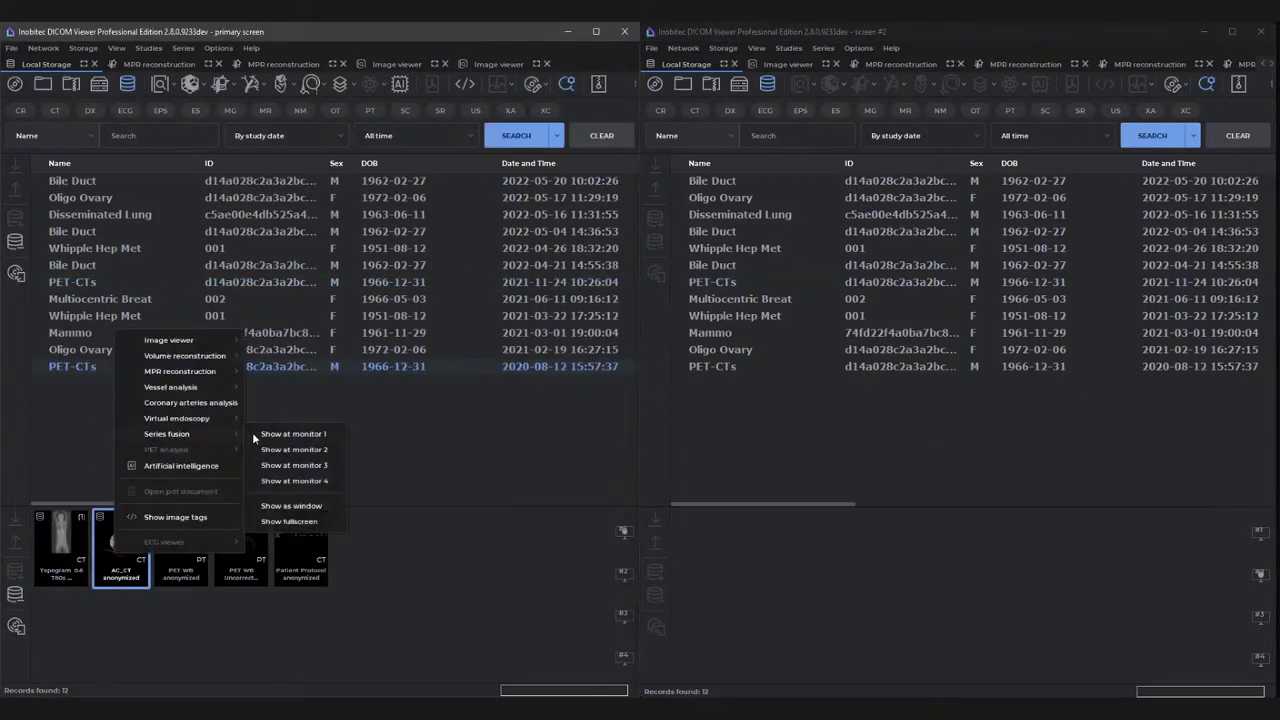
left_click(294, 434)
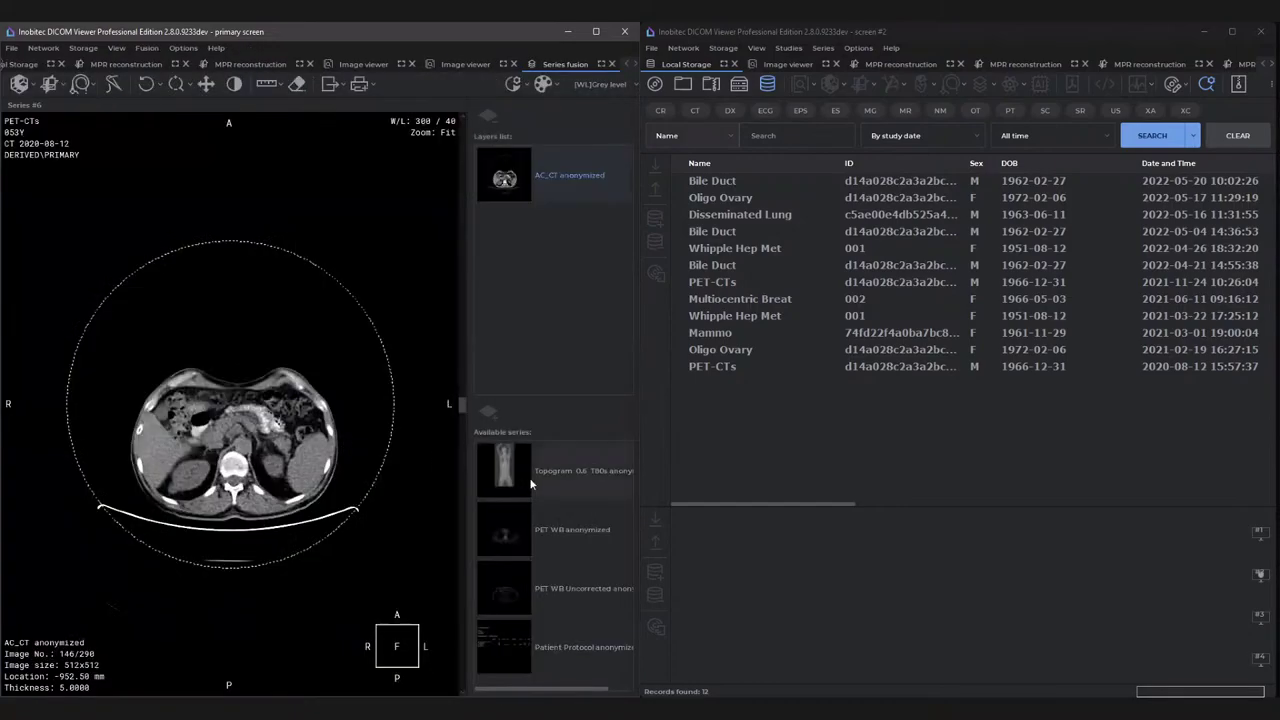
left_click(541, 536)
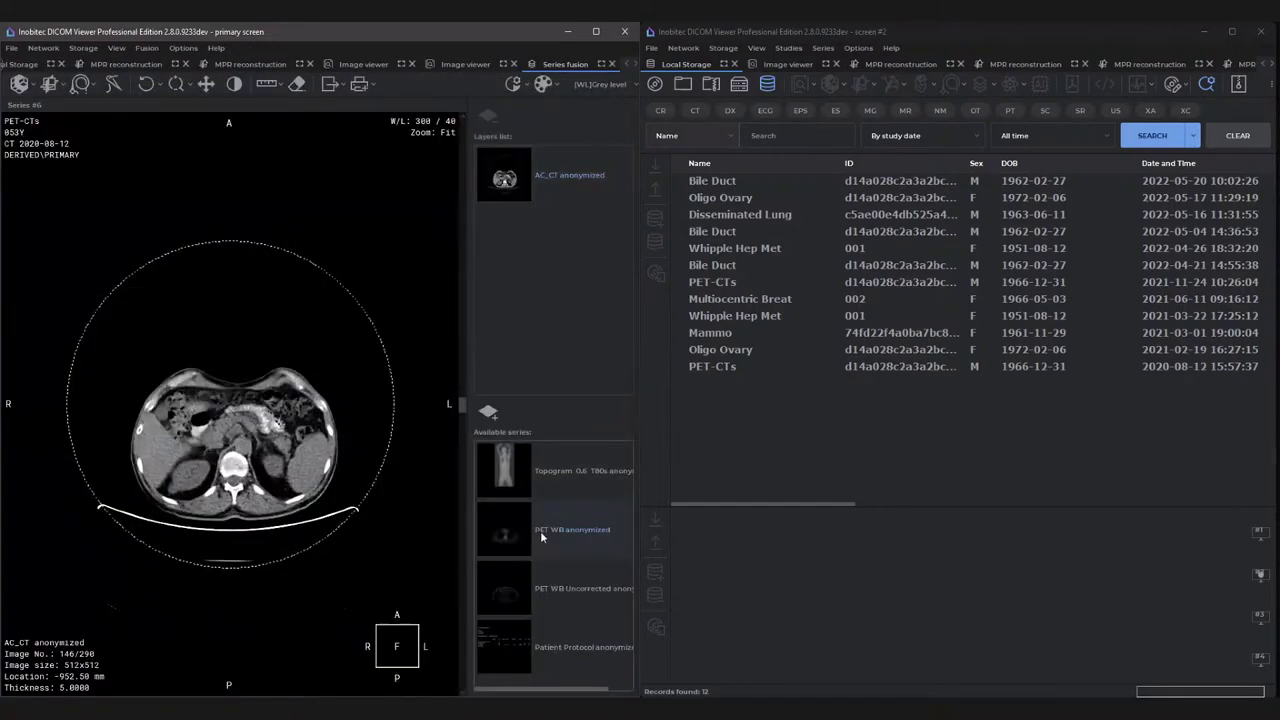
left_click(488, 412)
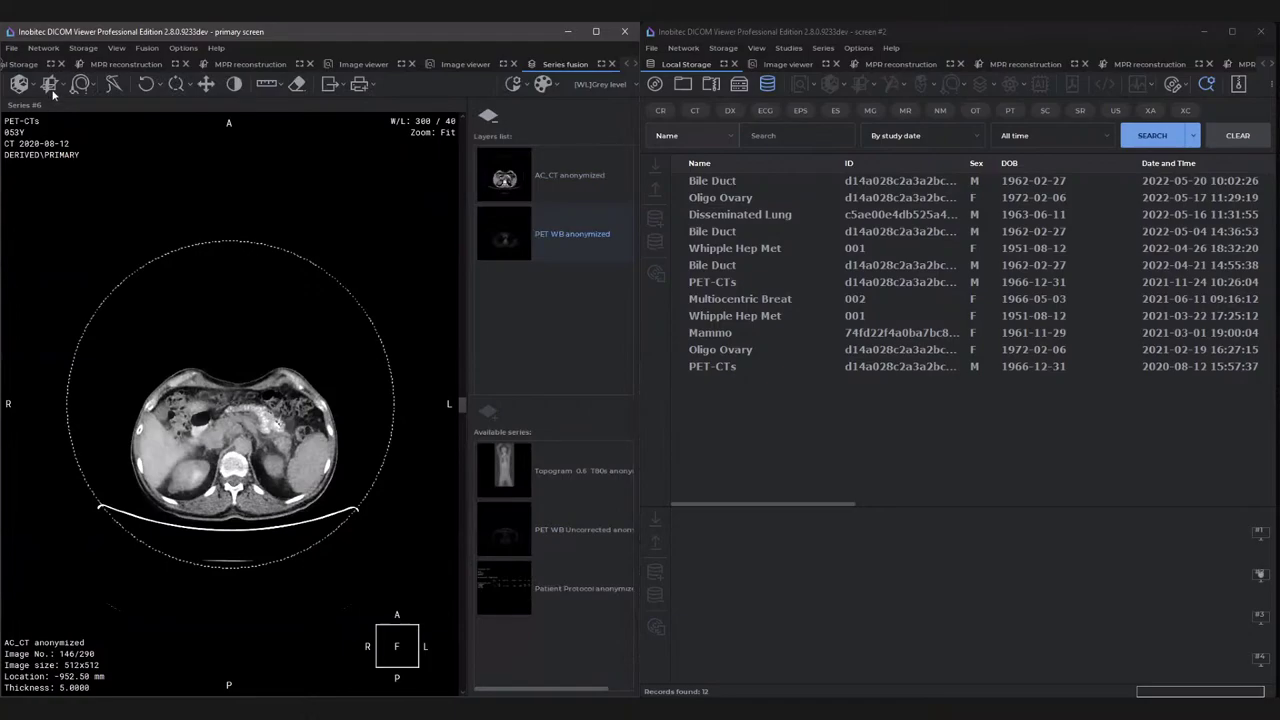
left_click(628, 64)
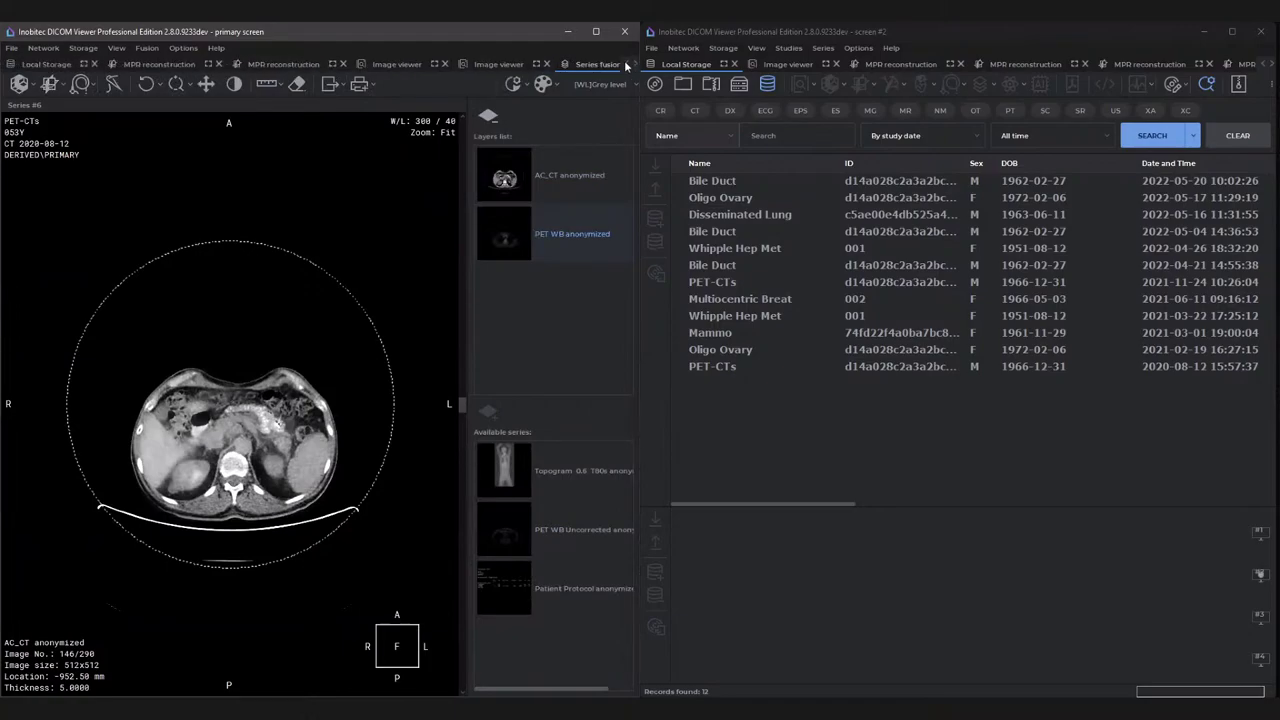
left_click(48, 64)
Open PET analysis of the 2020 Fusion AC_CT series on monitor 1.
right_click(66, 550)
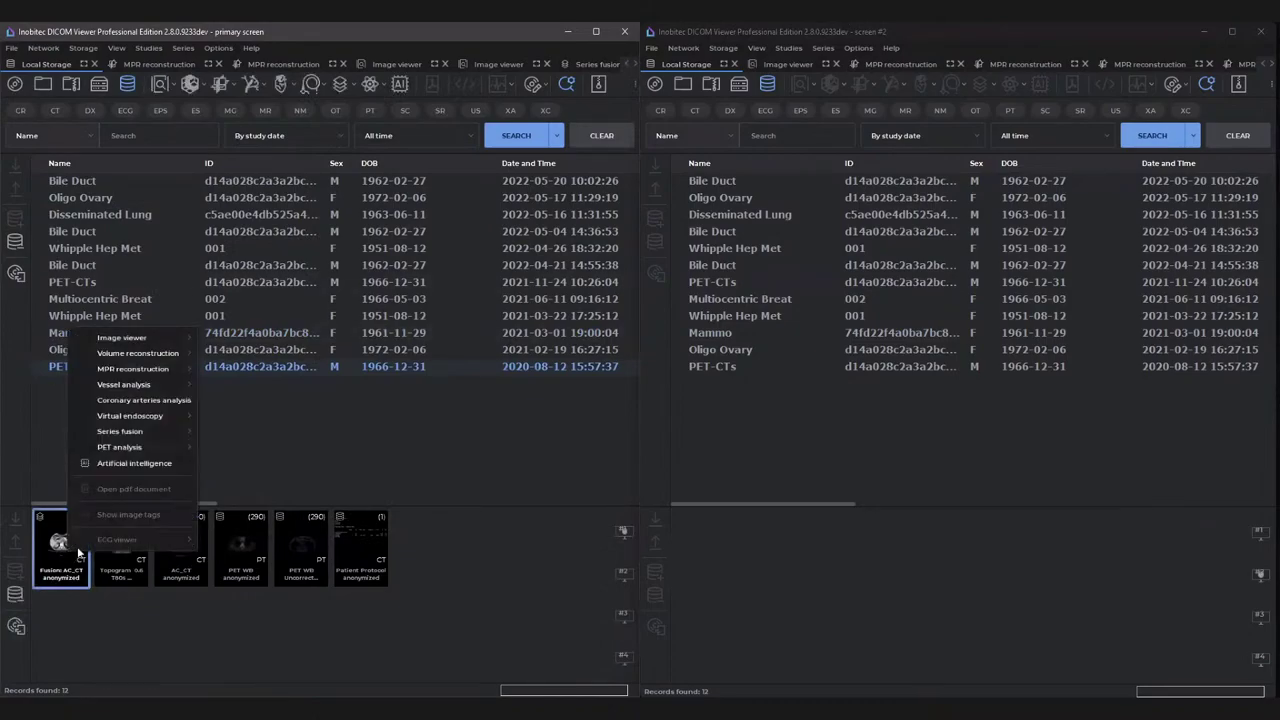
mouse_move(190, 448)
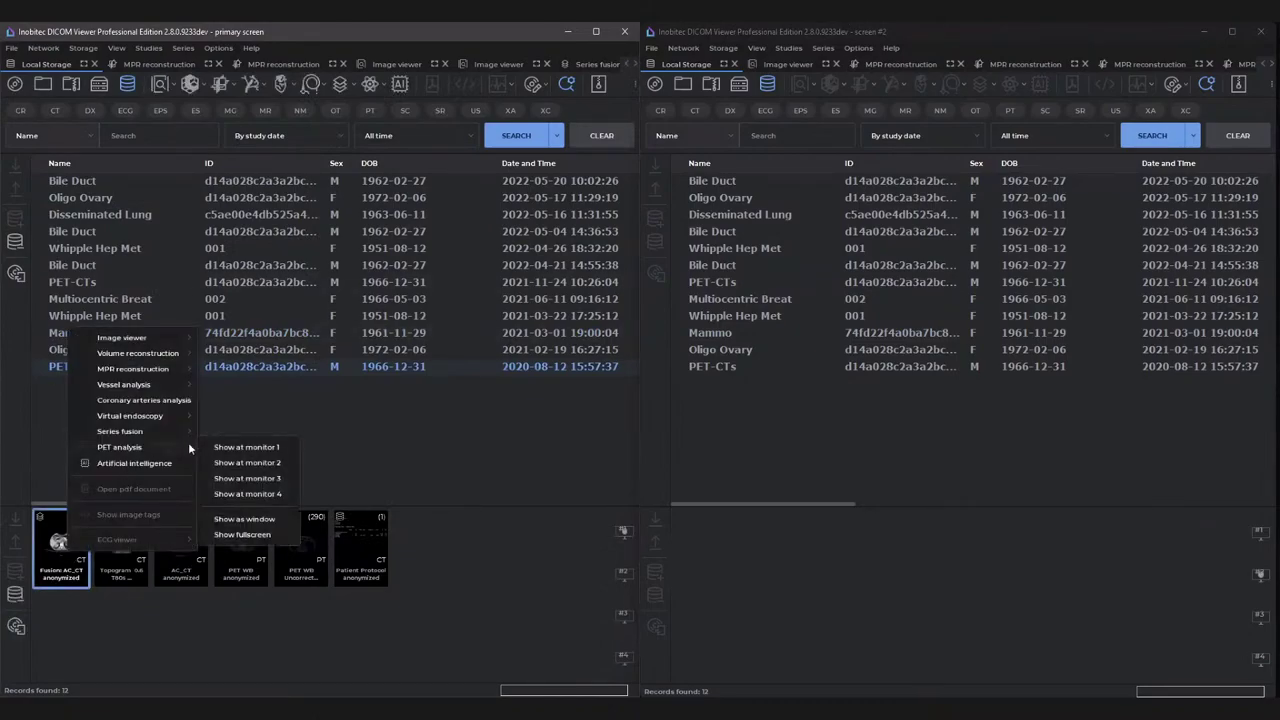
left_click(258, 448)
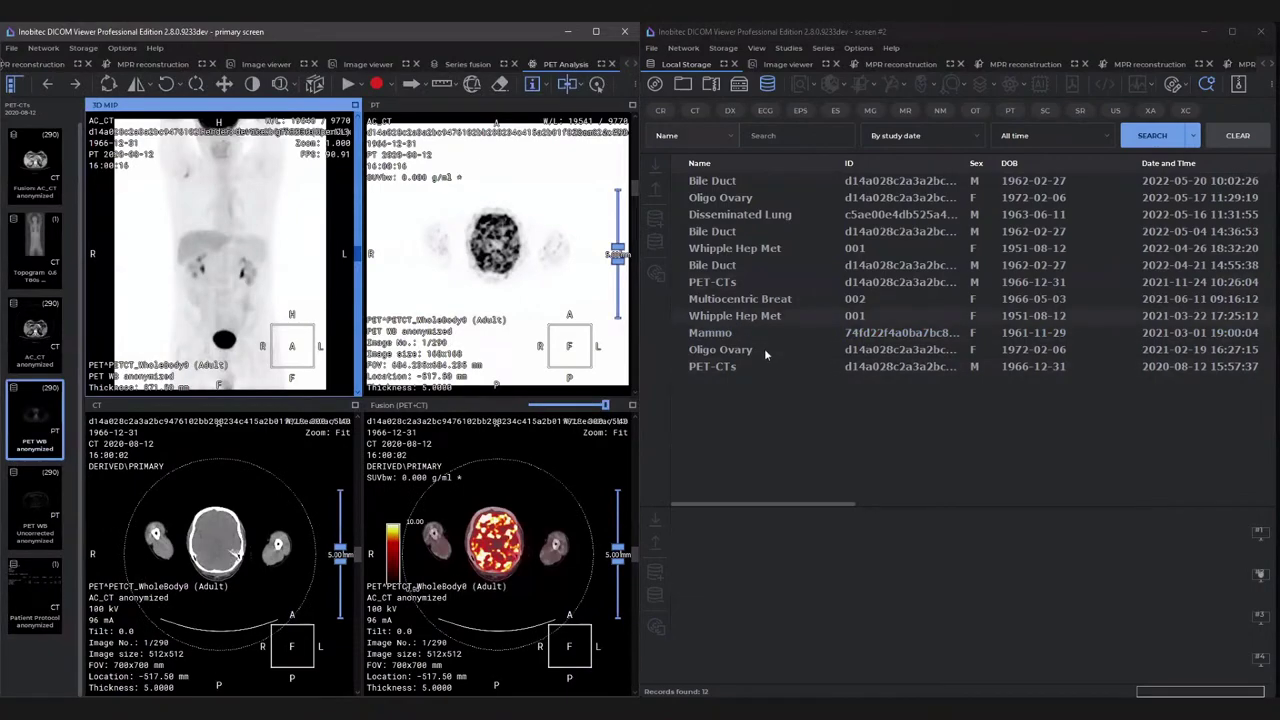
Move the PET Analysis tab onto the screen-two window to show 3D MIP, PET, CT and PET+CT.
left_click(745, 284)
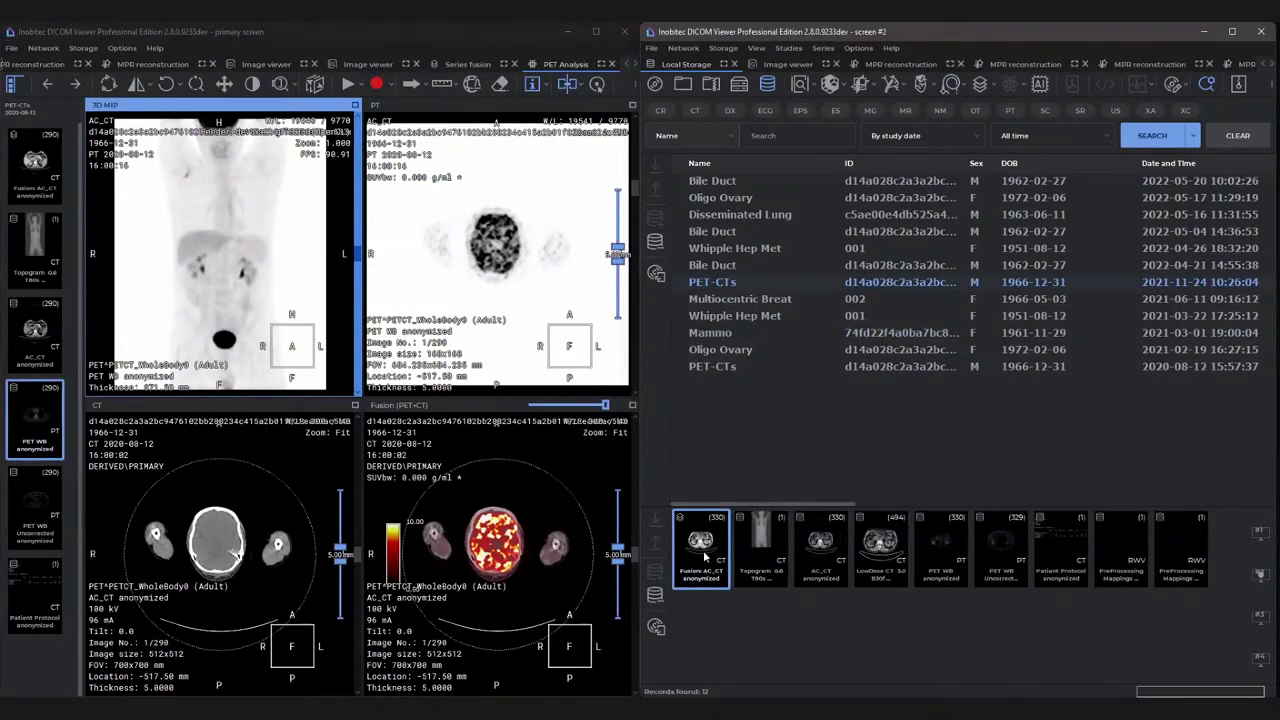
right_click(701, 550)
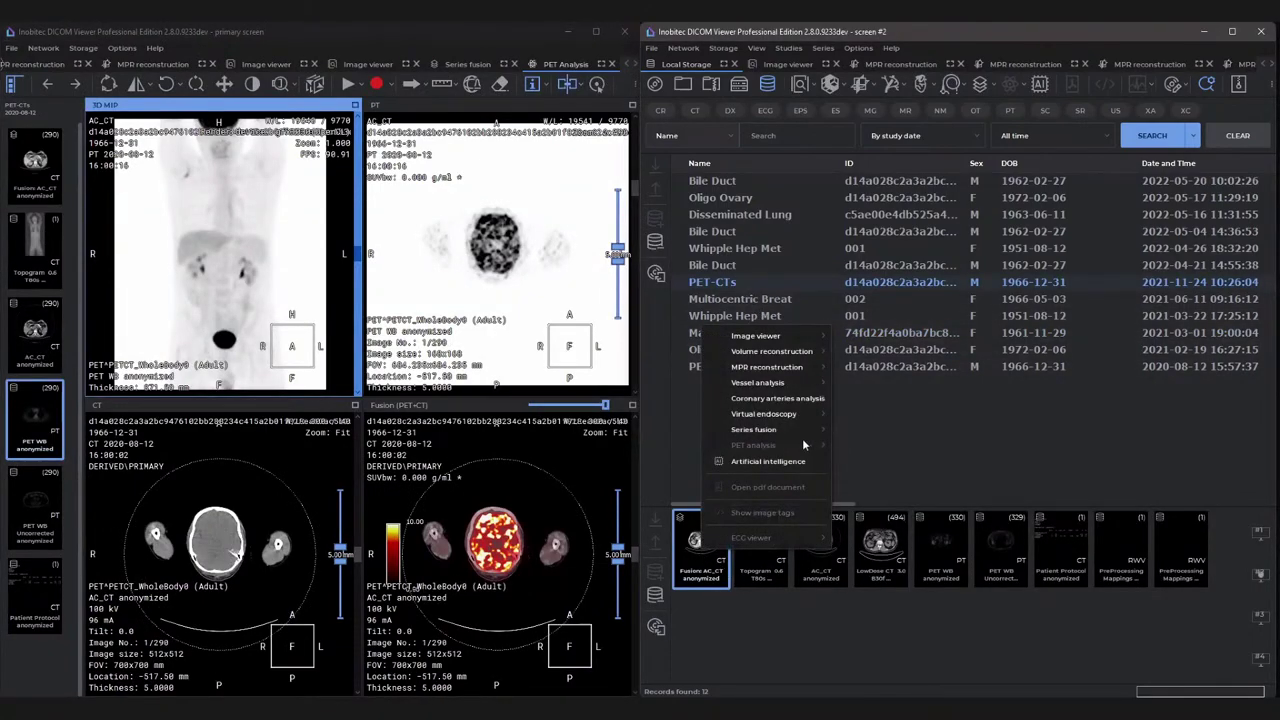
left_click(863, 435)
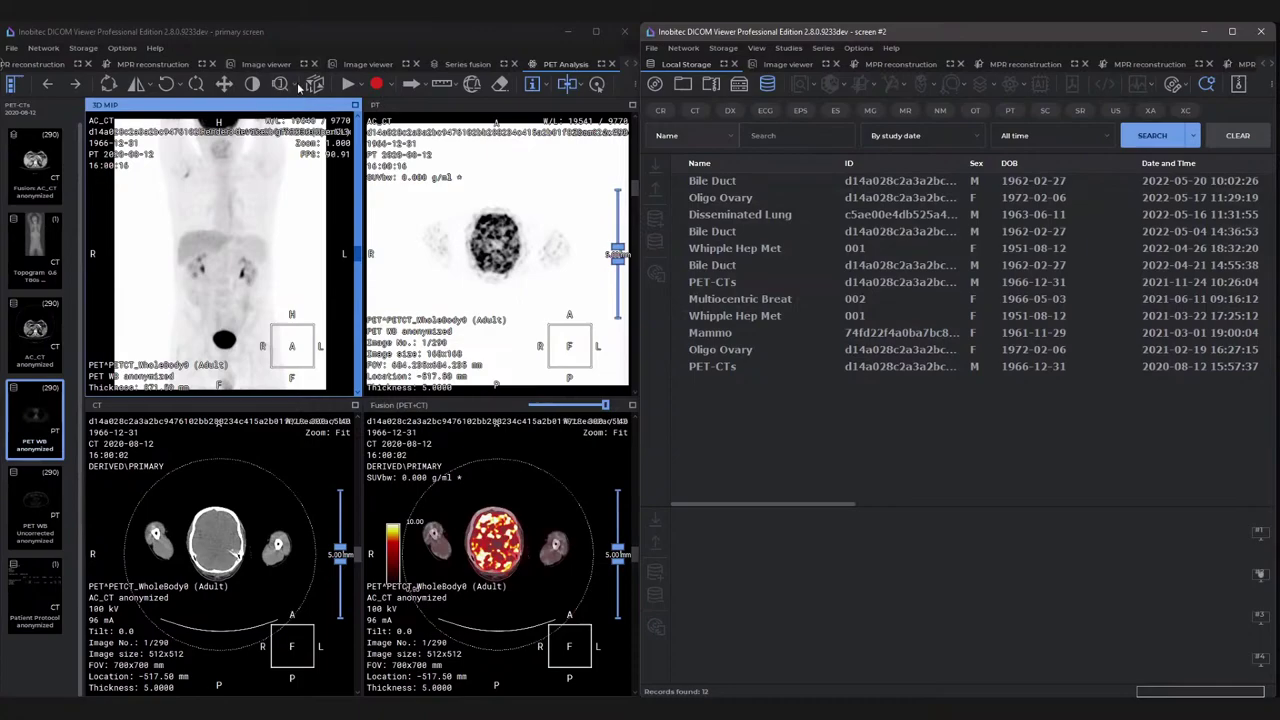
left_click(572, 66)
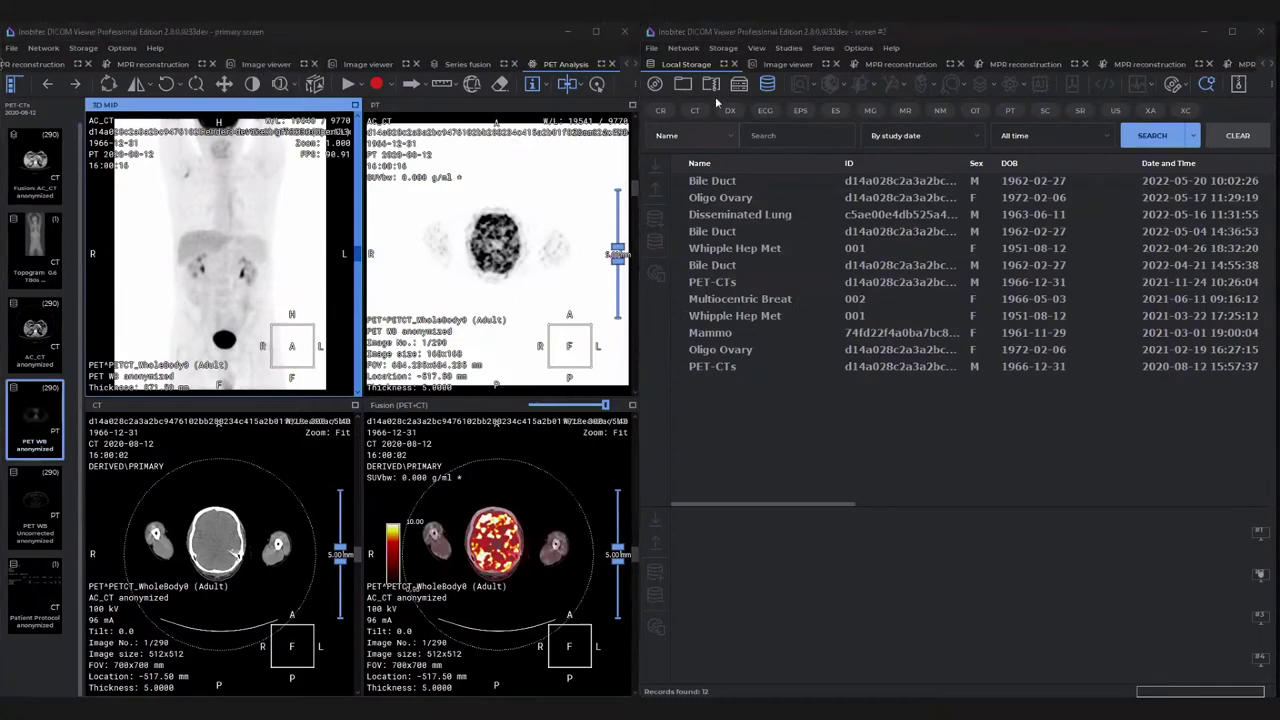
left_click_drag(783, 103, 855, 62)
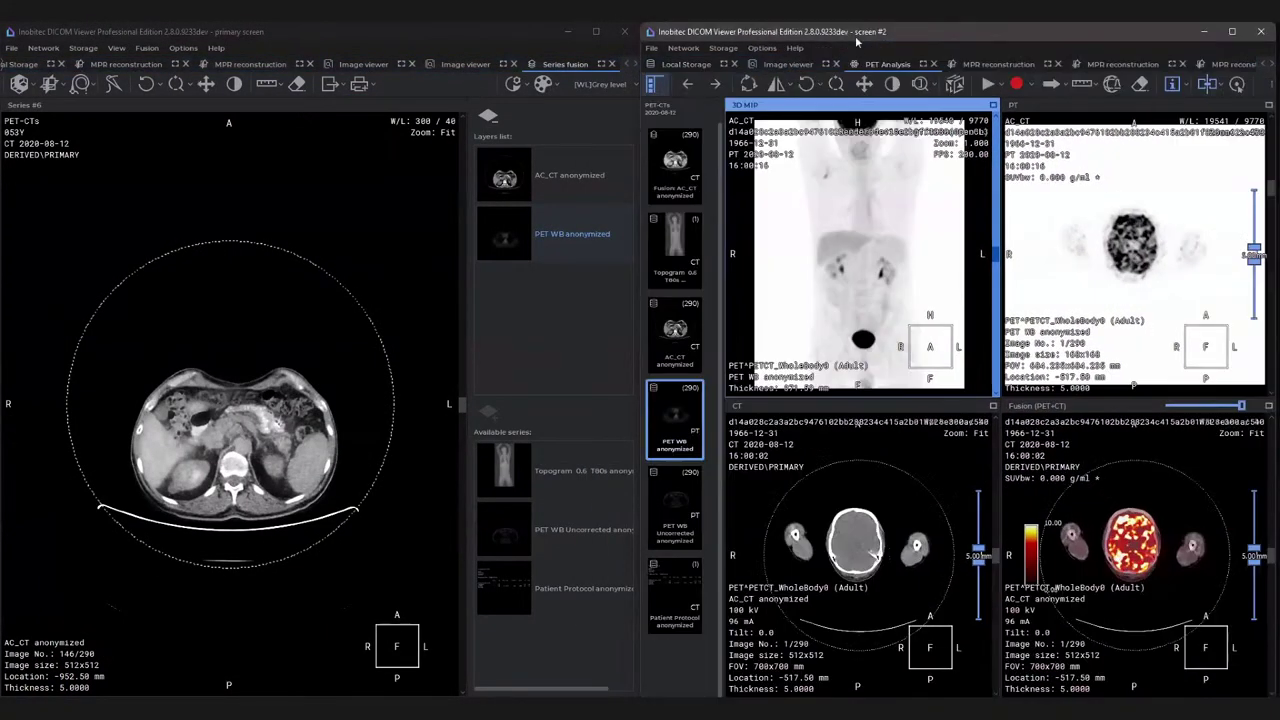
Maximize the second viewer and scroll-zoom the CT and fusion slice views.
double_click(855, 35)
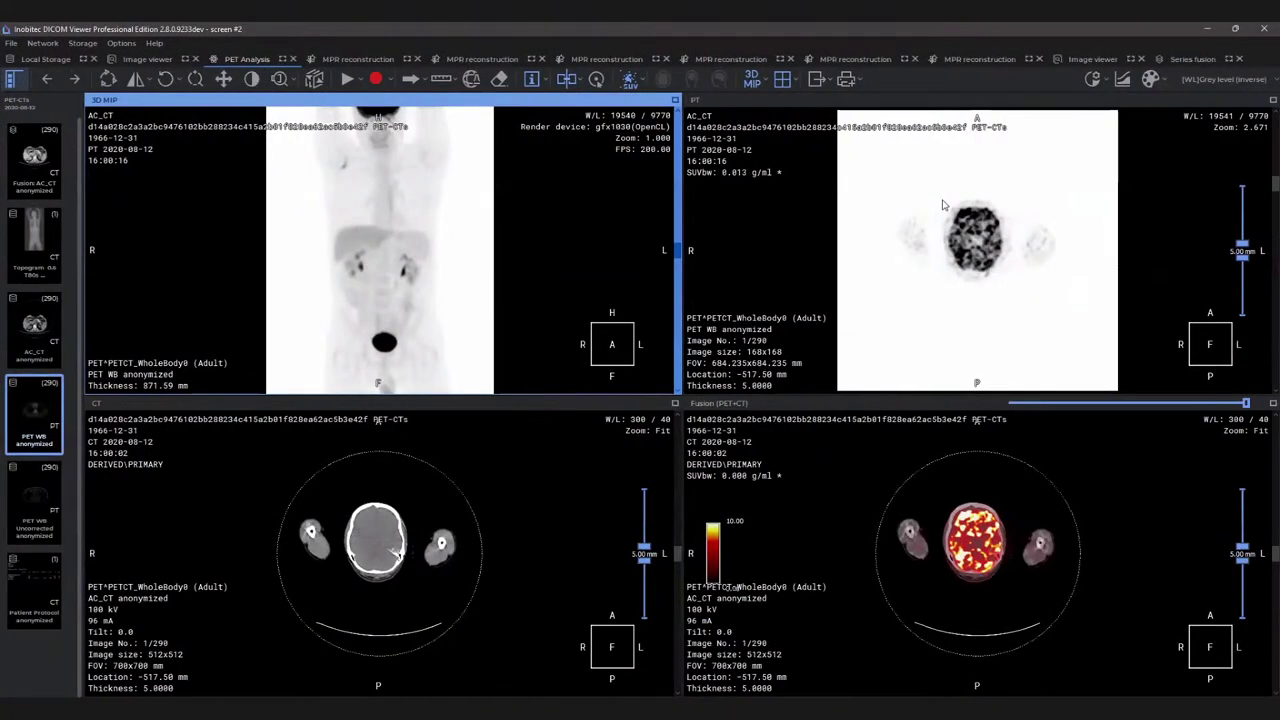
scroll(949, 213, "down", 10)
scroll(949, 213, "down", 9)
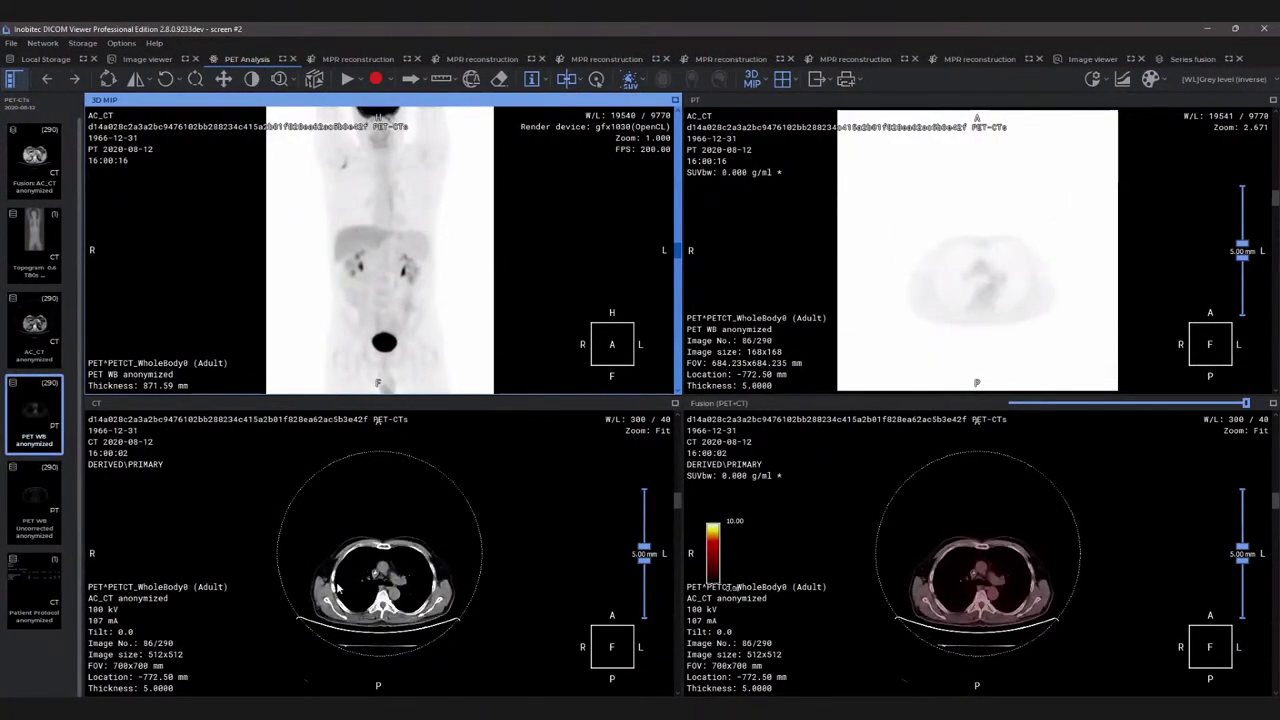
left_click(369, 527)
scroll(369, 527, "up", 5, "ctrl")
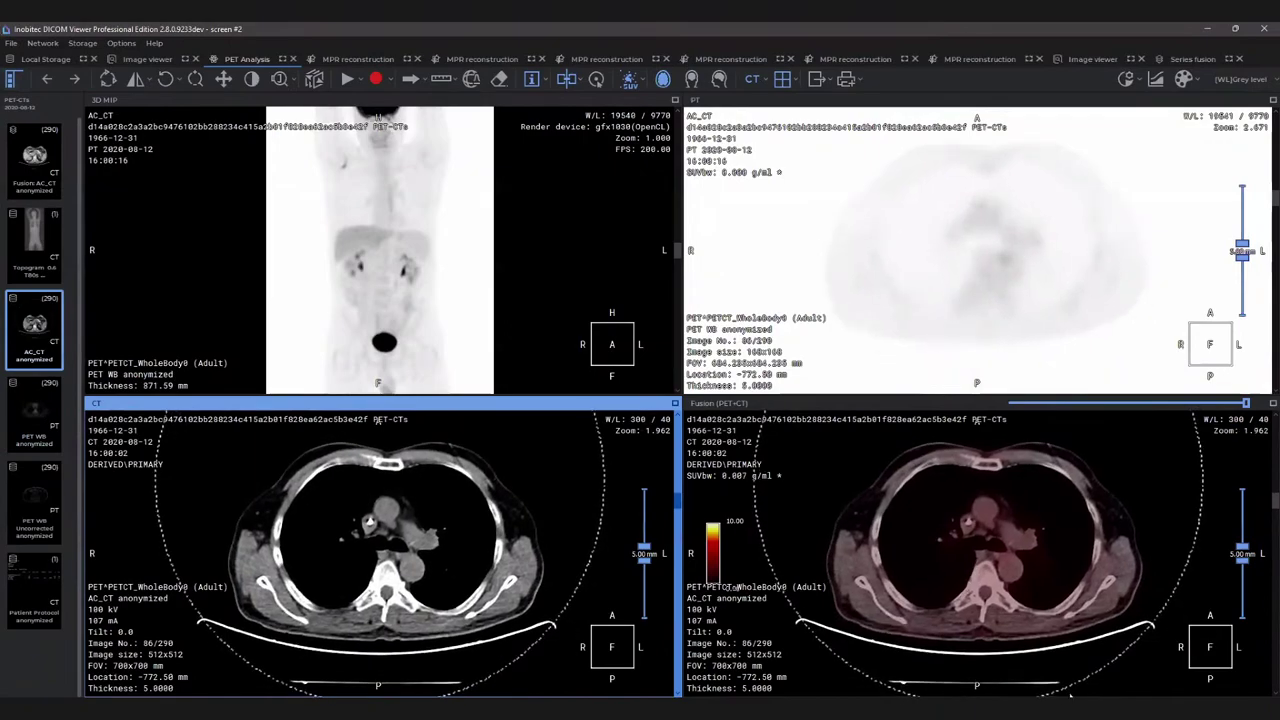
scroll(1067, 598, "up", 5, "ctrl")
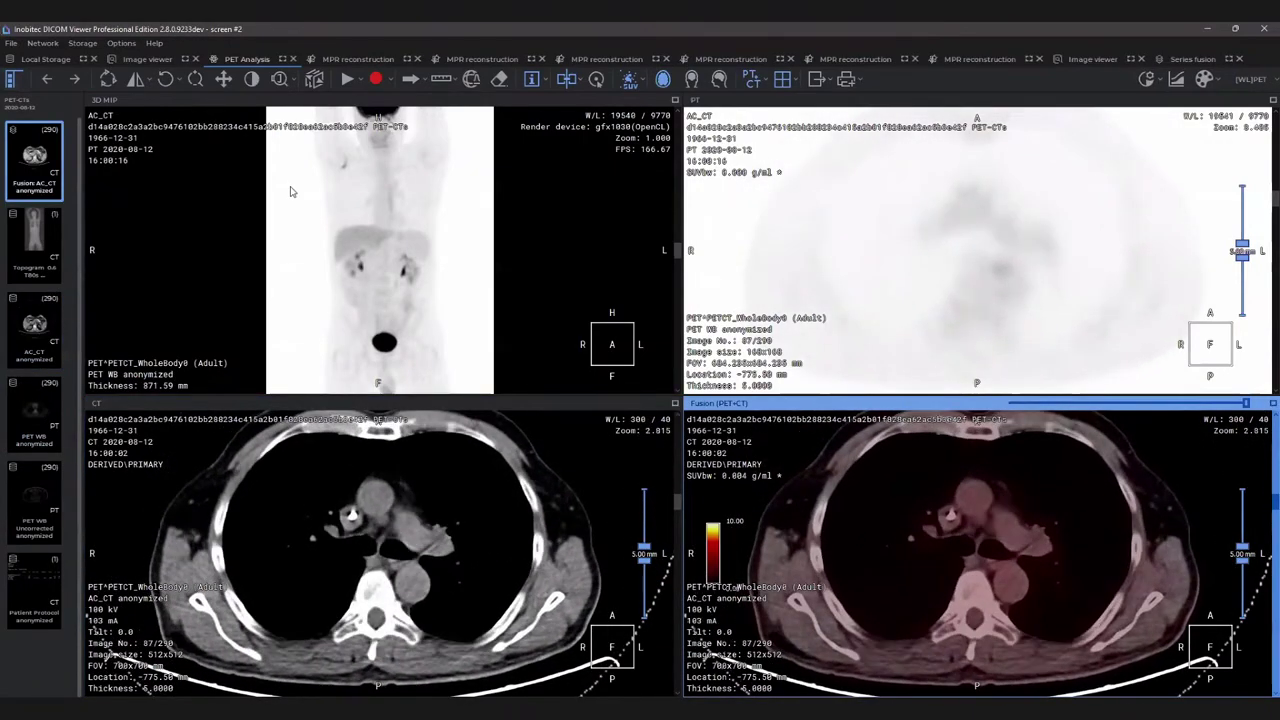
Rotate the 3D MIP to a left-side view and narrow the PET window so uptake stands out.
left_click(382, 213)
mouse_move(382, 213)
left_mouse_down()
mouse_move(300, 229)
mouse_move(384, 229)
left_mouse_up()
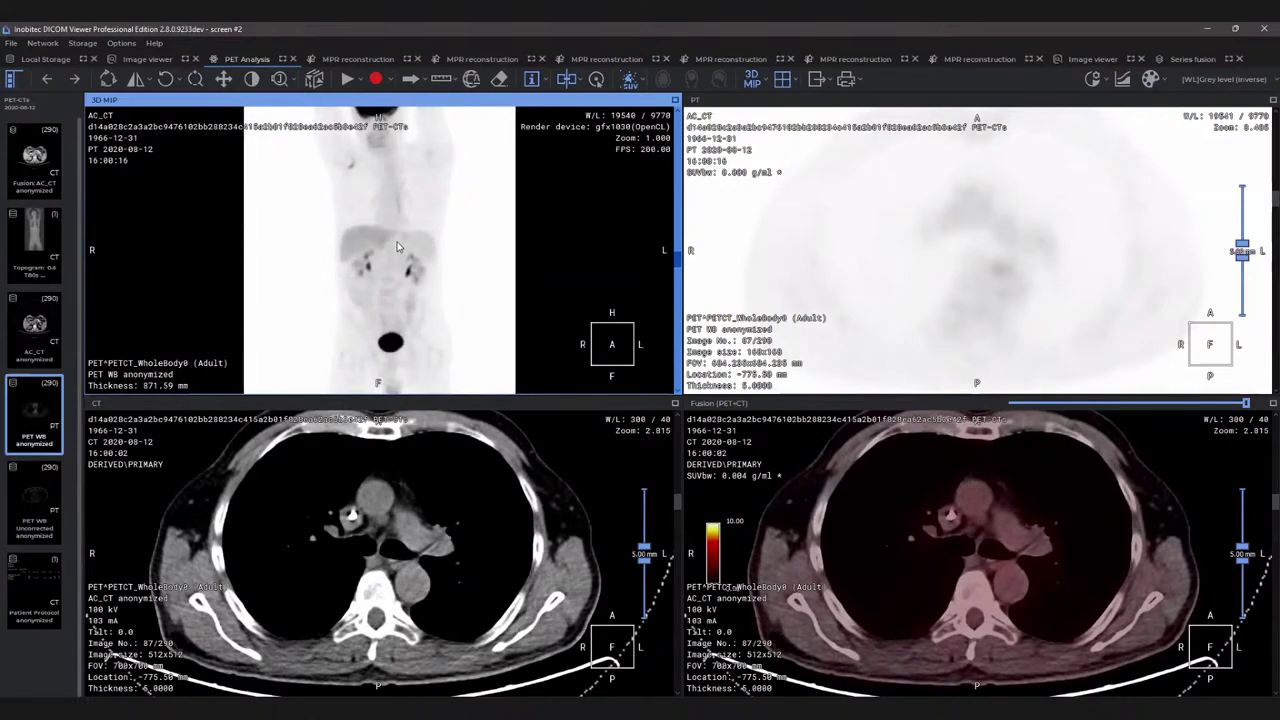
right_click_drag(384, 229, 269, 229)
scroll(398, 213, "up", 3)
scroll(398, 213, "down", 2)
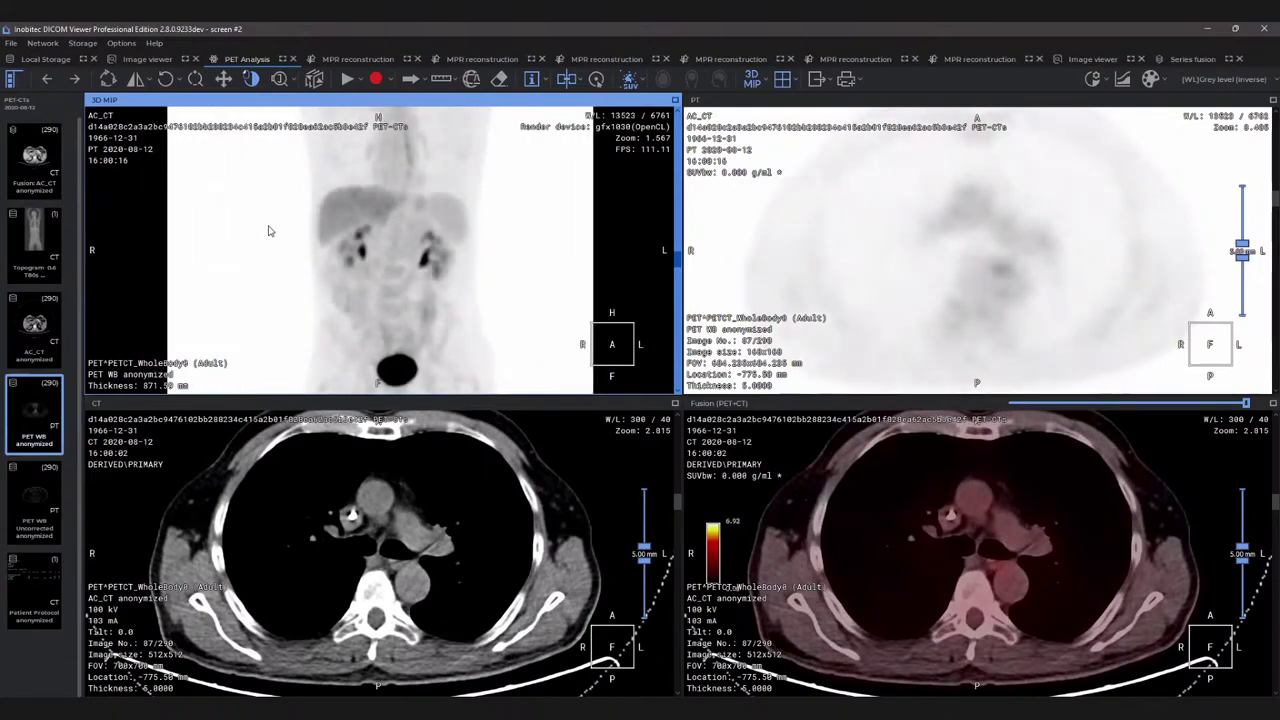
Click abdominal points on the MIP to move the axial slices to the kidneys and liver.
left_click(596, 80)
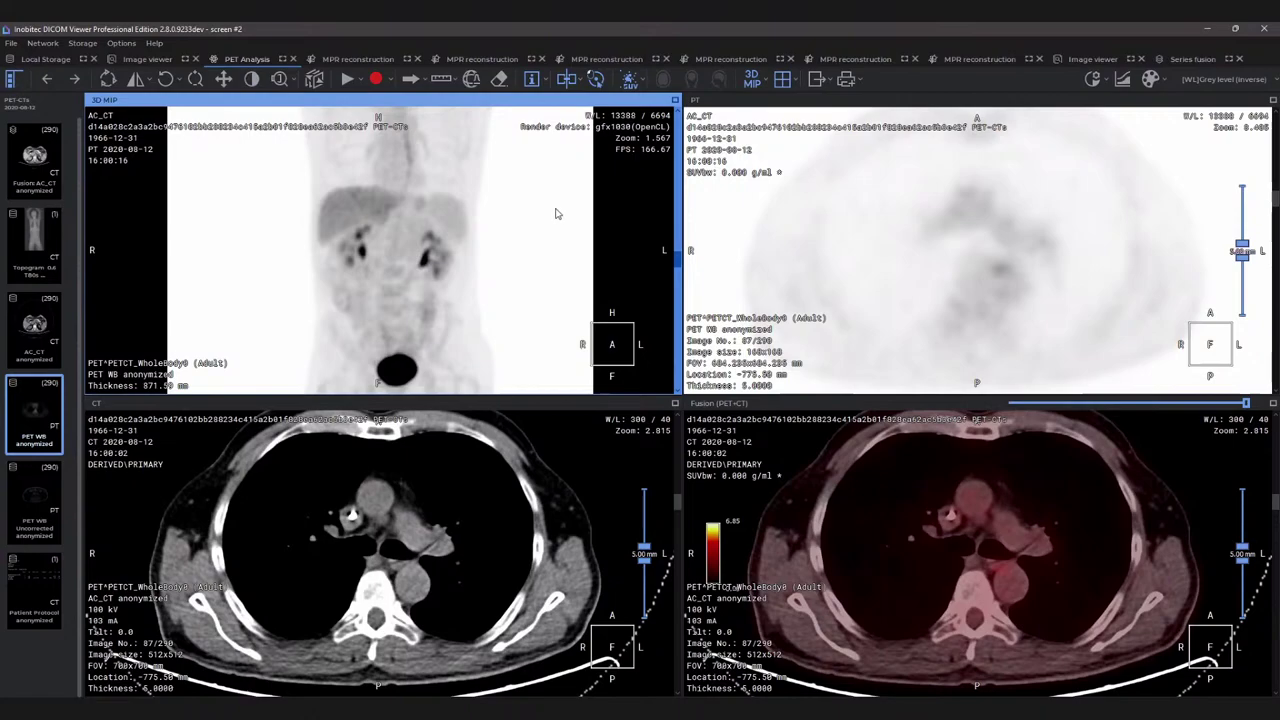
left_click(430, 262)
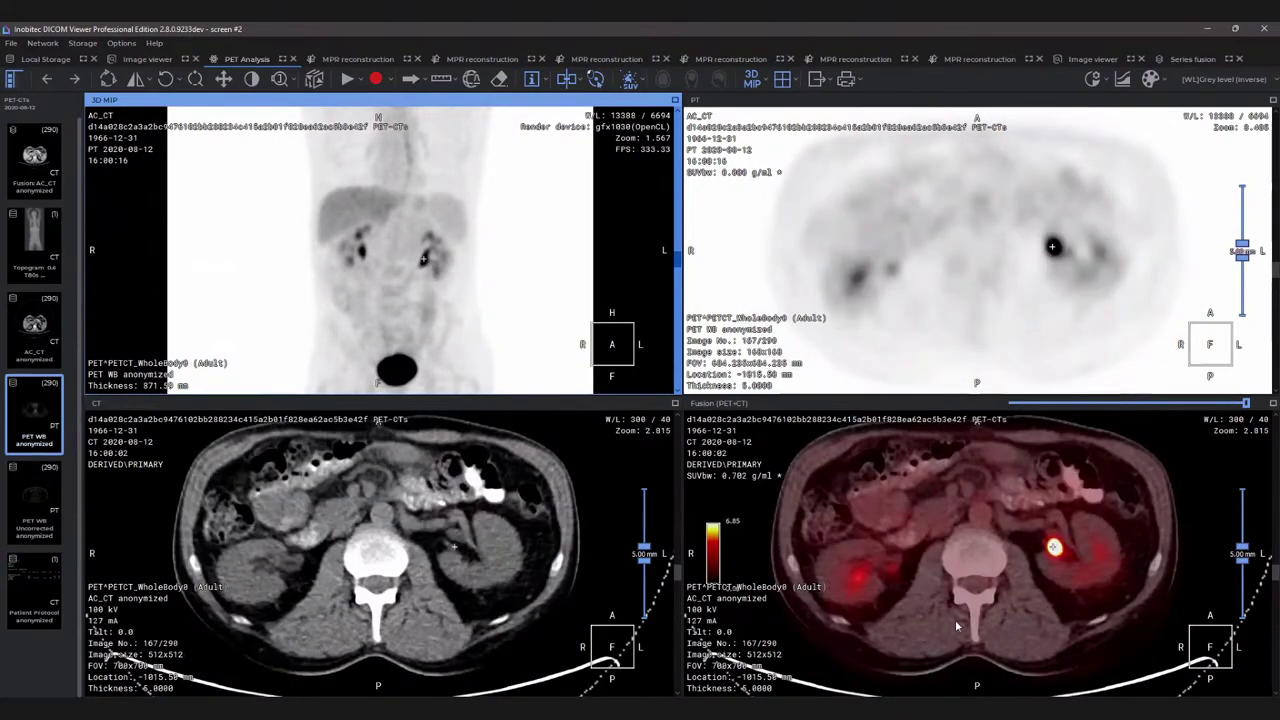
scroll(970, 619, "down", 2)
scroll(975, 619, "up", 20)
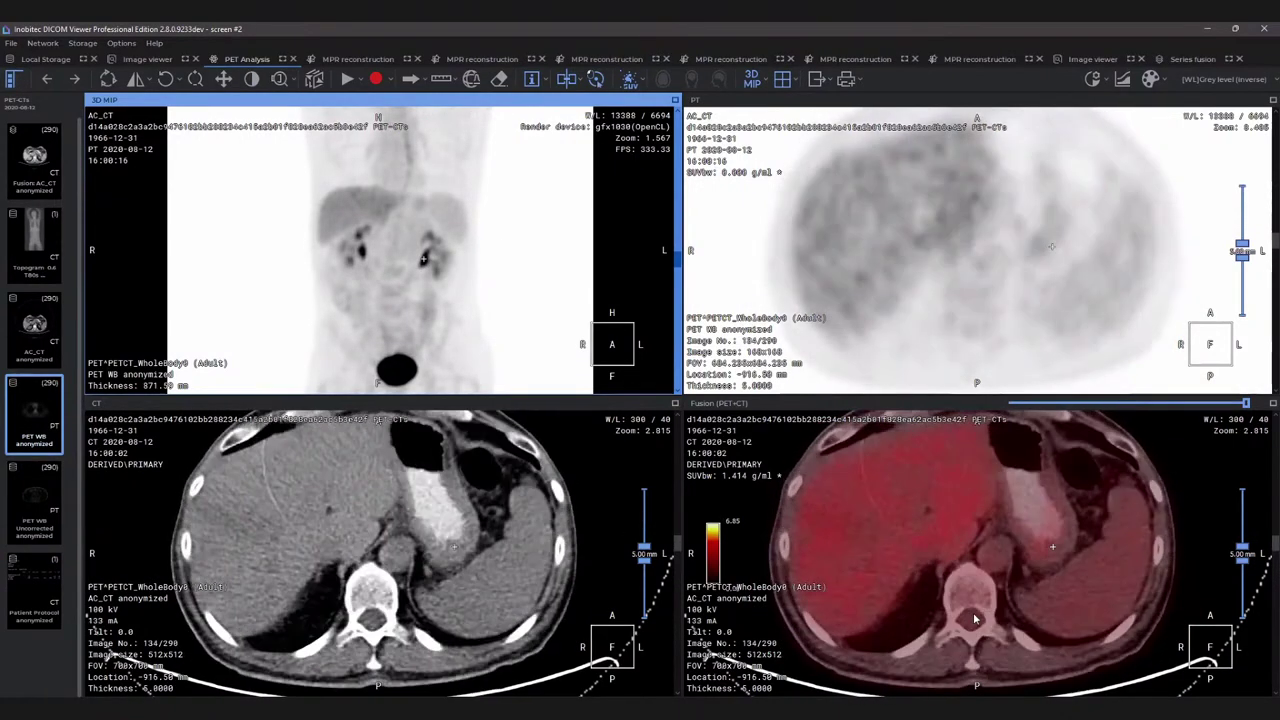
scroll(973, 612, "down", 6)
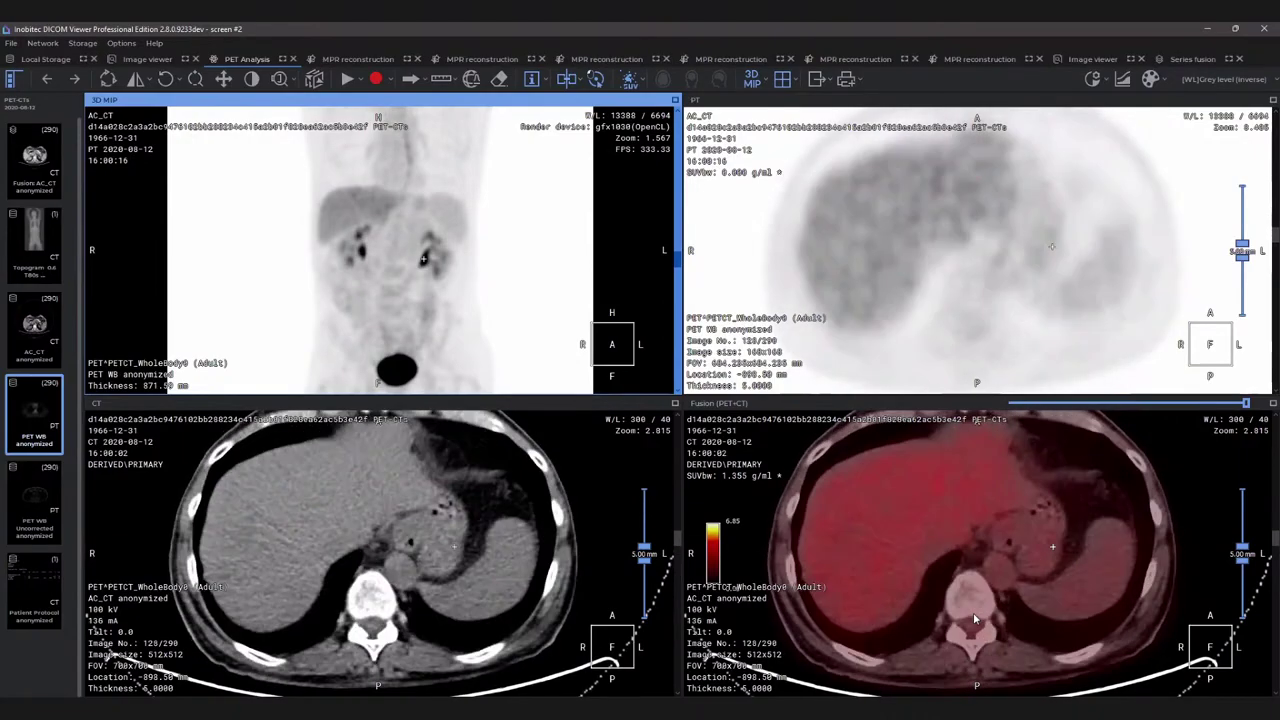
left_click(396, 244)
left_click(350, 209)
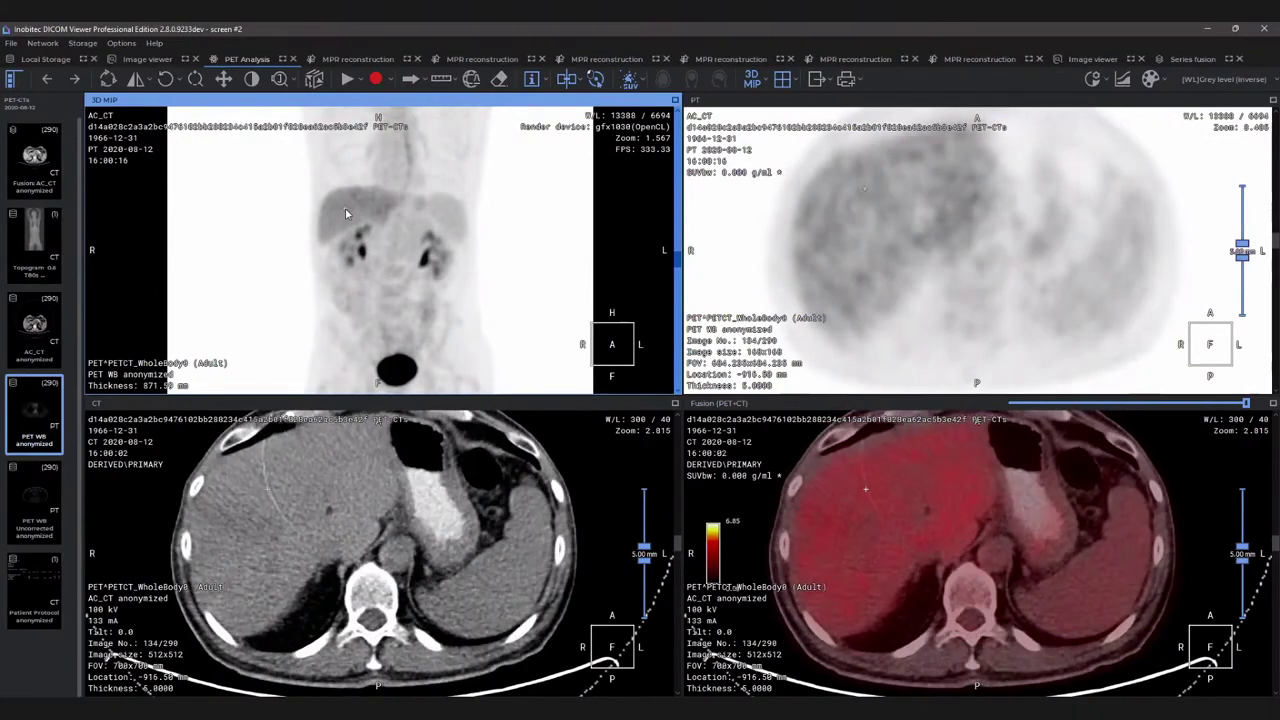
mouse_move(346, 213)
left_mouse_down()
mouse_move(334, 221)
mouse_move(348, 216)
left_mouse_up()
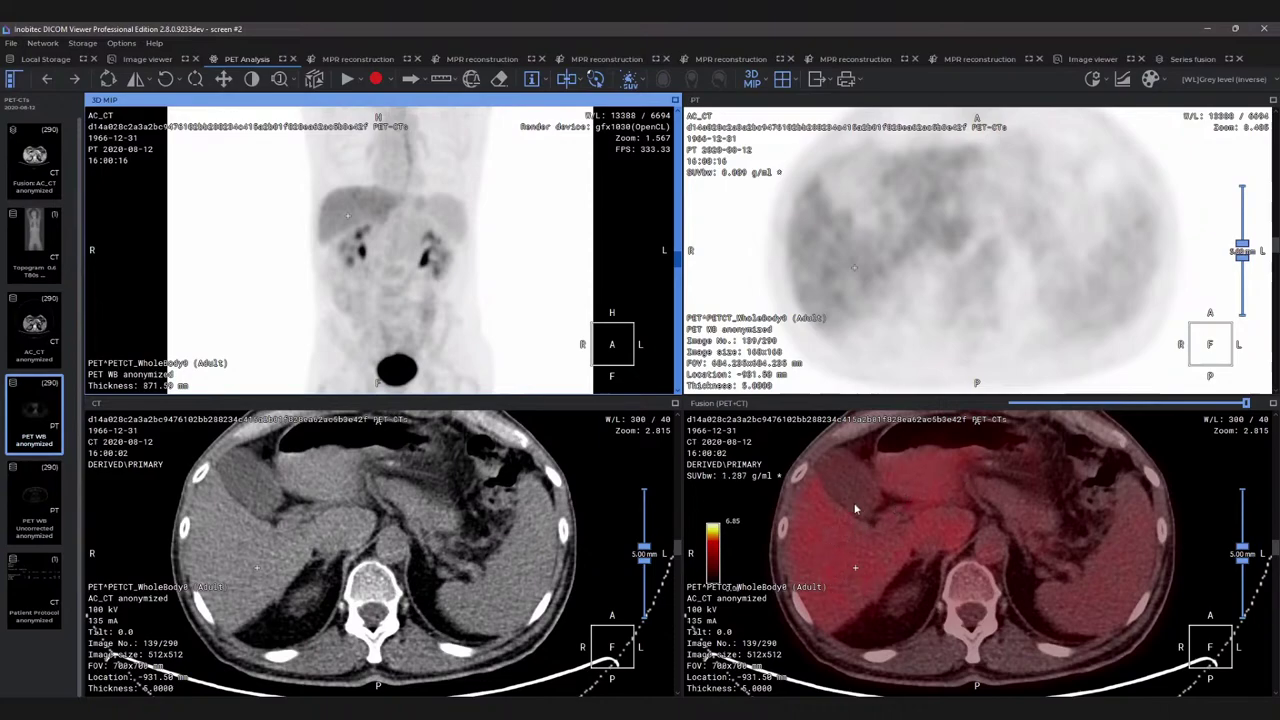
scroll(885, 540, "up", 18)
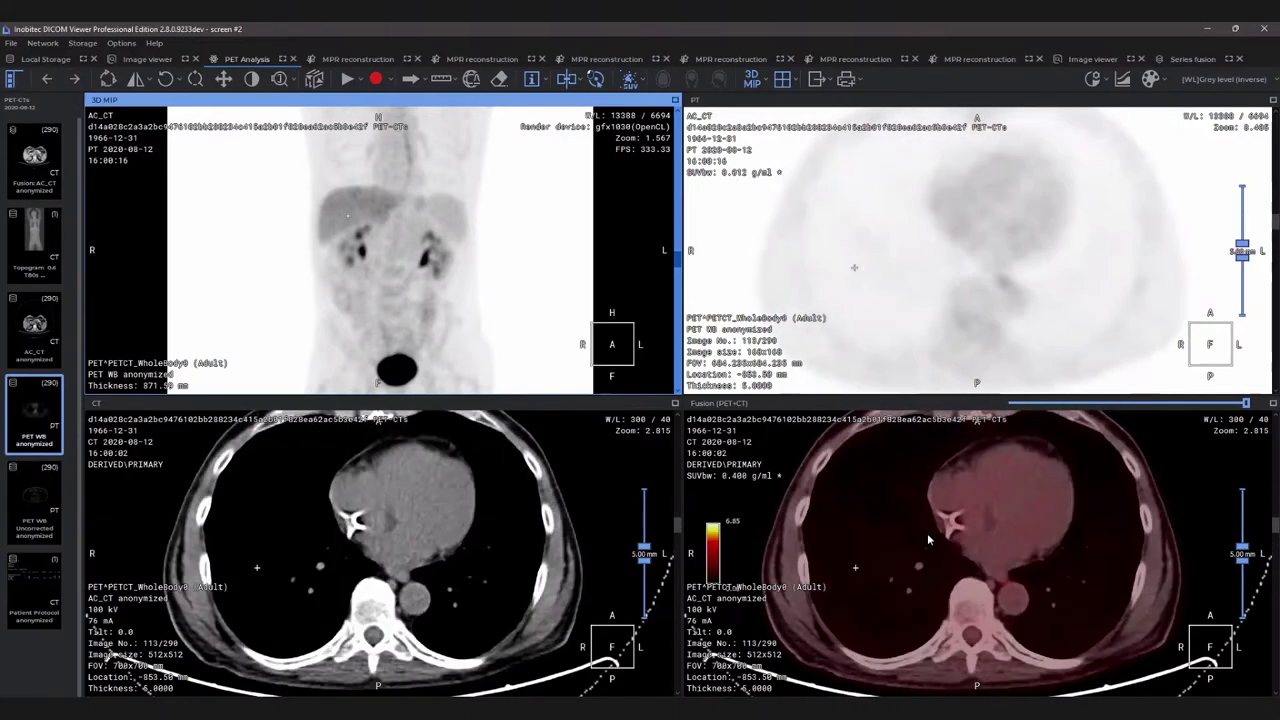
scroll(927, 540, "down", 20)
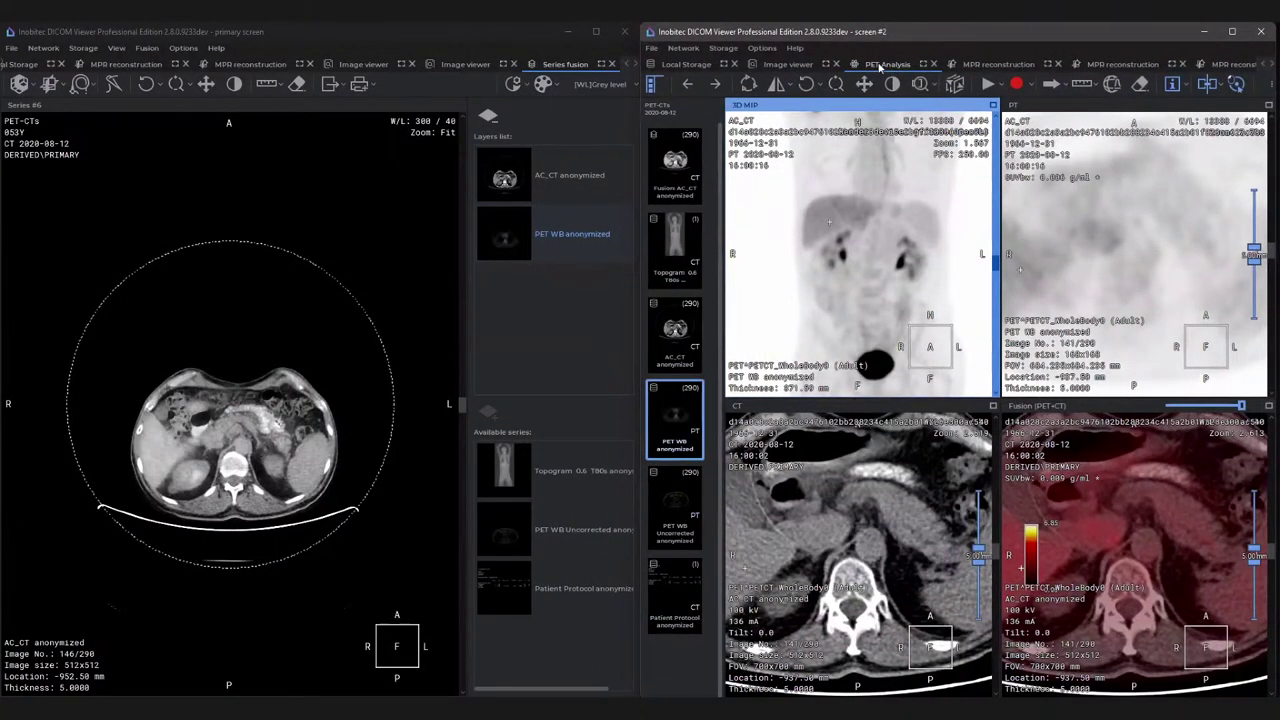
Detach PET Analysis into its own window and select the 2021-11-24 PET-CTs study's AC_CT series.
double_click(885, 64)
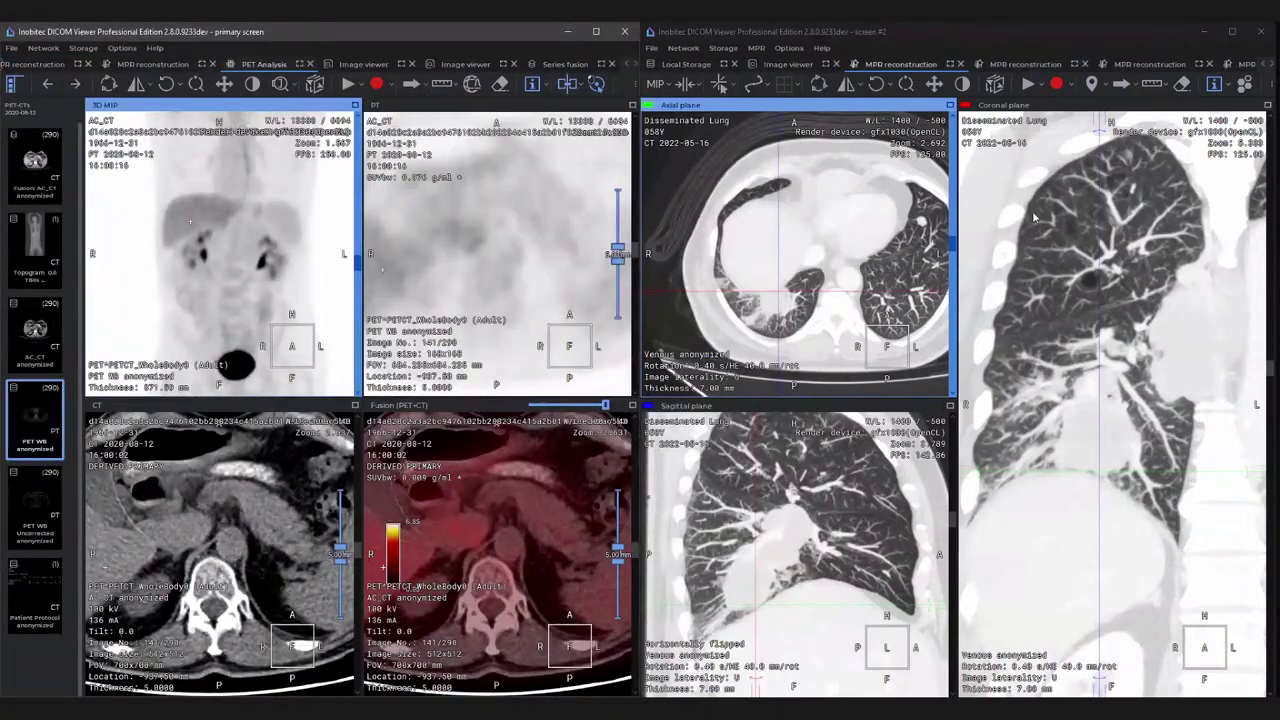
left_click(707, 64)
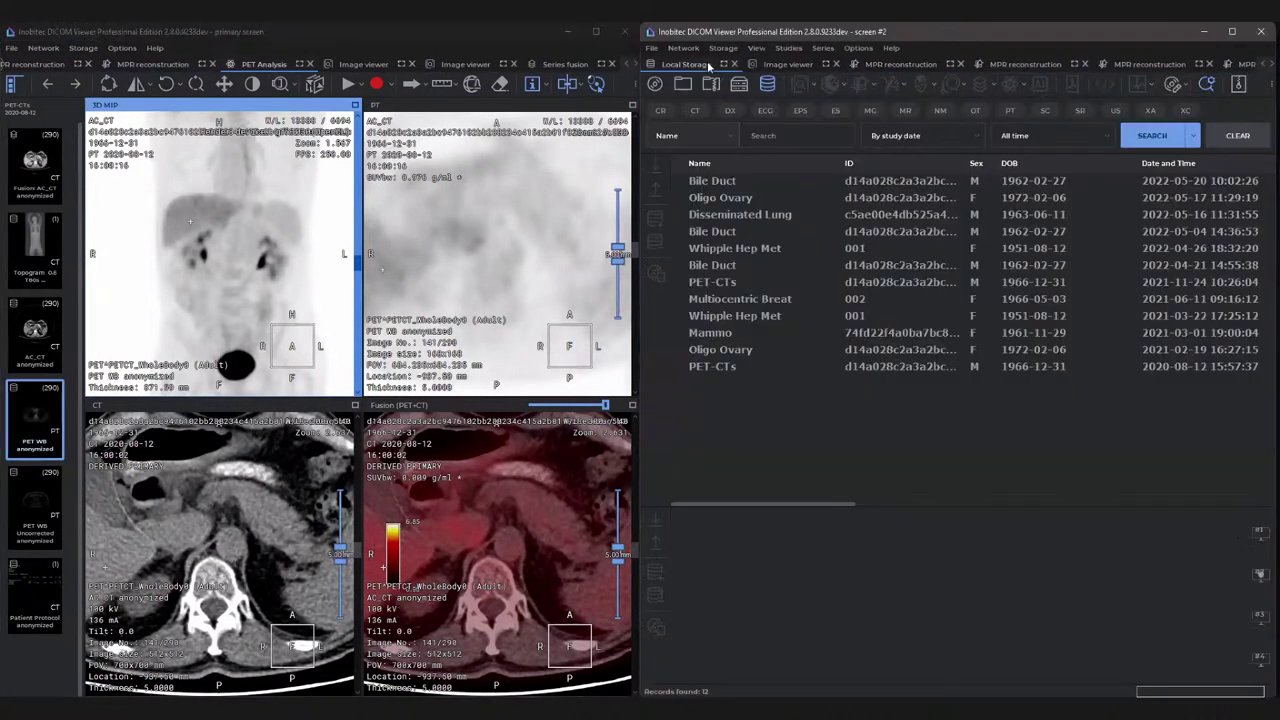
left_click(742, 282)
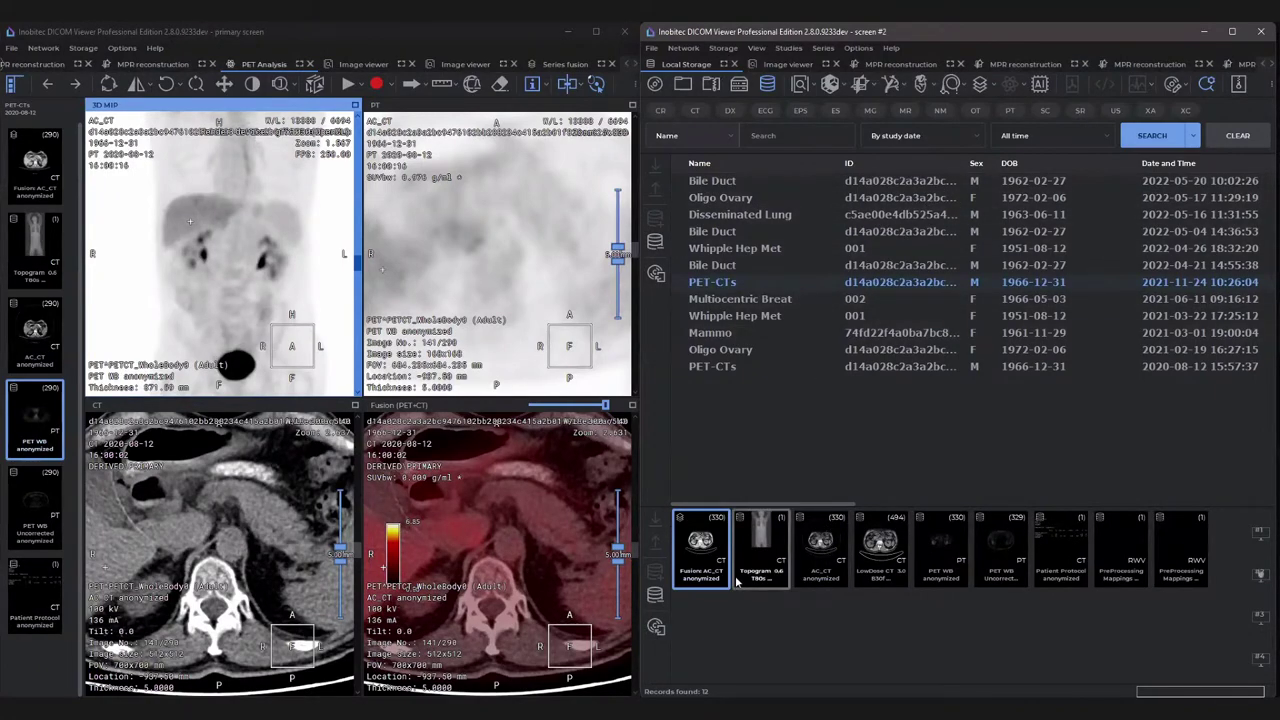
left_click(817, 572)
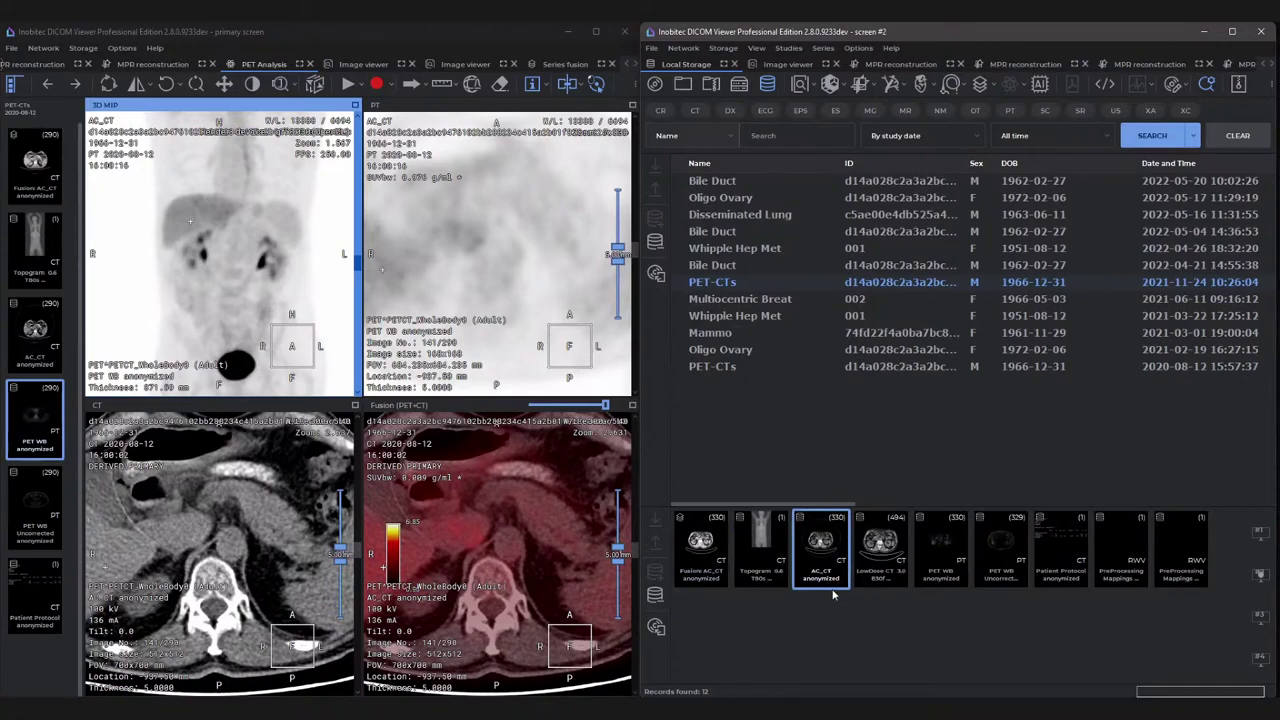
Fuse AC_CT with PET WB anonymized on monitor 2, then go back to Local Storage.
right_click(826, 550)
mouse_move(895, 428)
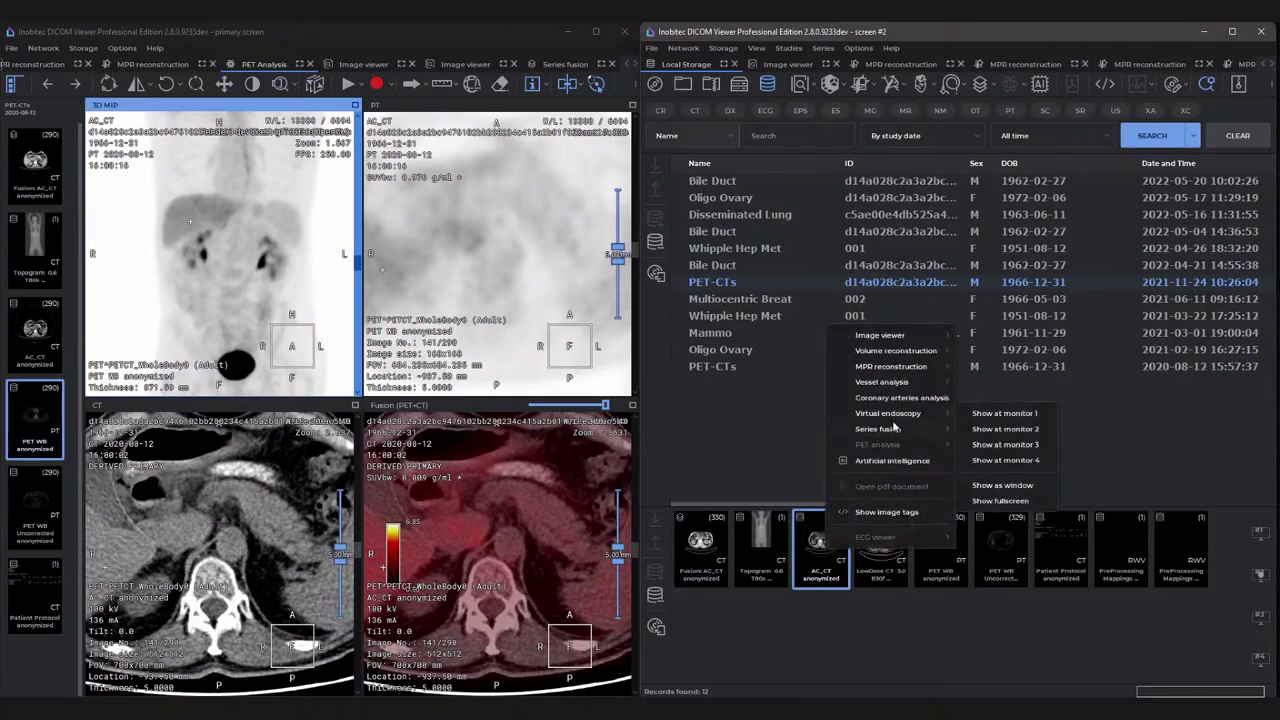
left_click(1000, 445)
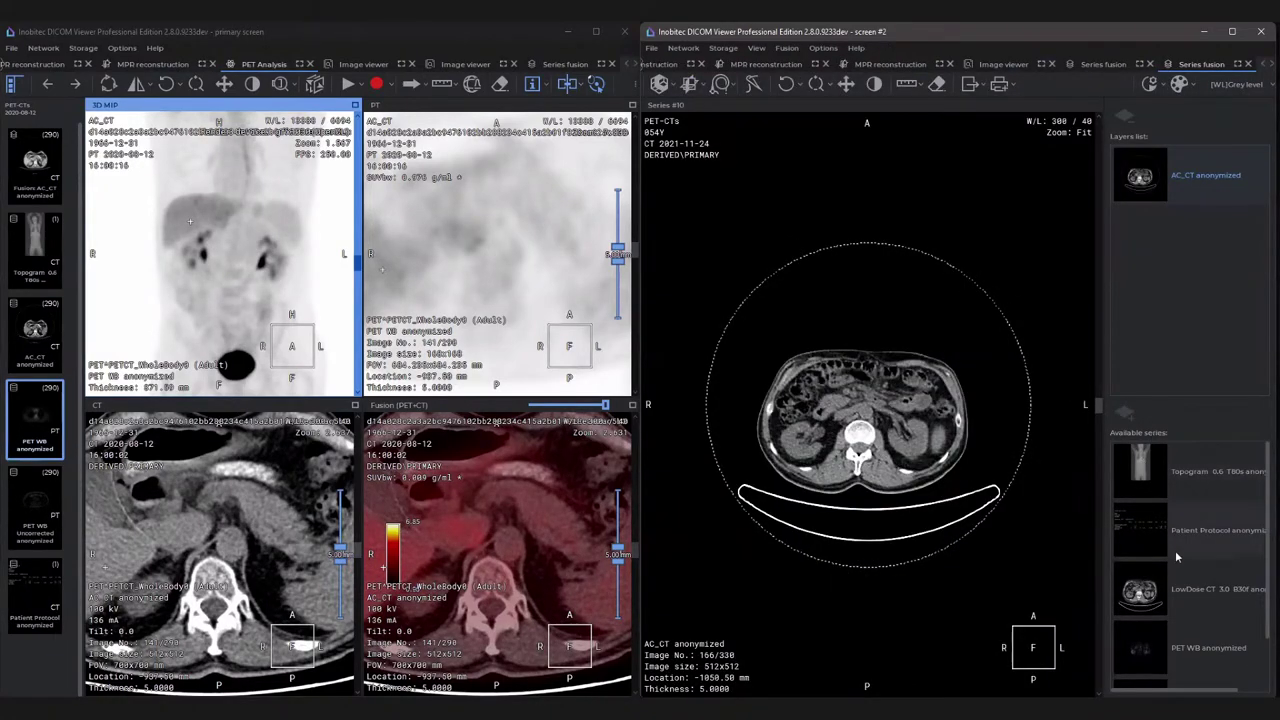
scroll(1178, 561, "down", 1)
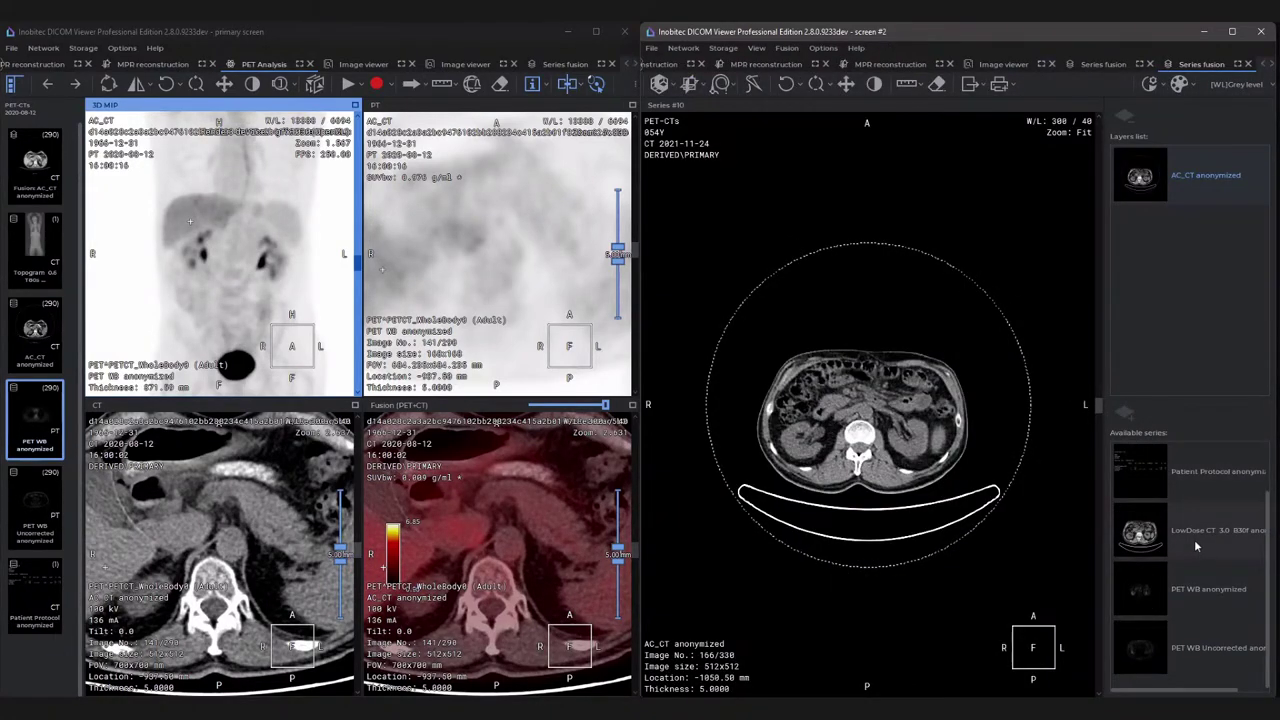
left_click(1196, 583)
left_click(1131, 414)
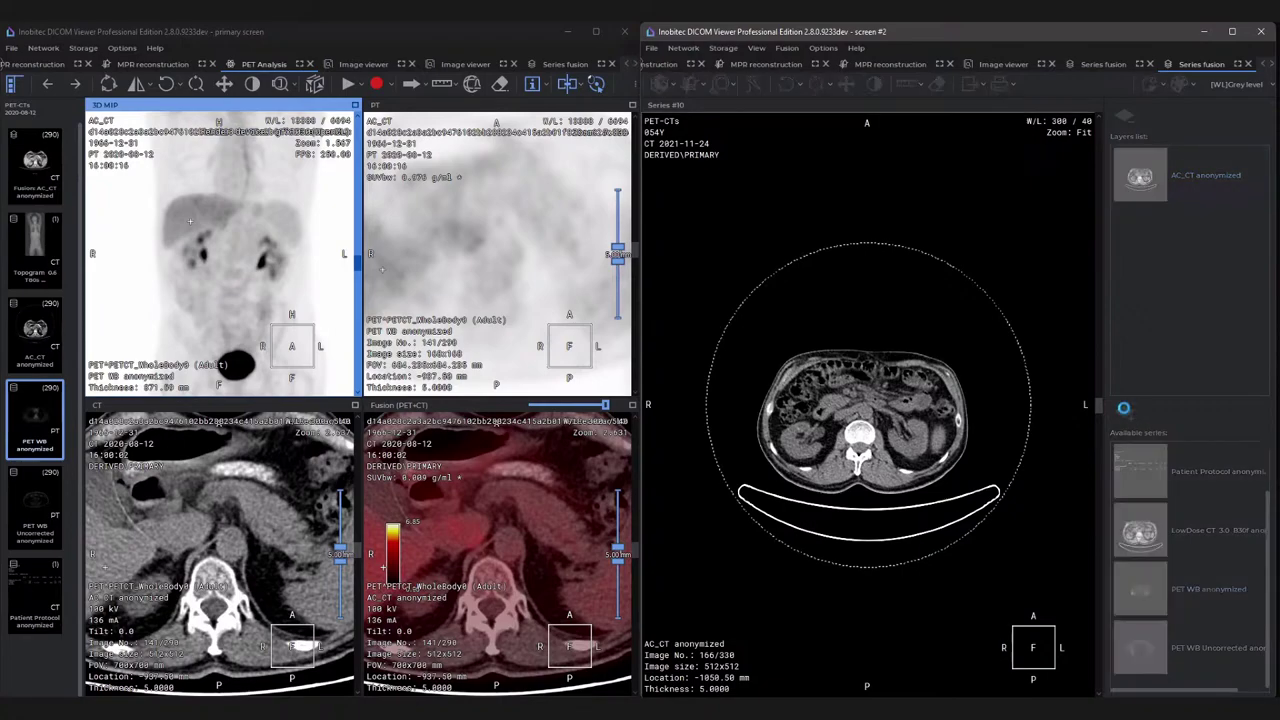
left_click(1265, 65)
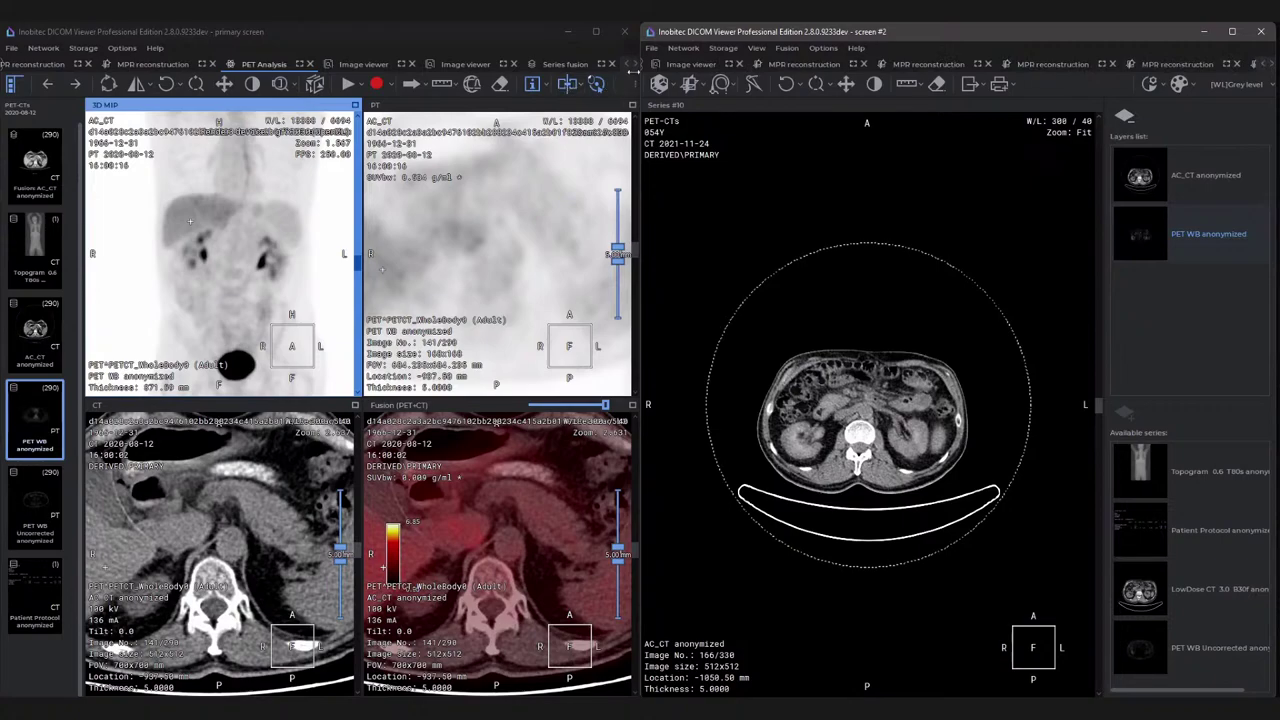
left_click(1263, 67)
Open the second Fusion AC_CT series in PET Analysis on the second screen.
left_click(686, 64)
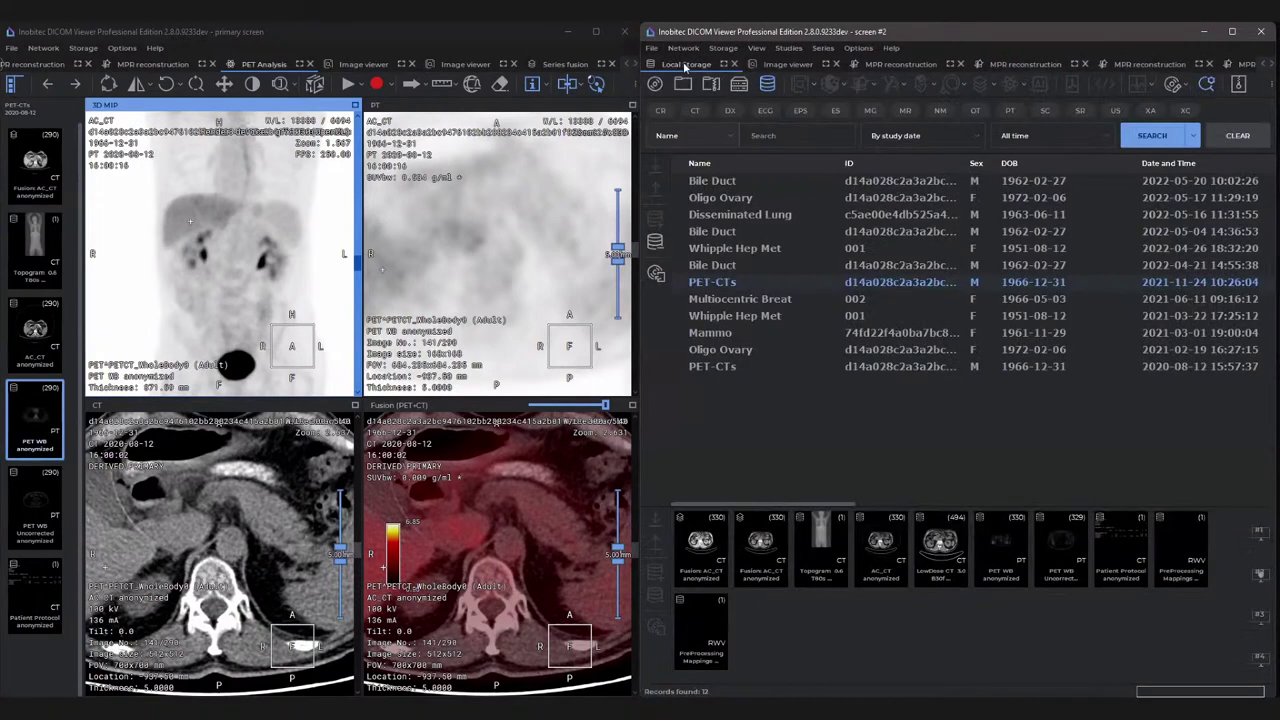
right_click(697, 562)
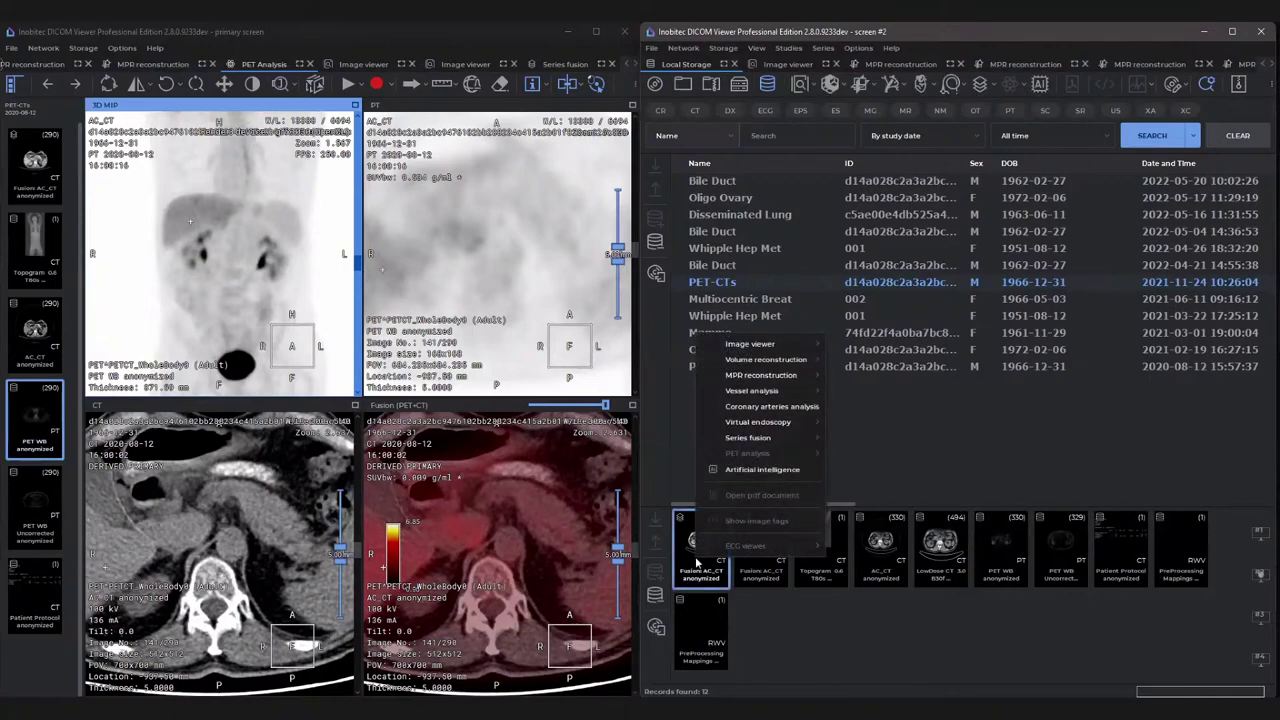
left_click(768, 564)
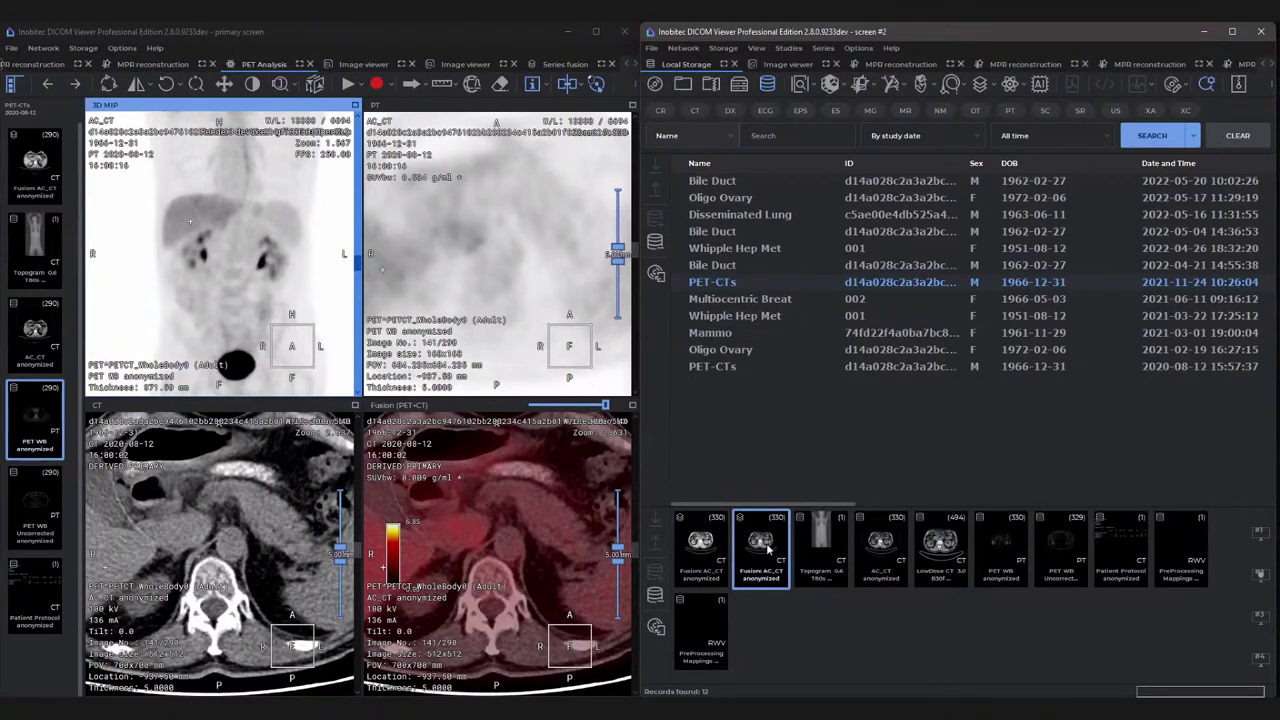
right_click(768, 545)
mouse_move(866, 441)
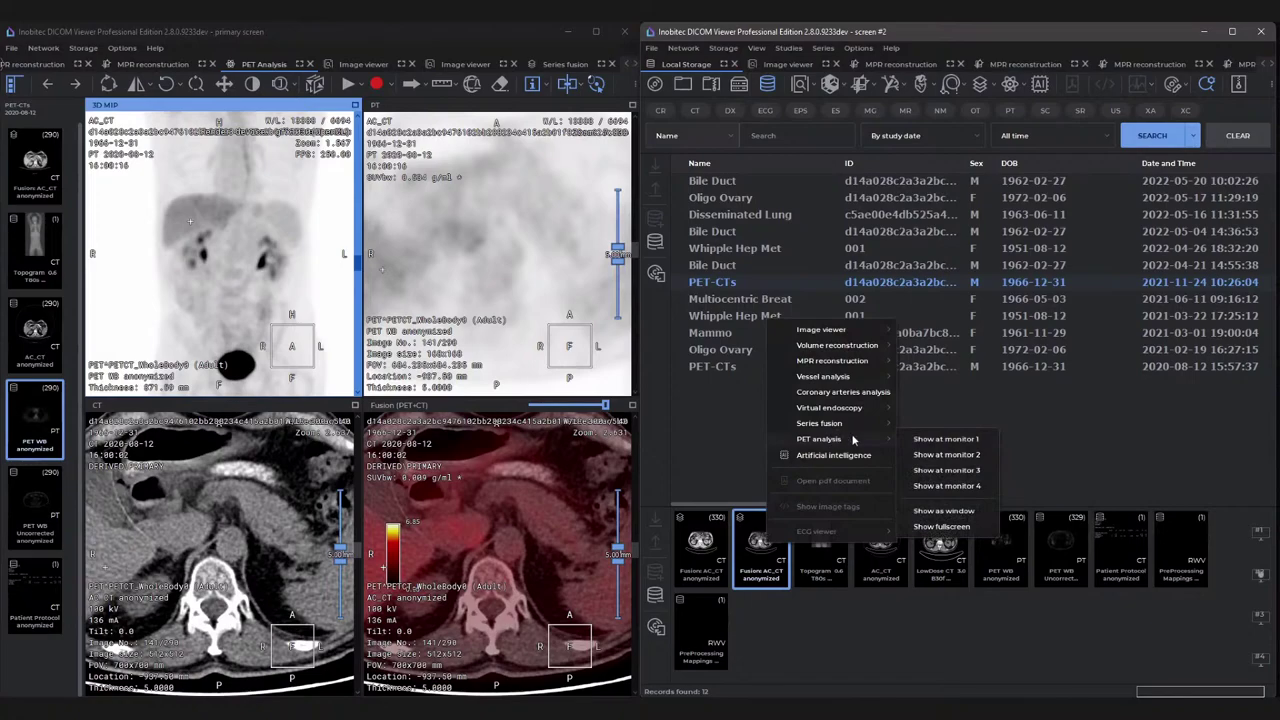
left_click(948, 455)
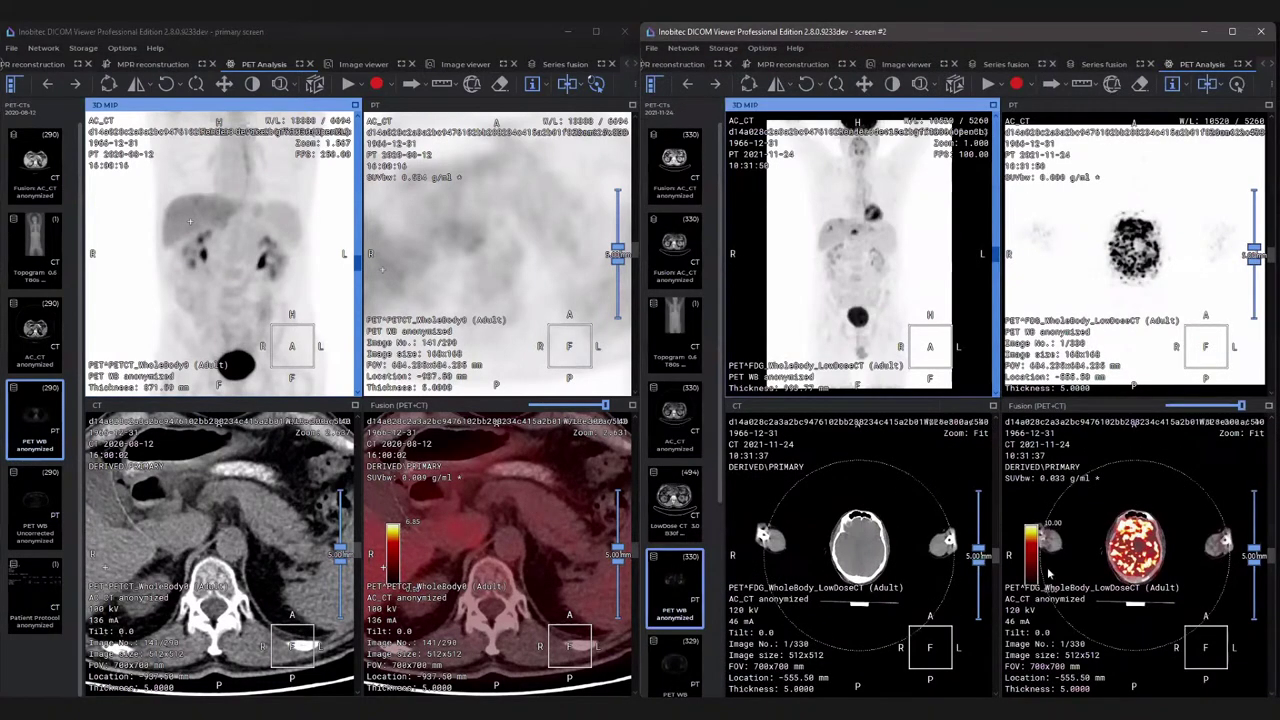
scroll(1198, 506, "down", 20)
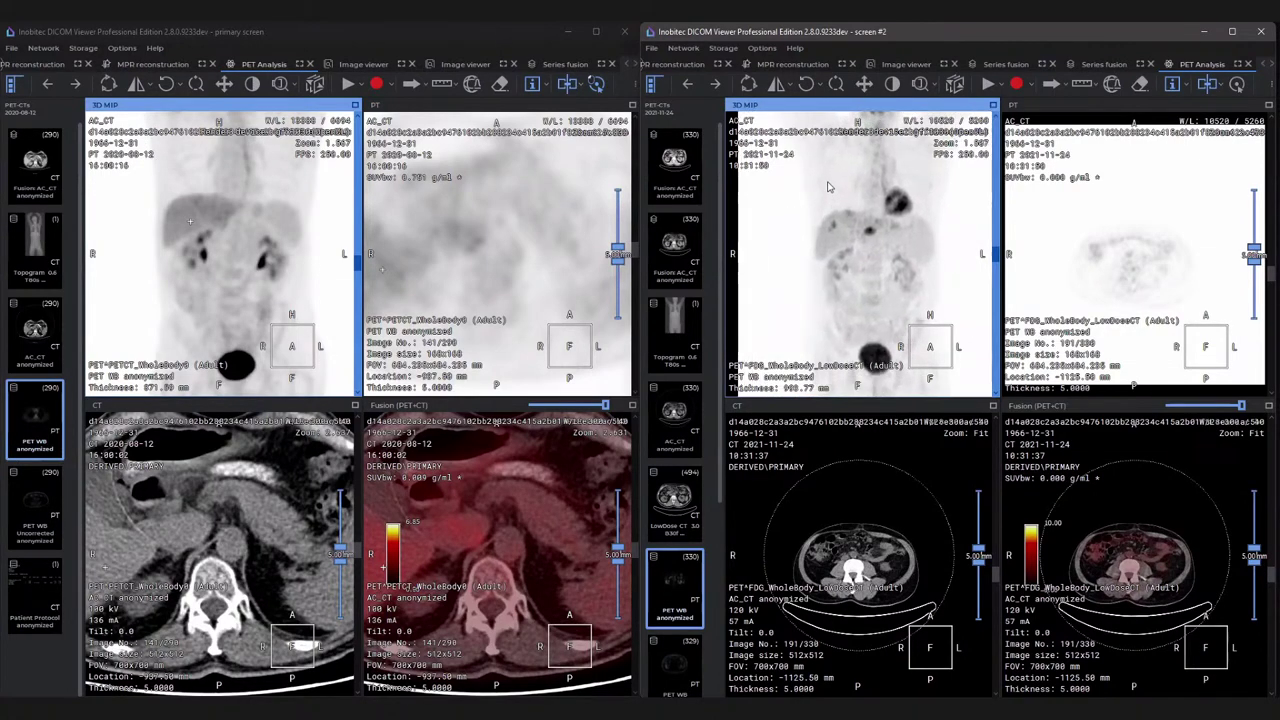
left_click_drag(845, 198, 862, 204)
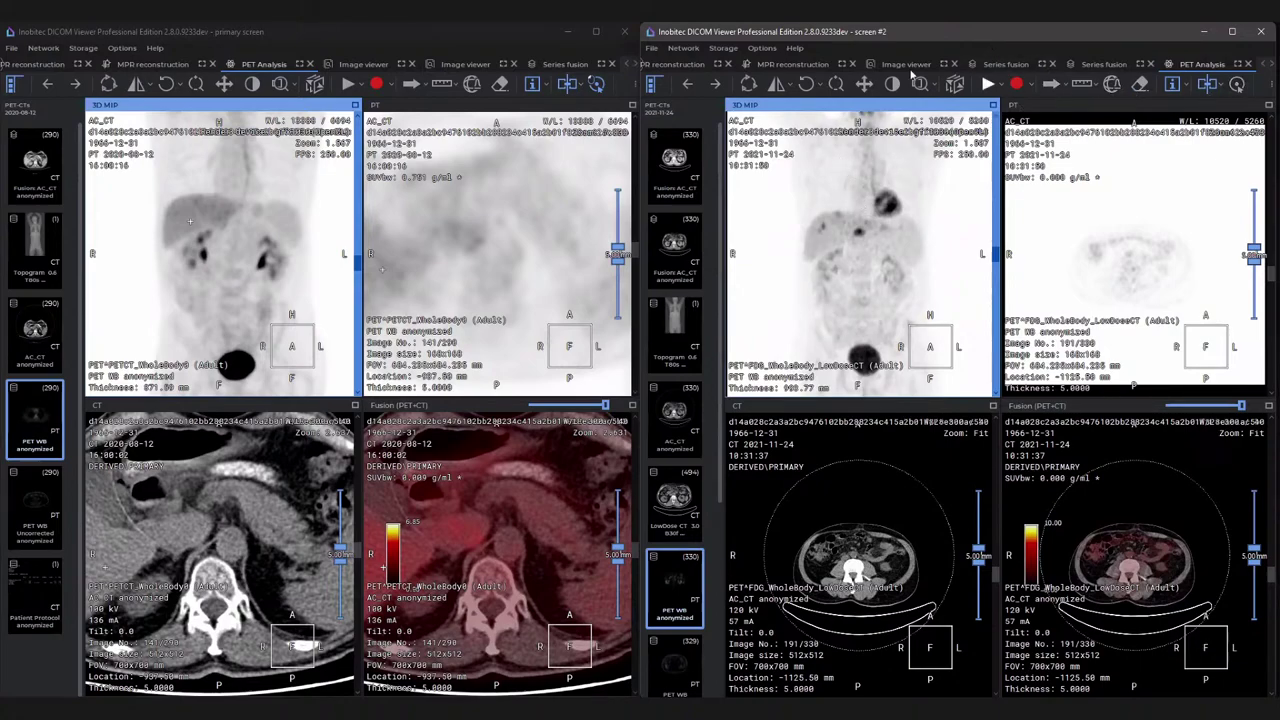
Sync both studies' slices to the liver lesion from the MIPs, reaching slice 134 on the left.
double_click(860, 31)
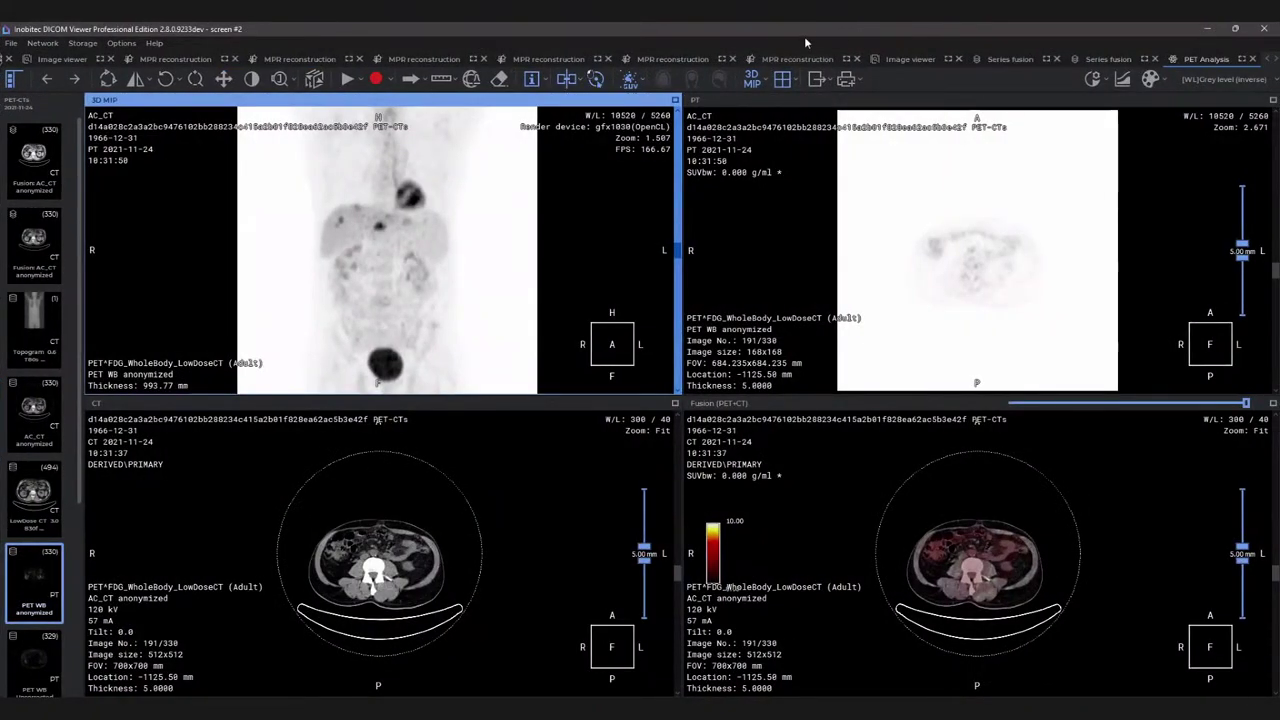
double_click(810, 36)
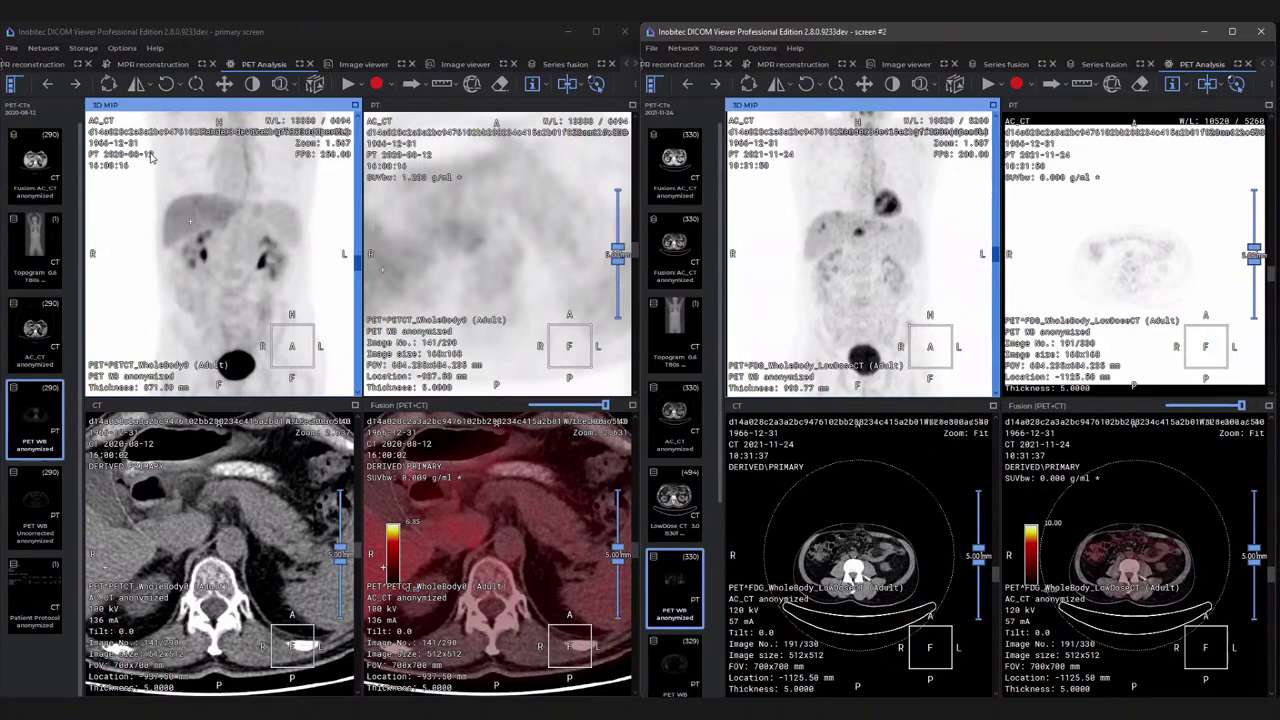
left_click(858, 236)
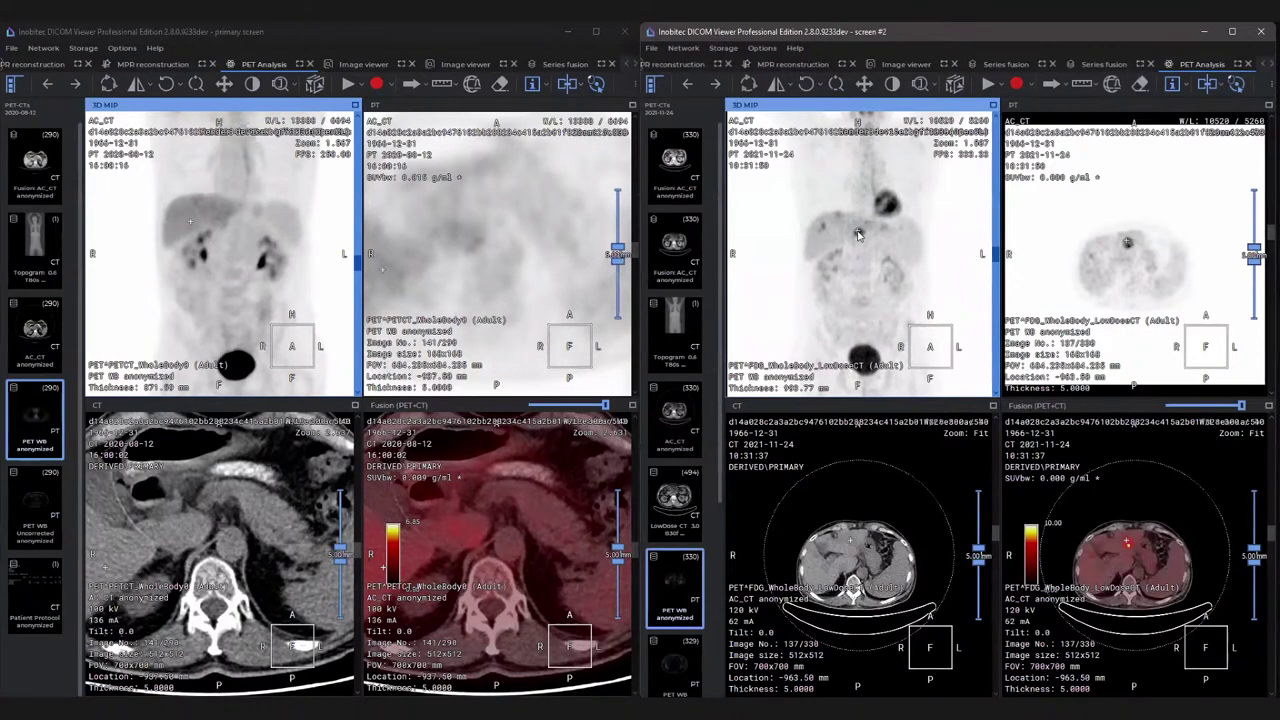
left_click(1125, 550)
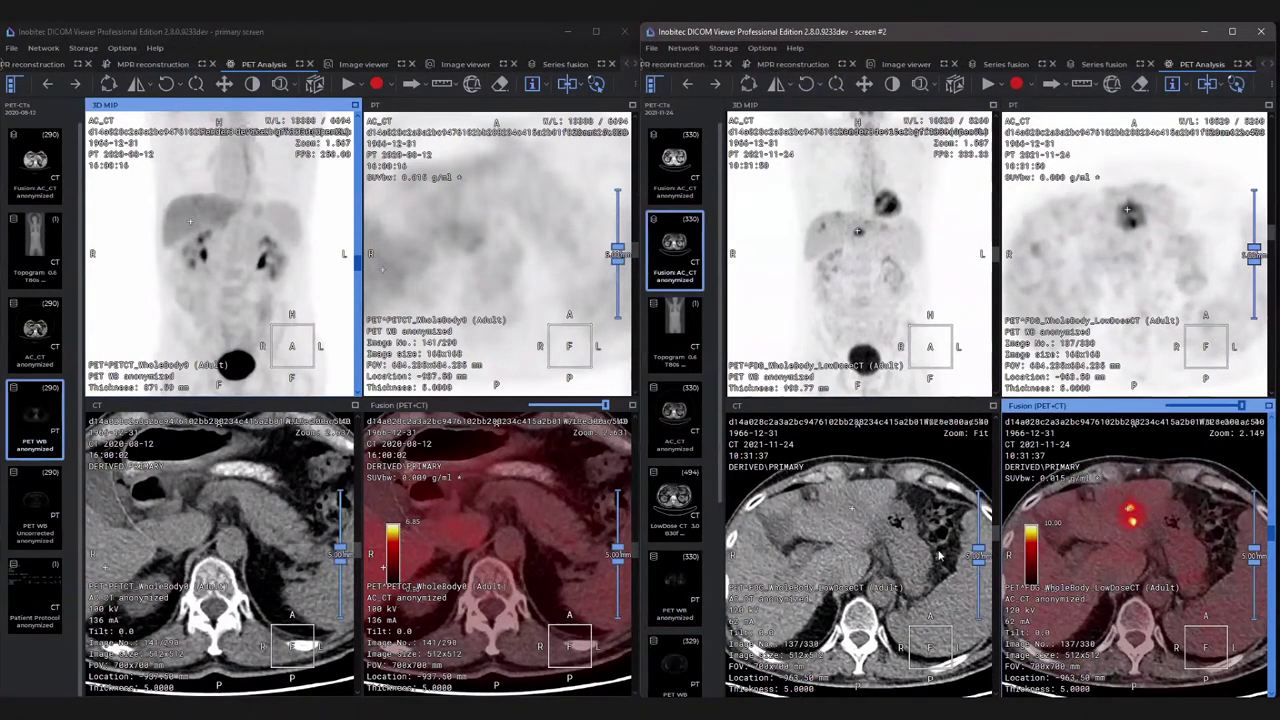
left_click(560, 566)
scroll(560, 566, "up", 7)
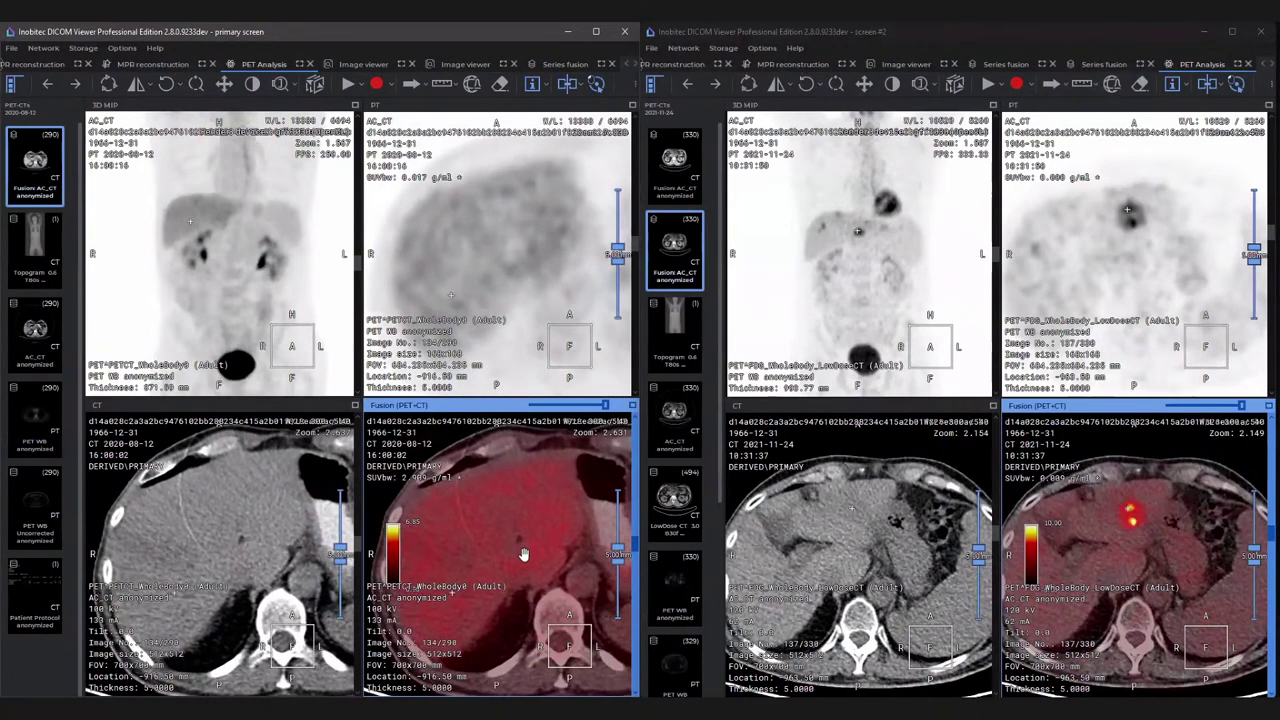
scroll(1097, 543, "up", 3, "ctrl")
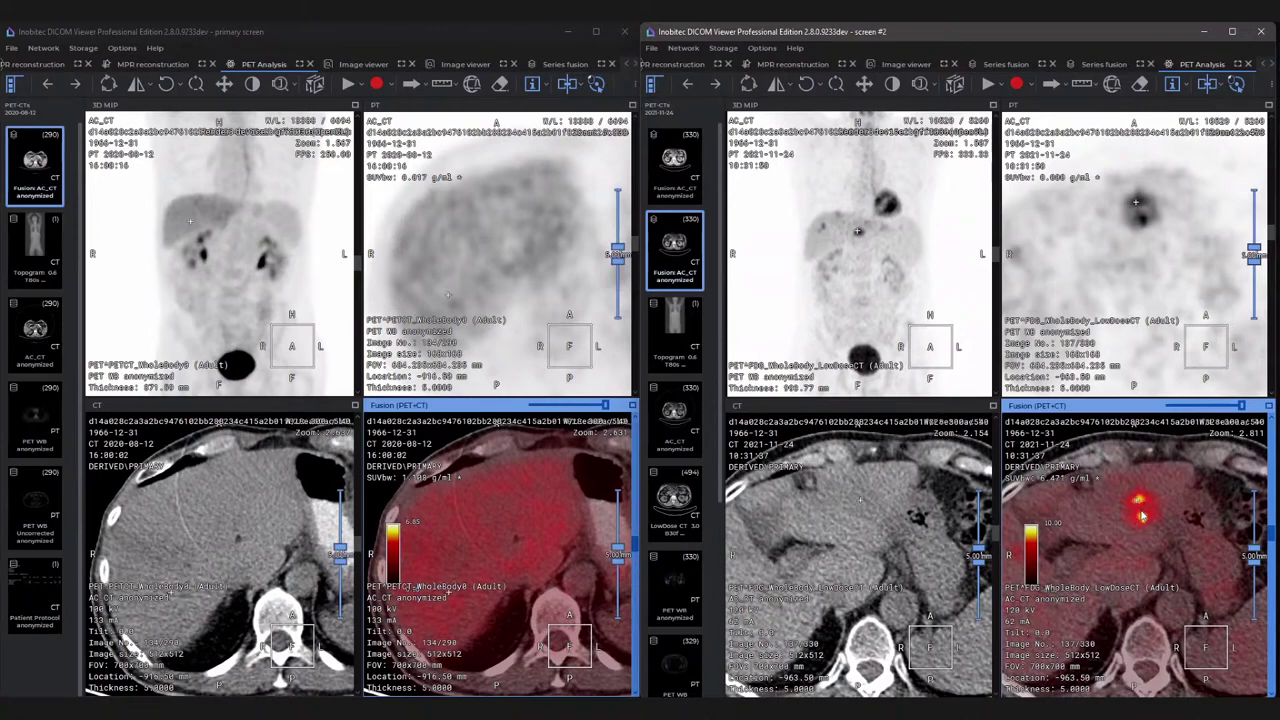
Draw an elliptical ROI around the hot liver lesion on the later PET image.
left_click(1125, 285)
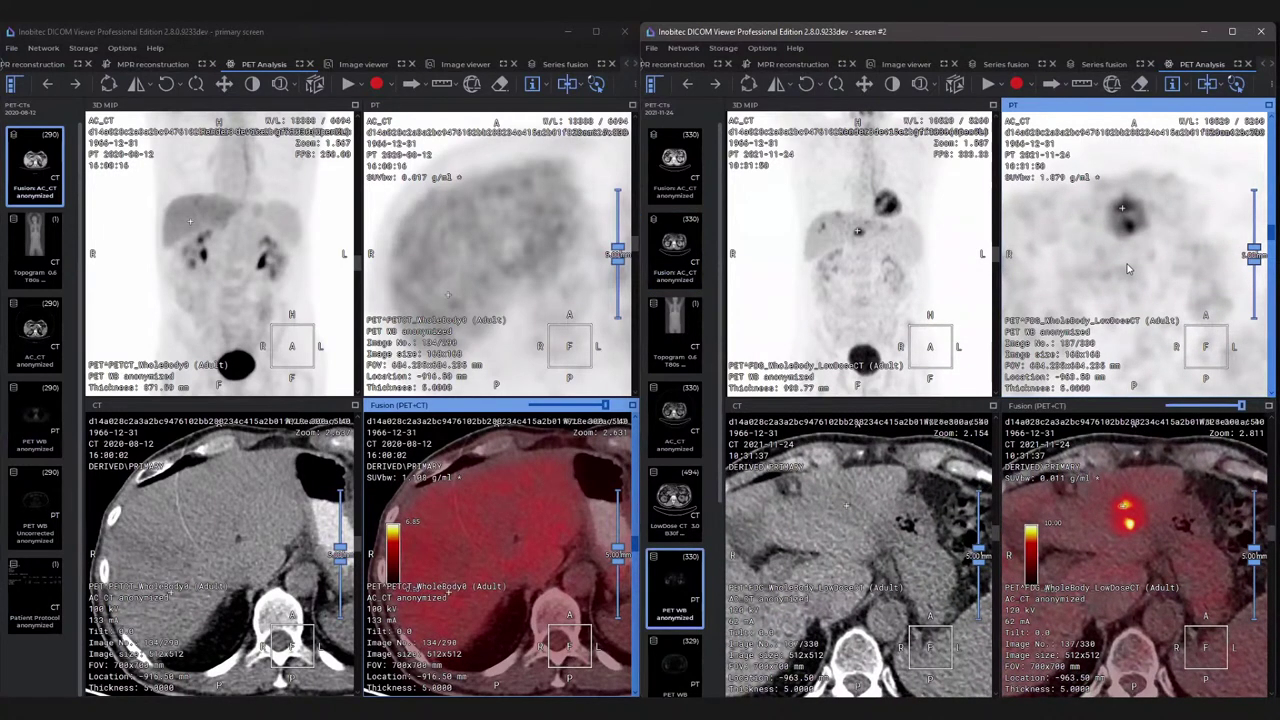
left_click_drag(1136, 237, 1134, 177)
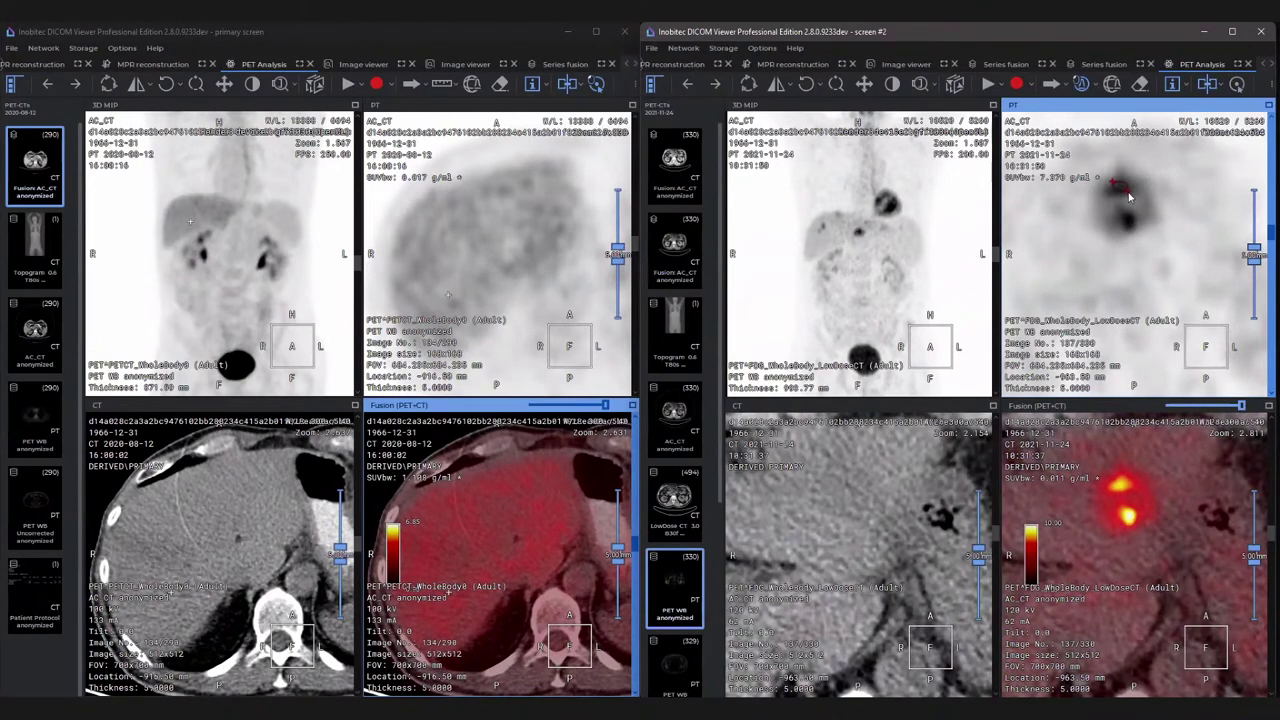
left_click(1127, 228)
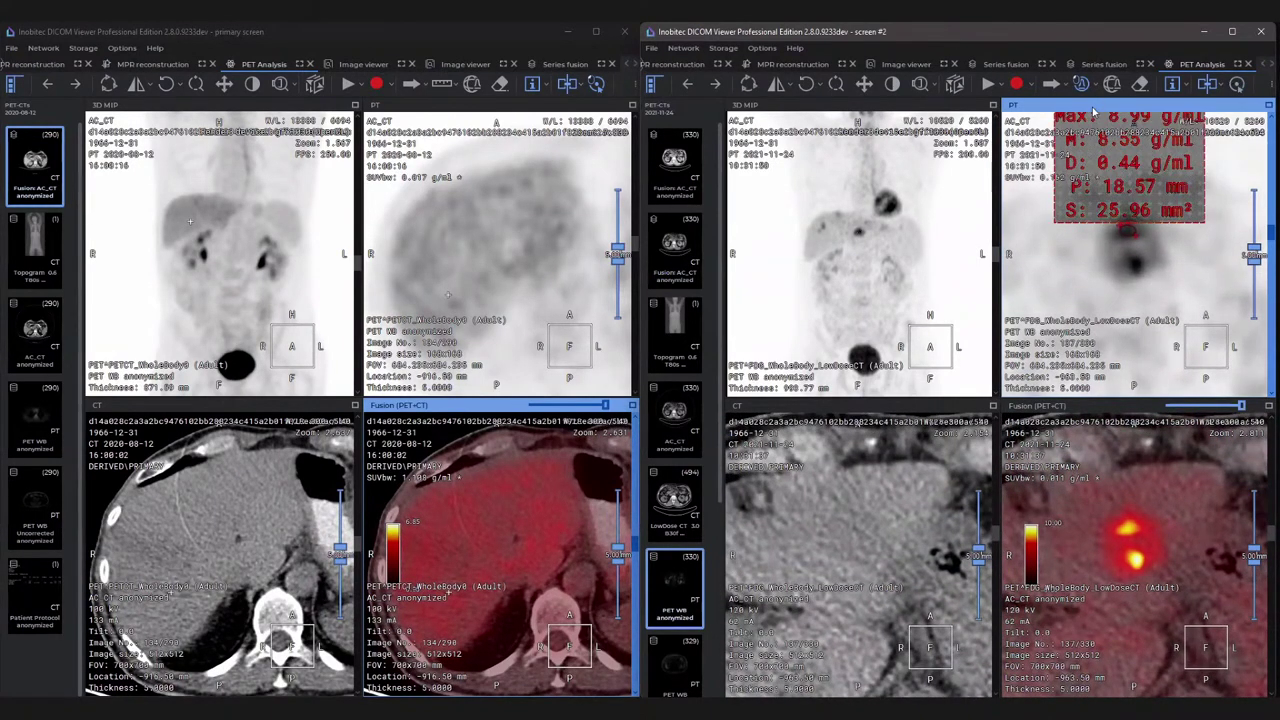
double_click(1016, 337)
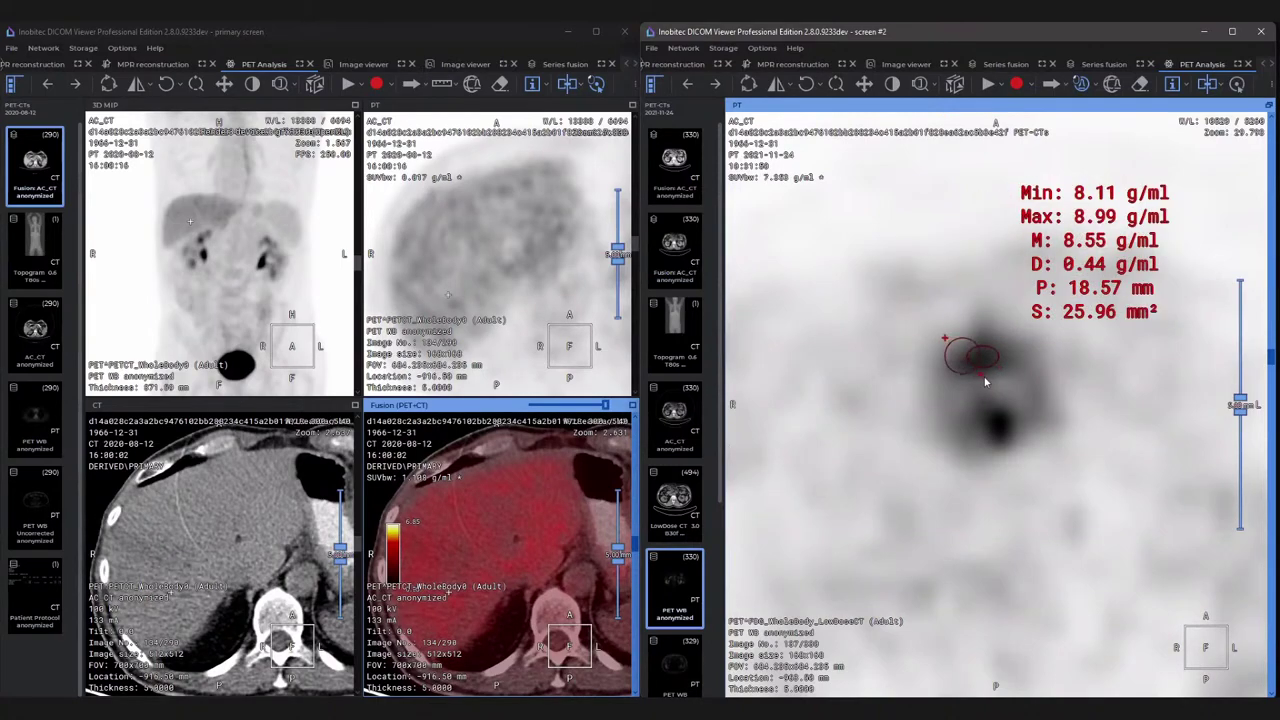
left_click_drag(985, 381, 1040, 440)
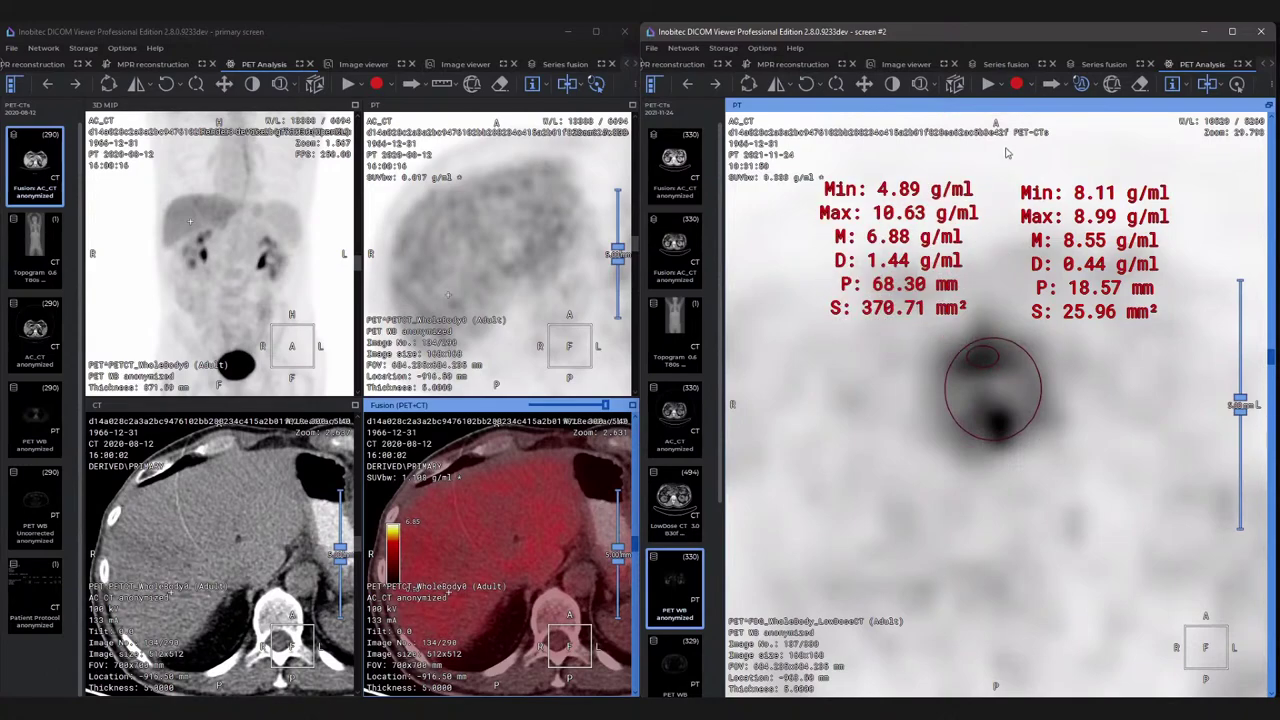
double_click(1007, 116)
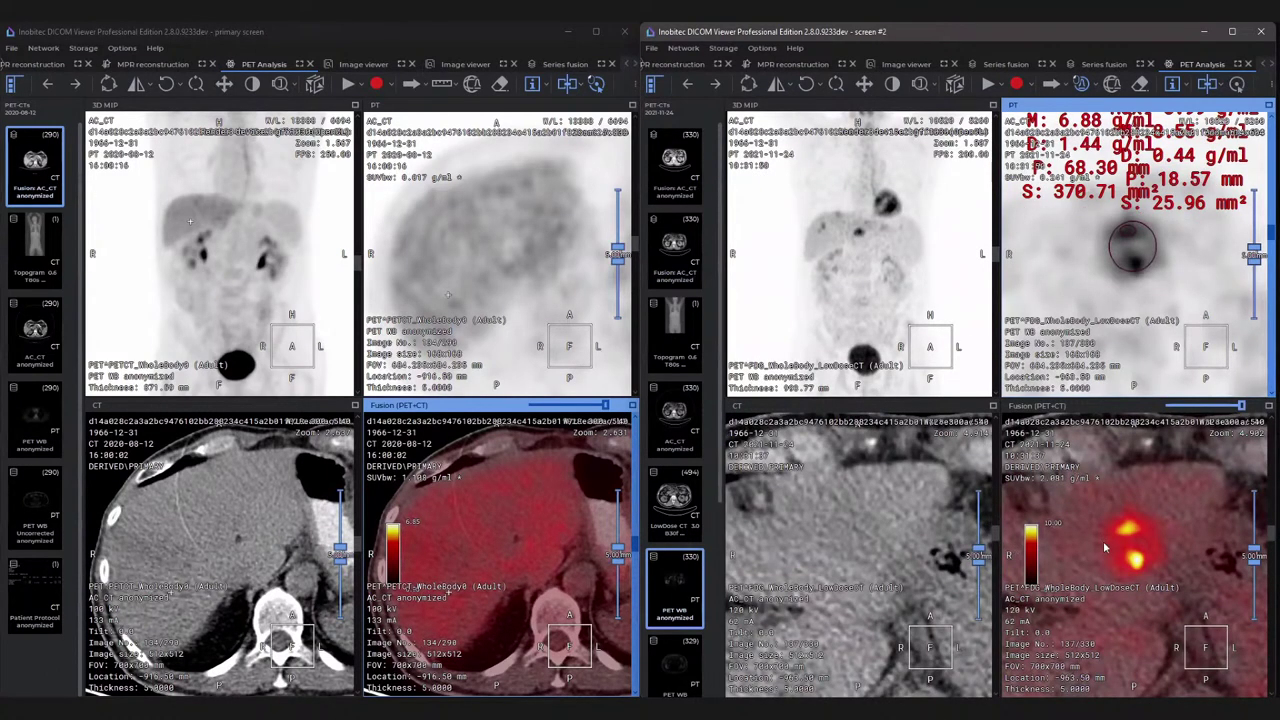
Draw an ellipse ROI over the fused hot spot, then maximize both fusion views.
left_click_drag(1115, 524, 1152, 570)
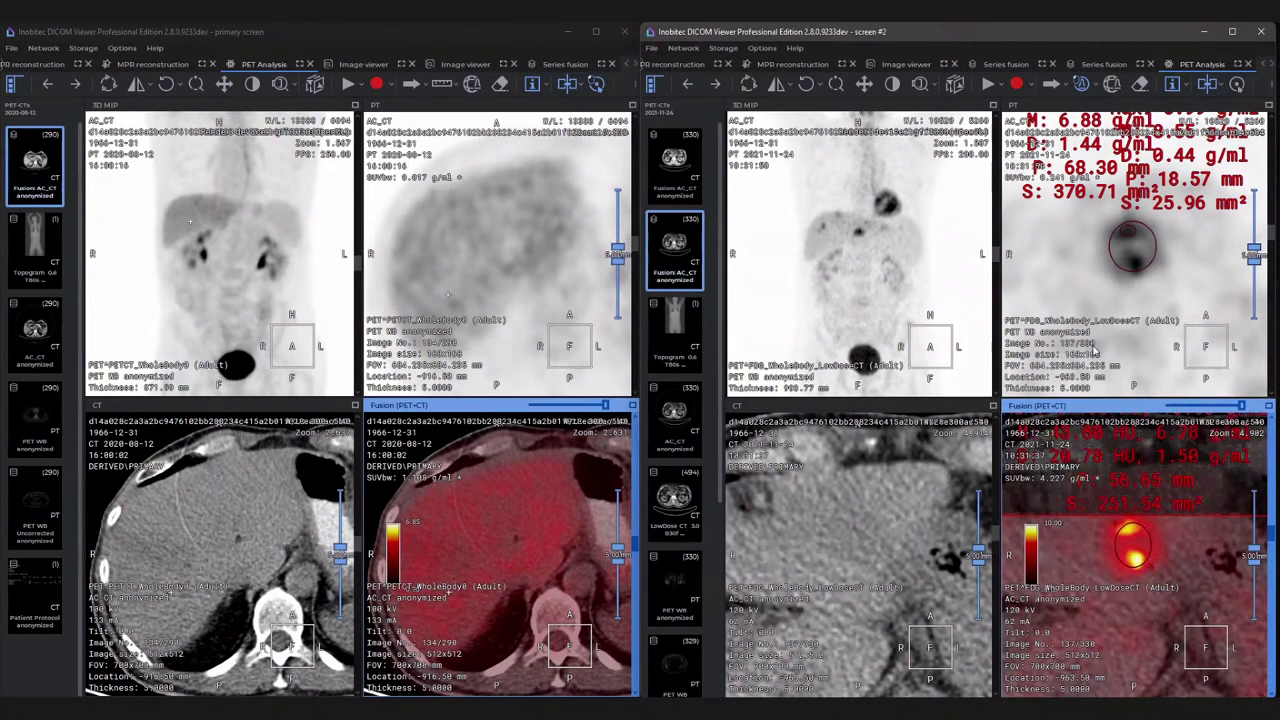
double_click(1117, 412)
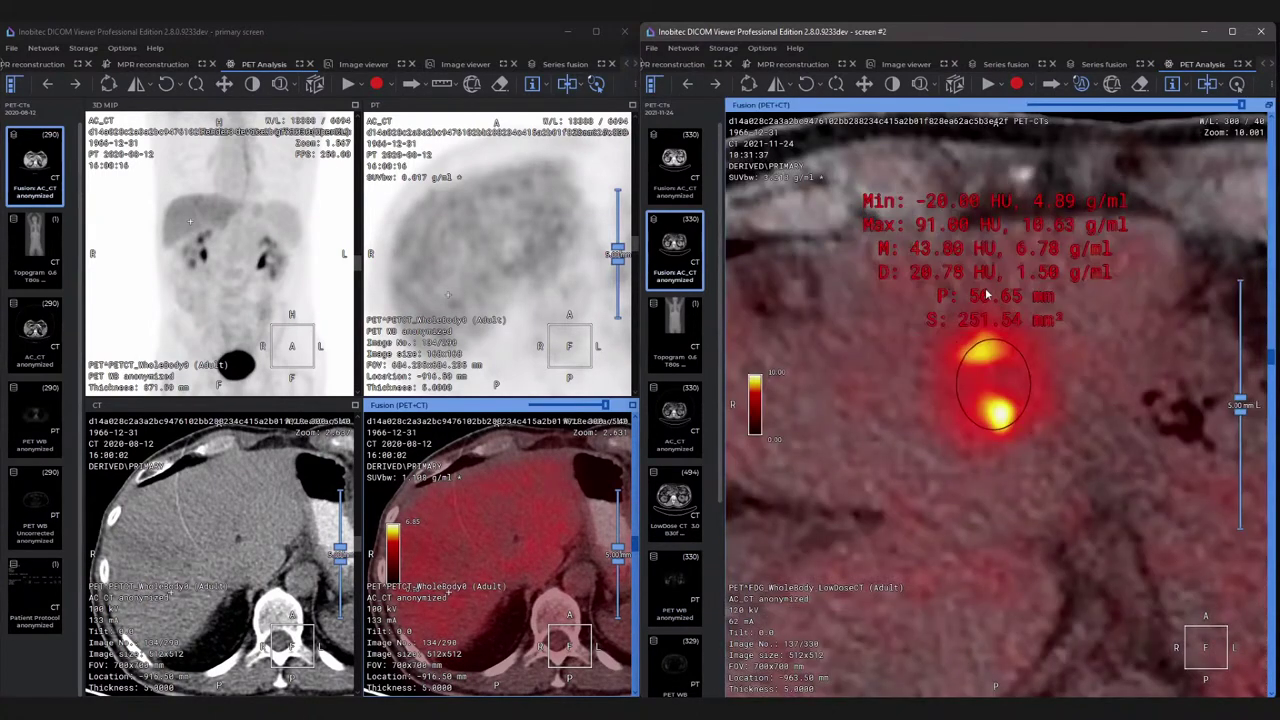
right_click_drag(1070, 379, 1090, 440)
double_click(880, 116)
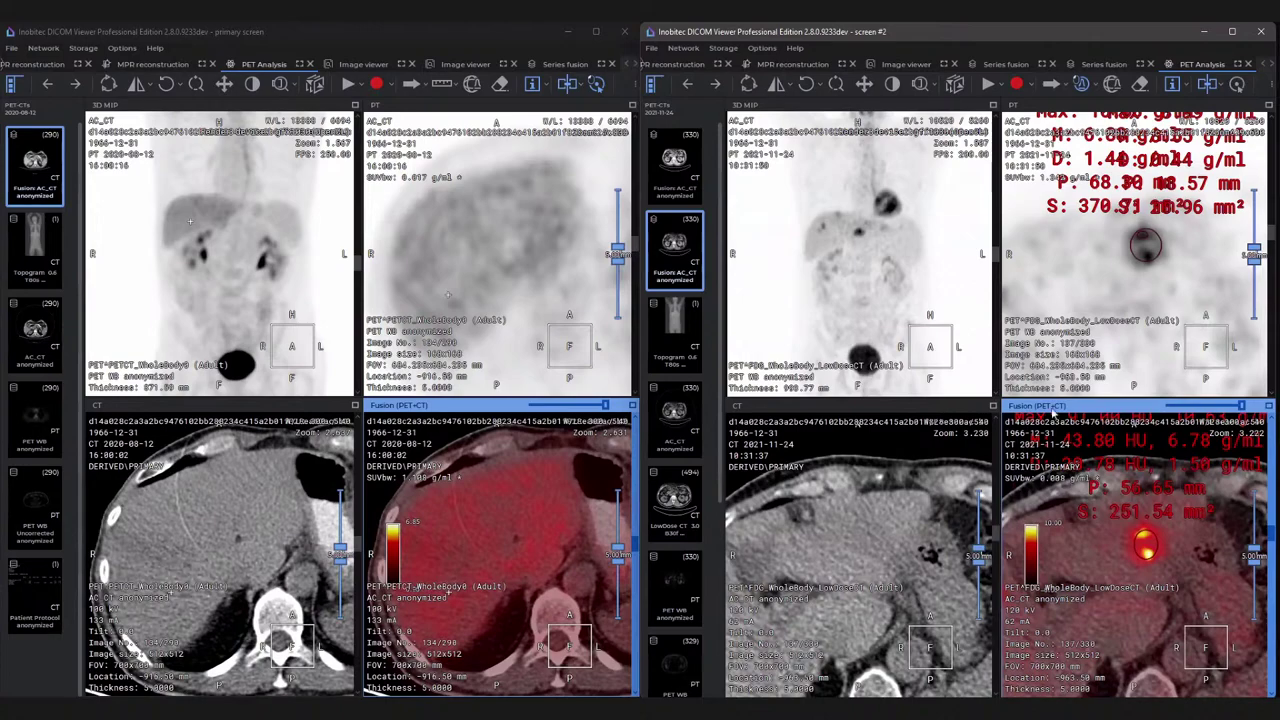
double_click(1090, 408)
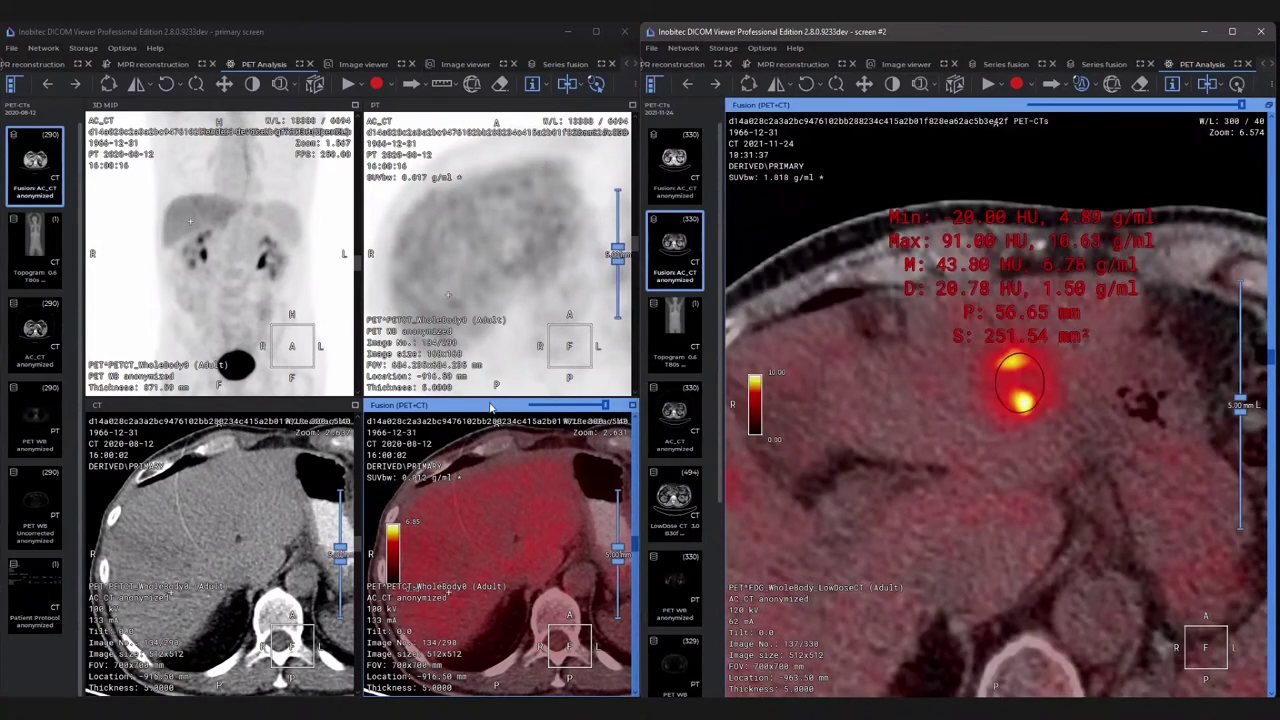
double_click(490, 407)
left_click_drag(429, 313, 430, 366)
Set the earlier fusion to slice 136 and zoom and pan both fused images onto the lesion.
scroll(431, 370, "down", 5)
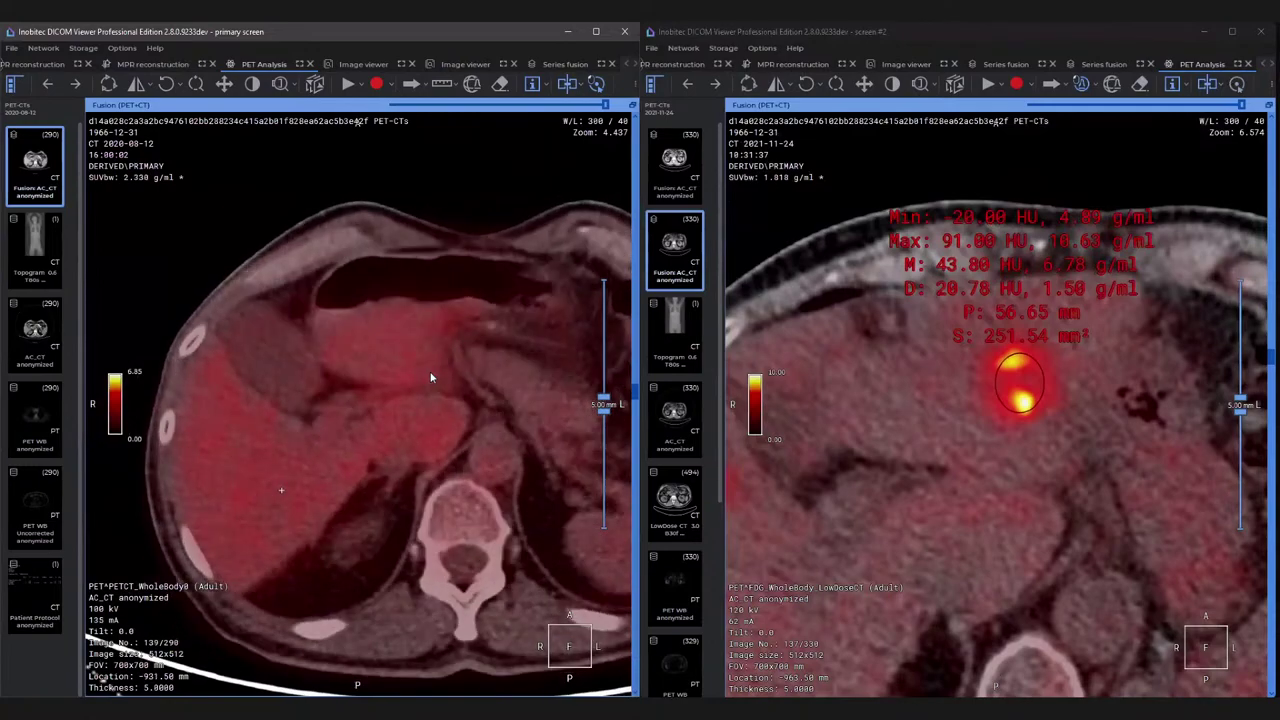
scroll(431, 377, "up", 3)
scroll(431, 377, "up", 1, "ctrl")
left_click_drag(431, 377, 464, 370)
left_click_drag(943, 466, 980, 406)
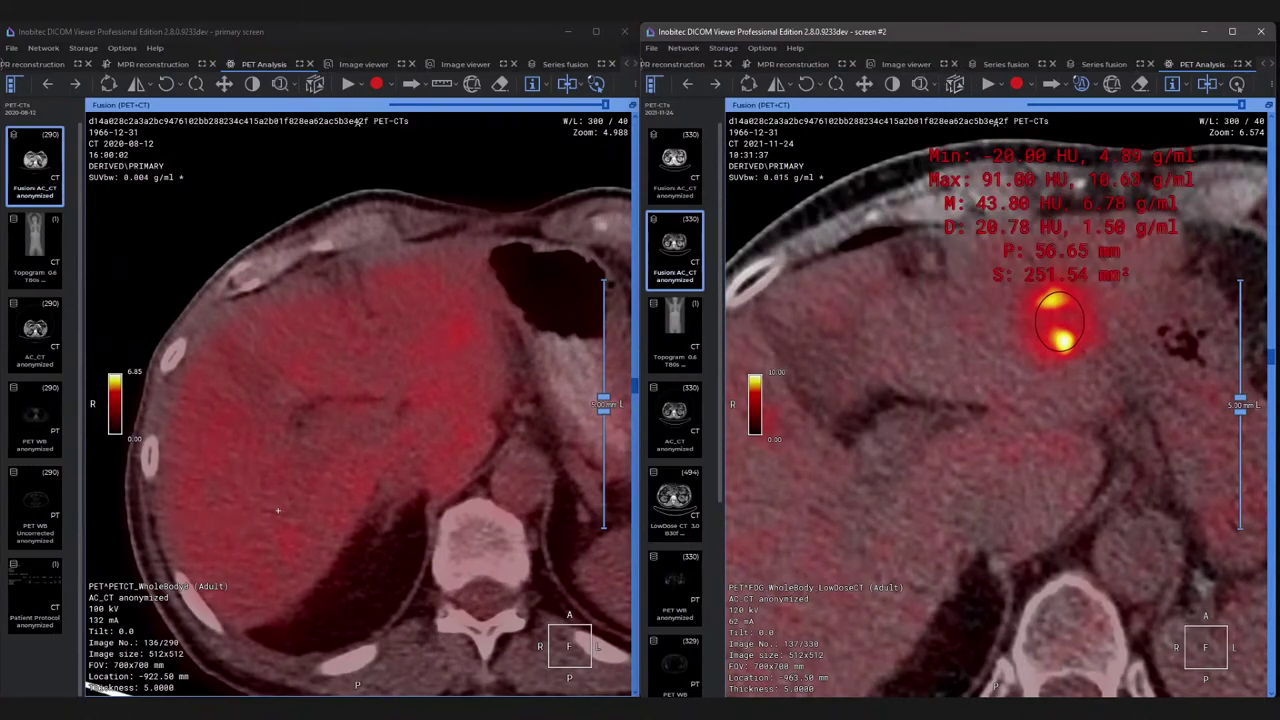
Scroll the second window's tab strip until Local Storage is reachable.
left_click(1263, 64)
left_click(1263, 64)
left_click(1263, 64)
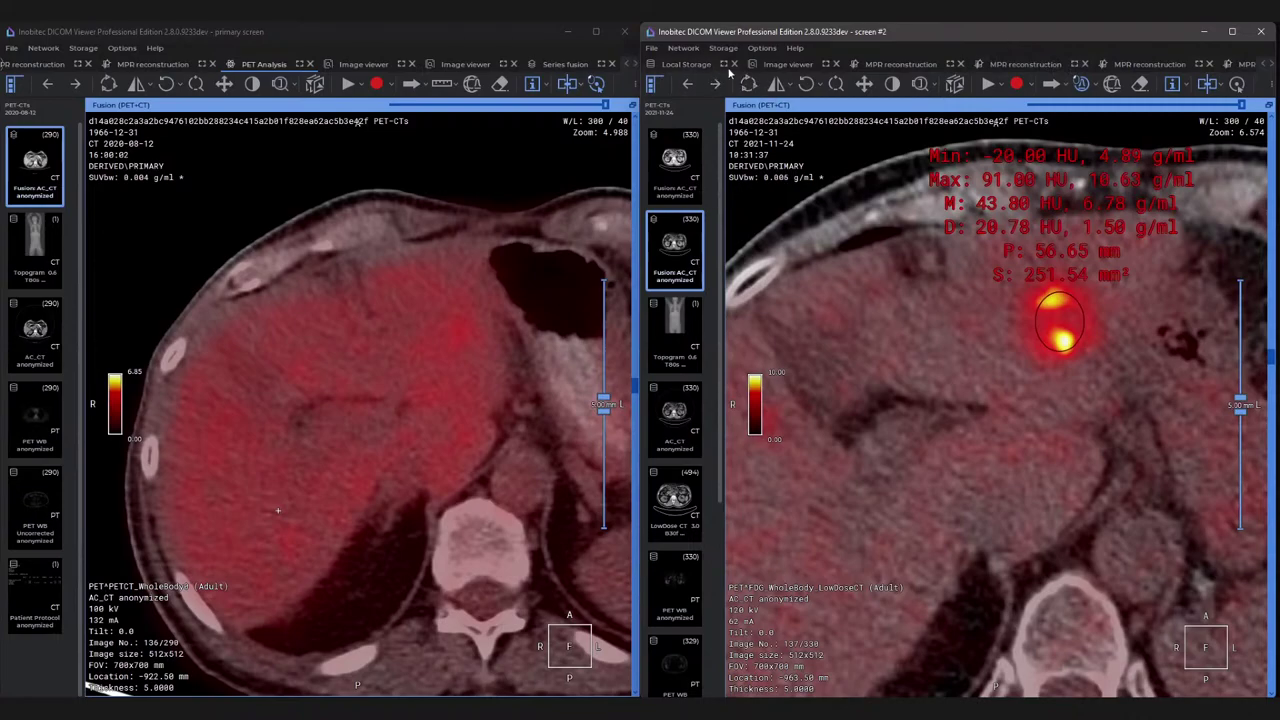
Open the 2022-05-20 Bile Duct study's Arterial series in Vessel analysis on monitor 1.
left_click(697, 64)
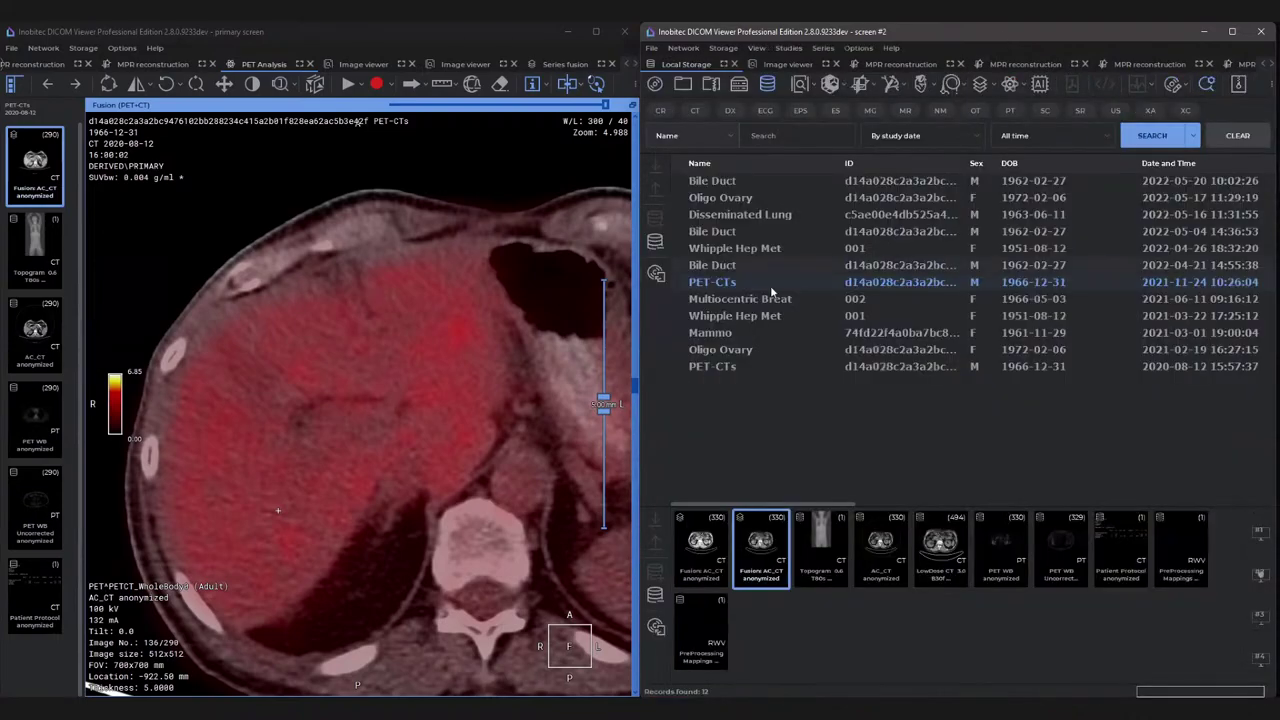
left_click(737, 231)
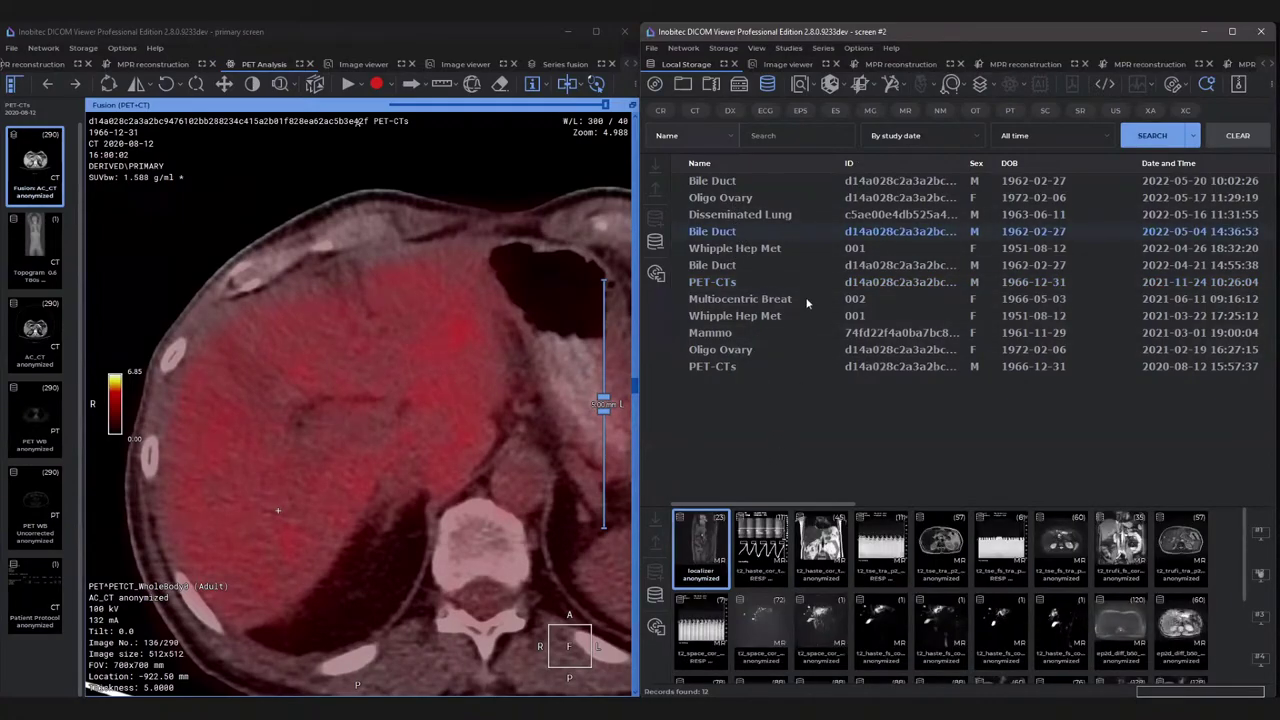
left_click(734, 183)
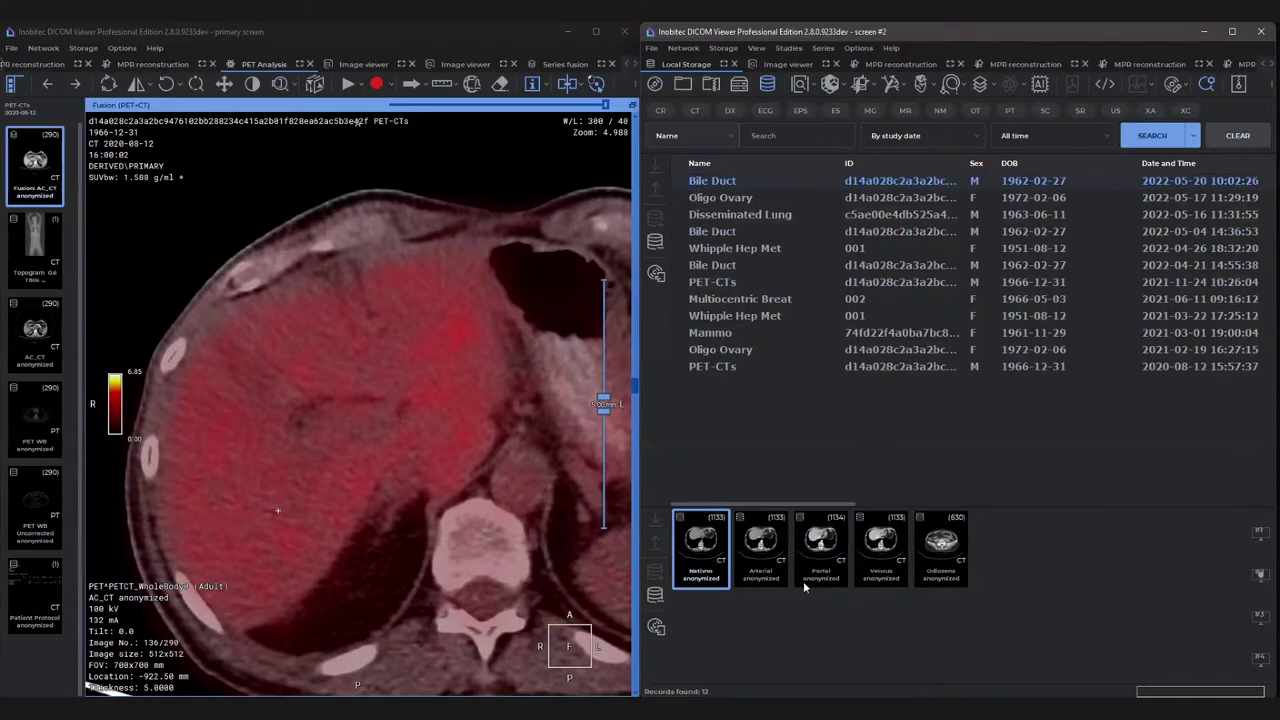
right_click(768, 552)
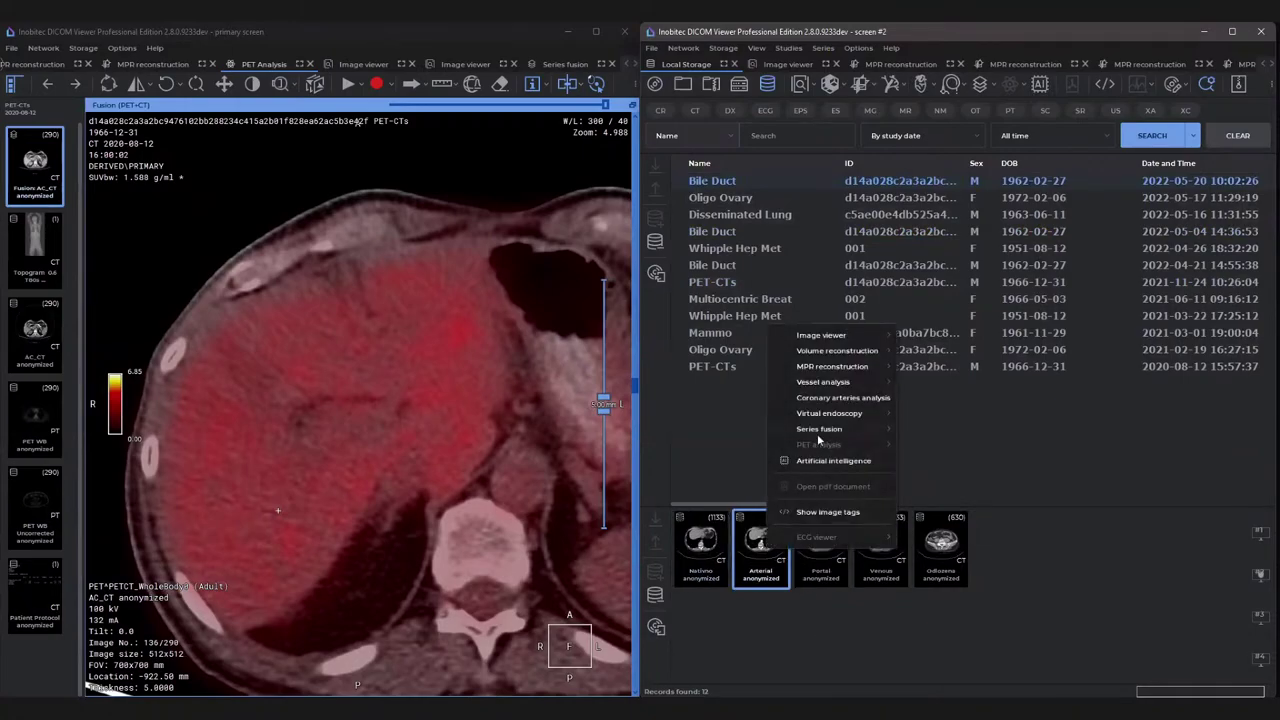
mouse_move(818, 434)
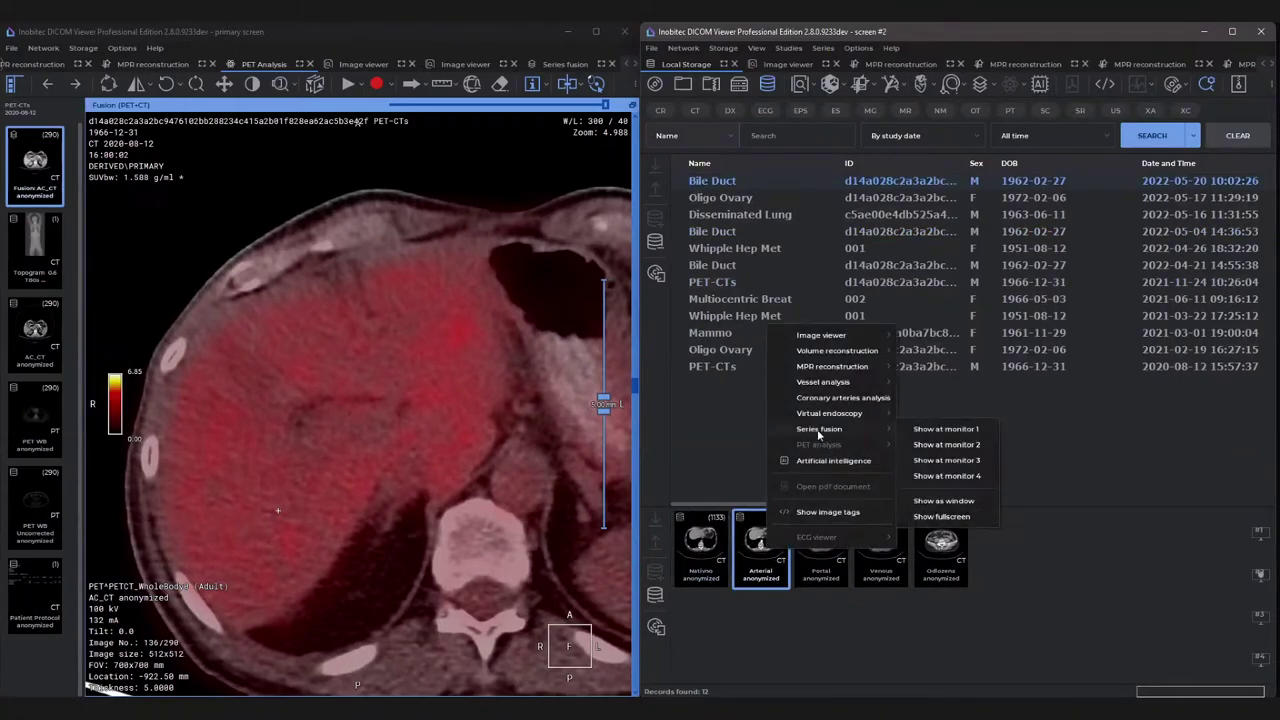
mouse_move(826, 394)
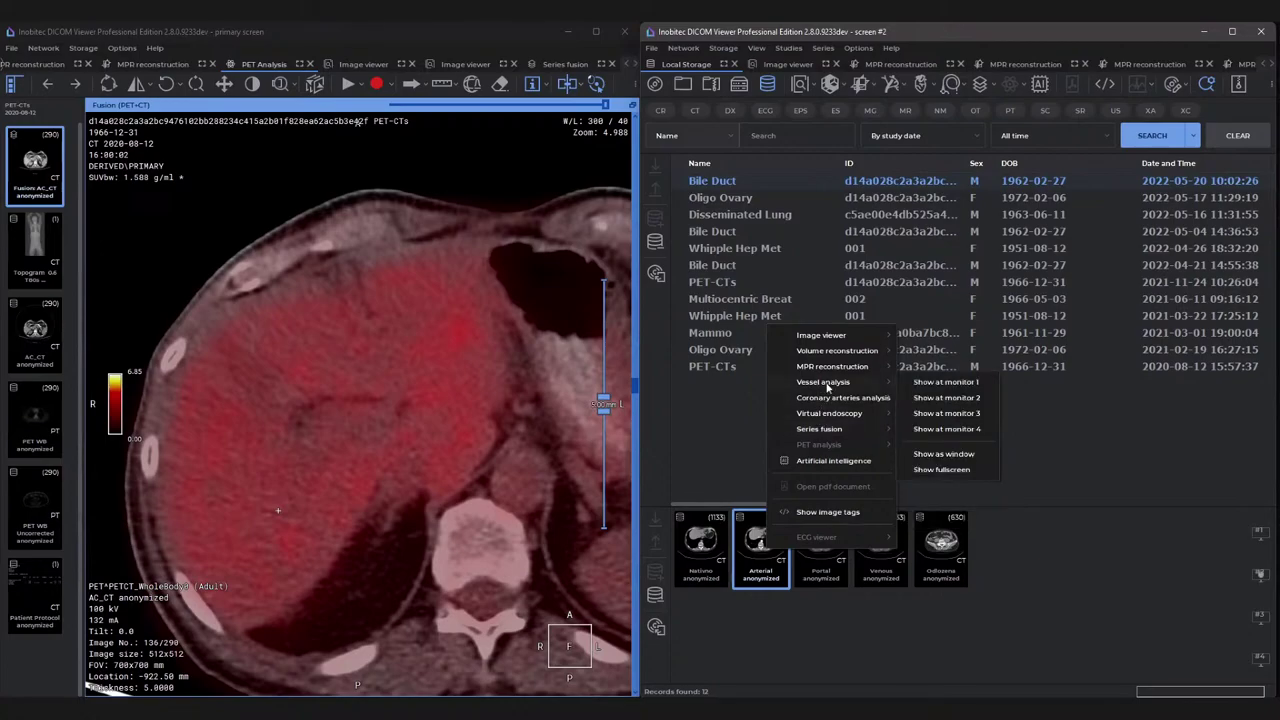
left_click(923, 384)
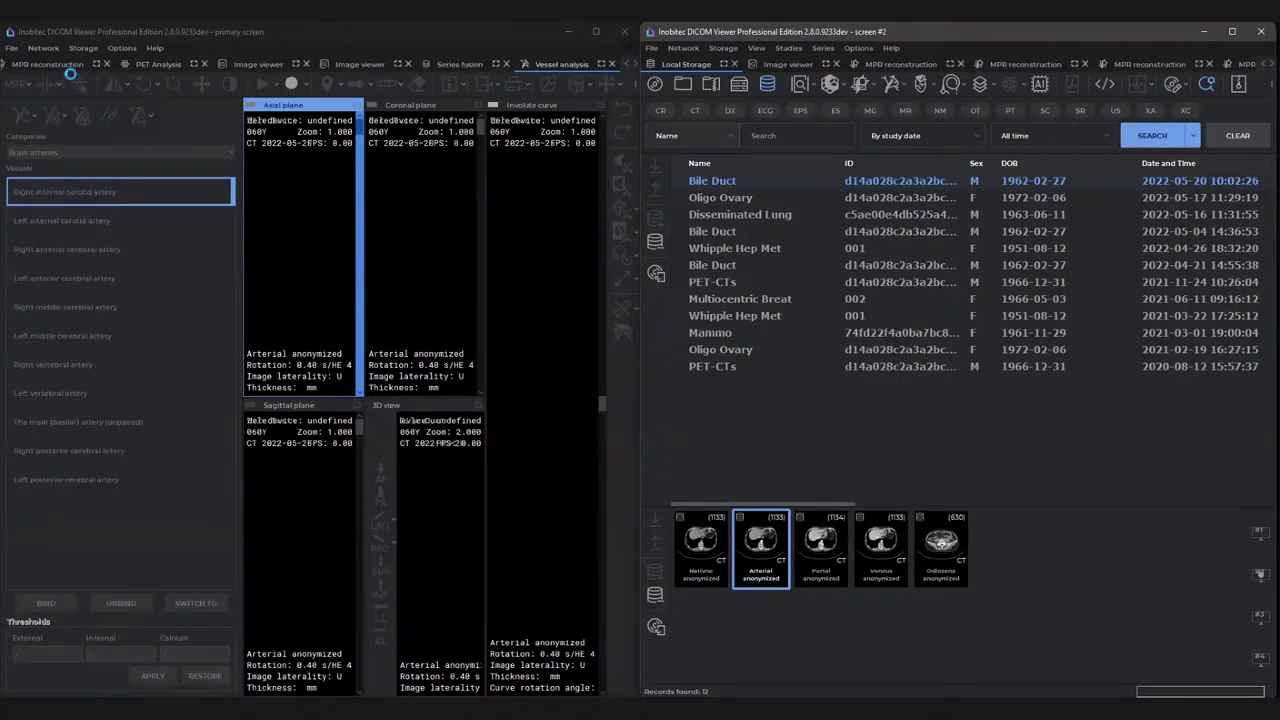
Move Vessel analysis to screen #2, try bone removal with Nativno, and acknowledge the error.
left_click_drag(557, 63, 800, 98)
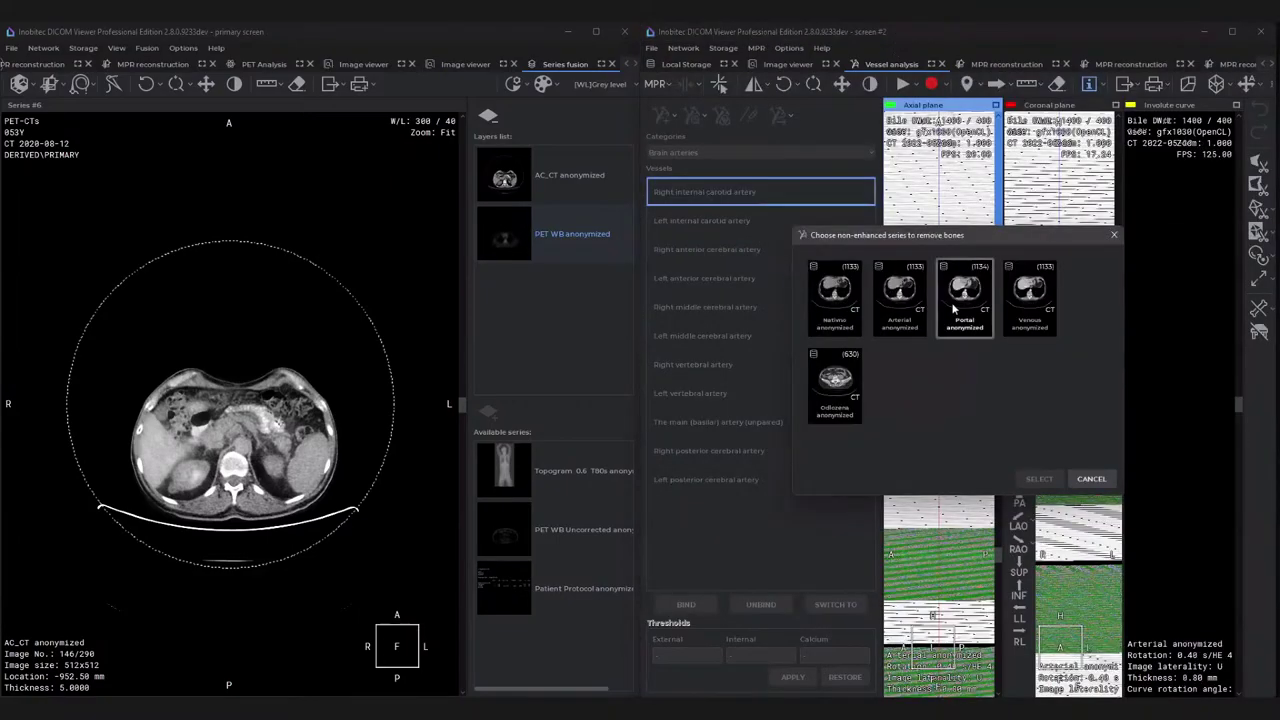
left_click(832, 312)
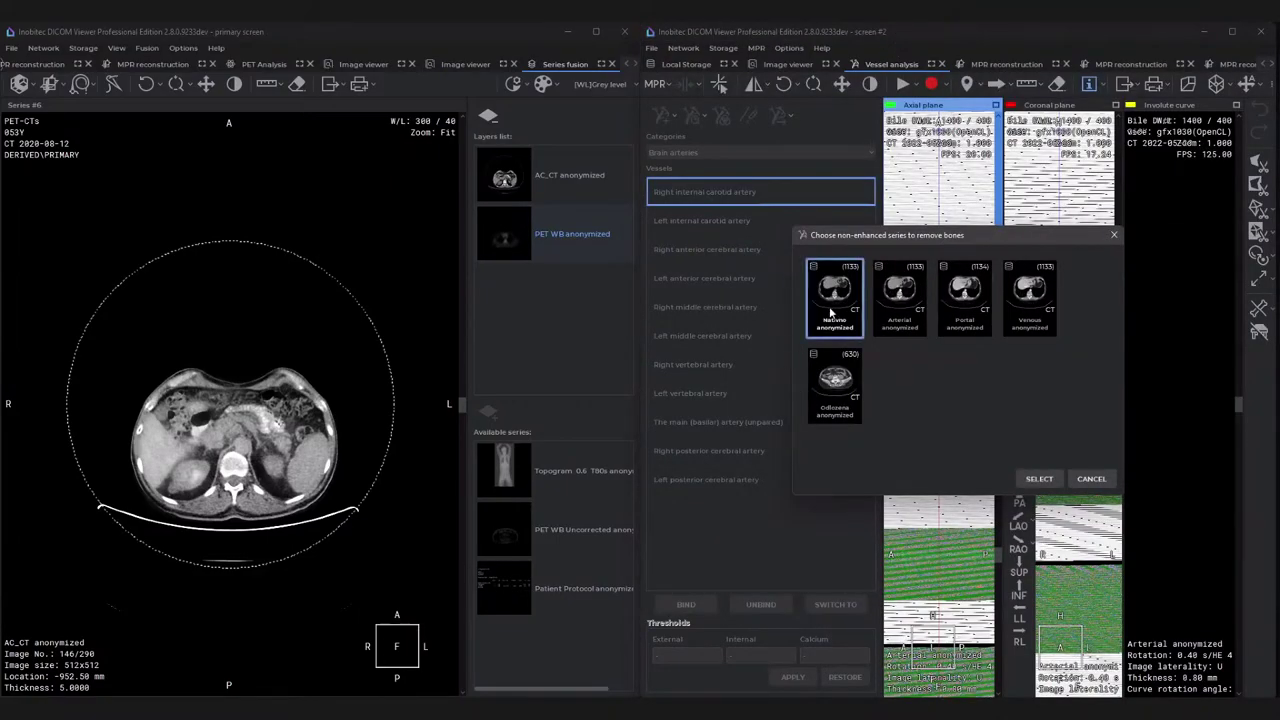
left_click(1039, 479)
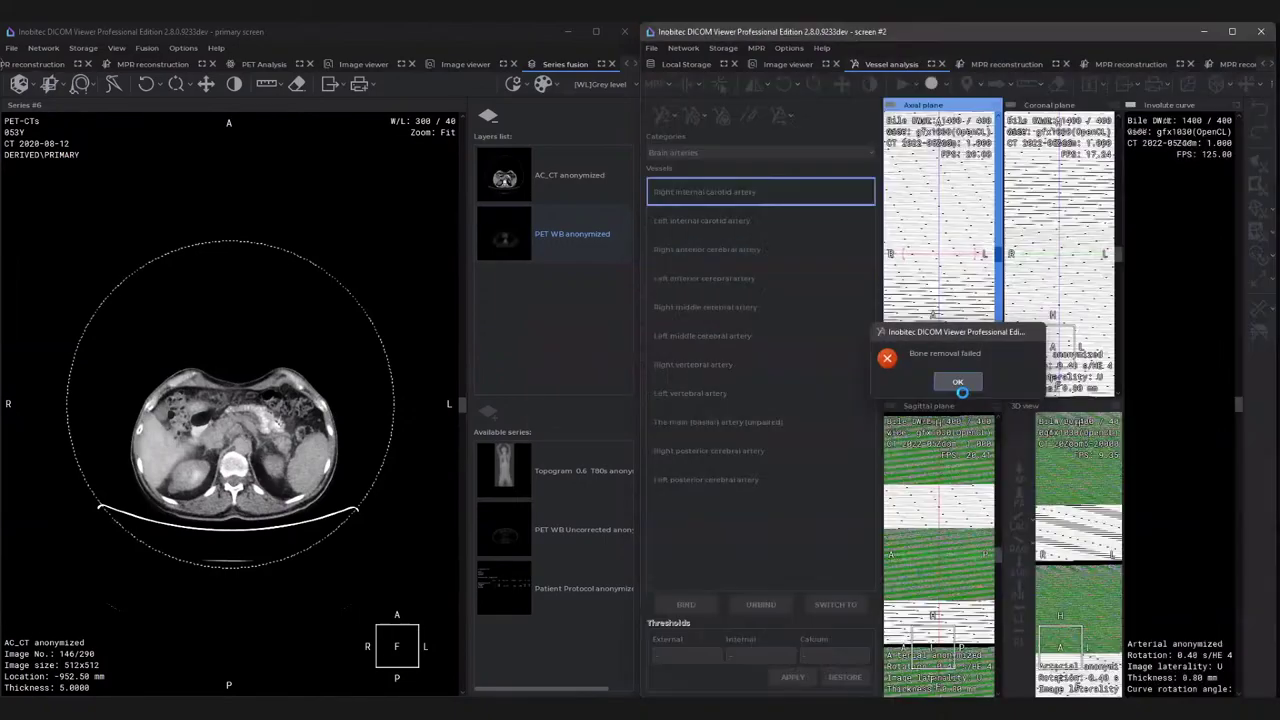
left_click(948, 382)
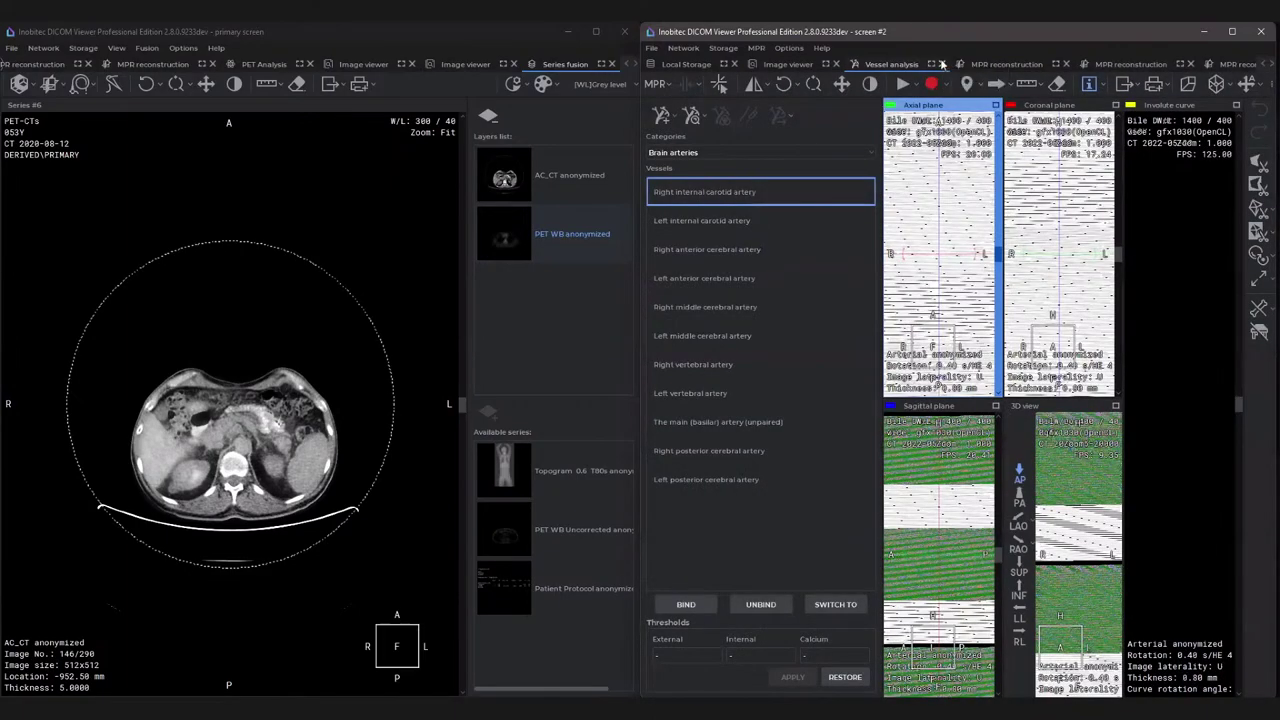
Close the vessel analysis and leftover reconstruction tabs.
left_click(934, 64)
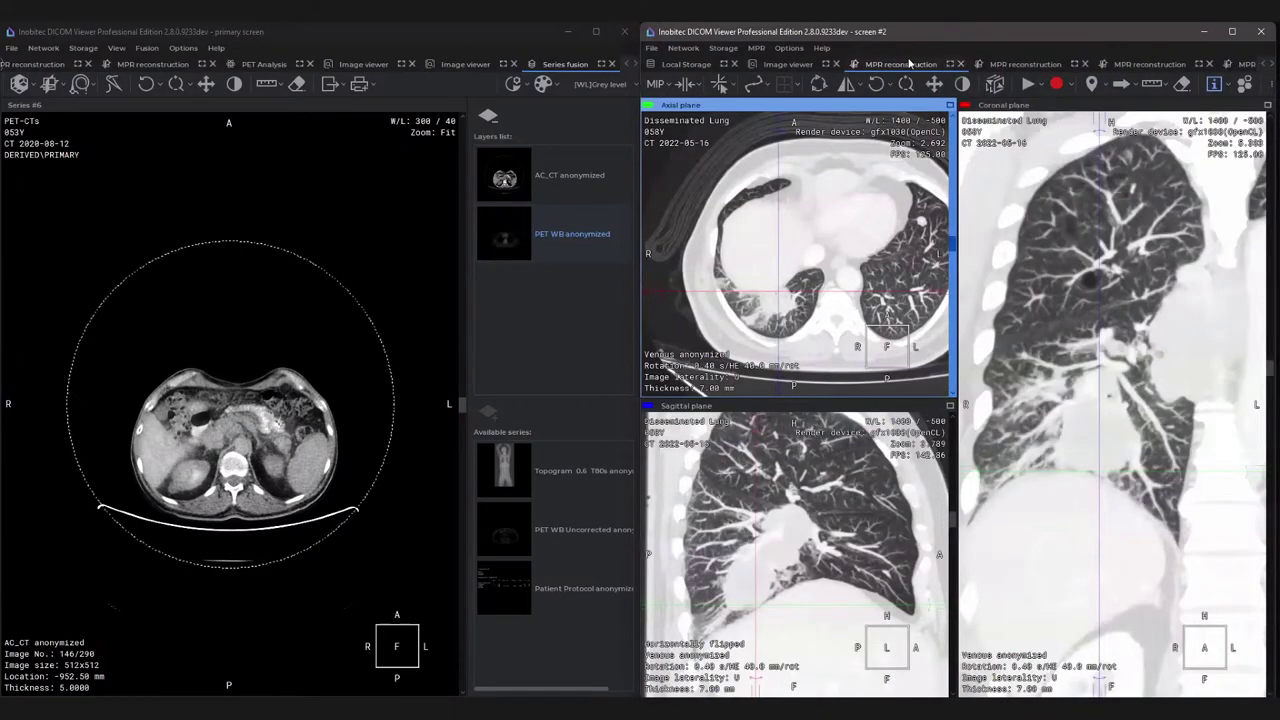
left_click(835, 64)
left_click(836, 64)
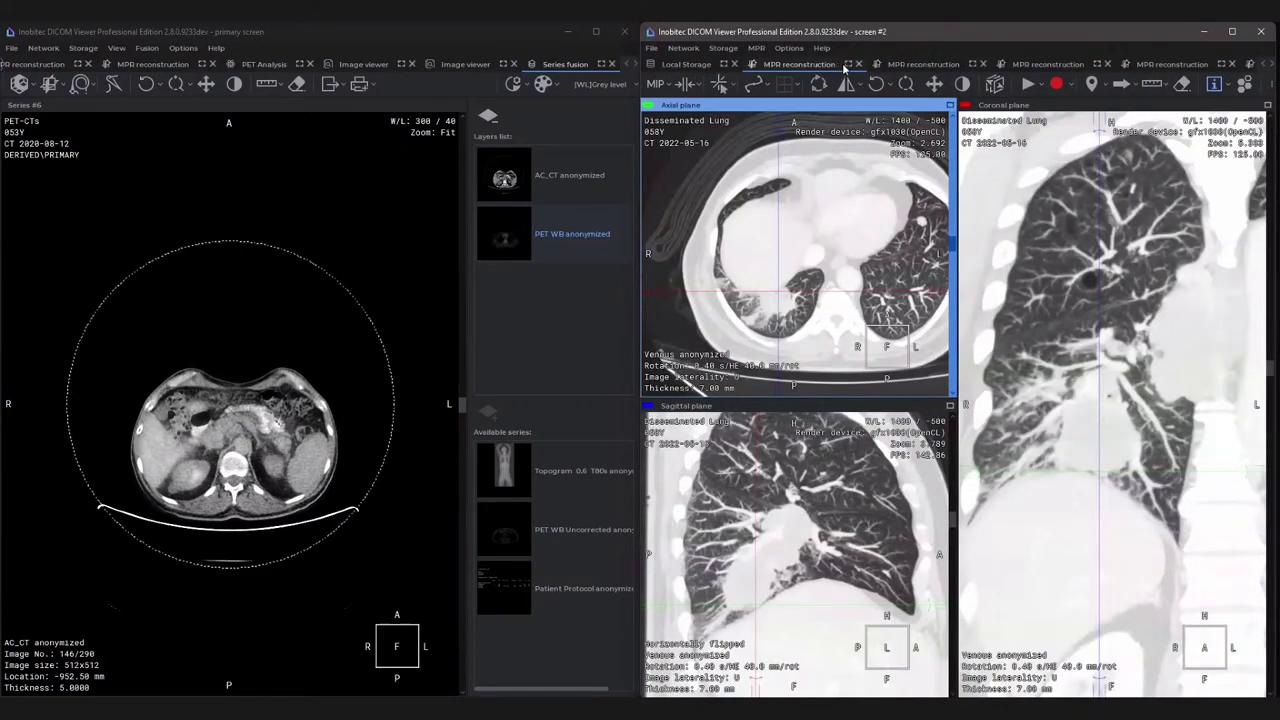
left_click(857, 64)
left_click(857, 64)
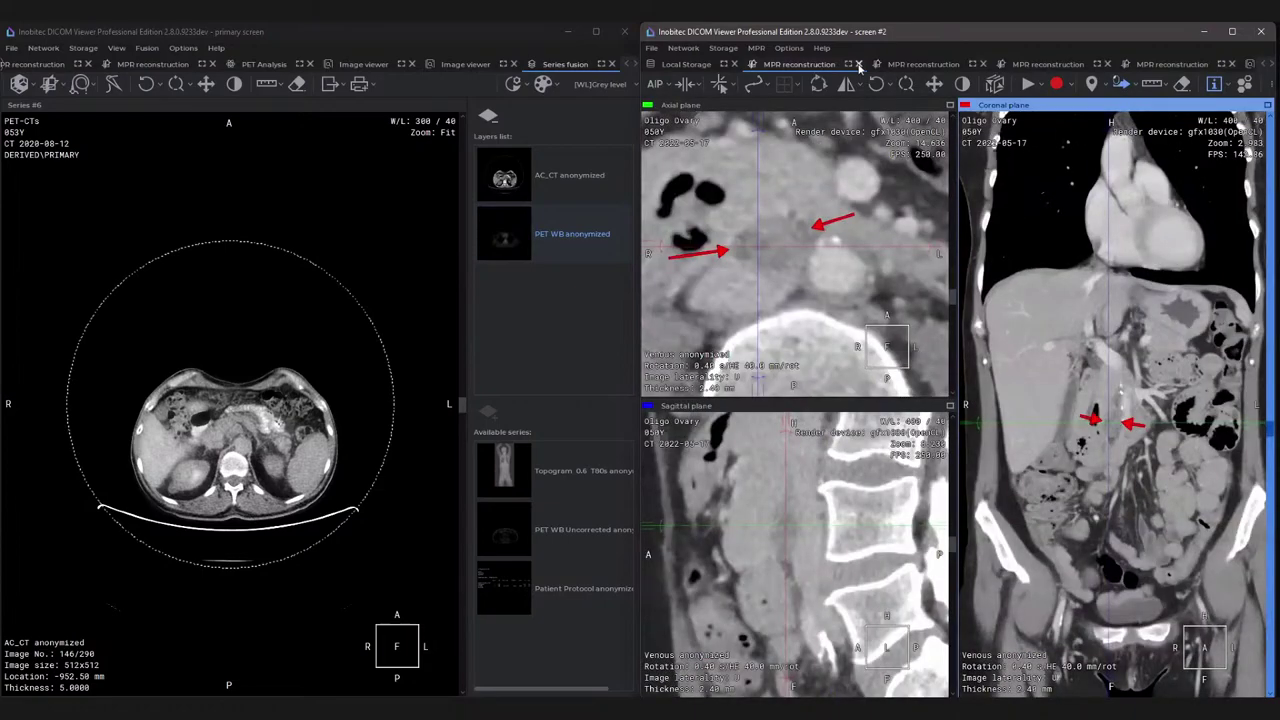
left_click(857, 64)
At the study list, dismiss the Arterial series menu and close screen #2's vessel analysis.
left_click(661, 68)
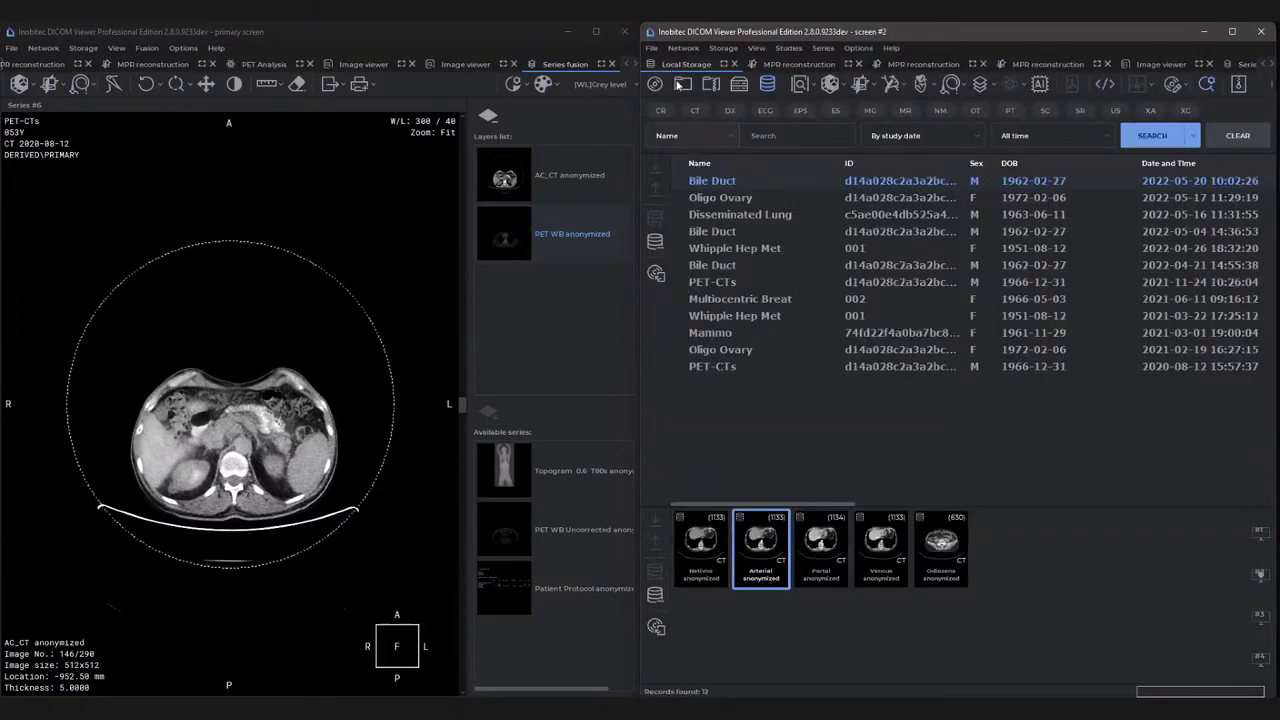
right_click(766, 568)
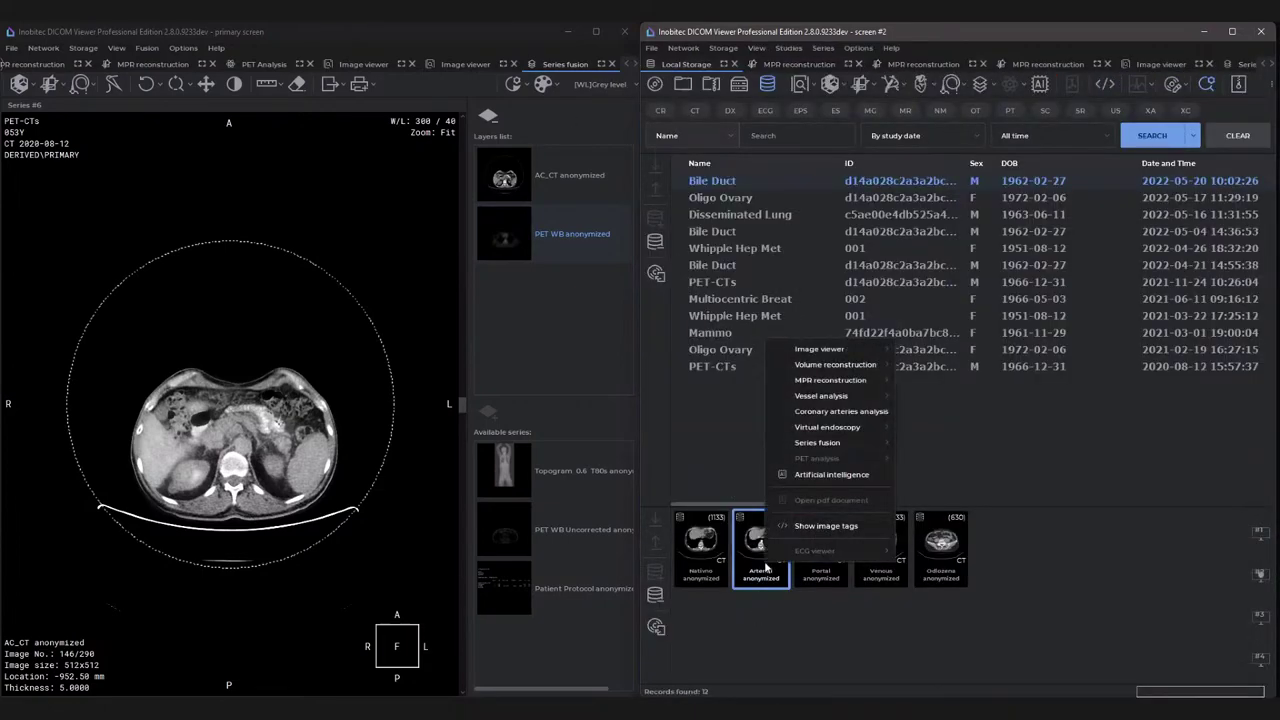
mouse_move(823, 401)
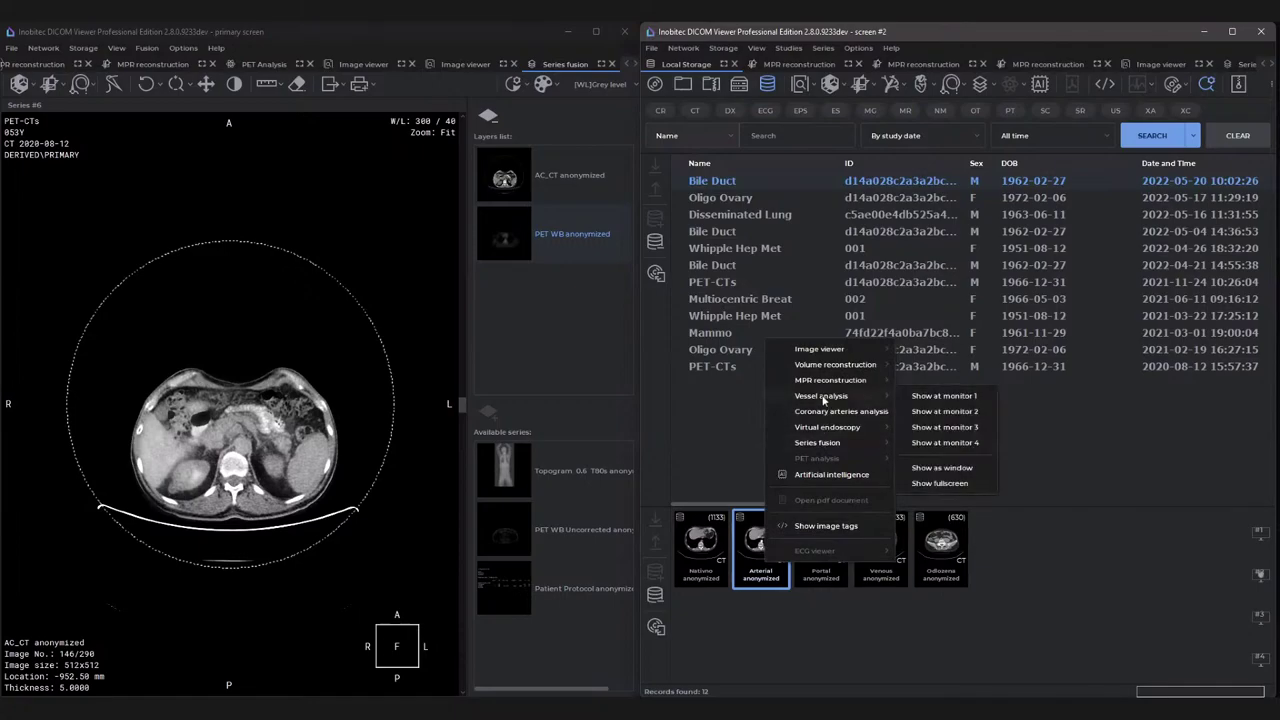
left_click(945, 400)
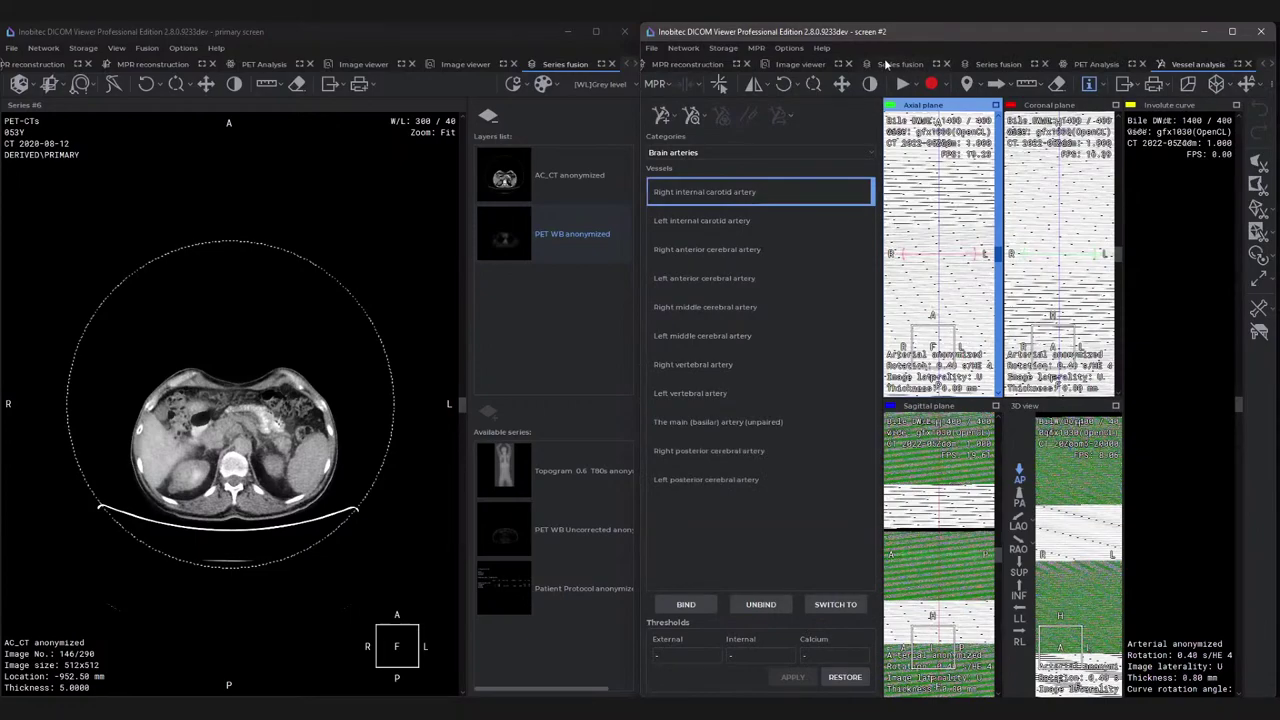
left_click(1248, 66)
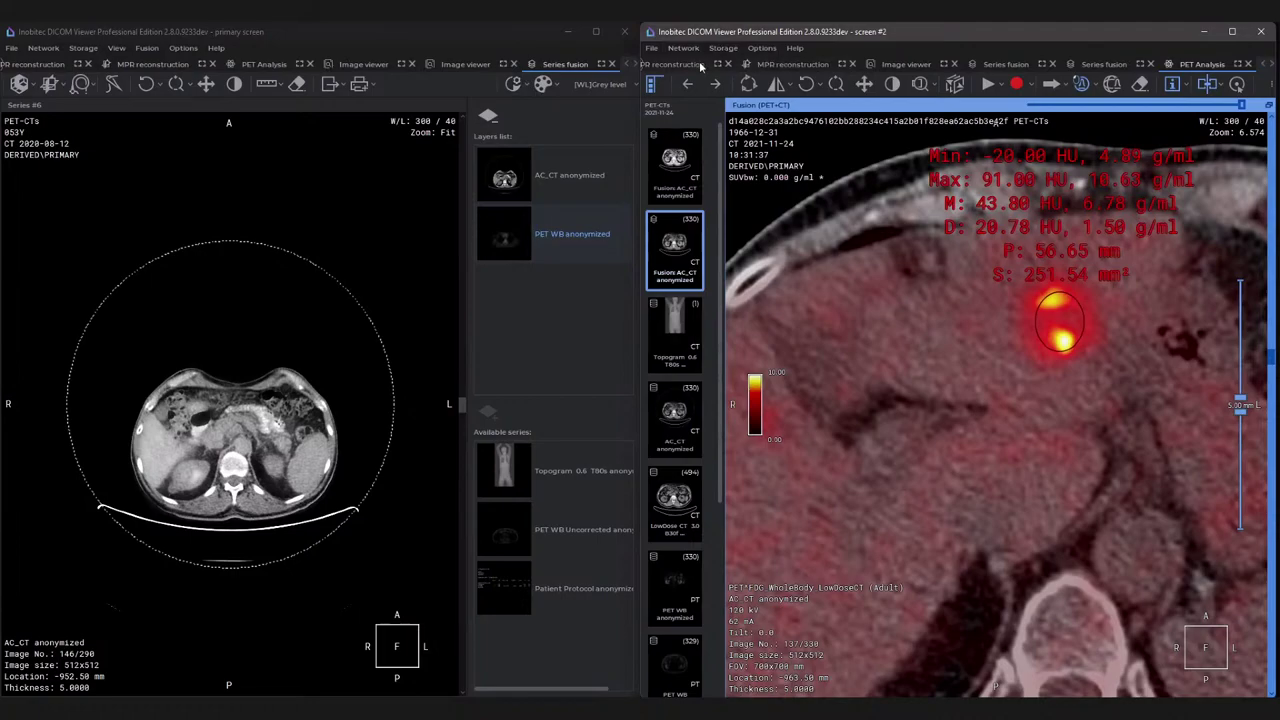
On screen #2, view MPR full-screen, then close the image viewer, series fusion and PET Analysis tabs.
left_click(1263, 66)
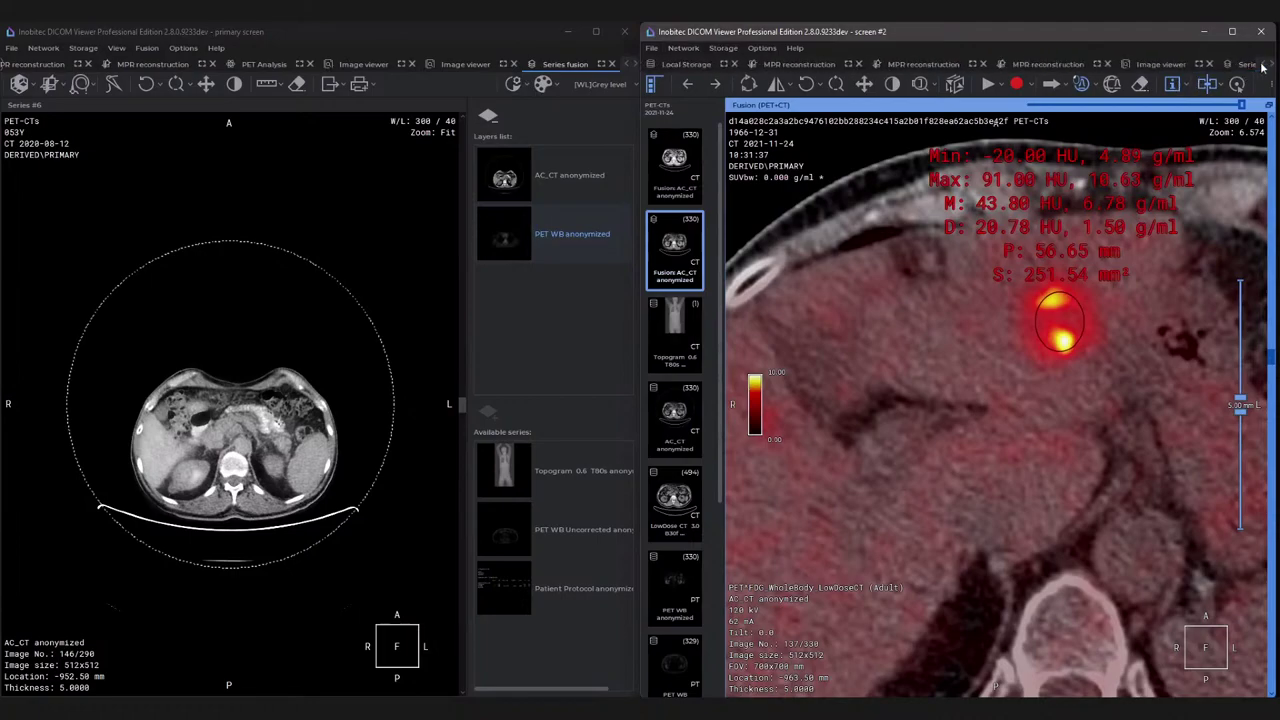
left_click(860, 66)
key("F11")
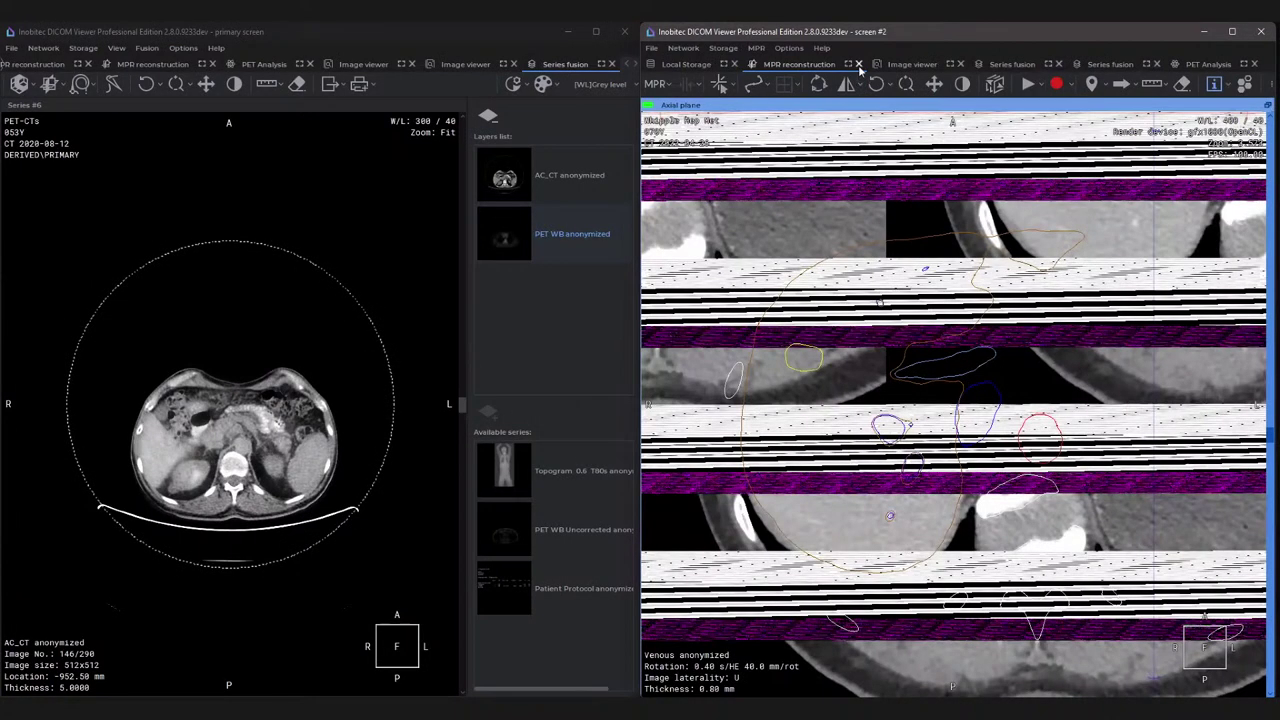
left_click(860, 65)
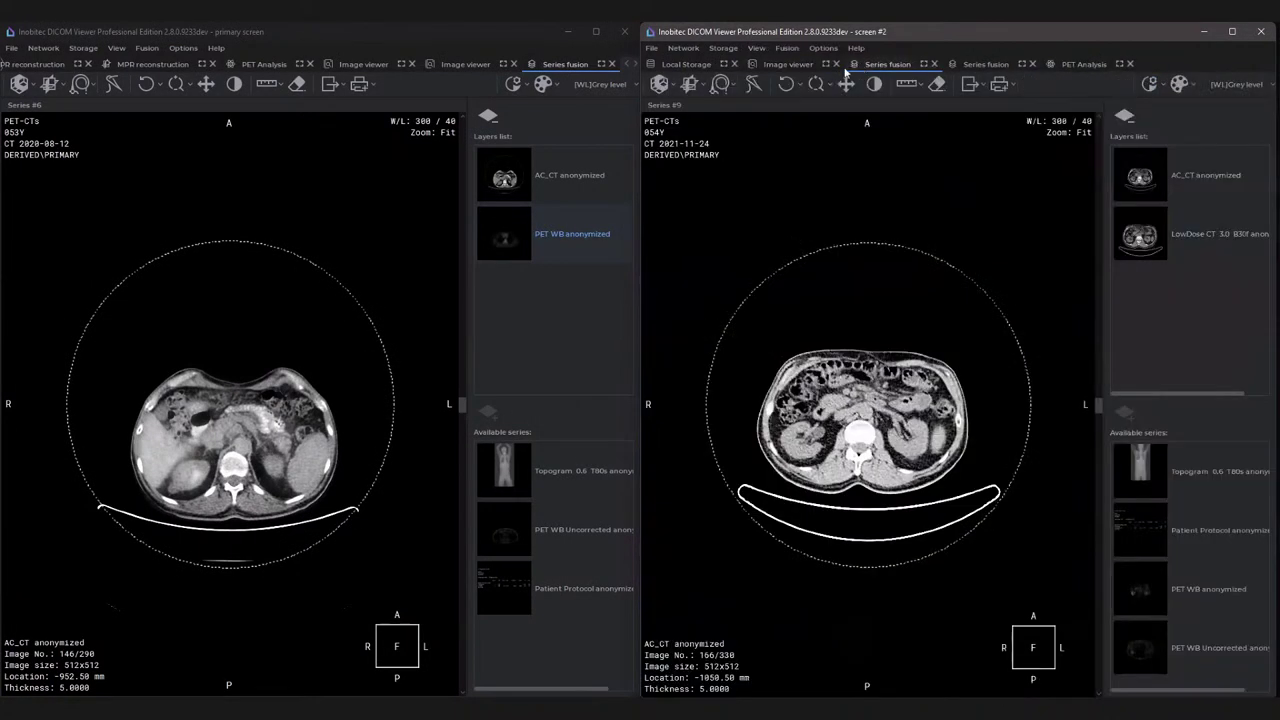
left_click(836, 64)
left_click(833, 64)
left_click(833, 64)
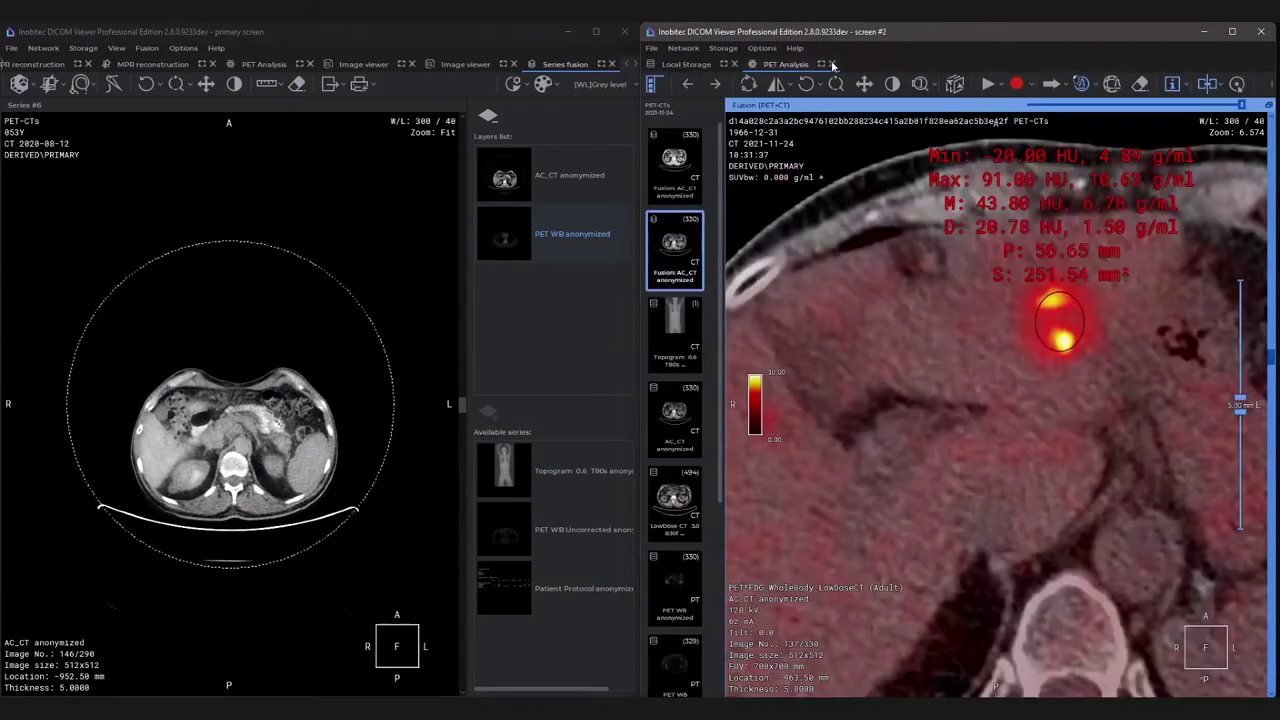
left_click(833, 64)
Close the MPR, PET Analysis, MR, mammogram and CT viewer tabs in the primary window.
left_click(209, 60)
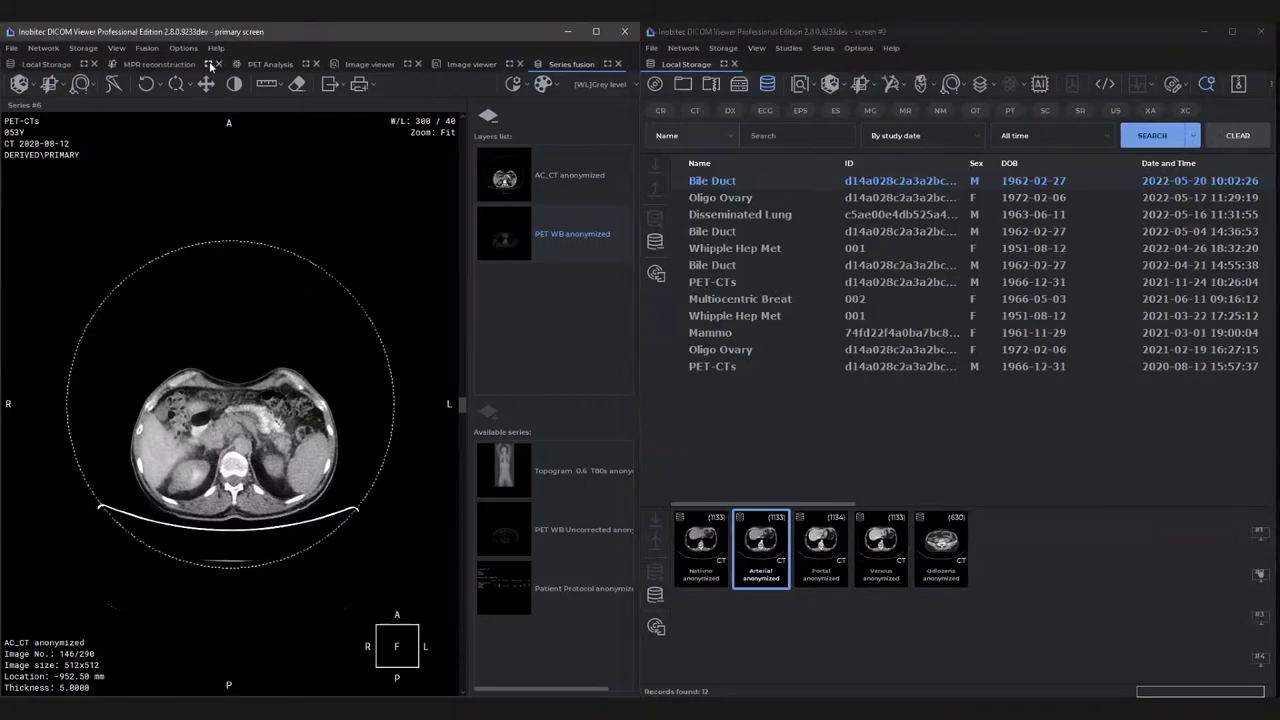
left_click(218, 64)
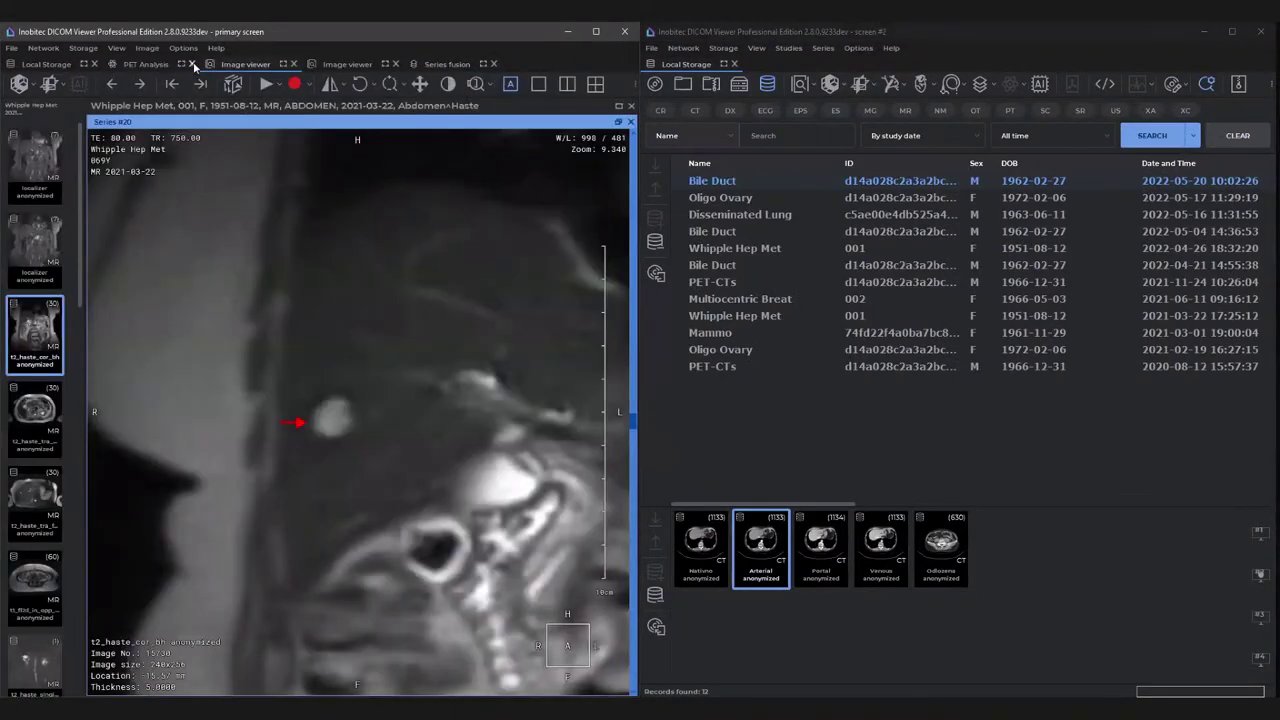
left_click(197, 64)
left_click(196, 64)
left_click(196, 64)
left_click(196, 64)
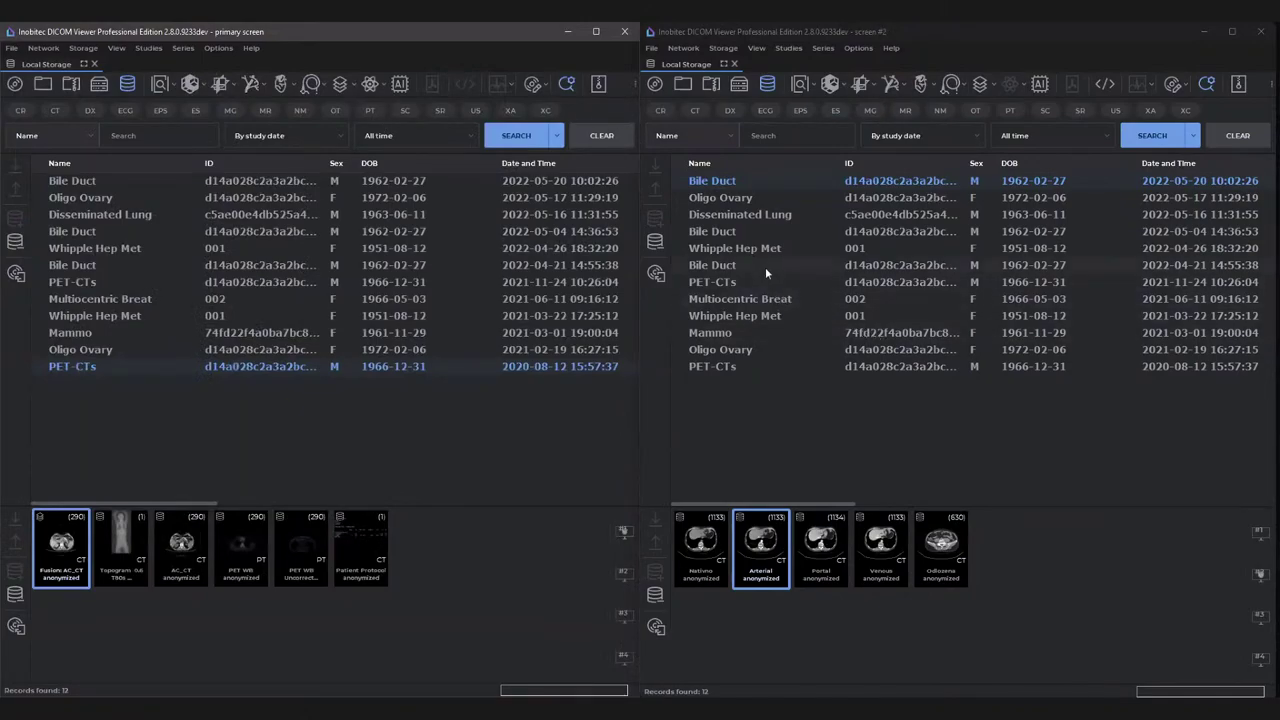
Reopen the Arterial series in vessel analysis on monitor 2, then close it again.
right_click(773, 556)
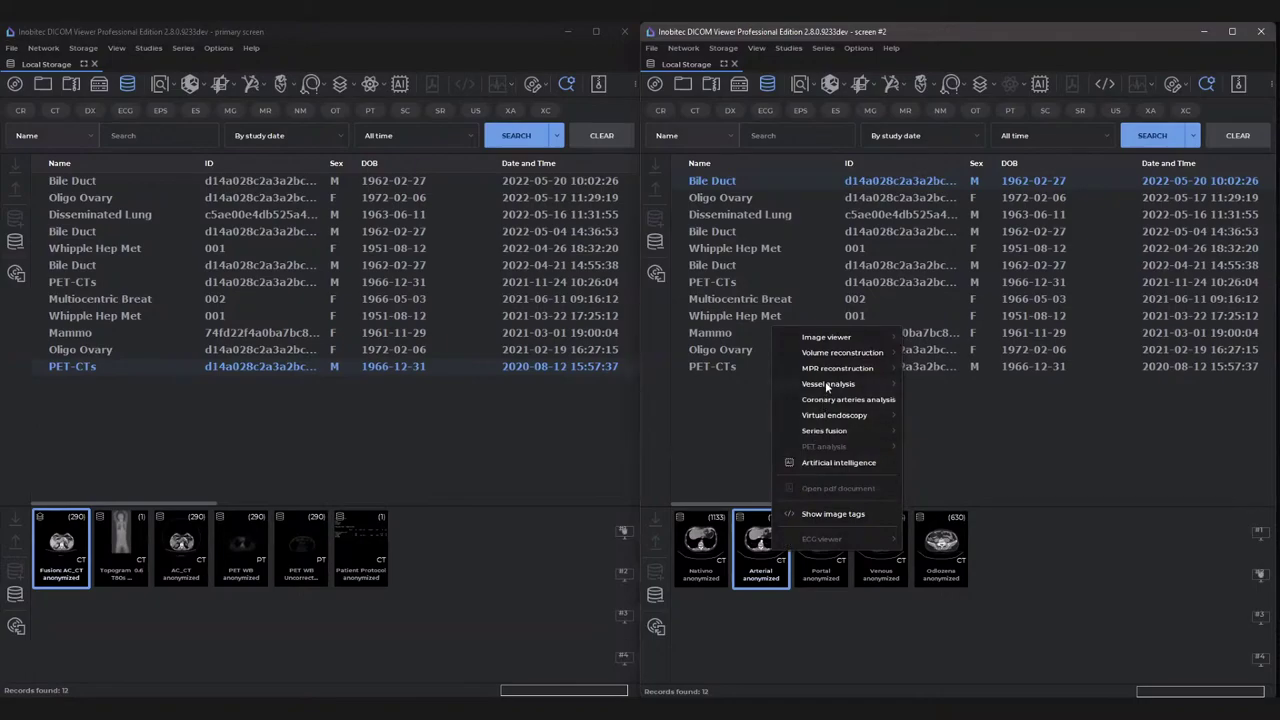
mouse_move(904, 386)
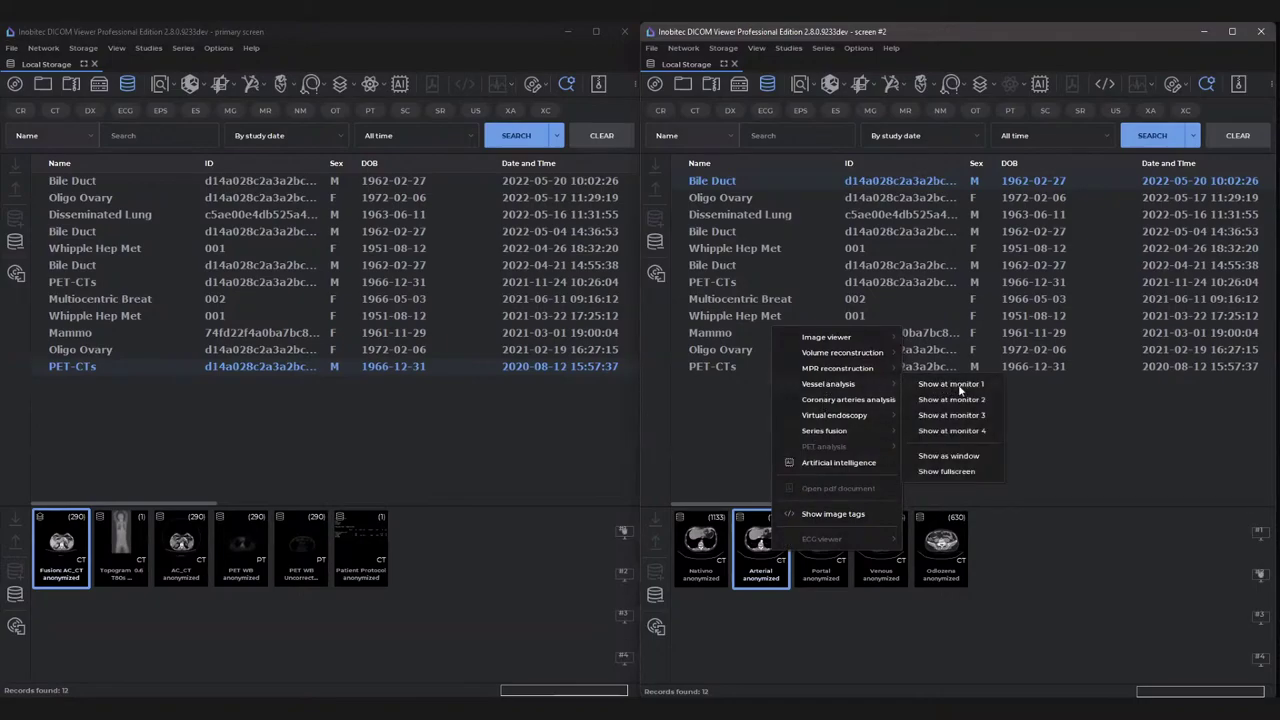
left_click(962, 399)
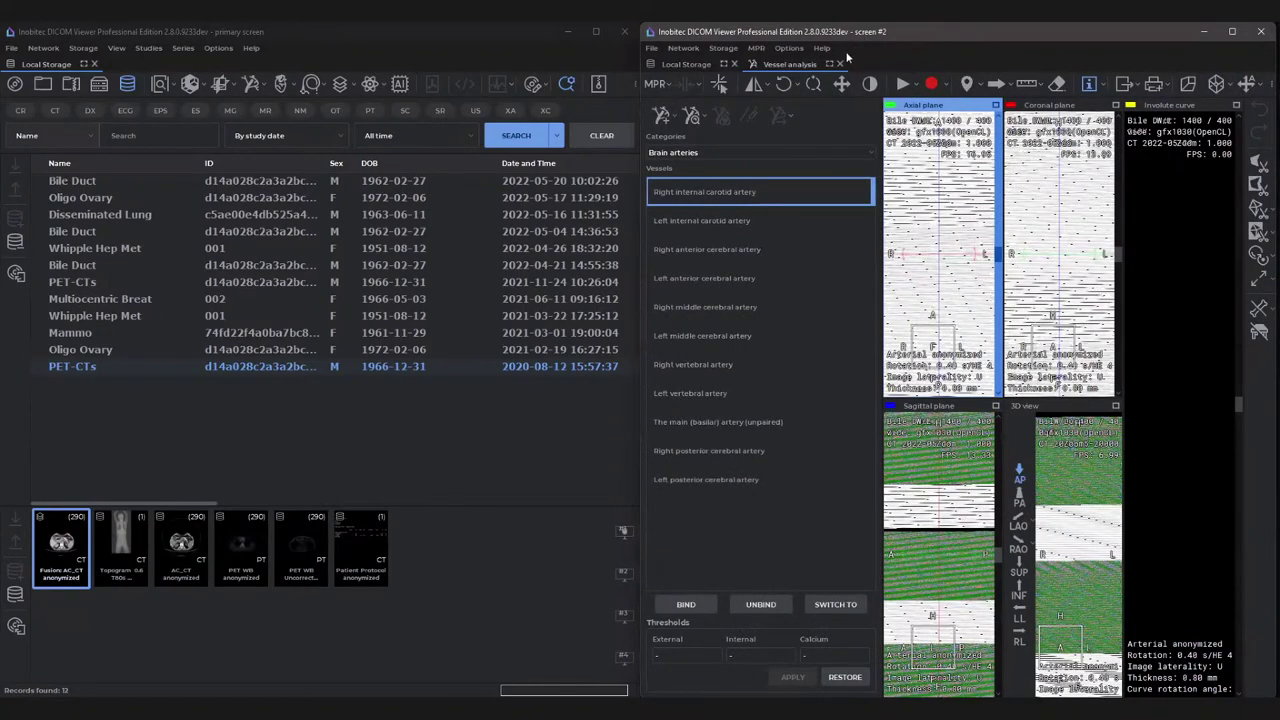
left_click(841, 63)
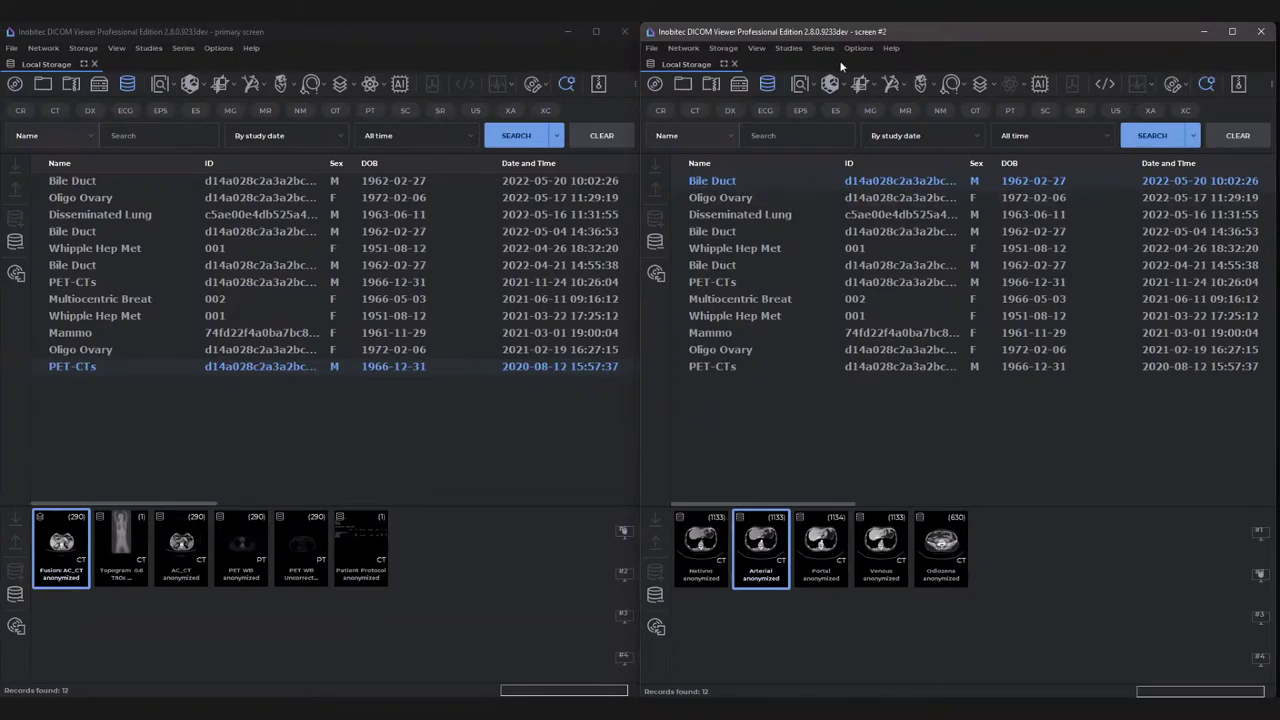
left_click(338, 45)
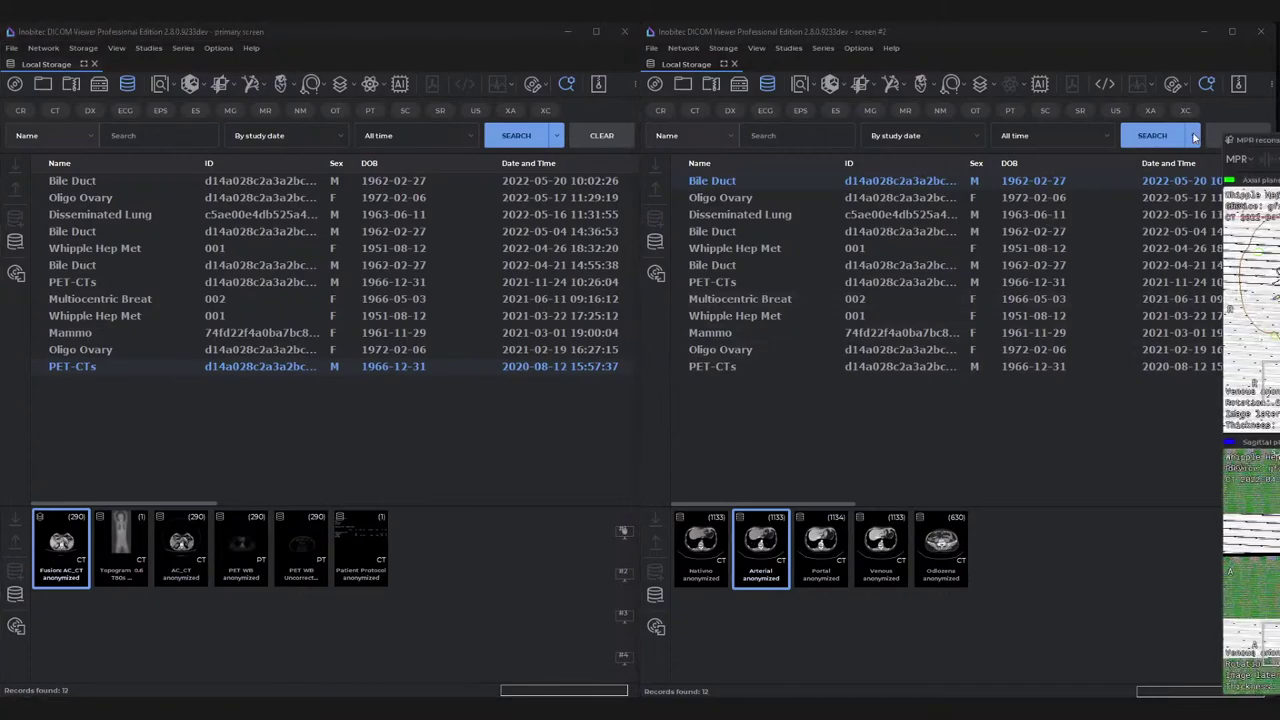
left_click_drag(1279, 117, 1013, 117)
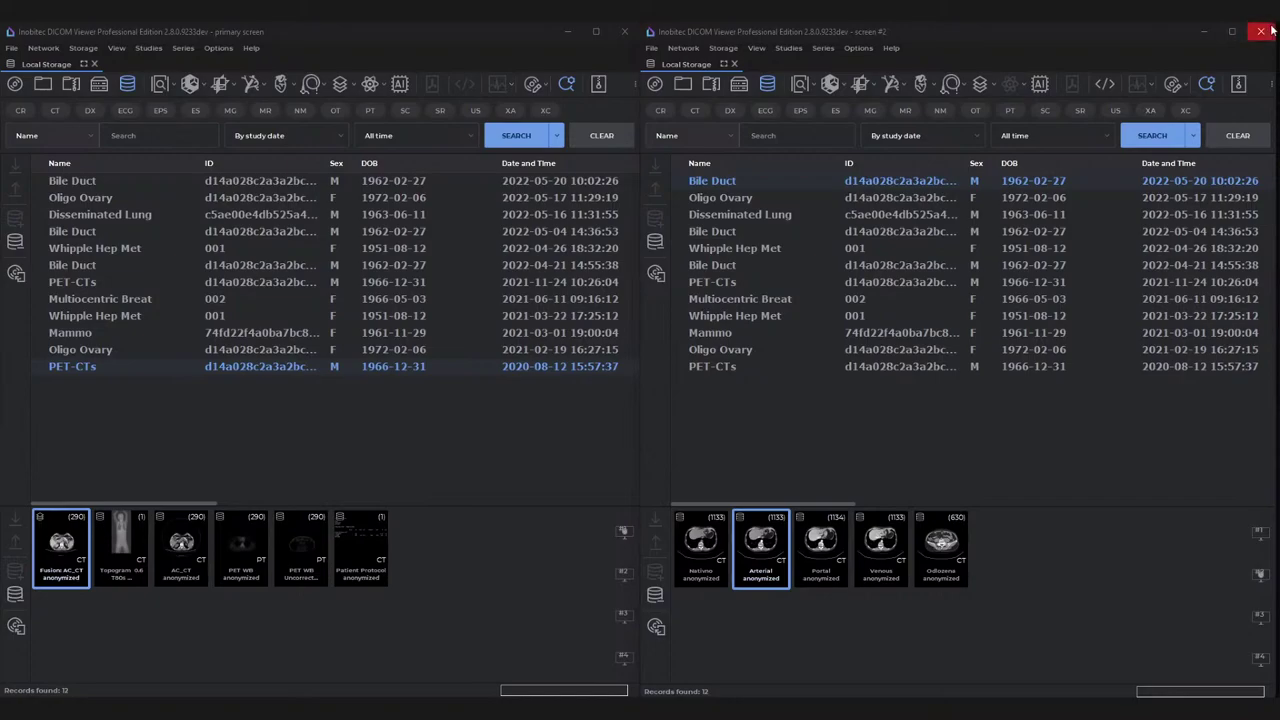
Quit and relaunch the viewer, then list the 12 Local Storage studies on screen #2.
left_click(1264, 33)
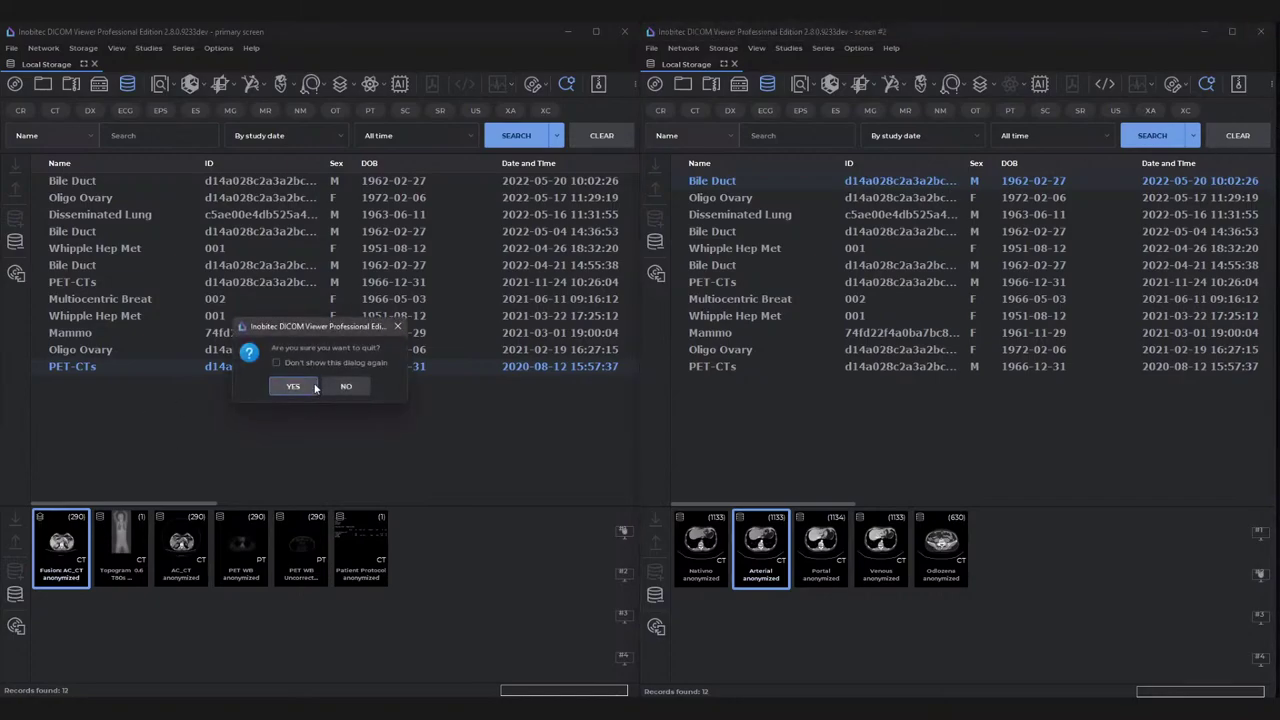
left_click(293, 386)
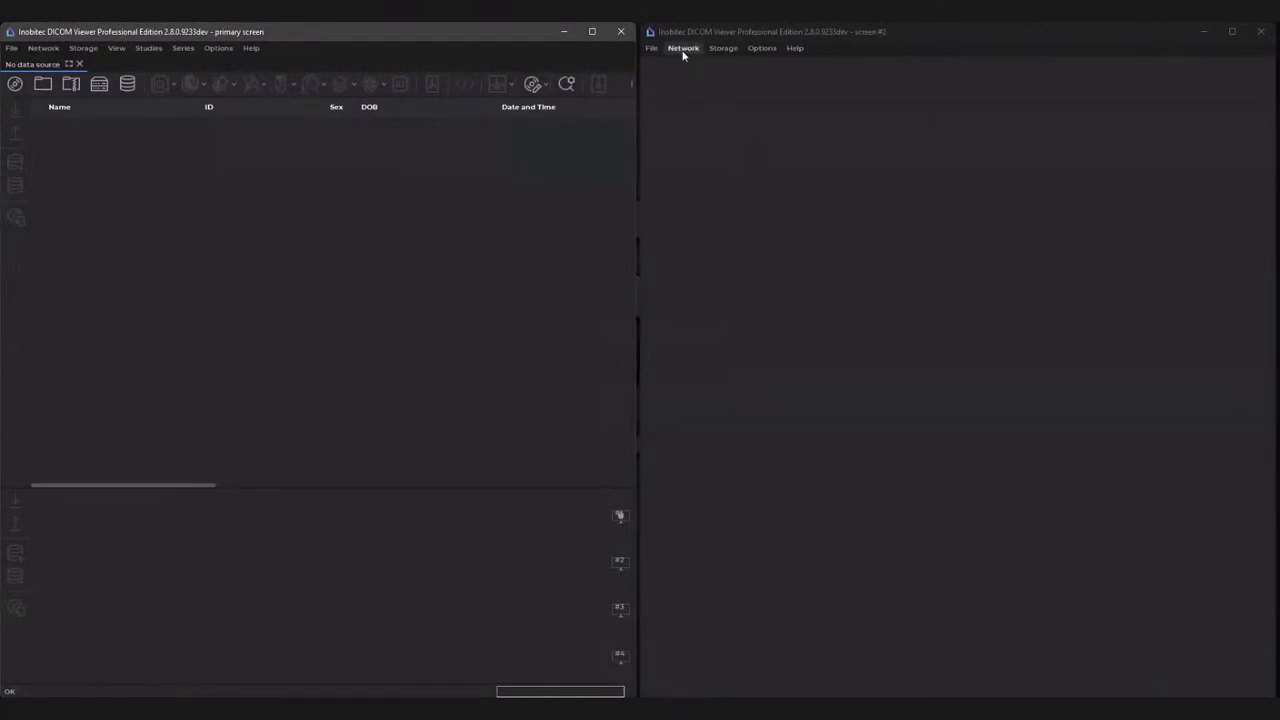
left_click(652, 48)
left_click(660, 67)
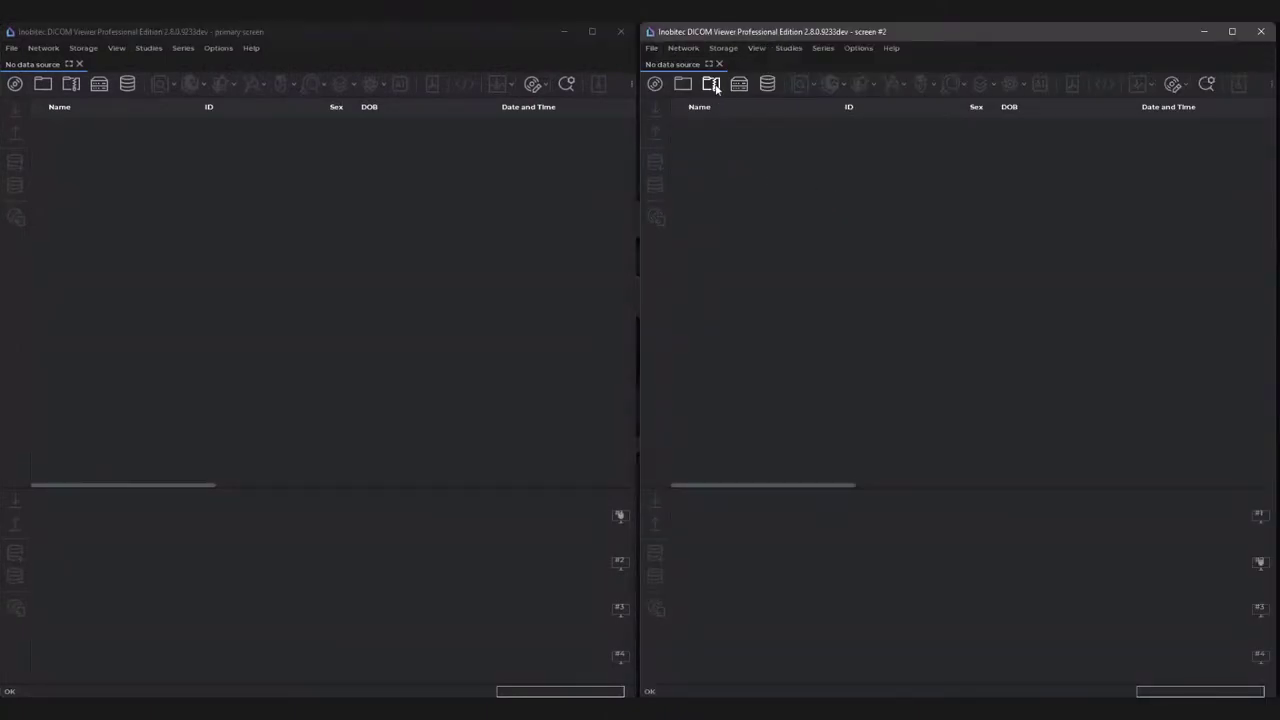
left_click(767, 84)
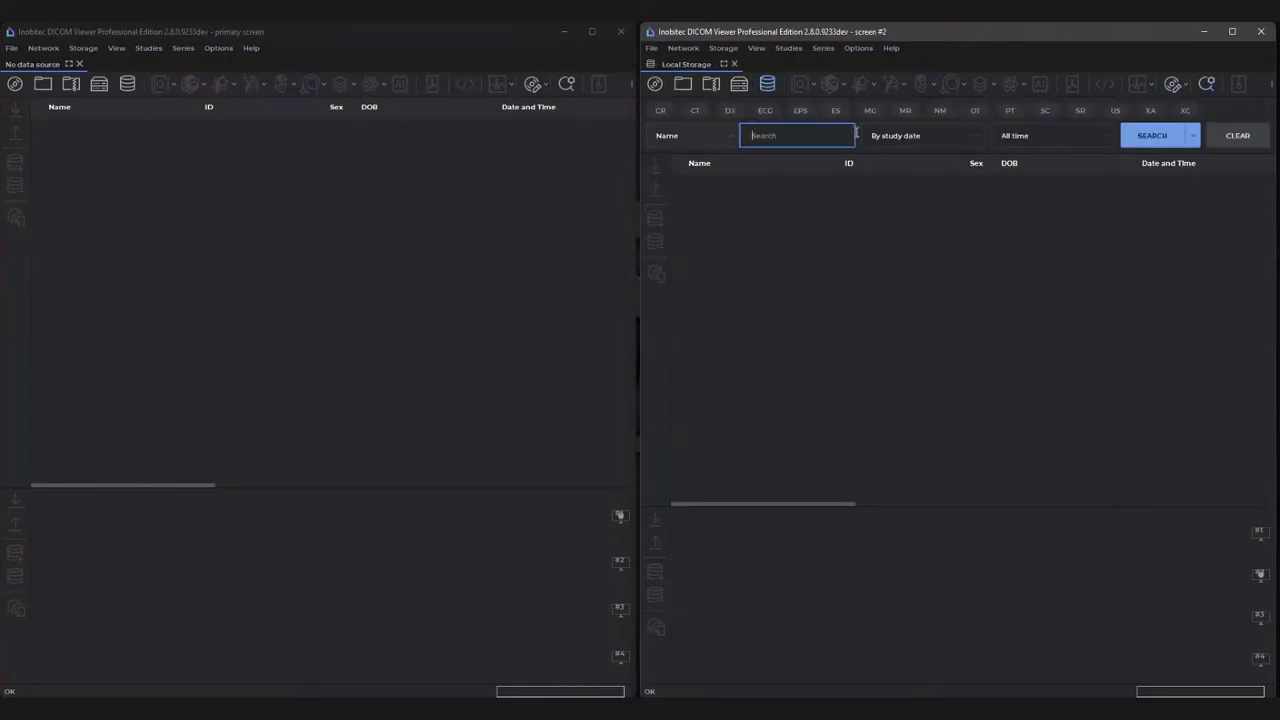
left_click(1152, 135)
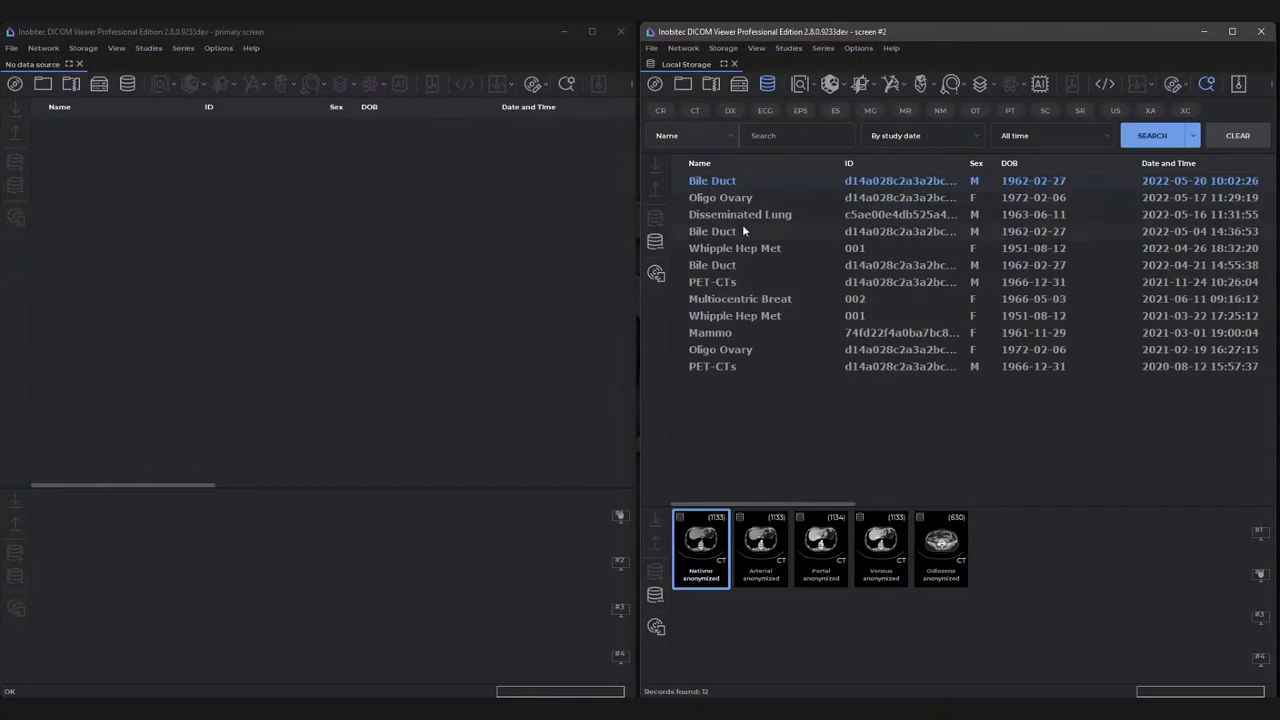
Open Arterial in Vessel analysis on monitor 2 with Nativno bone removal, maximizing the window.
right_click(764, 556)
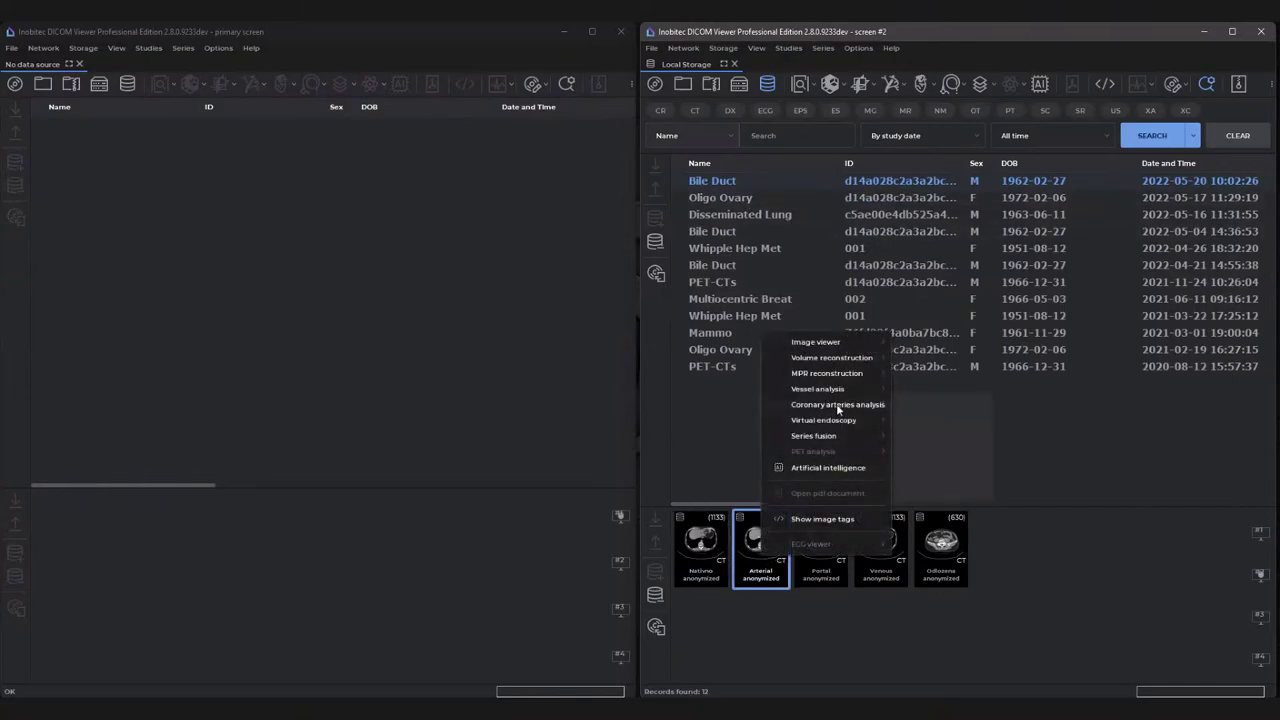
mouse_move(836, 407)
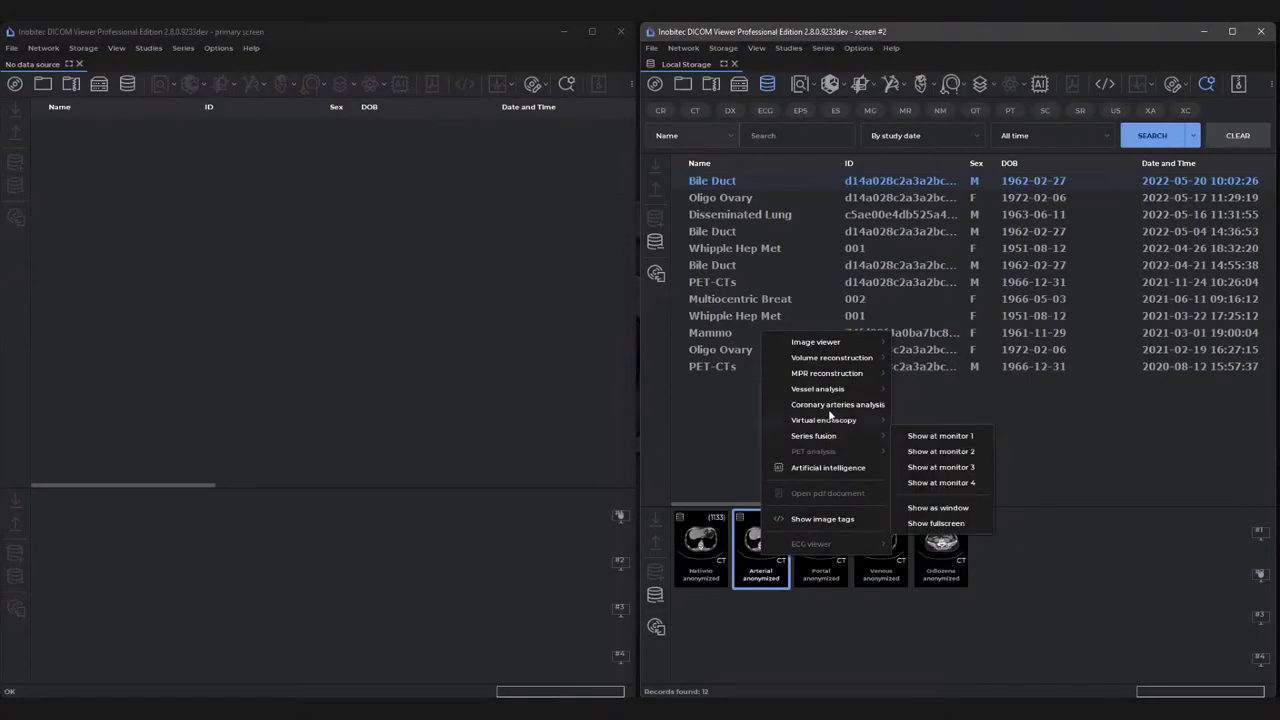
mouse_move(831, 378)
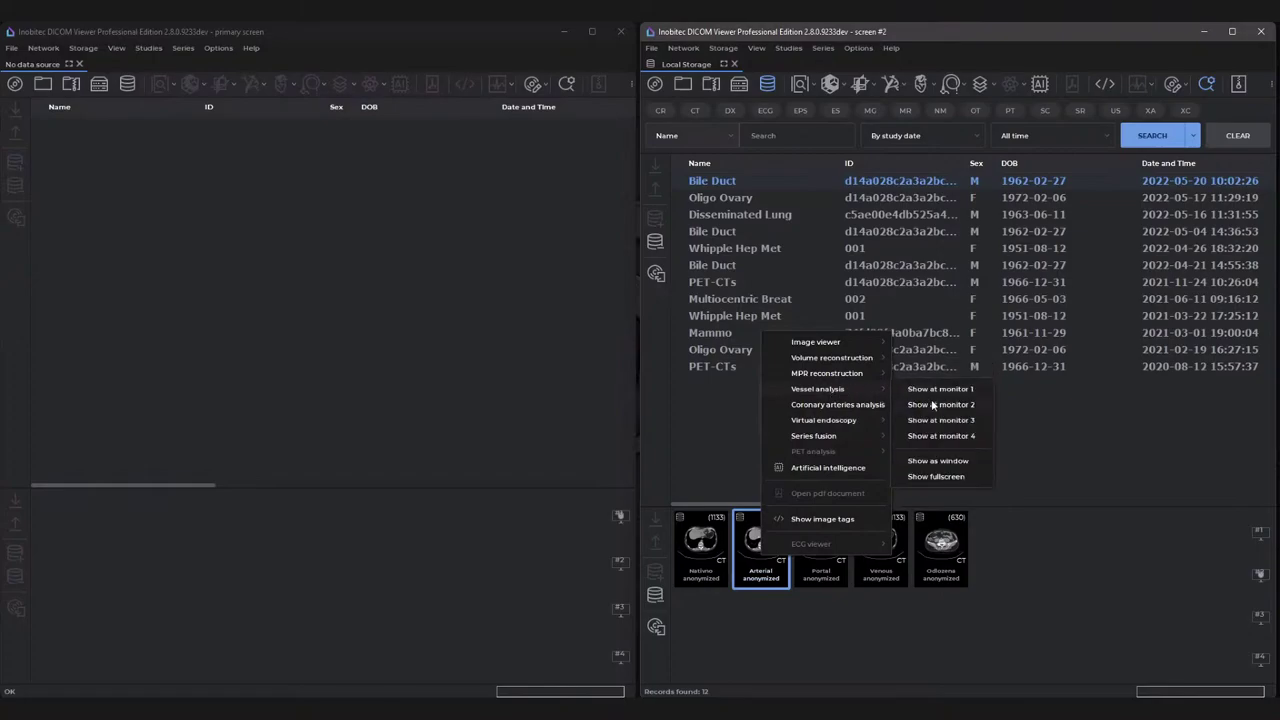
left_click(933, 404)
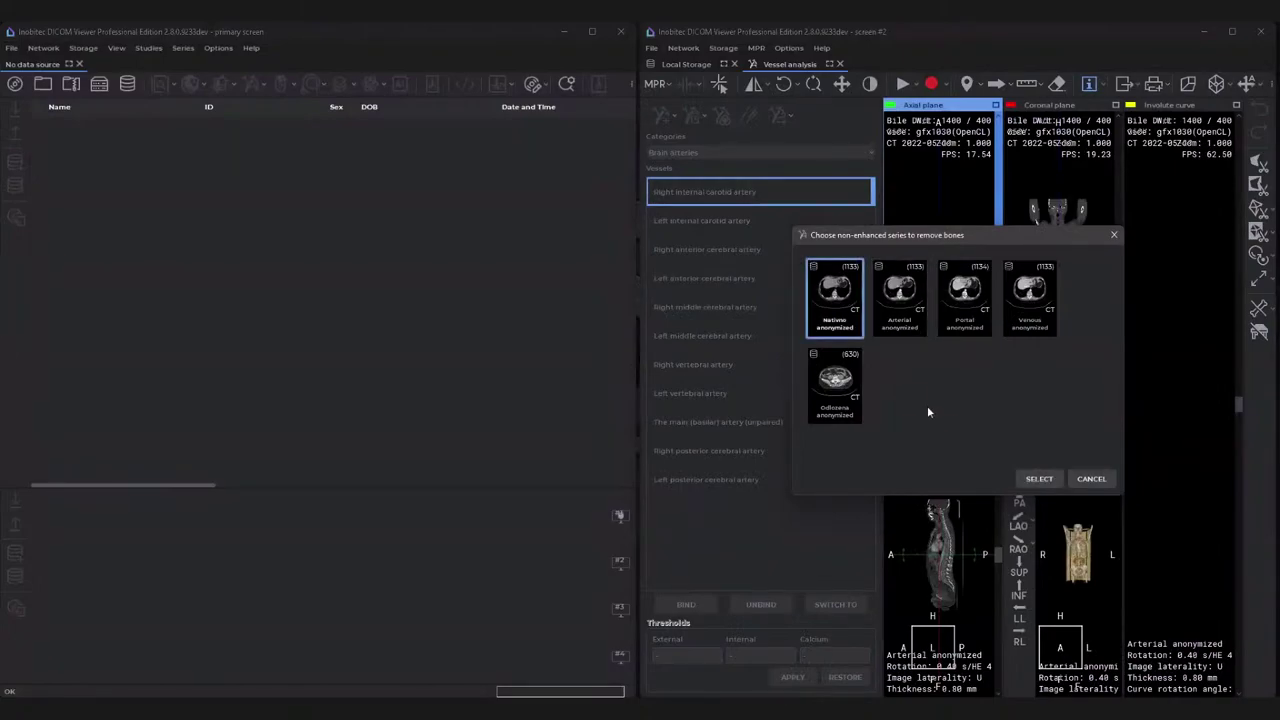
left_click(1049, 477)
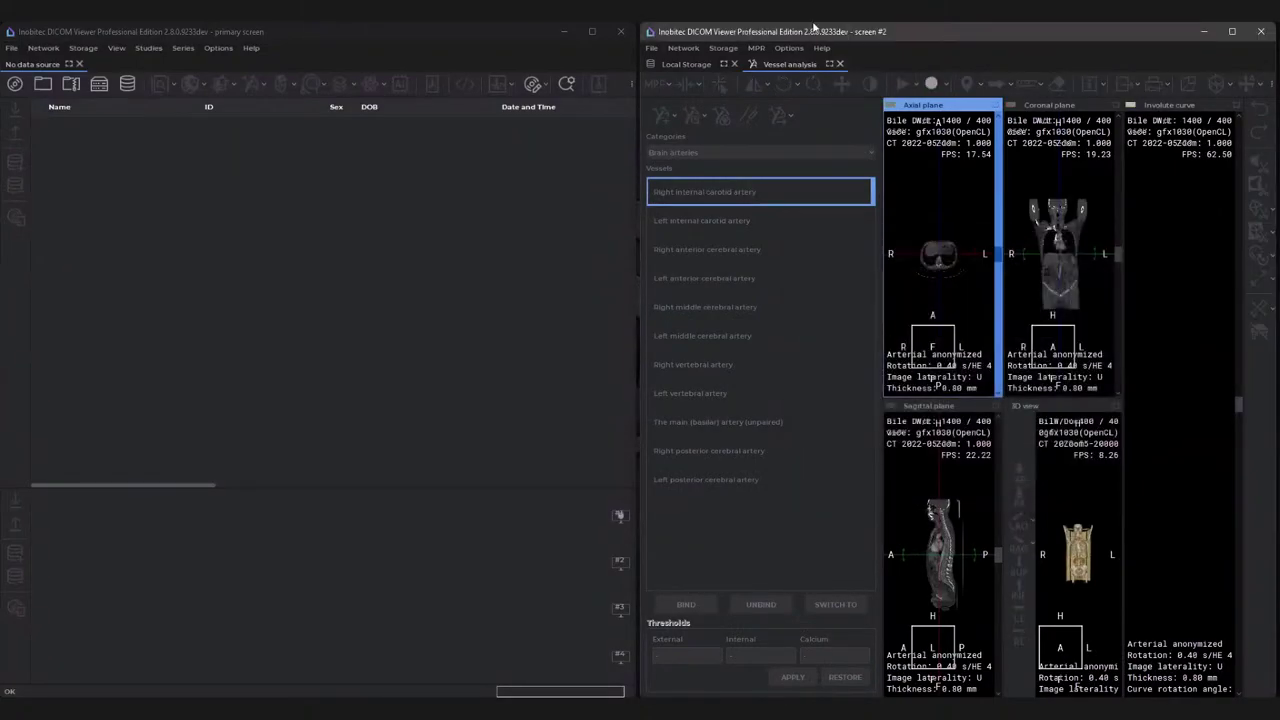
double_click(893, 31)
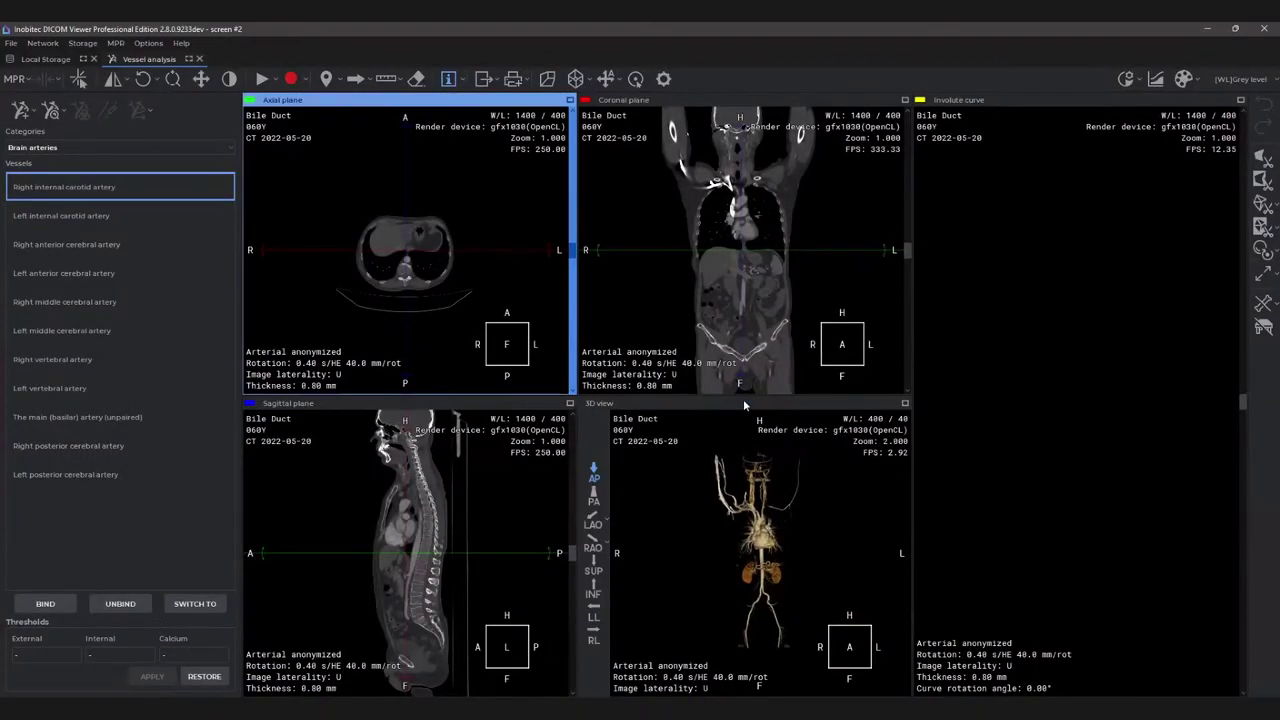
Enlarge the 3D view, adjust zoom on the vessels, and rotate the arterial rendering to an anterior view.
double_click(744, 405)
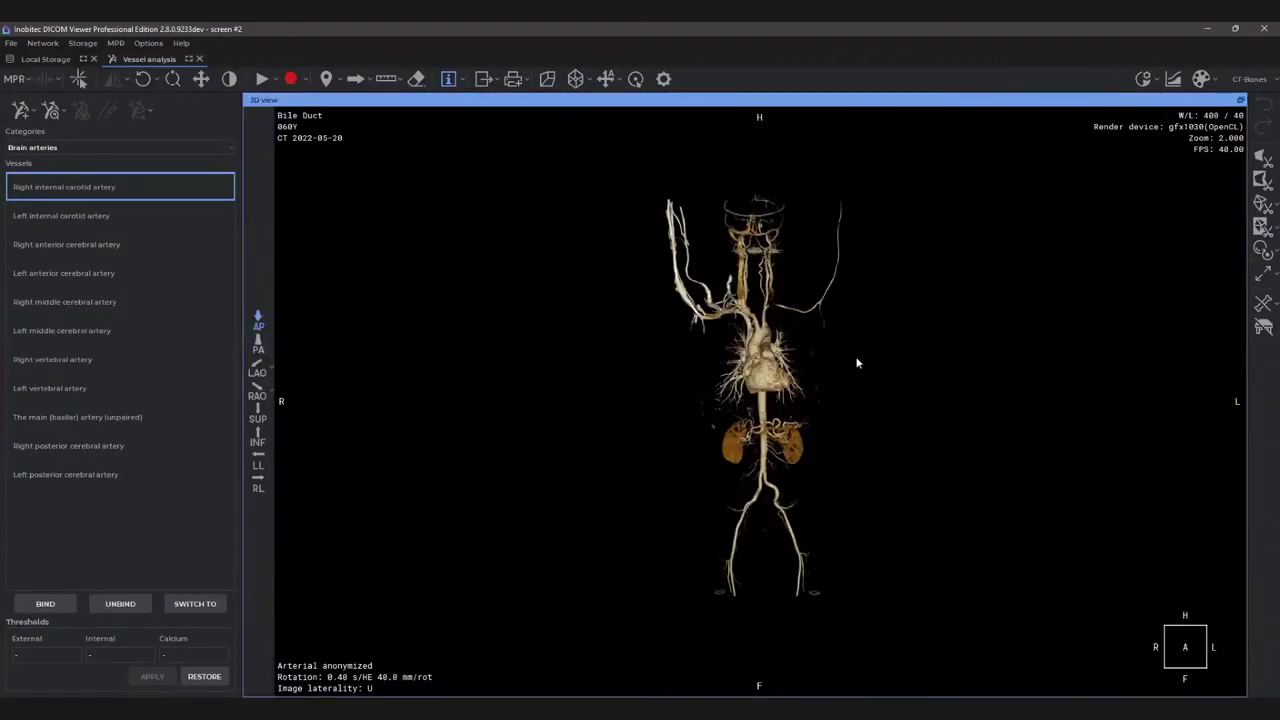
left_click(172, 80)
left_click_drag(798, 386, 808, 293)
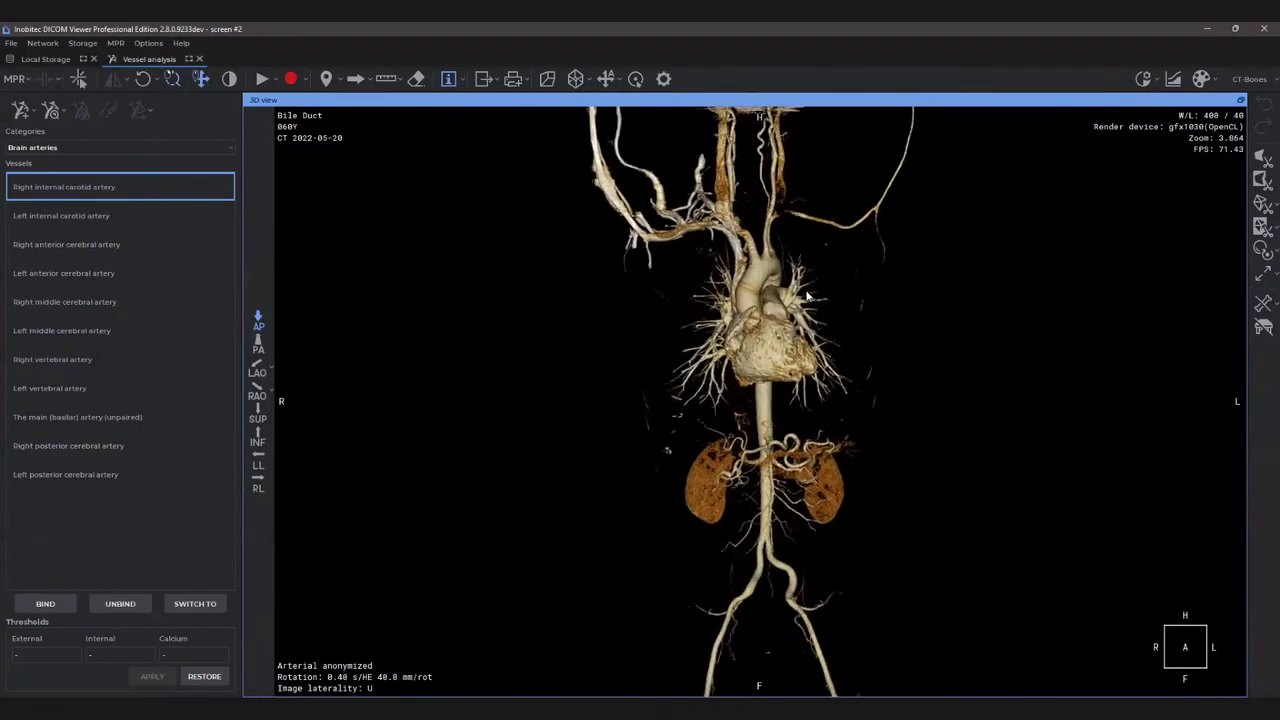
left_click_drag(899, 247, 894, 288)
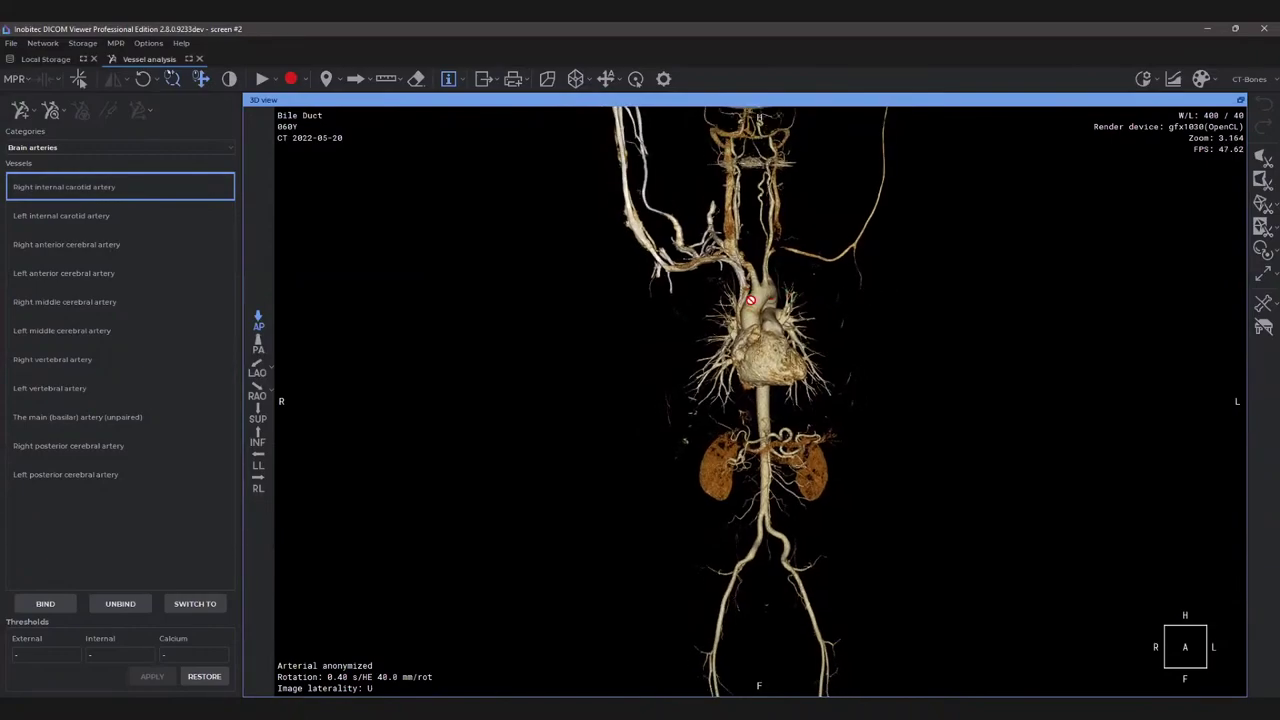
left_click(143, 79)
left_click_drag(885, 337, 766, 375)
scroll(766, 375, "up", 5)
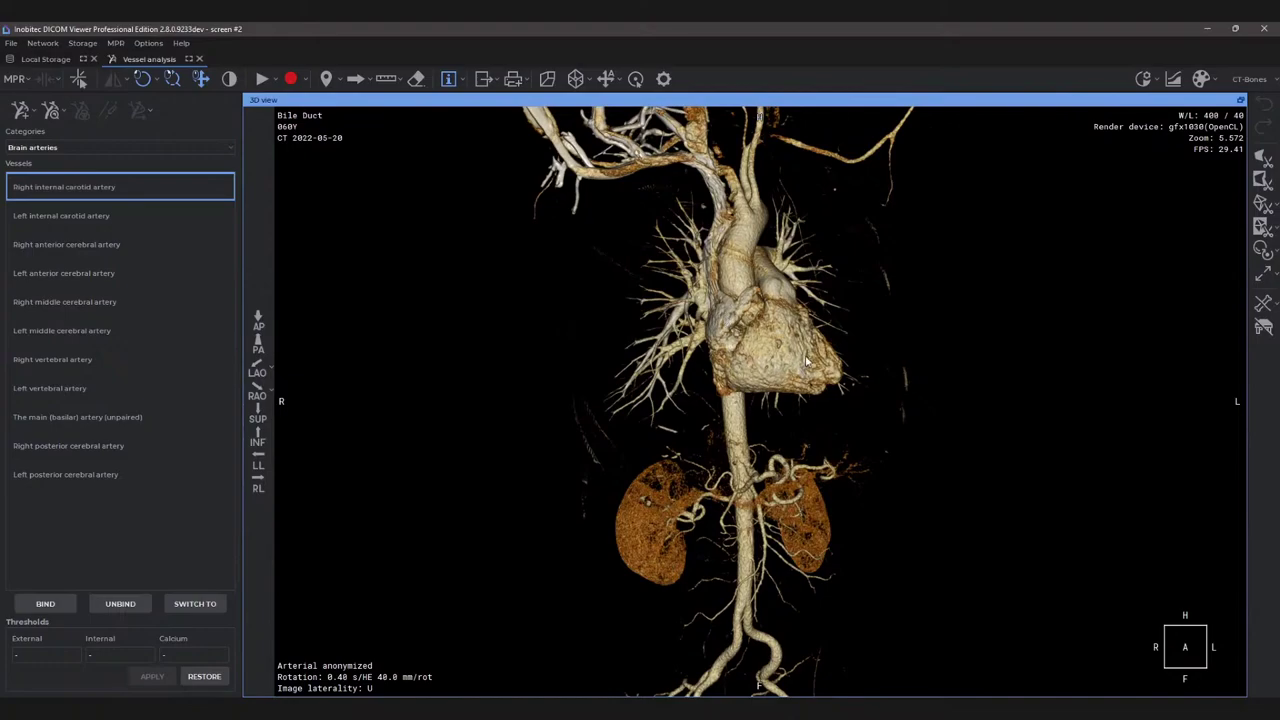
left_click_drag(805, 352, 795, 328)
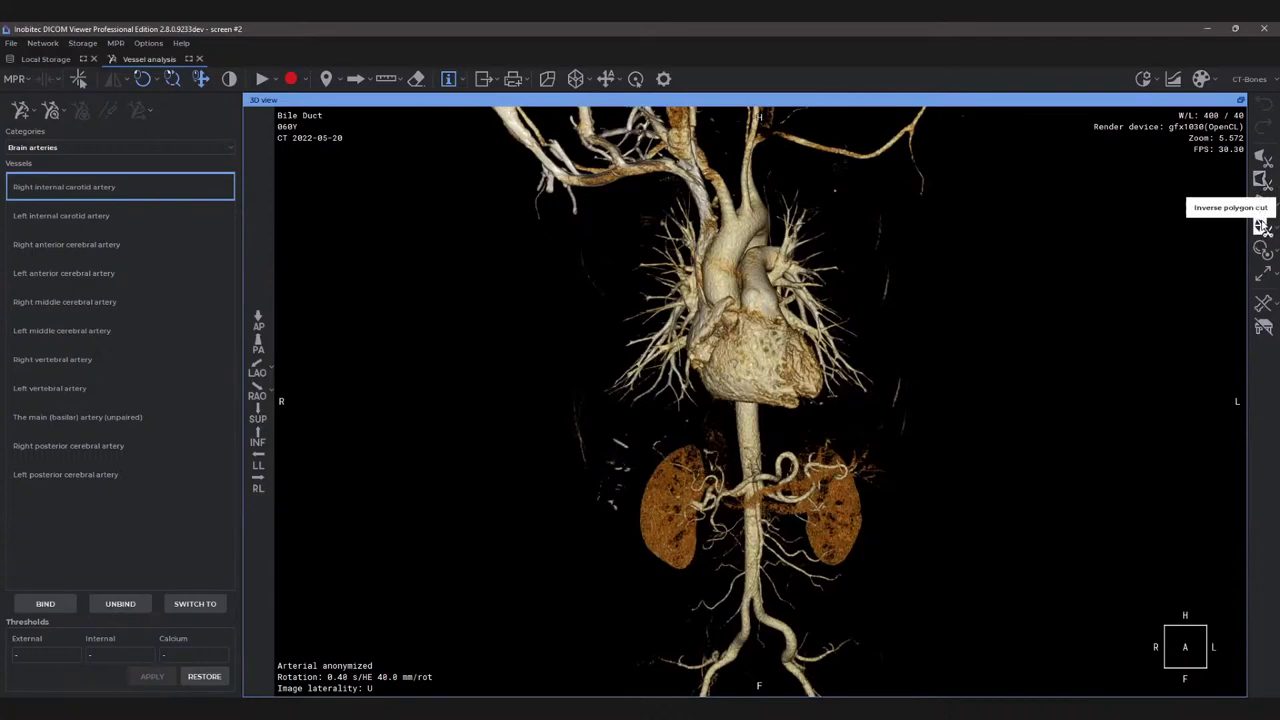
Shift and zoom the 3D rendering onto the abdominal arteries.
left_click(1261, 226)
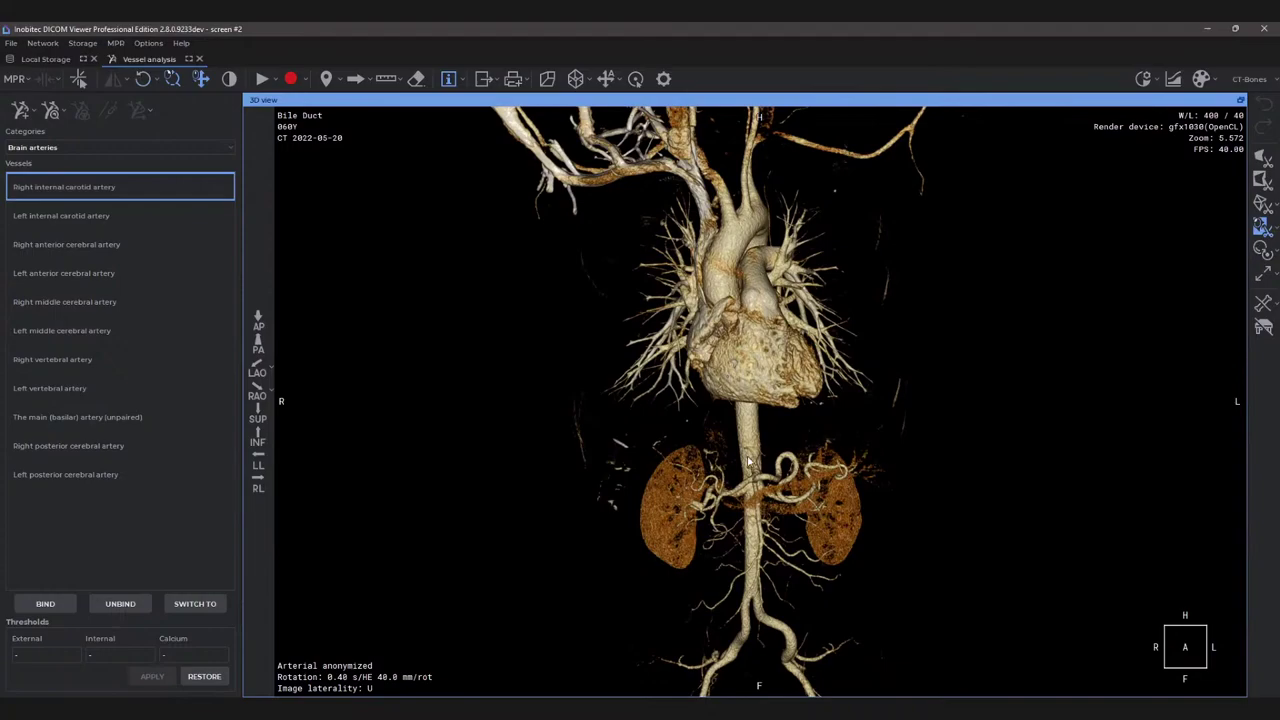
left_click_drag(845, 436, 757, 587)
right_click_drag(757, 587, 737, 345)
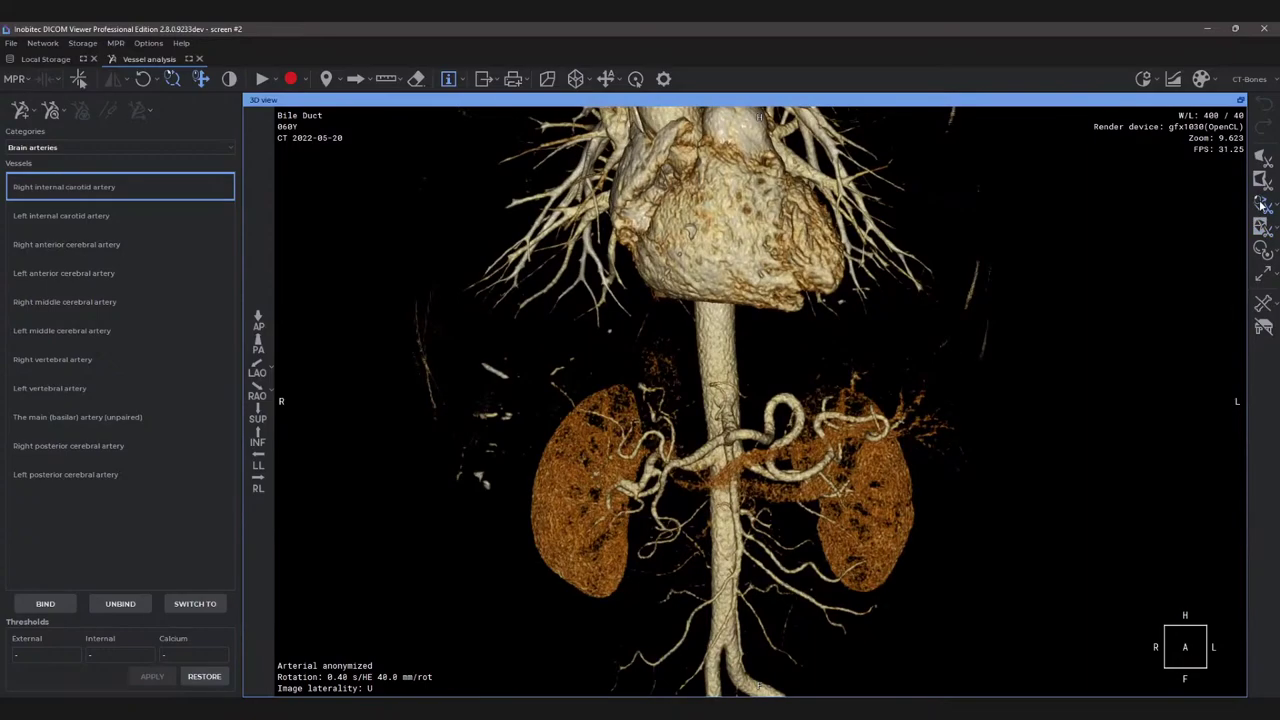
Activate point-based vessel tracing, zoom in, and place a start point on a renal artery.
left_click(1262, 206)
left_click(21, 112)
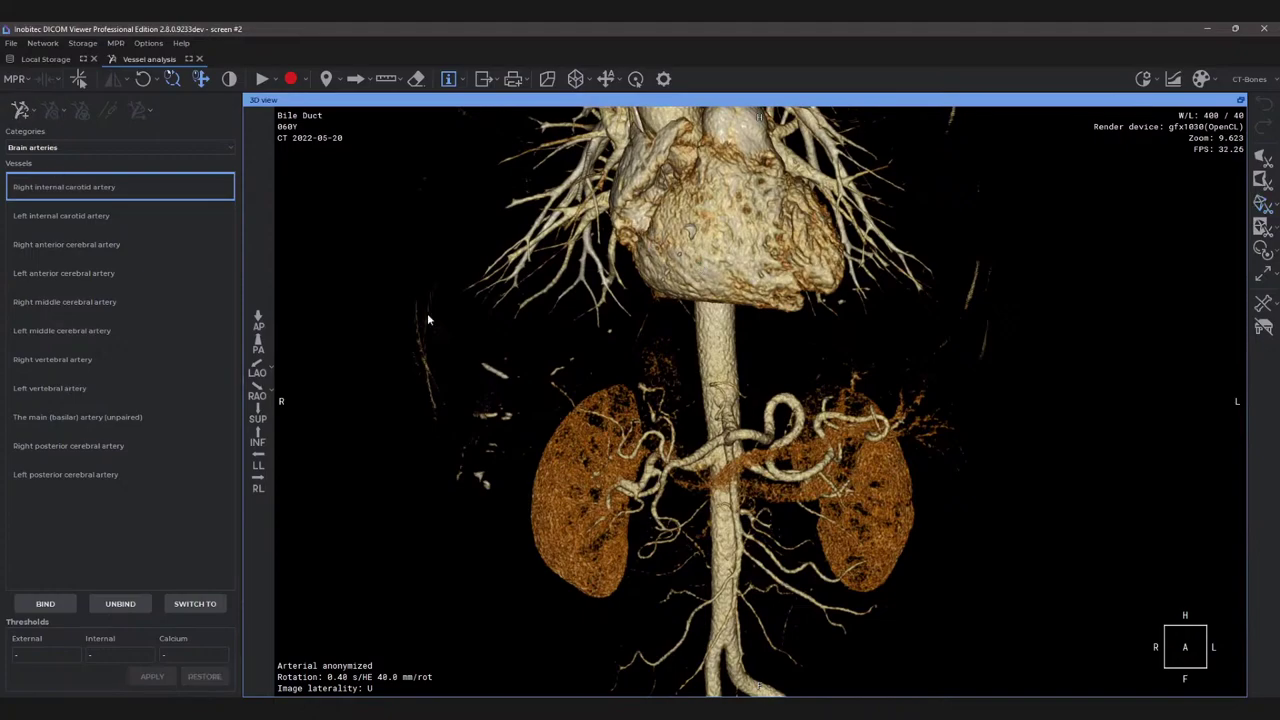
scroll(714, 495, "up", 6)
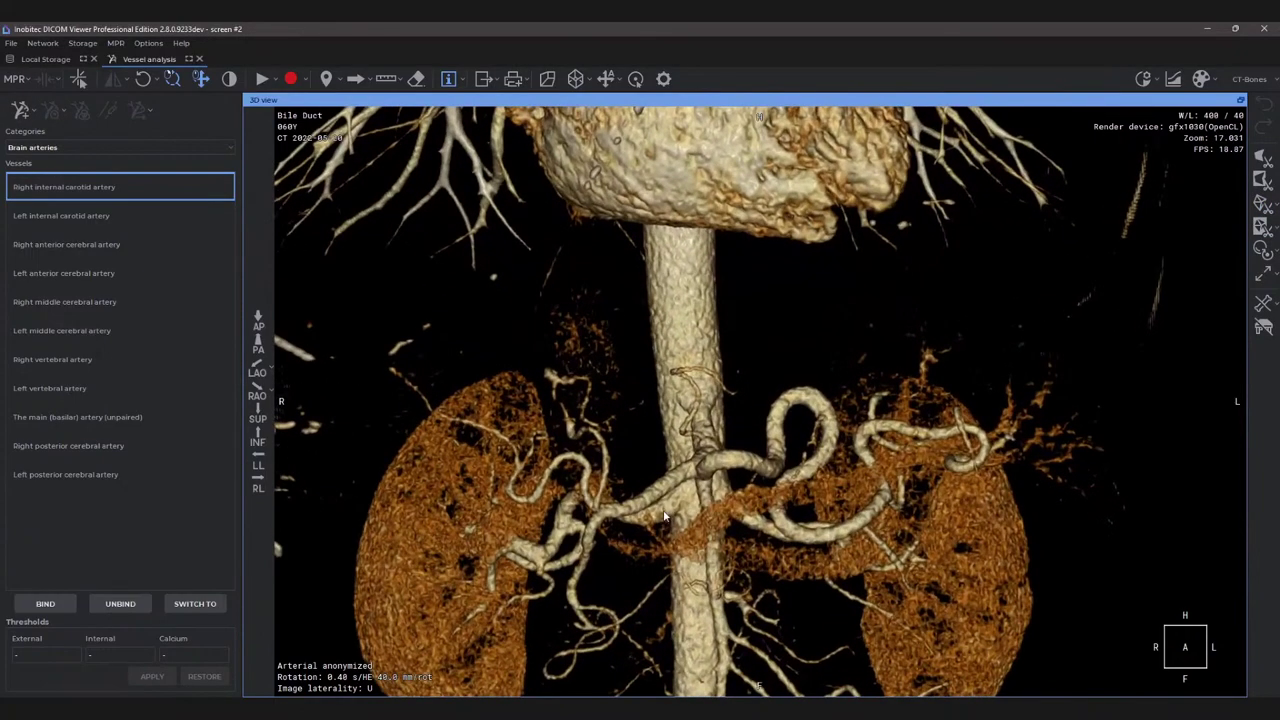
left_click(763, 349)
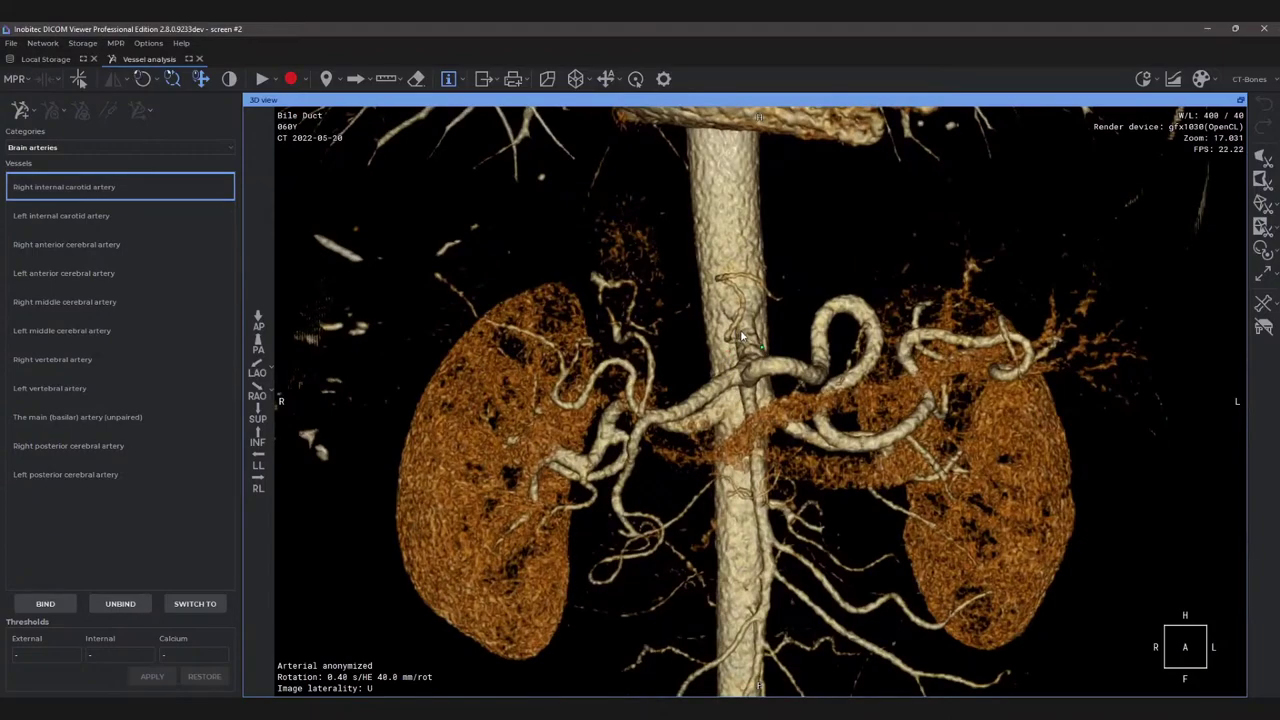
left_click_drag(737, 334, 684, 307)
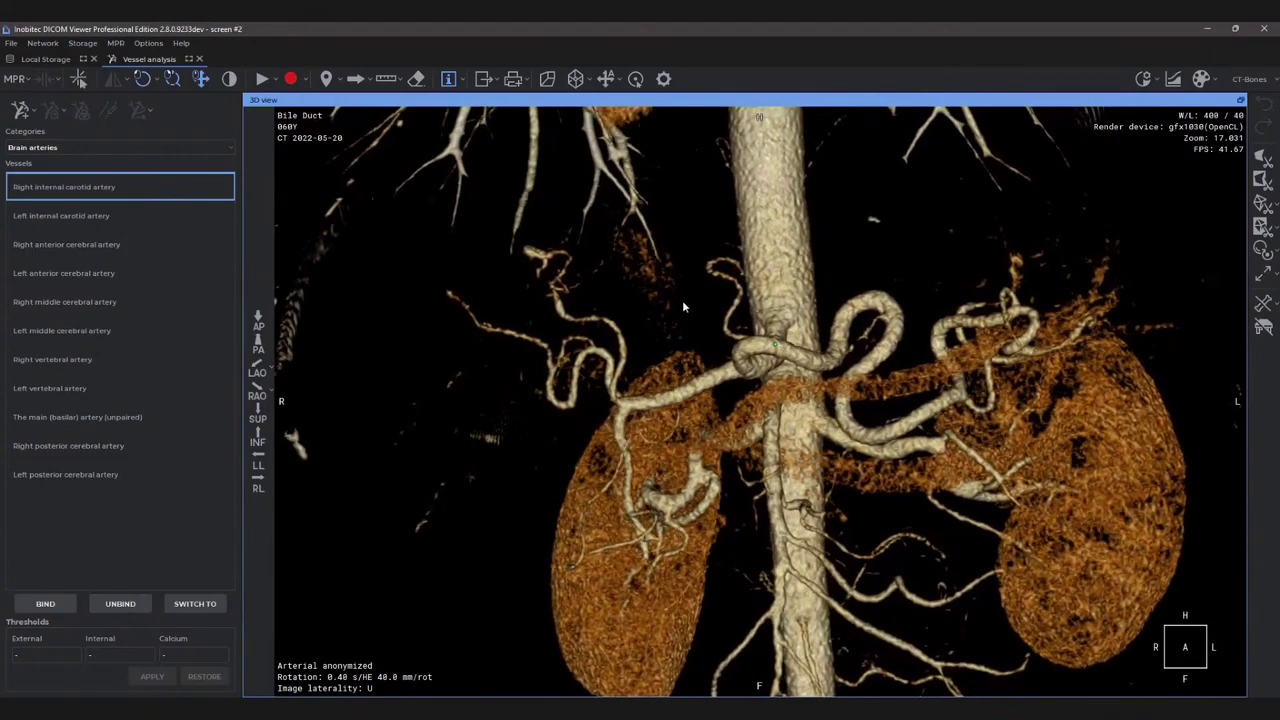
Trace the renal artery centreline in Two points mode between a start and end point.
left_click(32, 112)
left_click(53, 150)
left_click(614, 397)
left_click(558, 307)
Show the Vessel analysis, browse the straightened vessel, and restore the window to half-screen.
double_click(356, 101)
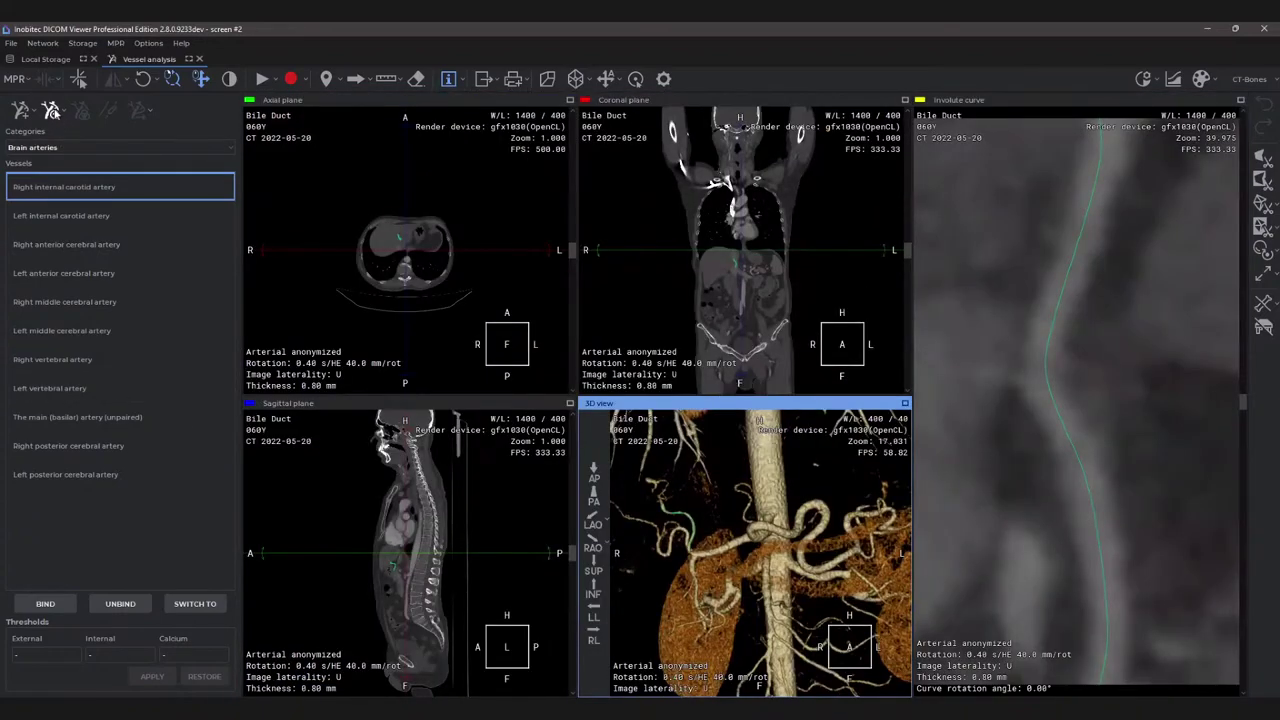
left_click(51, 110)
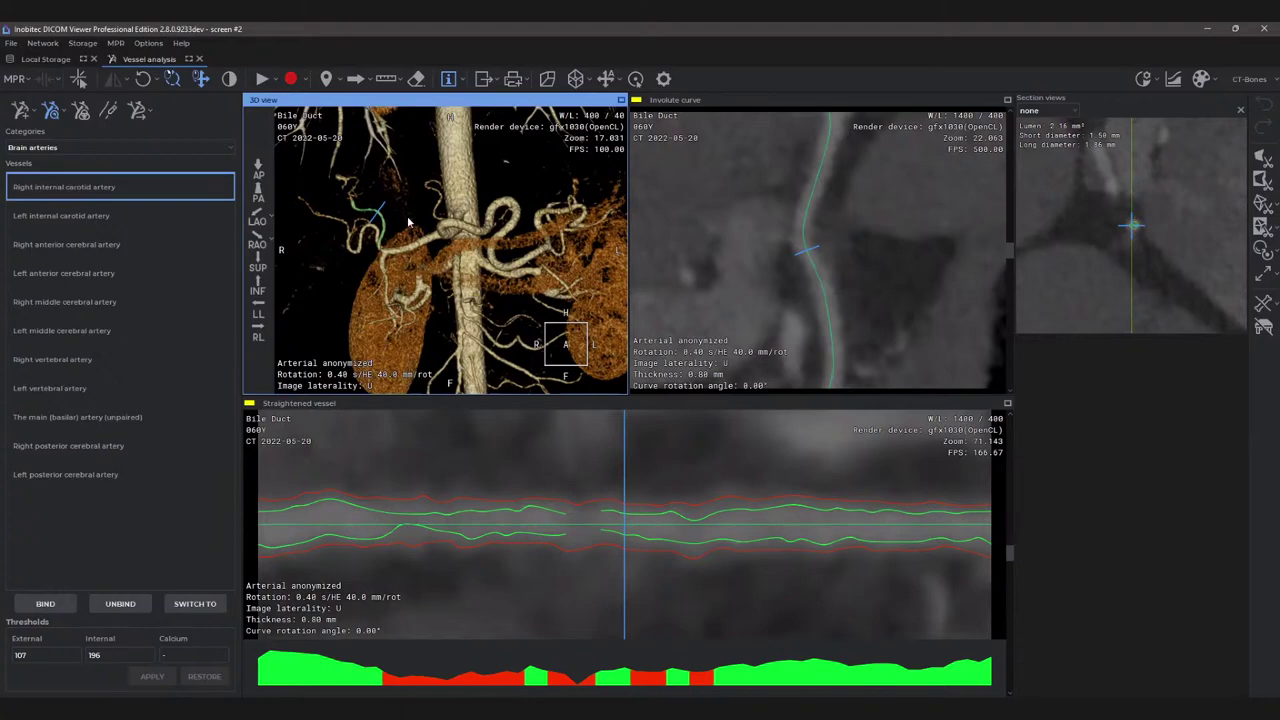
scroll(782, 318, "down", 1)
scroll(1190, 275, "down", 2)
scroll(1190, 275, "up", 5)
scroll(1190, 282, "down", 2)
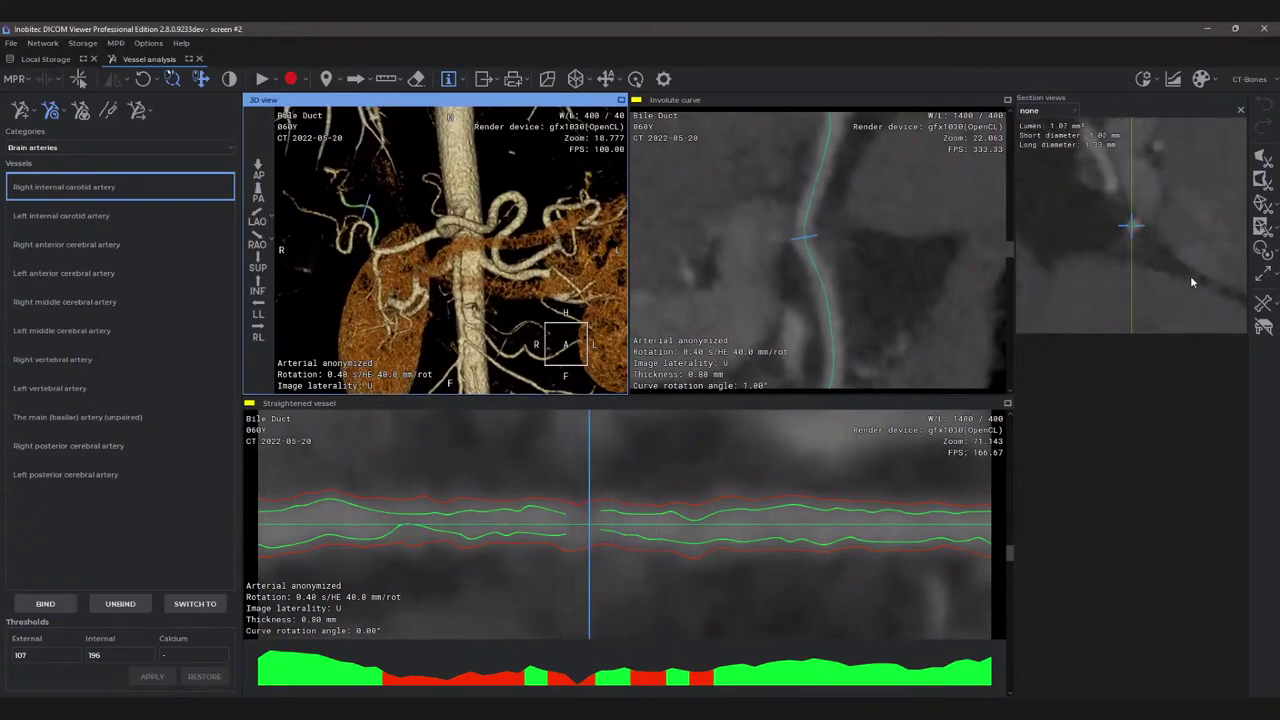
scroll(398, 310, "up", 2)
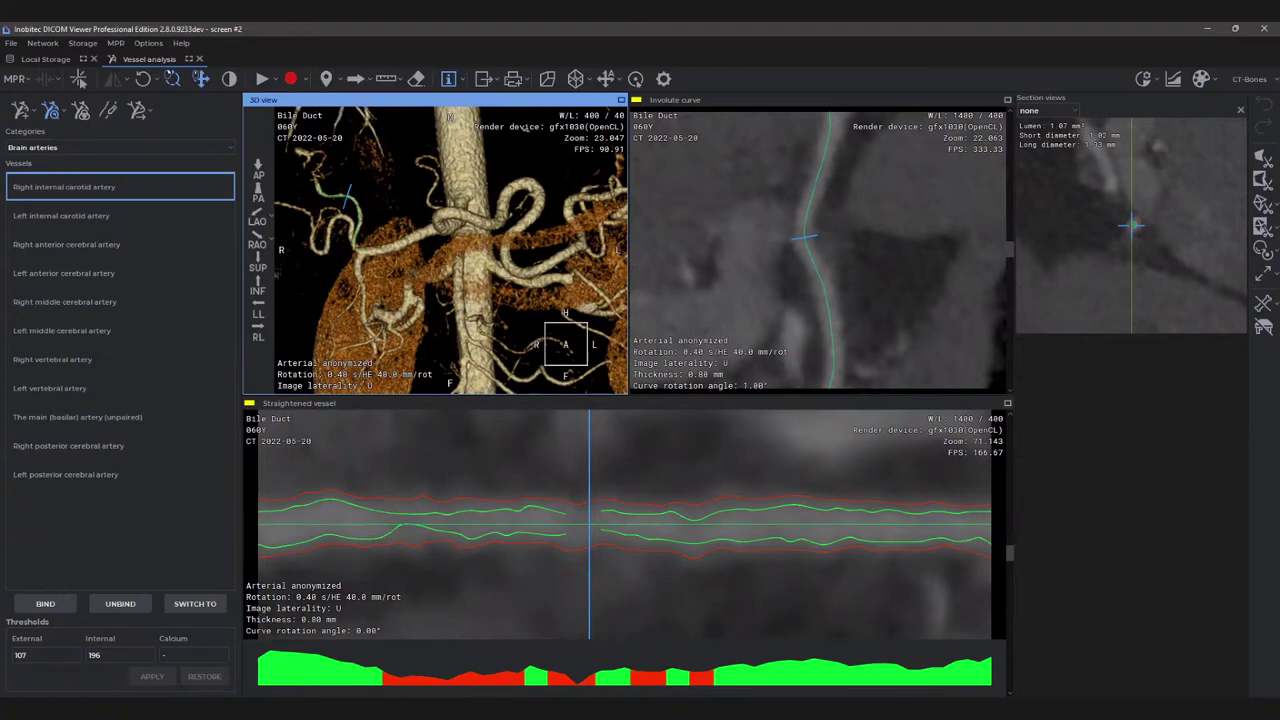
double_click(312, 33)
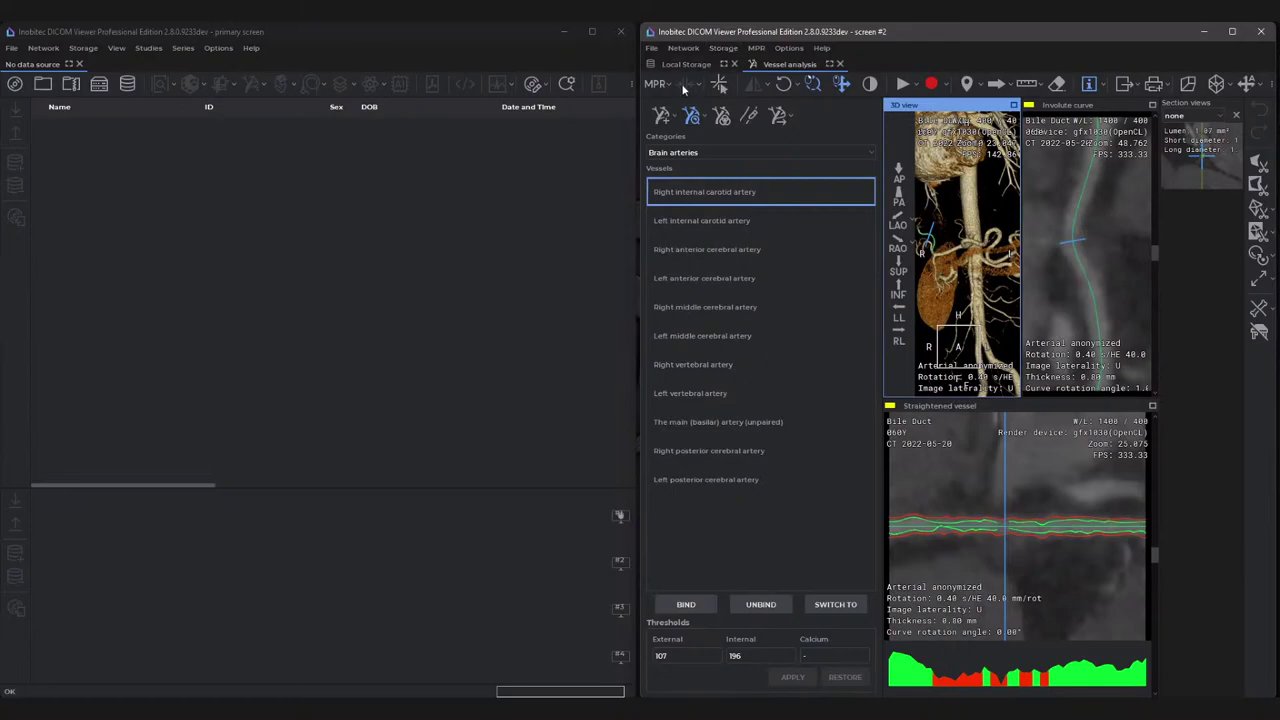
Open the Whipple Hep Met Venous series in MPR reconstruction, full-screen.
left_click(840, 64)
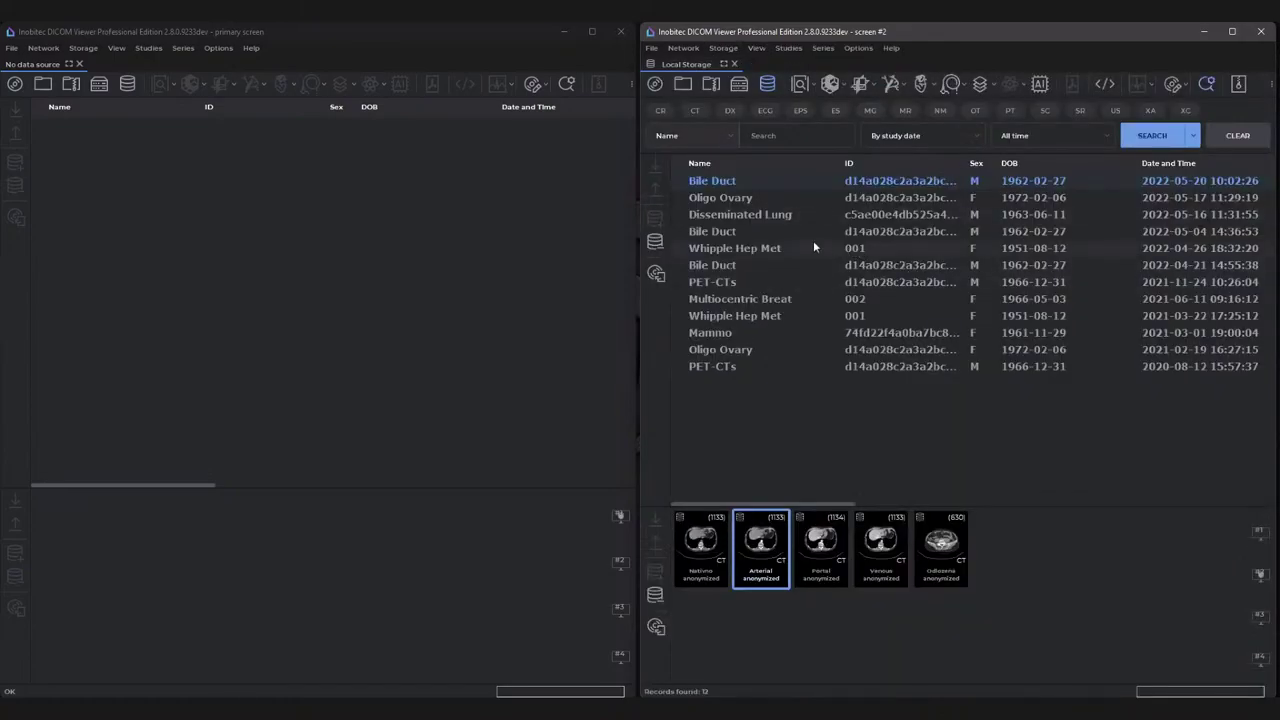
left_click(777, 248)
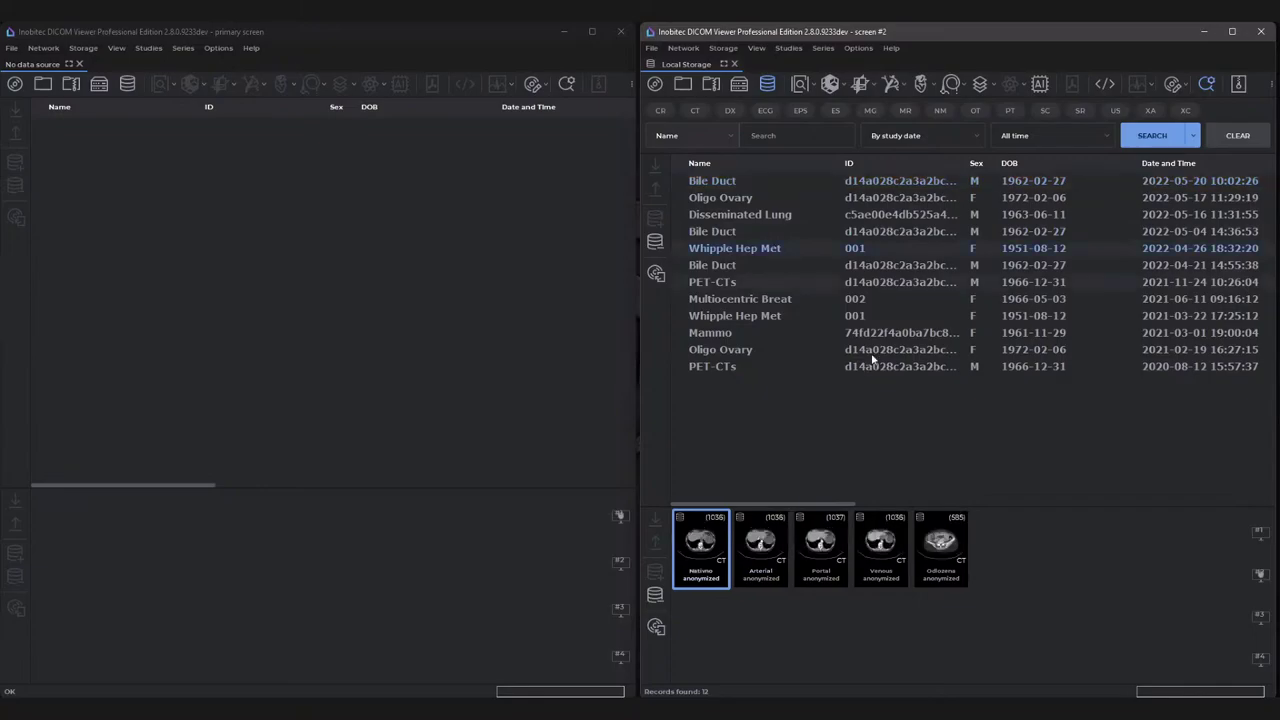
left_click(871, 556)
right_click(871, 556)
mouse_move(944, 366)
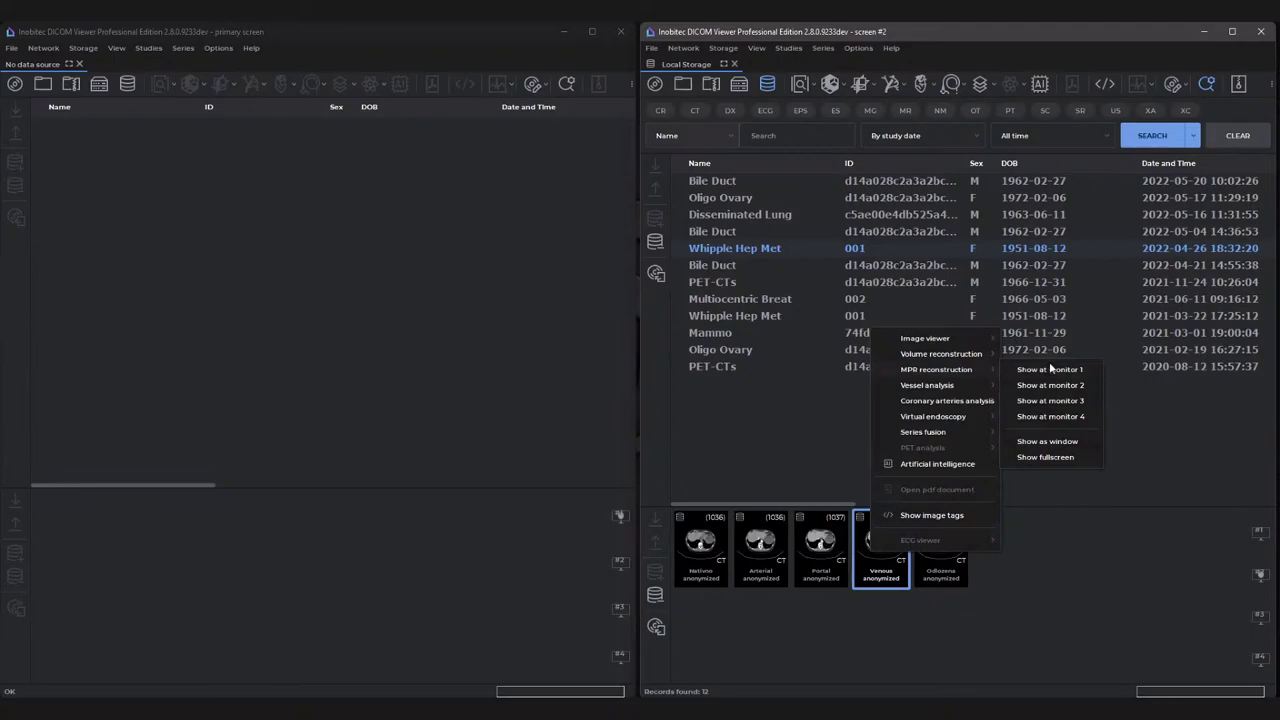
left_click(1060, 385)
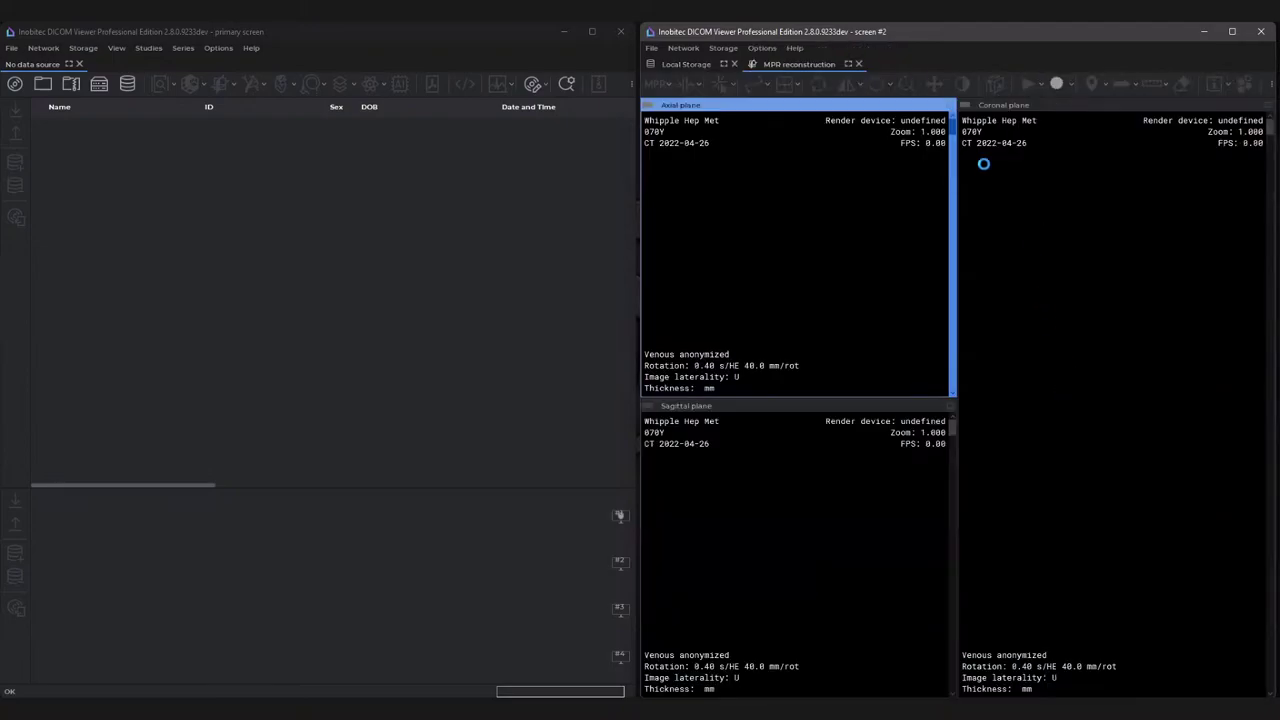
double_click(904, 29)
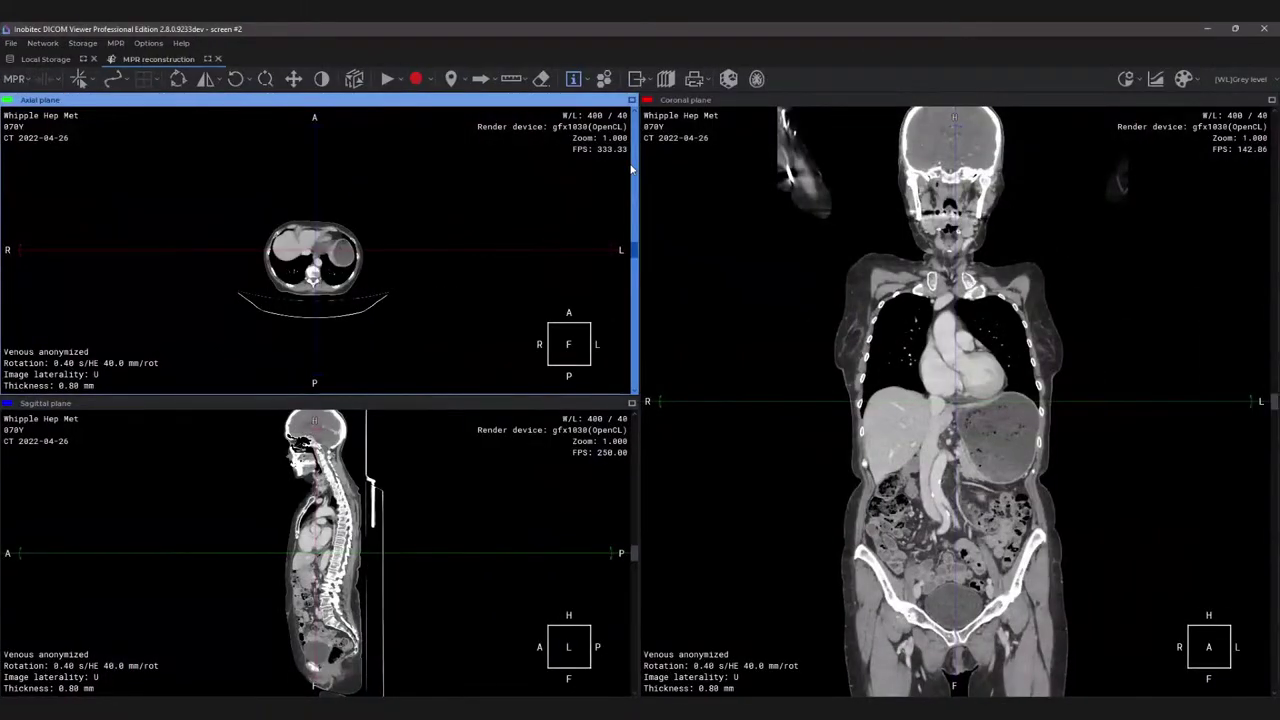
Load the Whipple Hep Met segmentation project and show it in an enlarged 3D view.
left_click(604, 80)
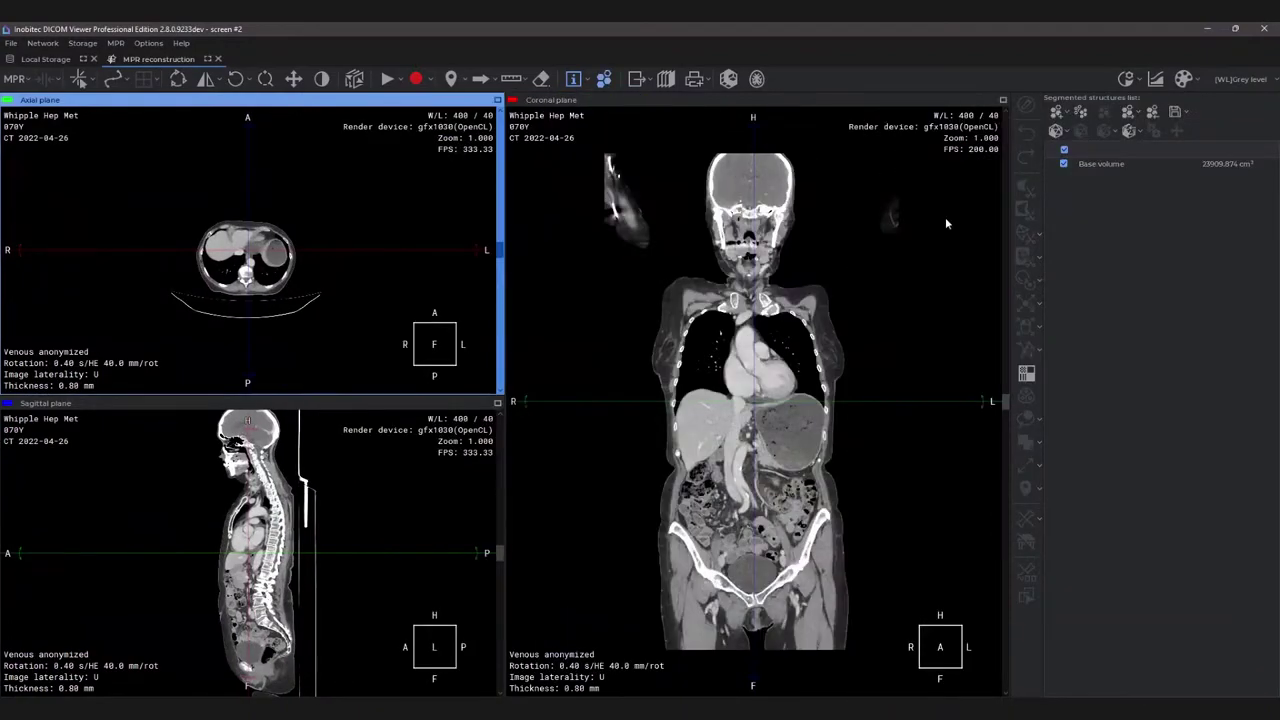
left_click(1188, 113)
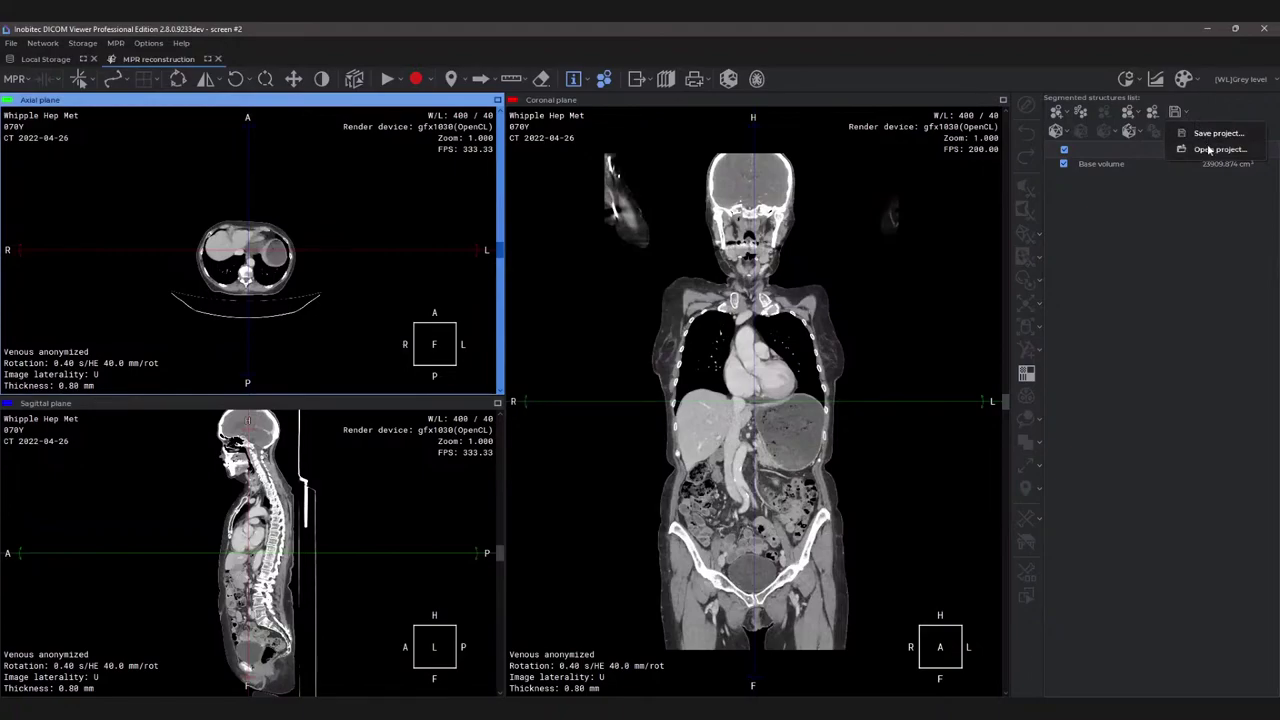
left_click(1210, 152)
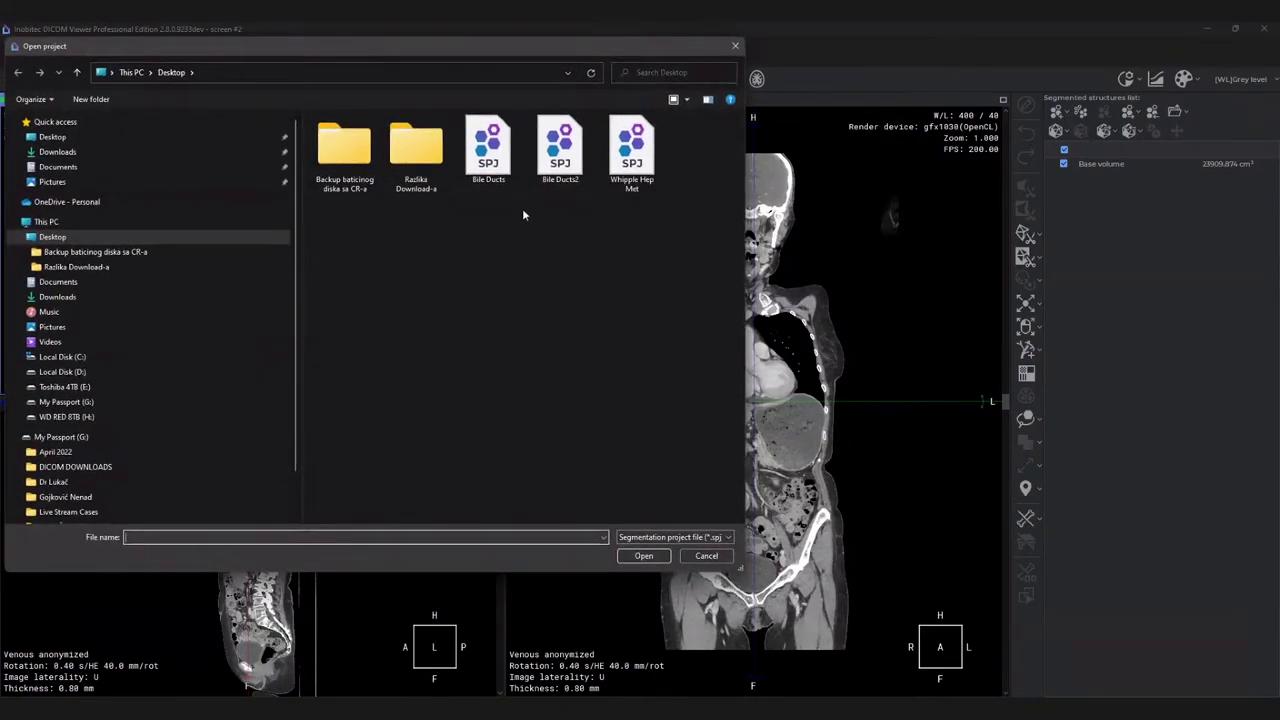
left_click(631, 152)
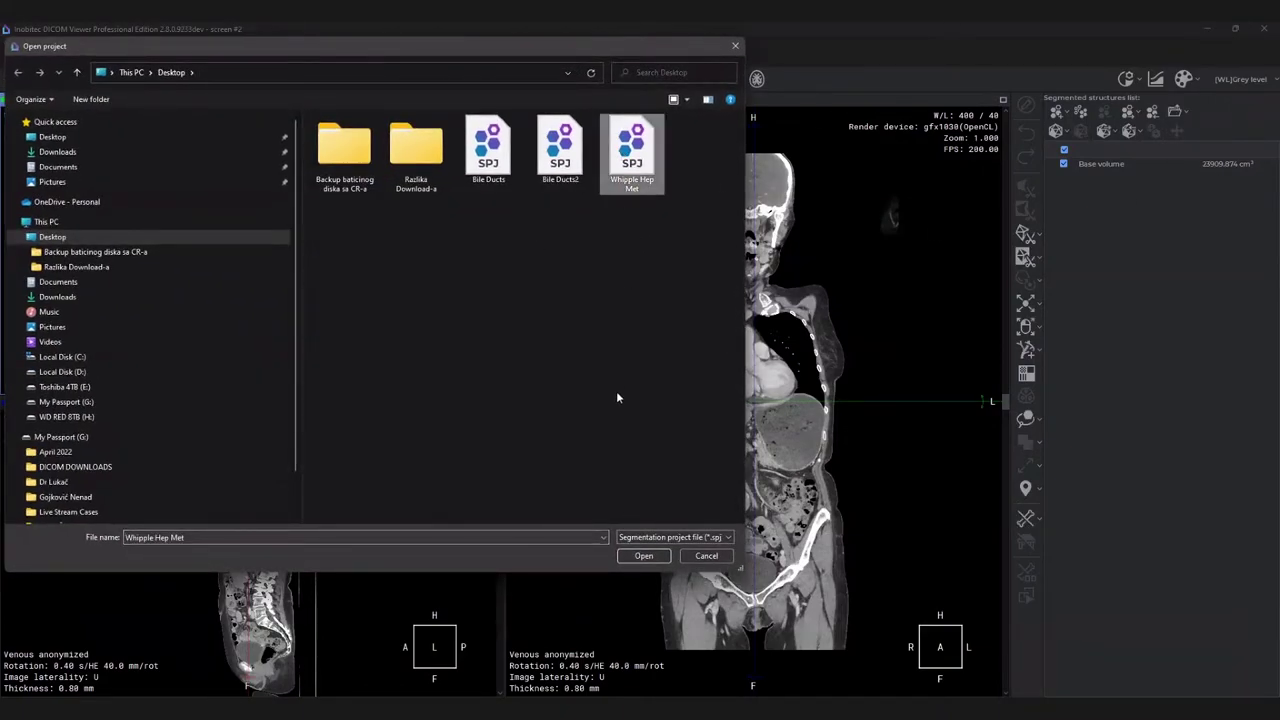
left_click(645, 556)
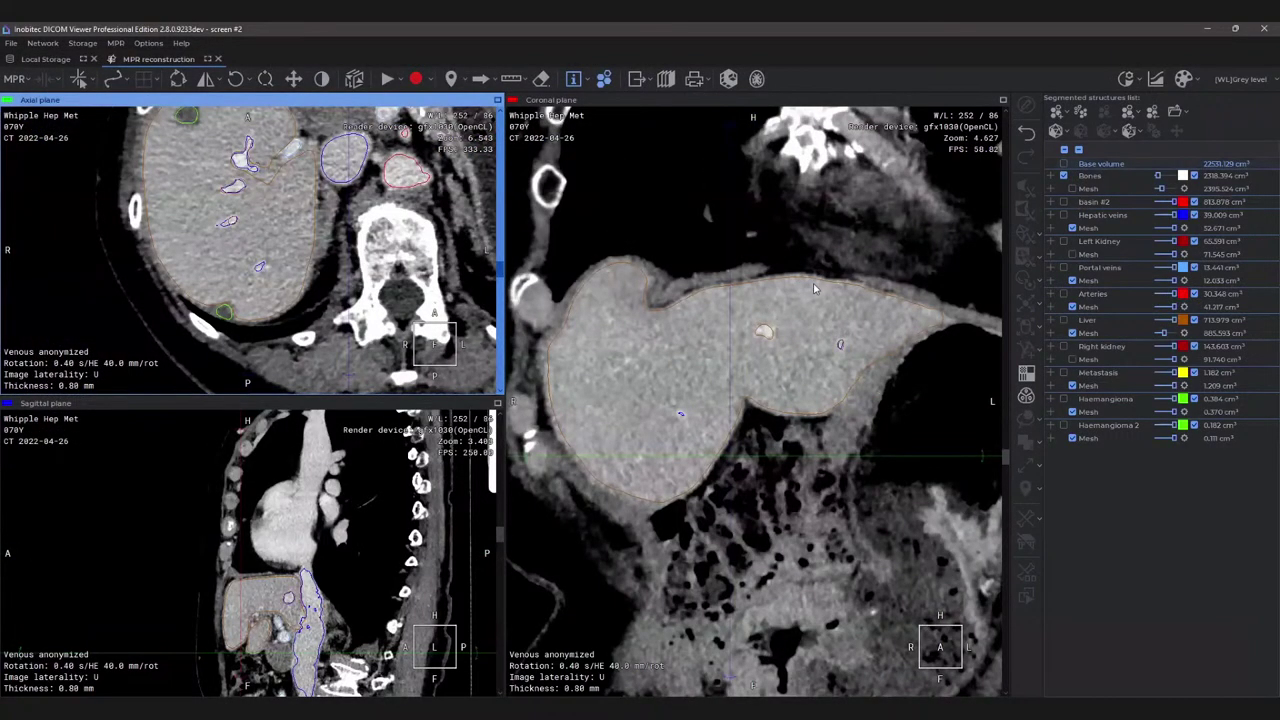
left_click(728, 79)
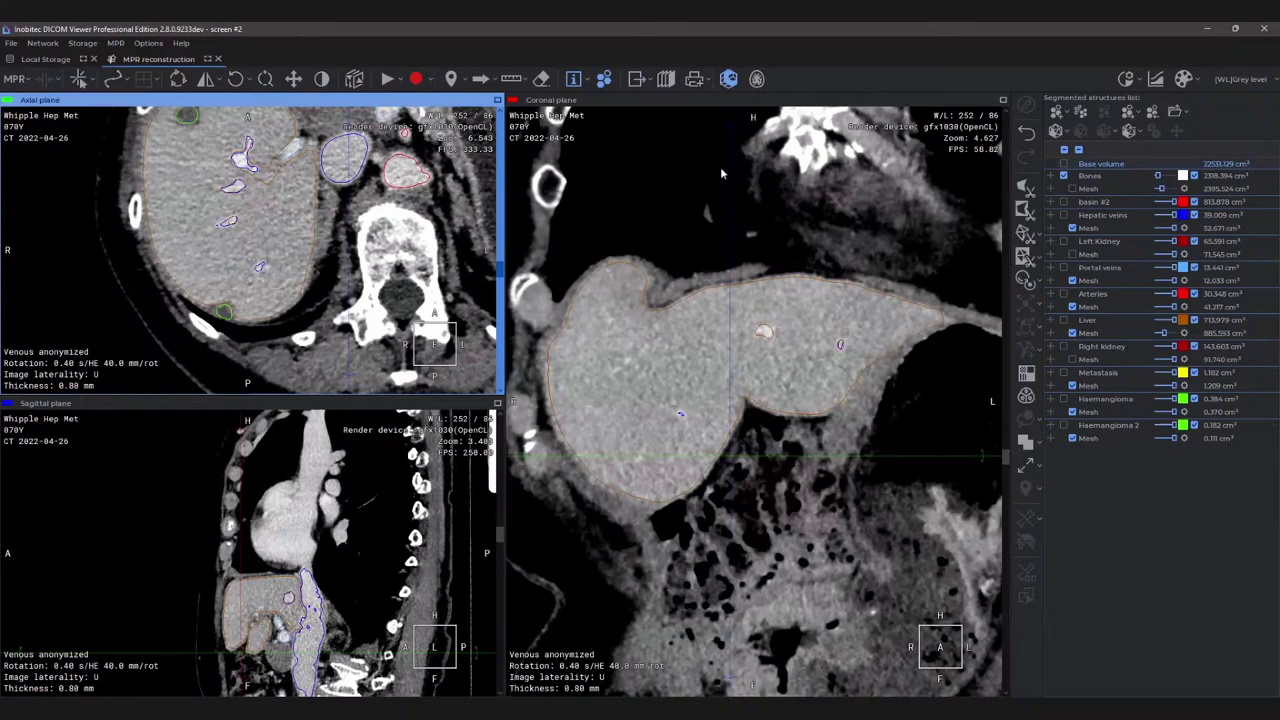
double_click(748, 402)
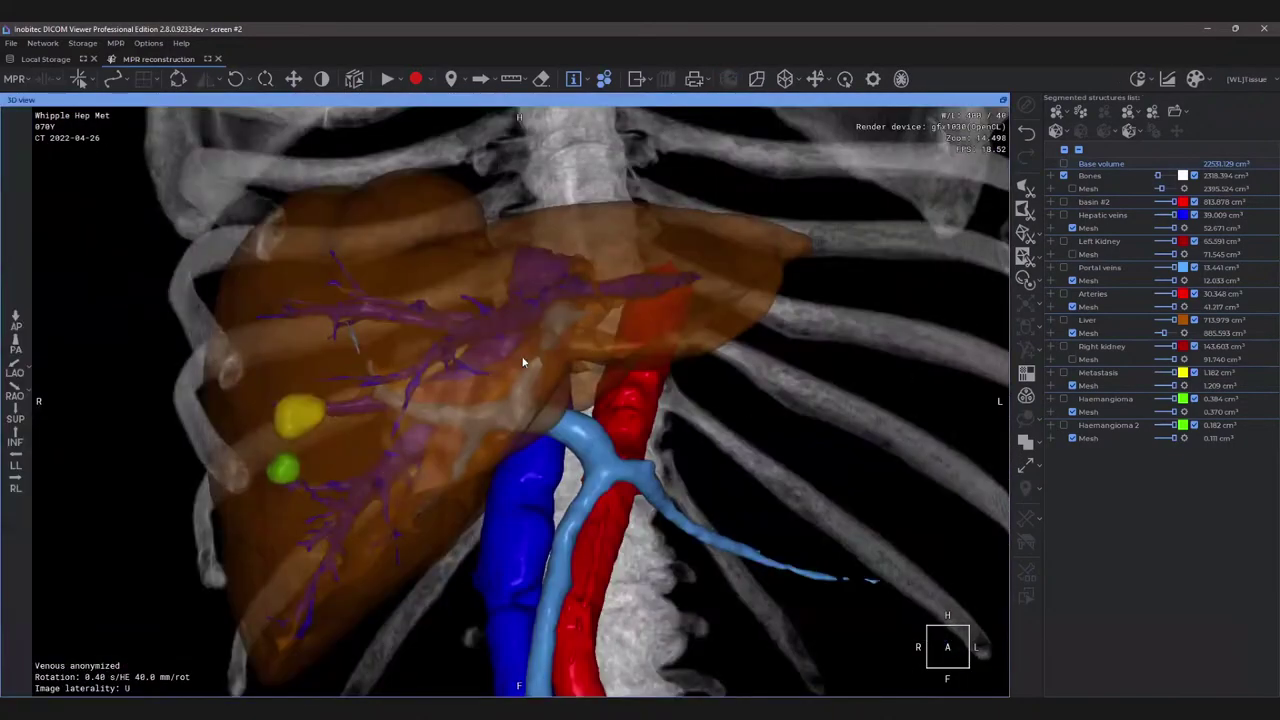
Zoom out to the whole liver and ribcage, then orbit the model to expose the green lesion.
left_click(265, 79)
left_click_drag(571, 234, 556, 365)
middle_click_drag(556, 365, 606, 249)
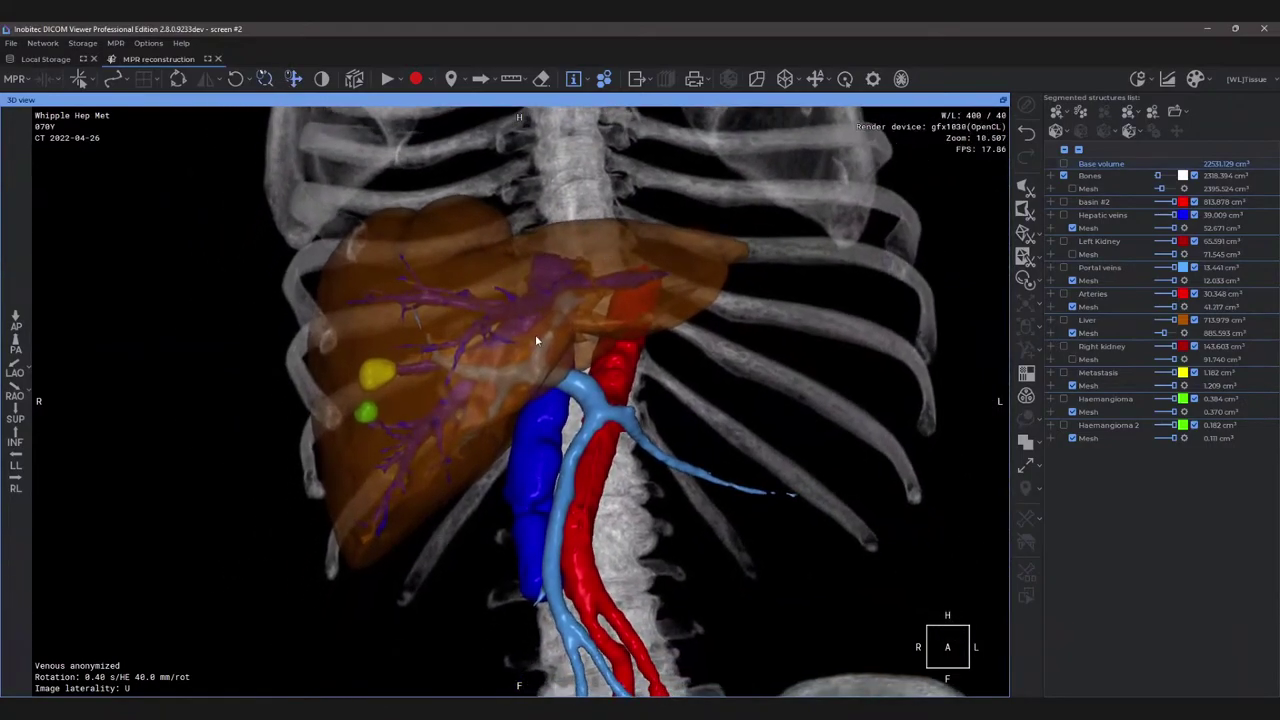
middle_click_drag(541, 333, 509, 326)
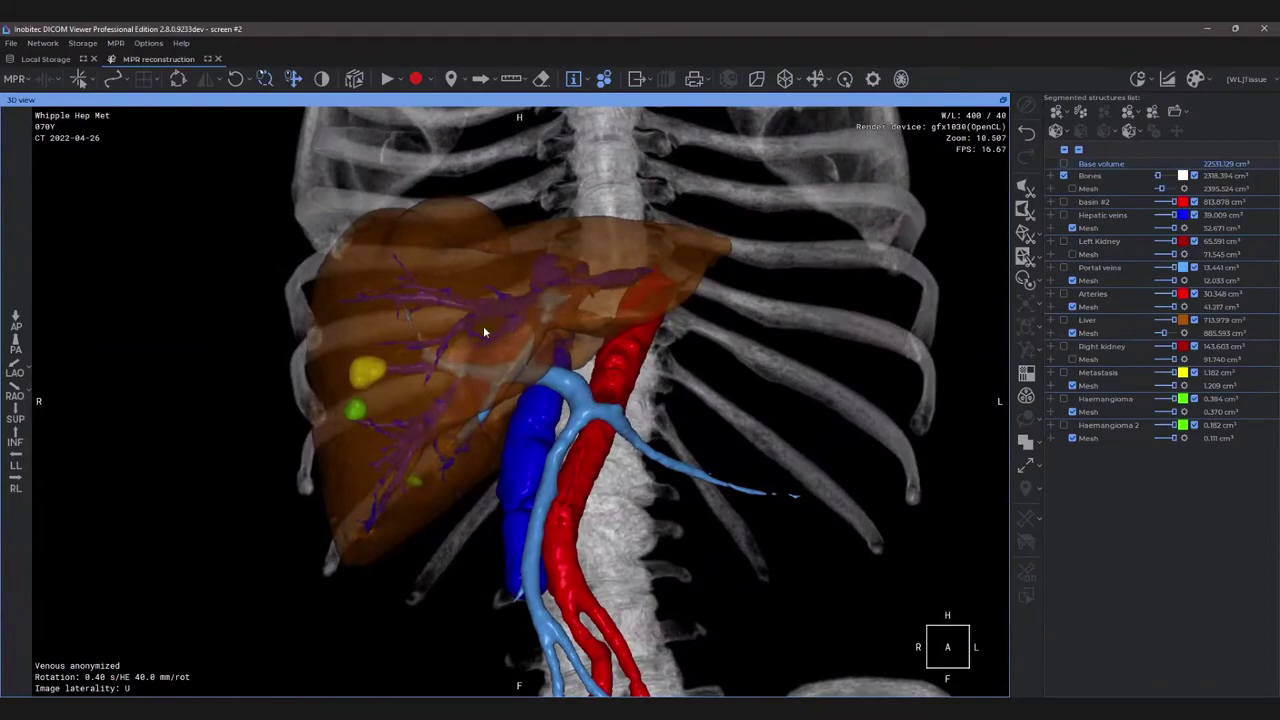
middle_click_drag(465, 333, 508, 343)
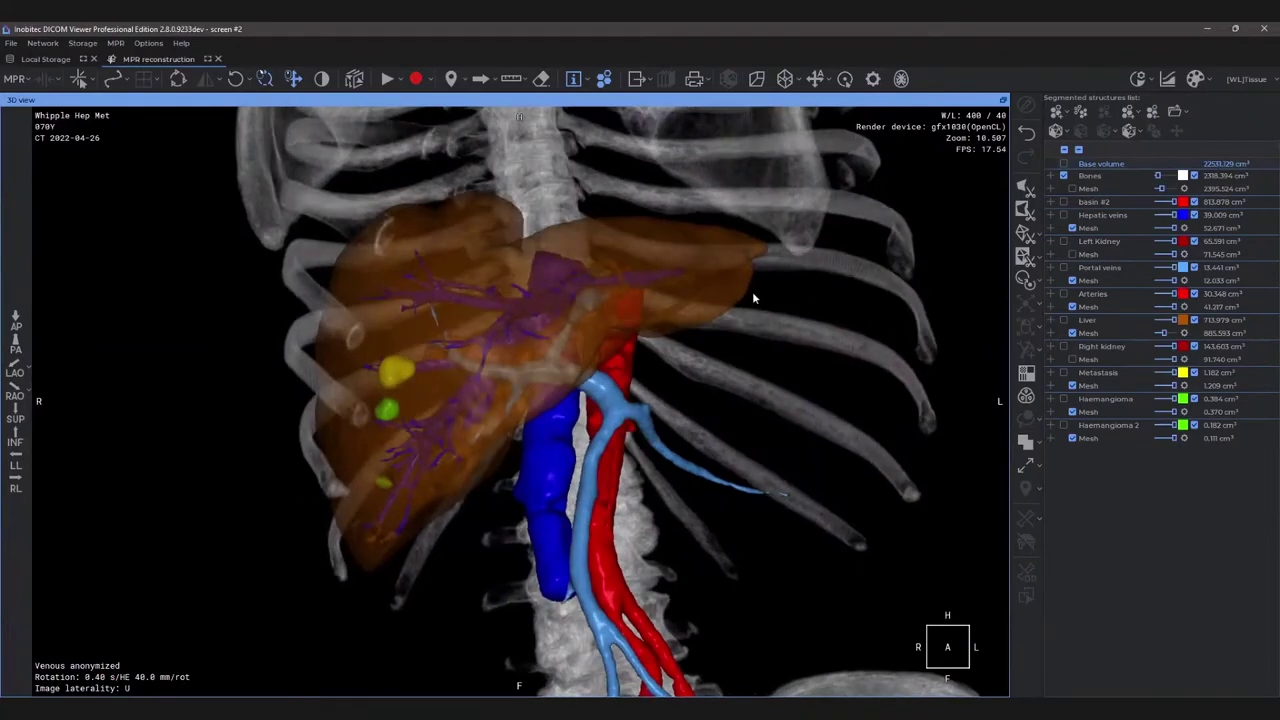
middle_click_drag(755, 298, 648, 358)
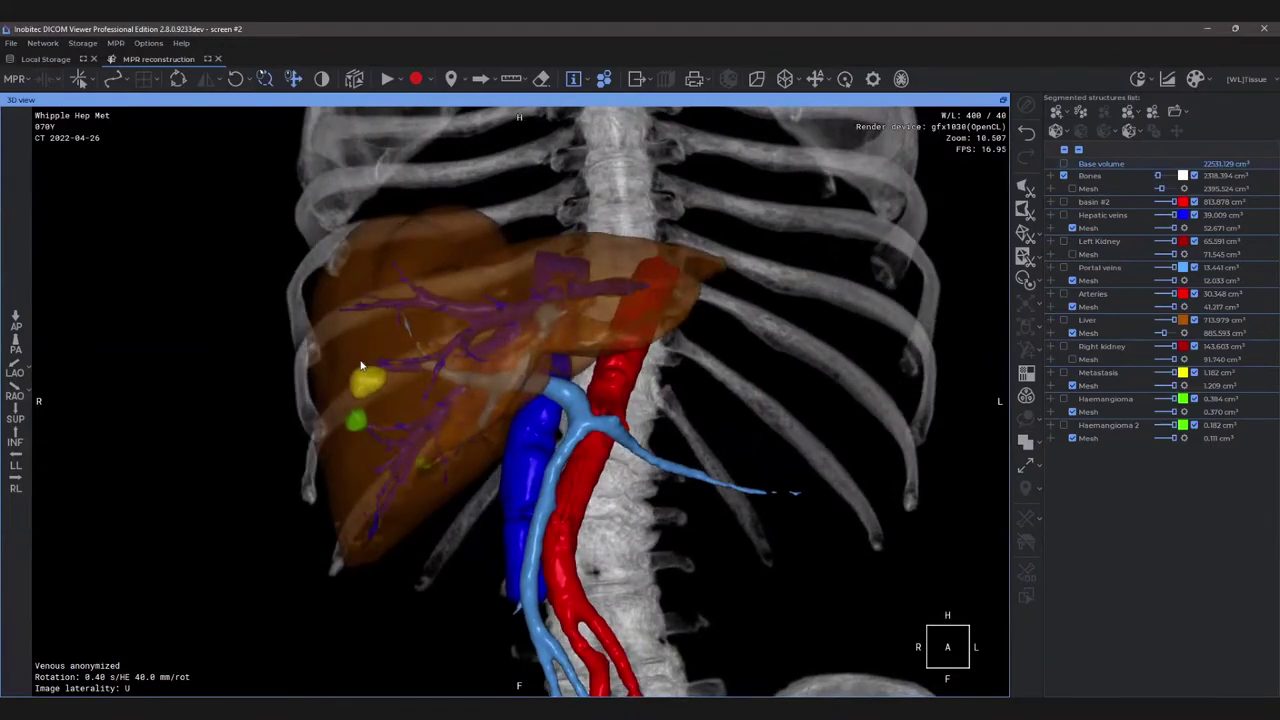
middle_click_drag(362, 366, 754, 293)
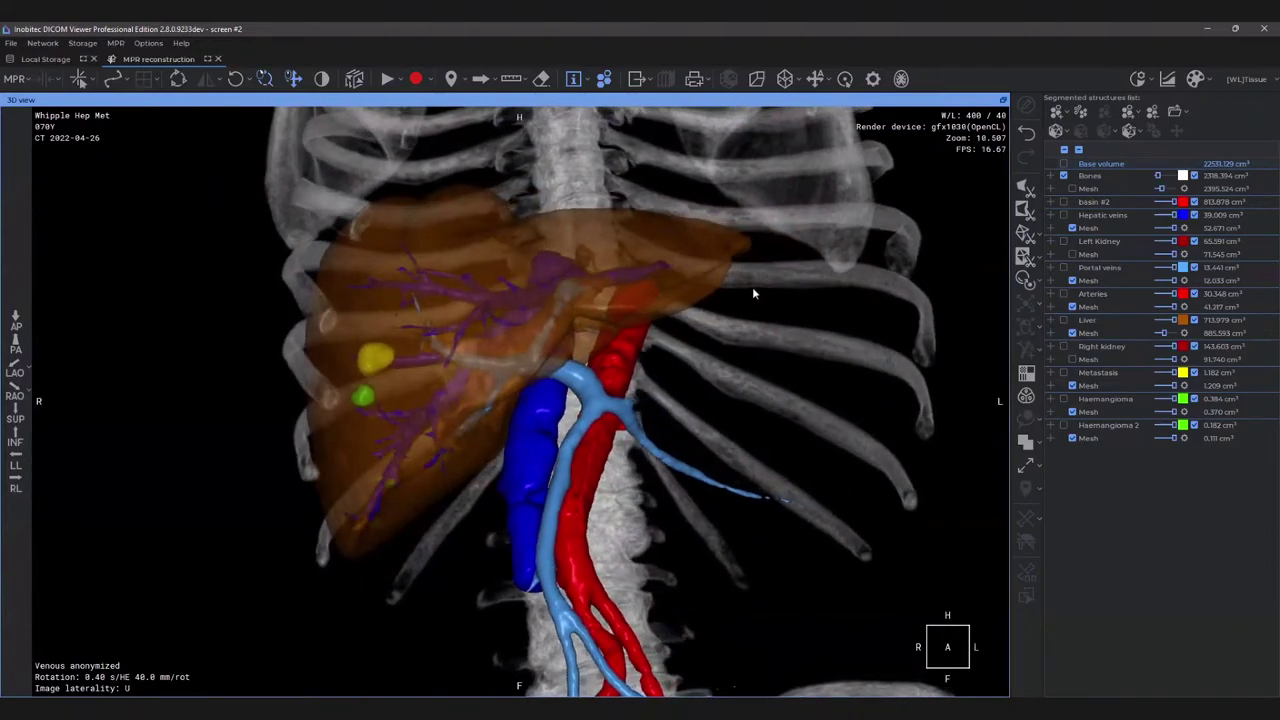
Hide the bones plus the hepatic vein, portal vein and artery meshes.
left_click(1064, 176)
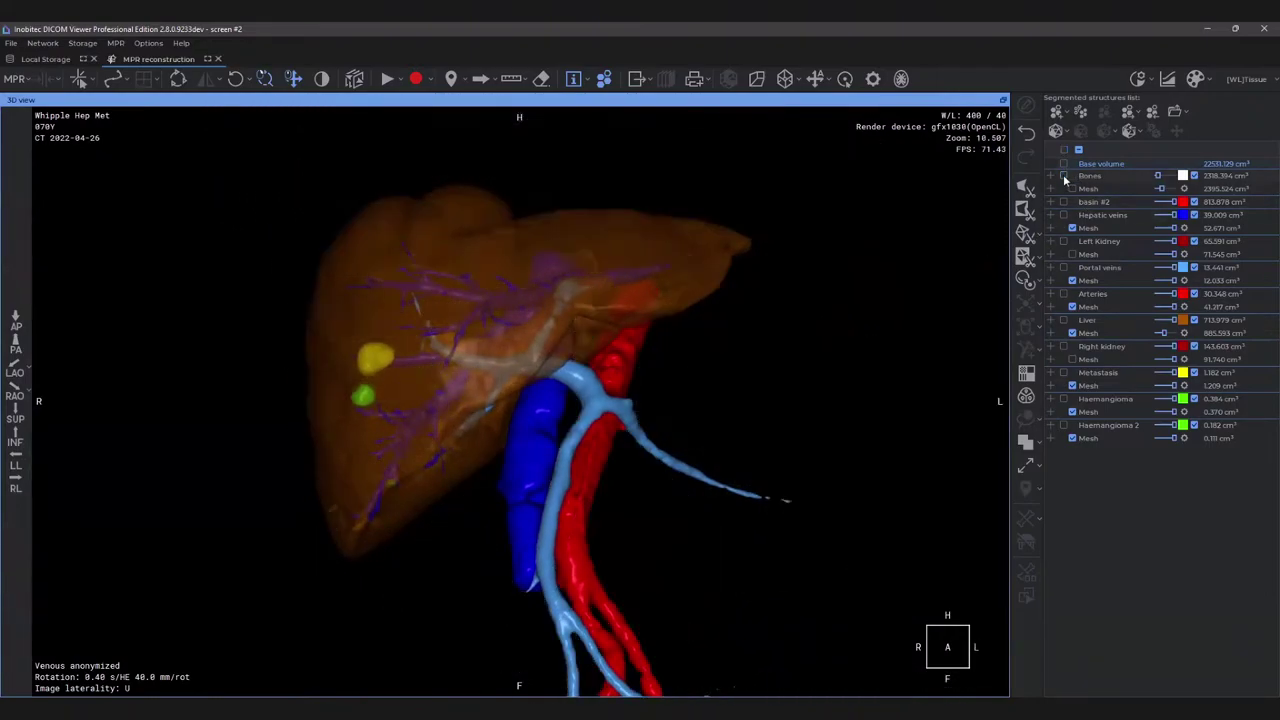
left_click(1072, 228)
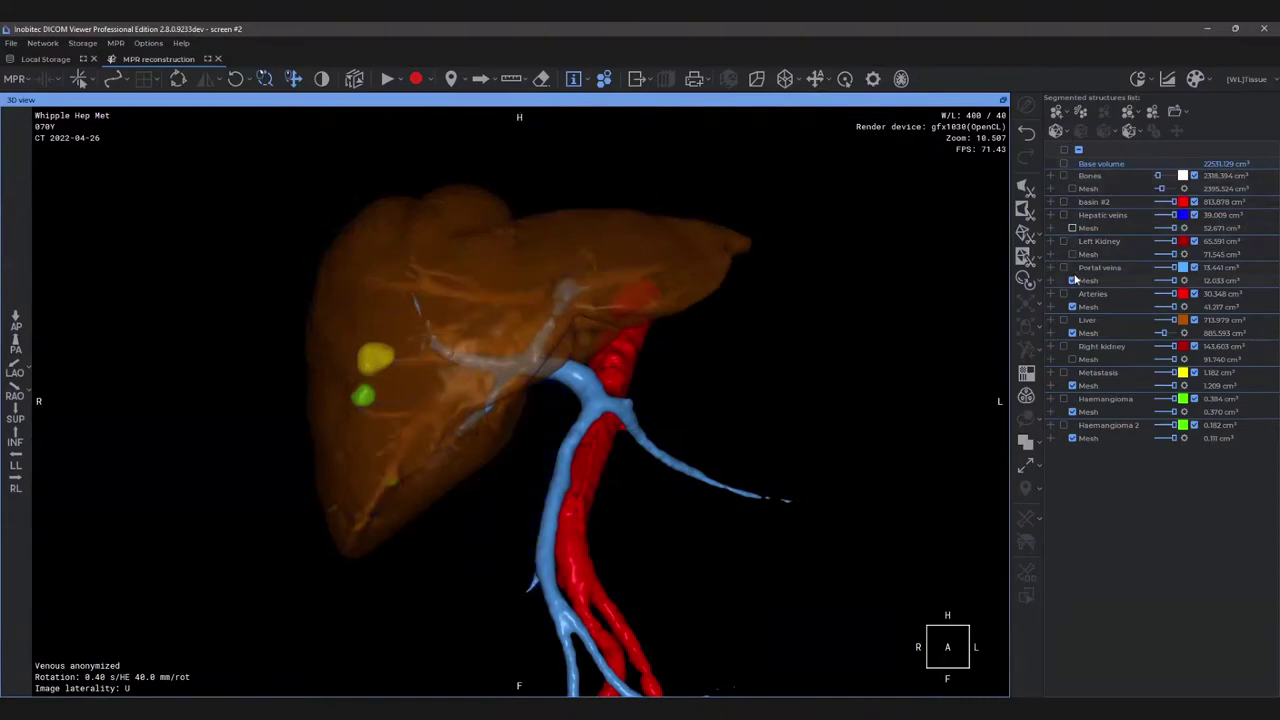
left_click(1073, 281)
left_click(1073, 281)
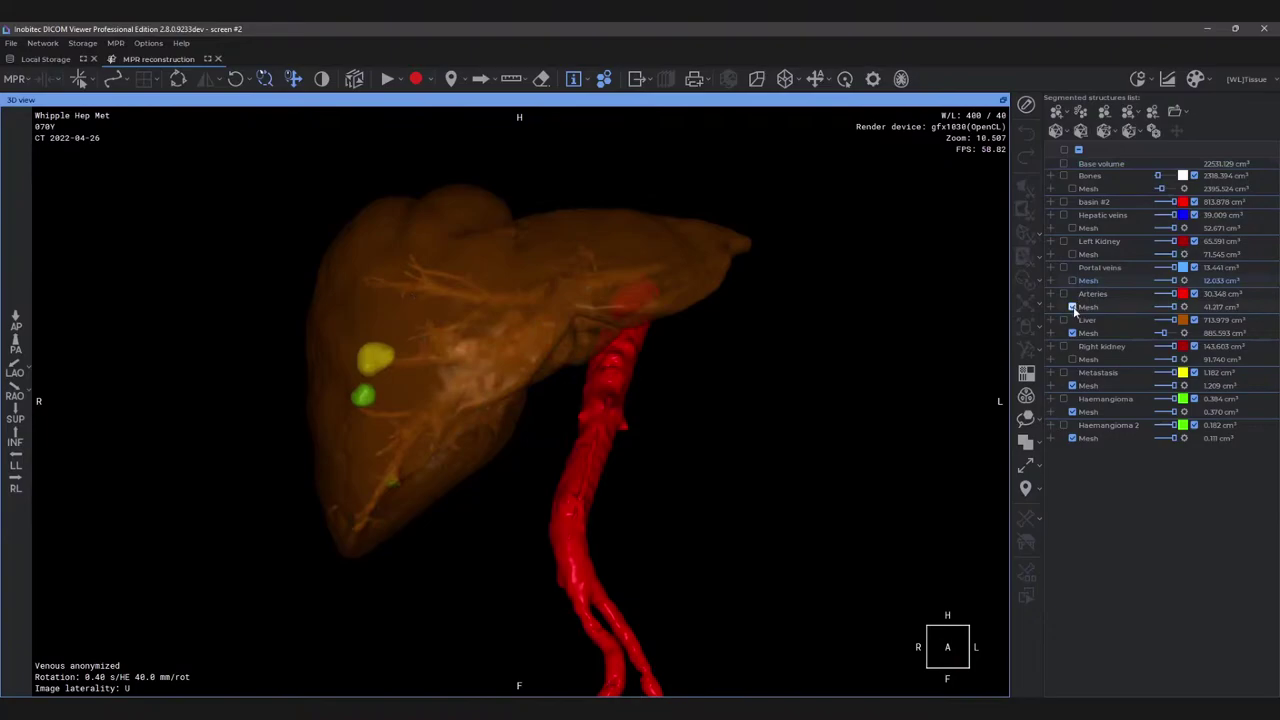
left_click(1072, 307)
Rotate the liver through side, back and front views to inspect the tumours.
left_click_drag(480, 341, 443, 340)
left_click_drag(665, 320, 443, 343)
left_click_drag(706, 349, 629, 362)
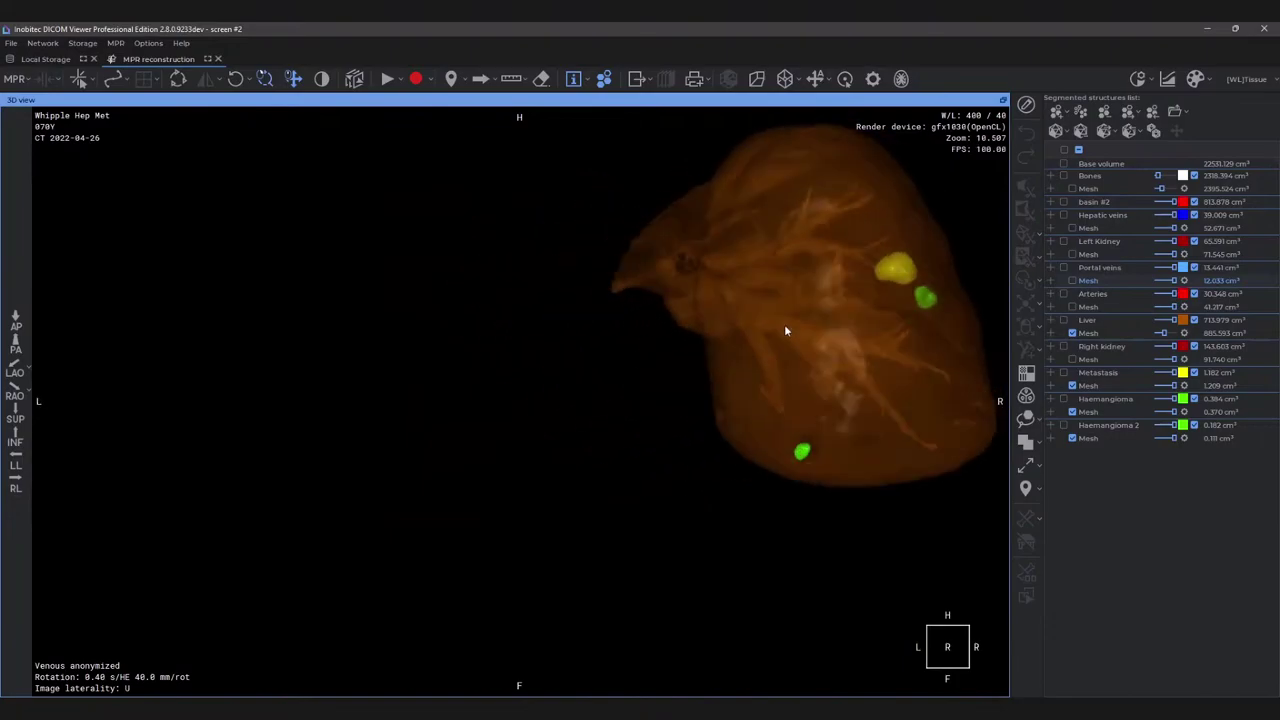
left_click_drag(789, 329, 594, 354)
left_click_drag(718, 290, 677, 289)
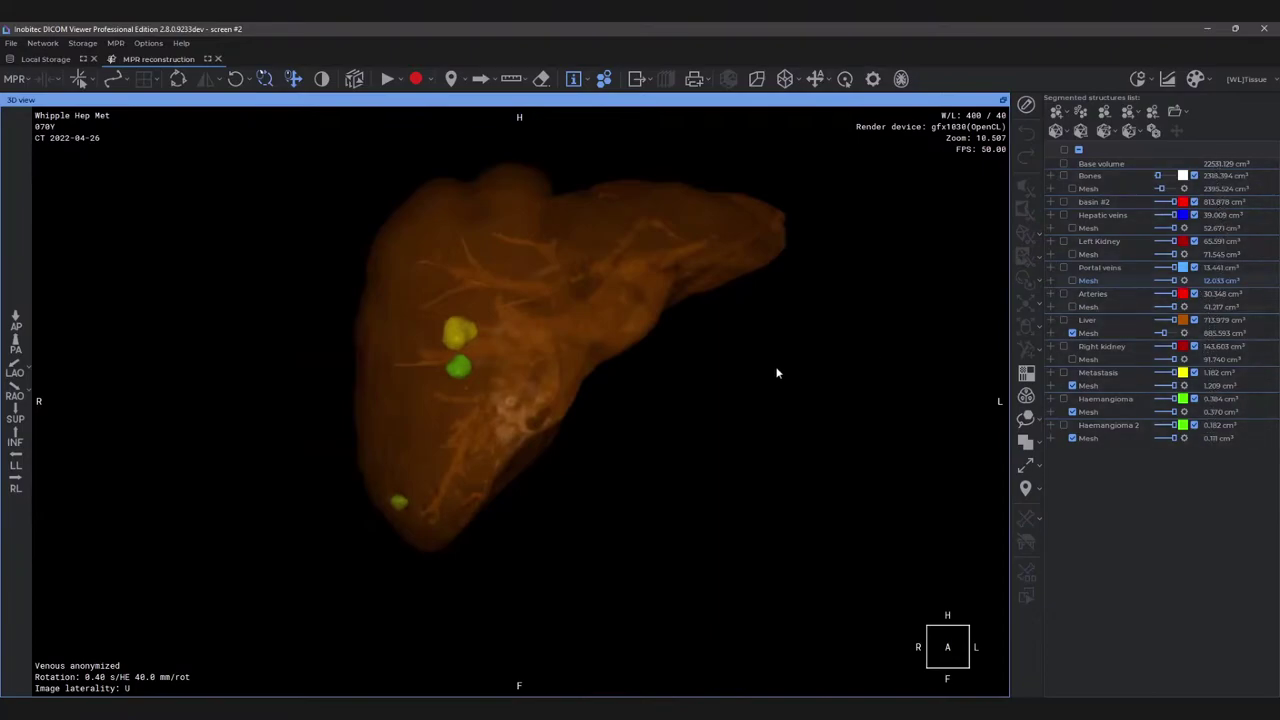
left_click_drag(619, 296, 789, 323)
left_click_drag(659, 336, 525, 355)
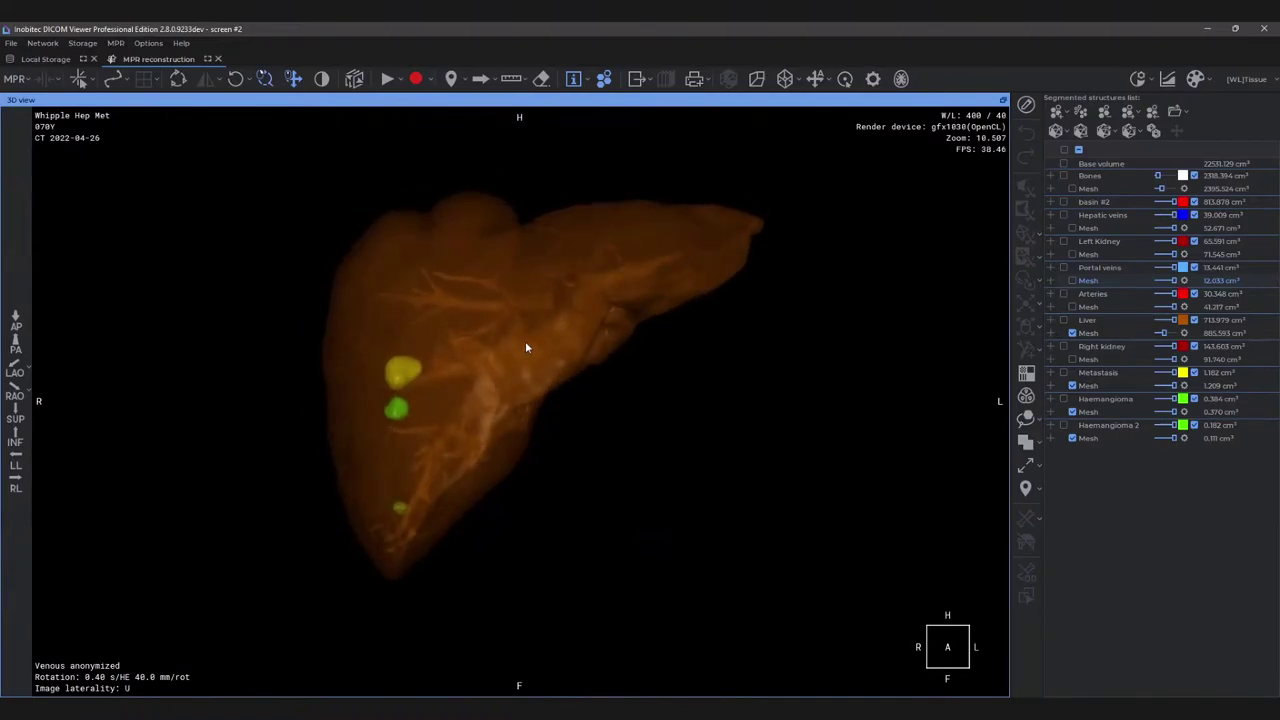
left_click_drag(523, 337, 557, 363)
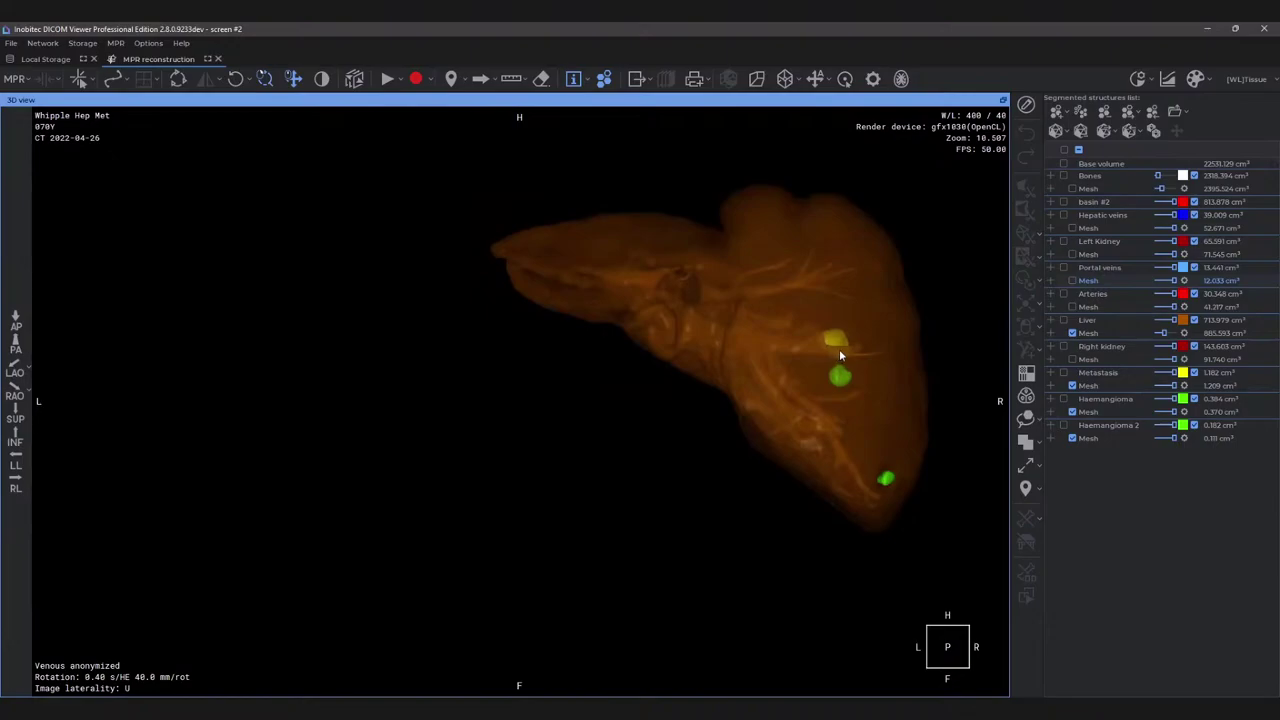
left_click_drag(840, 355, 467, 368)
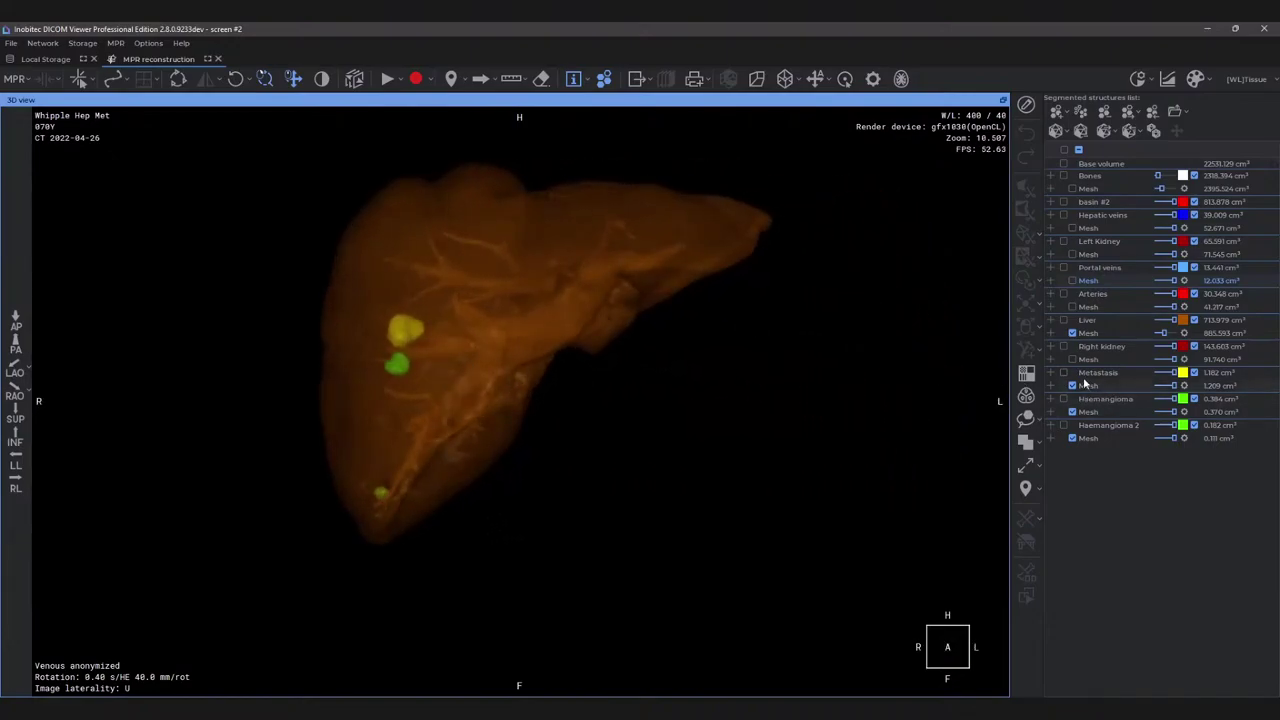
Hide the liver mesh, show portal and hepatic vein trees, zoom in, and render portal veins as mesh.
left_click(1072, 333)
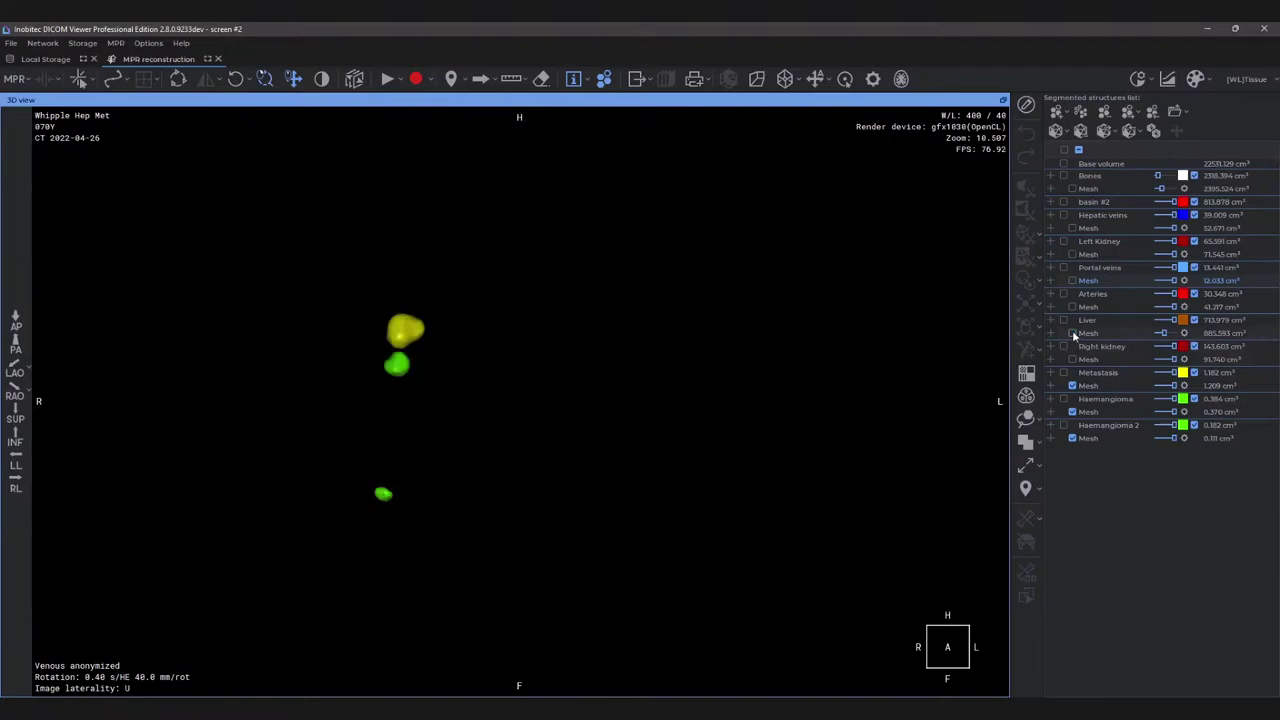
left_click(1064, 267)
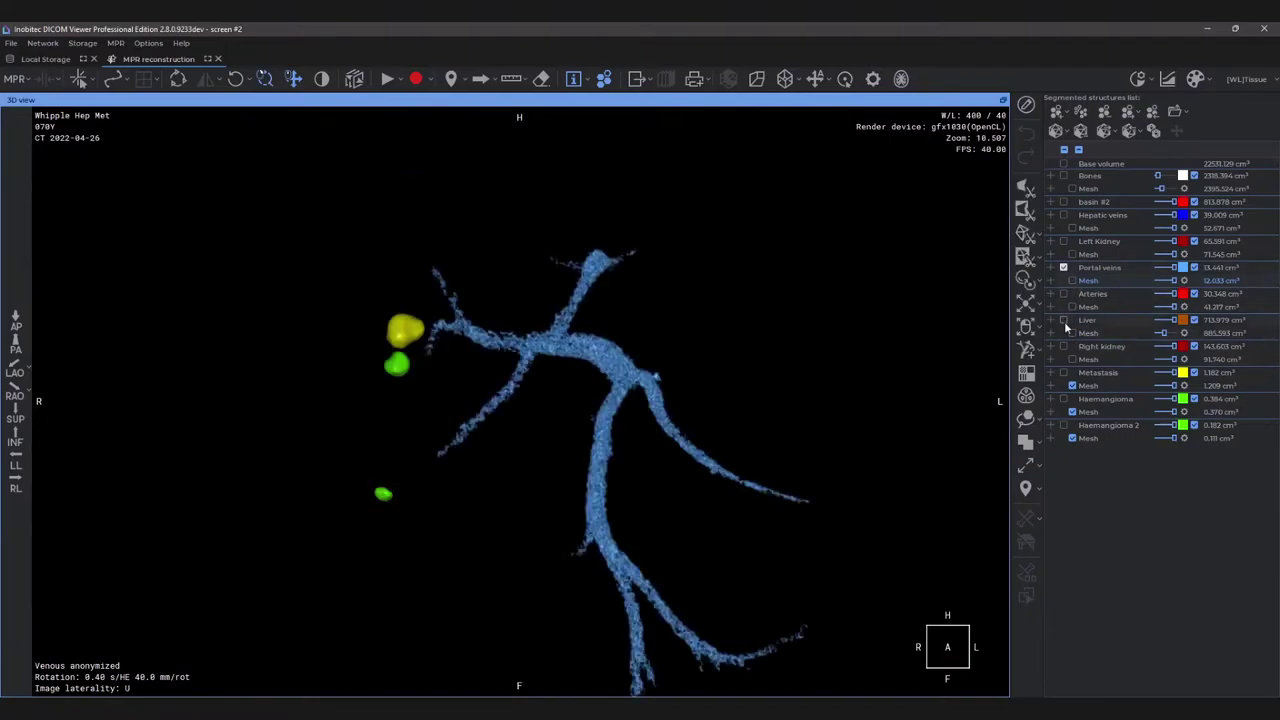
left_click(1064, 214)
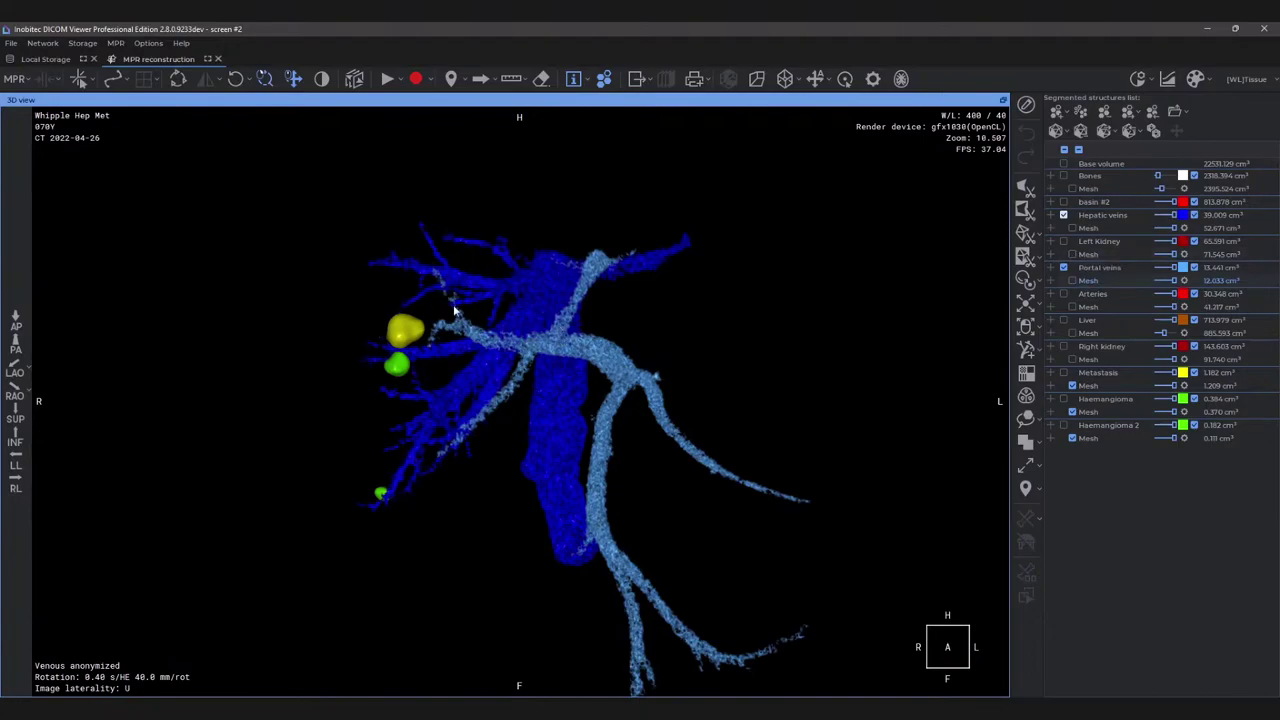
scroll(556, 385, "up", 2)
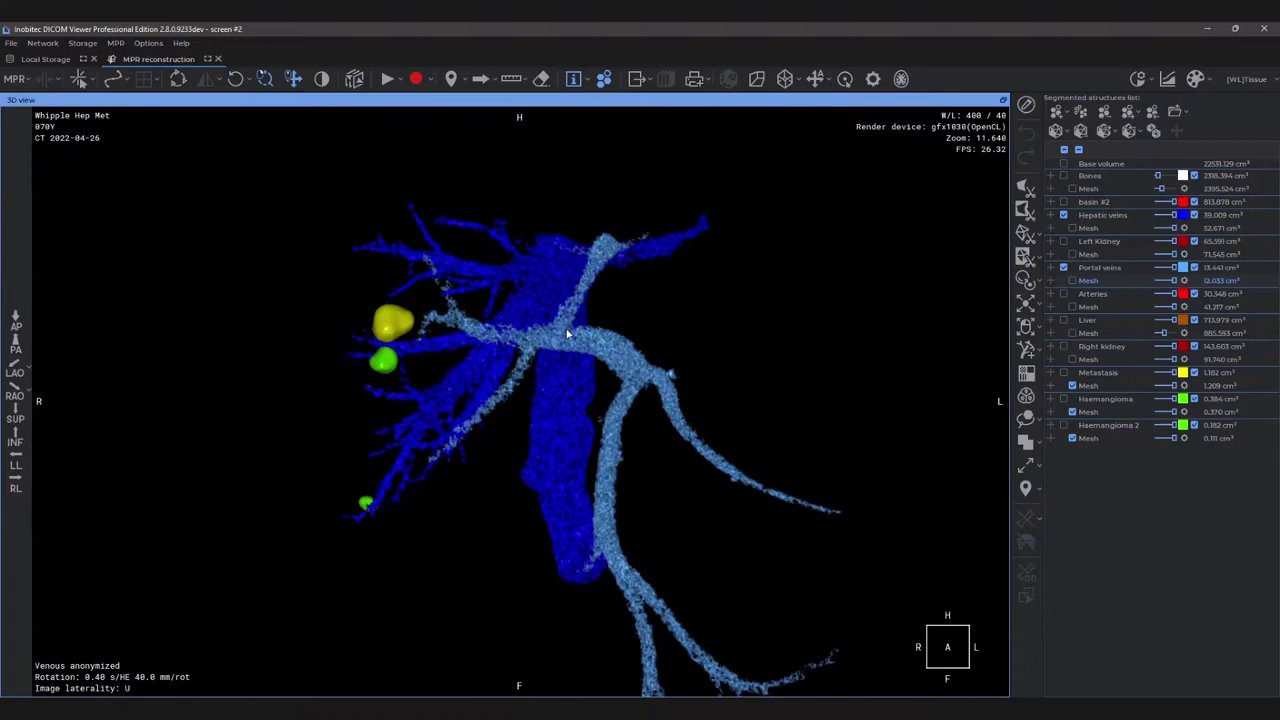
left_click(1073, 281)
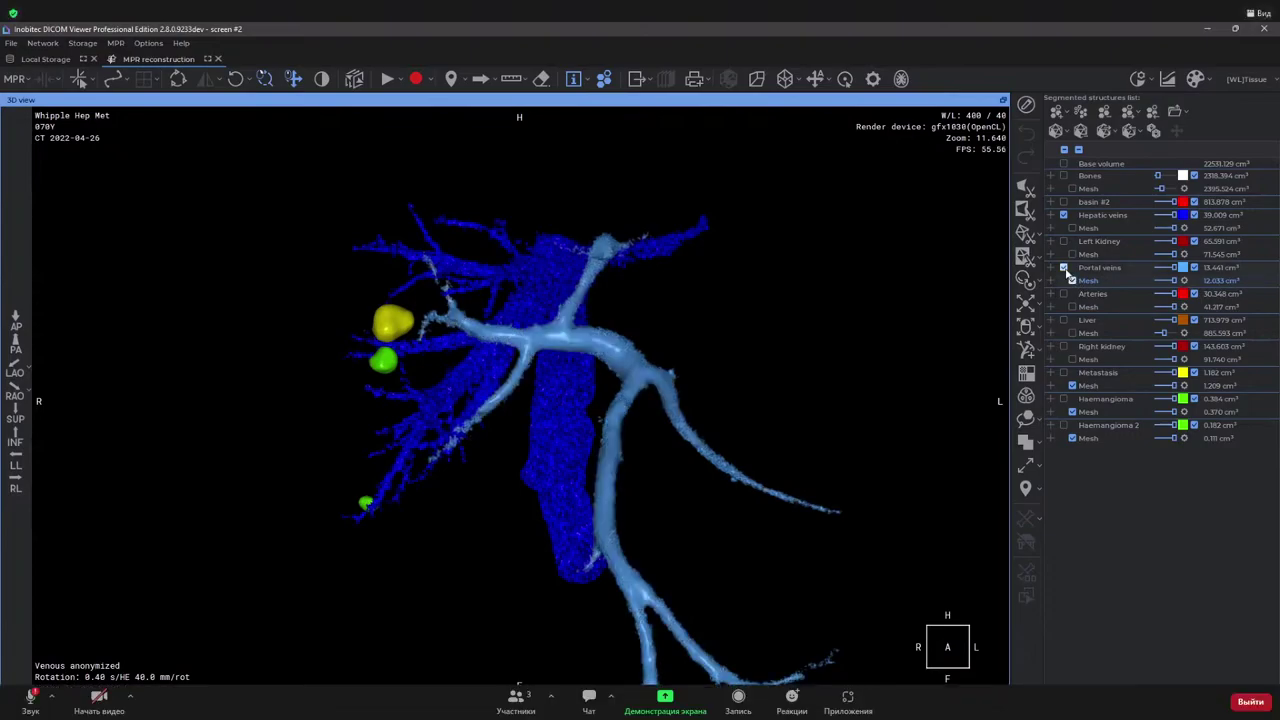
Swap the grainy hepatic veins for a smooth mesh, then rotate and zoom around the vessels.
left_click(1064, 215)
left_click(1072, 228)
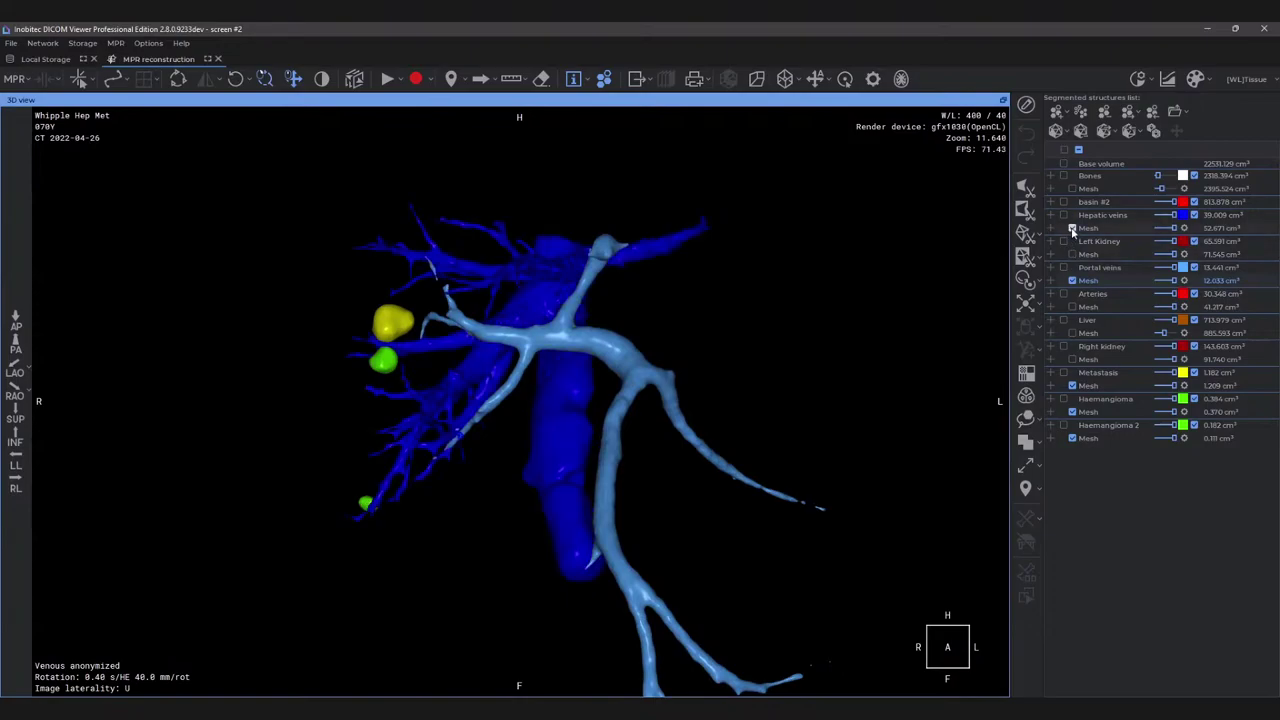
left_click_drag(684, 317, 903, 323)
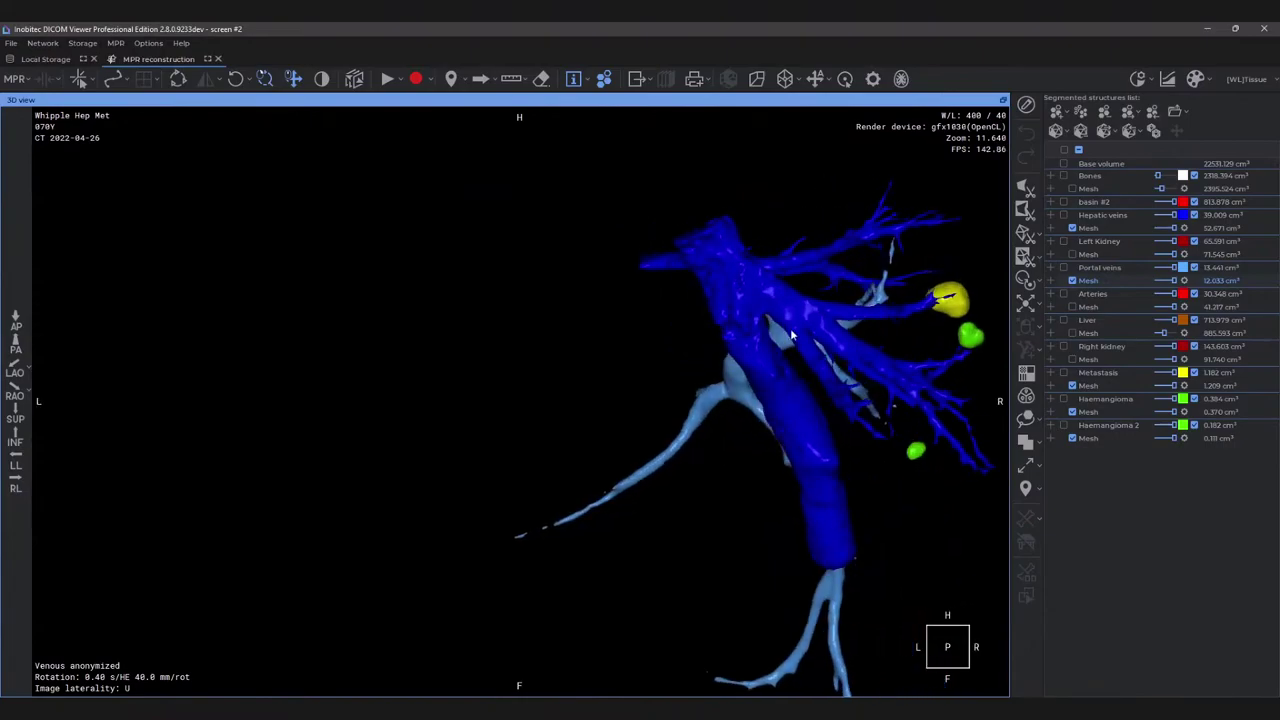
left_click_drag(790, 335, 487, 340)
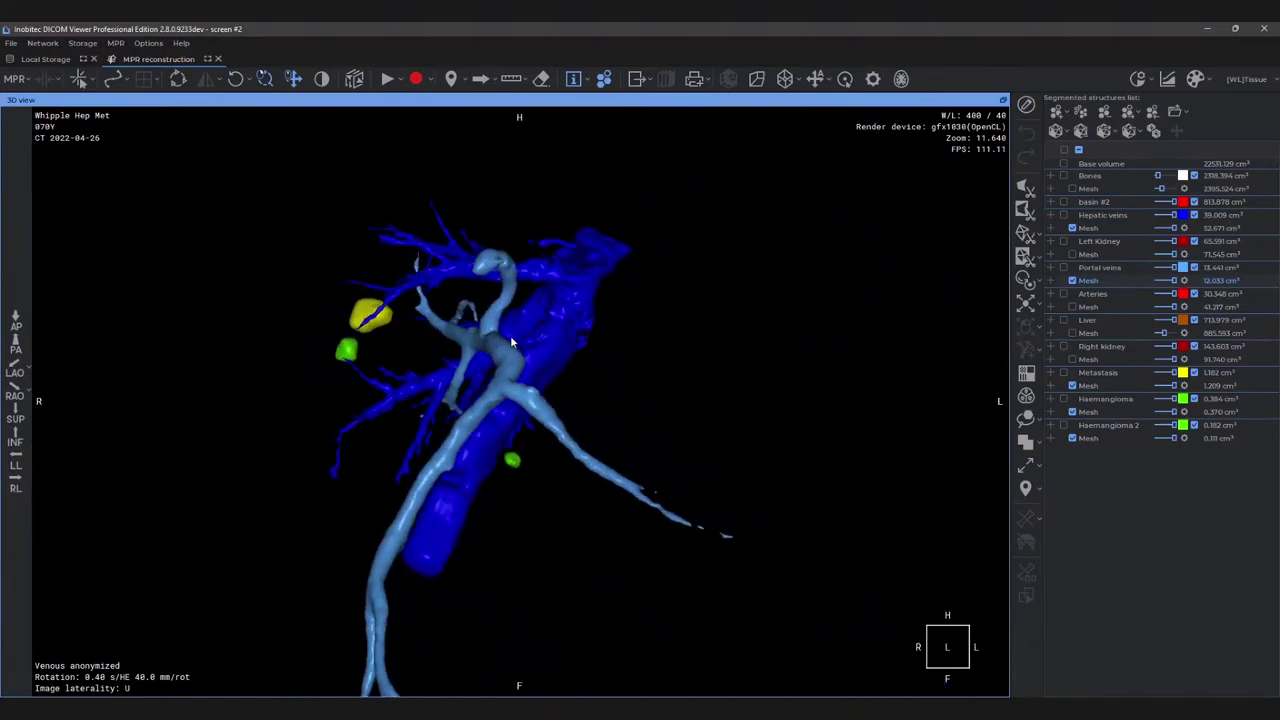
left_click_drag(518, 343, 604, 343)
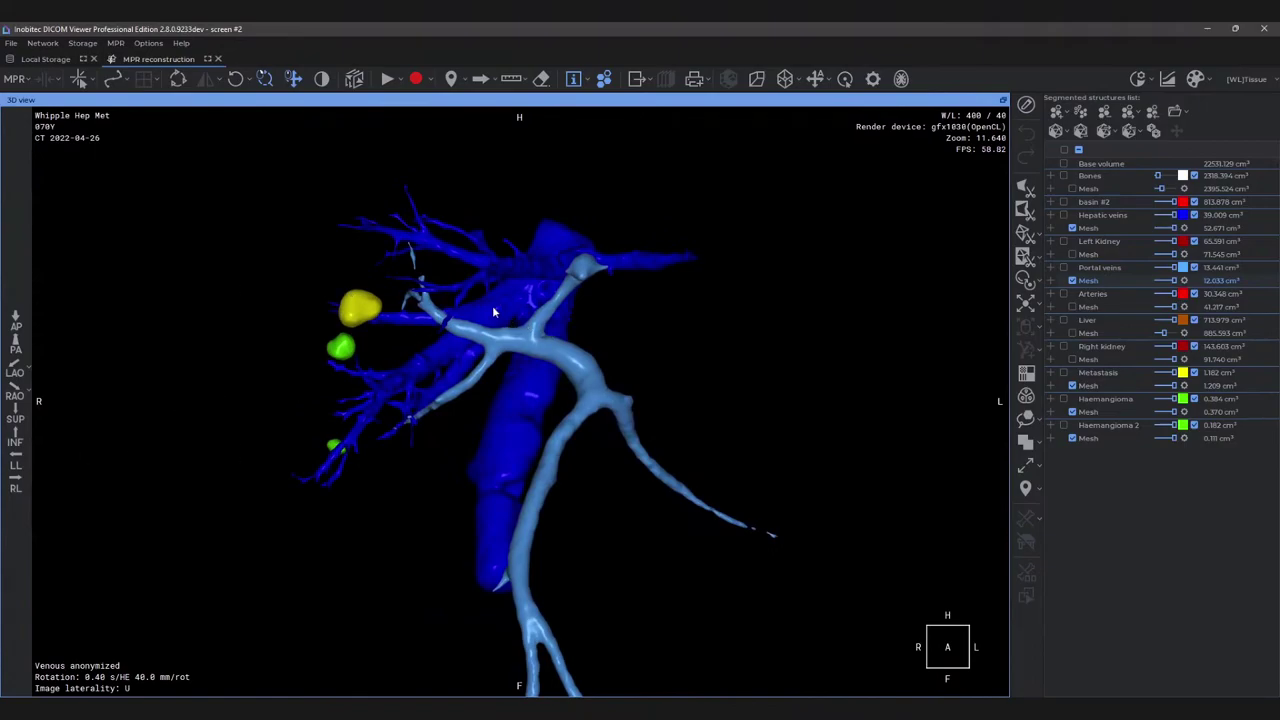
scroll(492, 313, "up", 1)
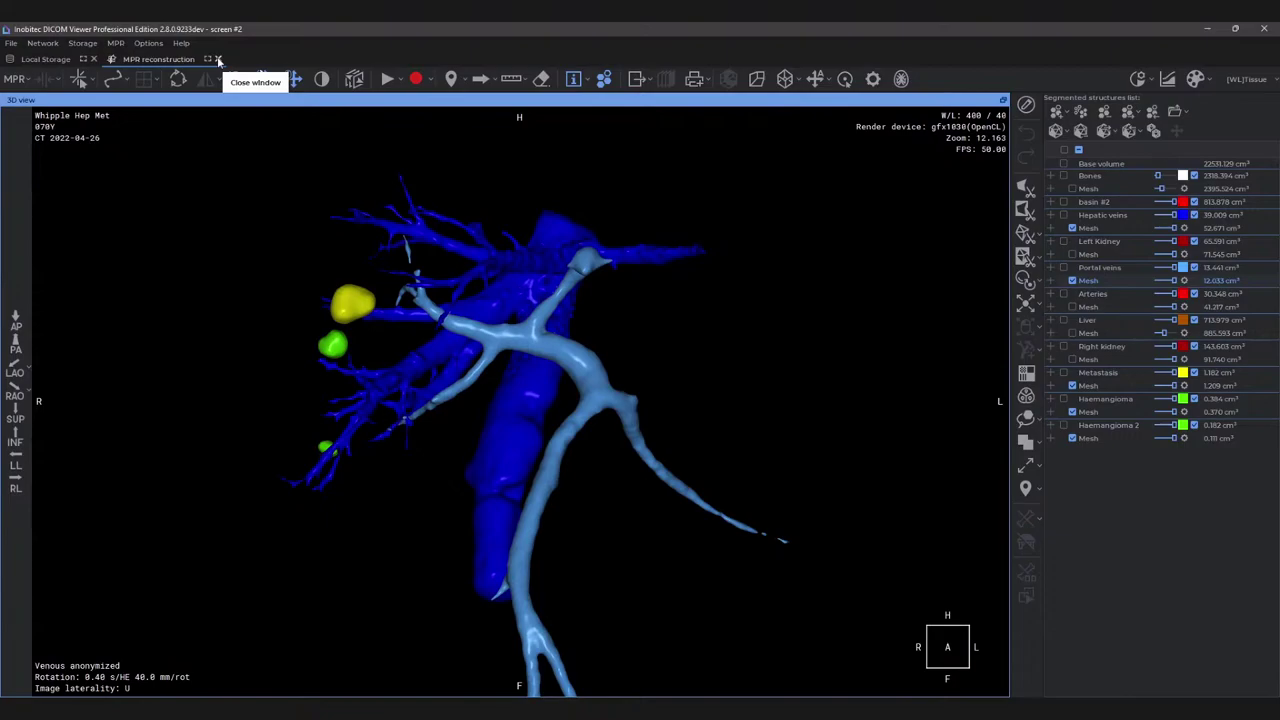
Close the MPR tab and select the Venous series of the 2022-05-20 Bile Duct study.
left_click(218, 60)
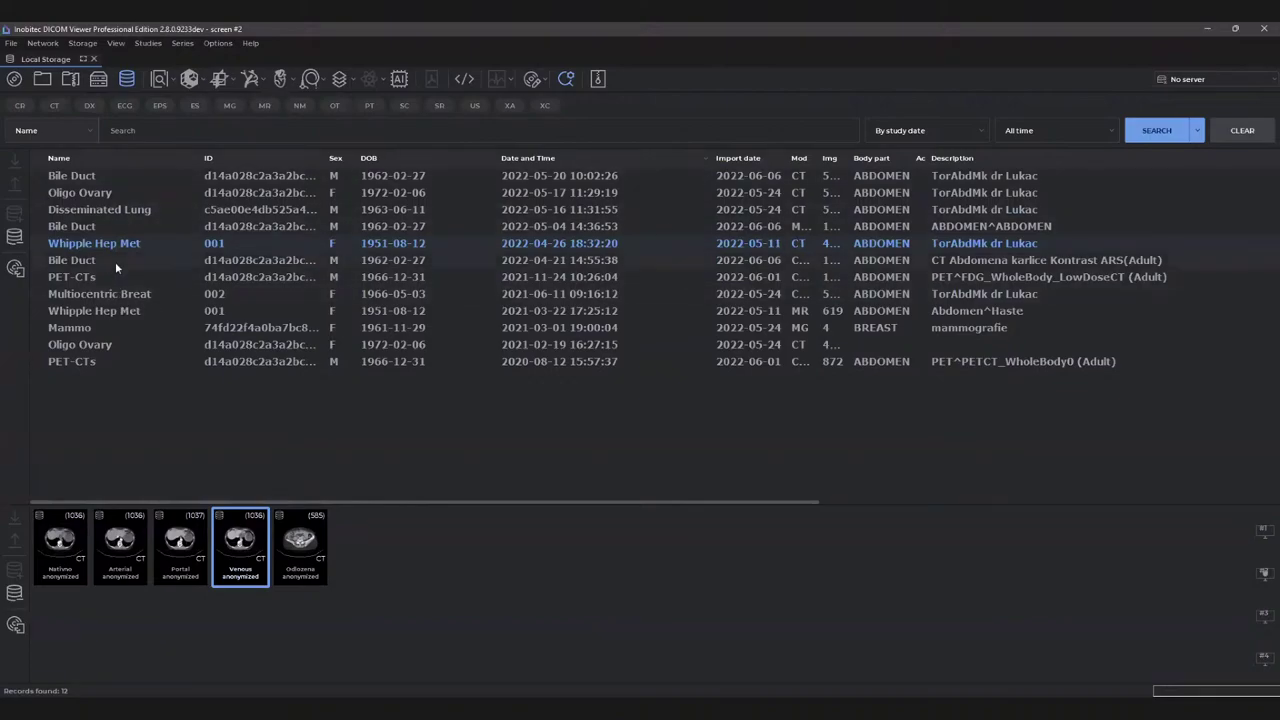
left_click(95, 176)
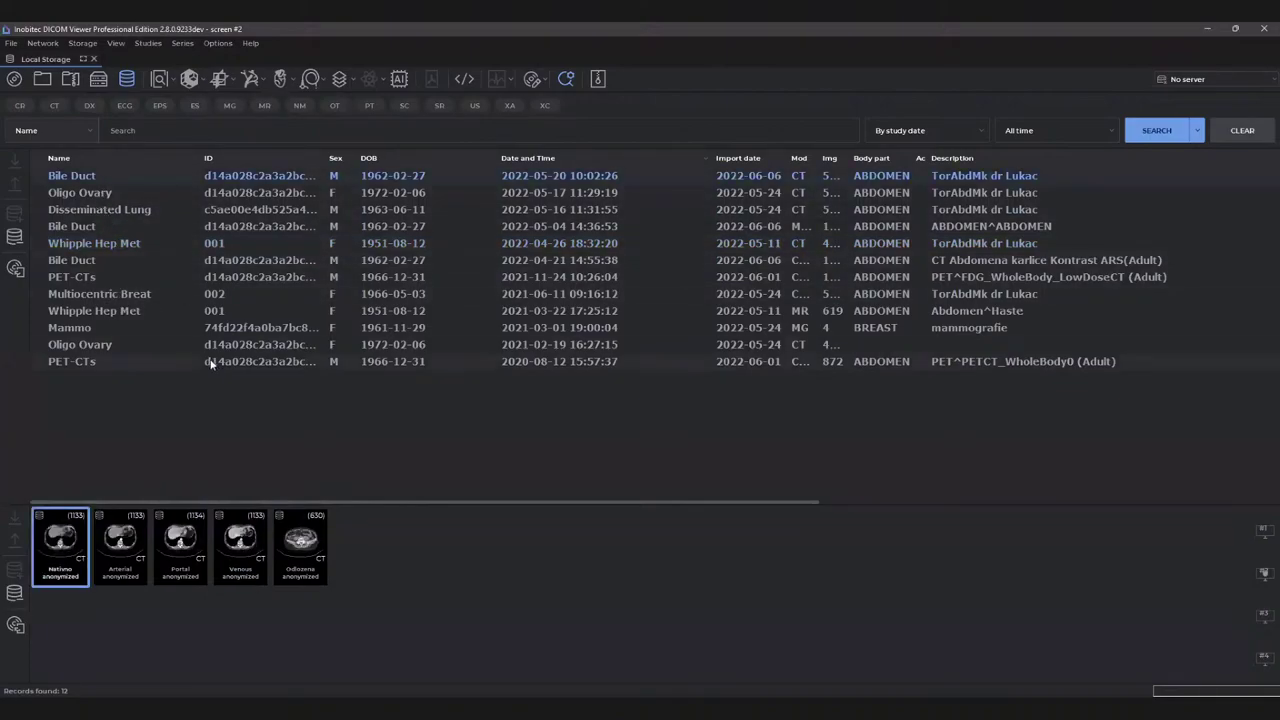
left_click(231, 567)
right_click(240, 564)
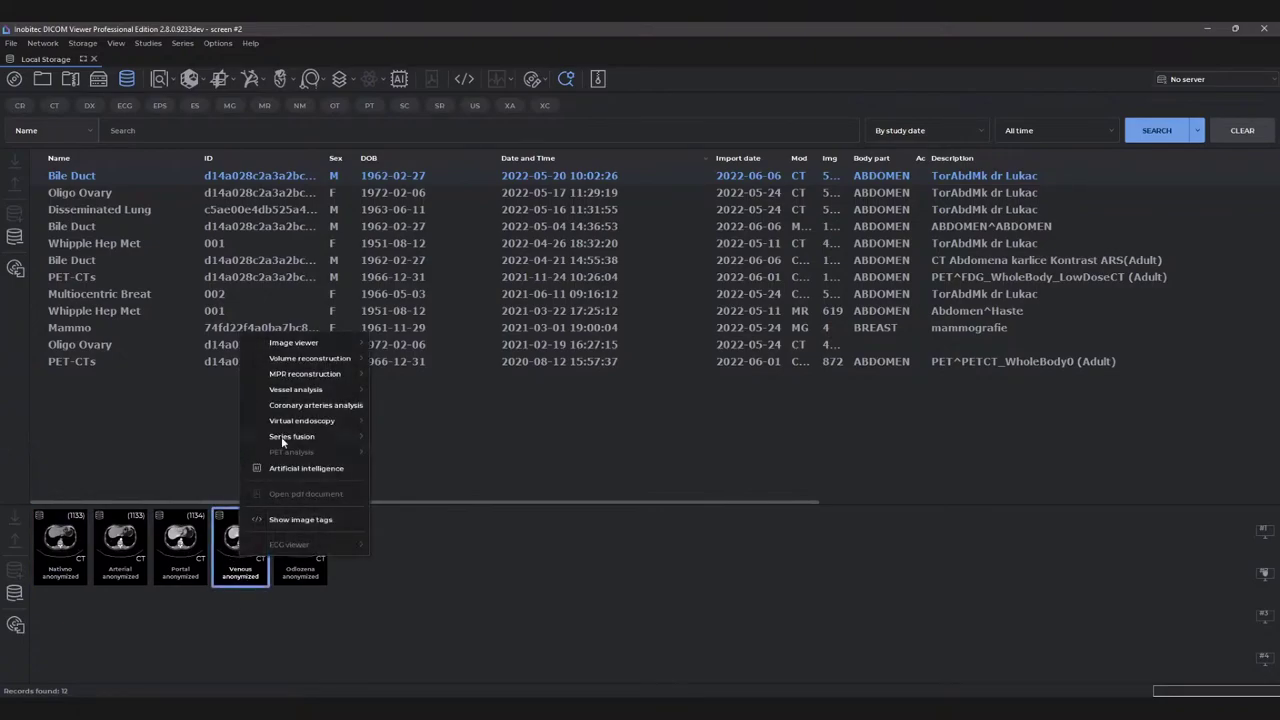
Open the Venous series in Series fusion on monitor 2.
mouse_move(303, 374)
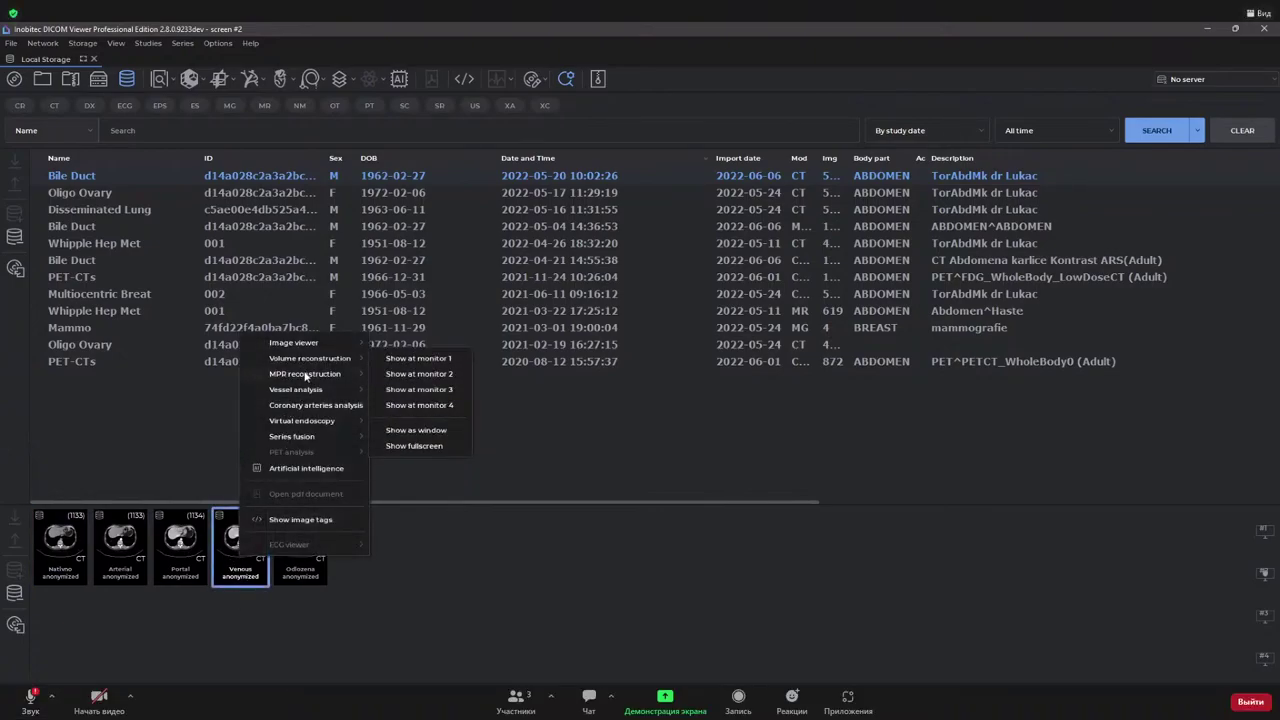
mouse_move(306, 440)
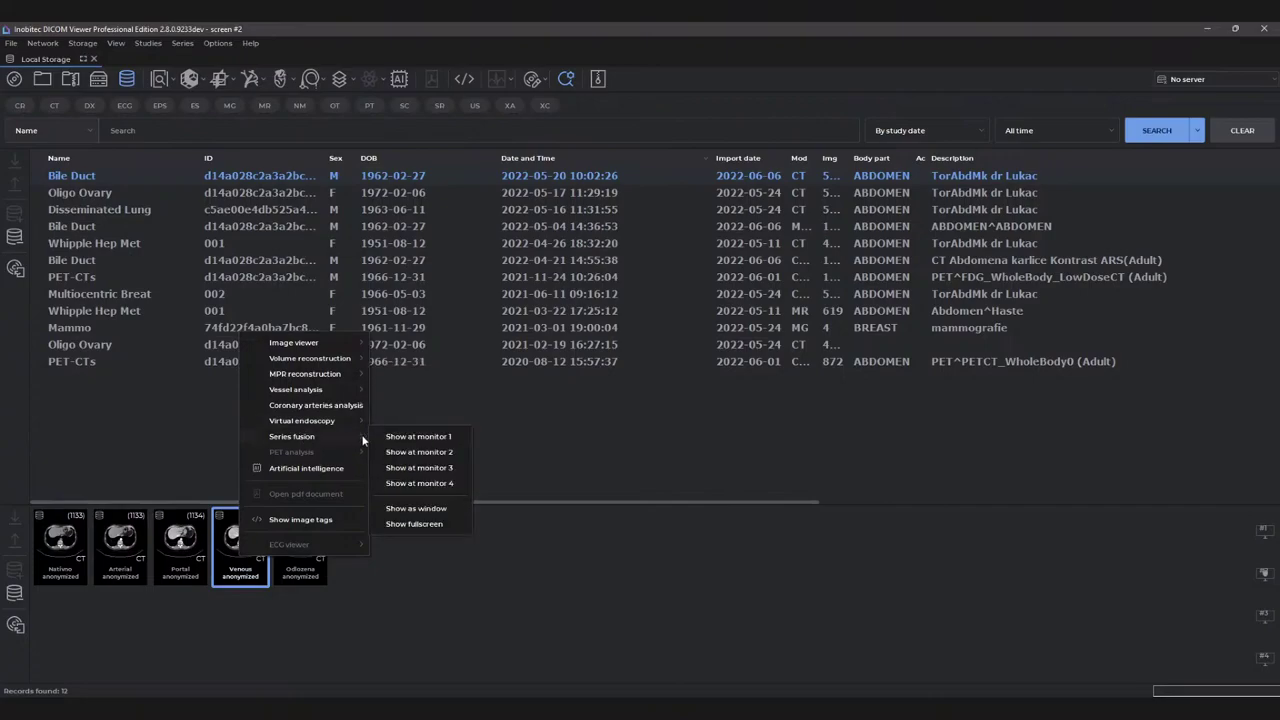
left_click(418, 453)
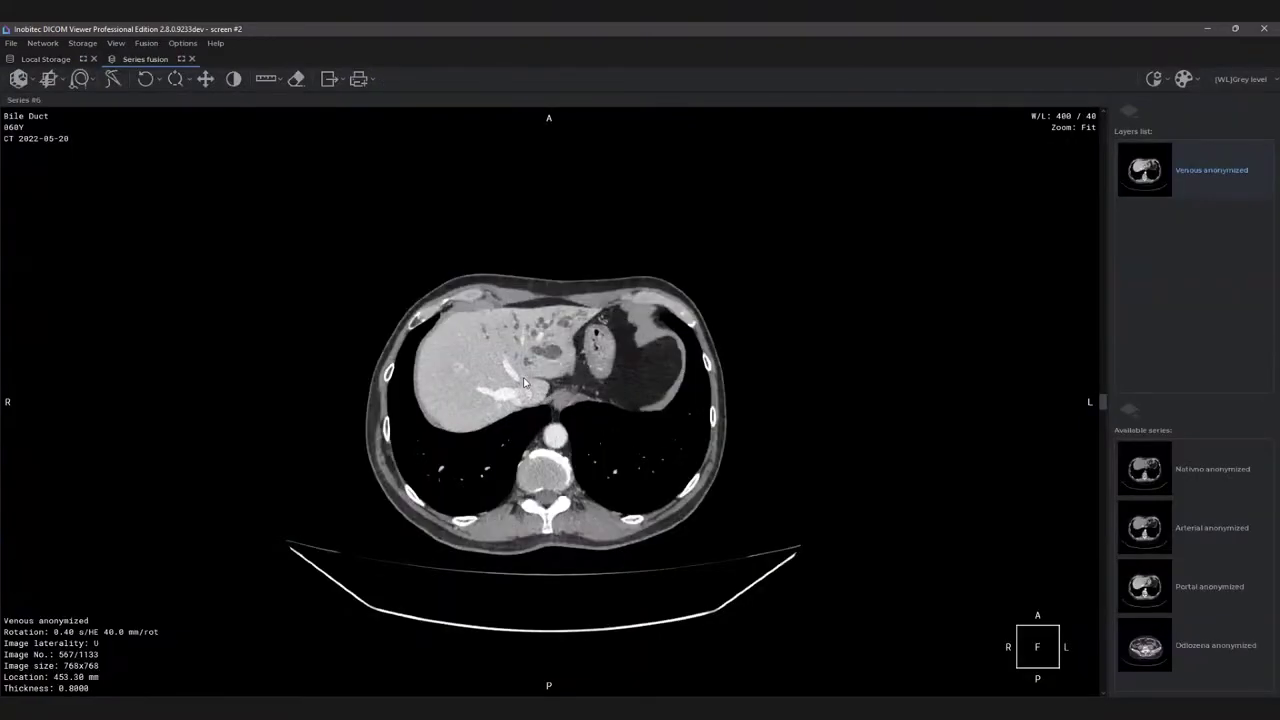
Set the window level to 401/14 and page through the slices to image 589.
left_click_drag(572, 366, 574, 344)
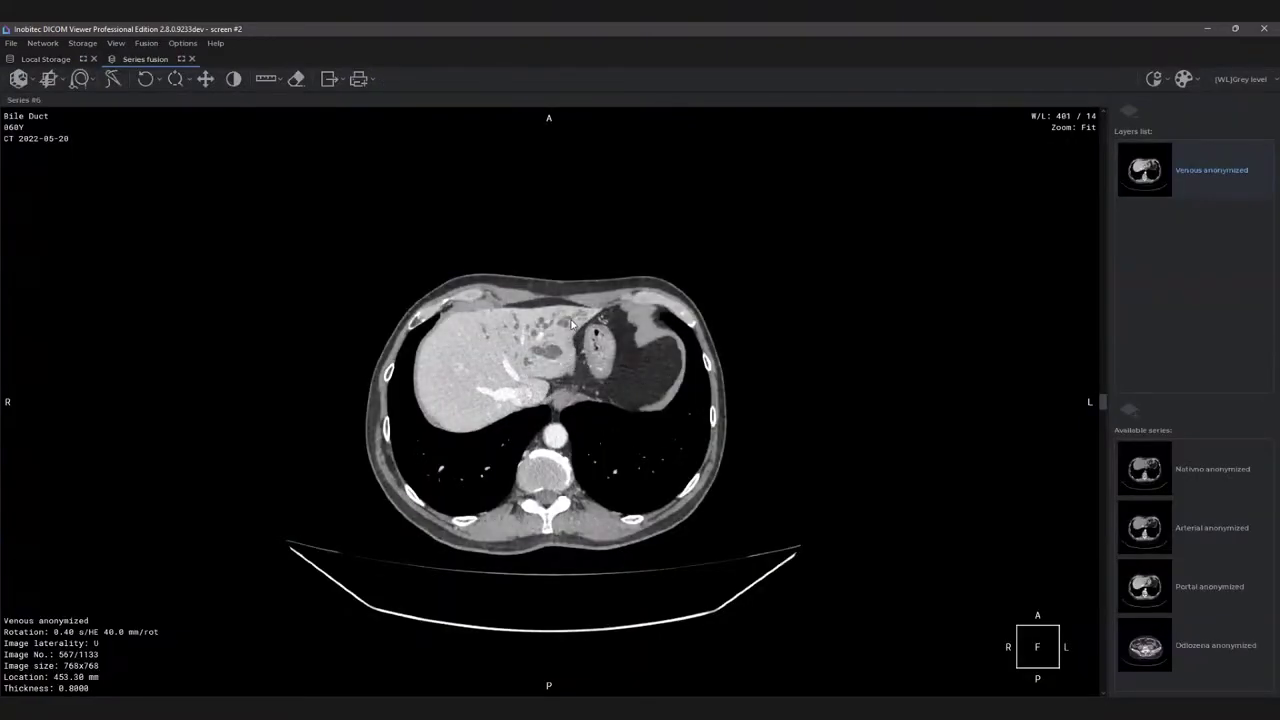
scroll(574, 344, "down", 6)
scroll(574, 344, "up", 10)
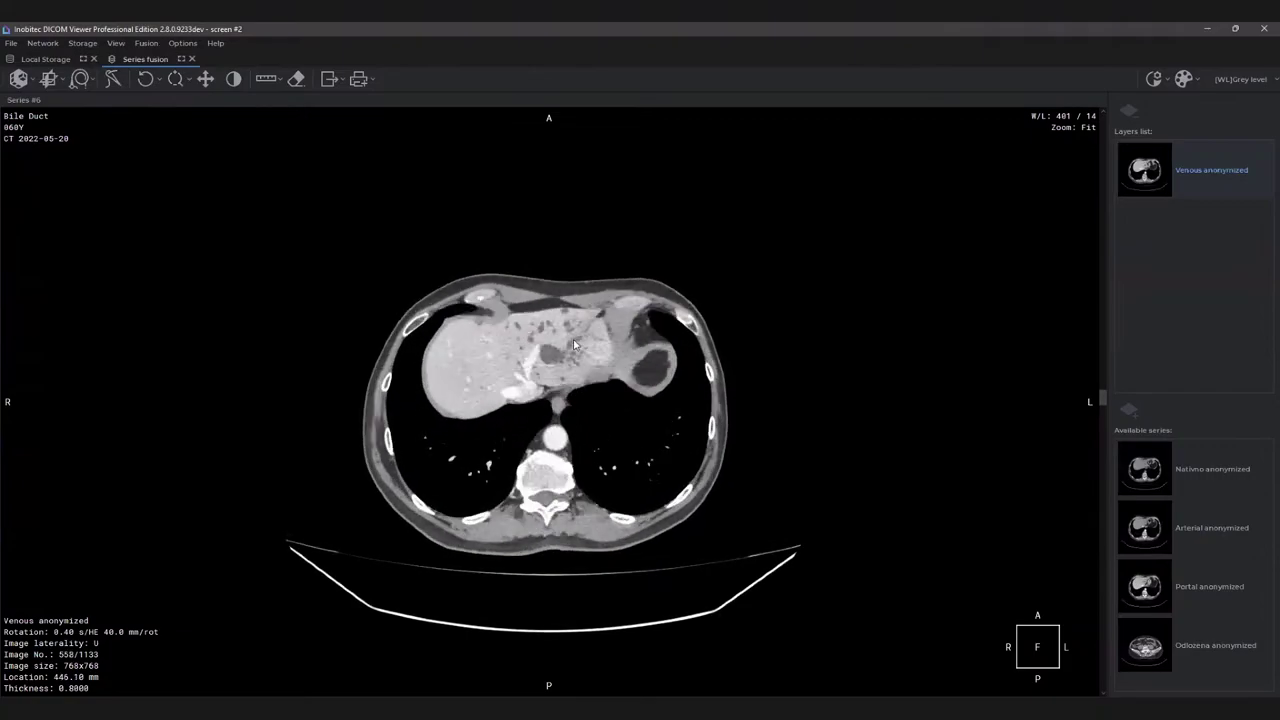
scroll(574, 344, "down", 20)
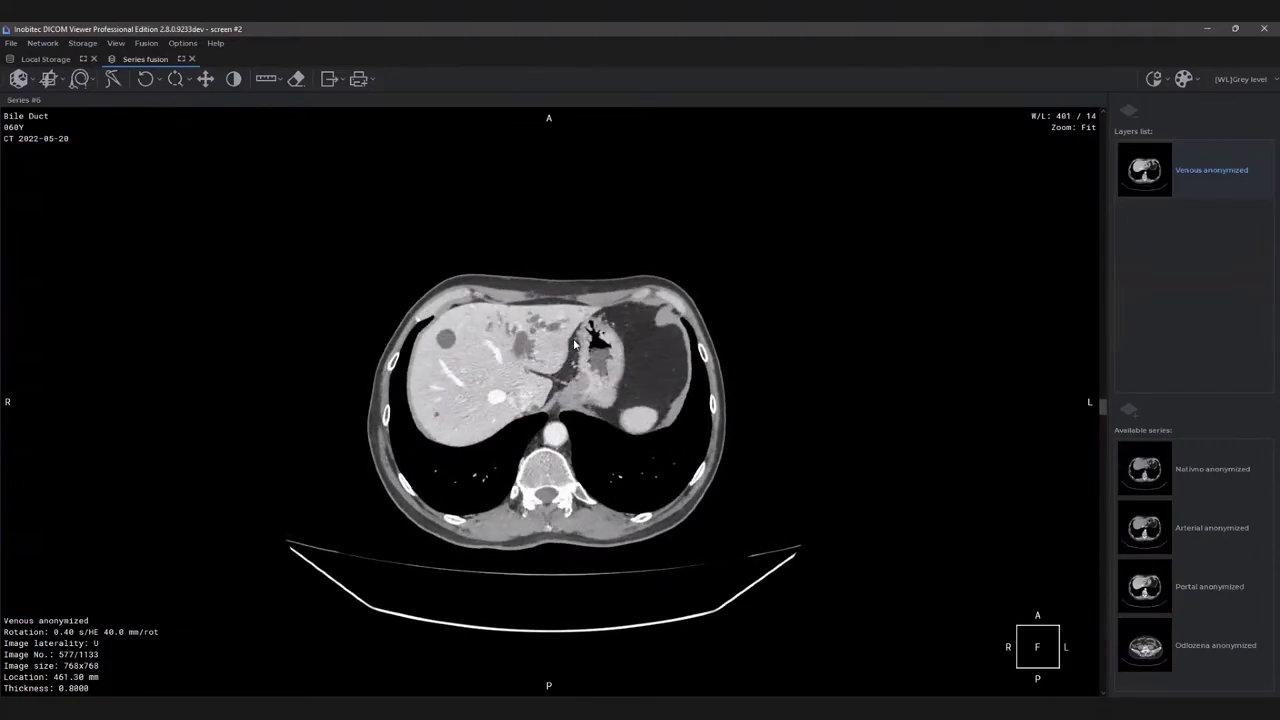
scroll(574, 344, "up", 9)
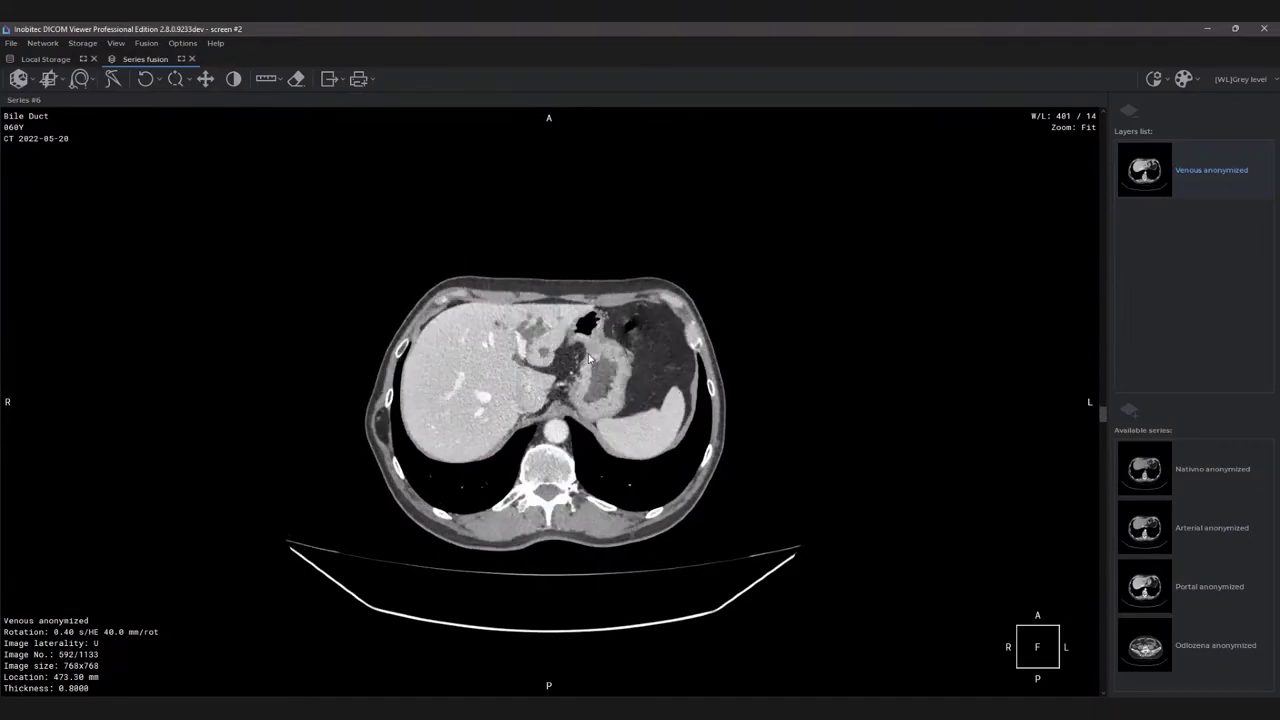
In Local Storage, open the 2022-05-04 Bile Duct study and locate the t2_space_cor_p2_trig_384_iso series.
double_click(305, 26)
left_click(127, 84)
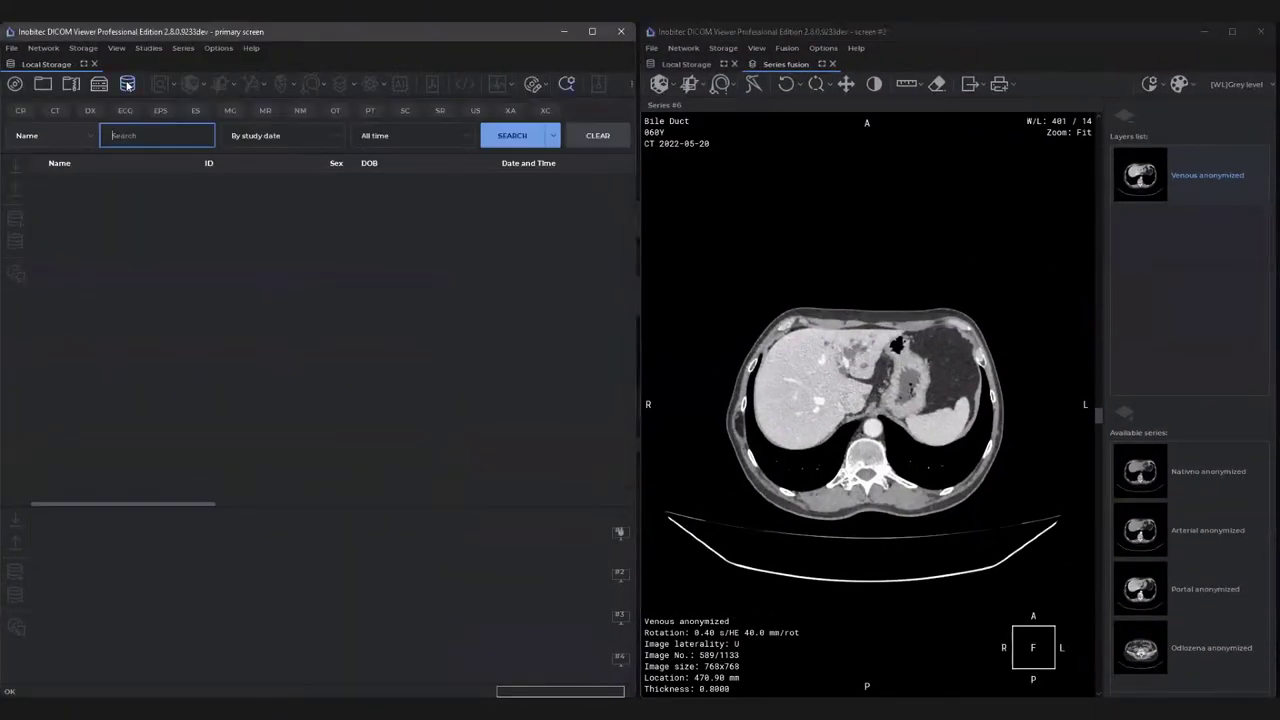
left_click(512, 135)
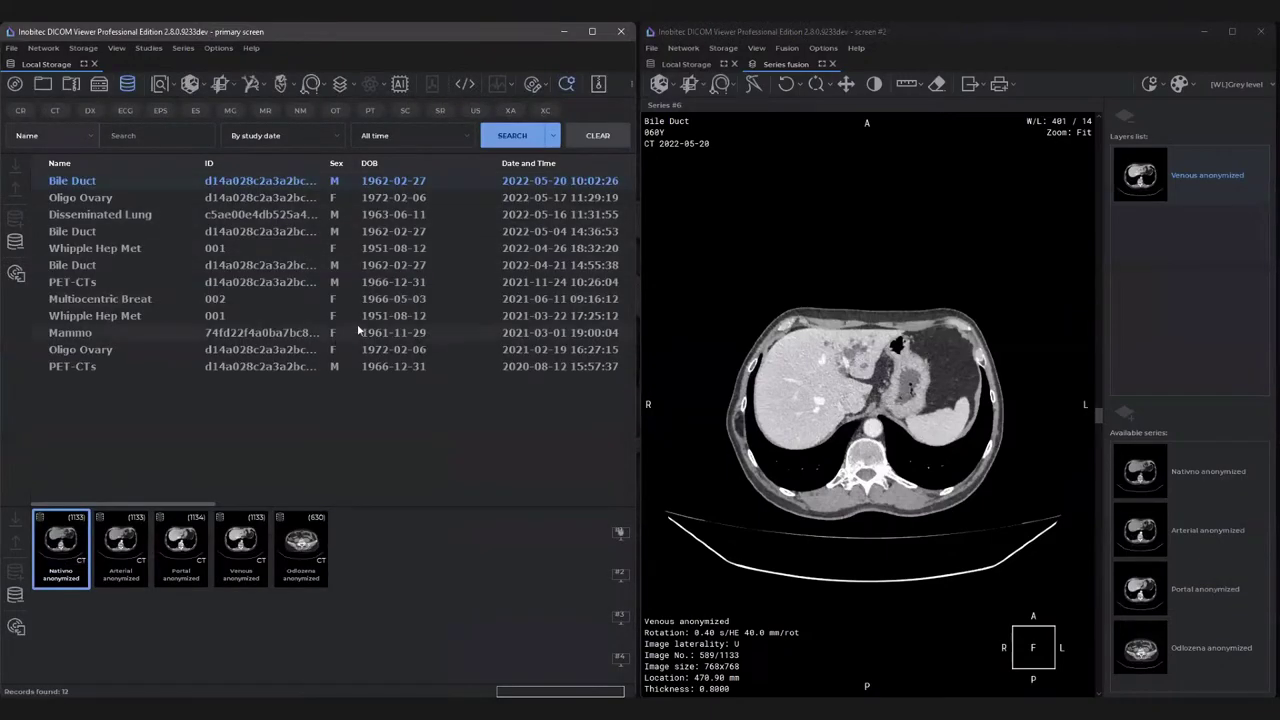
left_click(78, 236)
scroll(314, 594, "down", 3)
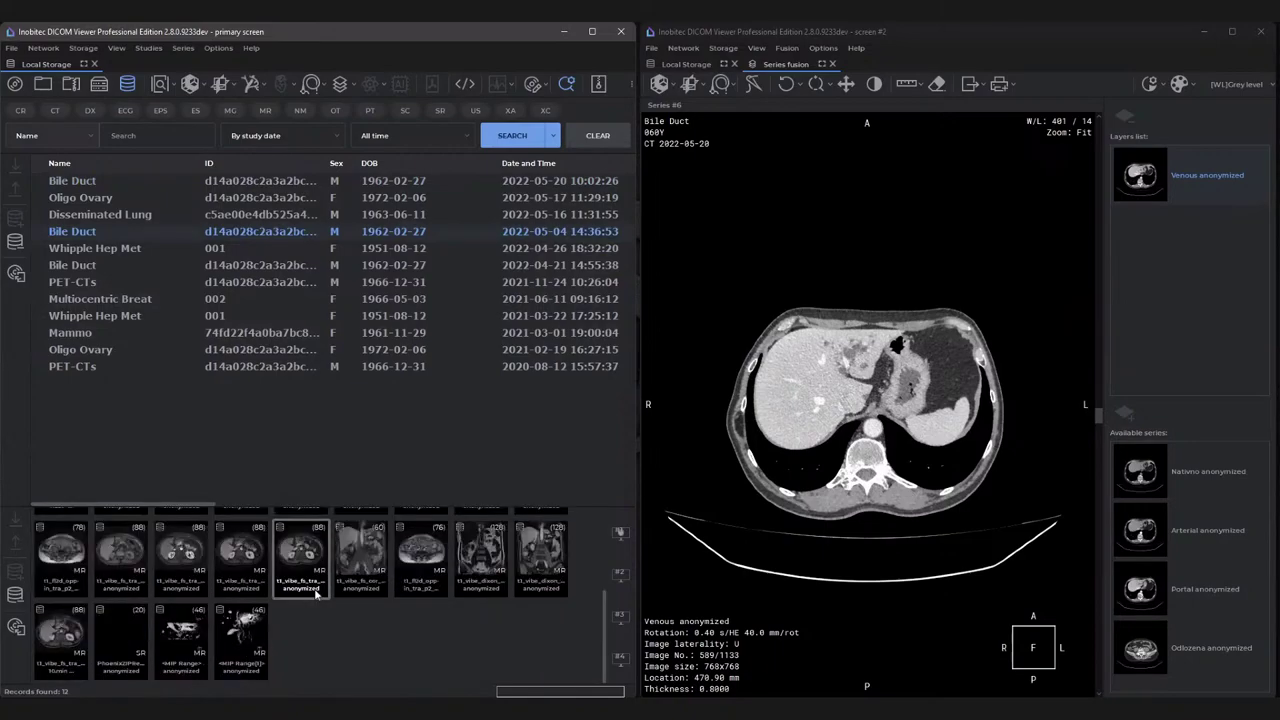
scroll(316, 594, "up", 5)
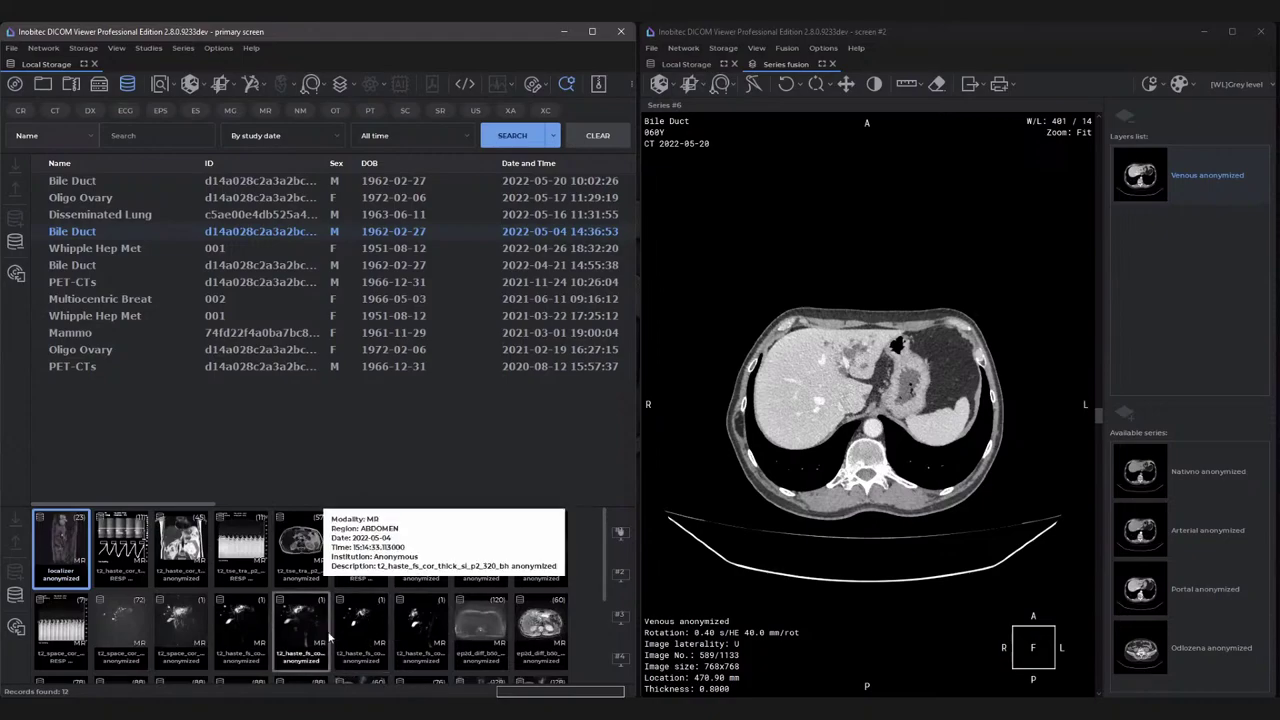
mouse_move(398, 538)
mouse_move(417, 584)
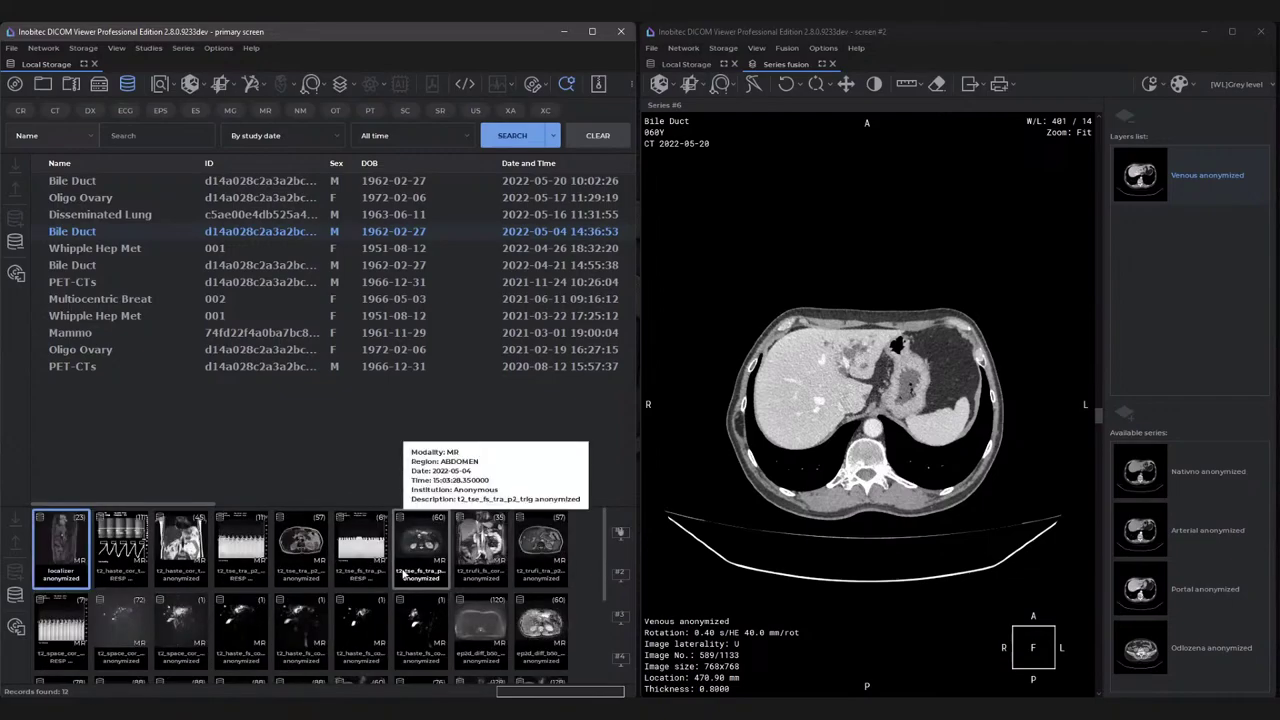
Fuse the t2_space_cor MR series onto the Venous CT and maximize the fusion view.
mouse_move(117, 630)
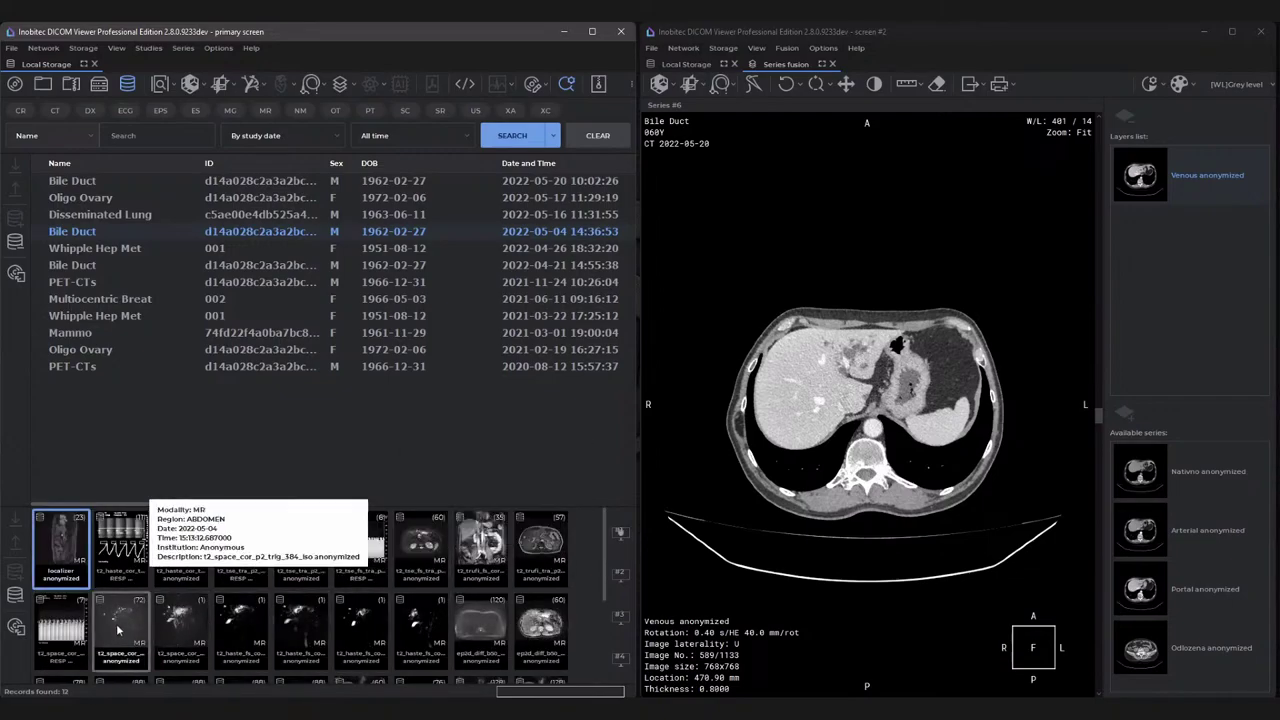
left_click_drag(117, 630, 885, 405)
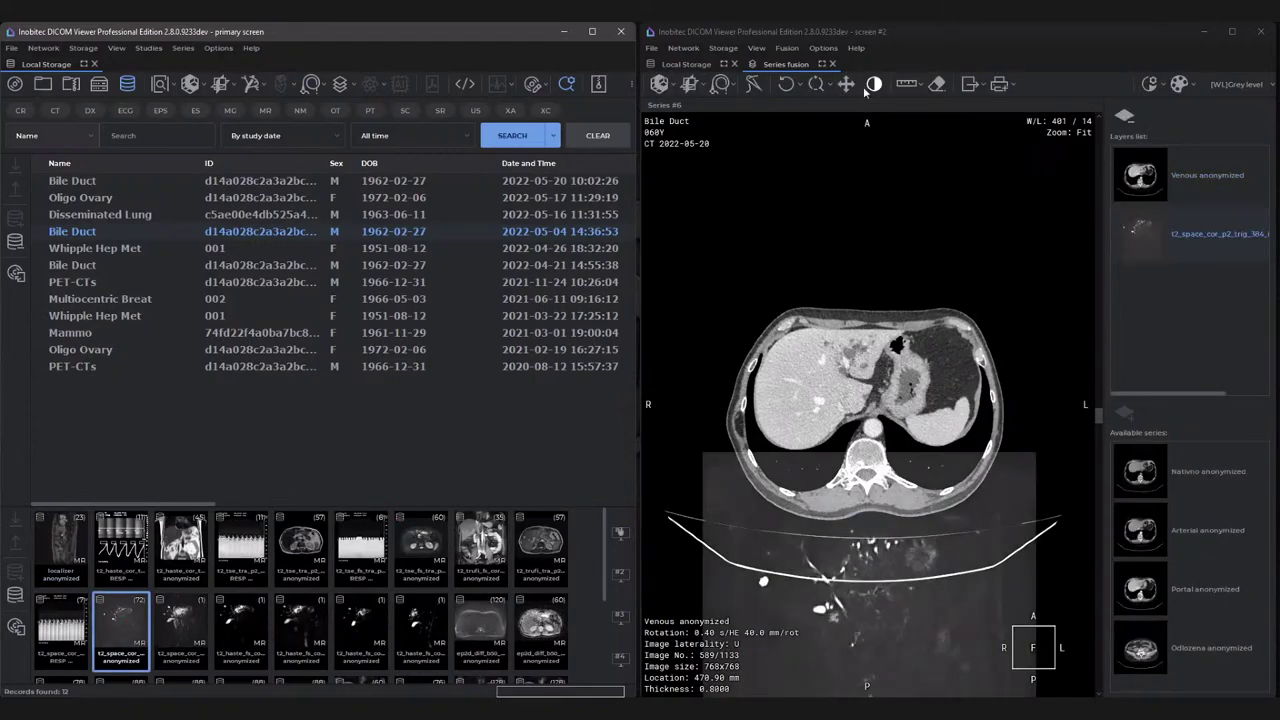
double_click(887, 33)
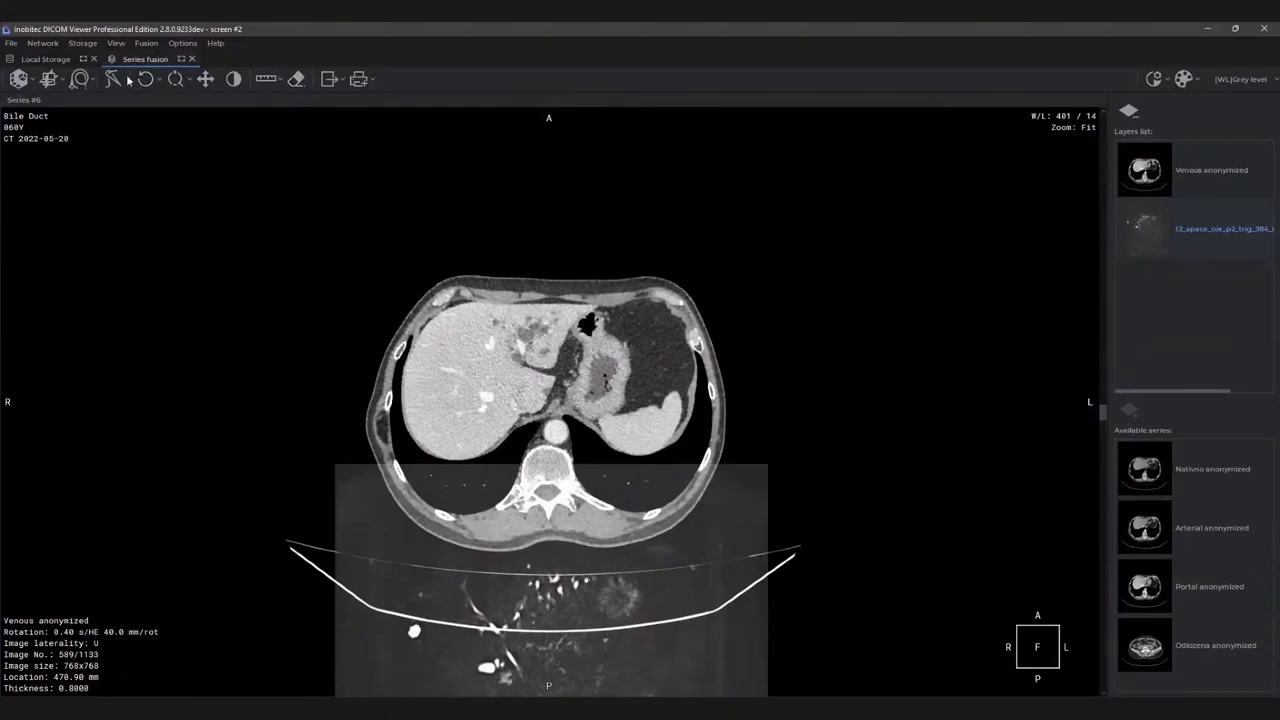
Open the fused CT/MR pair in MPR reconstruction and show the segmented structures list.
left_click(63, 84)
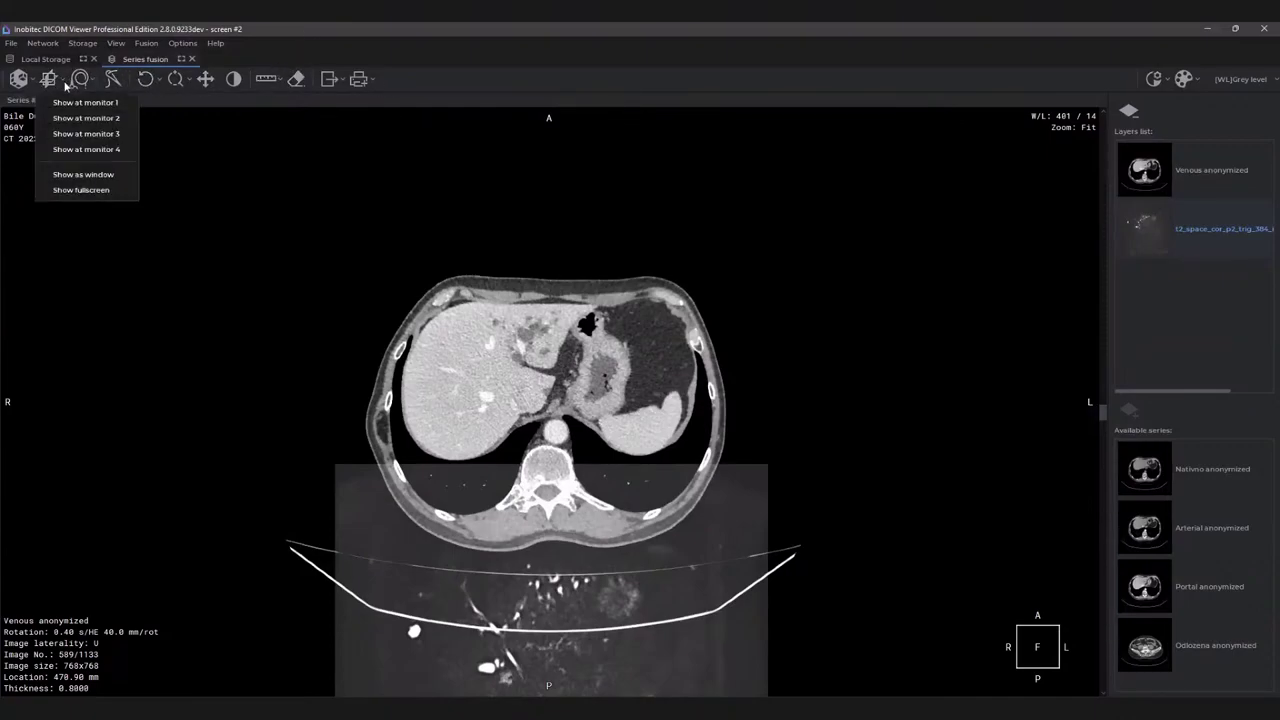
left_click(86, 118)
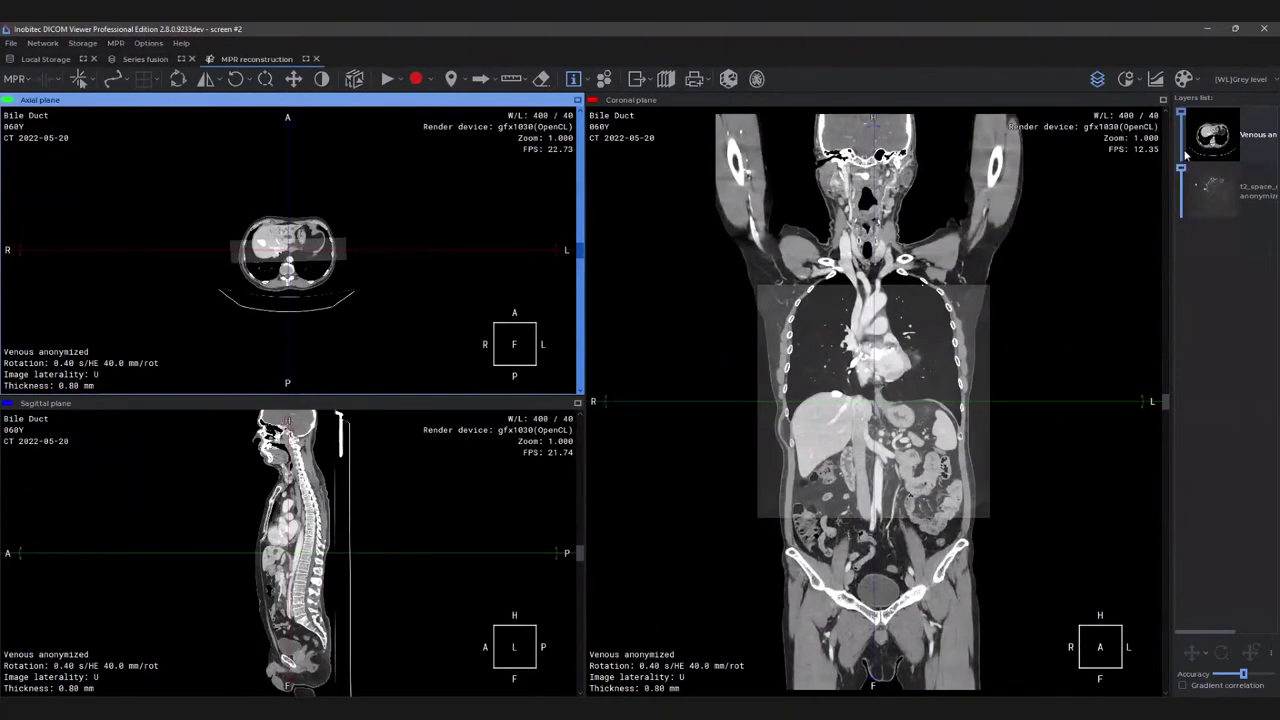
left_click(605, 80)
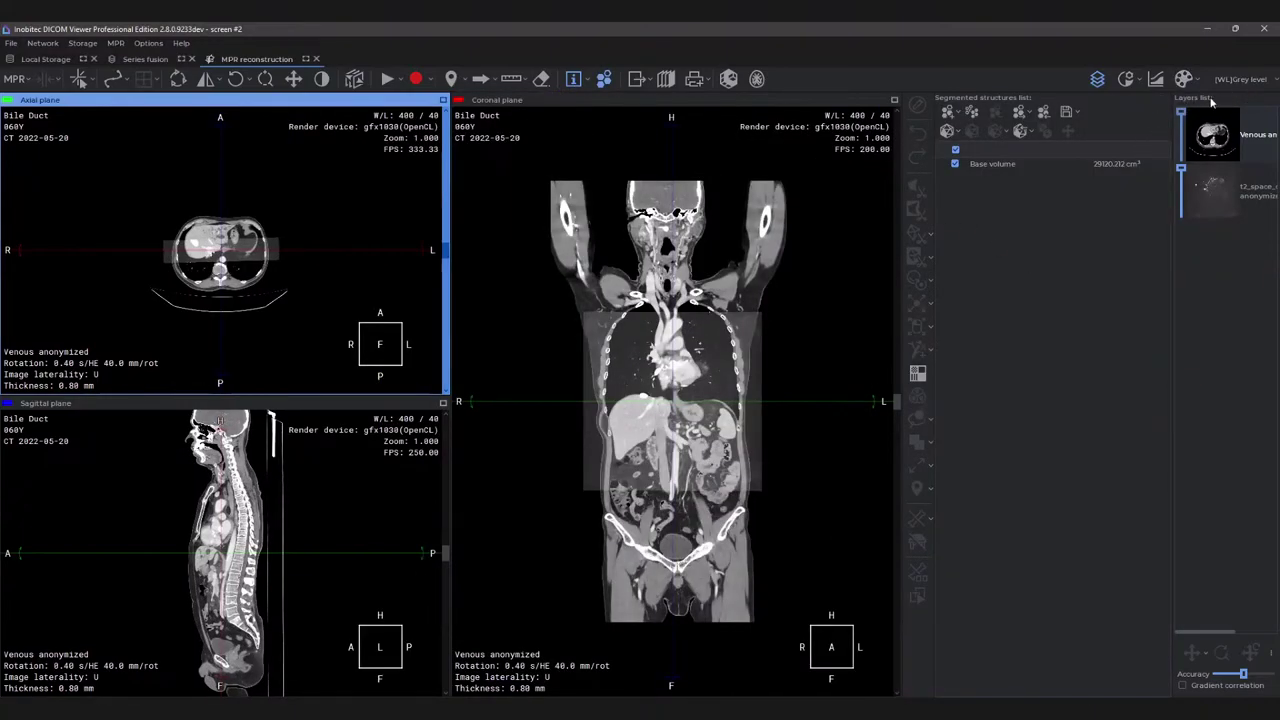
Load the Bile Ducts segmentation project and make the MR layer active.
left_click(1079, 111)
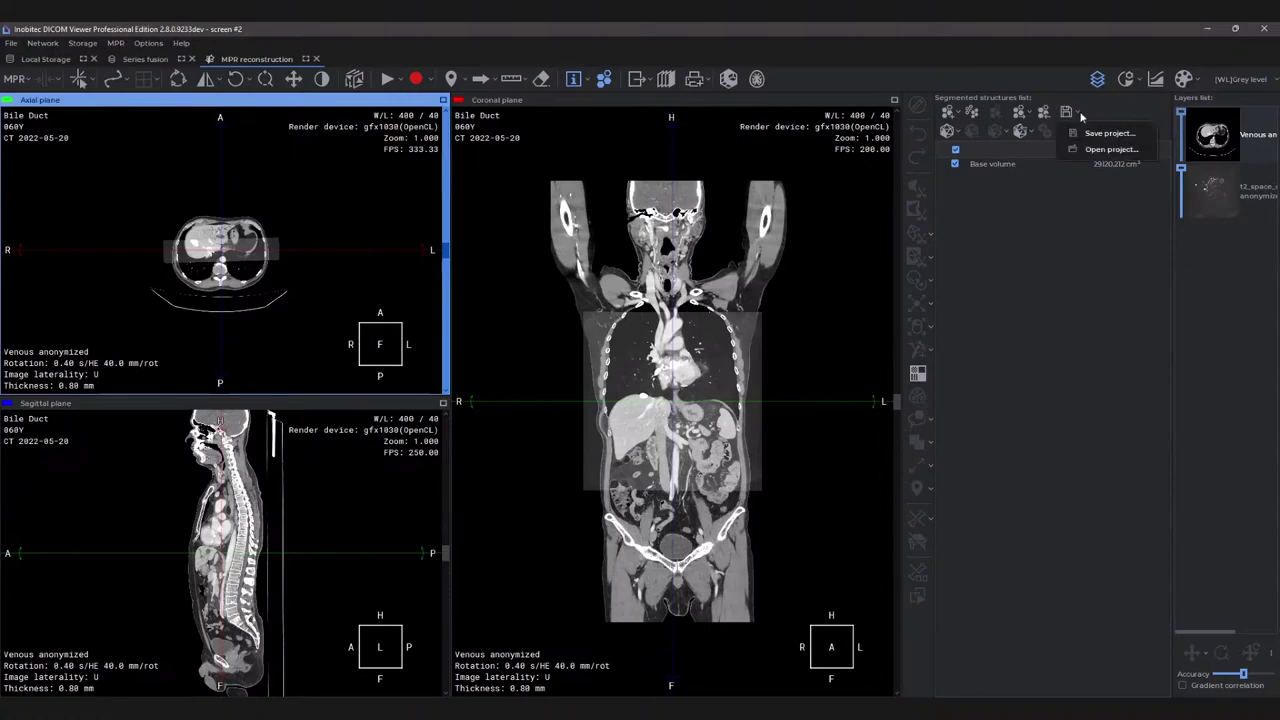
left_click(1110, 146)
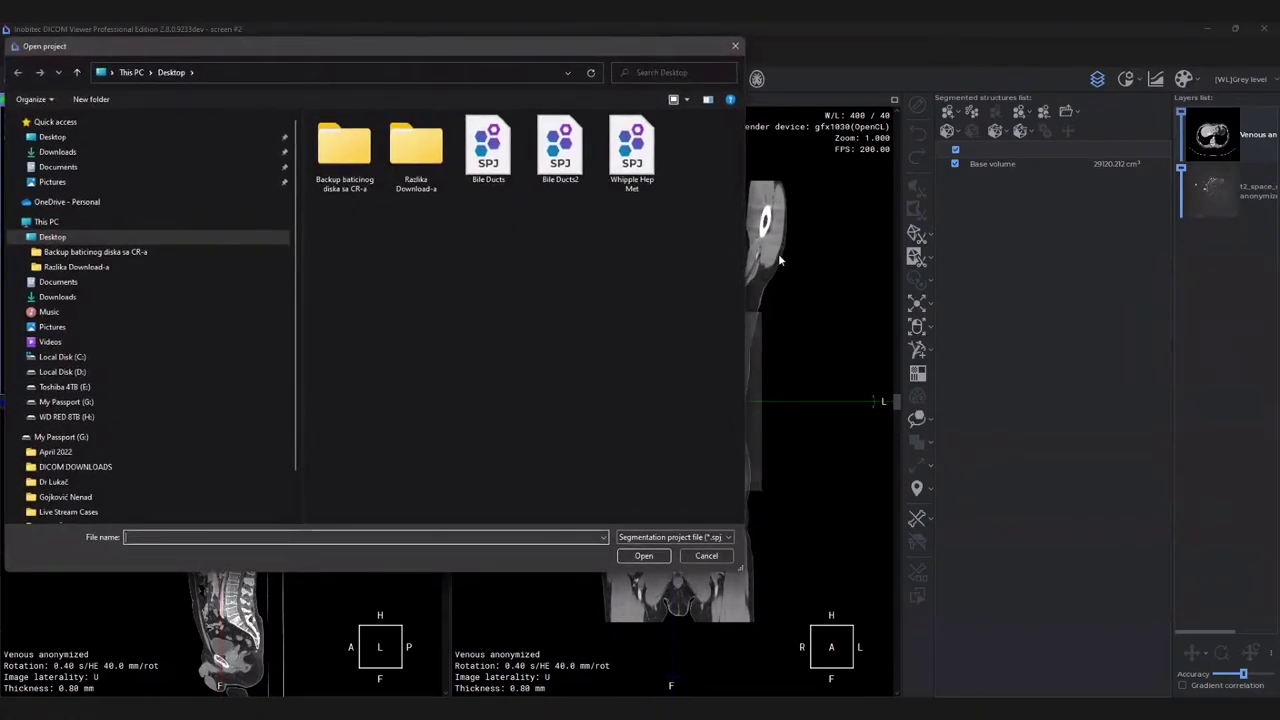
left_click(488, 150)
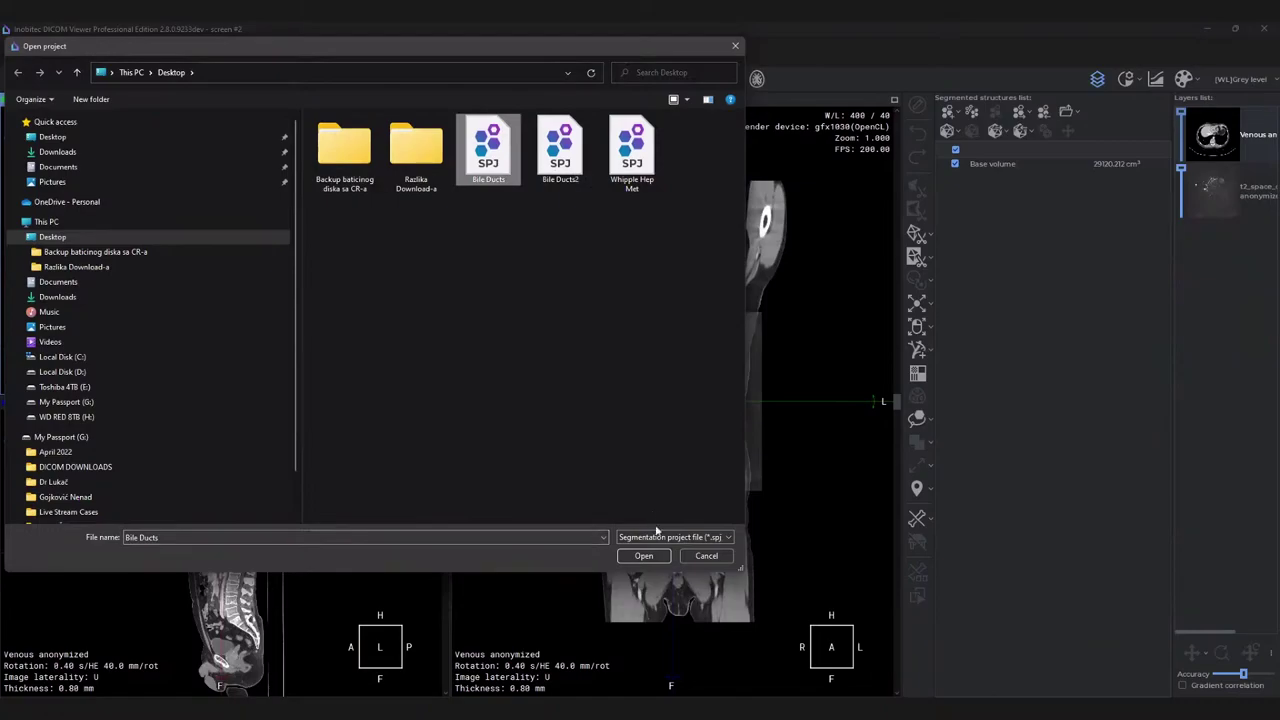
left_click(656, 557)
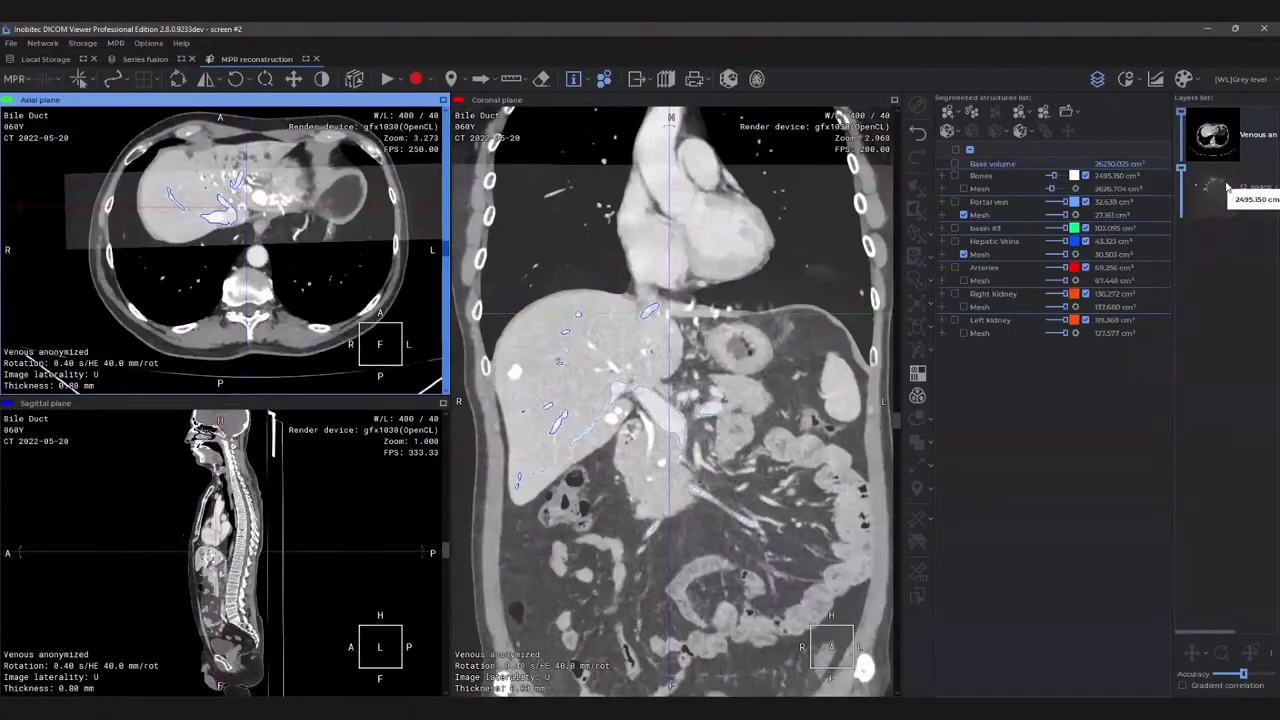
left_click(1222, 188)
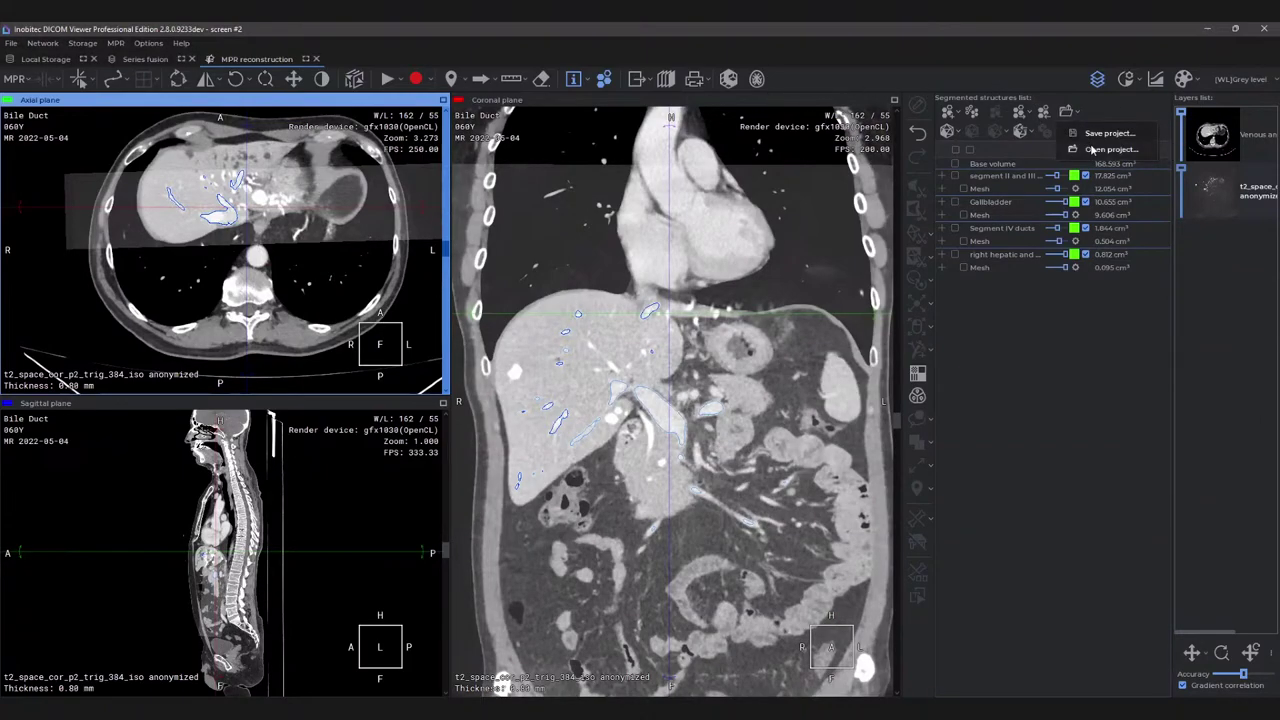
Load the Bile Ducts2 segmentation project and make the Venous CT layer active.
left_click(1066, 111)
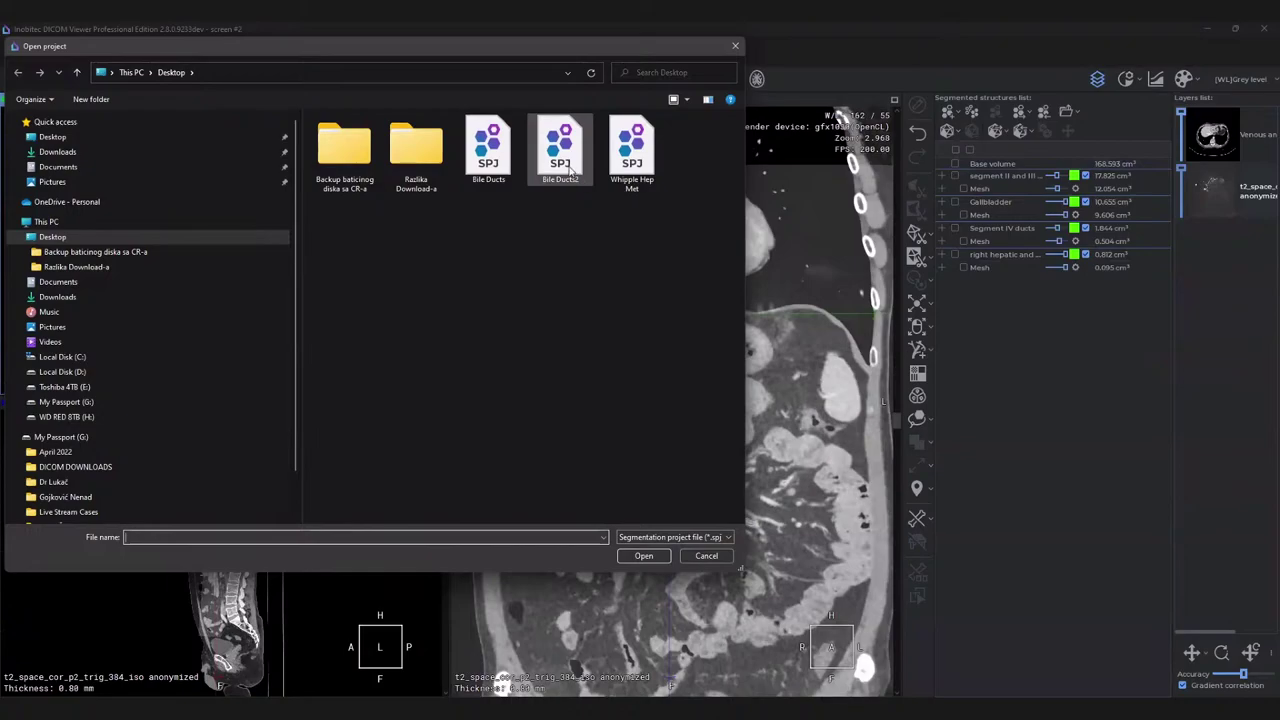
left_click(565, 160)
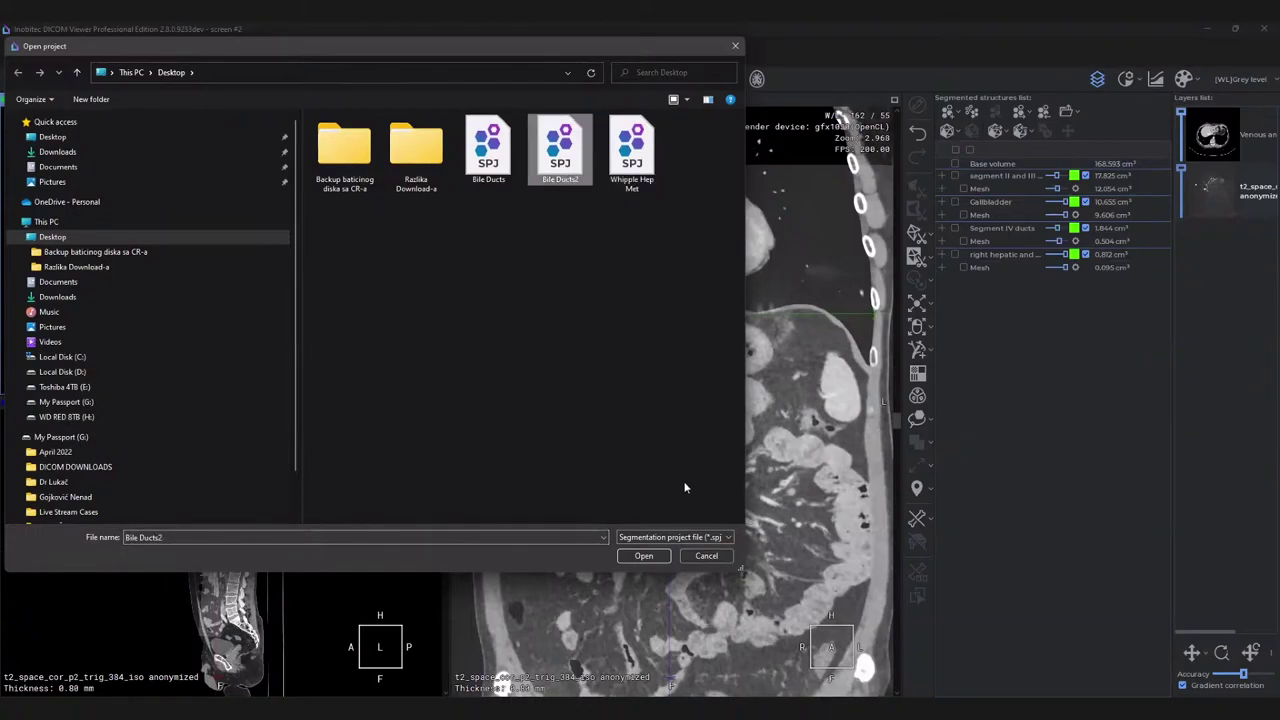
left_click(644, 556)
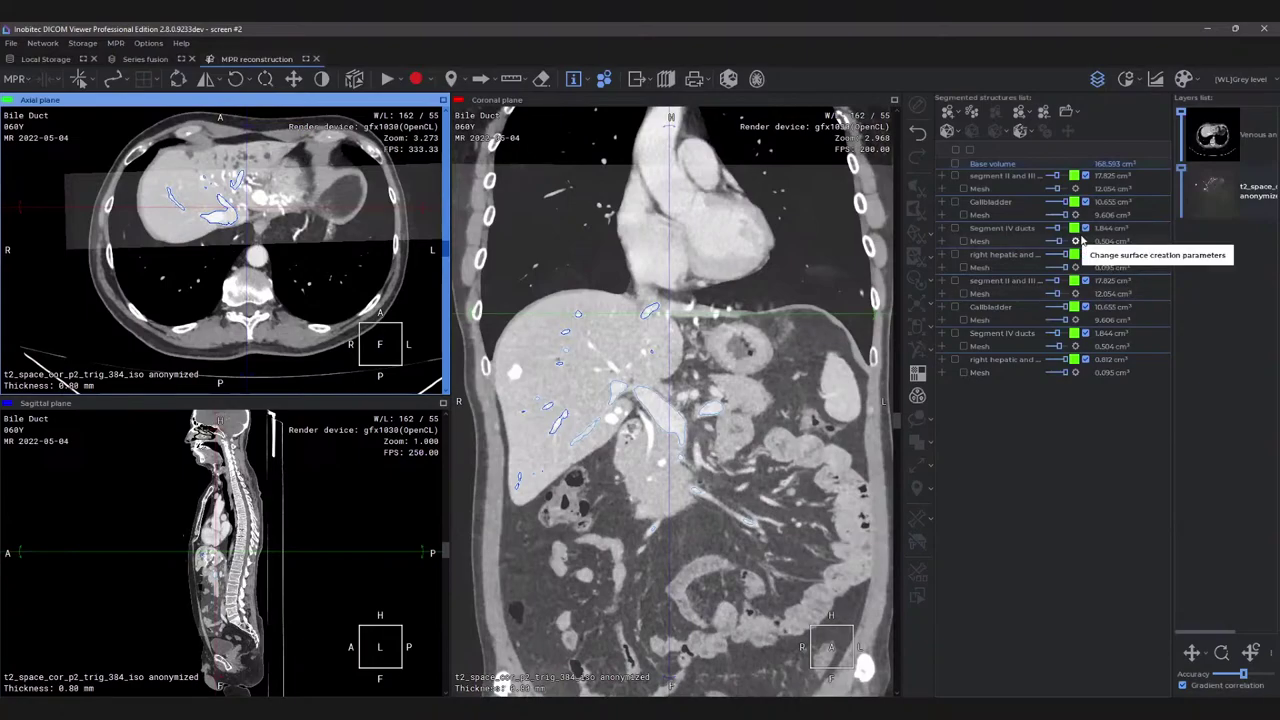
left_click(1218, 133)
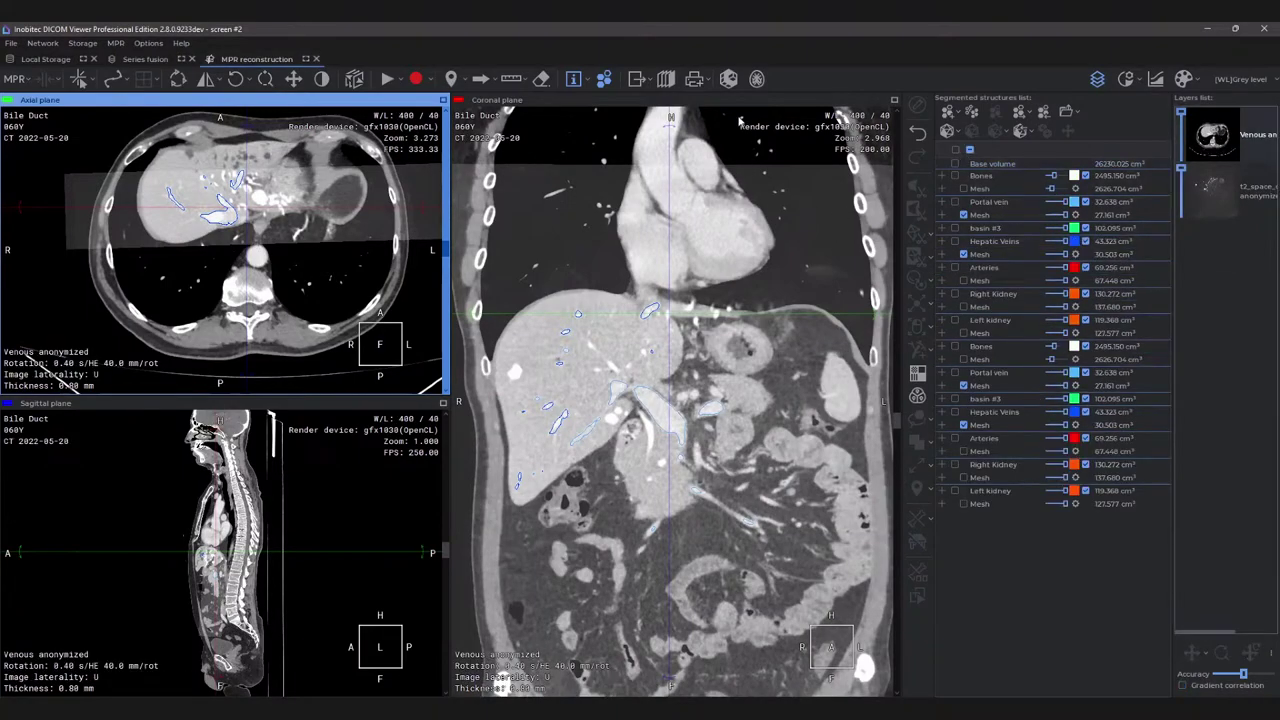
Add a maximized 3D rendering of the segmented veins, zoomed out so the whole tree fits.
left_click(728, 78)
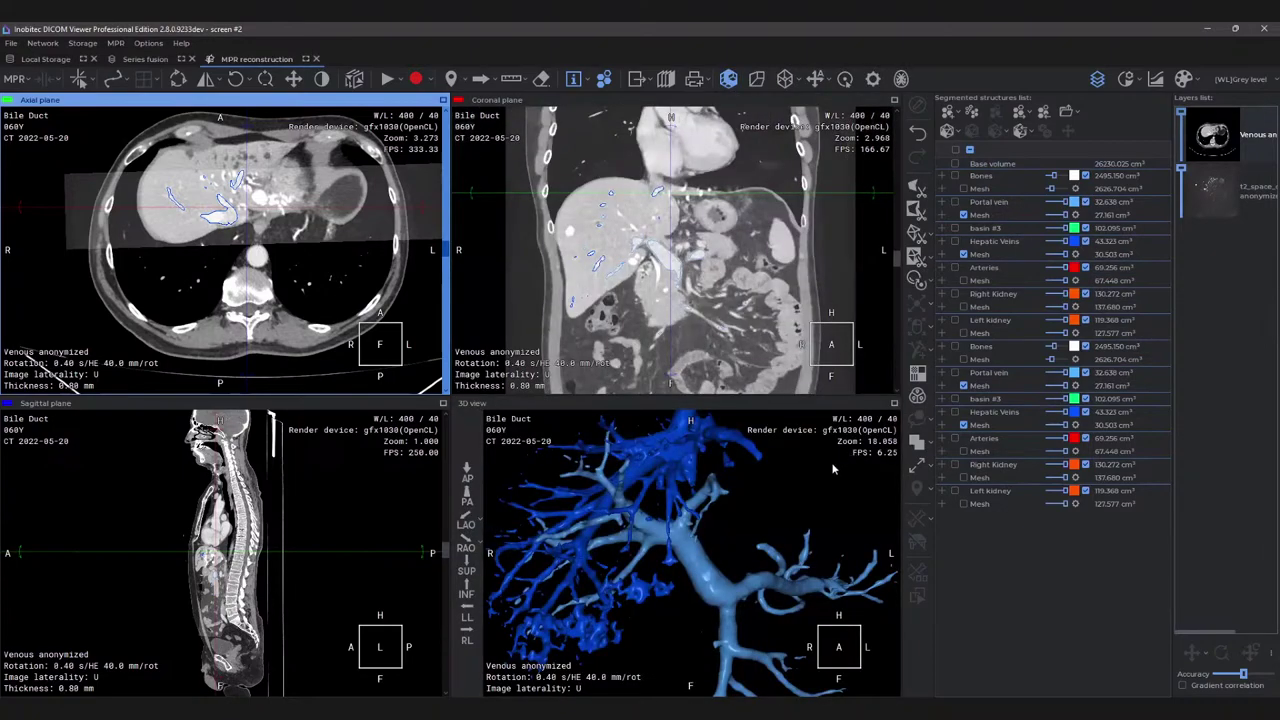
double_click(735, 402)
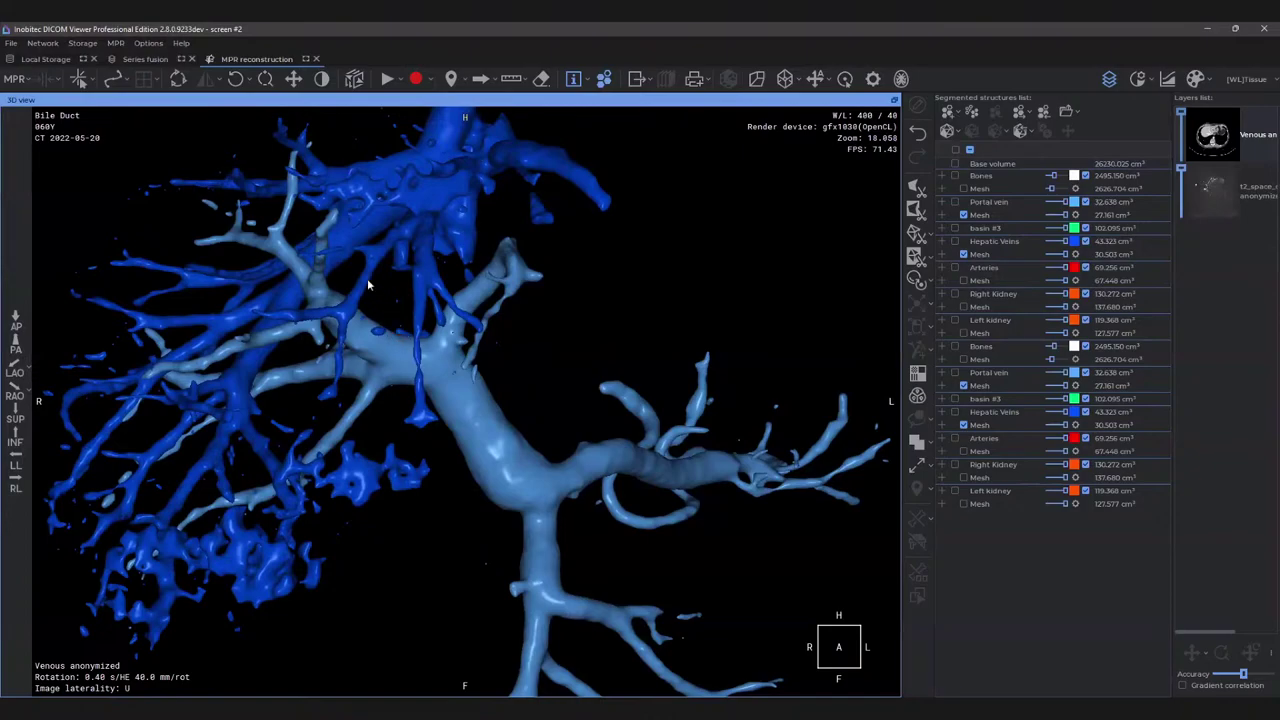
left_click(294, 77)
left_click(265, 78)
left_click_drag(365, 213, 529, 371)
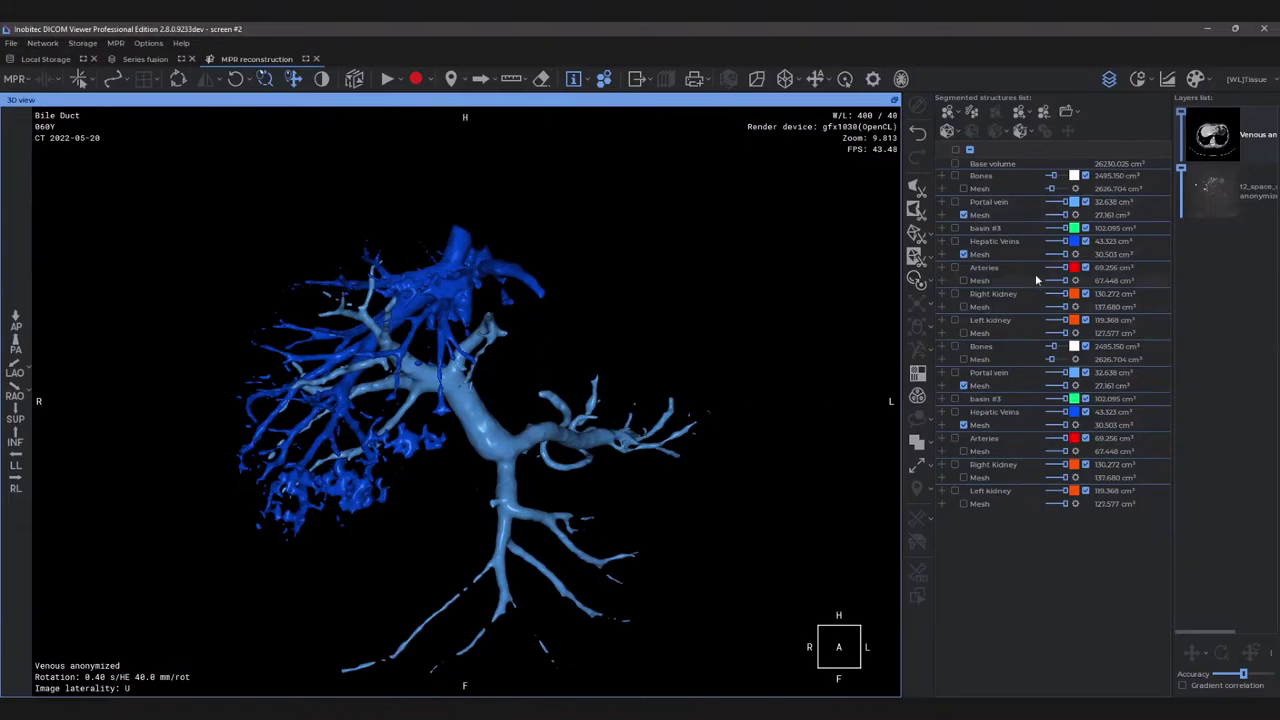
On the MR layer, show the segment II-III, Segment IV and right hepatic ducts as meshes.
left_click(1210, 198)
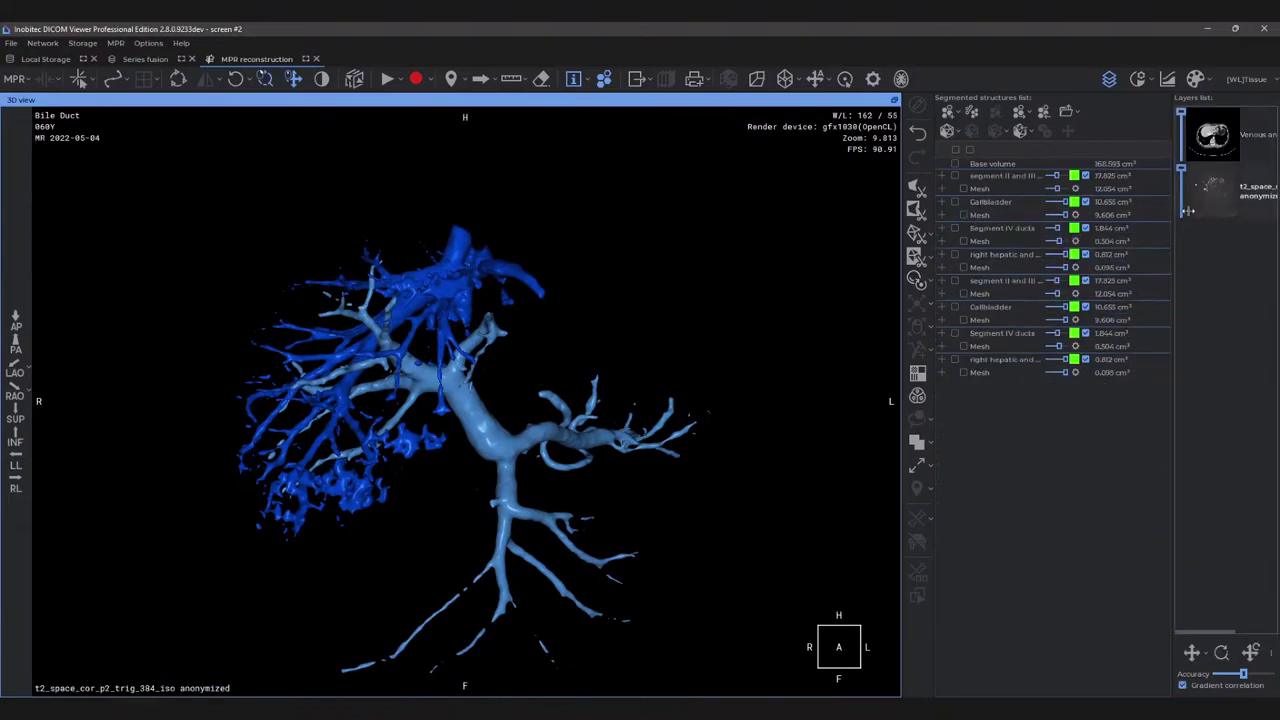
left_click(955, 176)
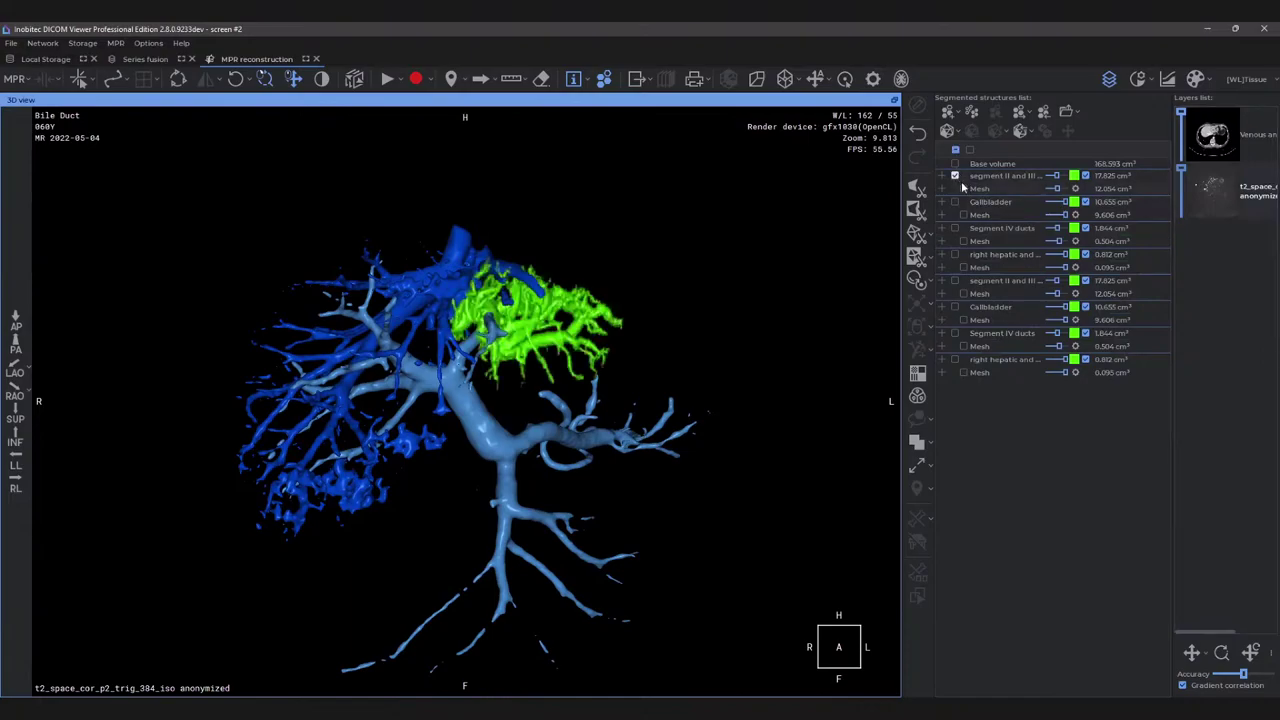
left_click(964, 189)
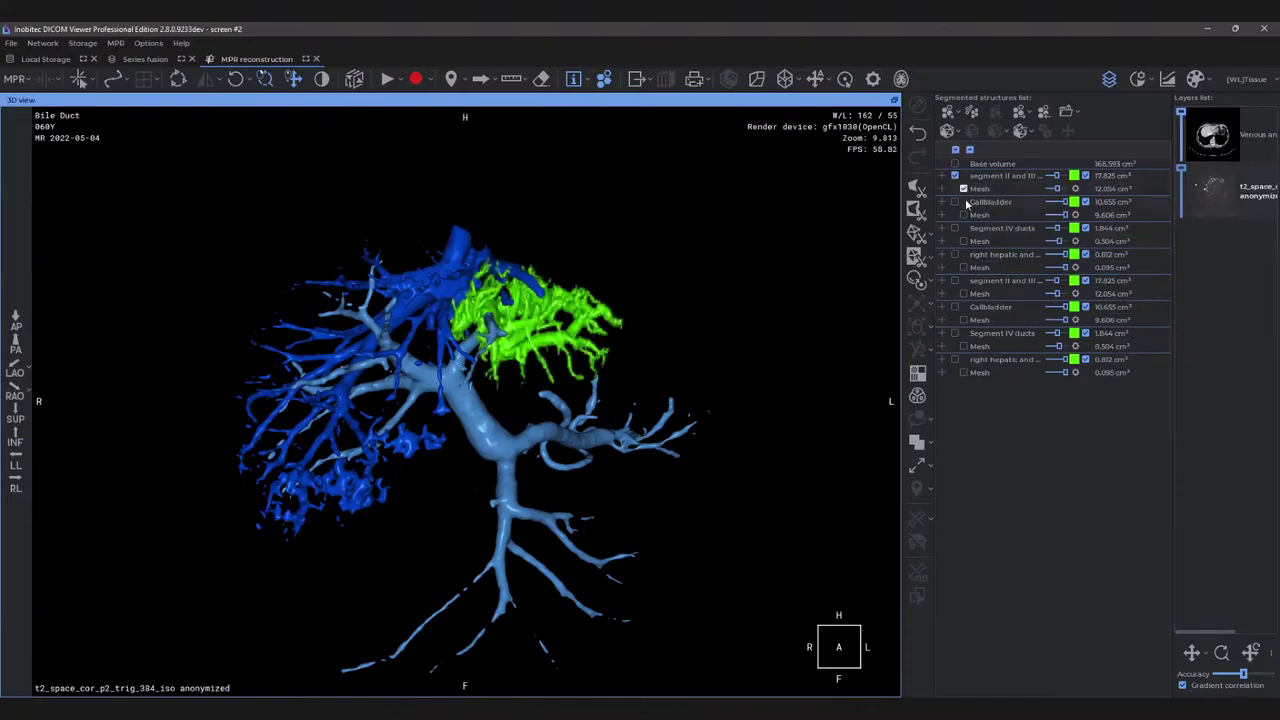
left_click(955, 228)
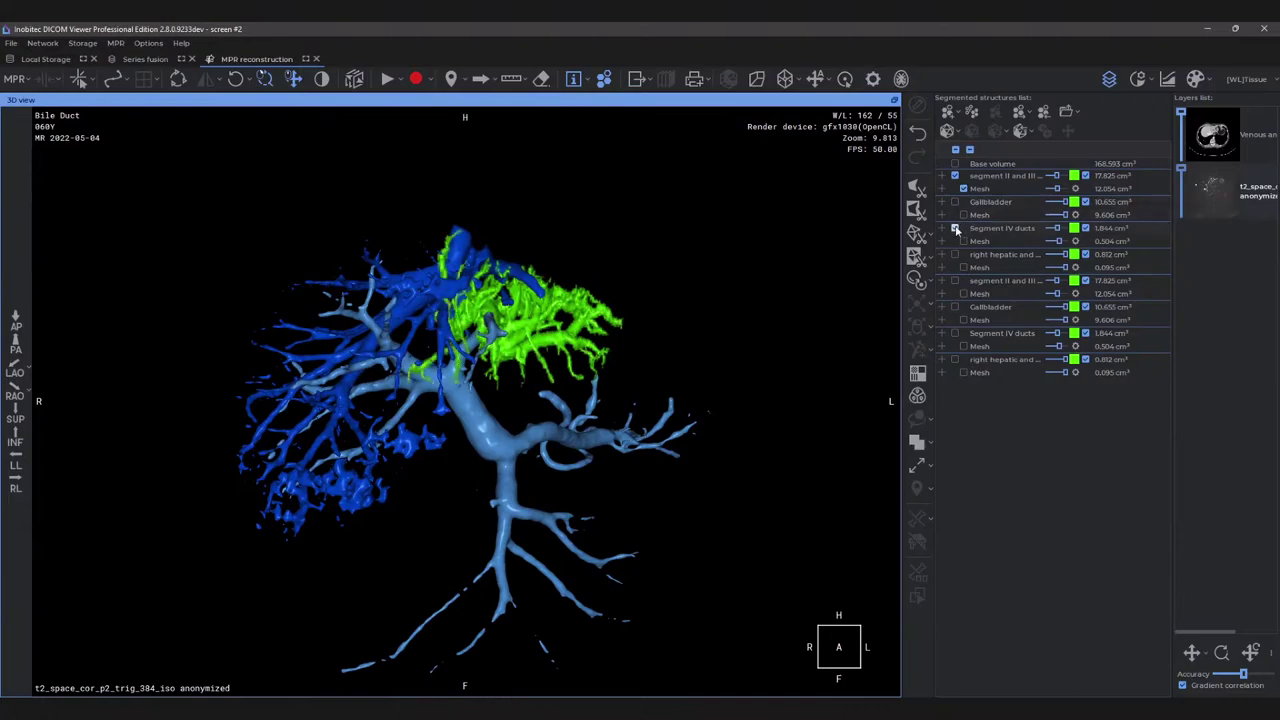
left_click(964, 241)
left_click(955, 254)
left_click(964, 267)
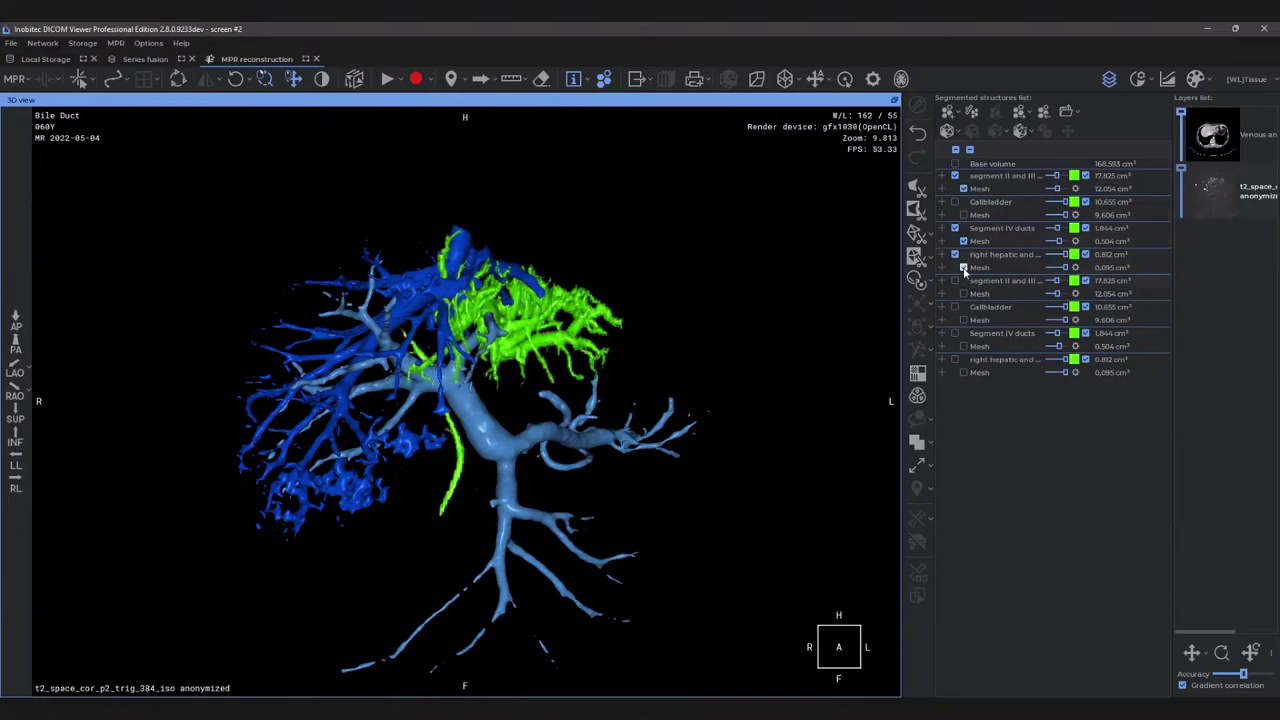
Show the second segment II-III, Segment IV and right hepatic duct entries as meshes, then reselect the Venous layer.
left_click(955, 281)
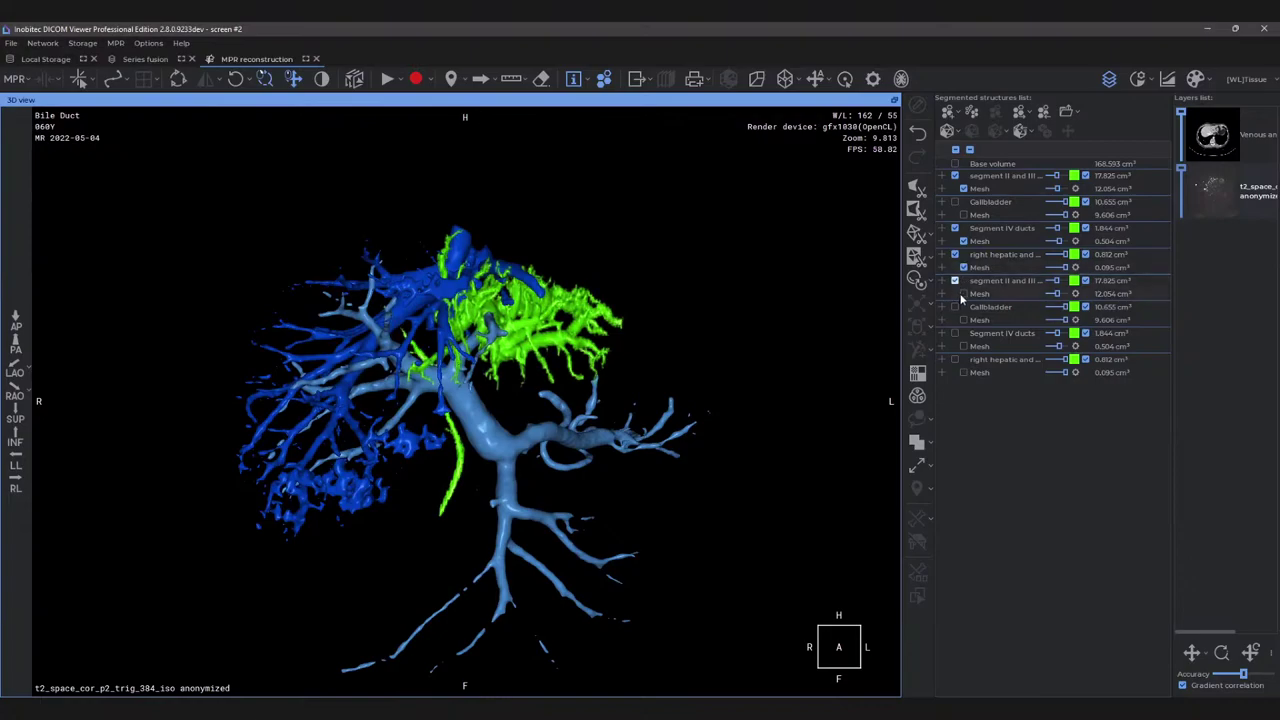
left_click(964, 294)
left_click(955, 333)
left_click(964, 346)
left_click(955, 359)
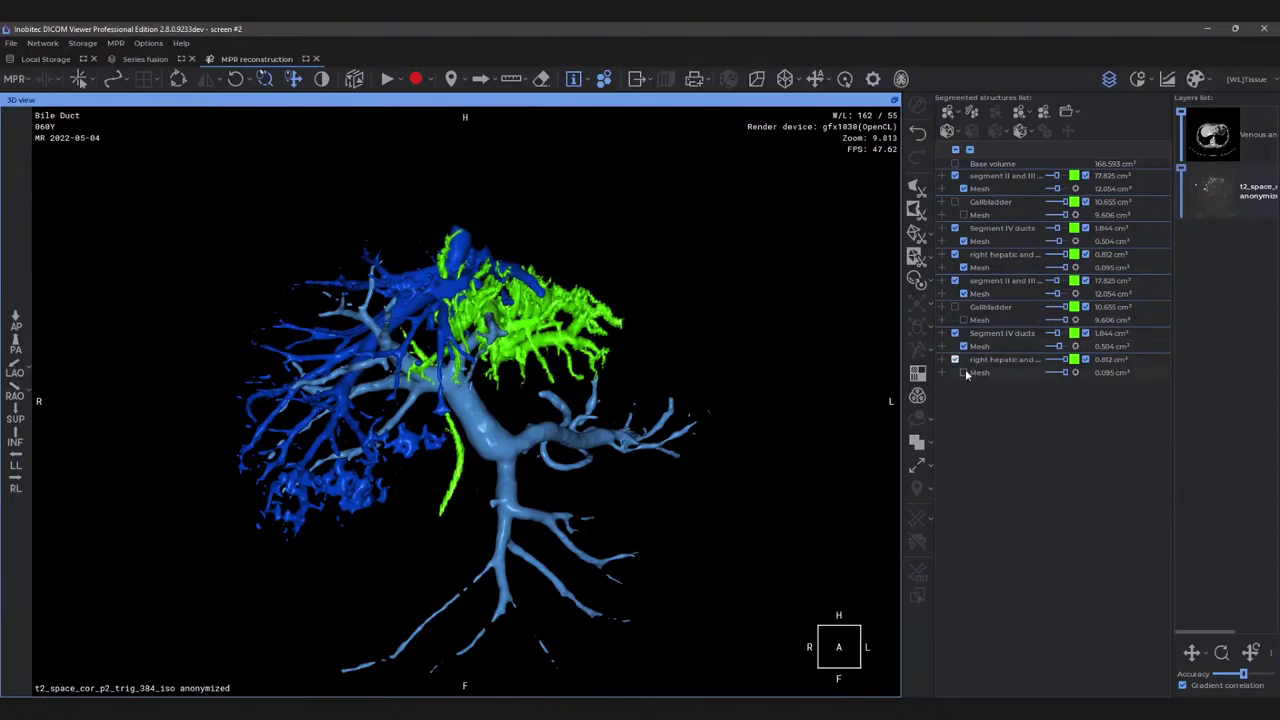
left_click(964, 372)
left_click(1228, 118)
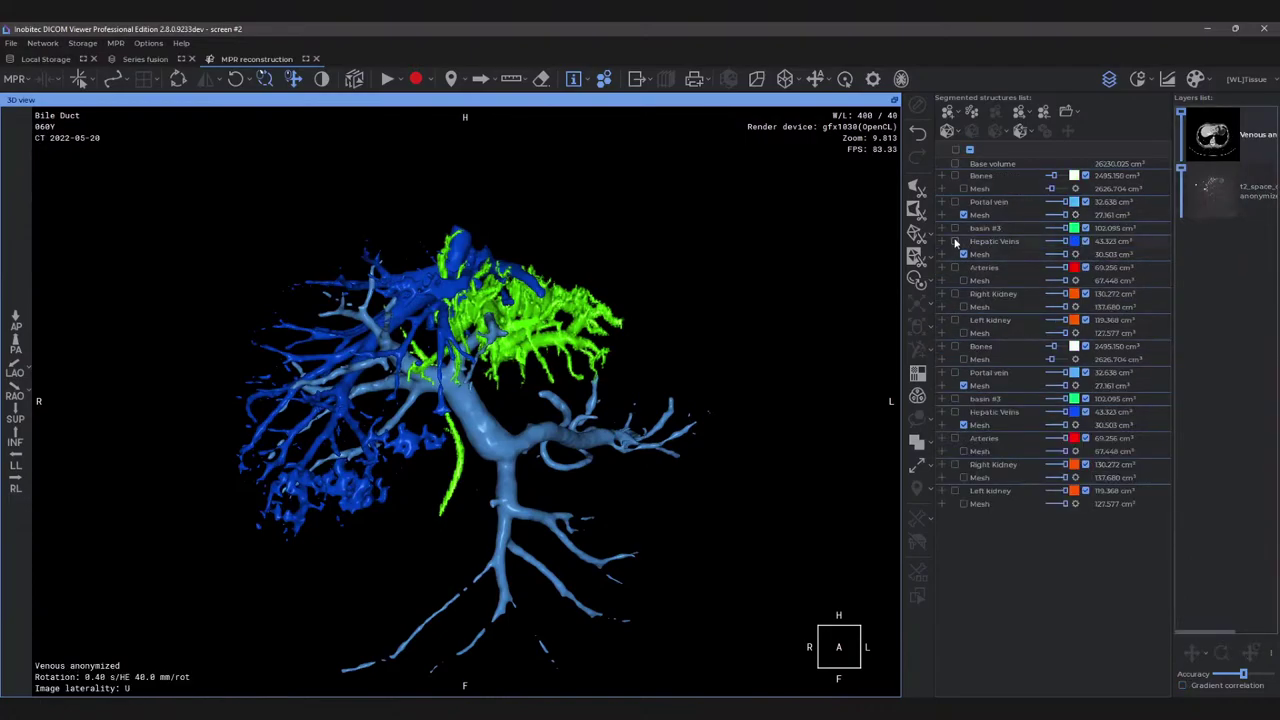
Turn on the Arteries, second Portal vein and second Arteries meshes and rotate to a right-lateral view.
left_click(963, 280)
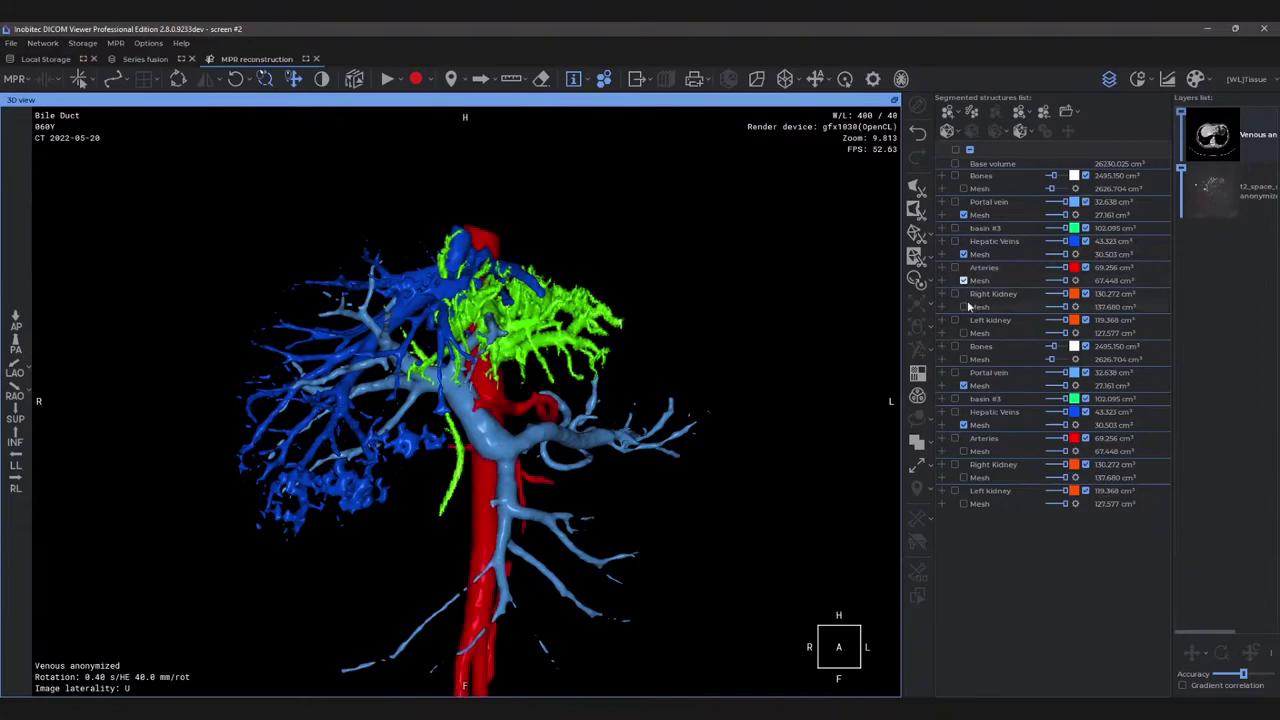
left_click(964, 385)
left_click(964, 451)
mouse_move(463, 398)
left_mouse_down()
mouse_move(528, 392)
mouse_move(405, 398)
mouse_move(463, 400)
left_mouse_up()
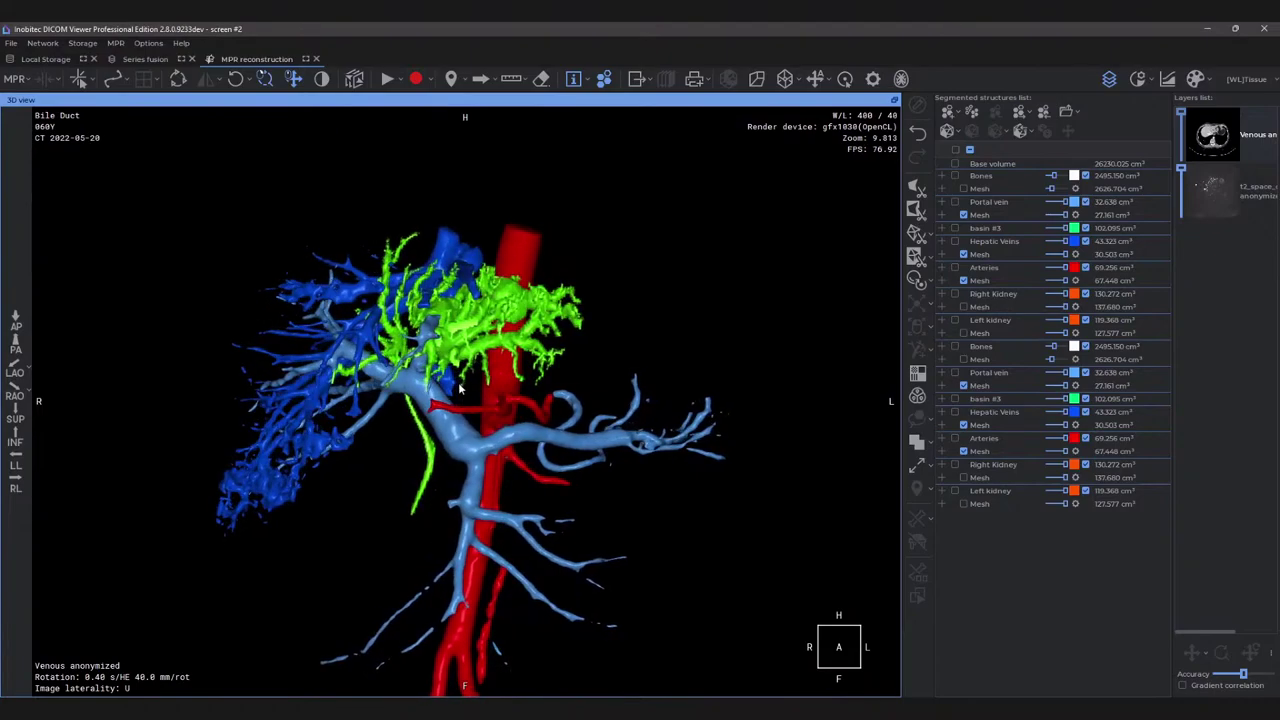
scroll(502, 345, "up", 3)
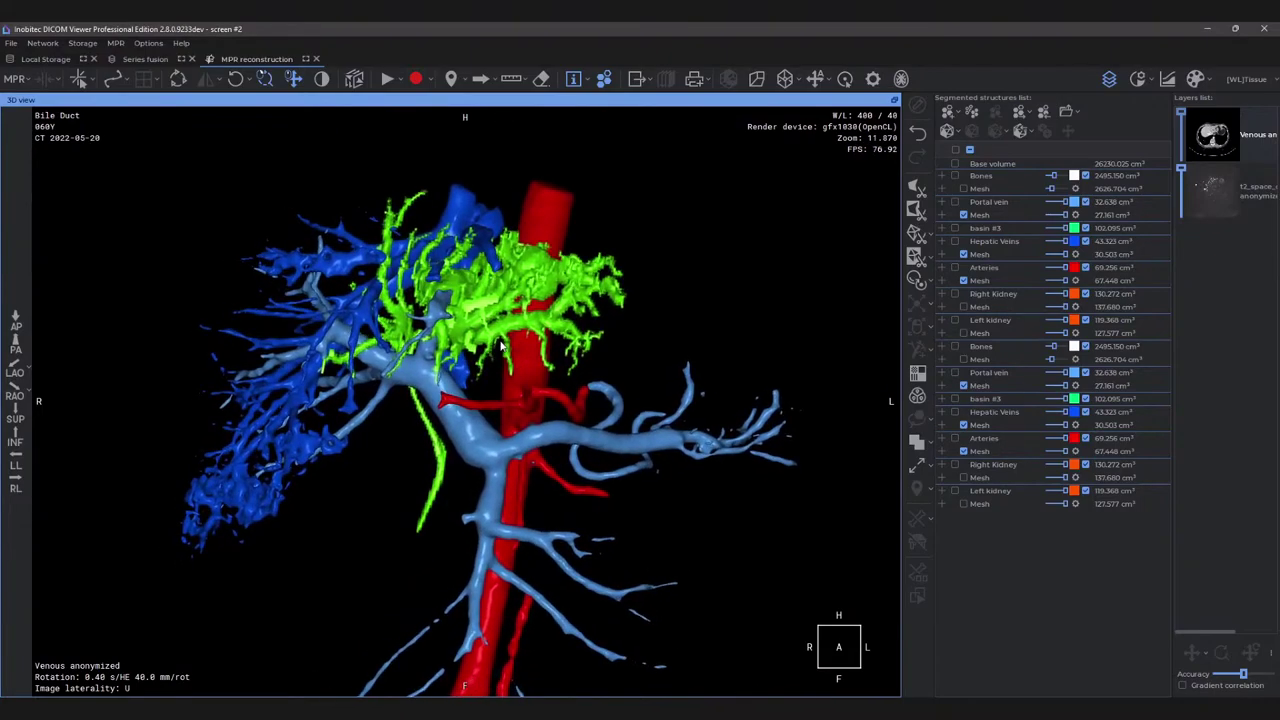
left_click_drag(405, 355, 635, 376)
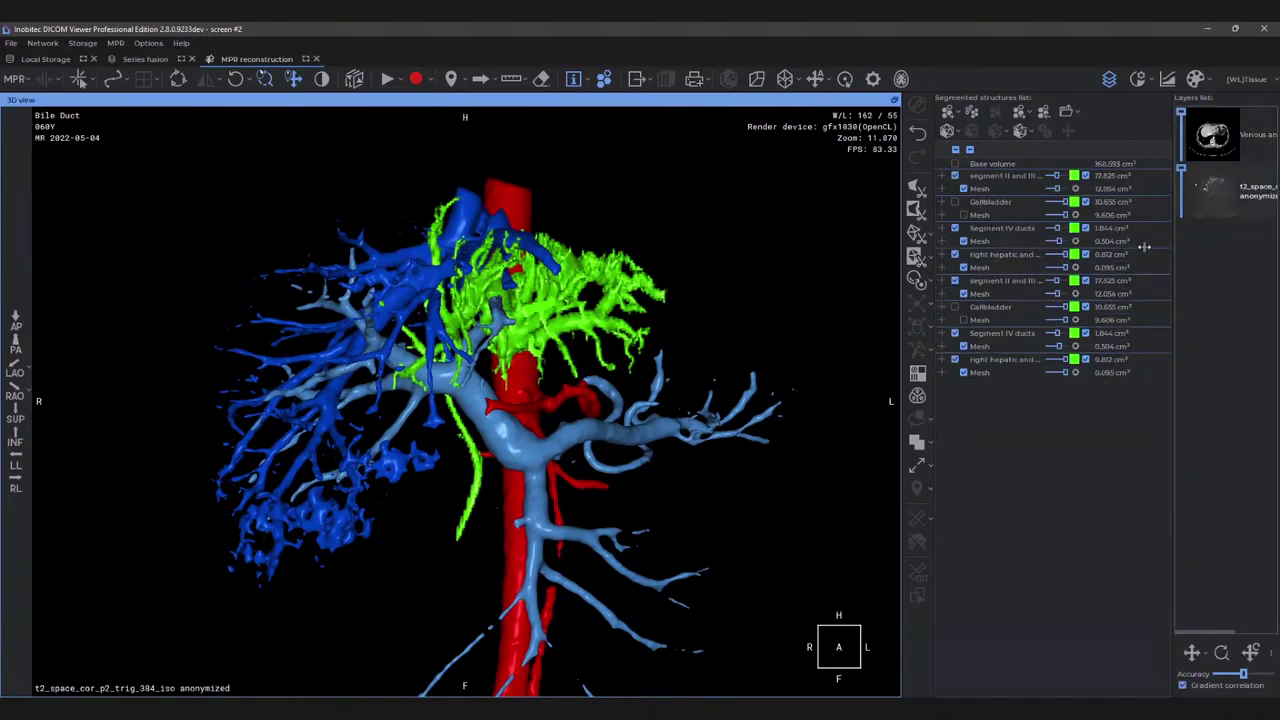
mouse_move(430, 340)
left_mouse_down()
mouse_move(476, 338)
mouse_move(446, 328)
left_mouse_up()
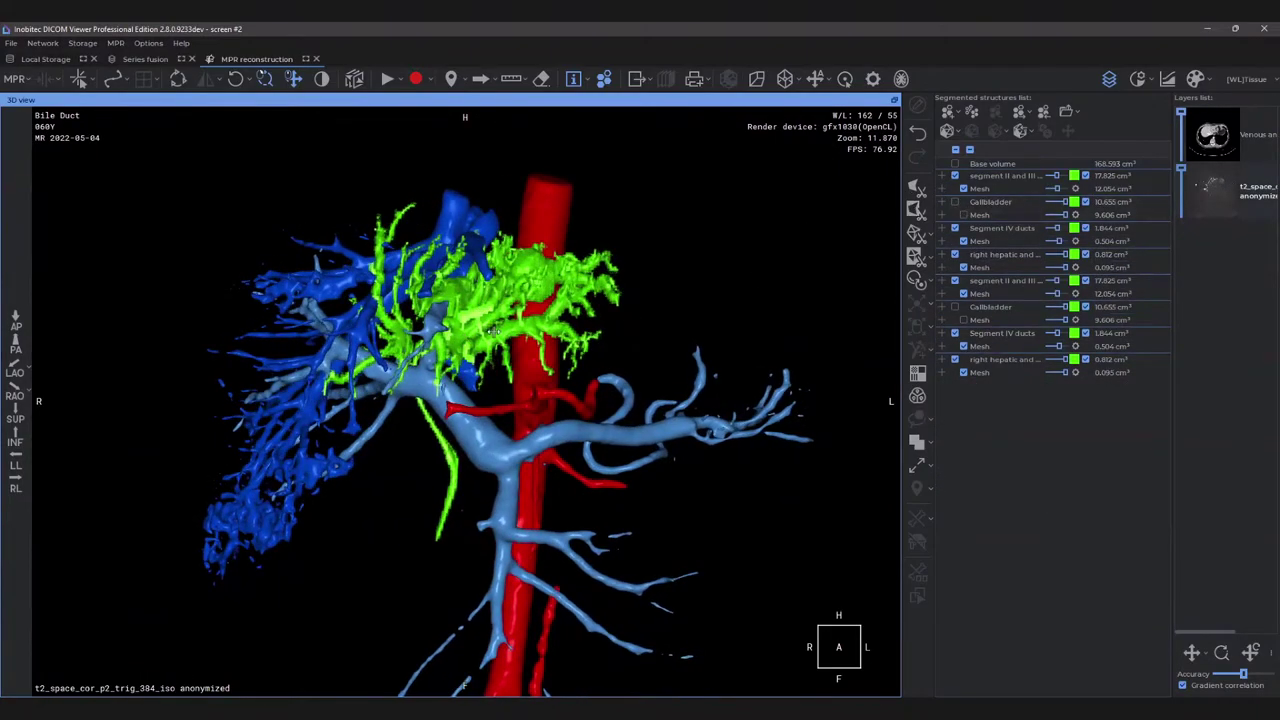
On the Venous layer, hide all portal vein, hepatic vein and artery meshes, viewing the ducts frontally.
left_click(1234, 126)
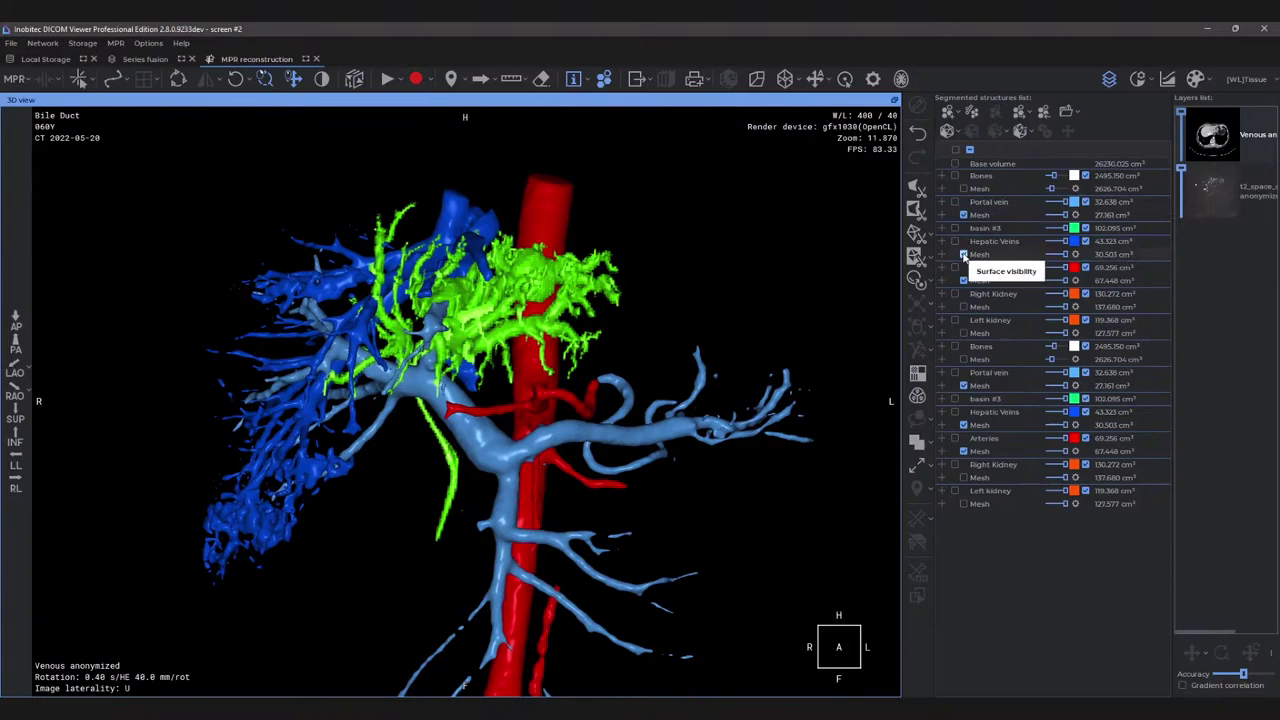
left_click(964, 254)
left_click(964, 214)
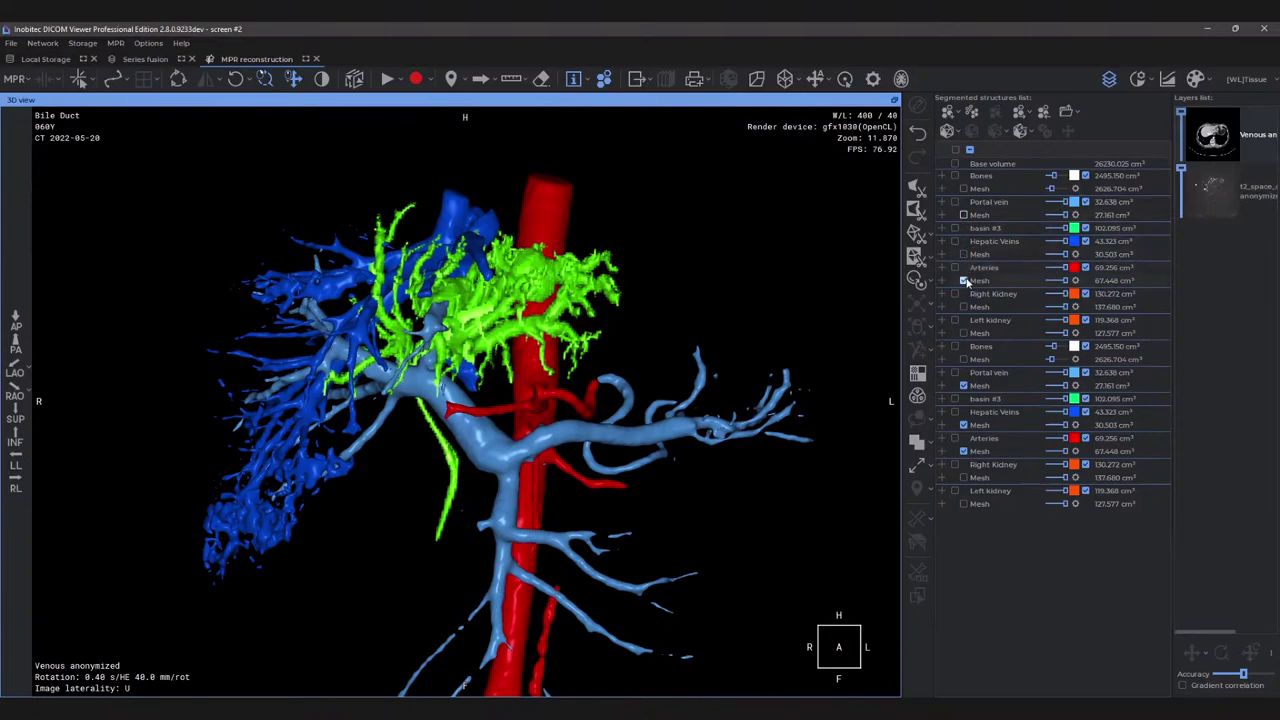
left_click(964, 281)
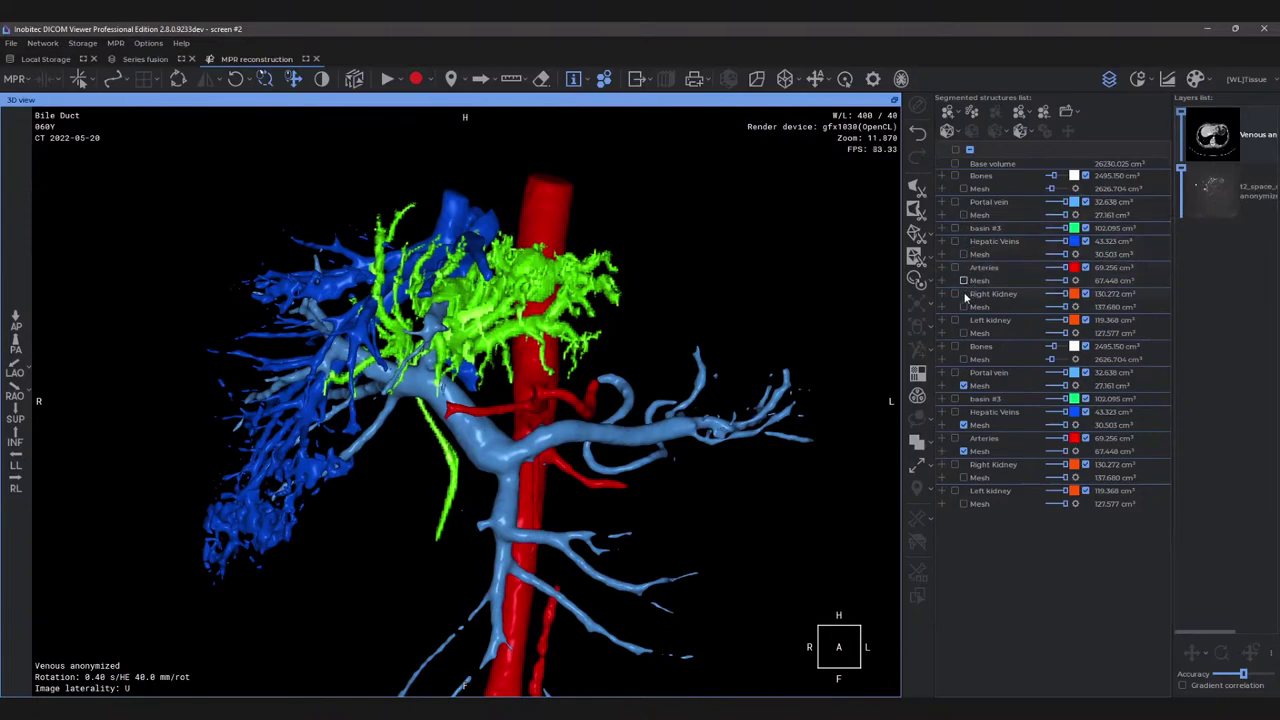
left_click(964, 386)
left_click(964, 425)
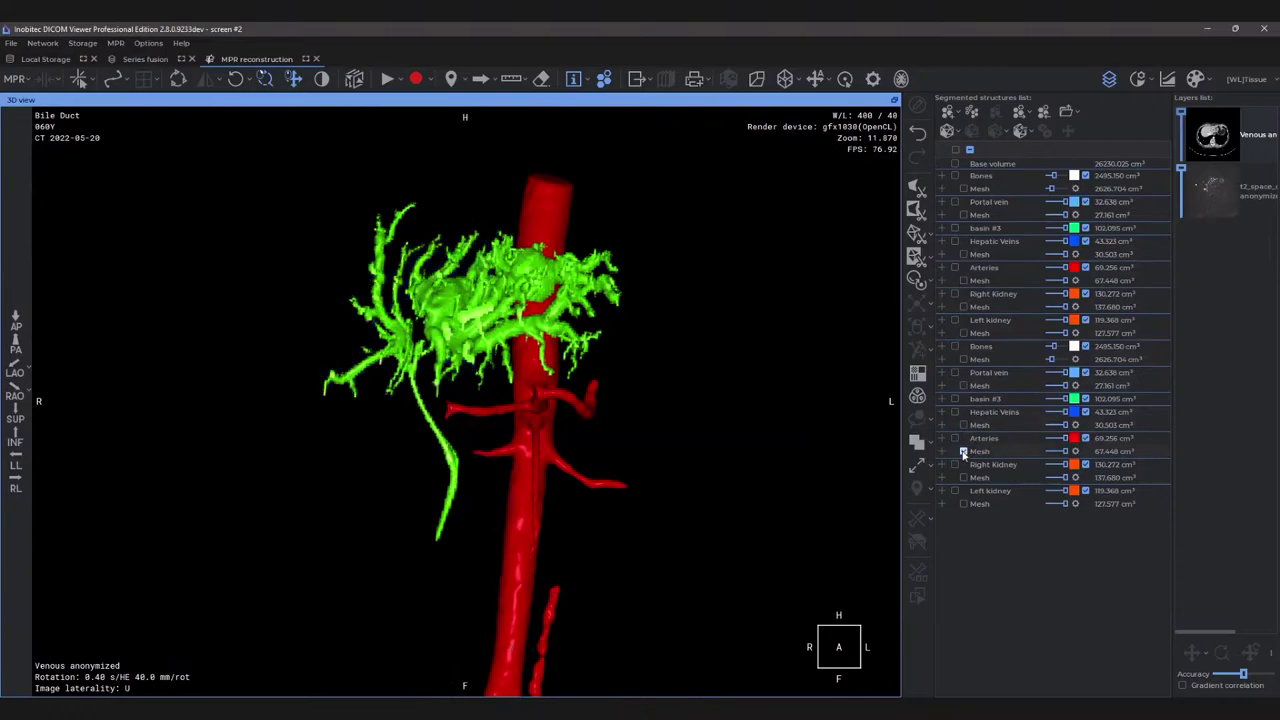
left_click(964, 451)
left_click_drag(447, 329, 552, 350)
scroll(549, 316, "up", 4)
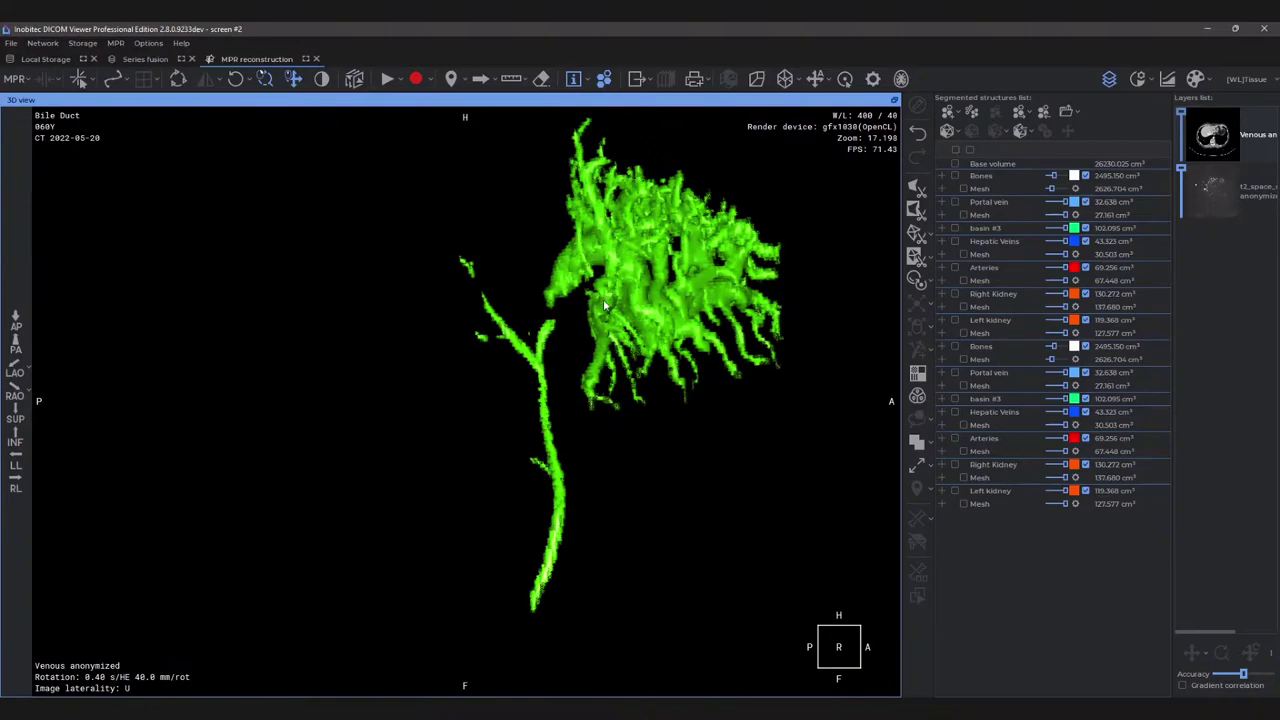
left_click_drag(607, 306, 556, 255)
On the MR layer, hide the segment II-III, Segment IV and right hepatic duct structures and meshes.
left_click(1192, 226)
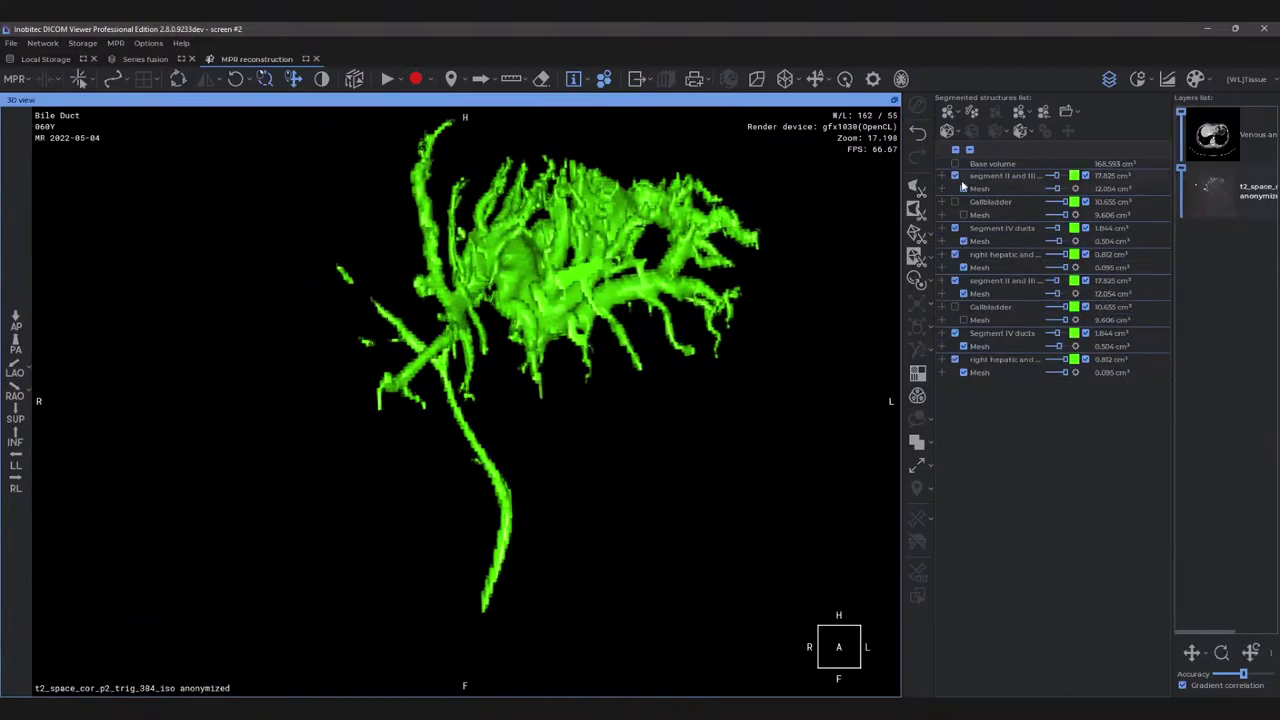
left_click(955, 177)
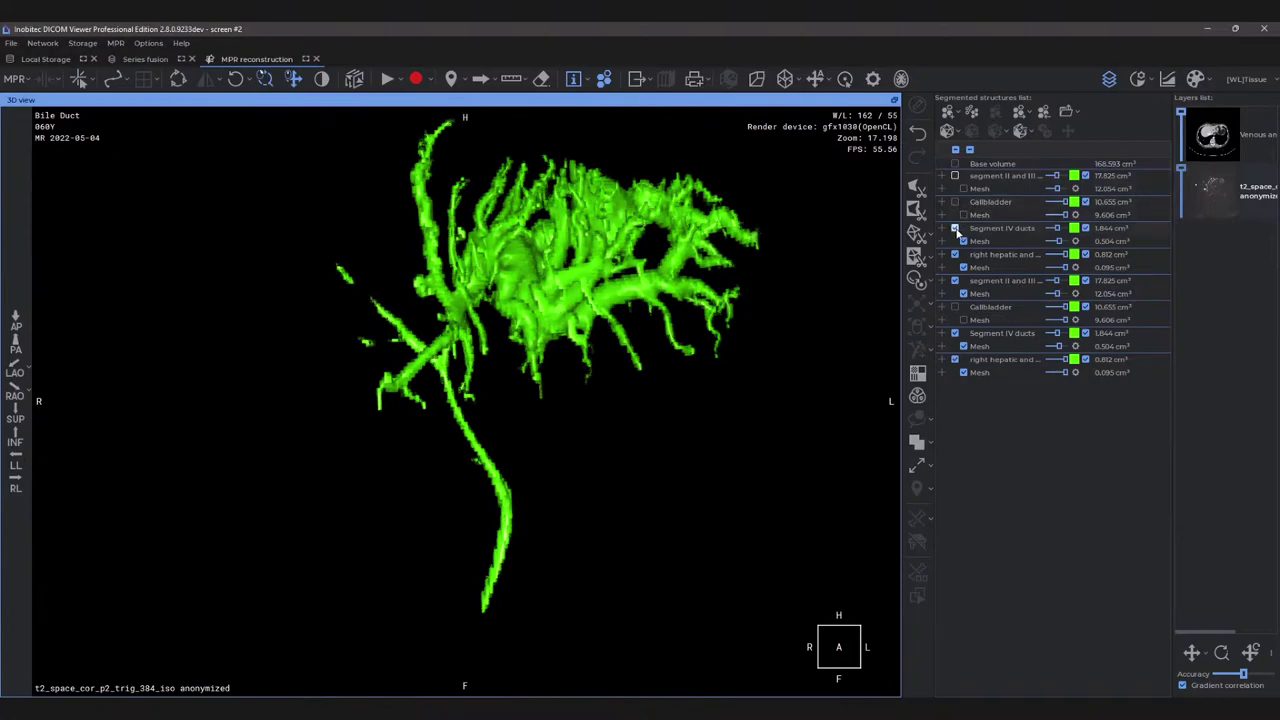
left_click(955, 229)
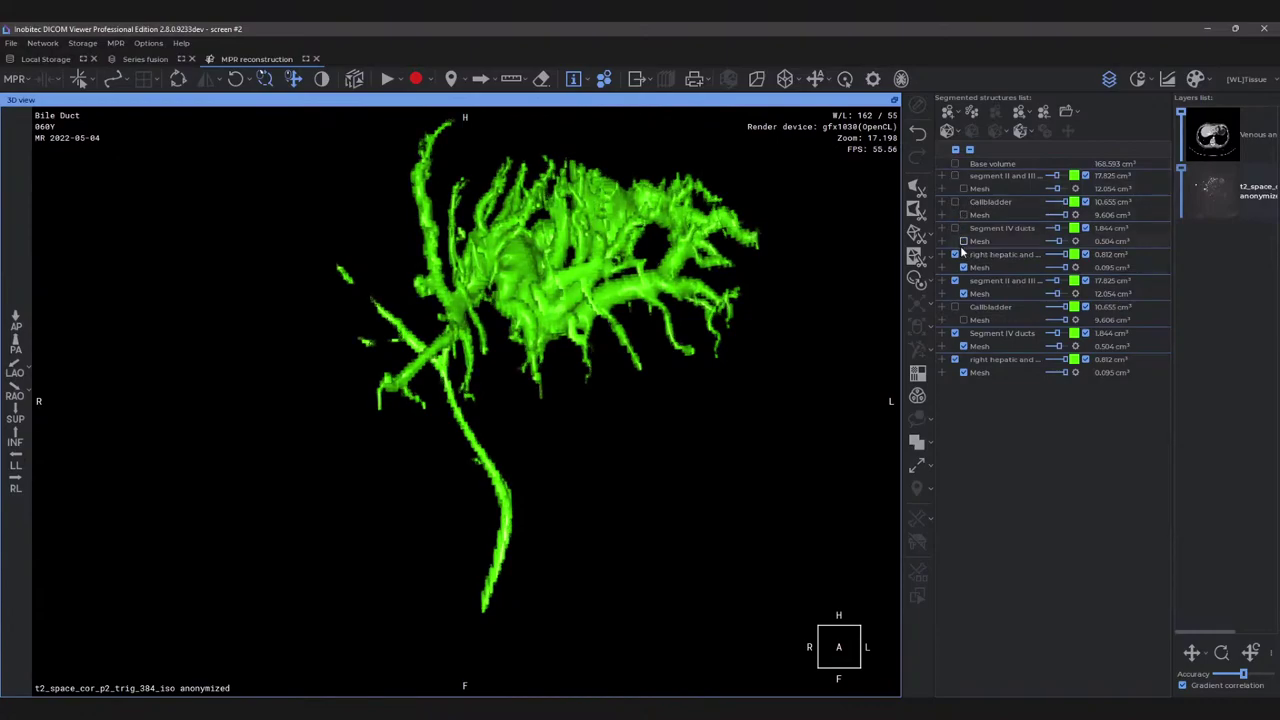
left_click(955, 255)
left_click(955, 281)
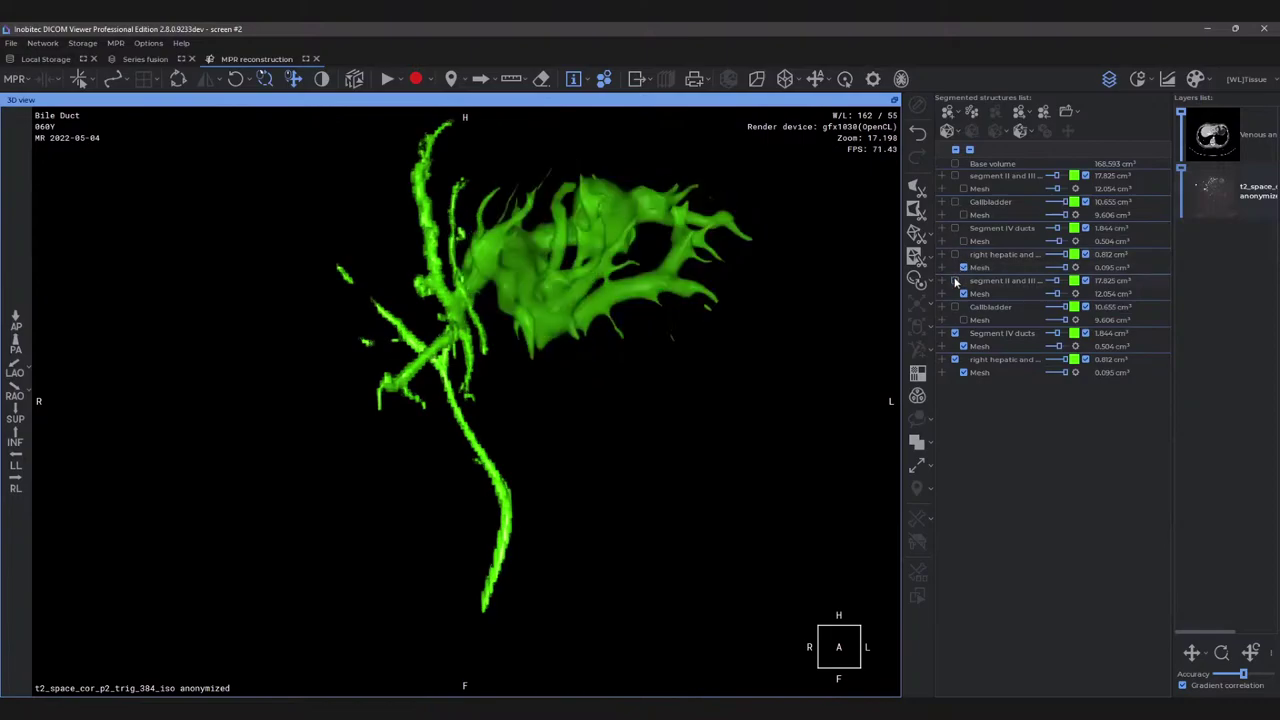
left_click(963, 294)
left_click(955, 333)
left_click(963, 346)
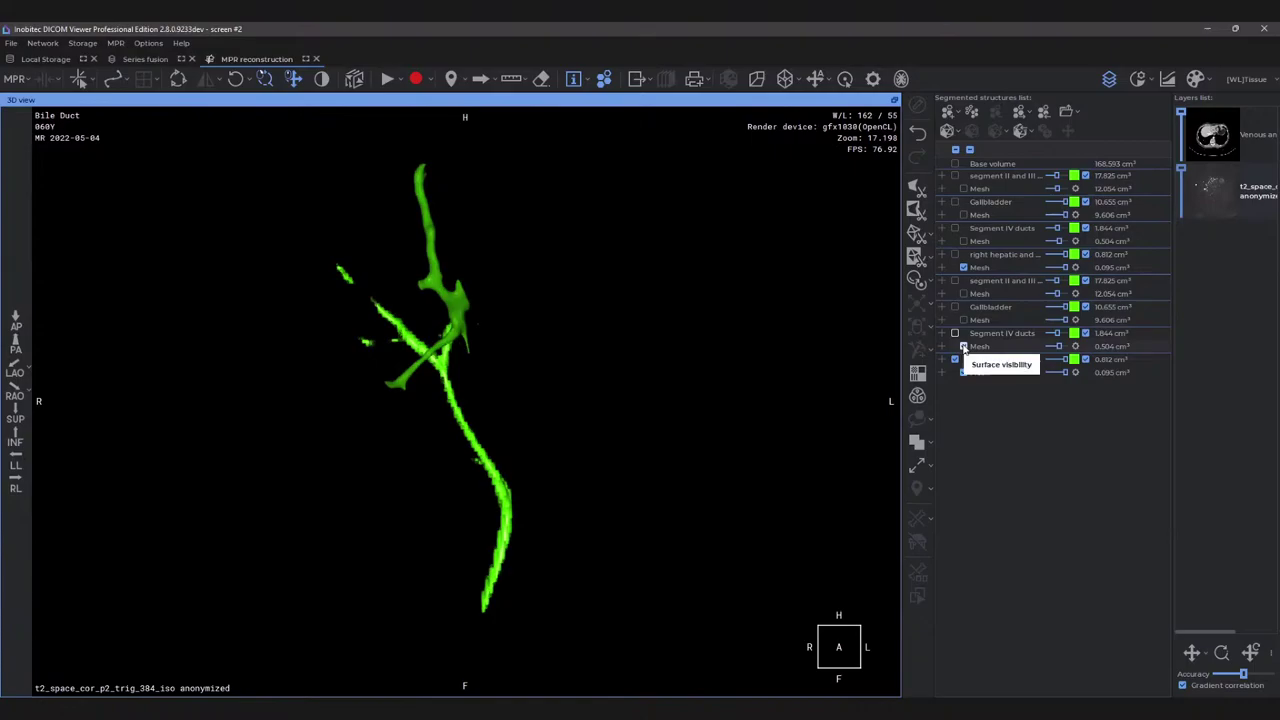
left_click(963, 346)
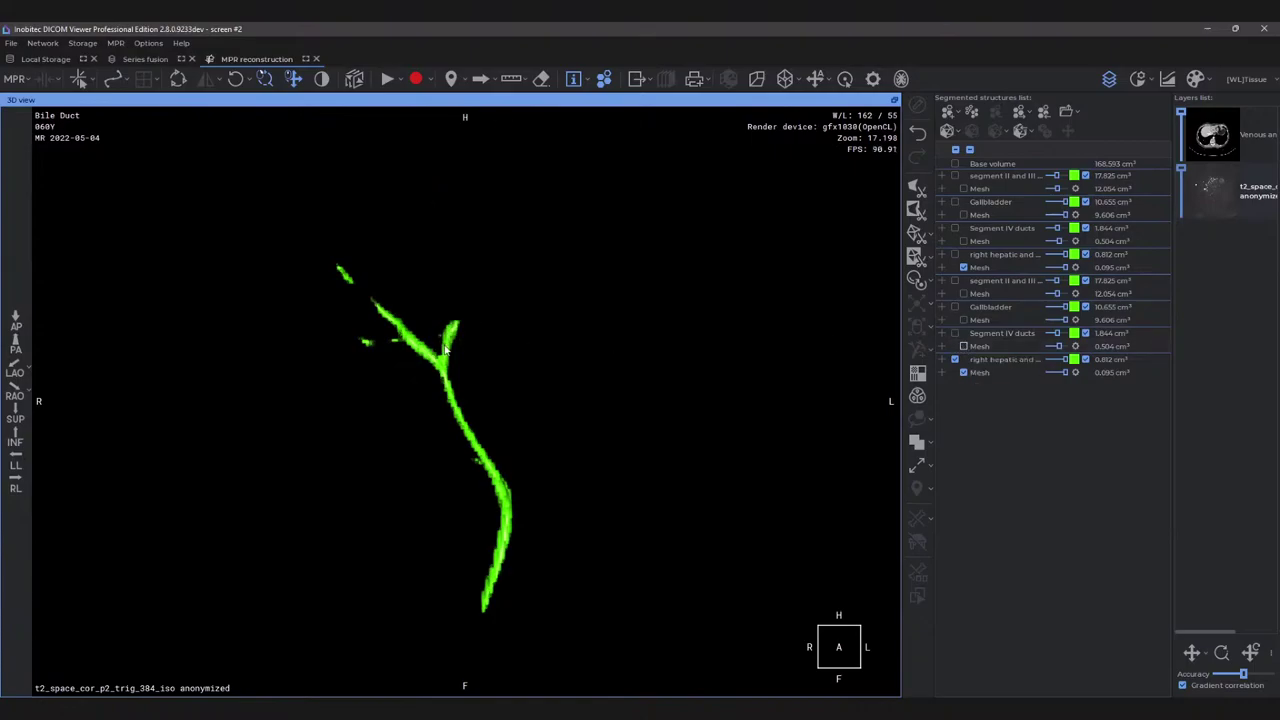
left_click_drag(444, 348, 370, 345)
left_click_drag(411, 423, 442, 350)
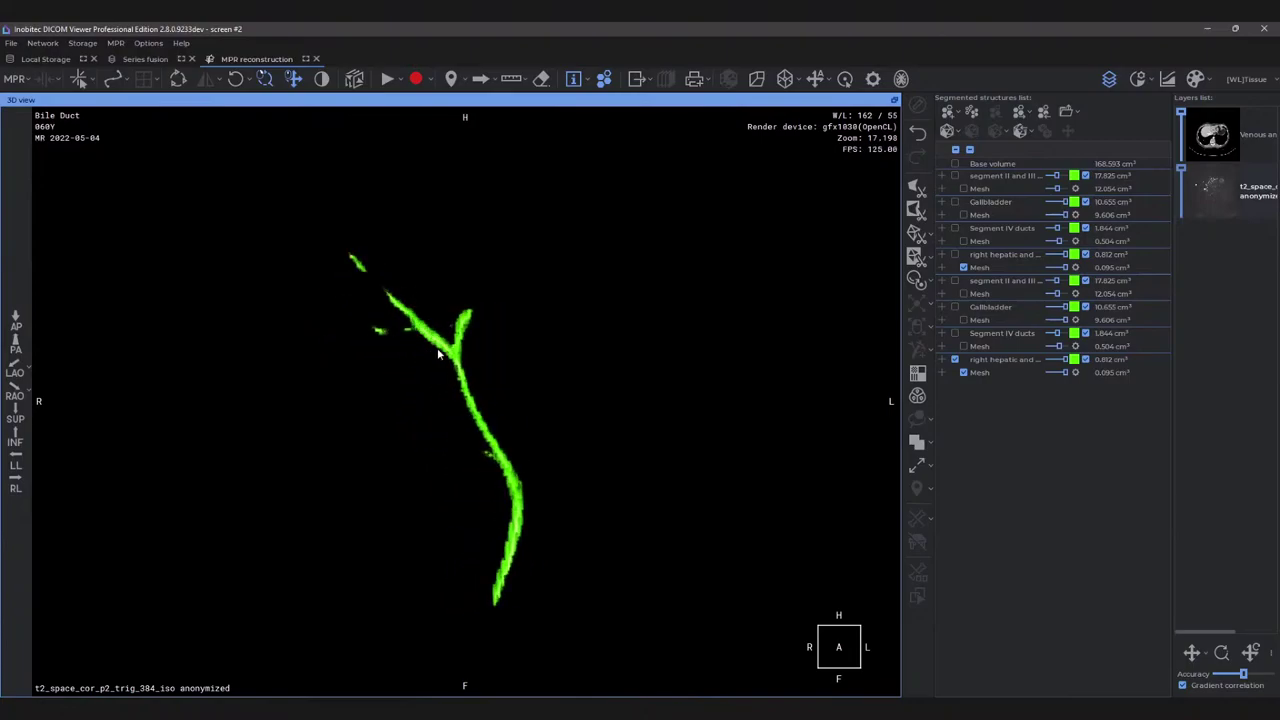
Turn the segment II-III and Segment IV duct structures and meshes back on.
left_click(963, 189)
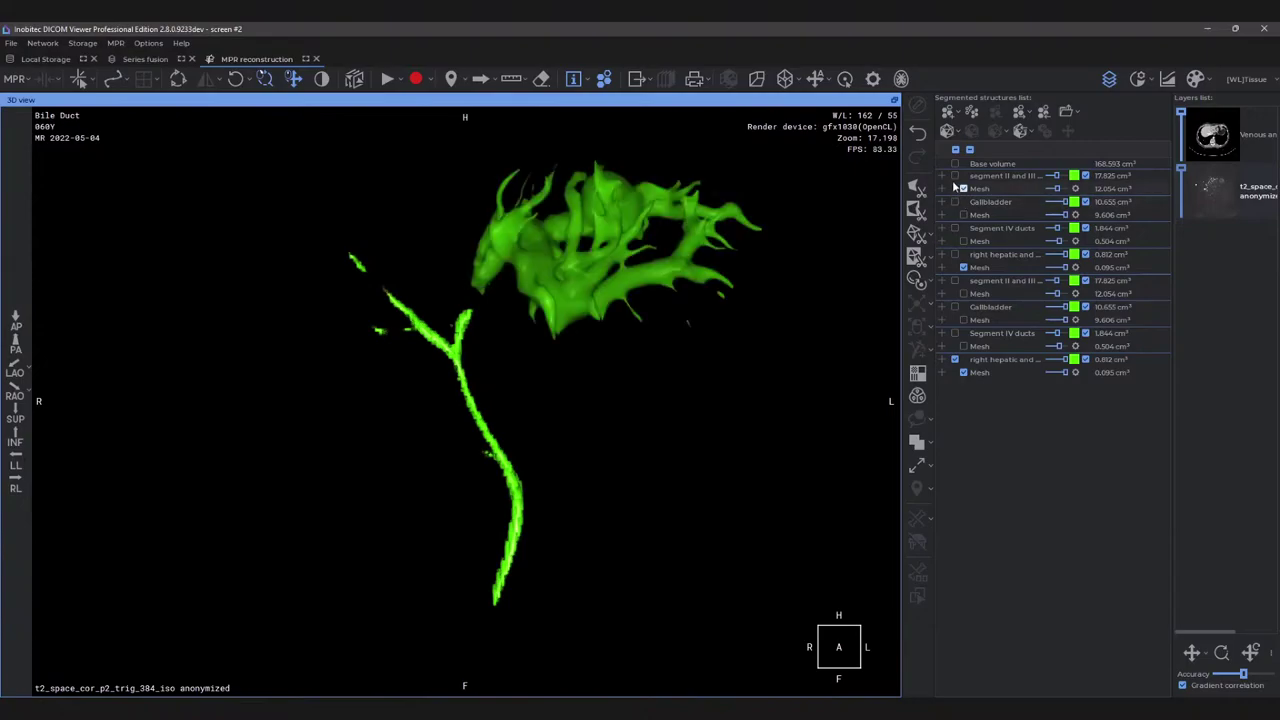
left_click(954, 176)
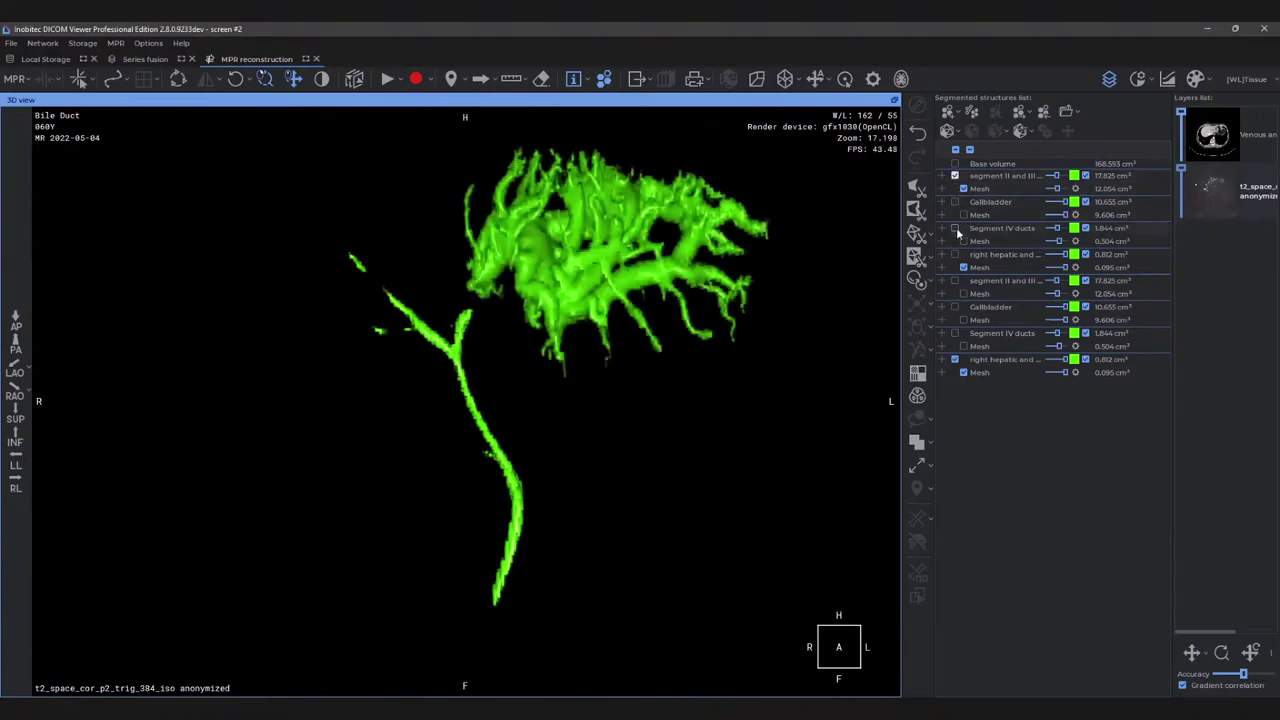
left_click(955, 229)
left_click(962, 241)
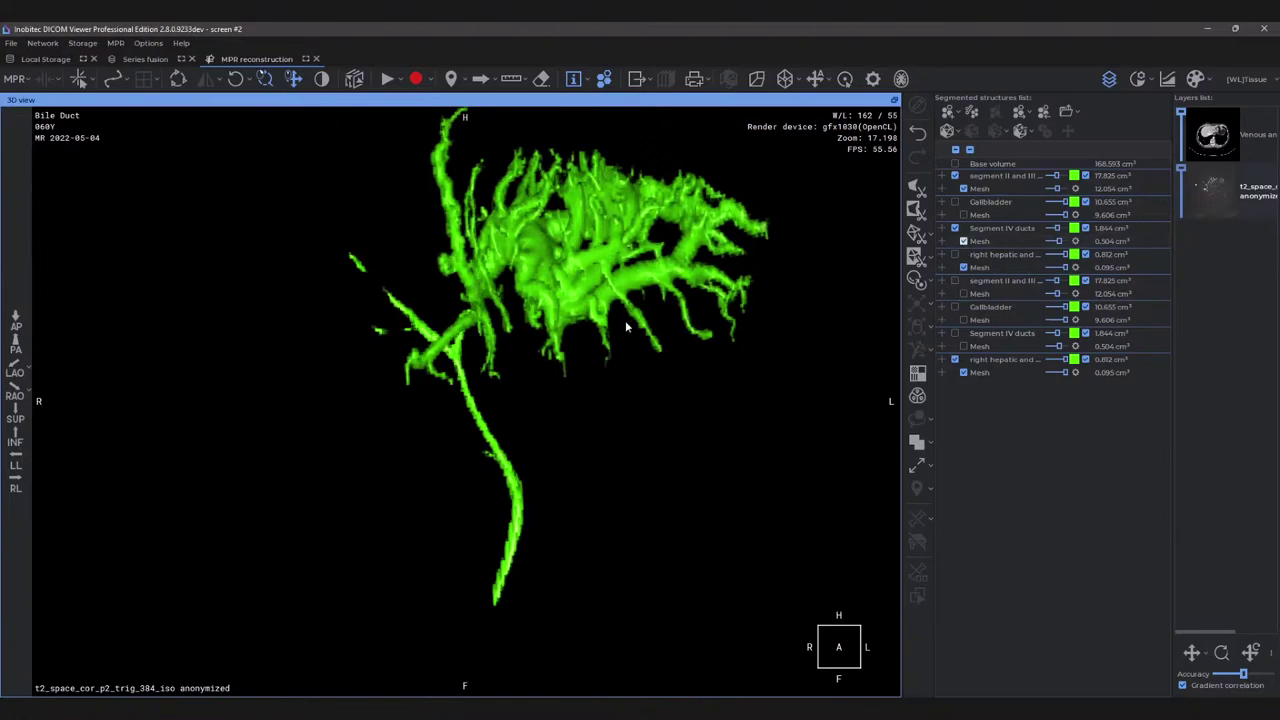
left_click_drag(623, 293, 600, 280)
On the Venous layer, show the portal vein and hepatic vein meshes again beside the ducts.
left_click(1208, 142)
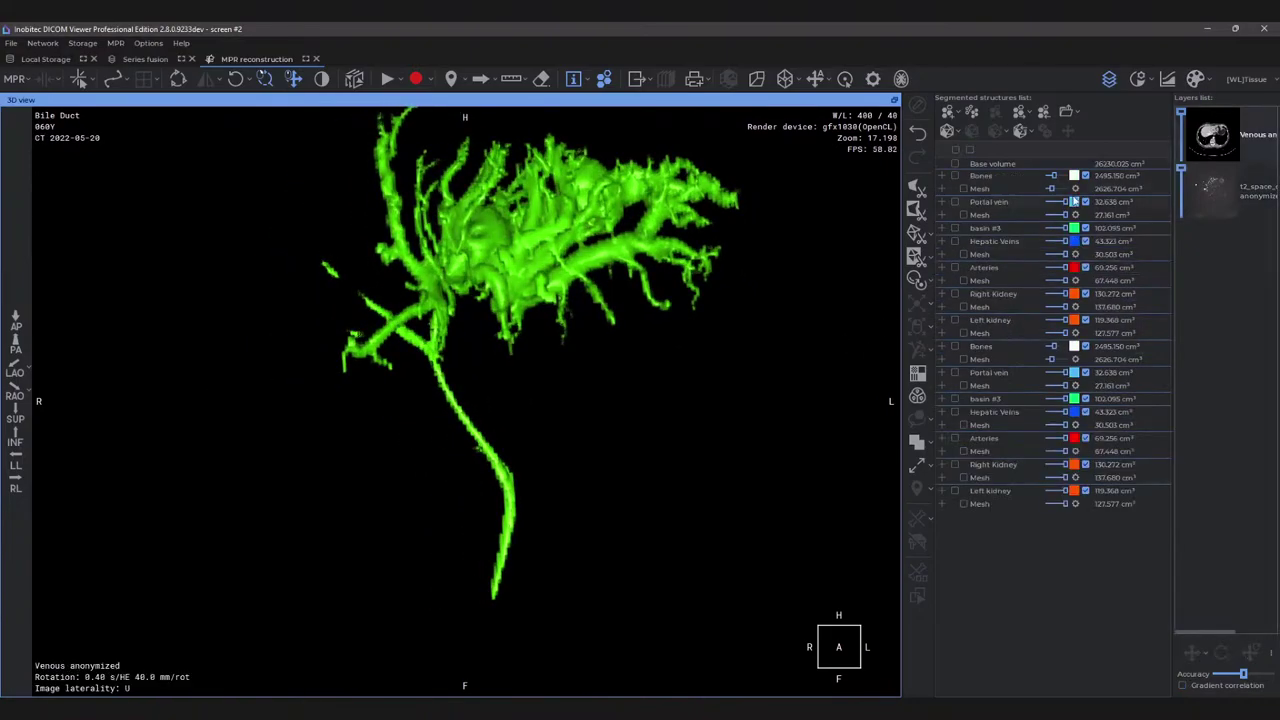
left_click(964, 214)
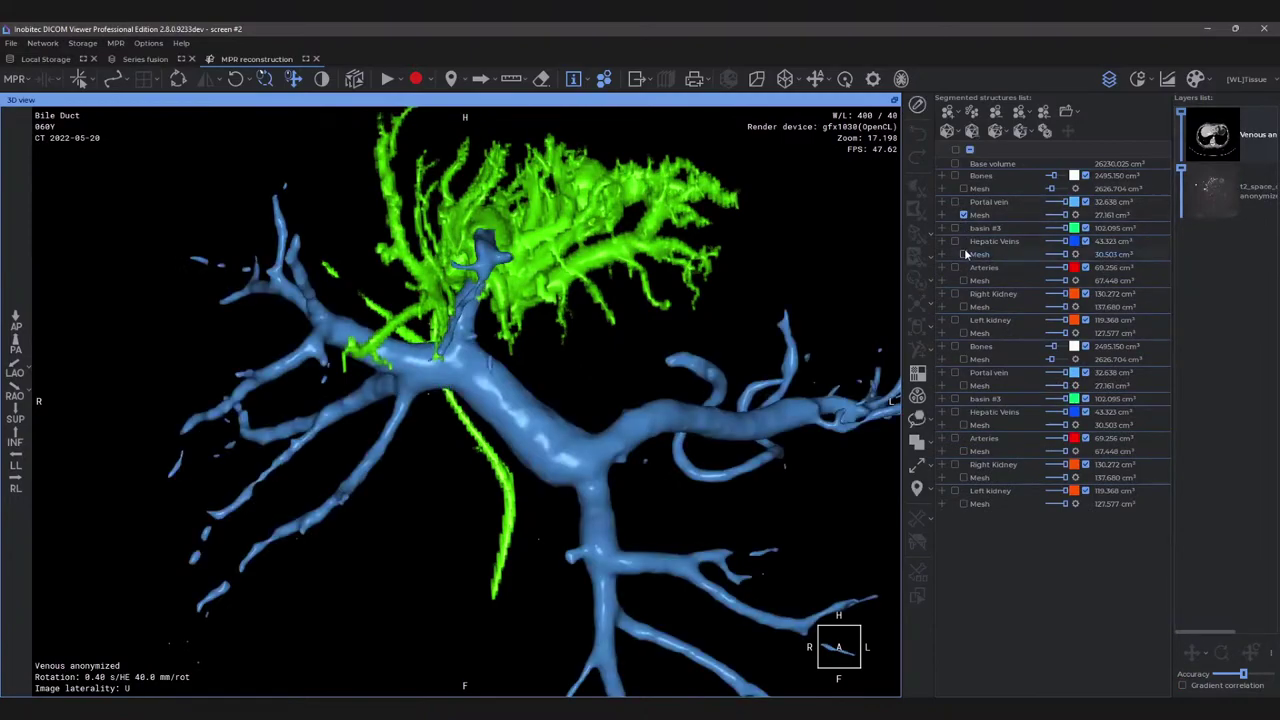
left_click(964, 254)
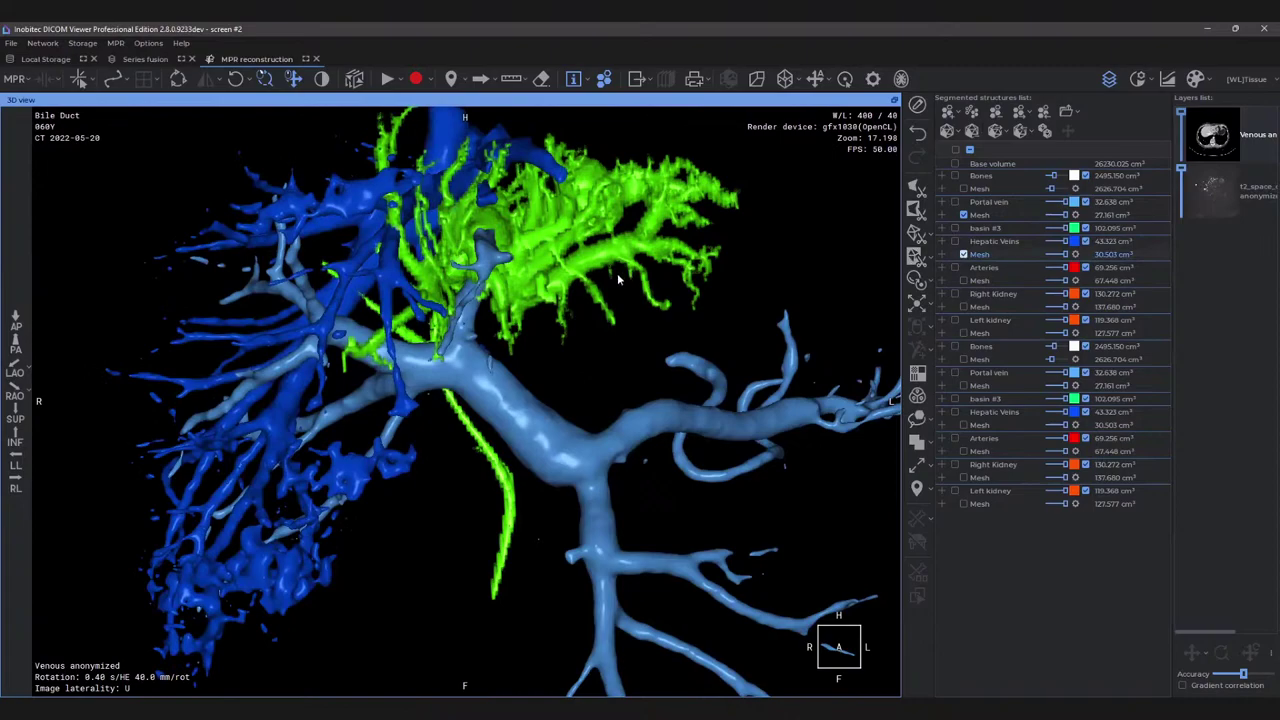
left_click_drag(648, 284, 54, 290)
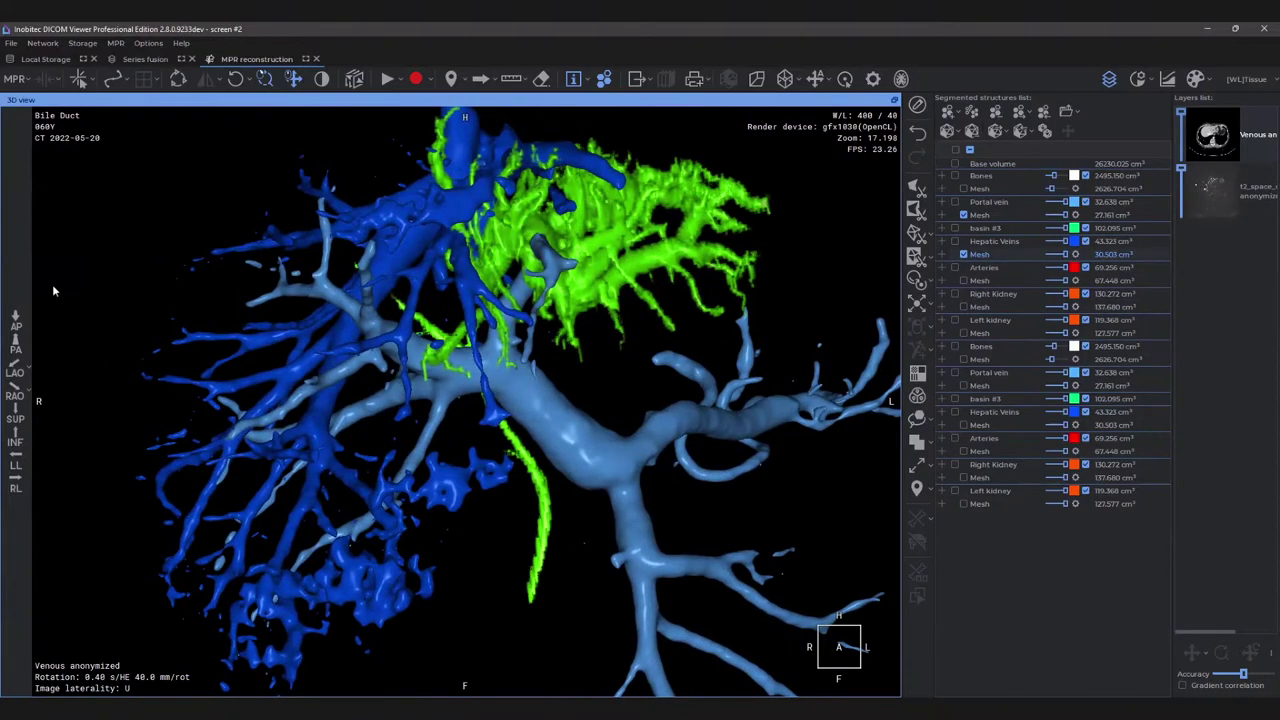